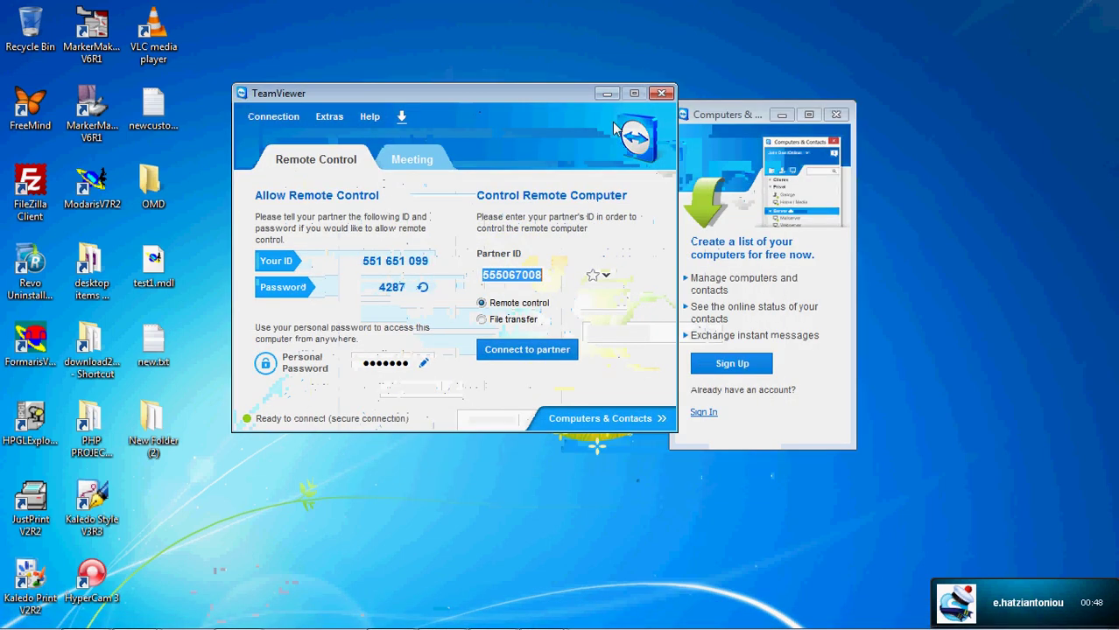
# - Close the Computers & Contacts panel and refresh the desktop five times until the session connects
pyautogui.click(837, 116)
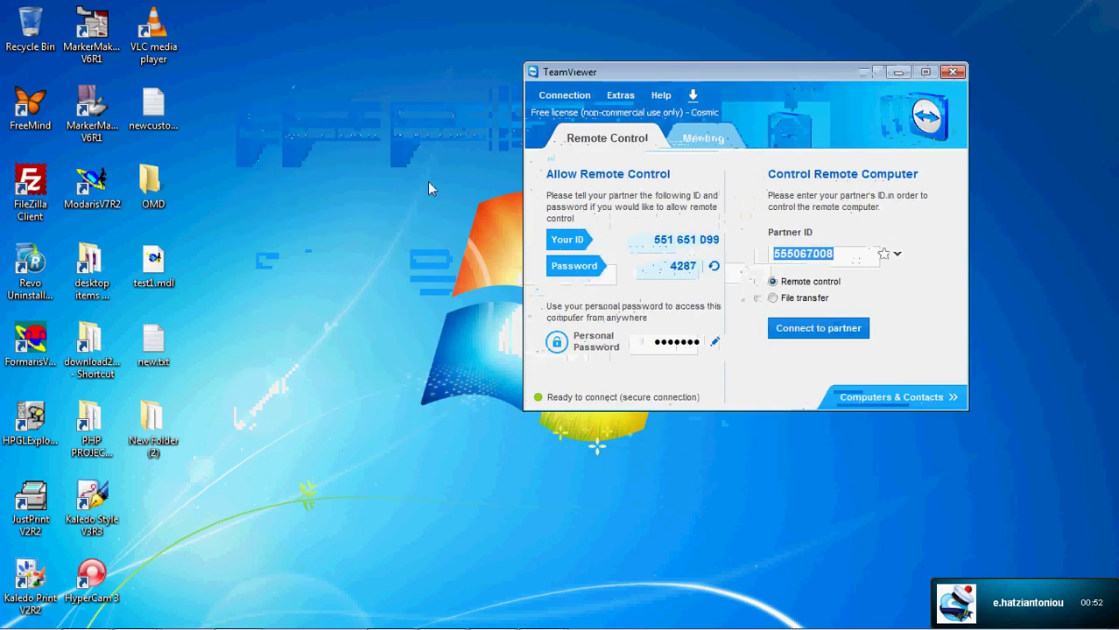
pyautogui.rightClick(427, 187)
pyautogui.click(418, 225)
pyautogui.rightClick(412, 225)
pyautogui.click(473, 263)
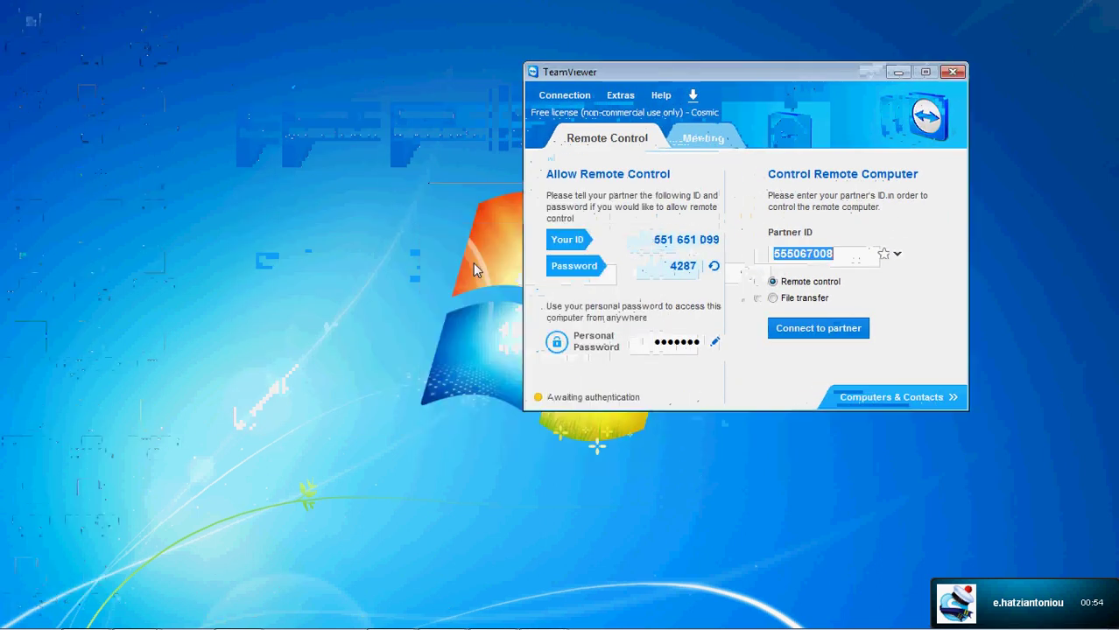
pyautogui.rightClick(399, 213)
pyautogui.click(418, 255)
pyautogui.rightClick(391, 250)
pyautogui.click(411, 296)
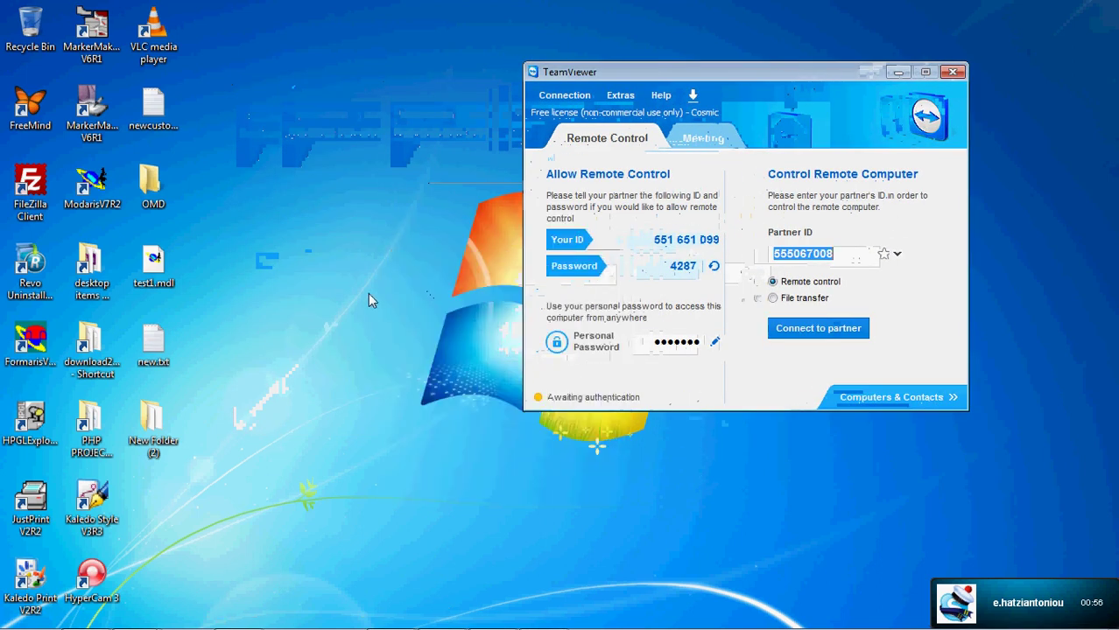
pyautogui.rightClick(367, 300)
pyautogui.click(399, 338)
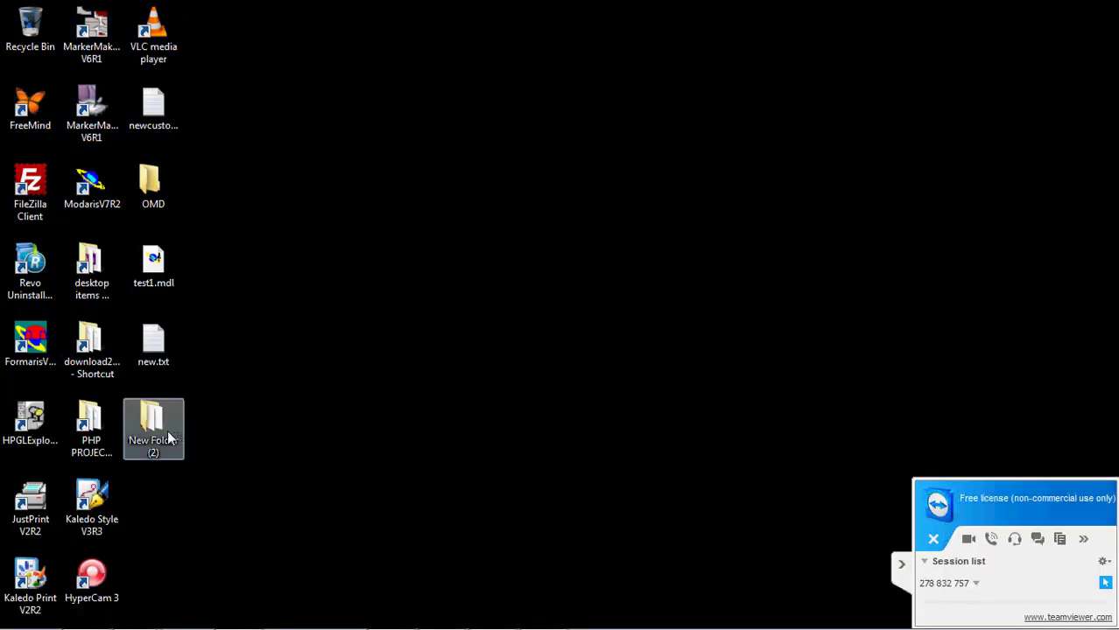
# - Open New Folder (2) on the desktop and inspect the ZEFK88NBB.mdl file
pyautogui.doubleClick(165, 430)
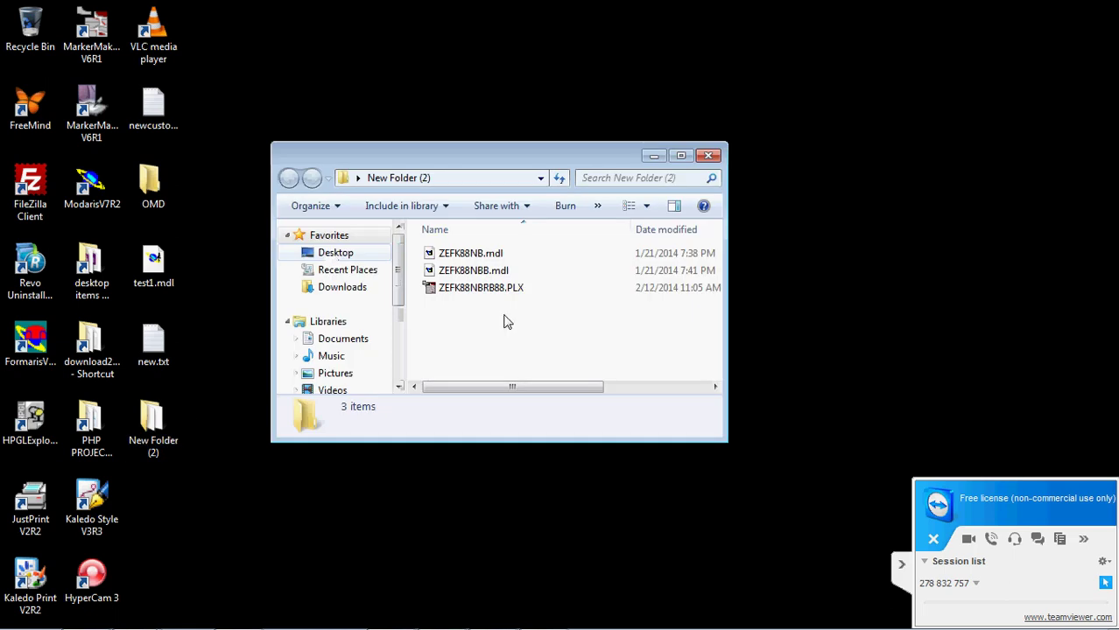
pyautogui.click(487, 270)
pyautogui.rightClick(485, 272)
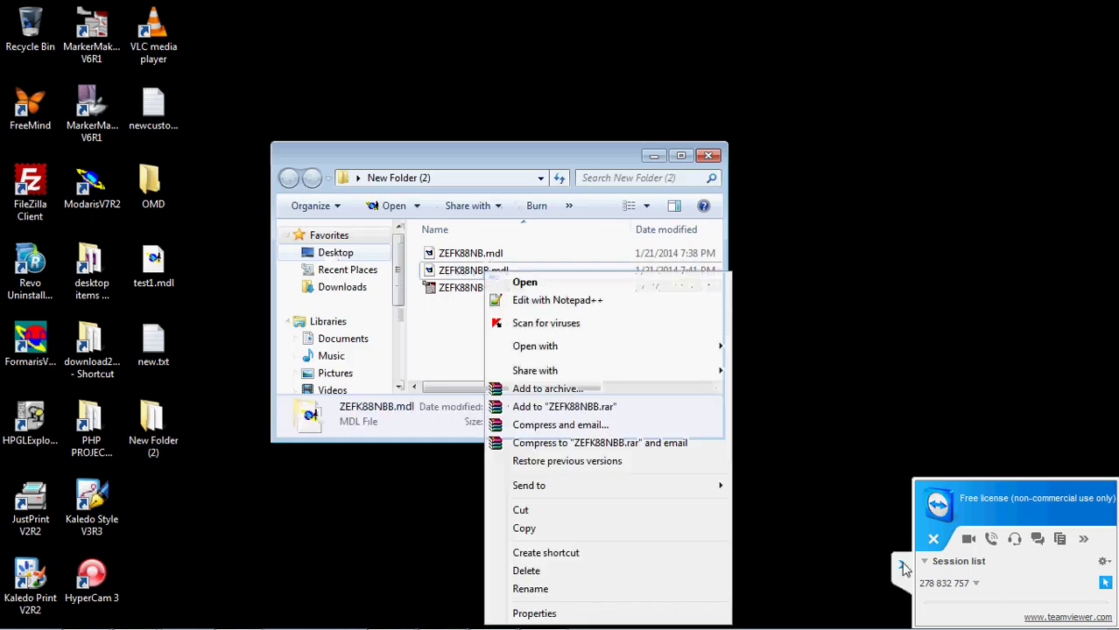
pyautogui.click(455, 339)
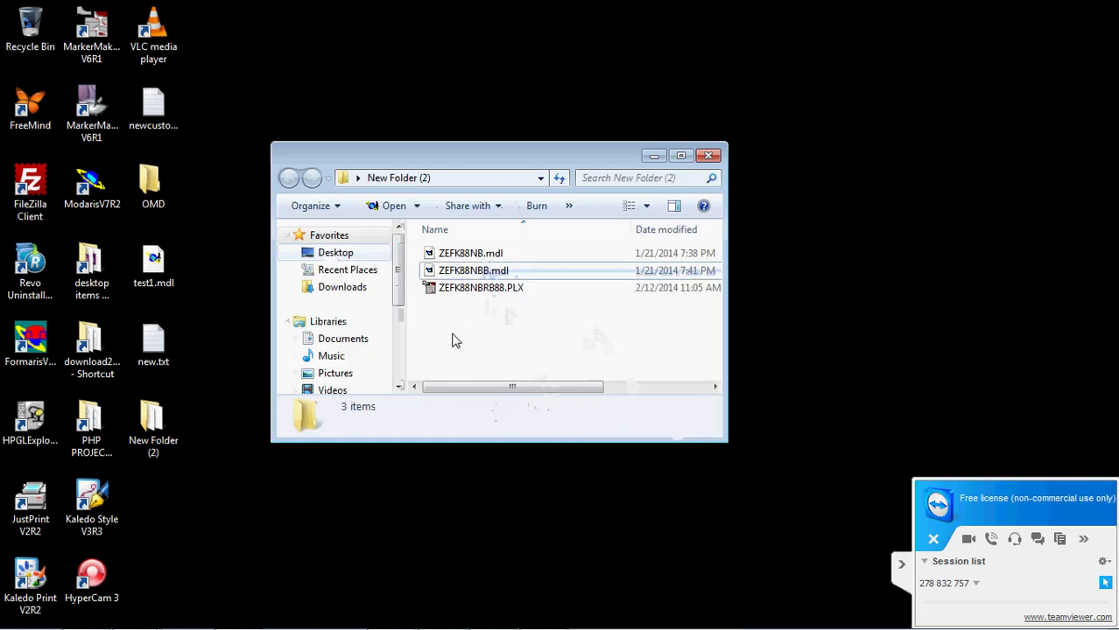
pyautogui.click(480, 270)
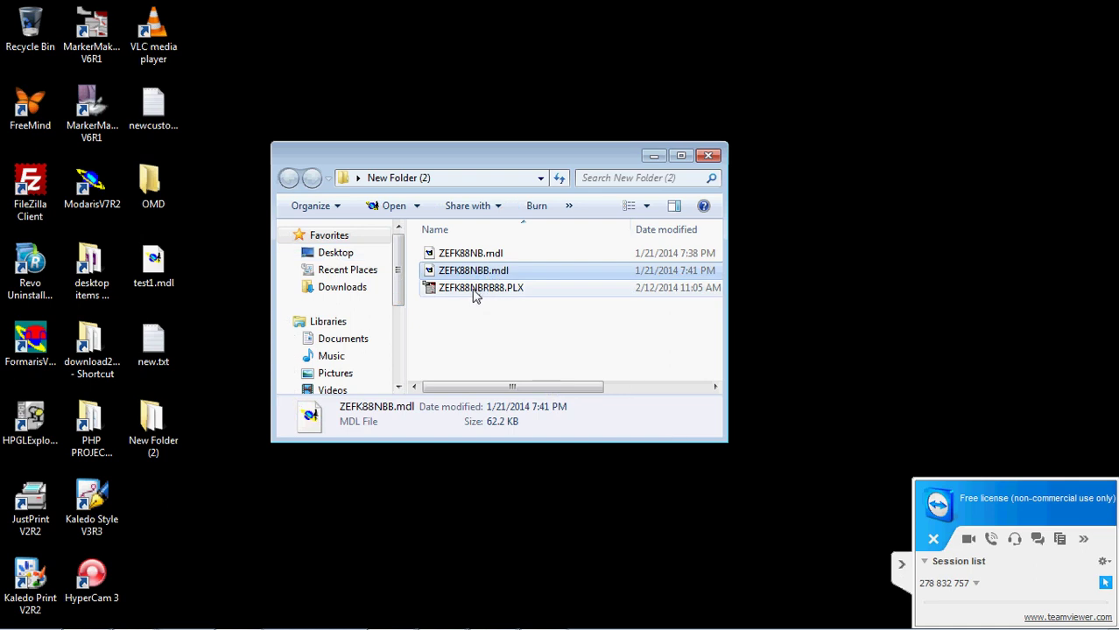
# - Open the marker file ZEFK88NBRB88.PLX in Diamino
pyautogui.click(472, 293)
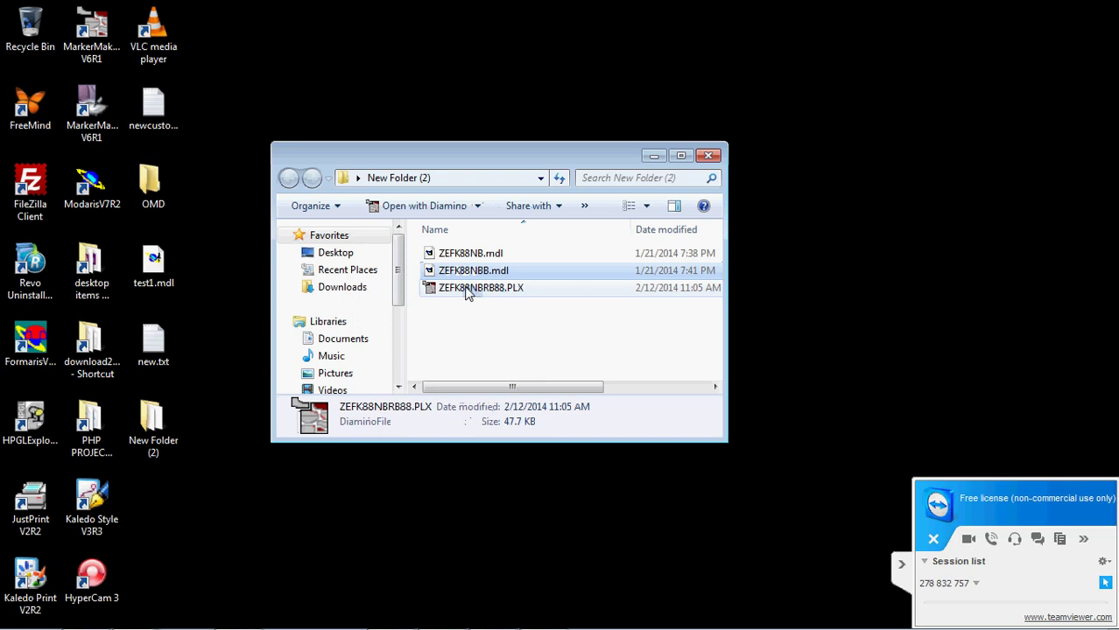
pyautogui.click(466, 297)
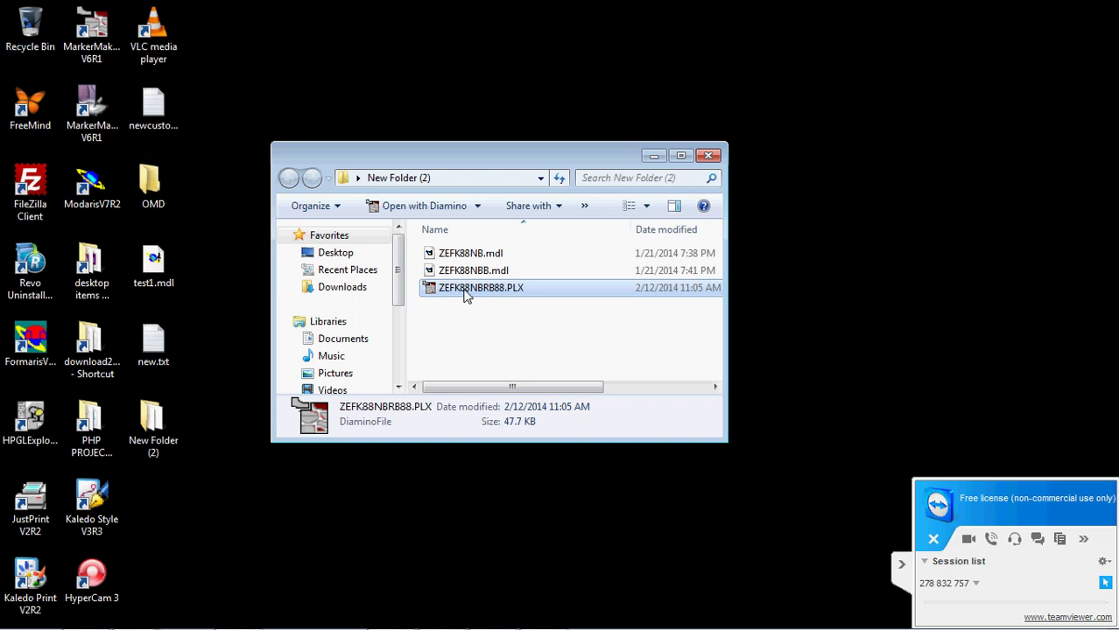
pyautogui.doubleClick(466, 296)
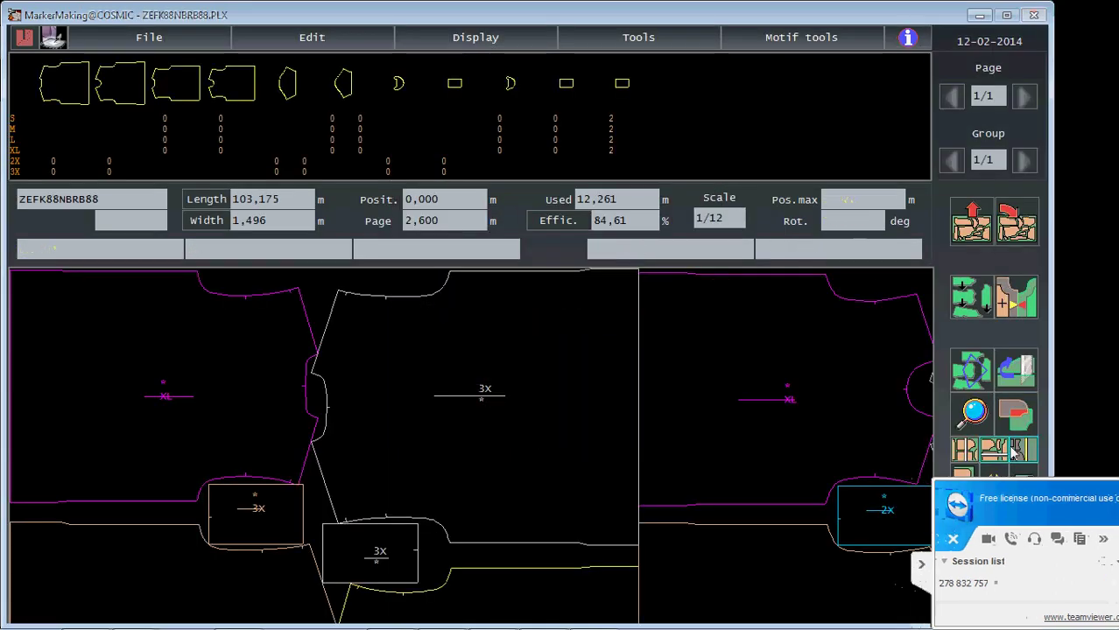
# - Zoom out to show the whole ZEFK88NBRB88 marker, changing the scale from 1/12 to 1/58
pyautogui.click(1024, 487)
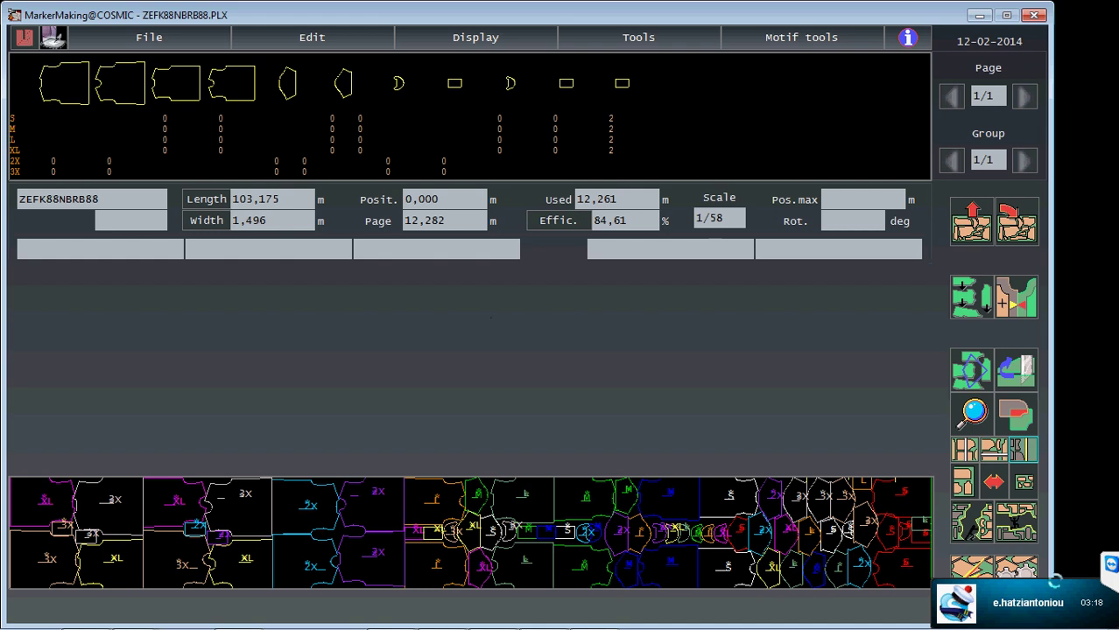
# - Minimize the MarkerMaking window to reveal the New Folder (2) folder
pyautogui.click(1084, 605)
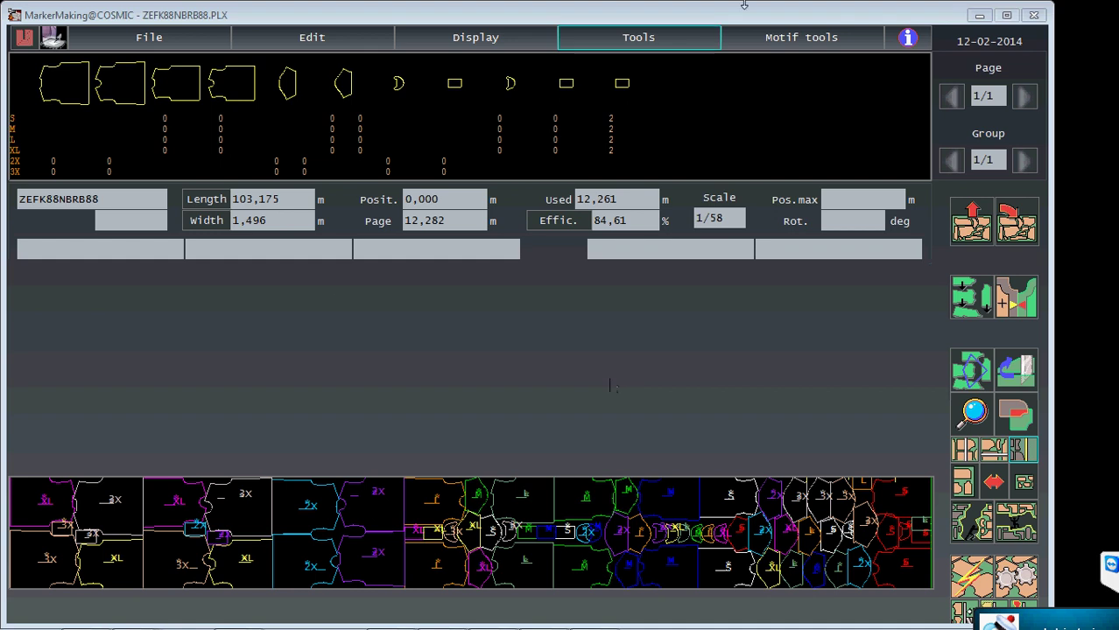
pyautogui.click(978, 16)
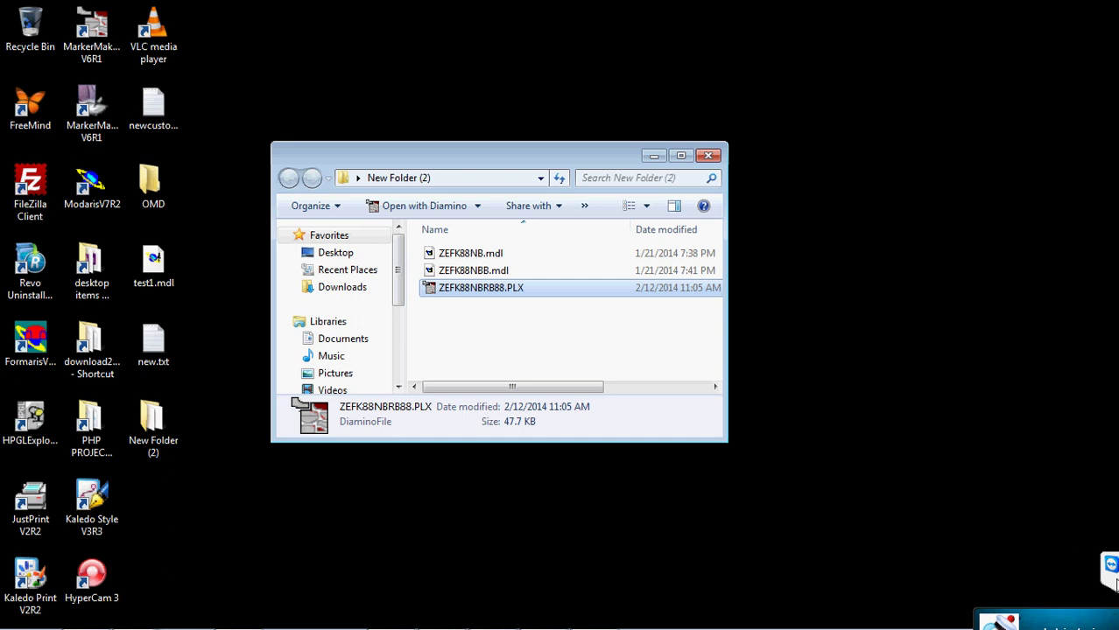
# - Show the TeamViewer session panel and close the New Folder (2) window
pyautogui.click(1110, 565)
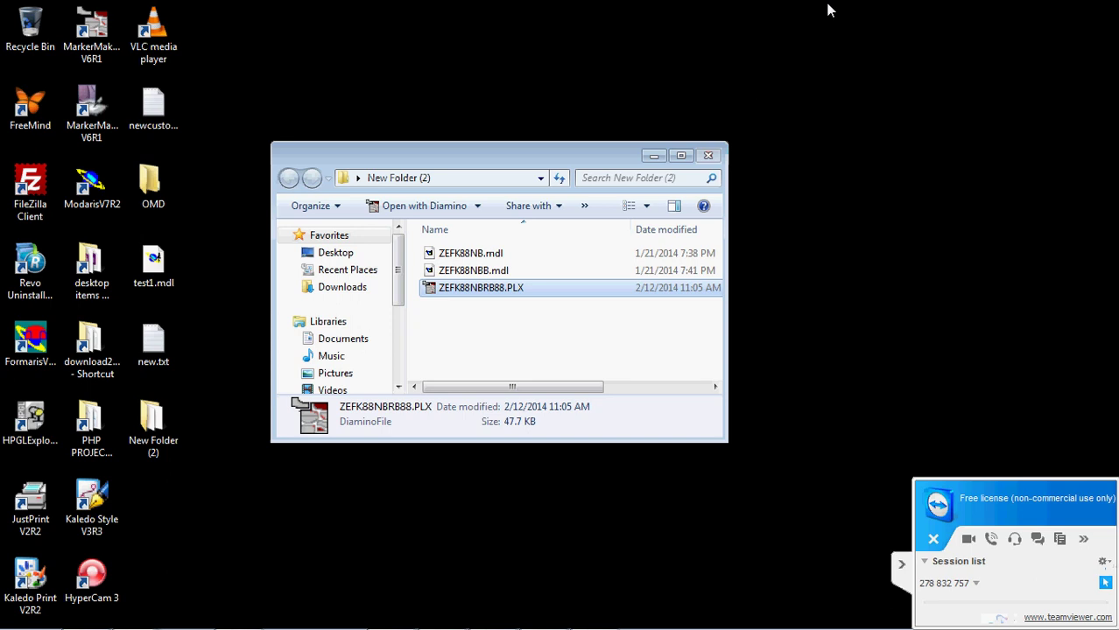
pyautogui.click(799, 41)
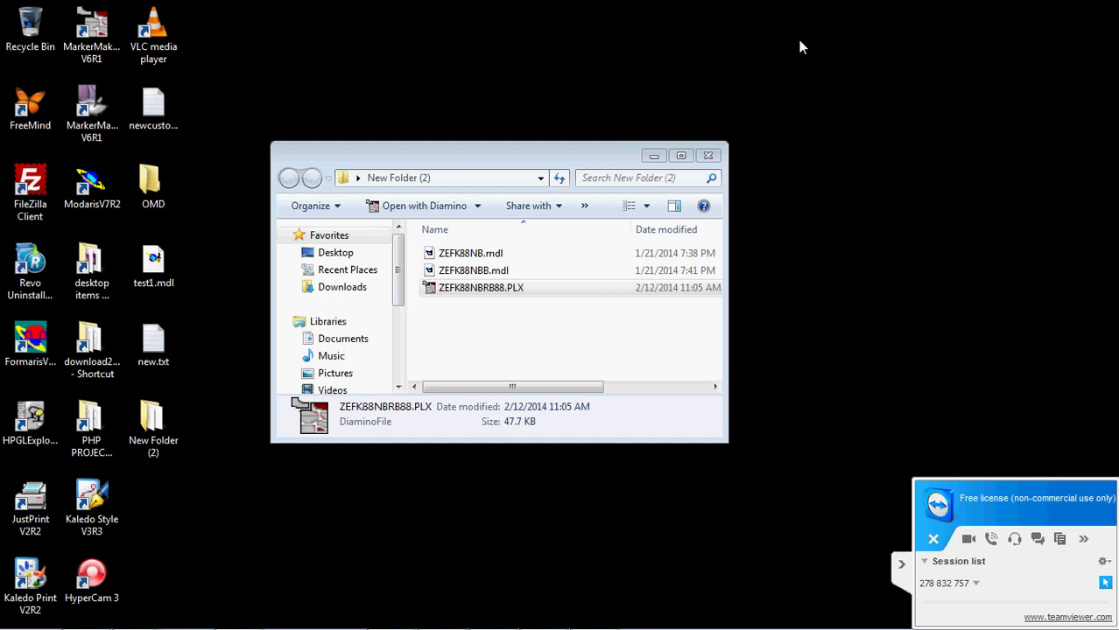
pyautogui.click(708, 155)
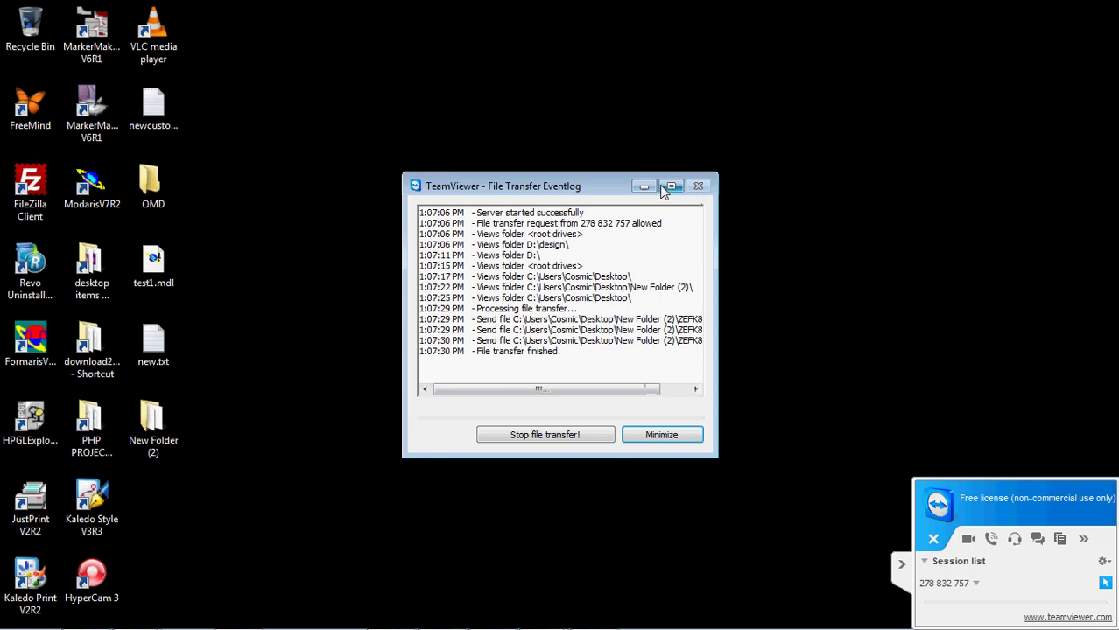
# - Review the File Transfer Eventlog, minimize it, and restore the marker window
pyautogui.moveTo(617, 391); pyautogui.dragTo(679, 393)
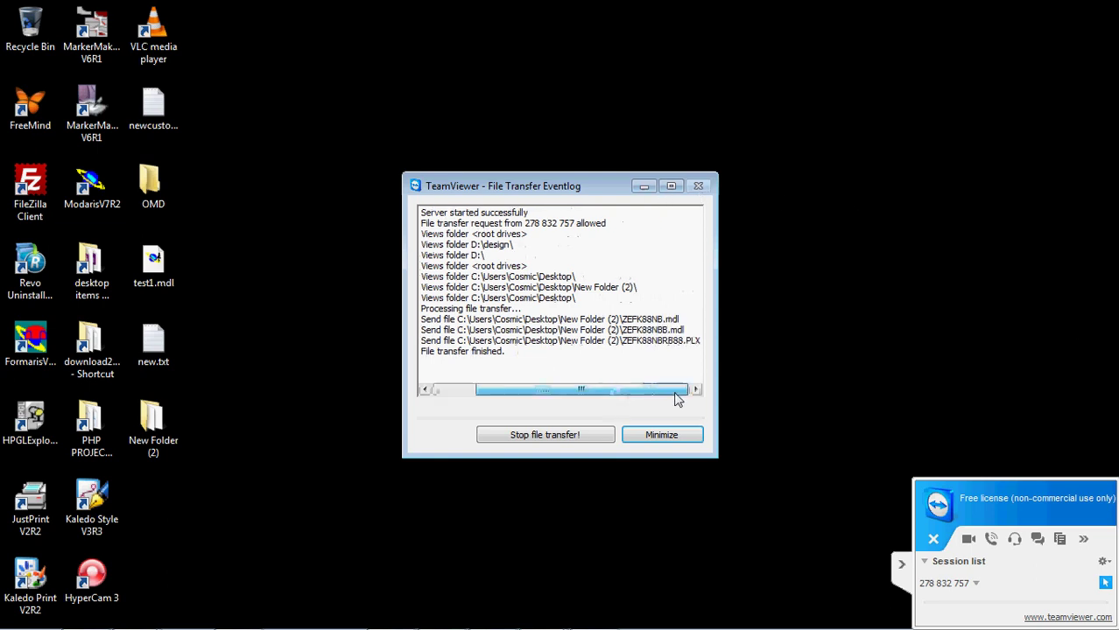
pyautogui.click(644, 186)
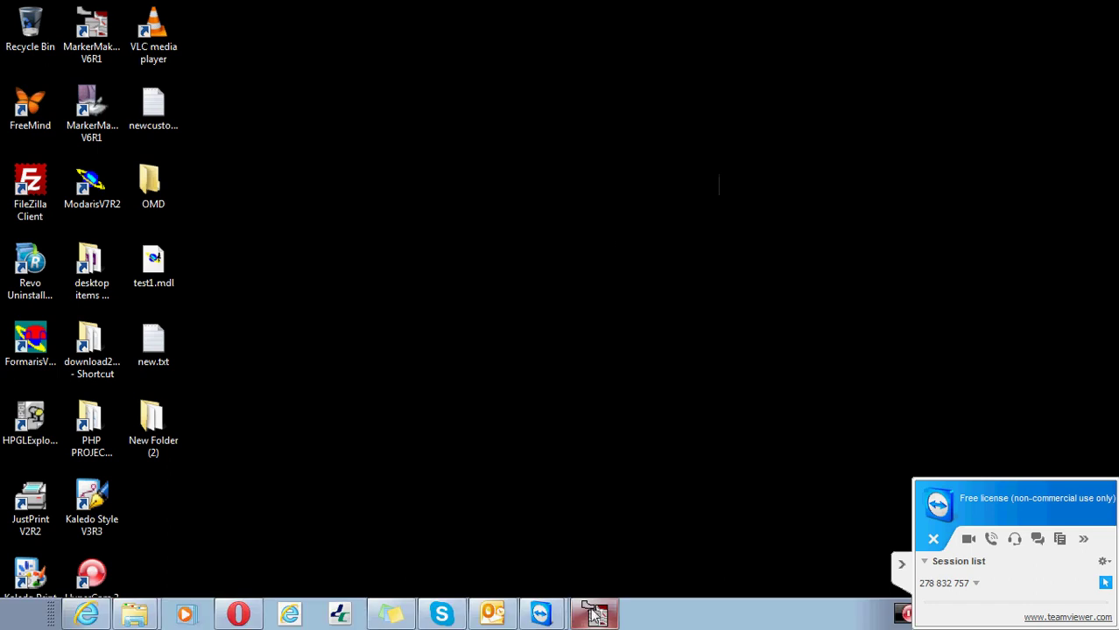
pyautogui.click(596, 616)
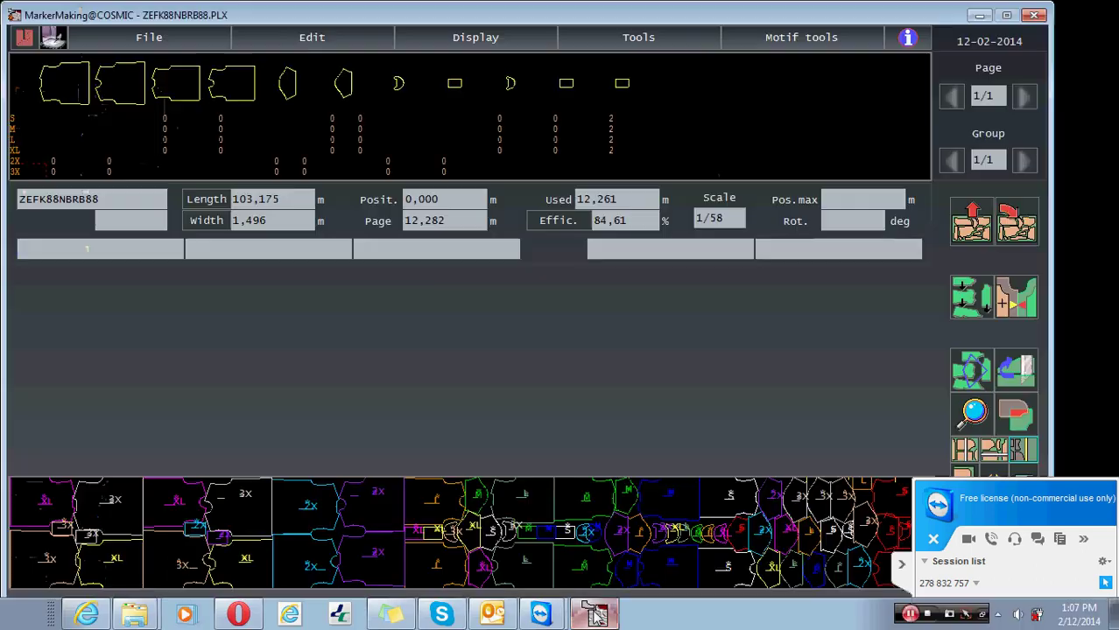
# - Close MarkerMaking and accept the 'You are going to exit from MarkerMaking' warning
pyautogui.click(1034, 15)
pyautogui.click(697, 348)
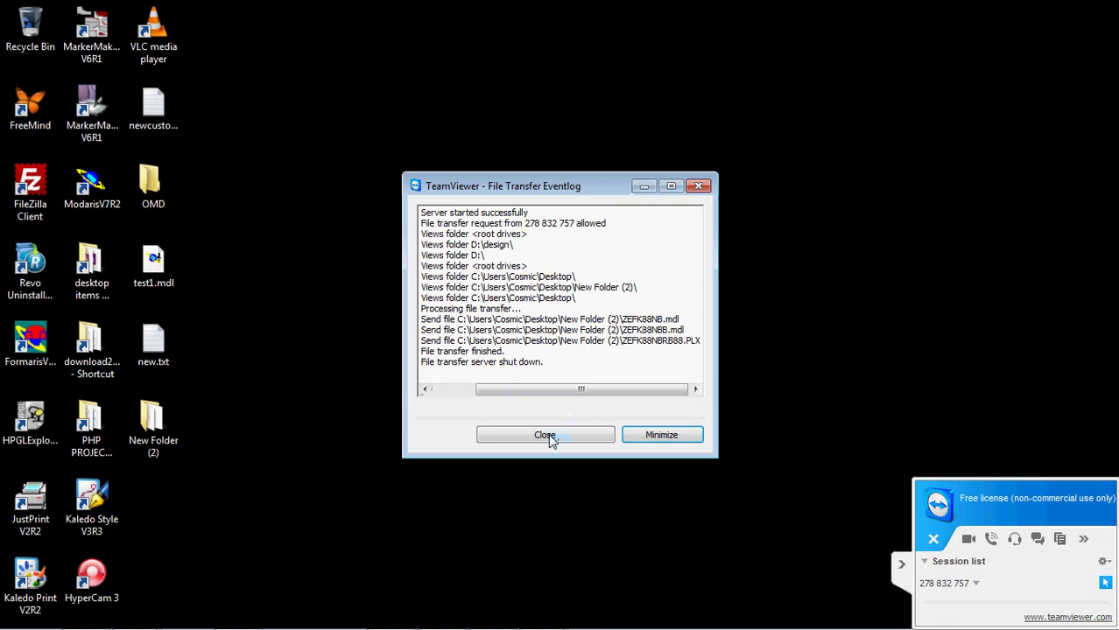
# - Close the TeamViewer File Transfer Eventlog once the ZEFK88 transfer finishes
pyautogui.click(644, 188)
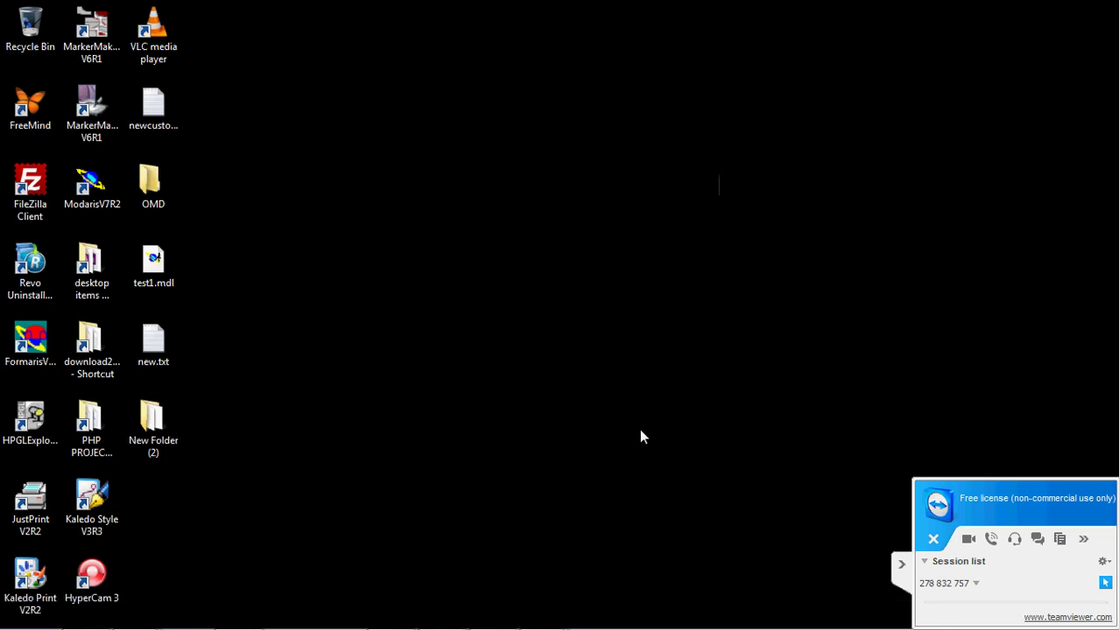
# - Collapse the TeamViewer side panel and reveal the Windows taskbar
pyautogui.click(900, 564)
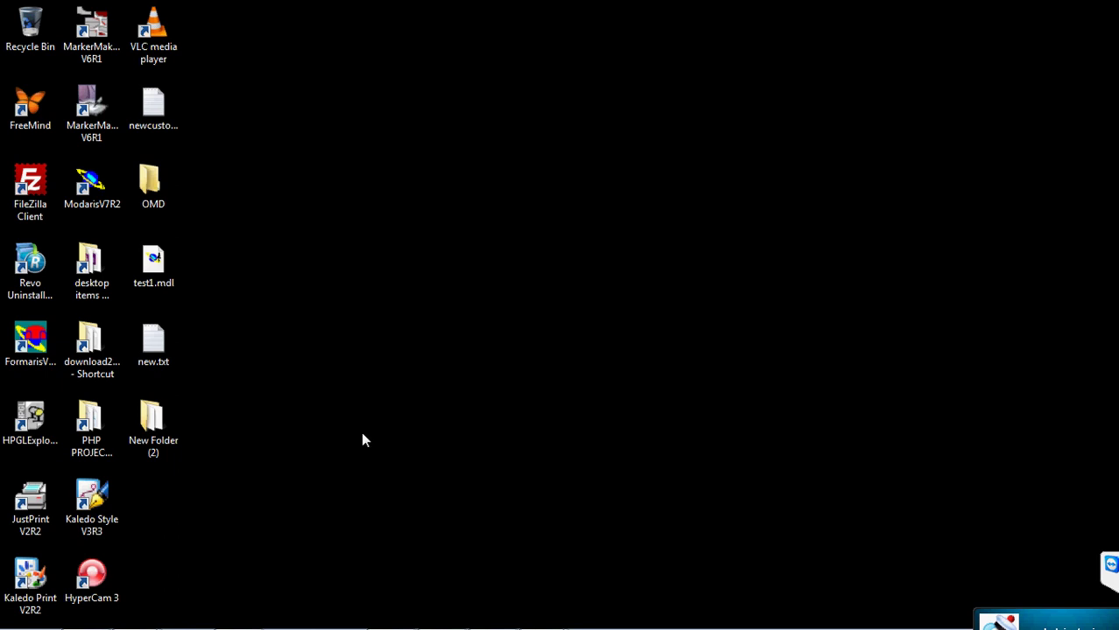
pyautogui.moveTo(31, 624)
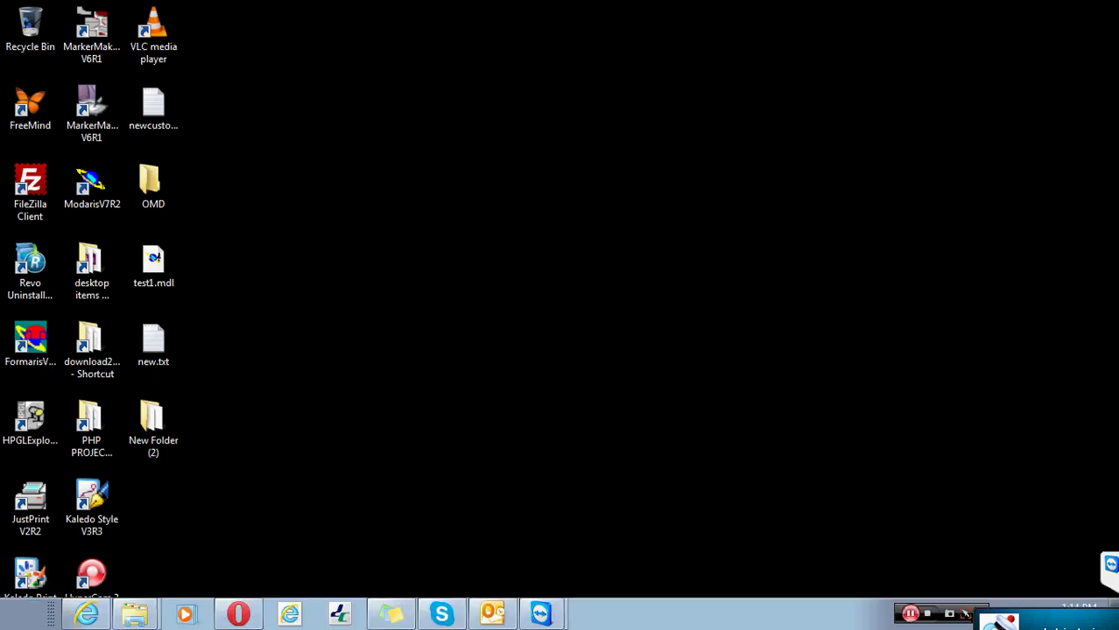
# - Show All Programs in the Start menu and scroll through the list
pyautogui.click(31, 623)
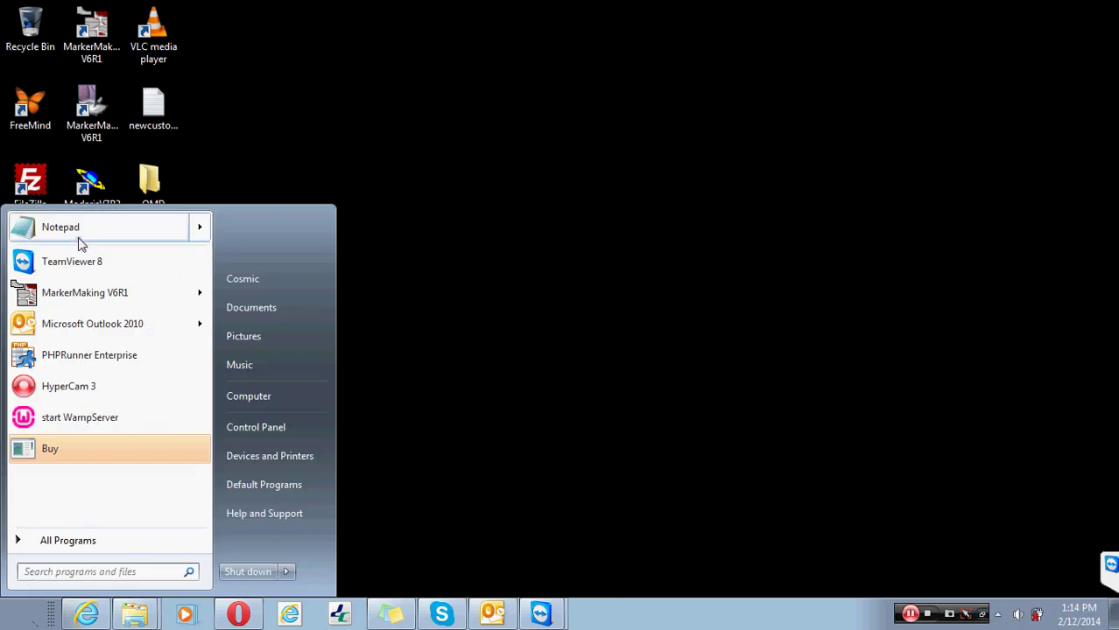
pyautogui.moveTo(54, 290)
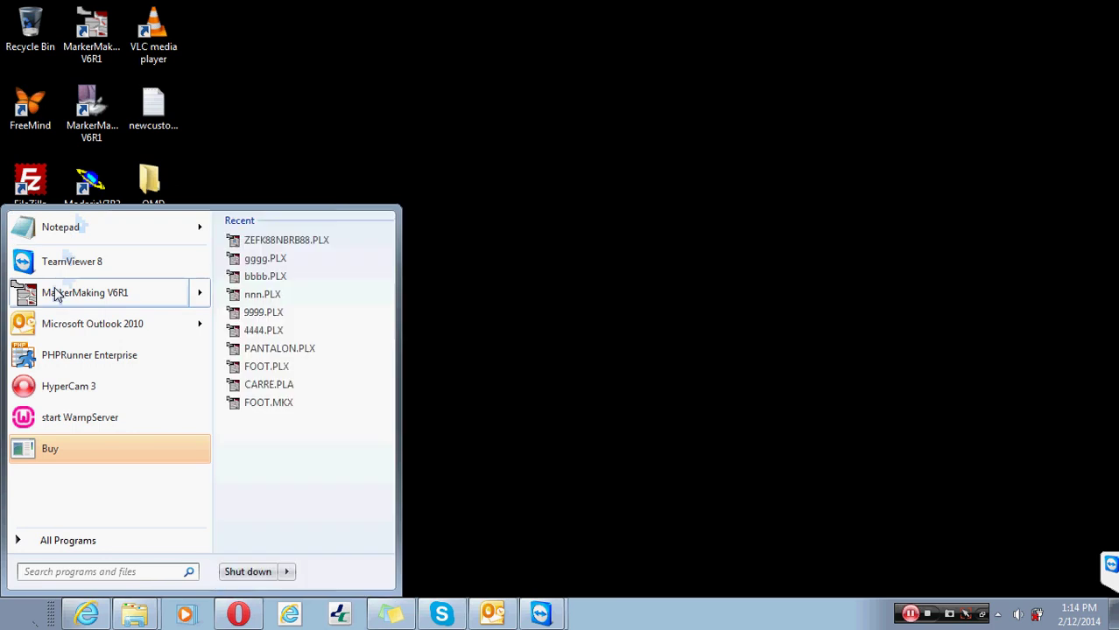
pyautogui.click(67, 538)
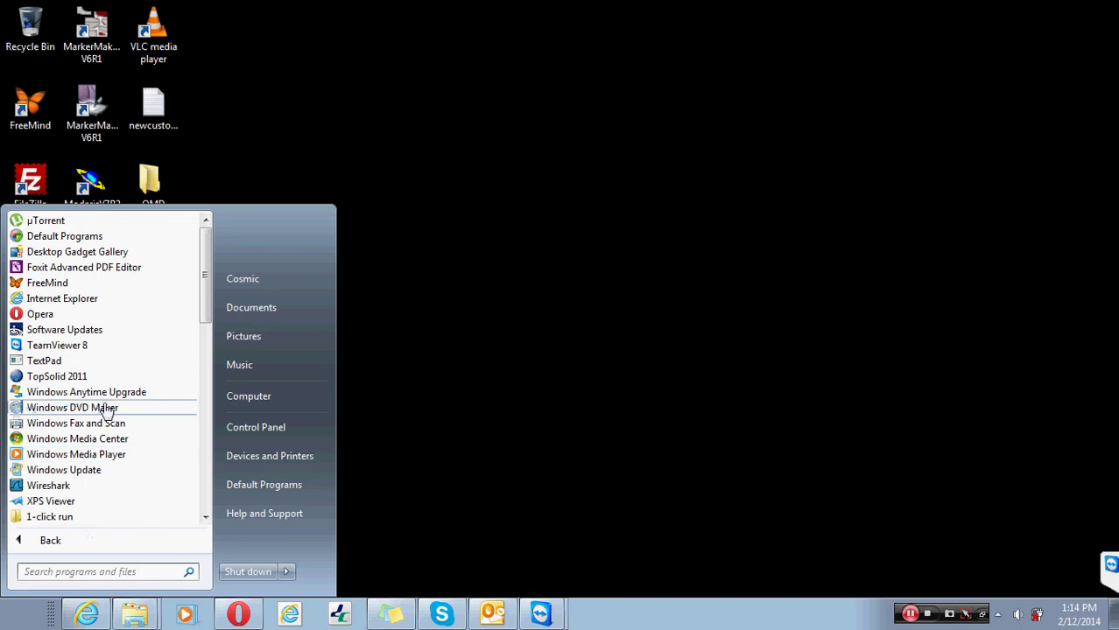
pyautogui.click(205, 516)
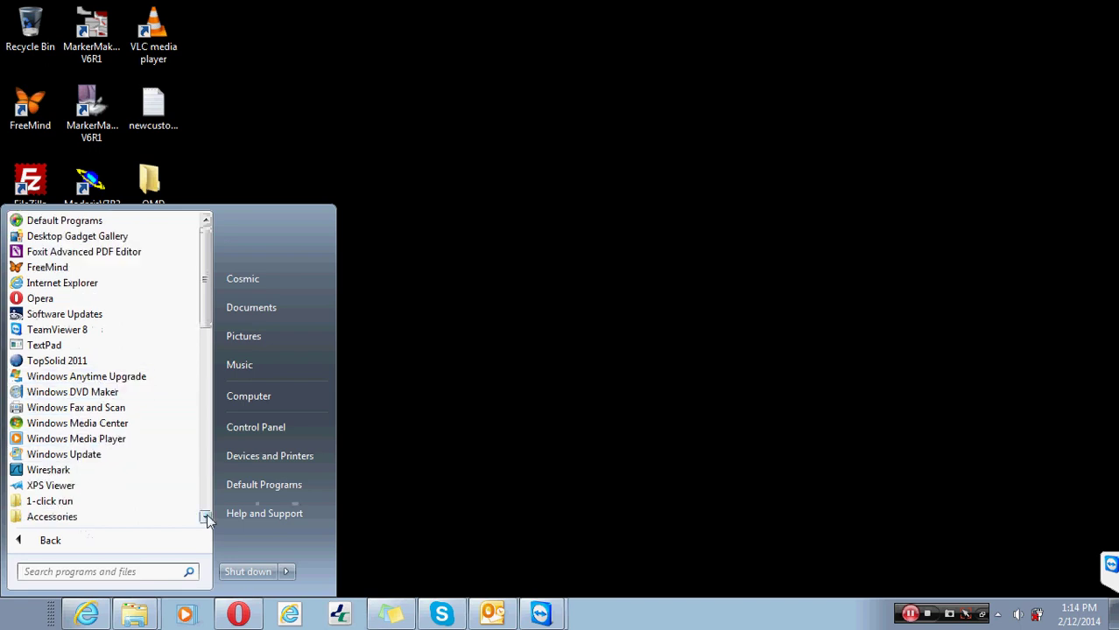
pyautogui.moveTo(207, 517); pyautogui.dragTo(207, 516)
# - Expand the Lectra and DesignConcept 2009 folders and browse the DiaminoFashion V6R1 programs
pyautogui.click(41, 360)
pyautogui.click(48, 362)
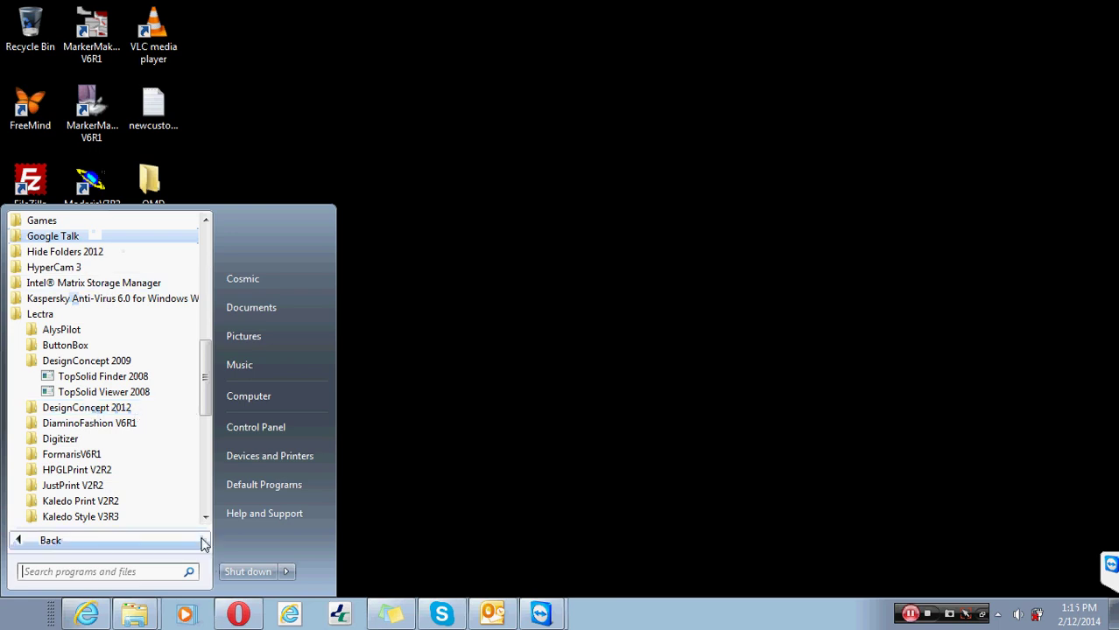
pyautogui.click(206, 221)
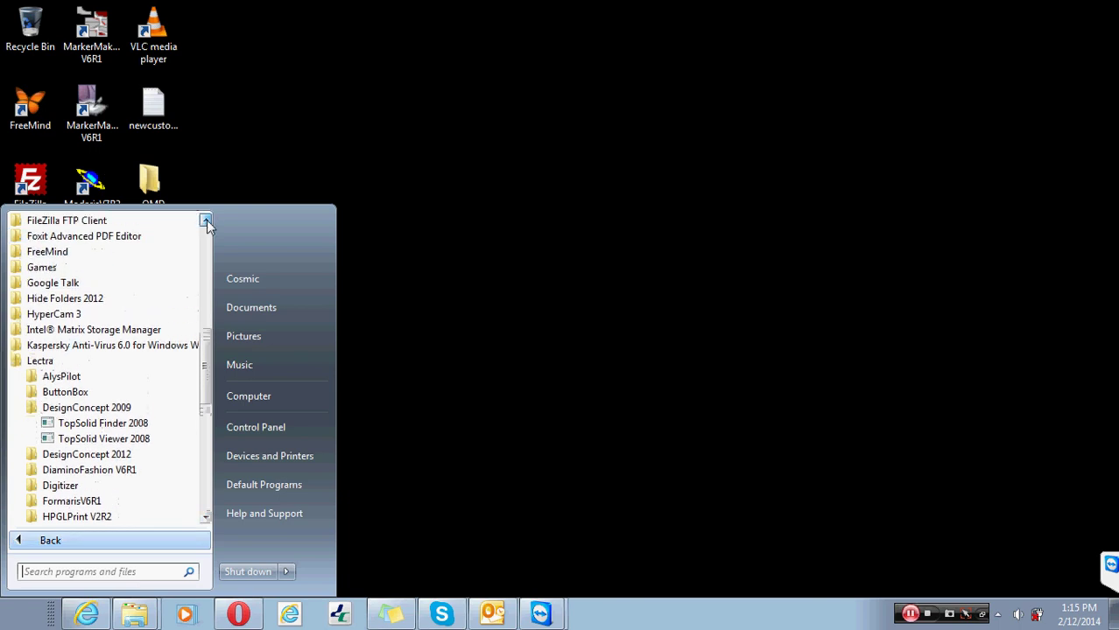
pyautogui.click(206, 220)
pyautogui.click(206, 221)
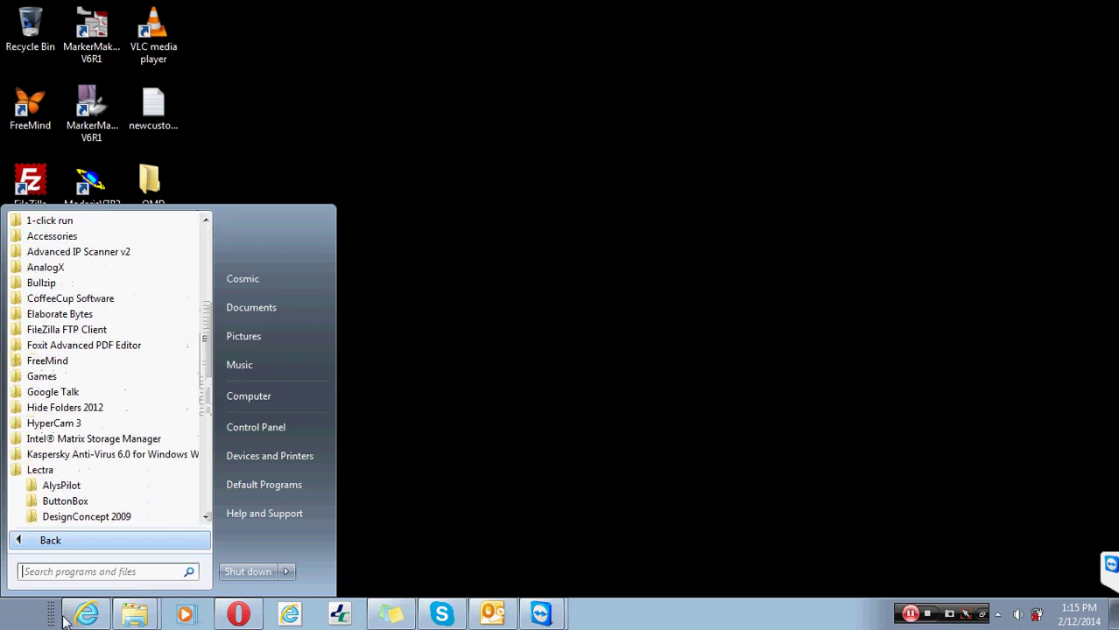
pyautogui.scroll(-3, 164, 375)
pyautogui.click(87, 377)
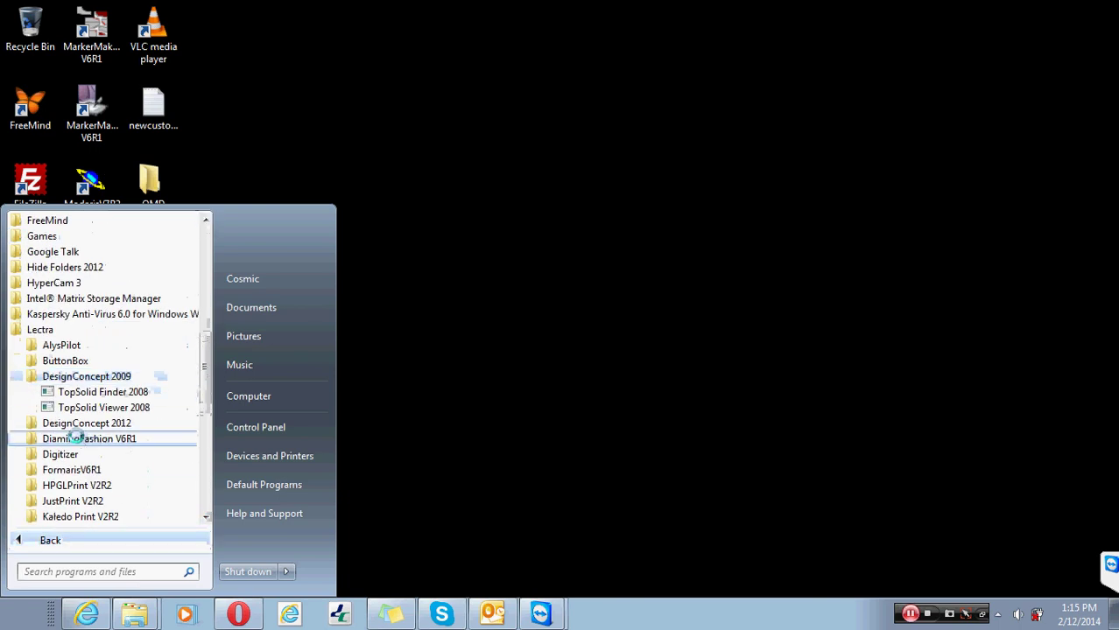
pyautogui.click(77, 438)
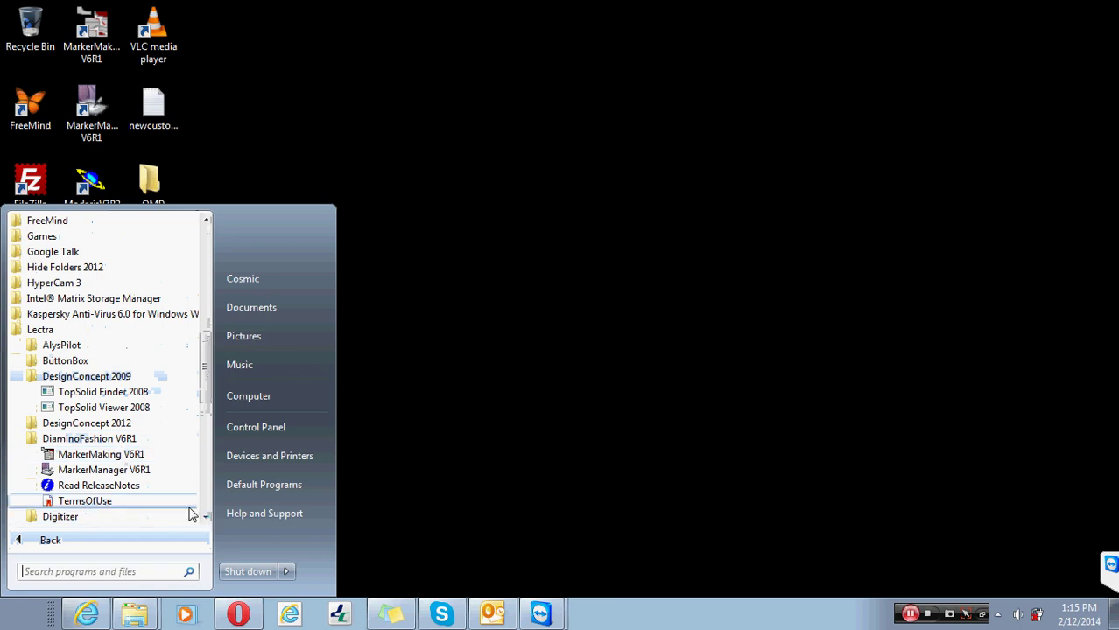
pyautogui.click(120, 442)
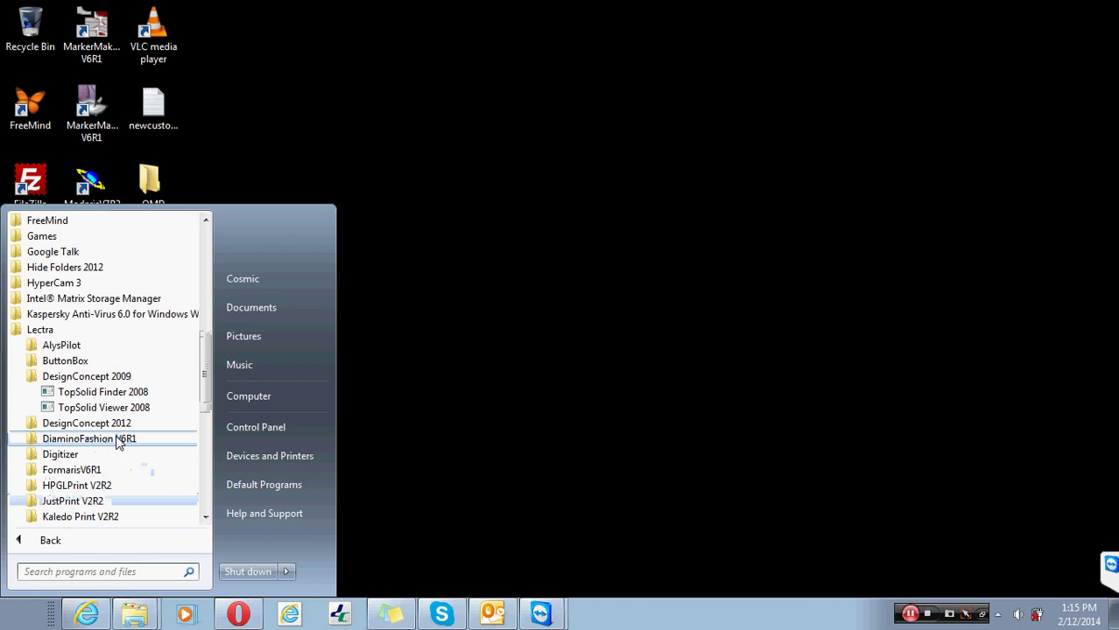
pyautogui.click(120, 439)
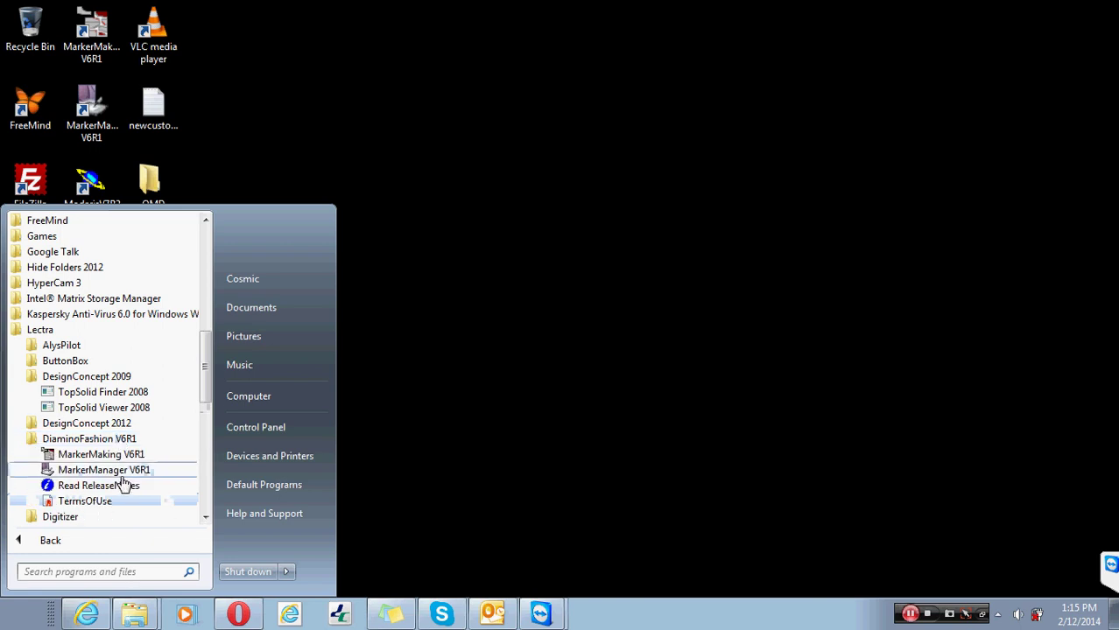
# - Scroll down the list, then collapse and reopen the DiaminoFashion V6R1 folder
pyautogui.click(206, 518)
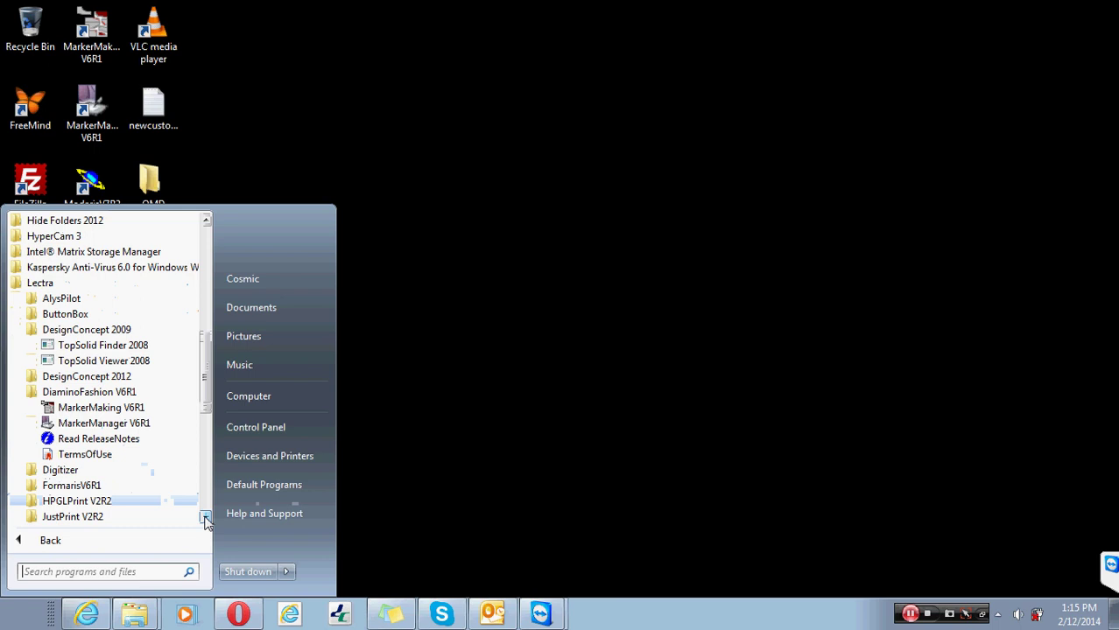
pyautogui.click(206, 517)
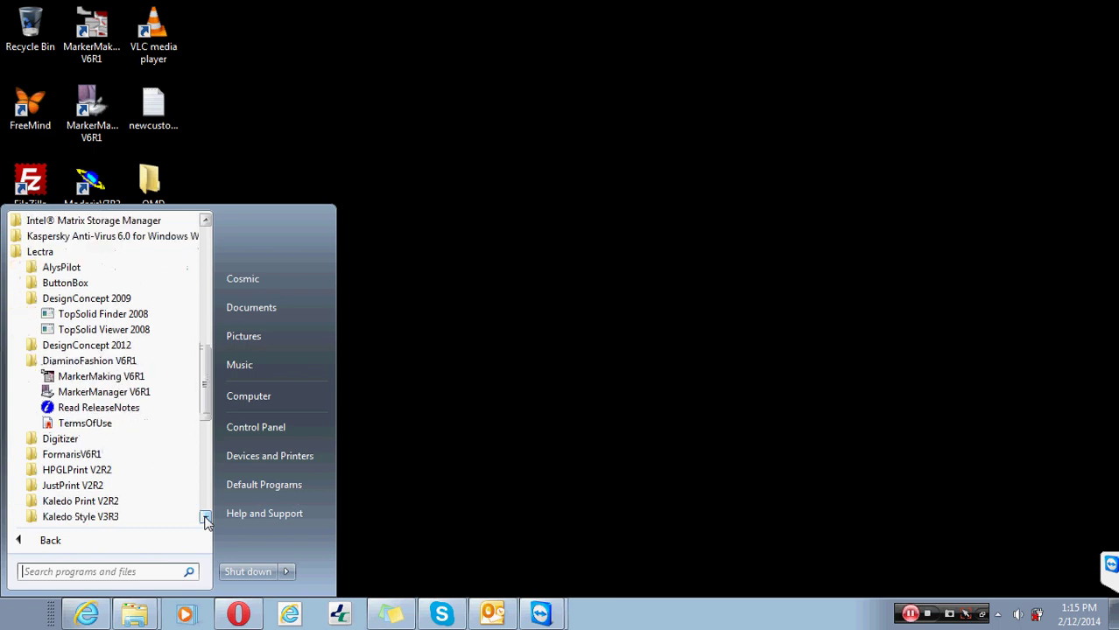
pyautogui.click(206, 518)
pyautogui.click(205, 517)
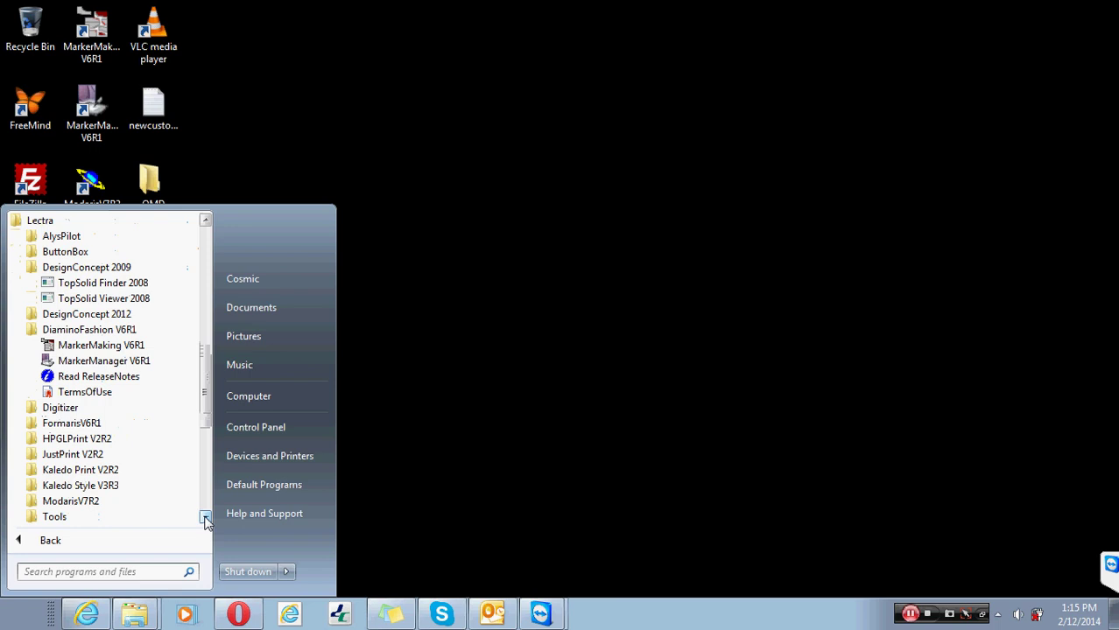
pyautogui.click(127, 332)
pyautogui.click(127, 333)
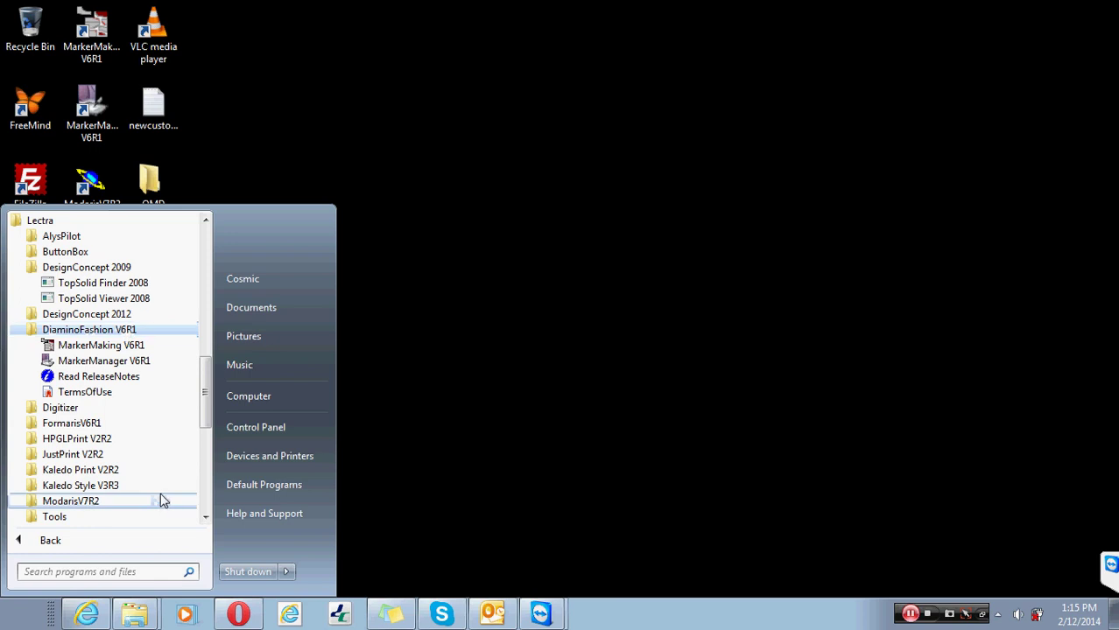
# - Expand Tools to list CpComp, E-Manager, FLEXlm, GetInfo and Settings, collapsing DiaminoFashion V6R1
pyautogui.click(41, 519)
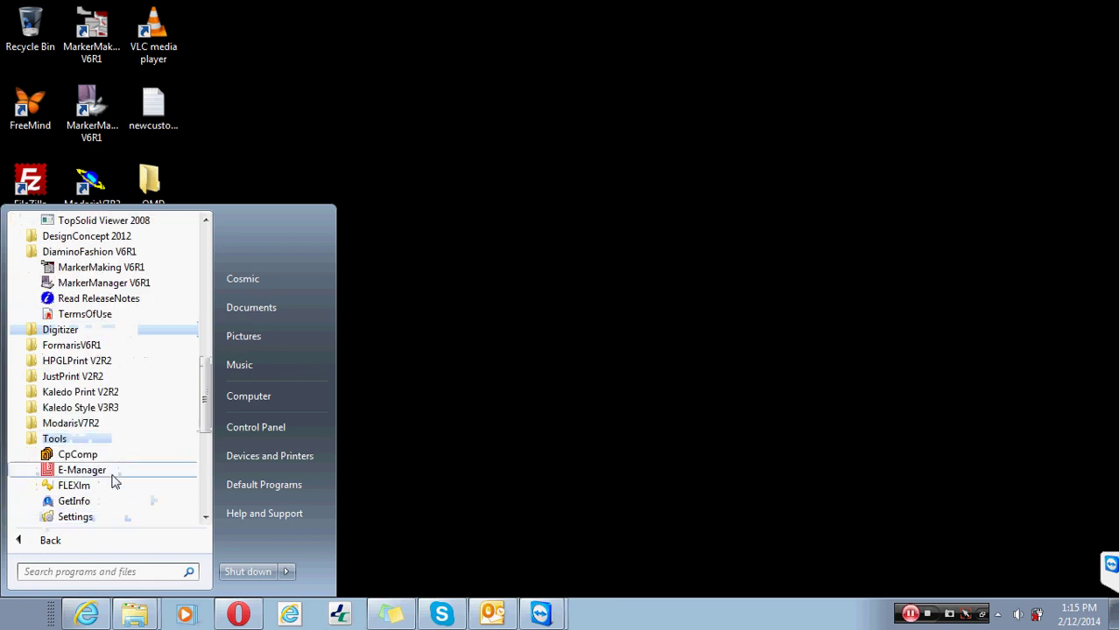
pyautogui.click(206, 518)
pyautogui.click(206, 519)
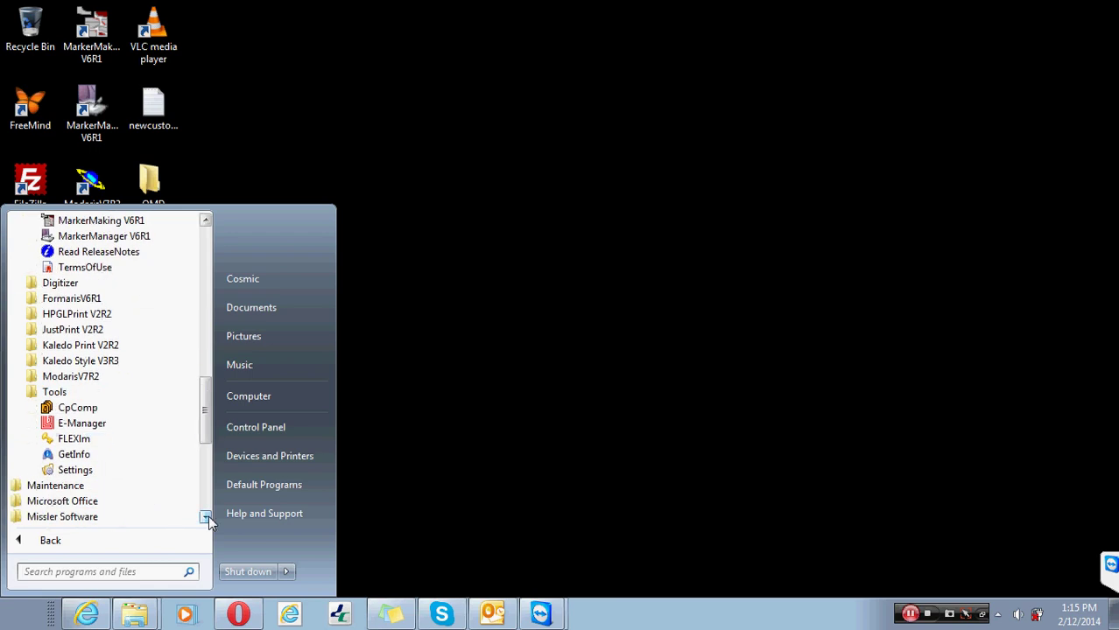
pyautogui.click(207, 220)
pyautogui.click(207, 220)
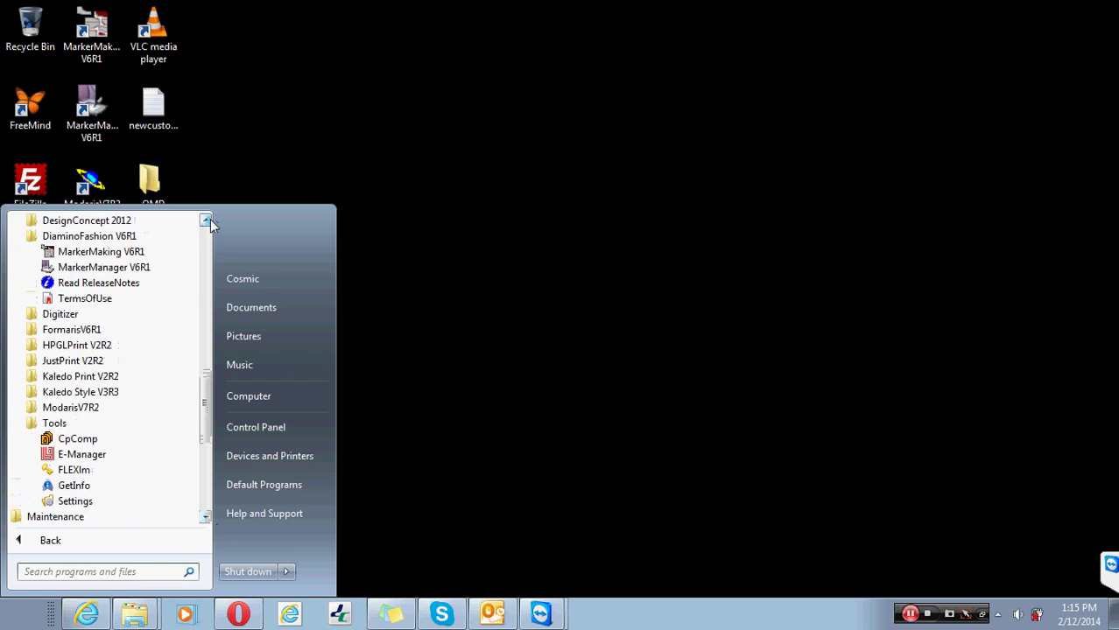
pyautogui.click(207, 221)
pyautogui.click(207, 220)
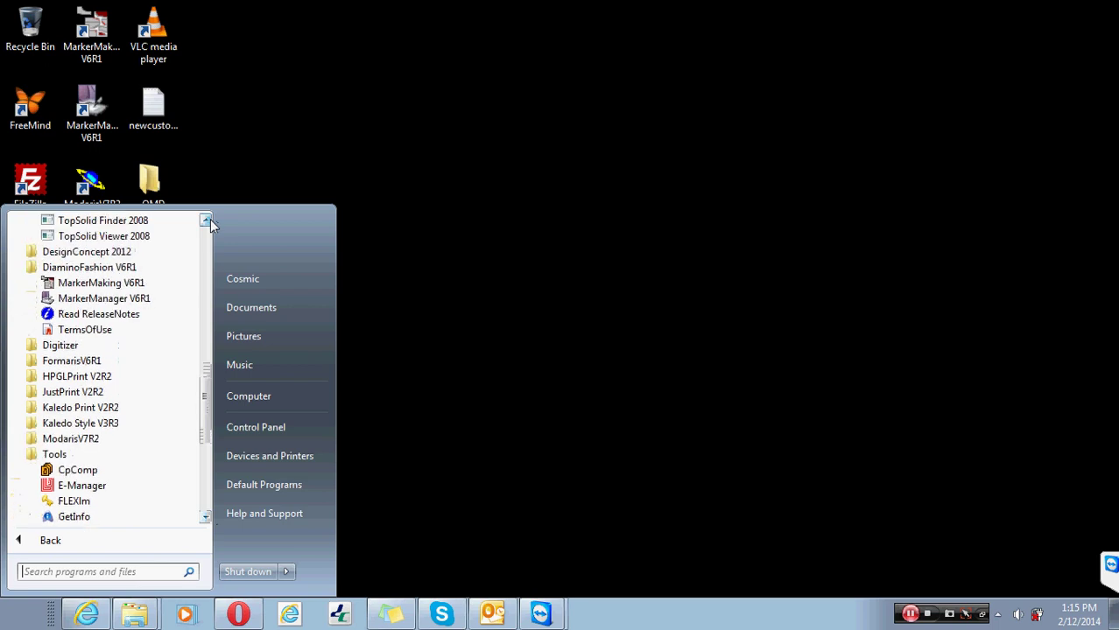
pyautogui.click(106, 269)
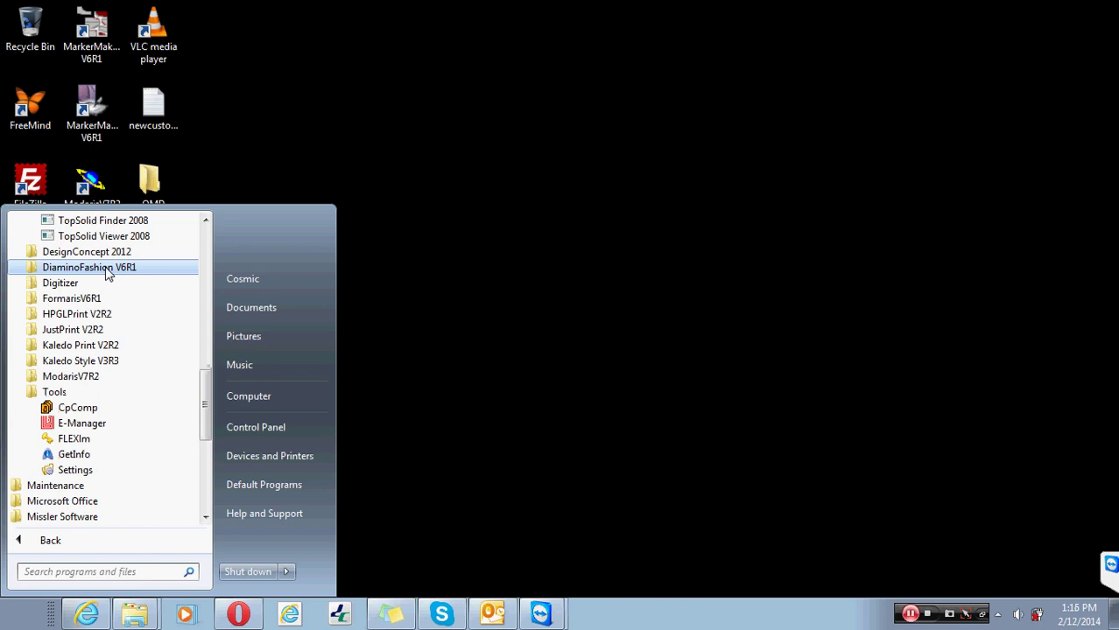
pyautogui.click(106, 269)
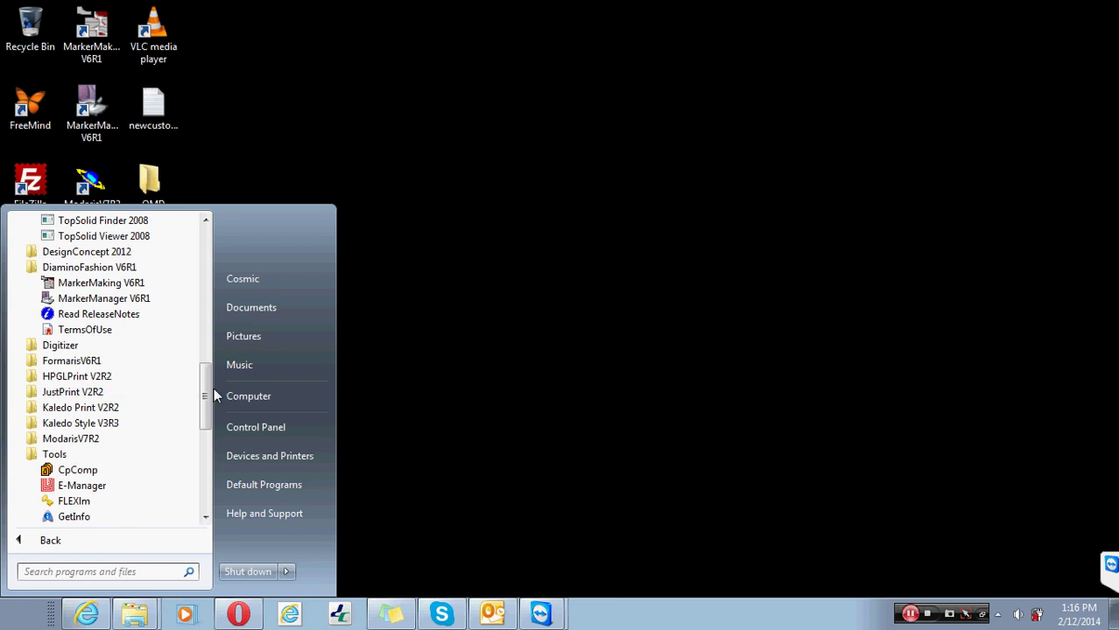
pyautogui.click(87, 267)
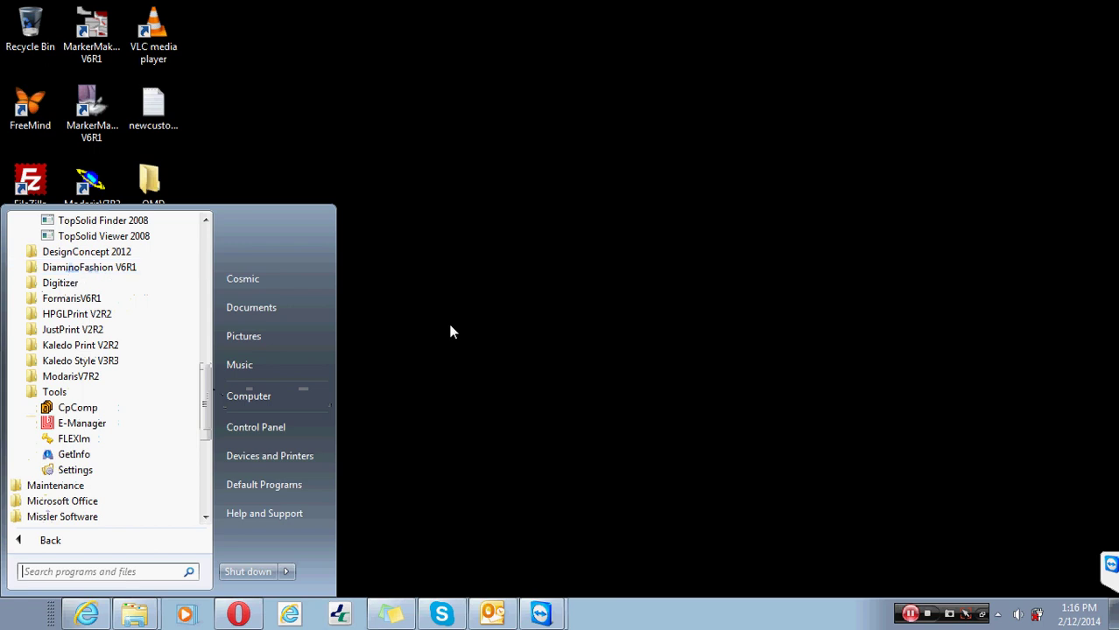
# - Open Computer maximized, enter Local Disk (D:), and jump to the 'lectra t' folders
pyautogui.click(274, 394)
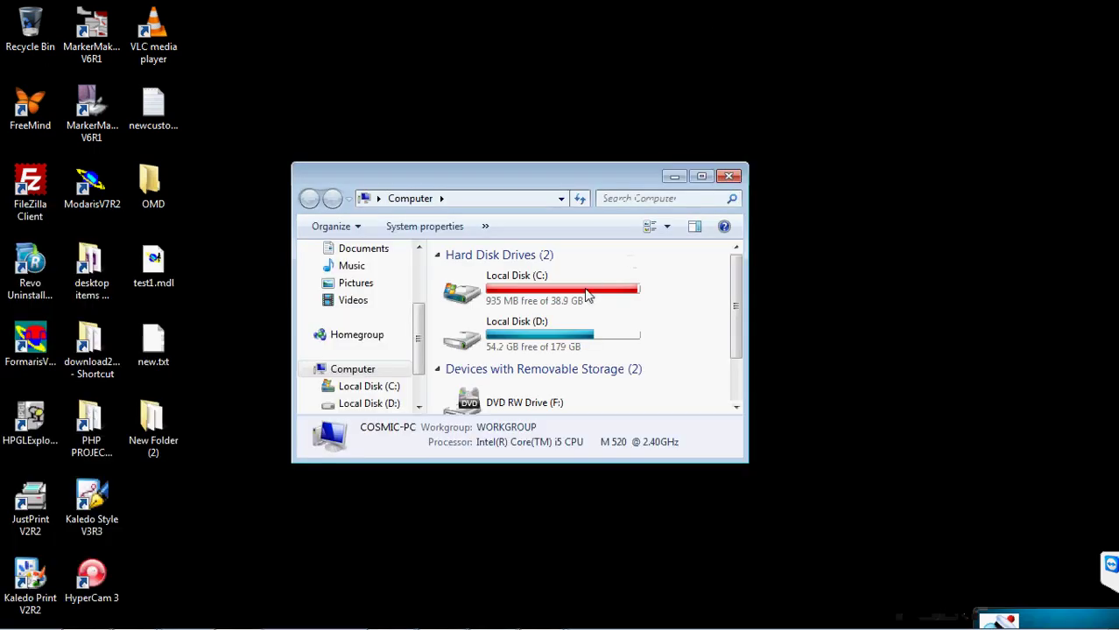
pyautogui.doubleClick(596, 184)
pyautogui.doubleClick(464, 122)
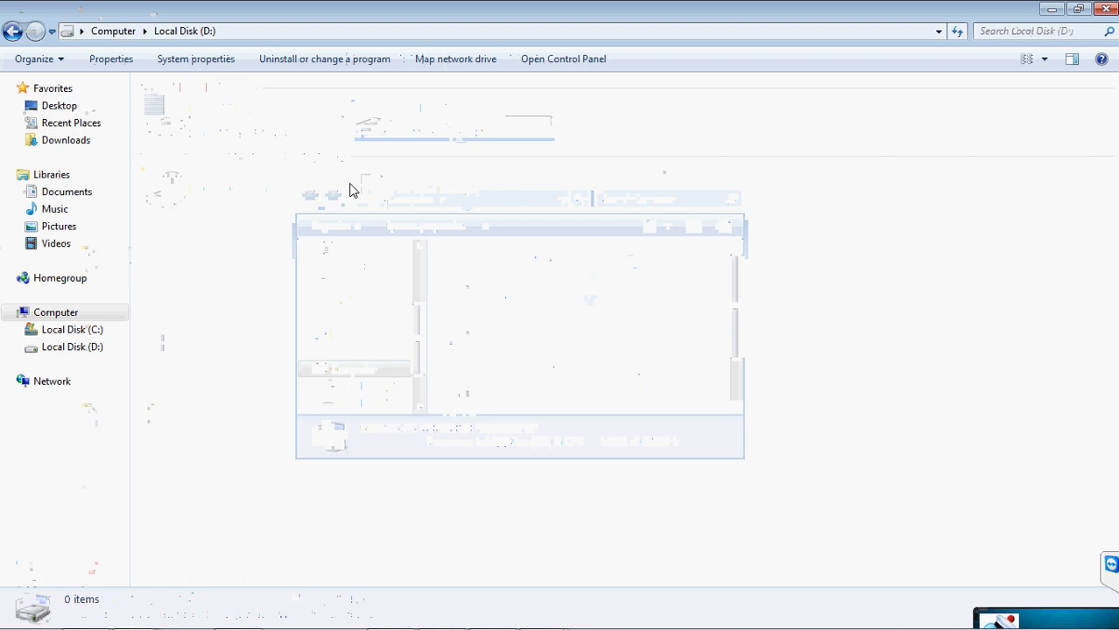
pyautogui.click(238, 259)
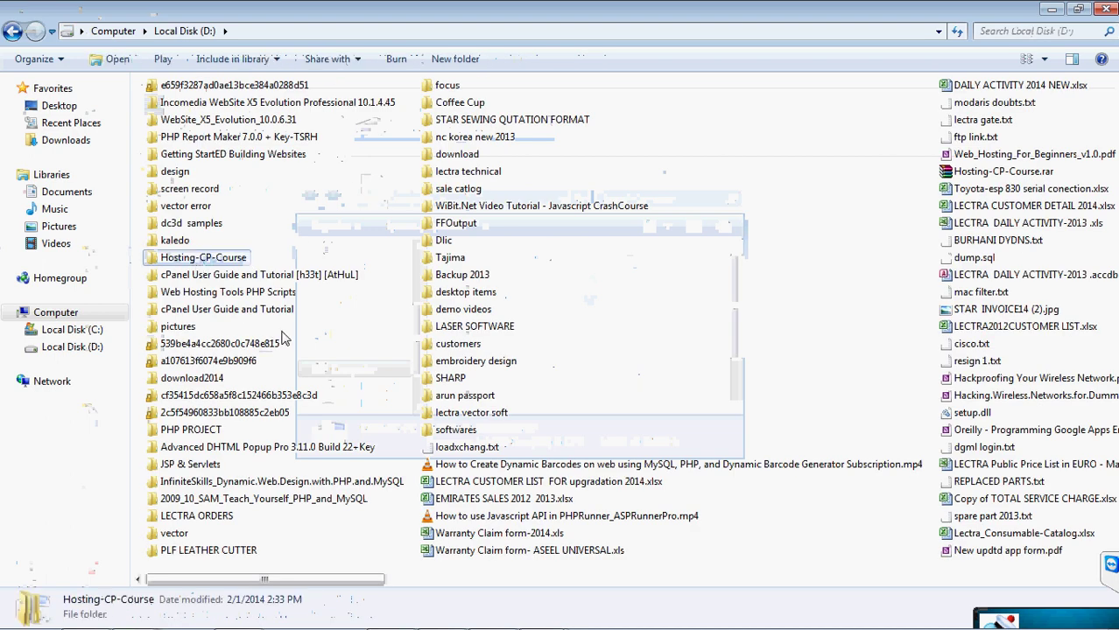
pyautogui.press('l')
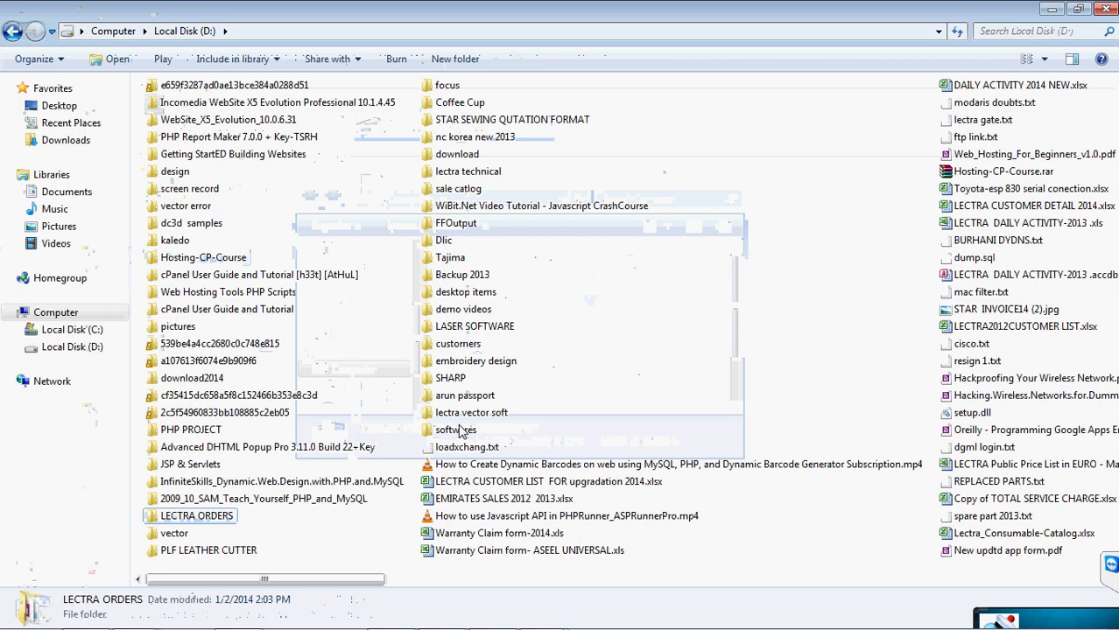
pyautogui.write('lectra t')
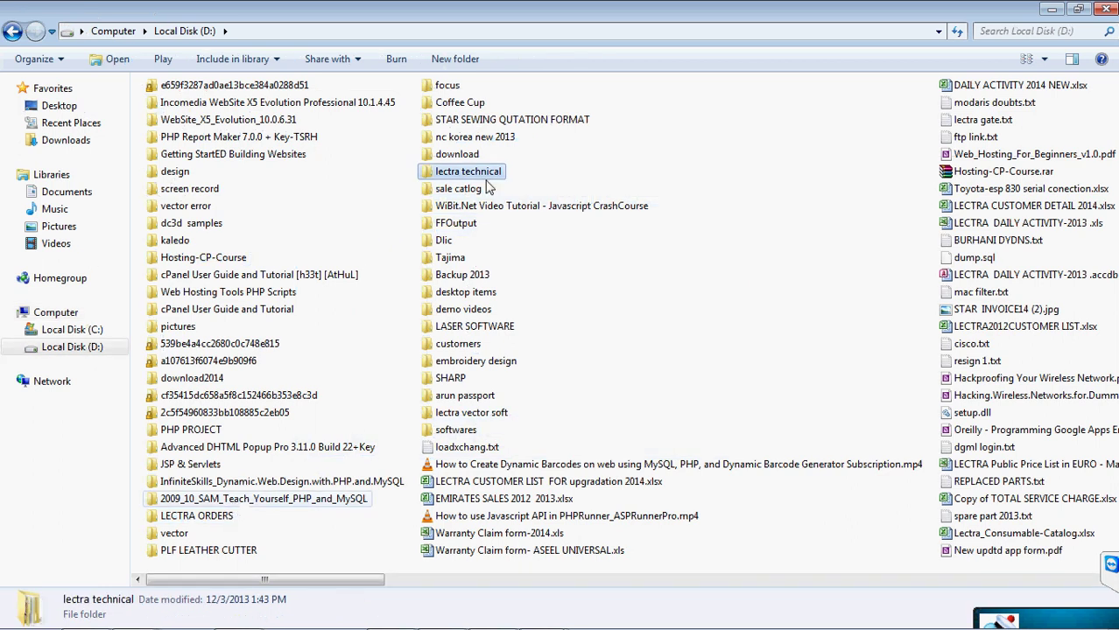
# - Go to lectra technical > lectra software > lectra new softwares and select DiaminoFashion_V6R1.iso
pyautogui.doubleClick(488, 173)
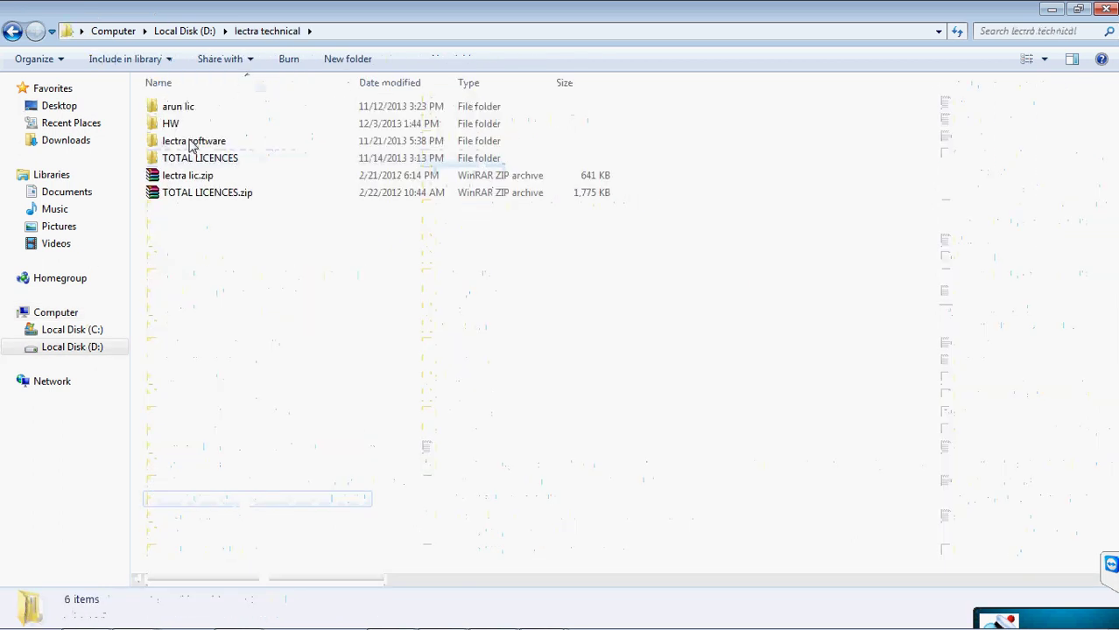
pyautogui.doubleClick(193, 145)
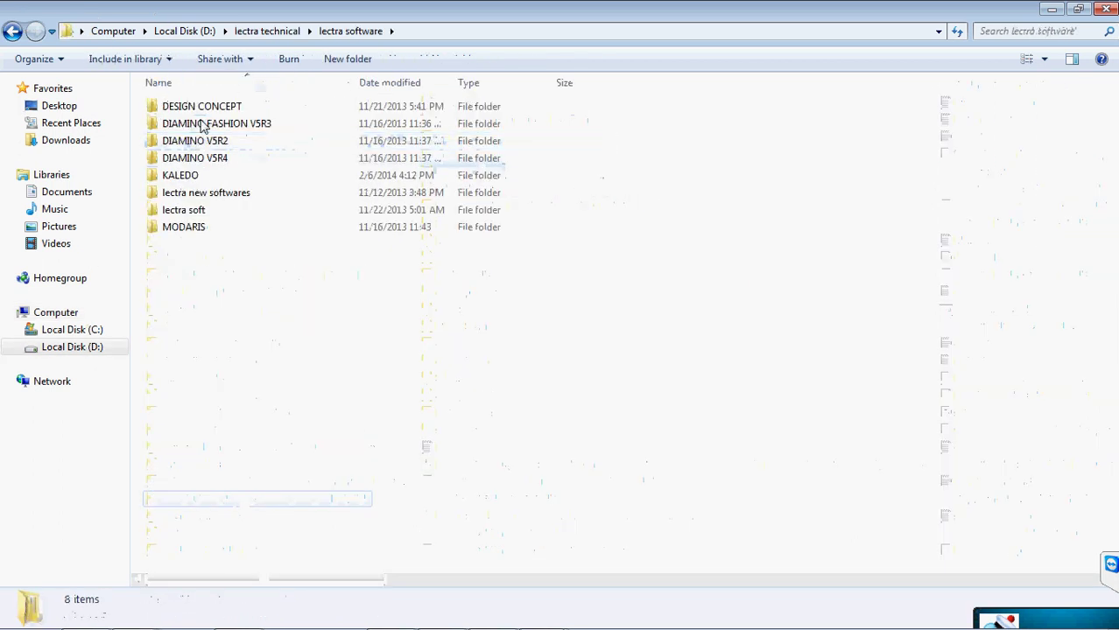
pyautogui.doubleClick(203, 125)
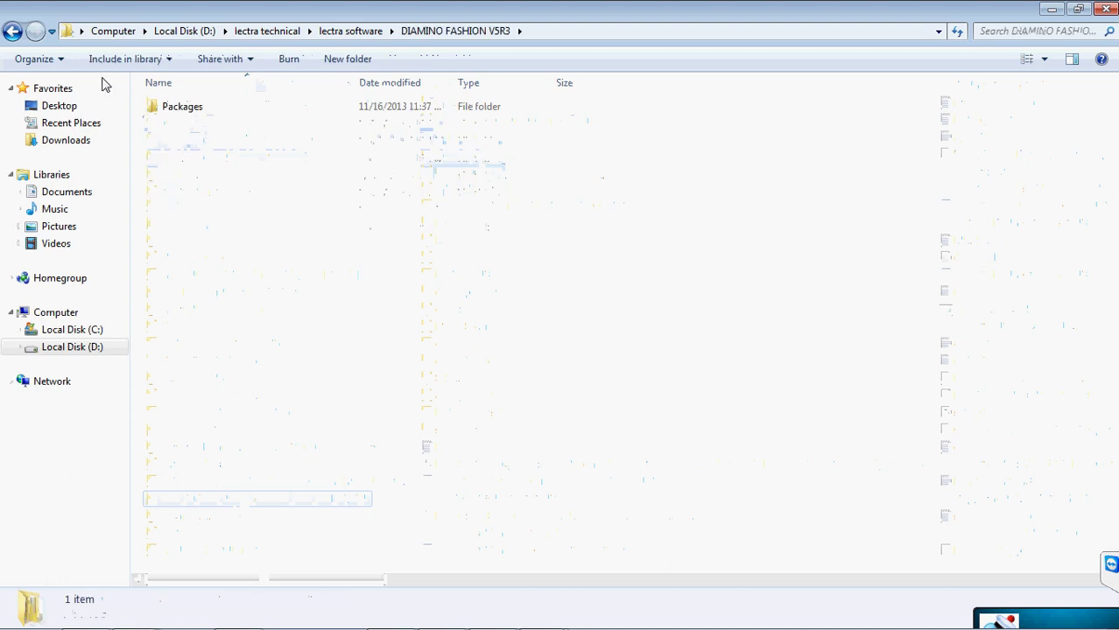
pyautogui.click(13, 32)
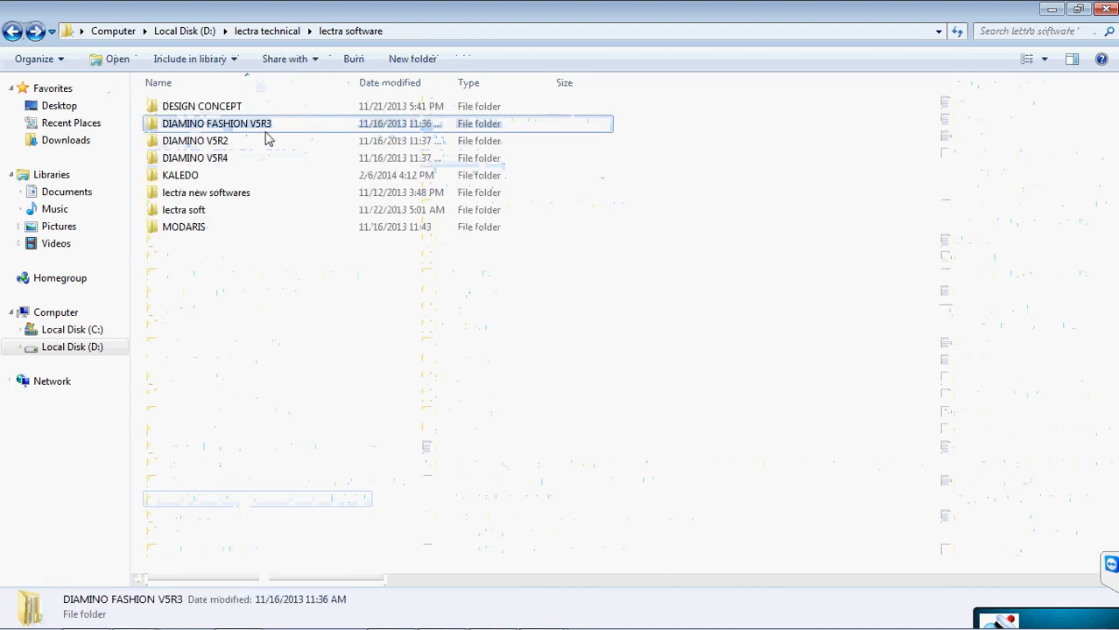
pyautogui.doubleClick(221, 197)
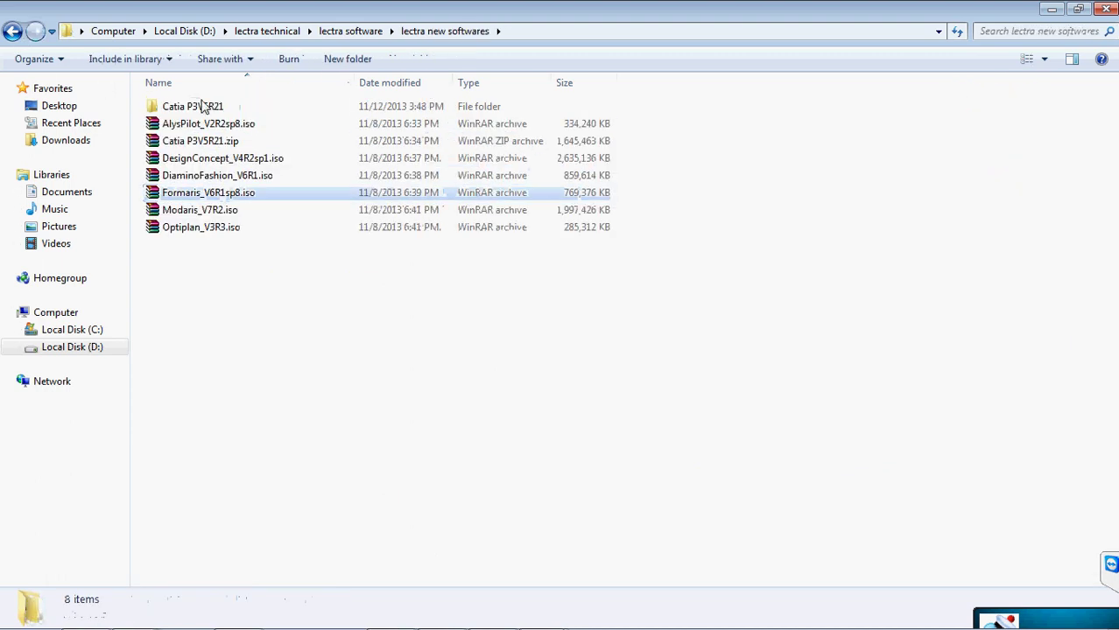
pyautogui.click(226, 175)
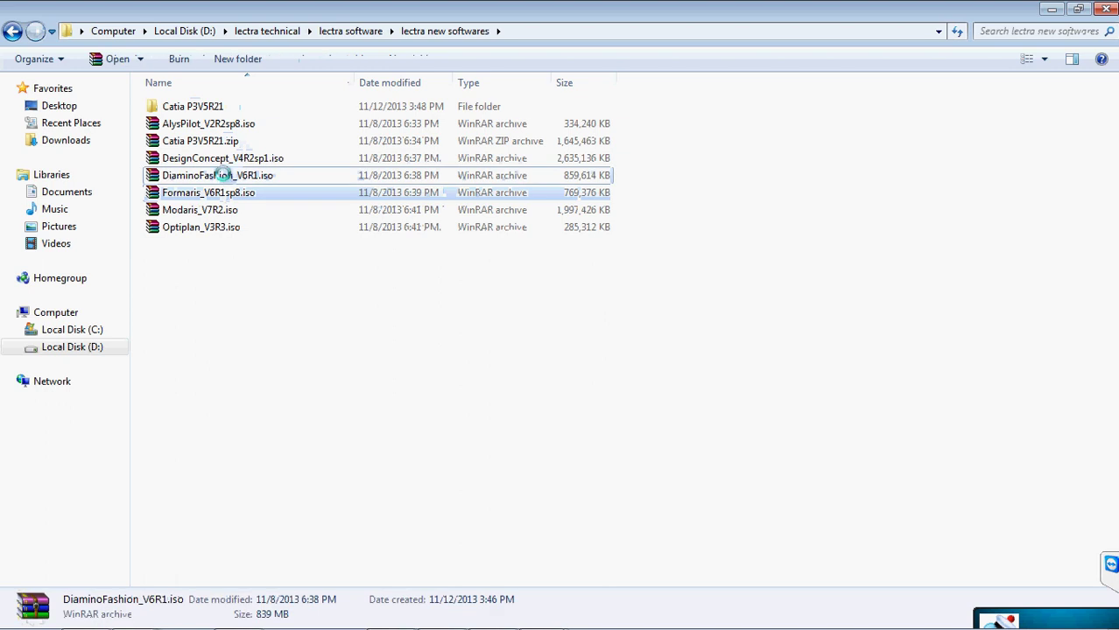
# - Mount DiaminoFashion_V6R1.iso with Virtual CloneDrive as BD-ROM drive G: and view Computer
pyautogui.rightClick(226, 177)
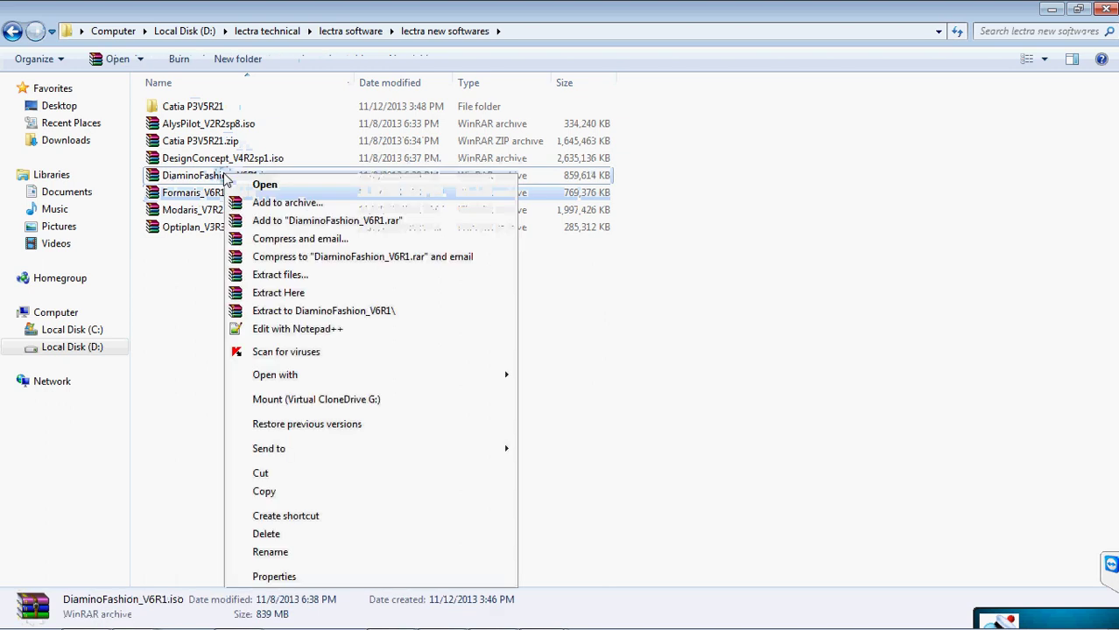
pyautogui.click(162, 293)
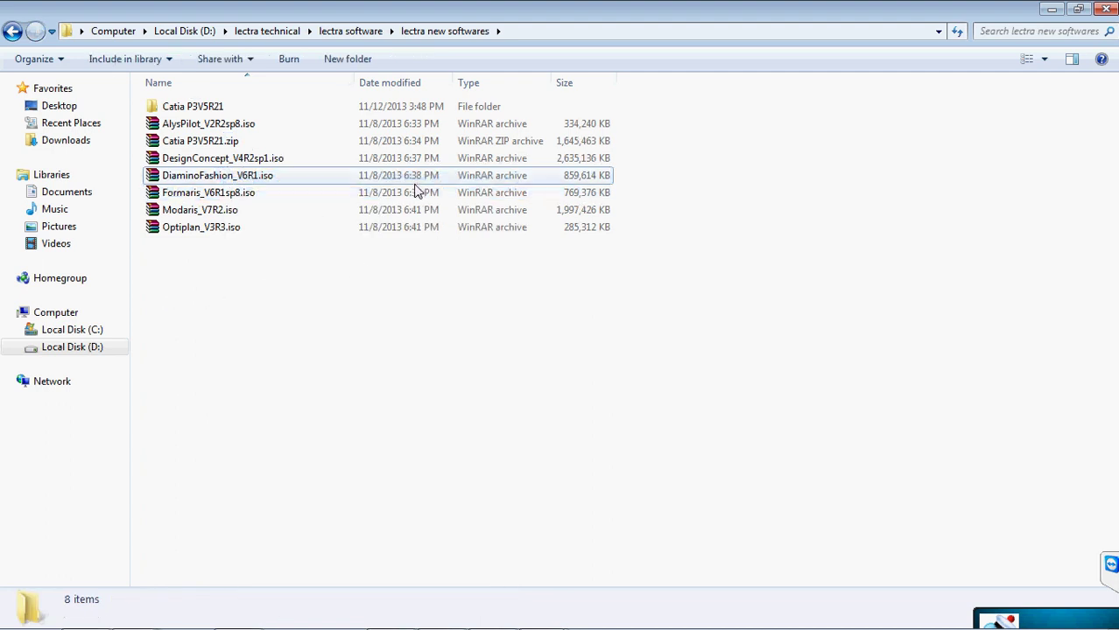
pyautogui.click(260, 177)
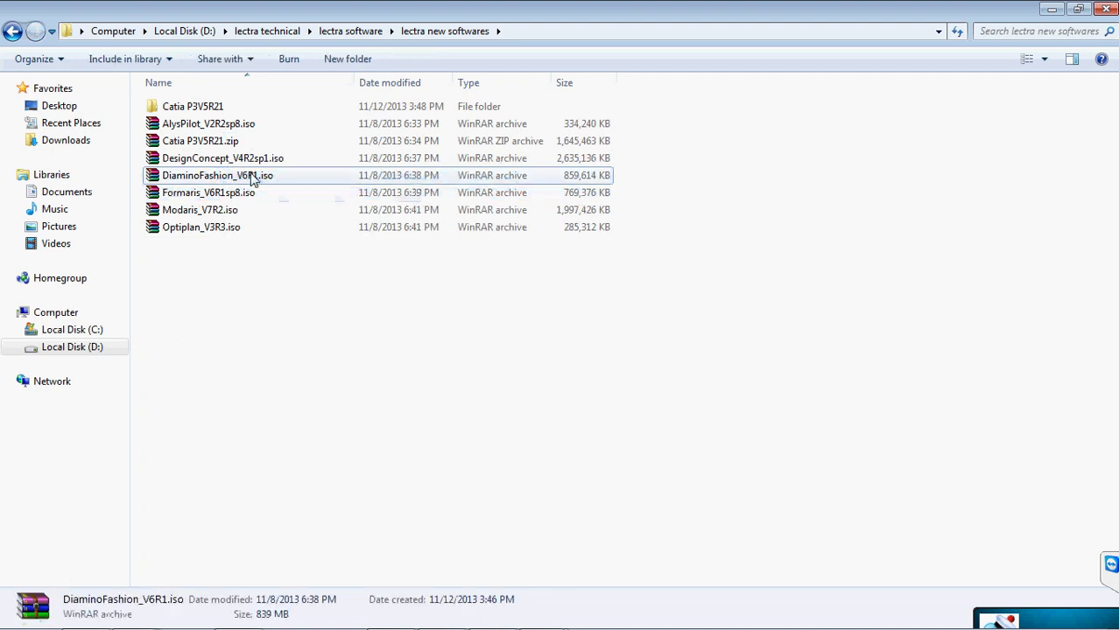
pyautogui.rightClick(251, 175)
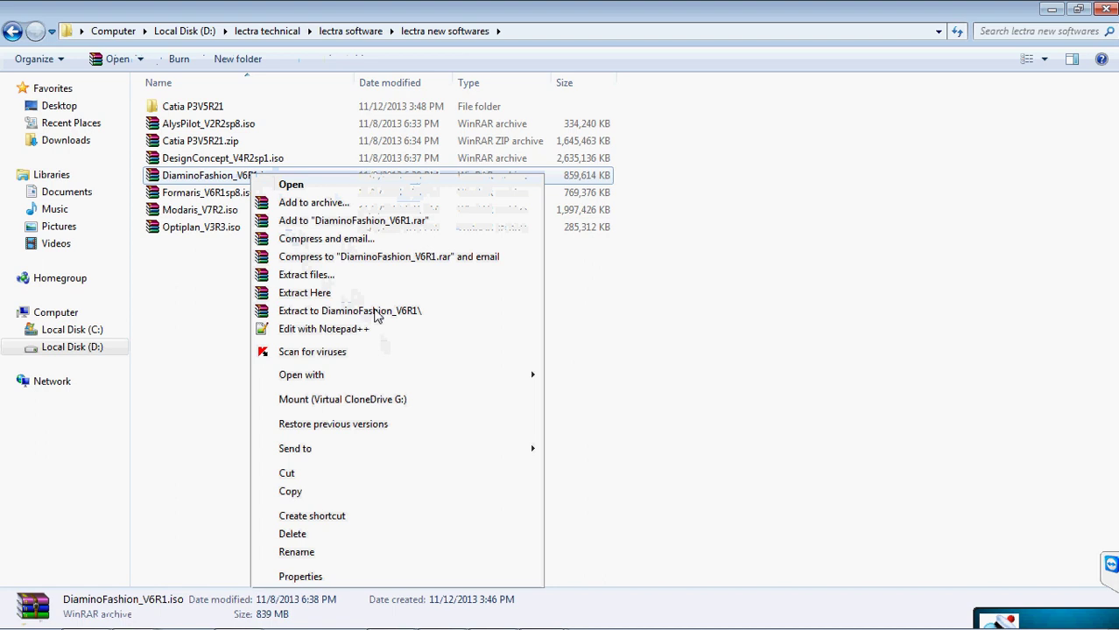
pyautogui.moveTo(379, 373)
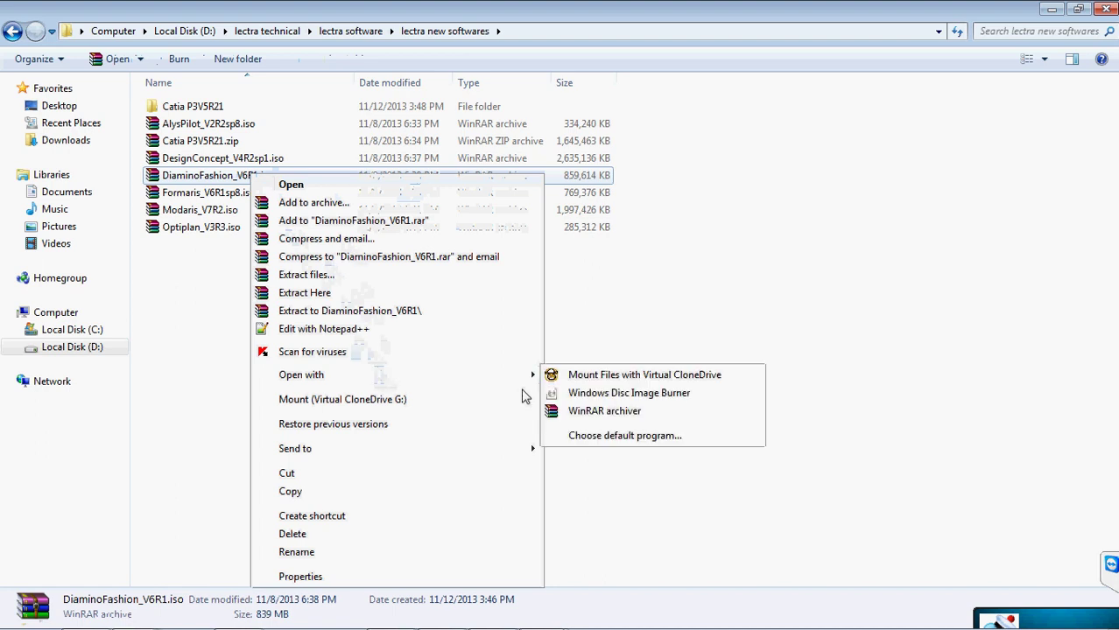
pyautogui.click(644, 374)
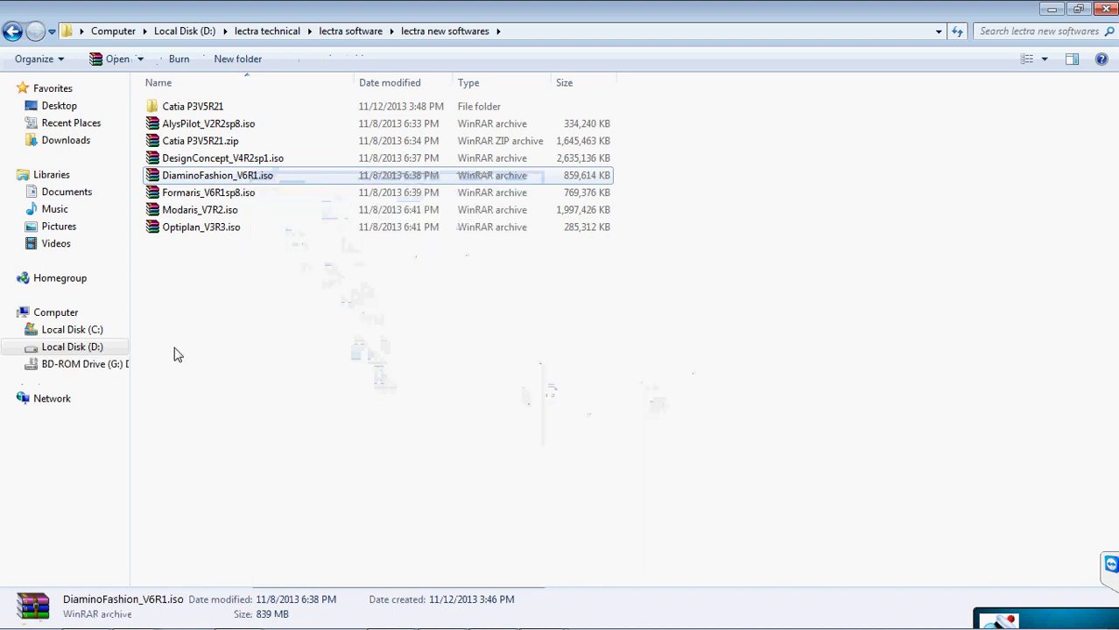
pyautogui.click(63, 314)
# - Open drive G: and look inside Packages > Related_packages, then return to the root
pyautogui.doubleClick(477, 194)
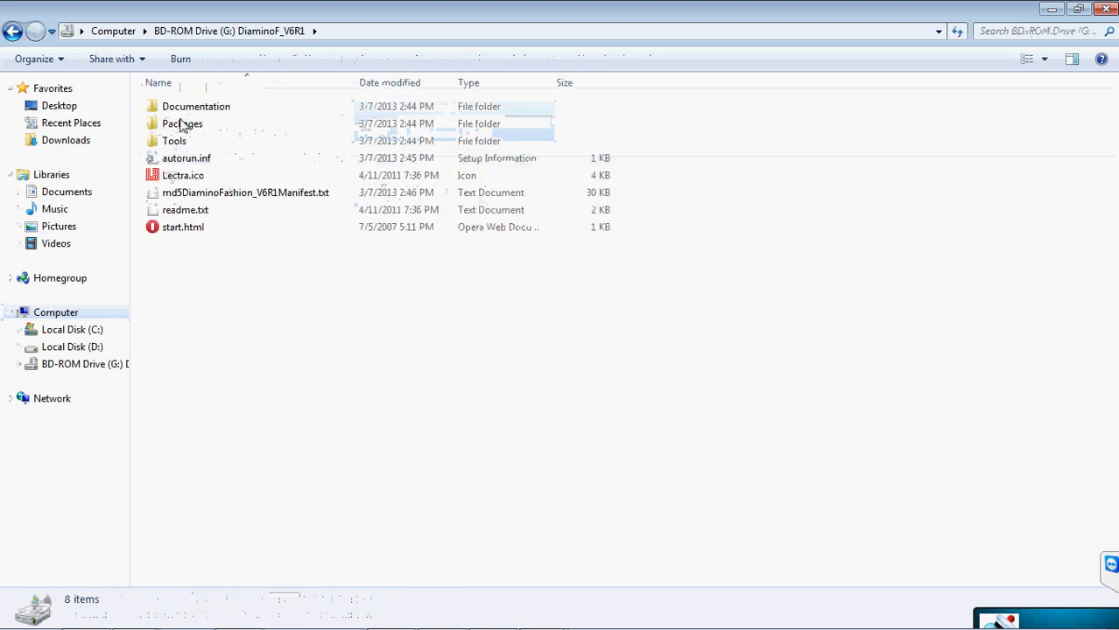
pyautogui.doubleClick(184, 123)
pyautogui.doubleClick(200, 106)
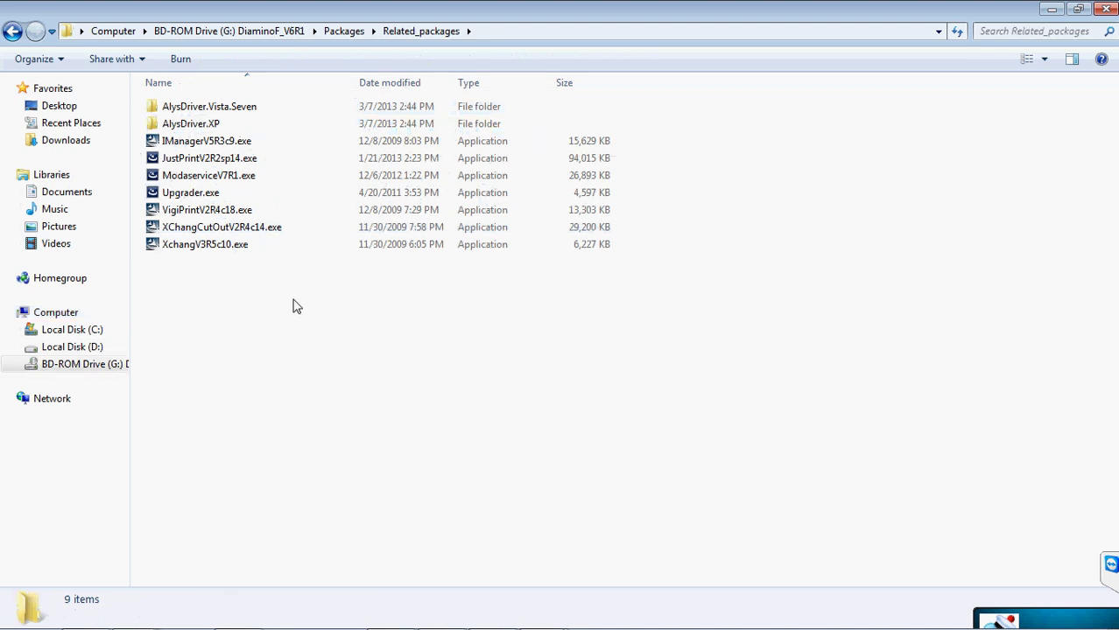
pyautogui.click(12, 30)
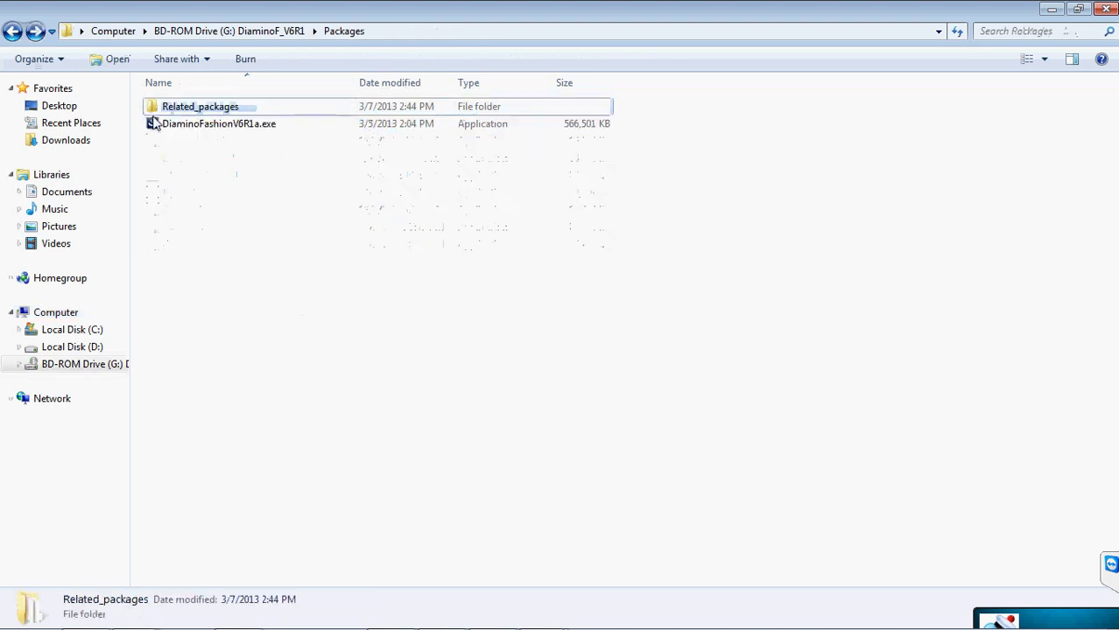
pyautogui.click(12, 30)
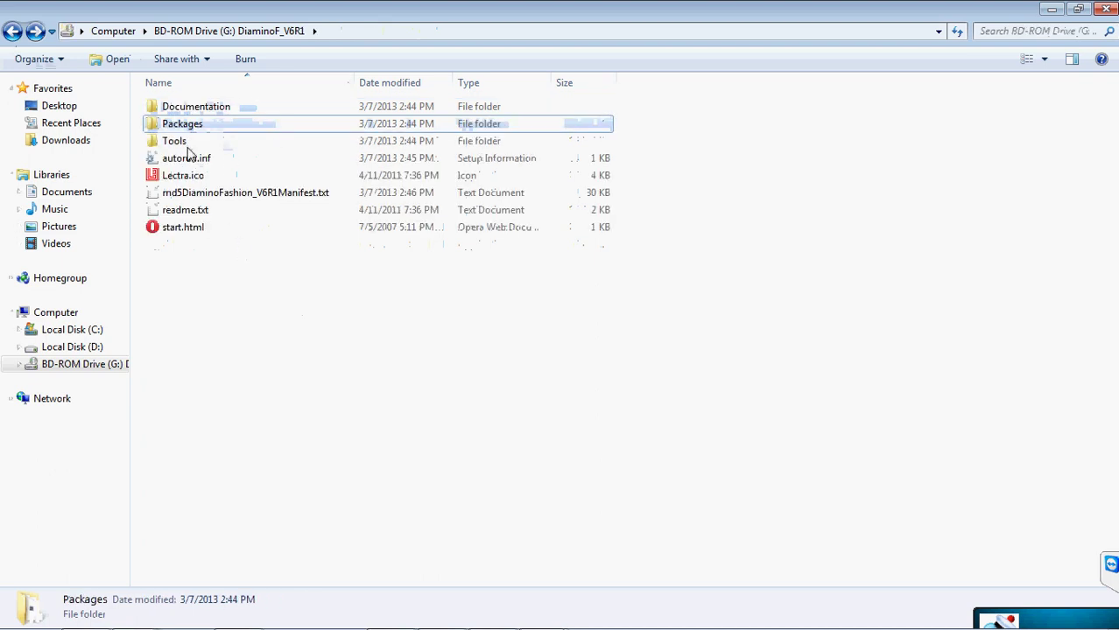
# - Browse the Tools folder's Others and Lectra subfolders, then return to the root
pyautogui.doubleClick(187, 145)
pyautogui.doubleClick(185, 128)
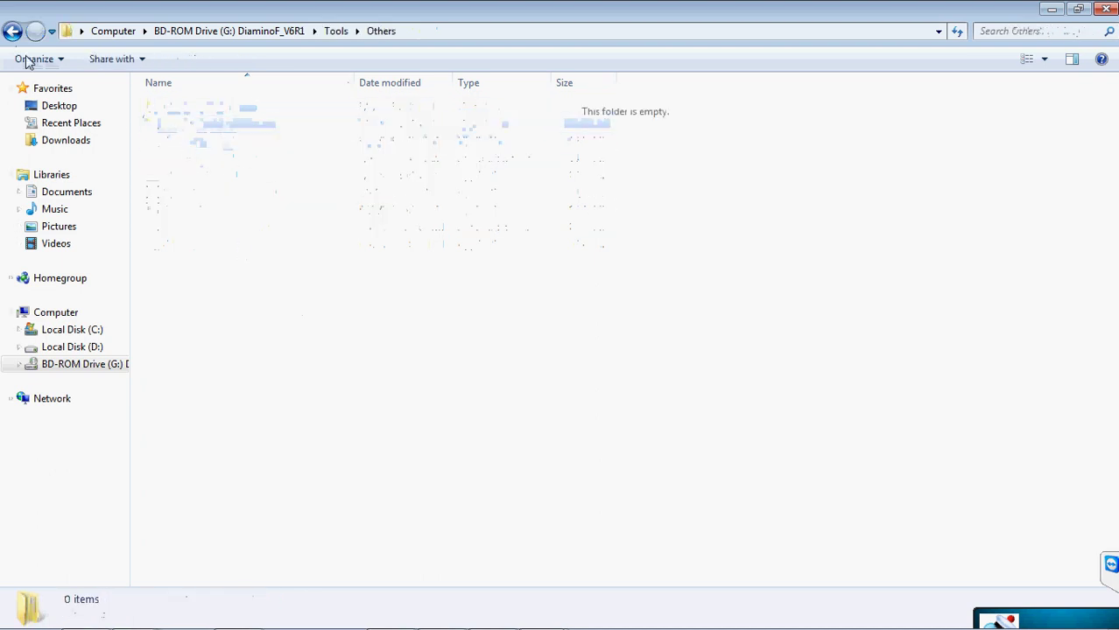
pyautogui.click(12, 30)
pyautogui.doubleClick(167, 108)
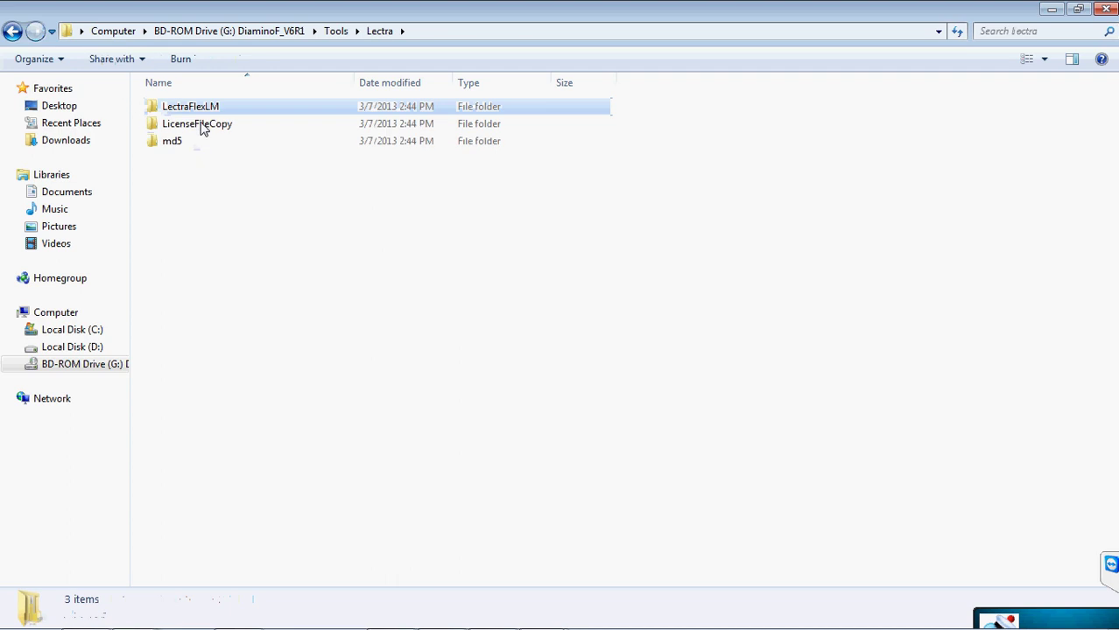
pyautogui.click(12, 32)
pyautogui.click(12, 32)
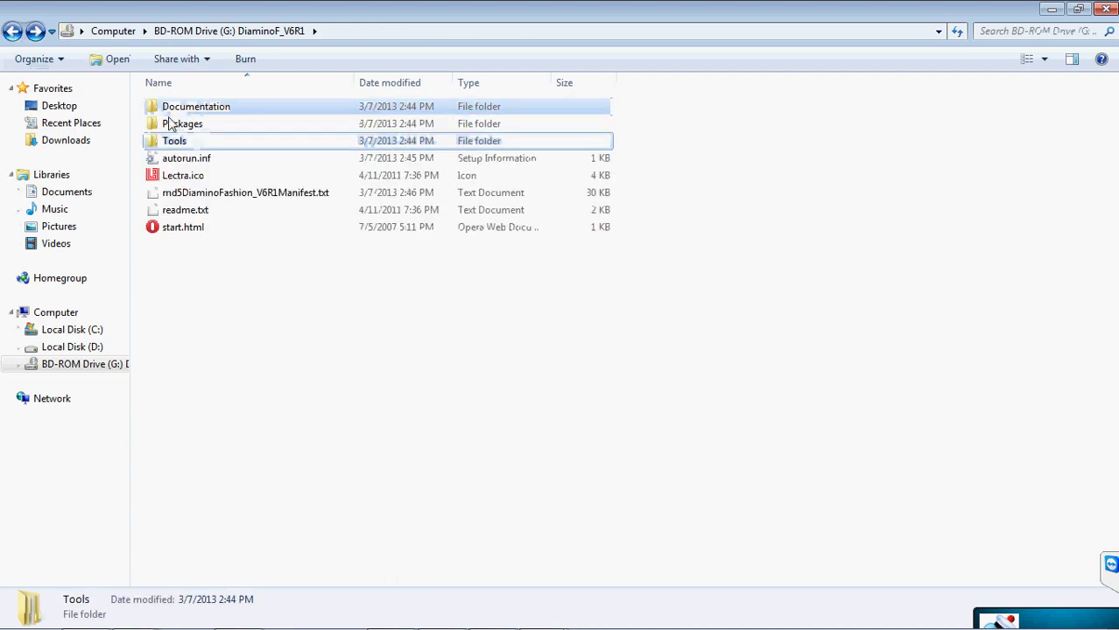
# - Inspect Packages > Related_packages > AlysDriver.XP, then go back to the disc root
pyautogui.doubleClick(171, 124)
pyautogui.doubleClick(162, 107)
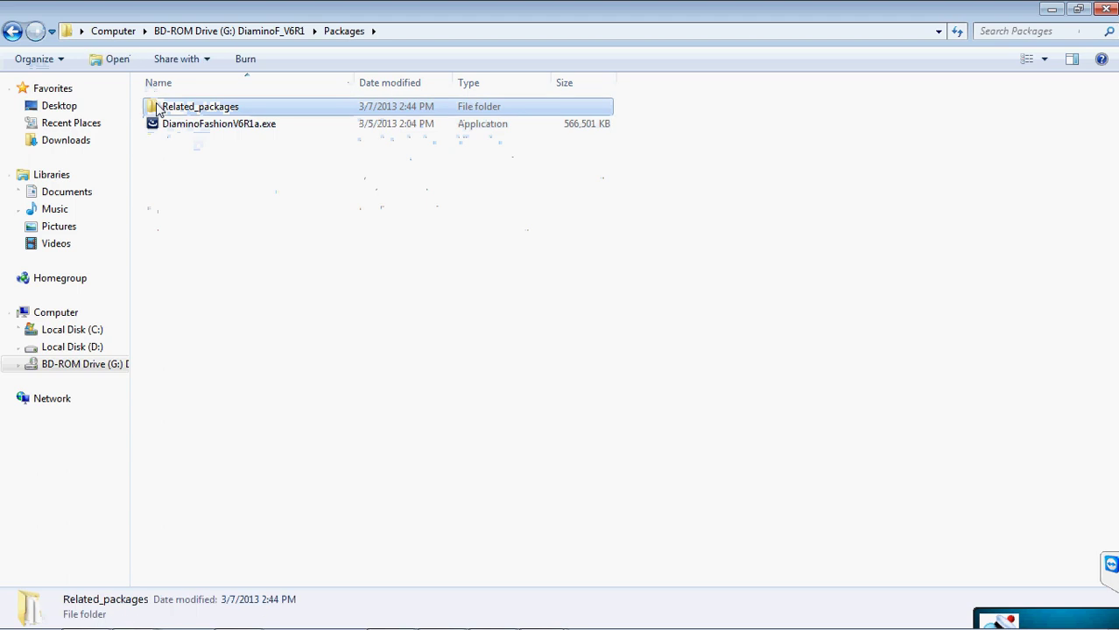
pyautogui.doubleClick(189, 125)
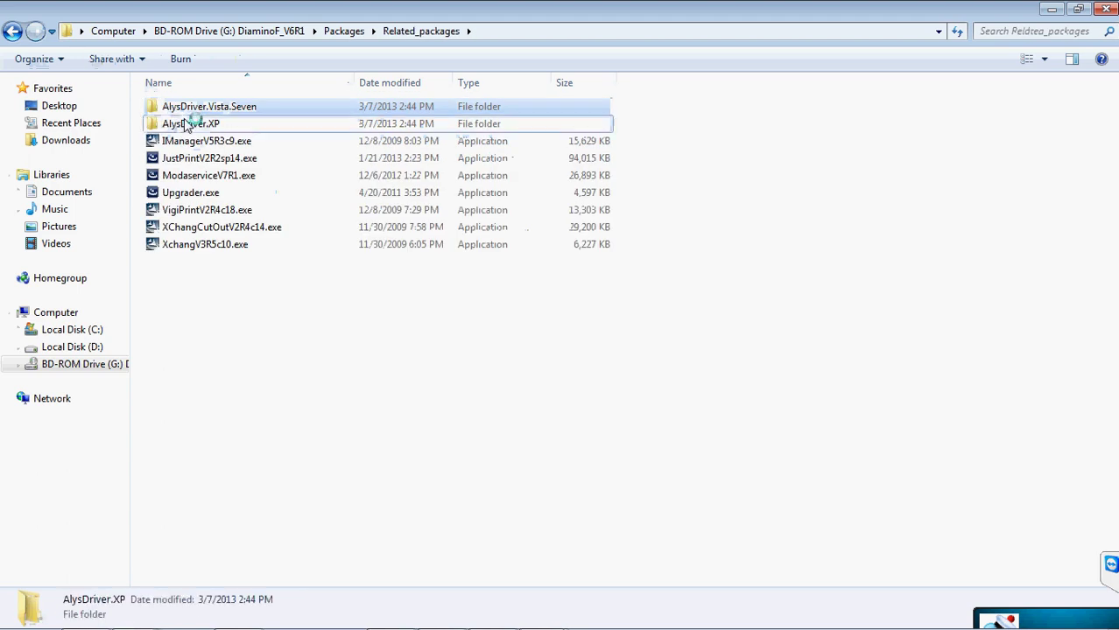
pyautogui.click(13, 32)
pyautogui.click(13, 32)
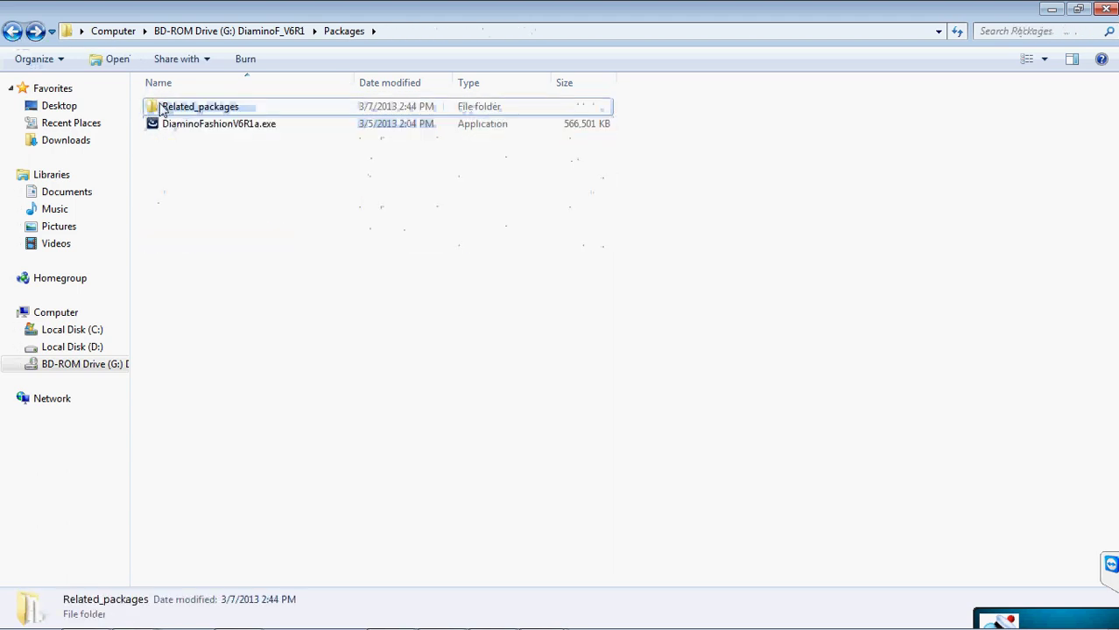
pyautogui.click(13, 32)
# - Check the Documentation folder, close the disc window, and review then close New Folder (2)
pyautogui.doubleClick(184, 109)
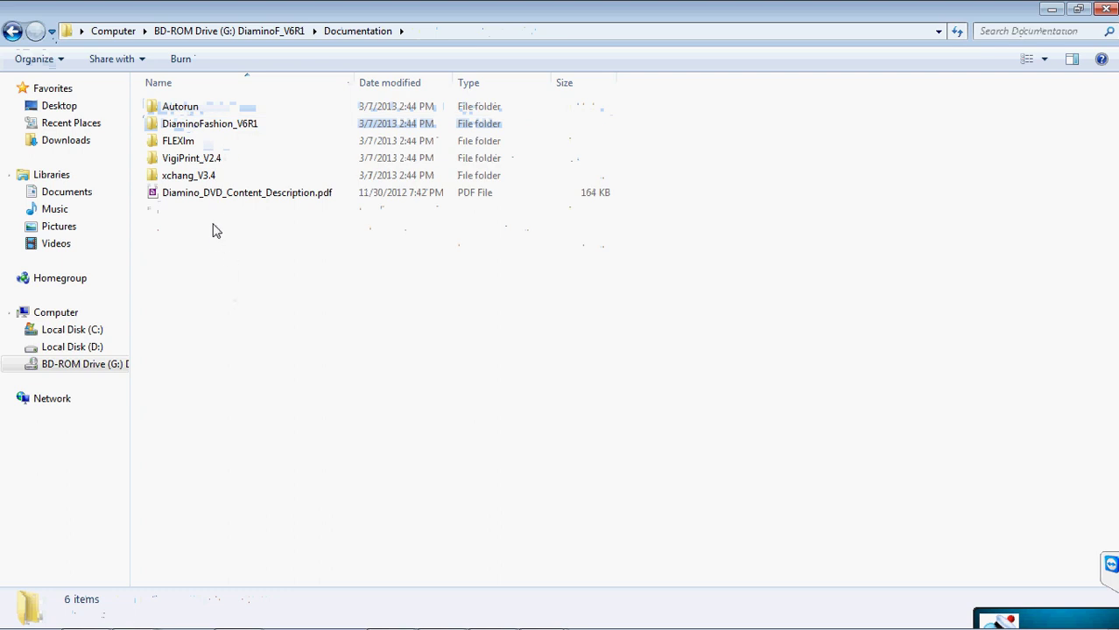
pyautogui.click(12, 33)
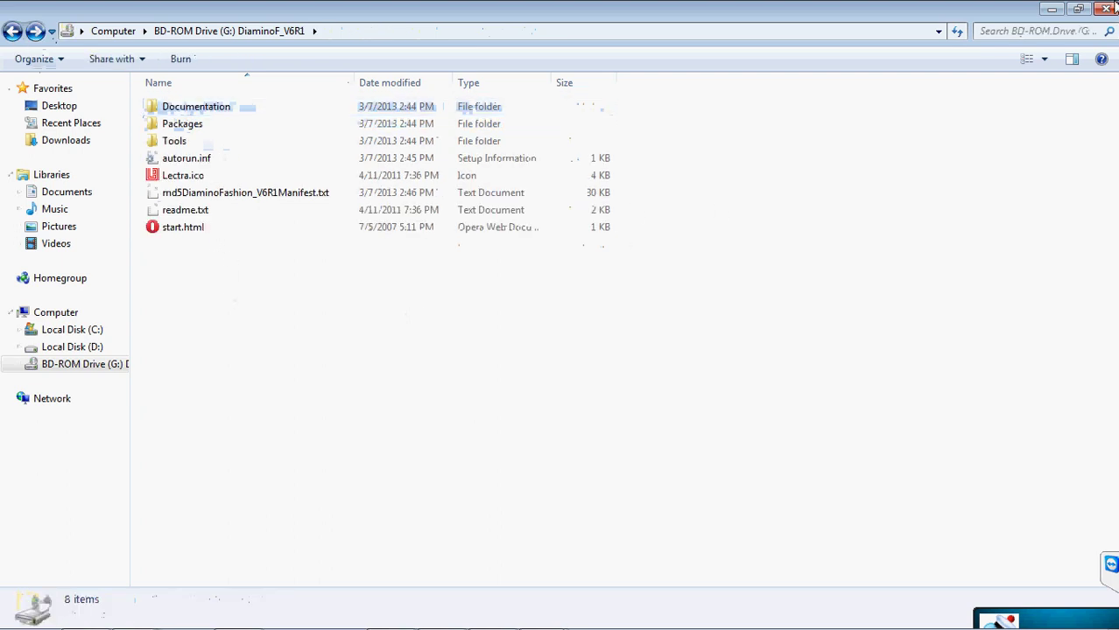
pyautogui.click(1108, 9)
pyautogui.doubleClick(140, 423)
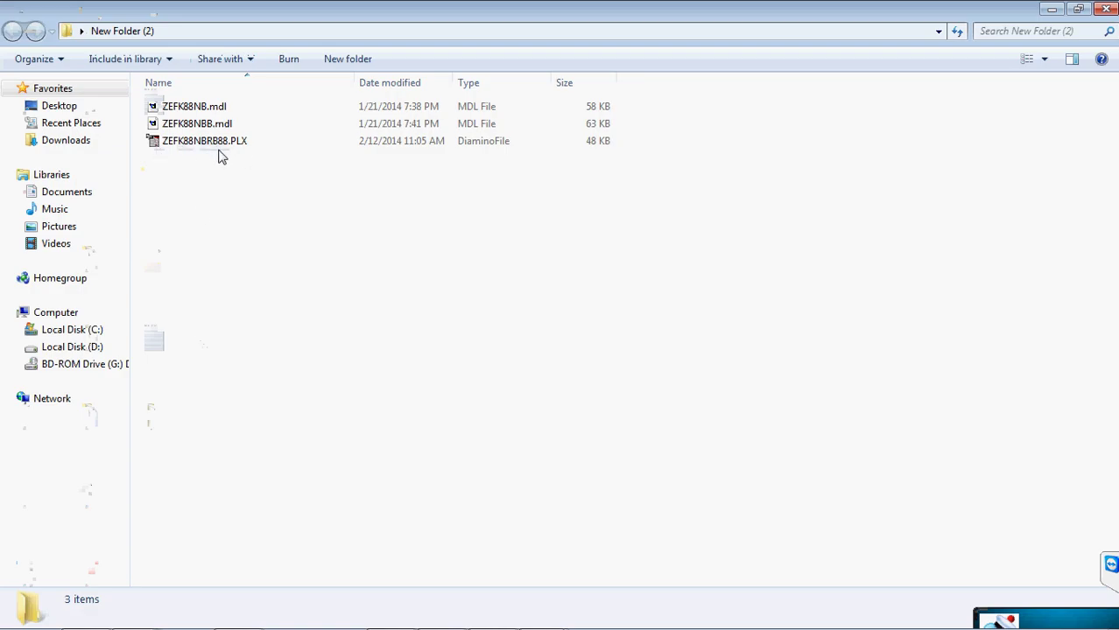
pyautogui.click(1107, 9)
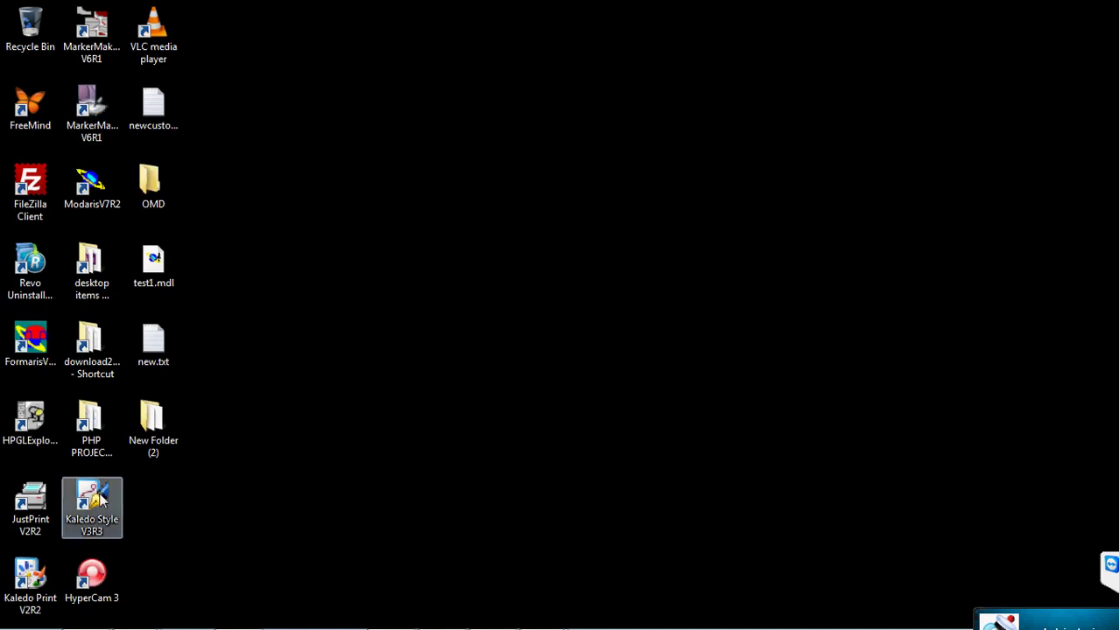
# - Launch MarkerManager V6R1, show the Marker tab form, and cancel the Open marker dialog
pyautogui.doubleClick(95, 104)
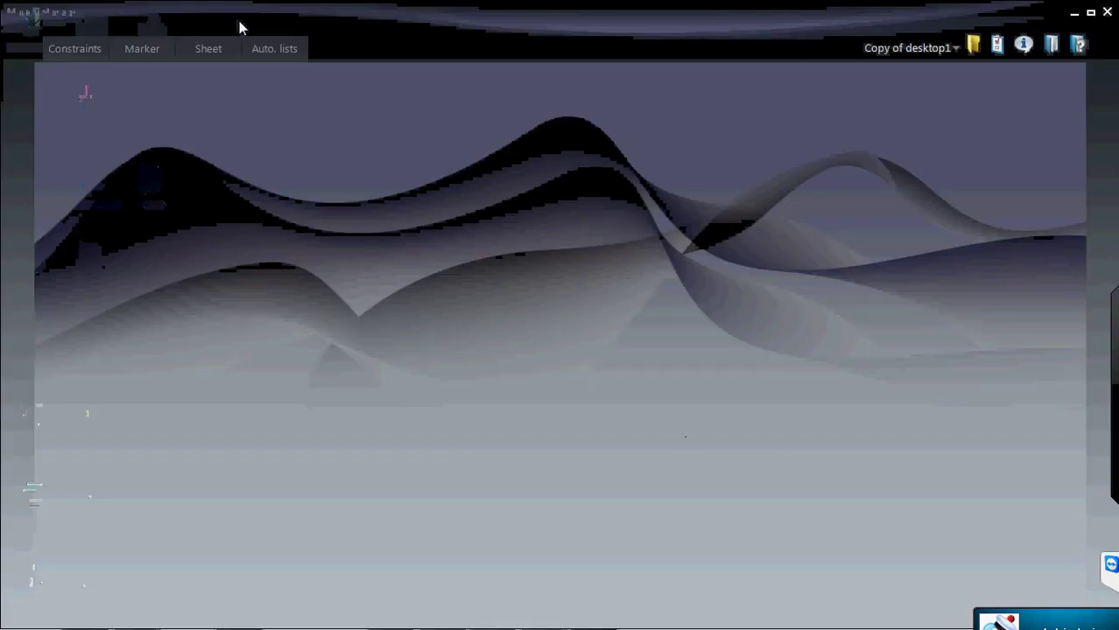
pyautogui.click(145, 50)
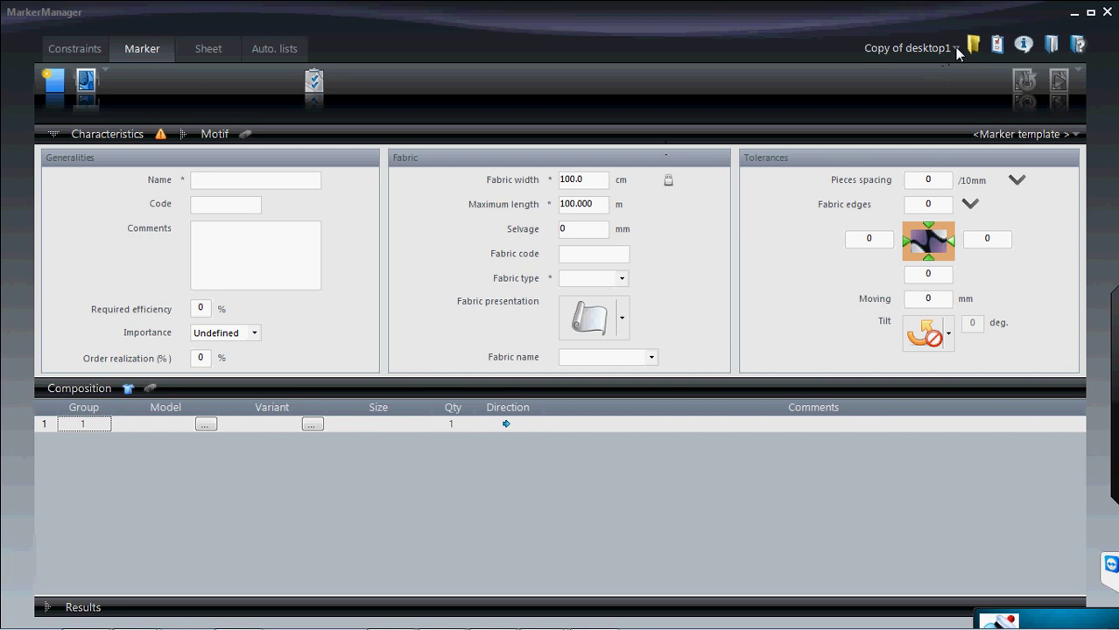
pyautogui.click(85, 83)
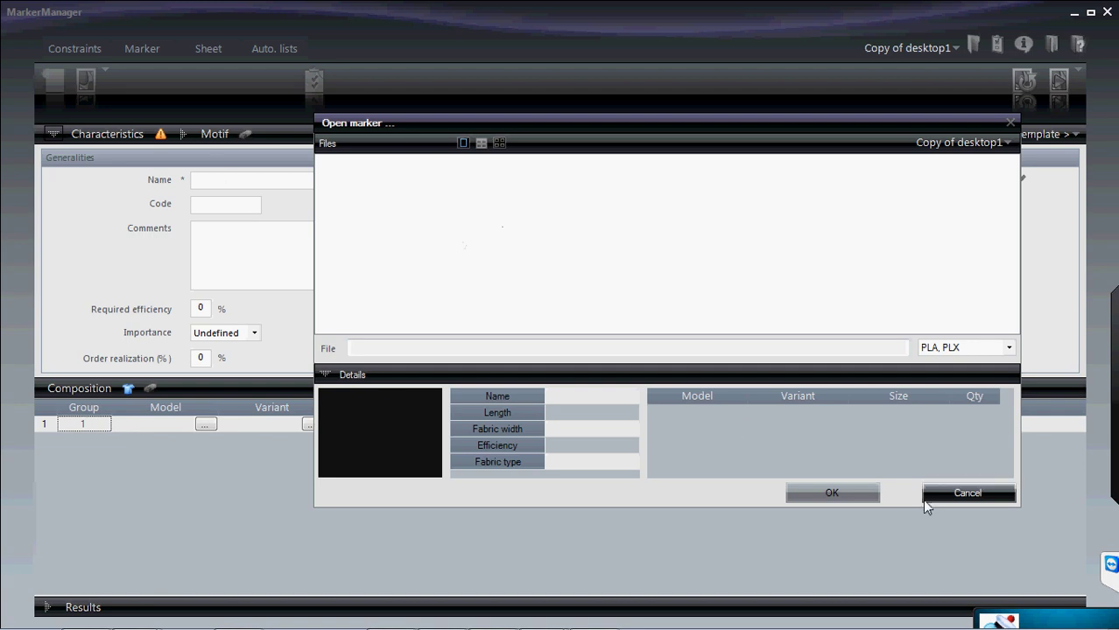
pyautogui.click(965, 493)
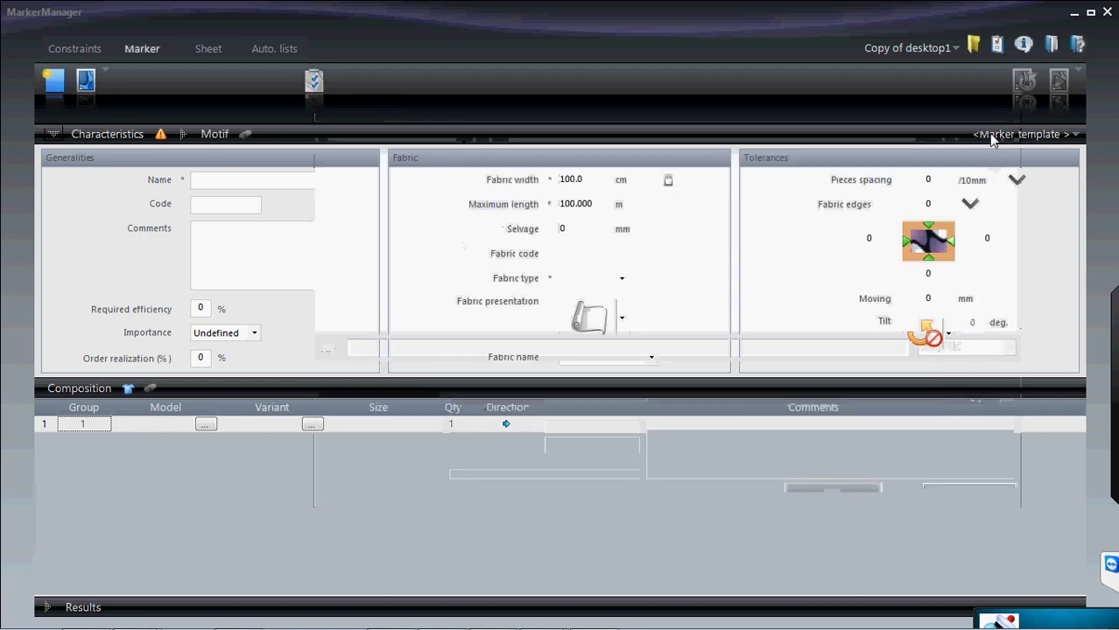
# - In the desktop access-path profile, point all data to New Folder (2) and apply
pyautogui.click(971, 50)
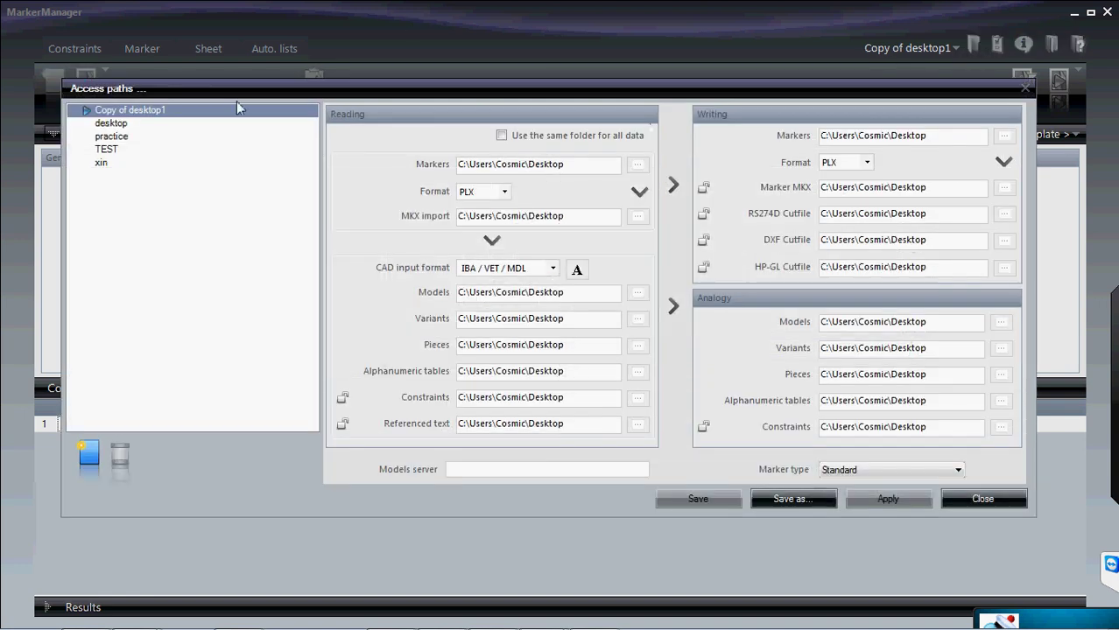
pyautogui.click(119, 124)
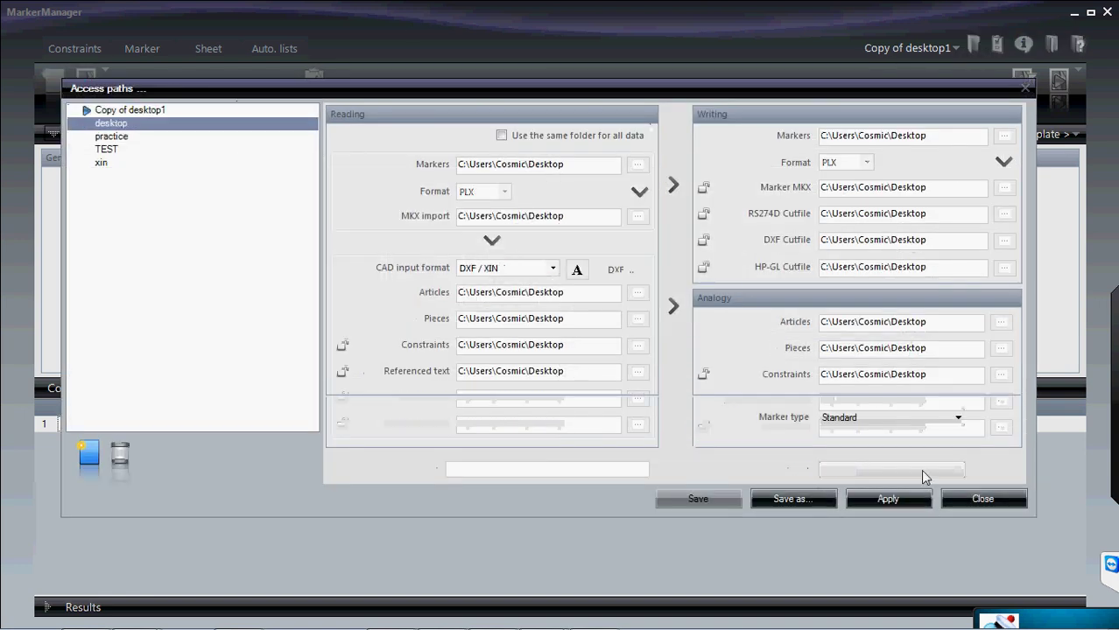
pyautogui.click(901, 498)
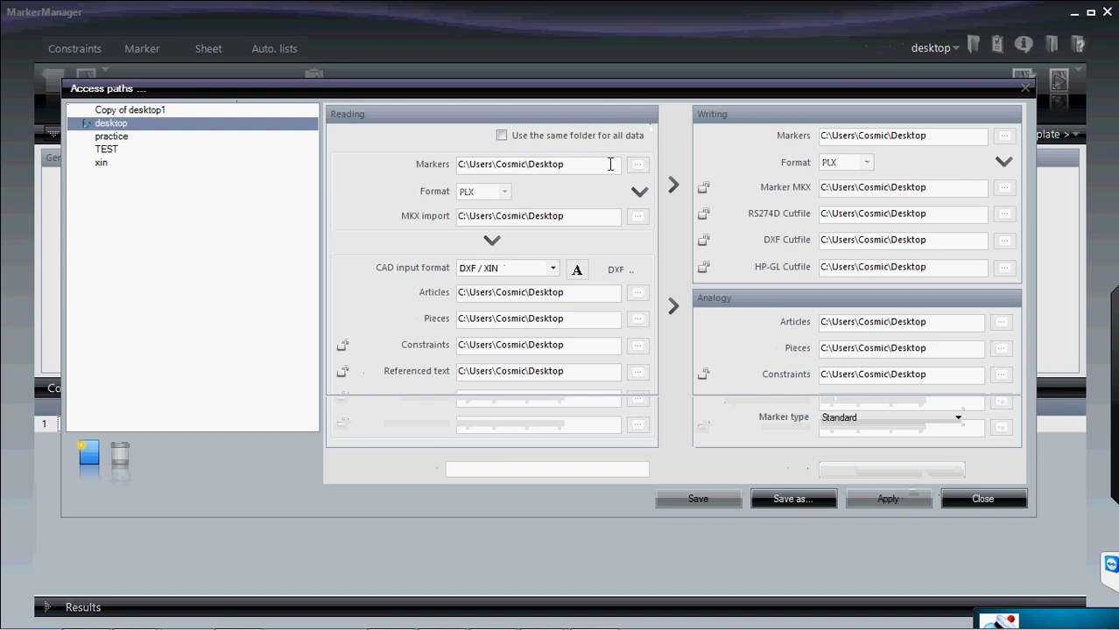
pyautogui.click(637, 167)
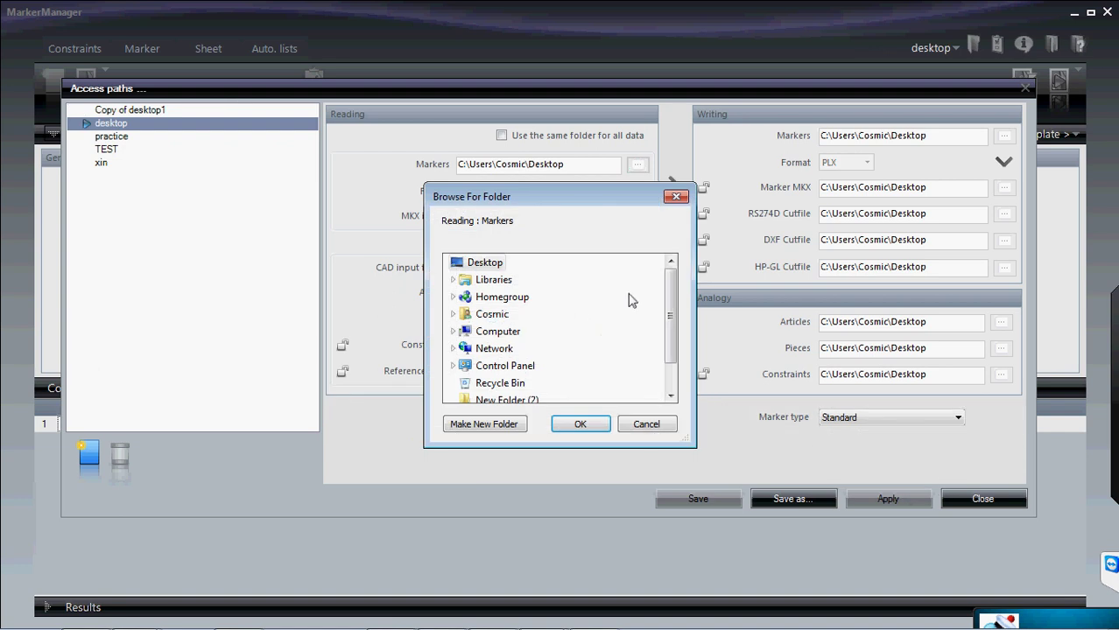
pyautogui.click(671, 396)
pyautogui.click(670, 395)
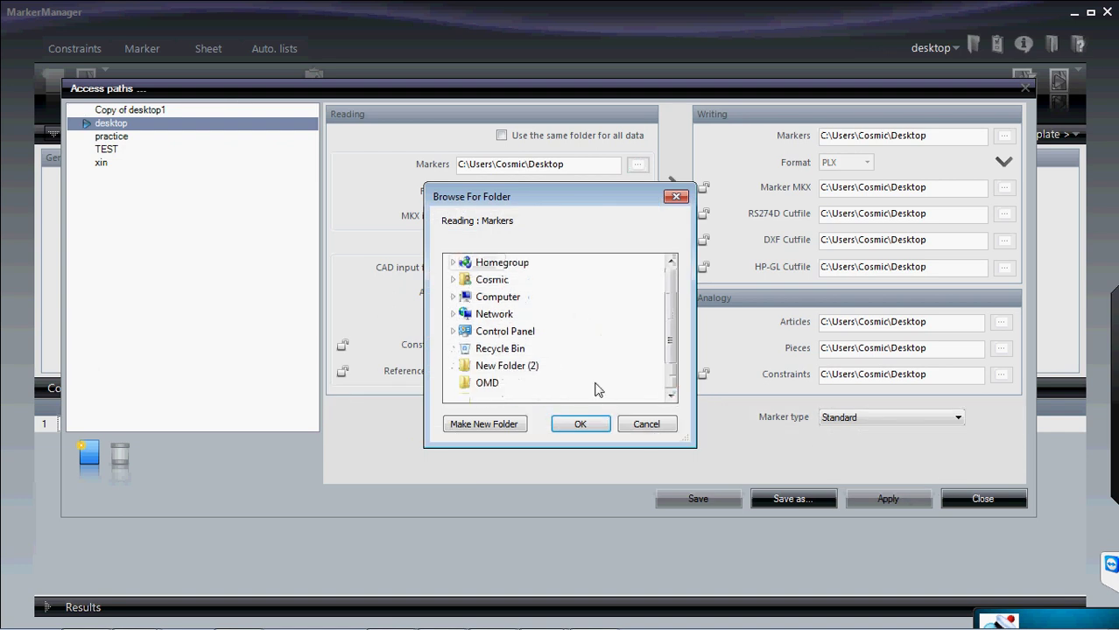
pyautogui.click(528, 366)
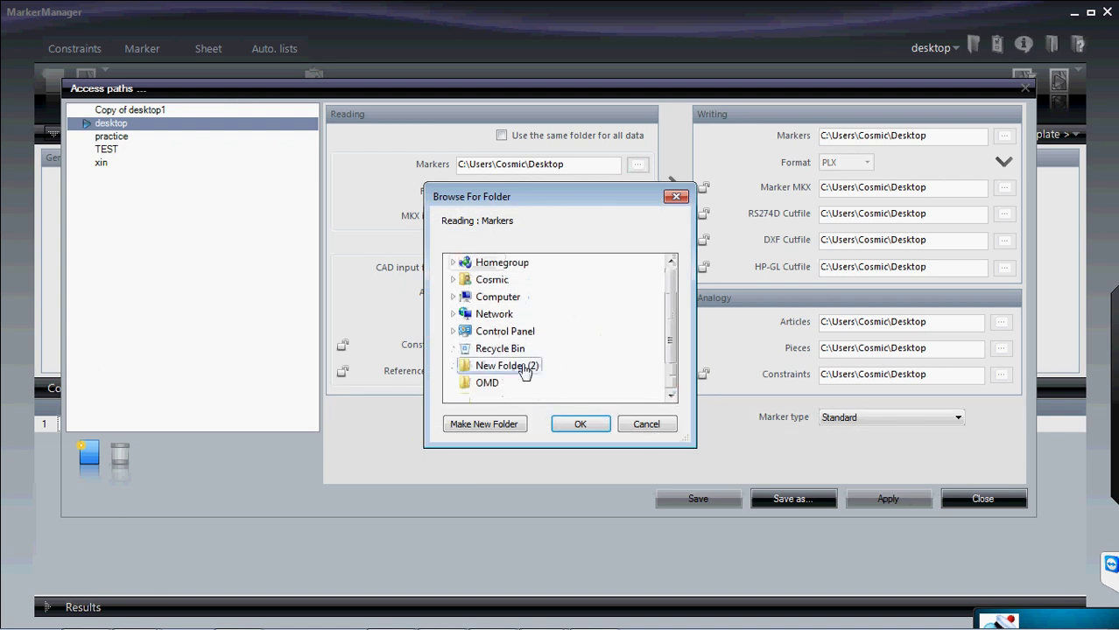
pyautogui.click(581, 424)
pyautogui.click(502, 136)
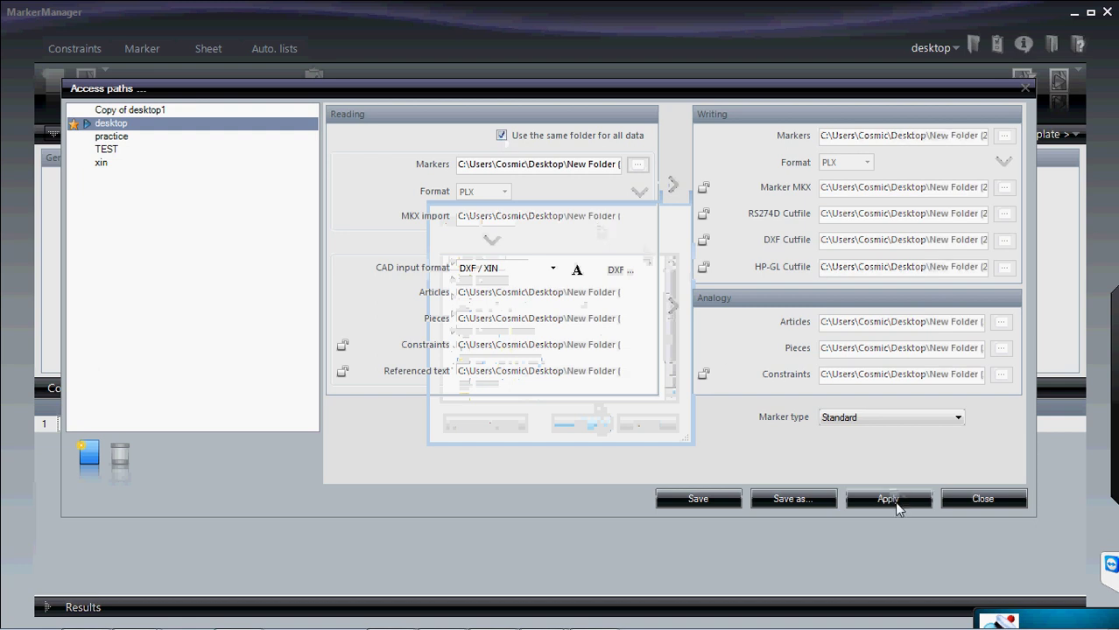
pyautogui.click(893, 500)
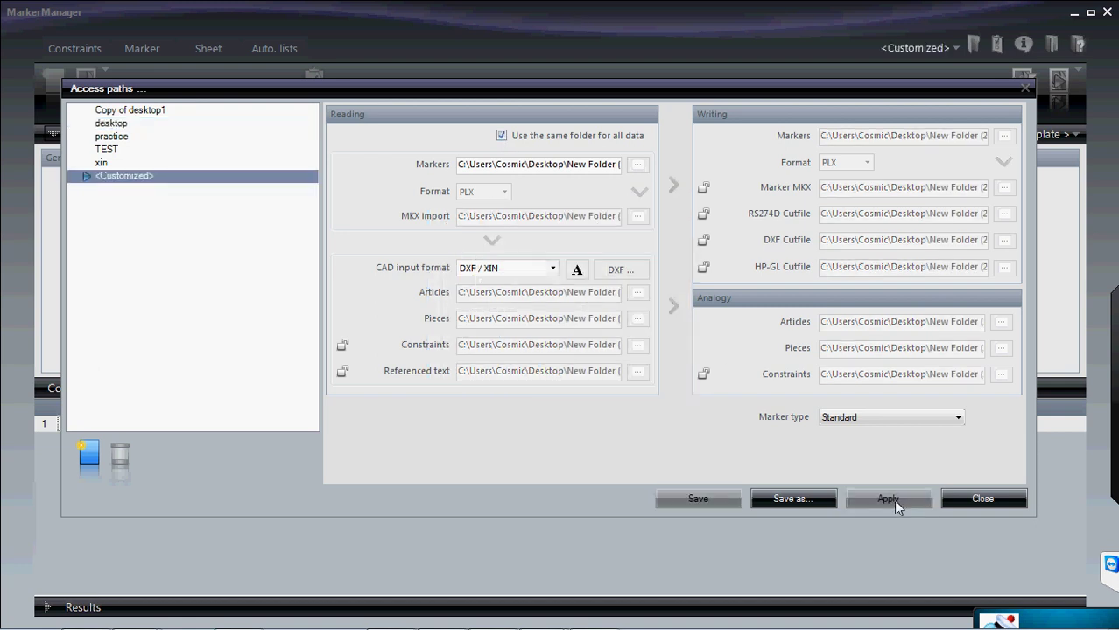
# - Reapply New Folder (2) for all data in the desktop profile, save, and close
pyautogui.click(101, 124)
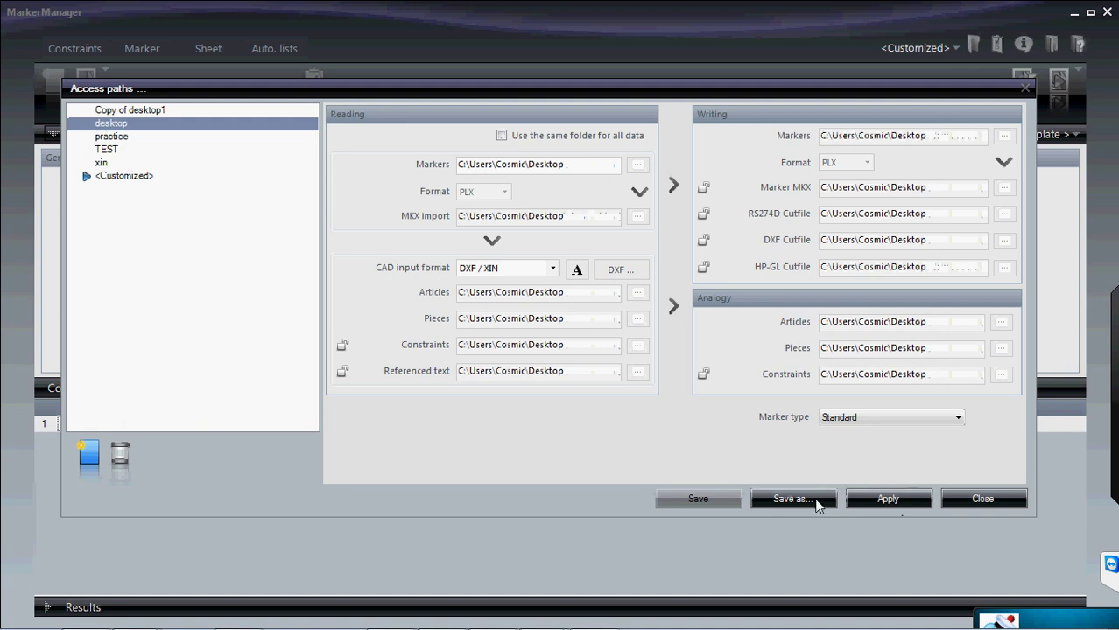
pyautogui.click(902, 500)
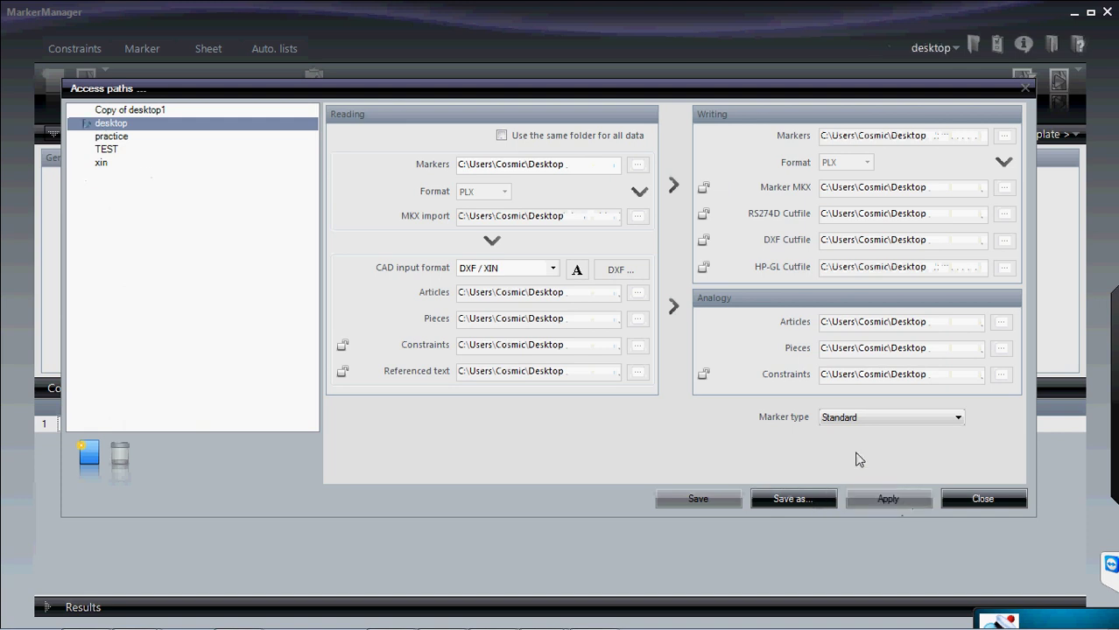
pyautogui.click(637, 166)
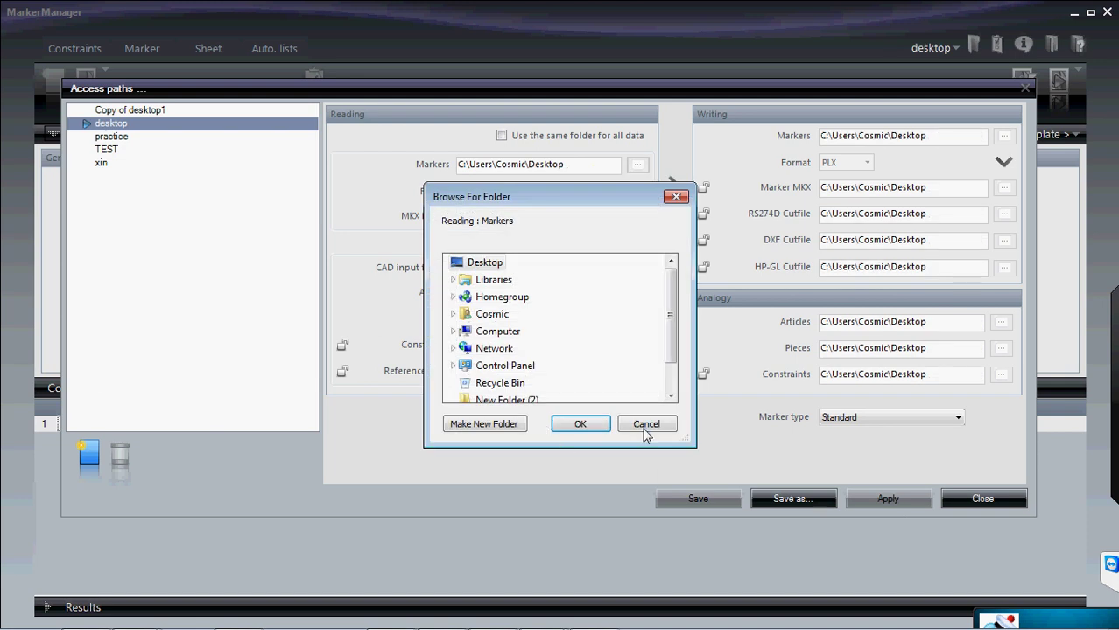
pyautogui.click(671, 396)
pyautogui.click(671, 395)
pyautogui.click(513, 367)
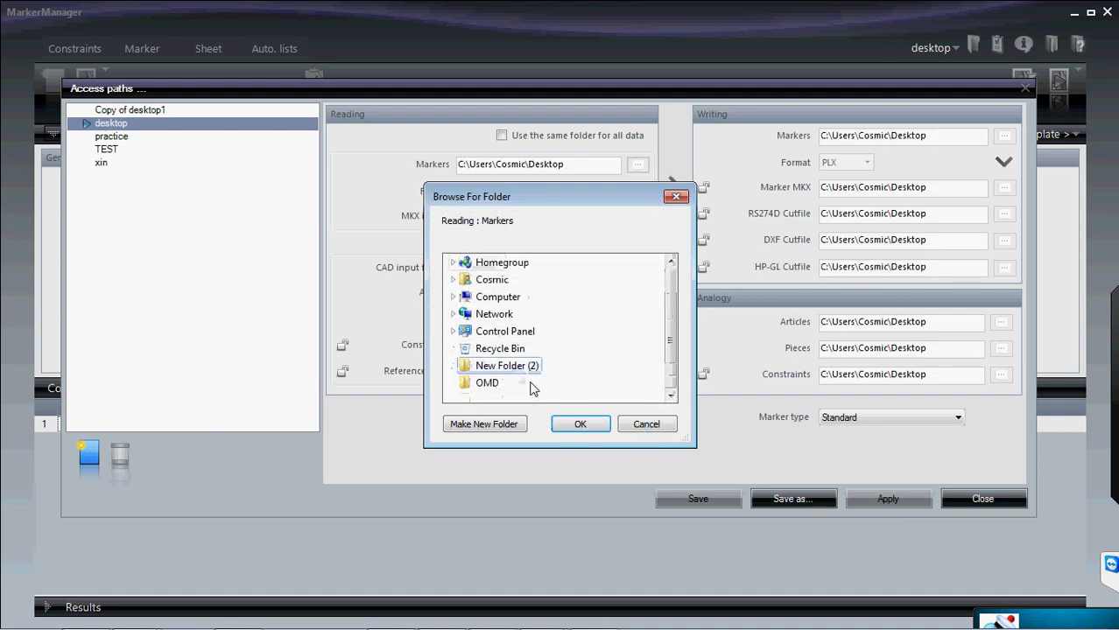
pyautogui.click(583, 425)
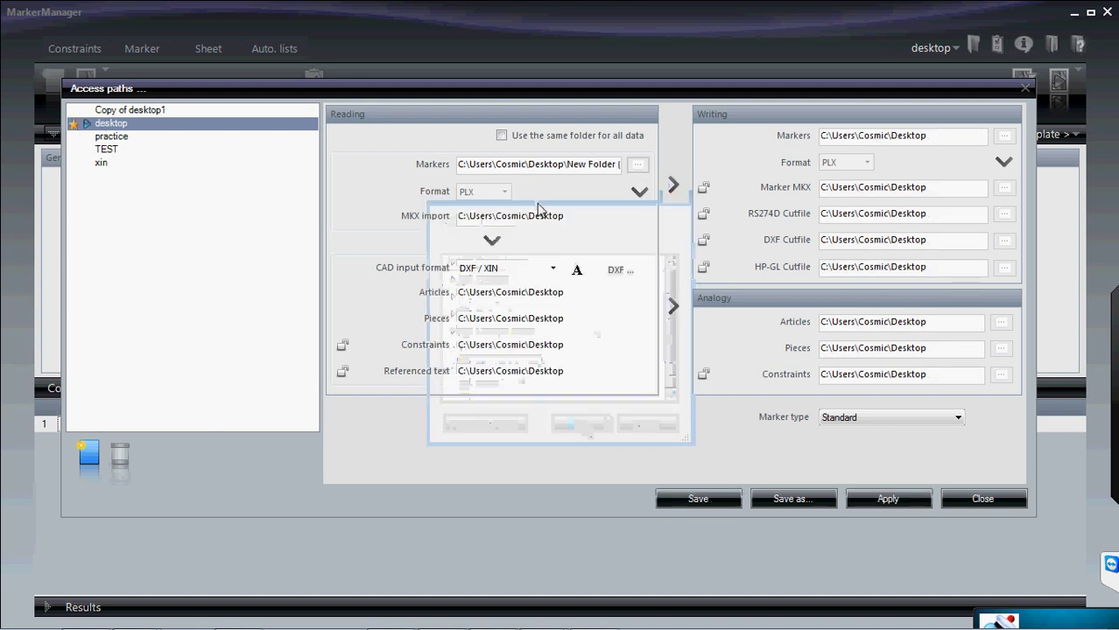
pyautogui.click(500, 136)
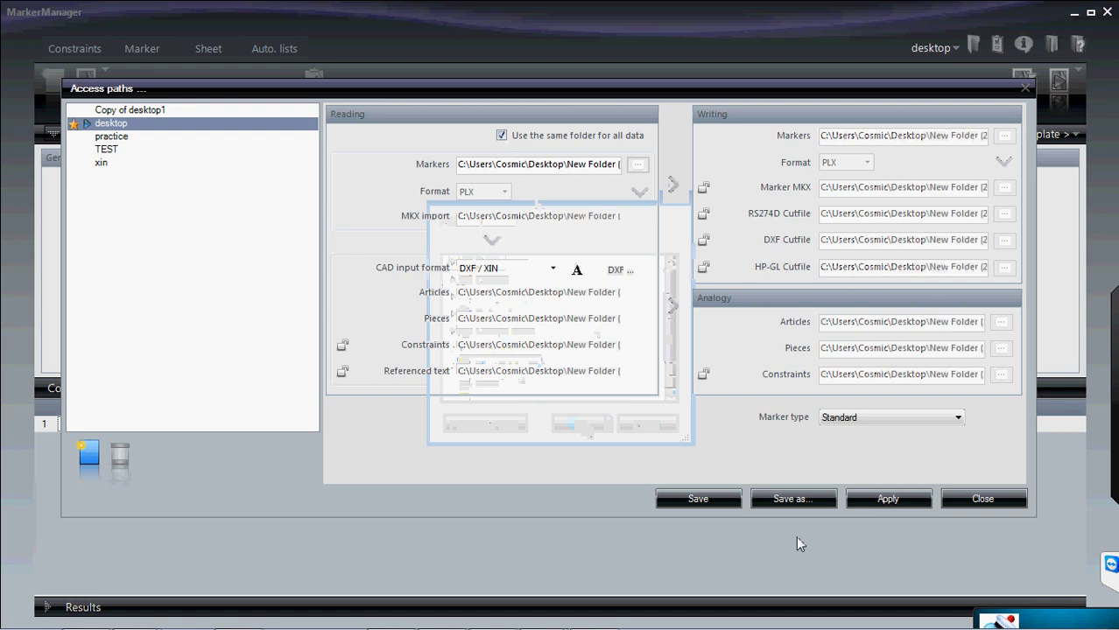
pyautogui.click(702, 501)
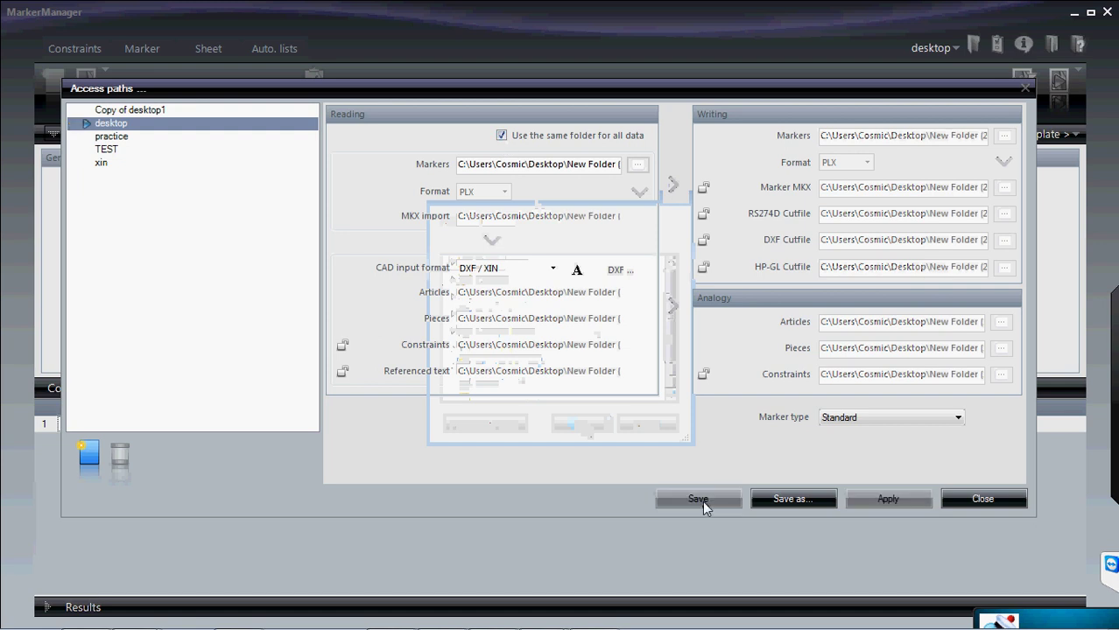
pyautogui.click(982, 499)
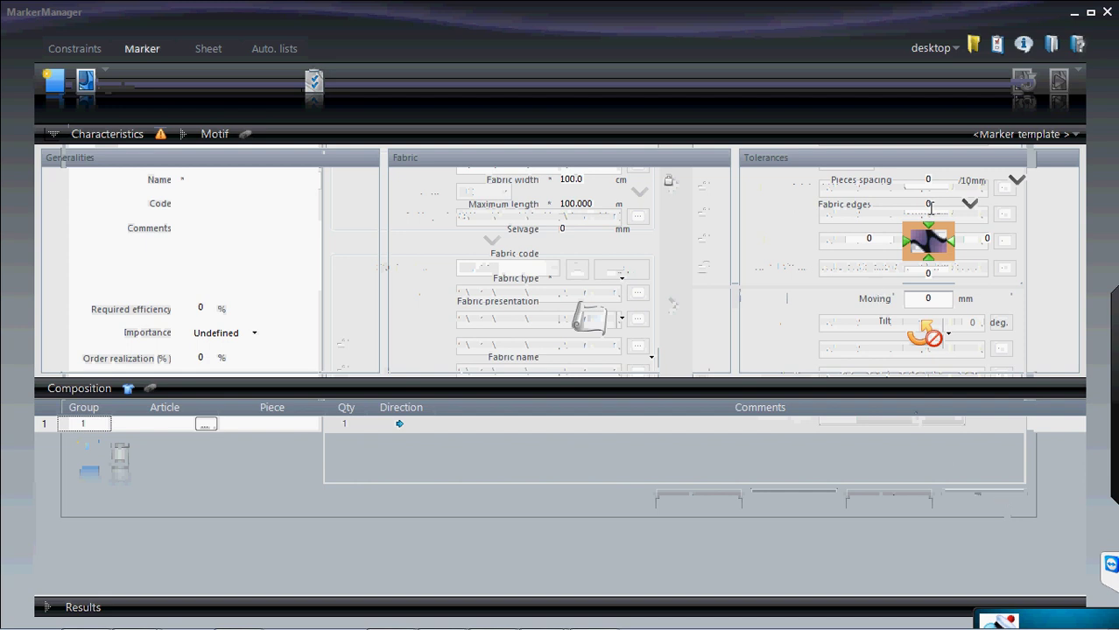
# - Set the CAD input format to IBA / VET / MDL and save the access paths
pyautogui.click(968, 51)
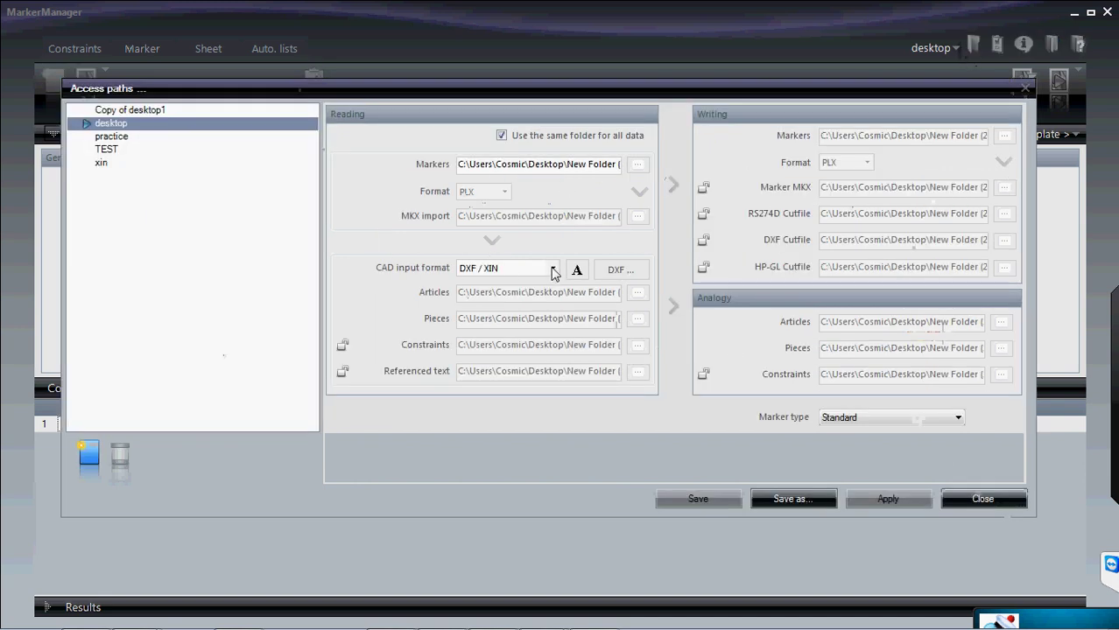
pyautogui.click(553, 270)
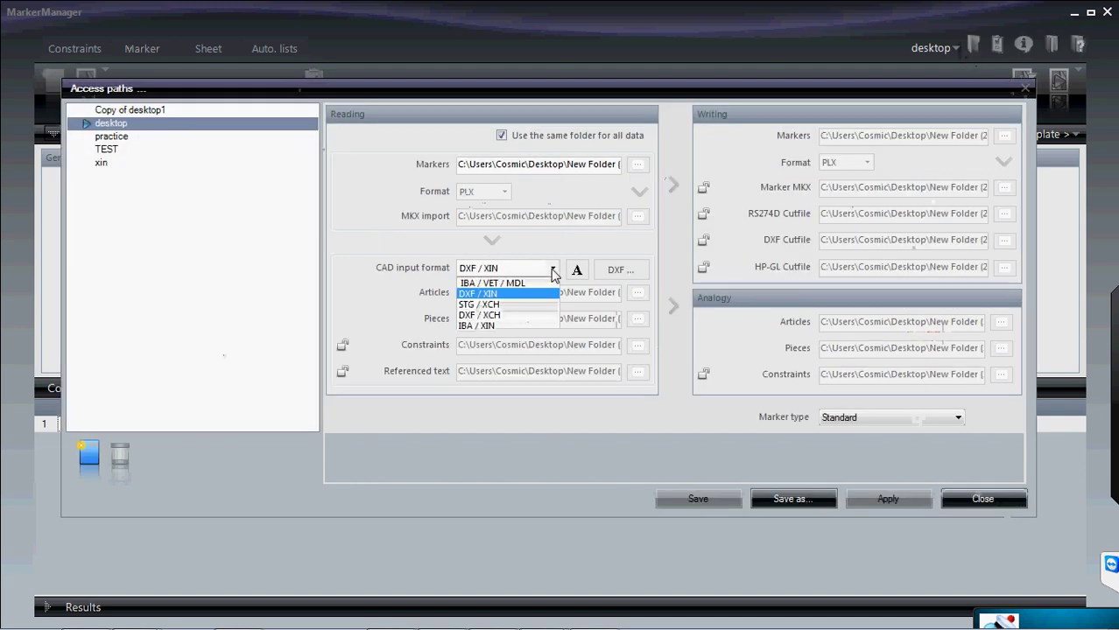
pyautogui.click(506, 282)
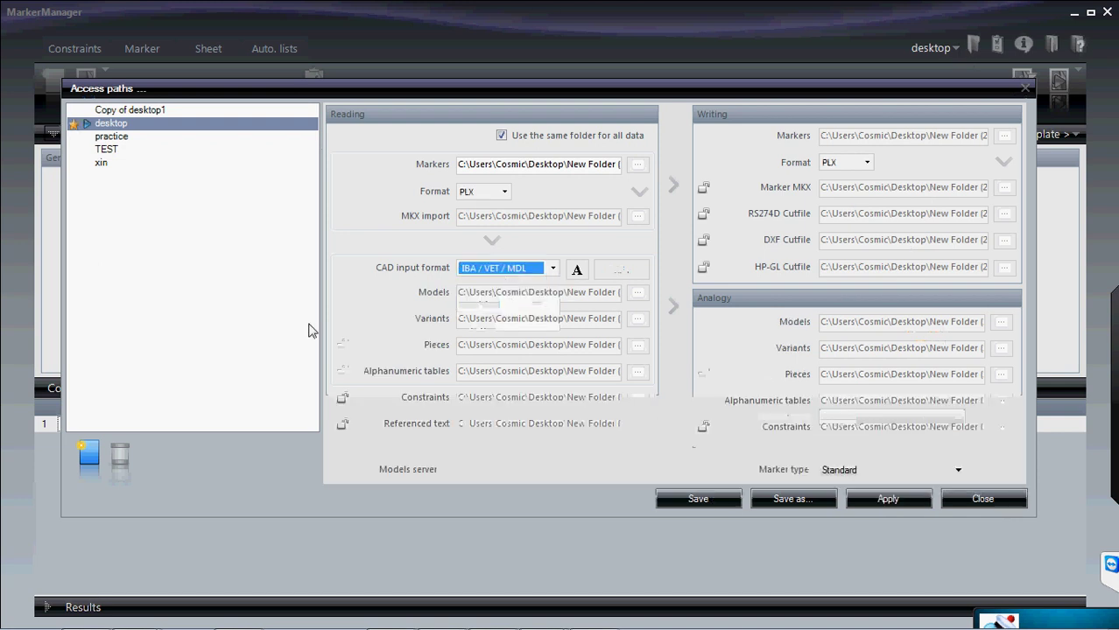
pyautogui.click(734, 503)
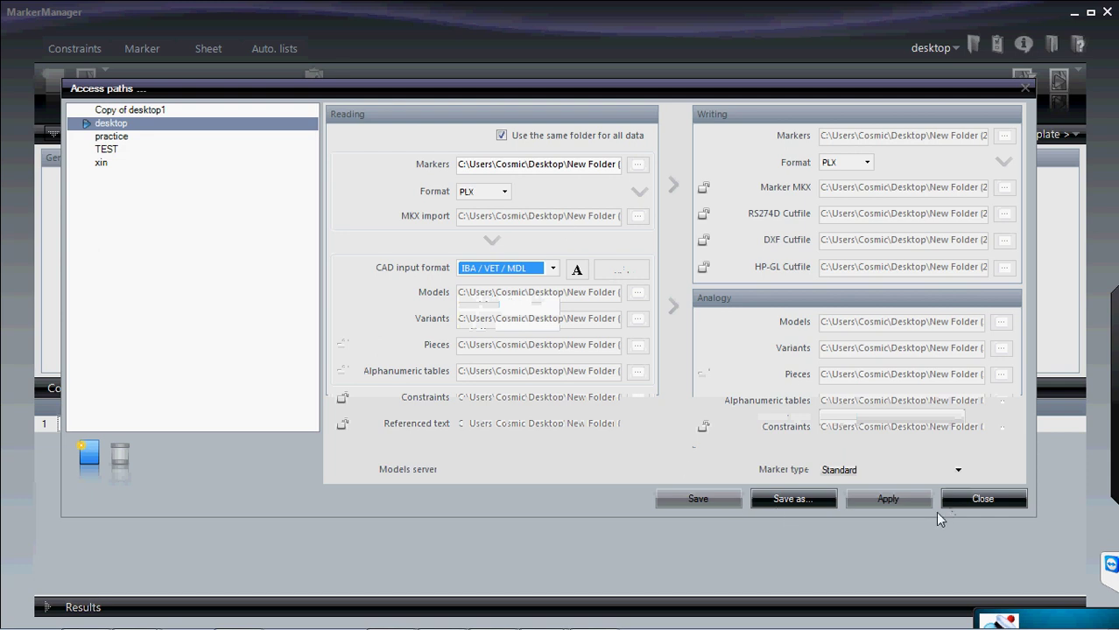
pyautogui.click(973, 495)
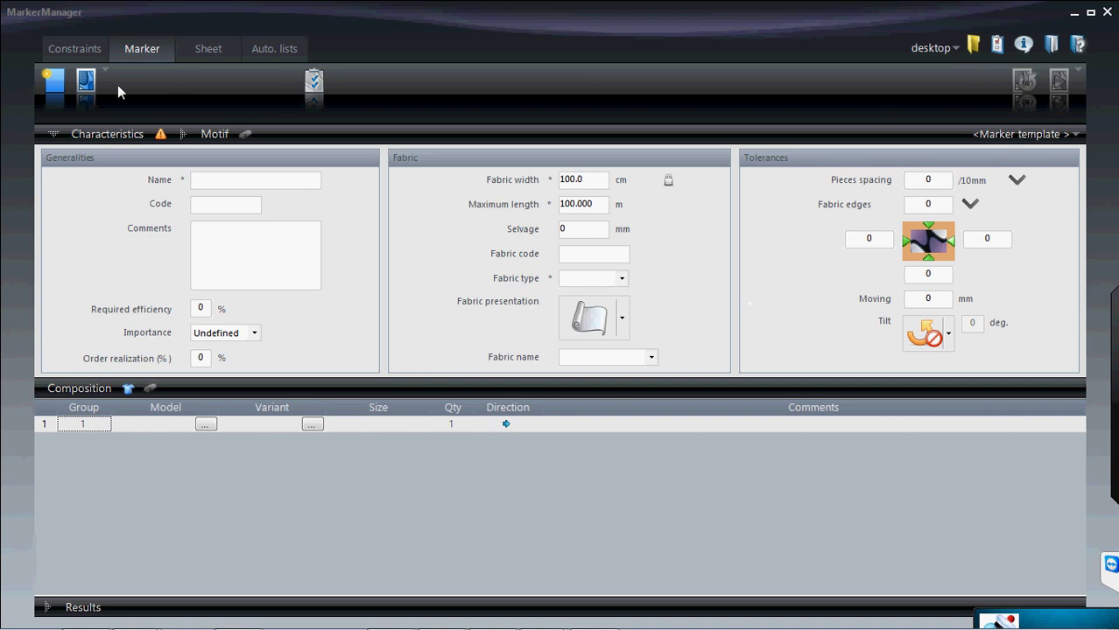
# - Open the marker file ZEFK88NBRB88.PLX
pyautogui.click(91, 83)
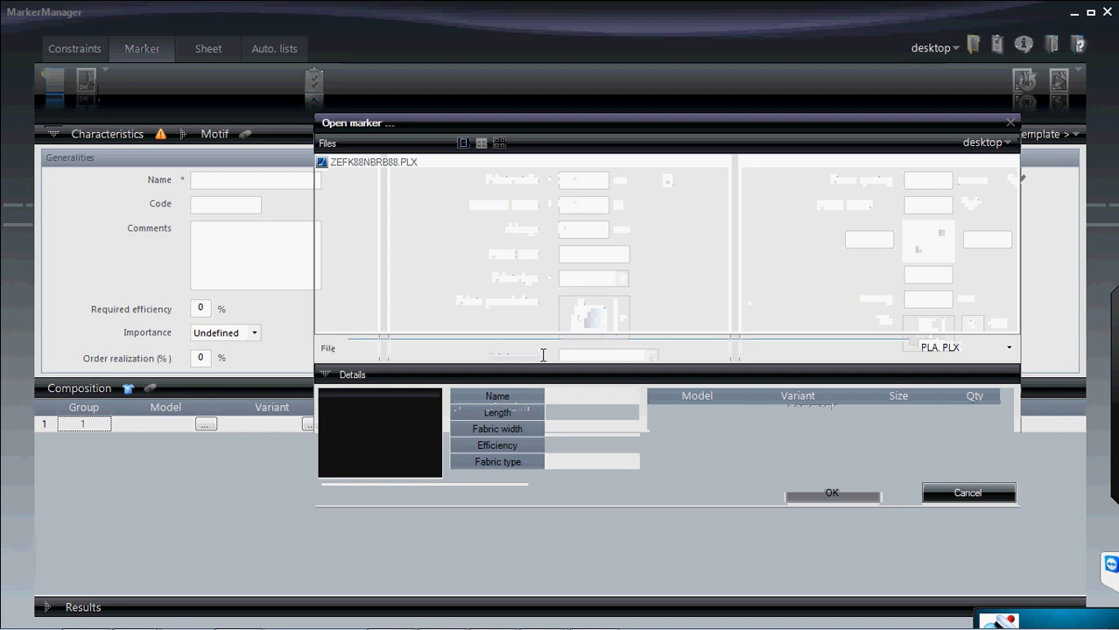
pyautogui.click(373, 162)
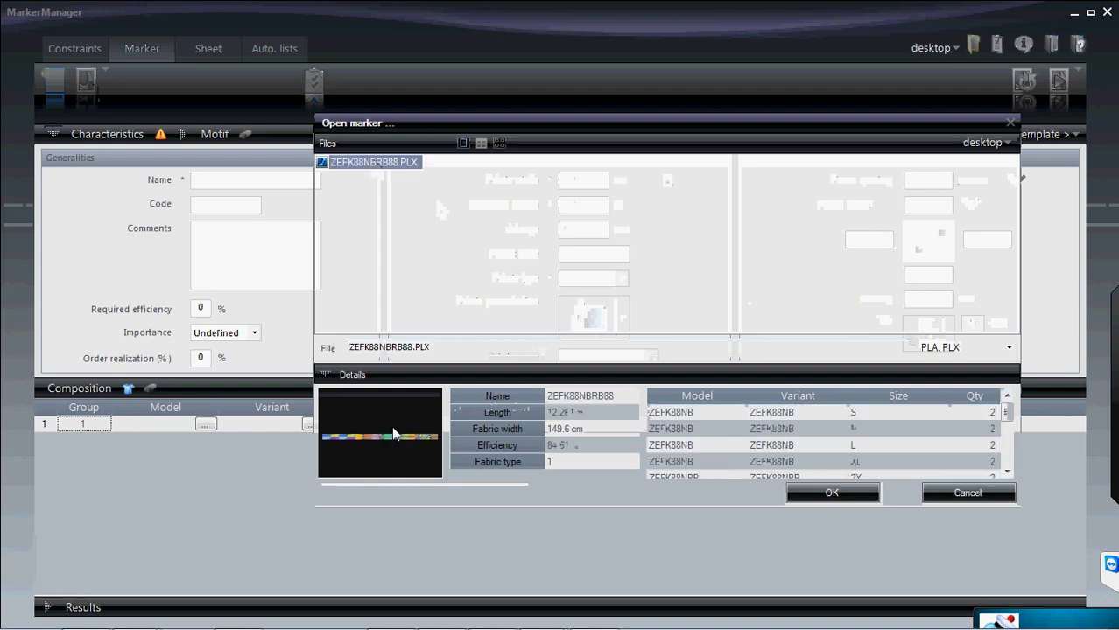
pyautogui.click(856, 503)
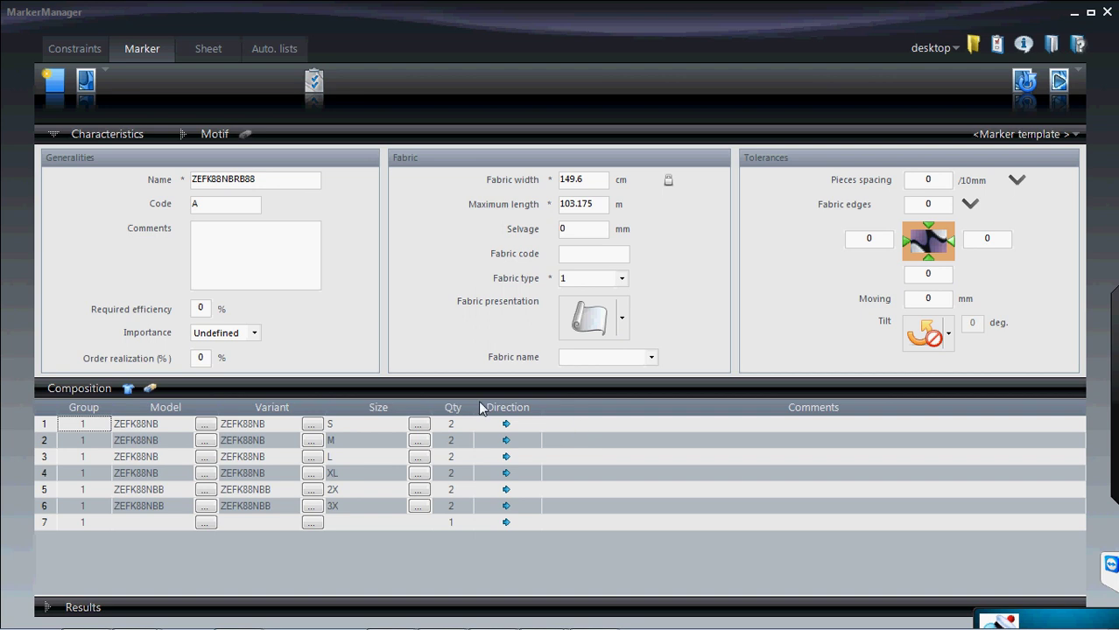
# - Expand the Results panel to show 84.61% efficiency nesting, then open the Windows Start menu
pyautogui.click(69, 607)
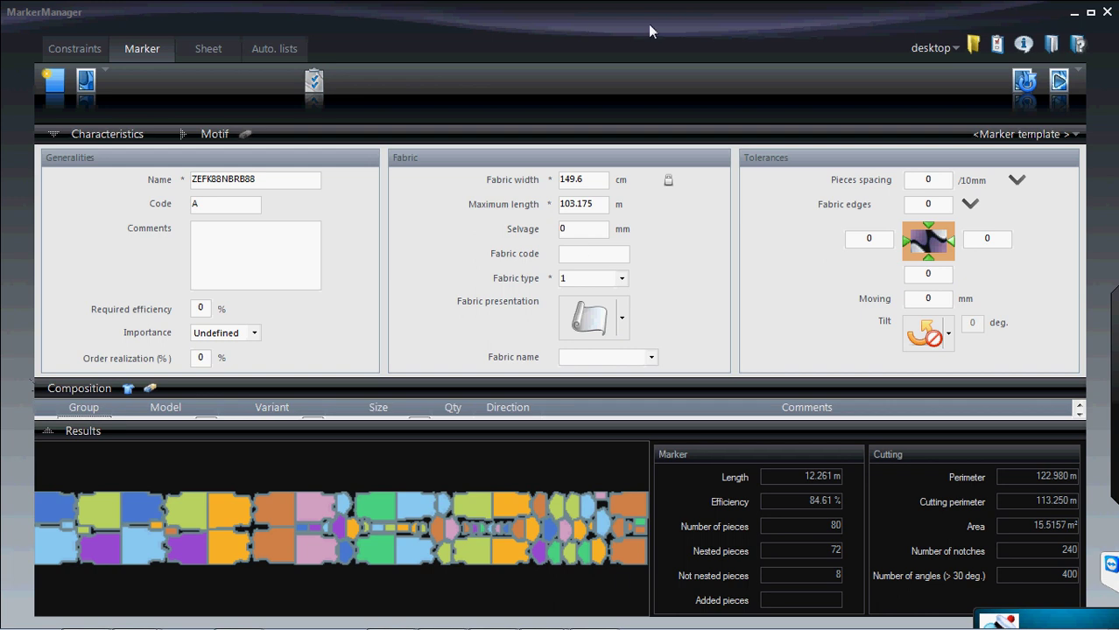
pyautogui.moveTo(647, 628)
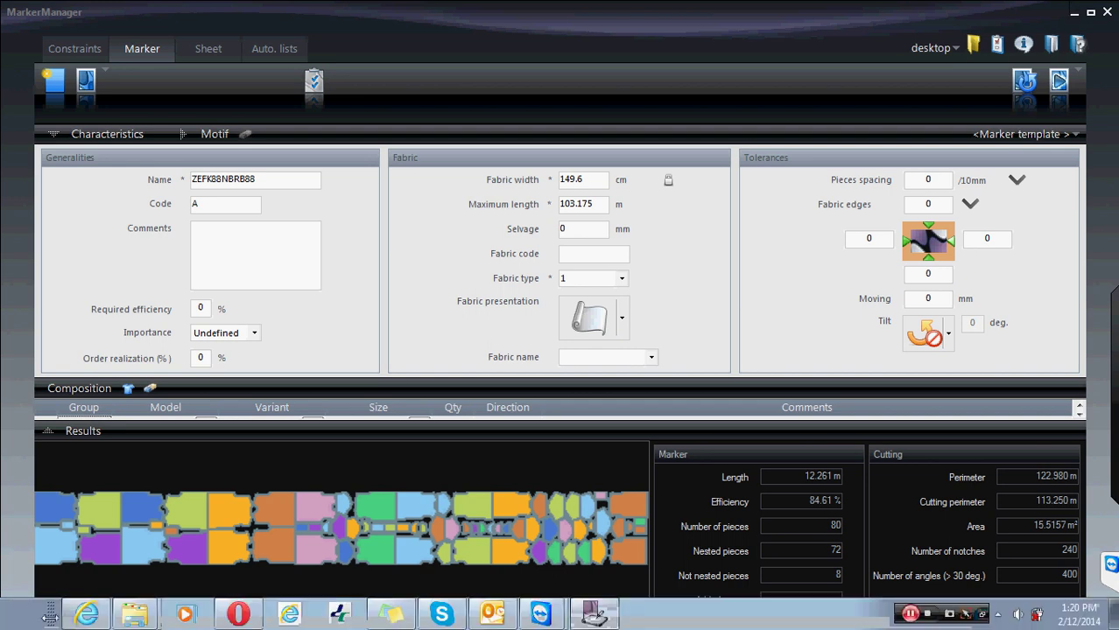
pyautogui.click(28, 613)
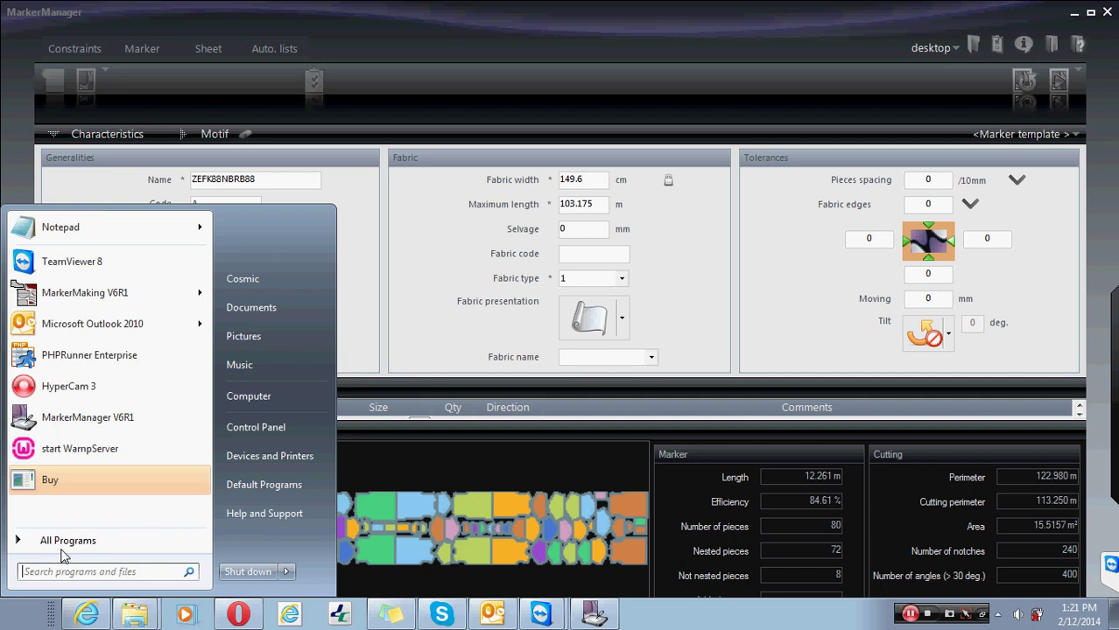
# - Scroll through the All Programs list of installed software
pyautogui.click(65, 541)
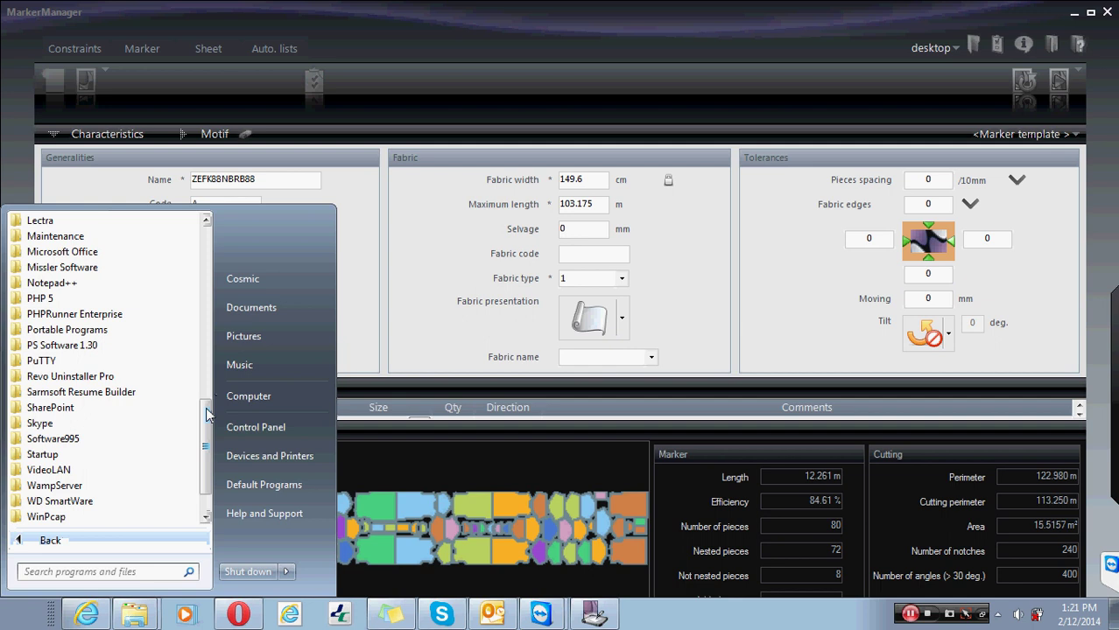
pyautogui.scroll(-1, 208, 415)
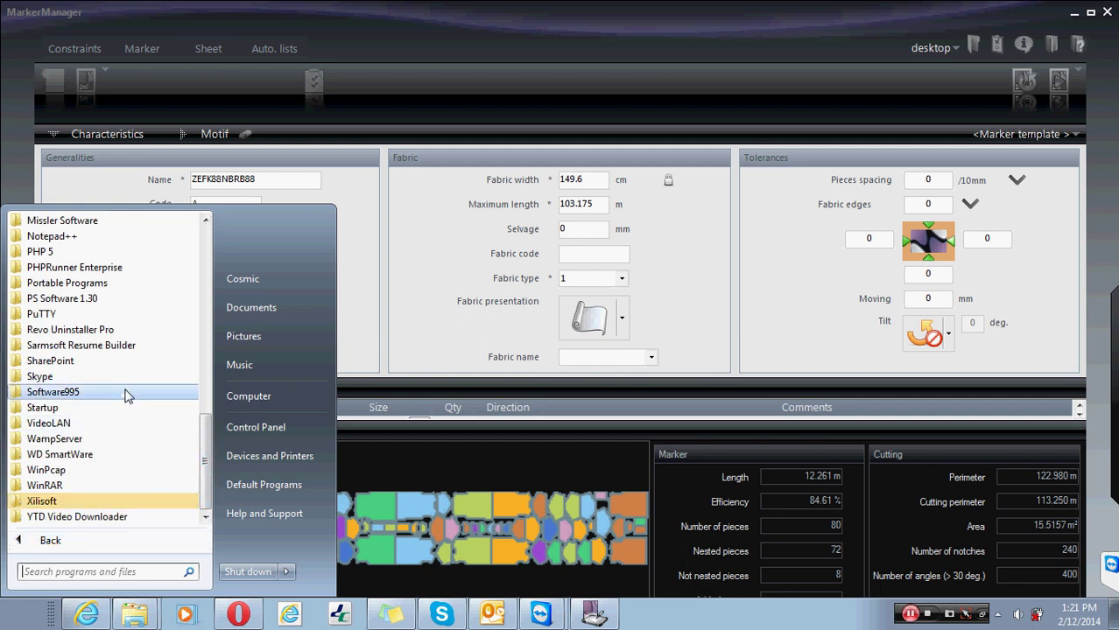
pyautogui.moveTo(209, 470); pyautogui.dragTo(210, 346)
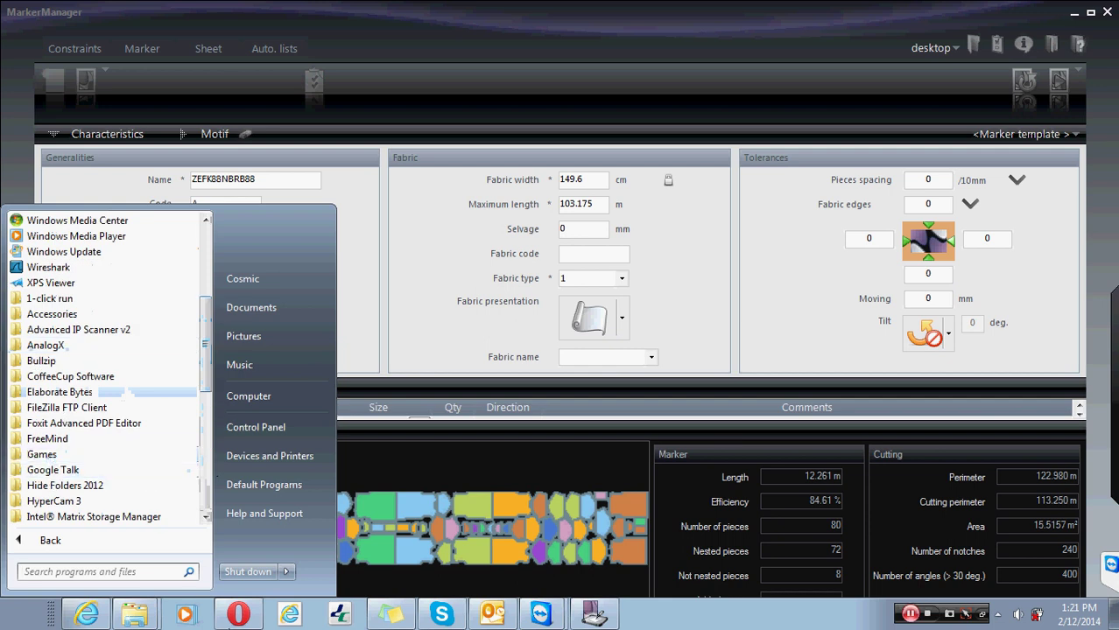
# - Search the Start menu for 'Thumbnails Generator'
pyautogui.click(110, 573)
pyautogui.write('sub')
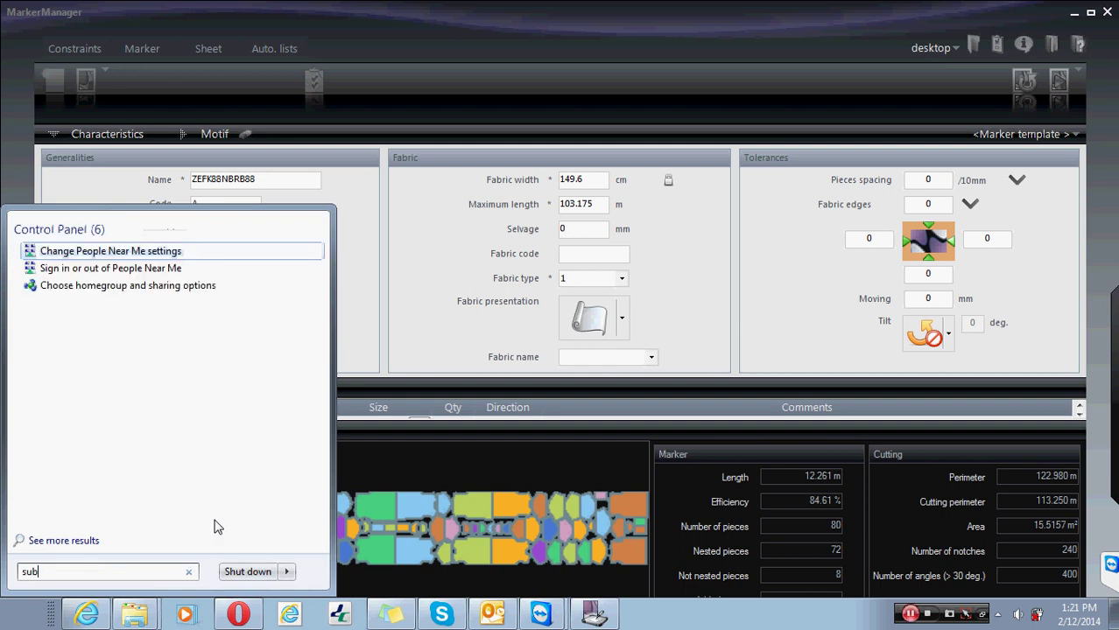
pyautogui.press('BackSpace')
pyautogui.press('BackSpace')
pyautogui.press('BackSpace')
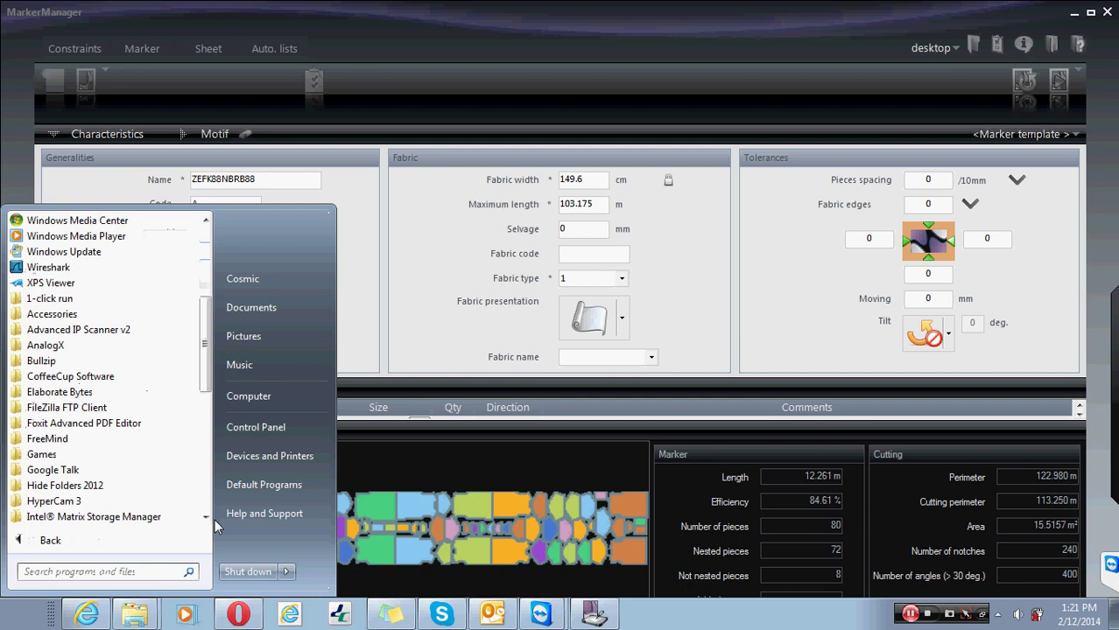
pyautogui.write('Thu')
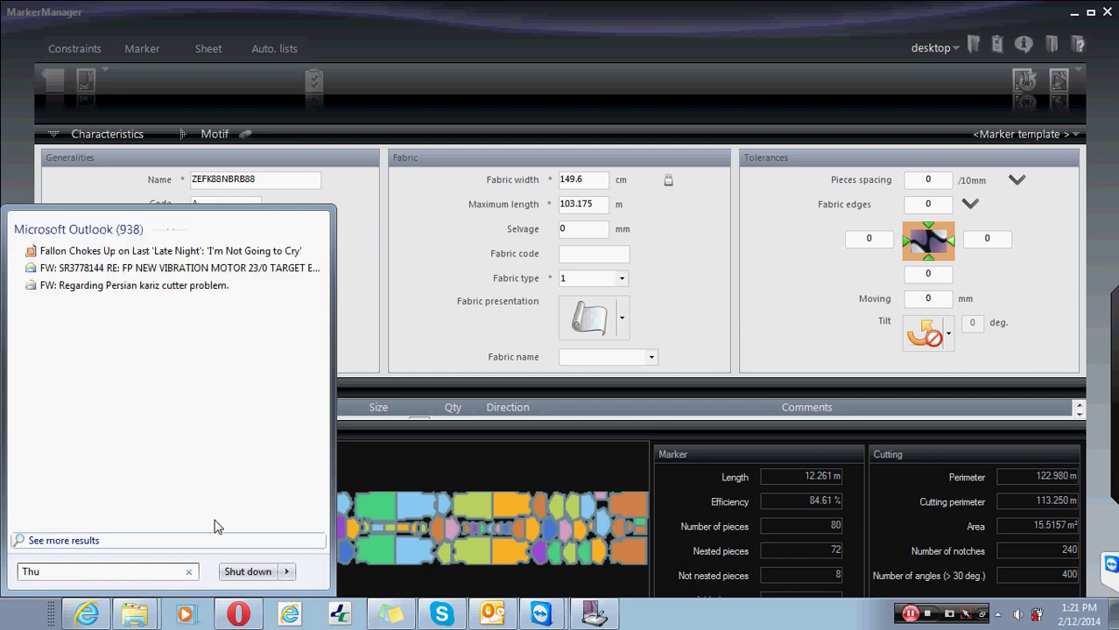
pyautogui.write('mb')
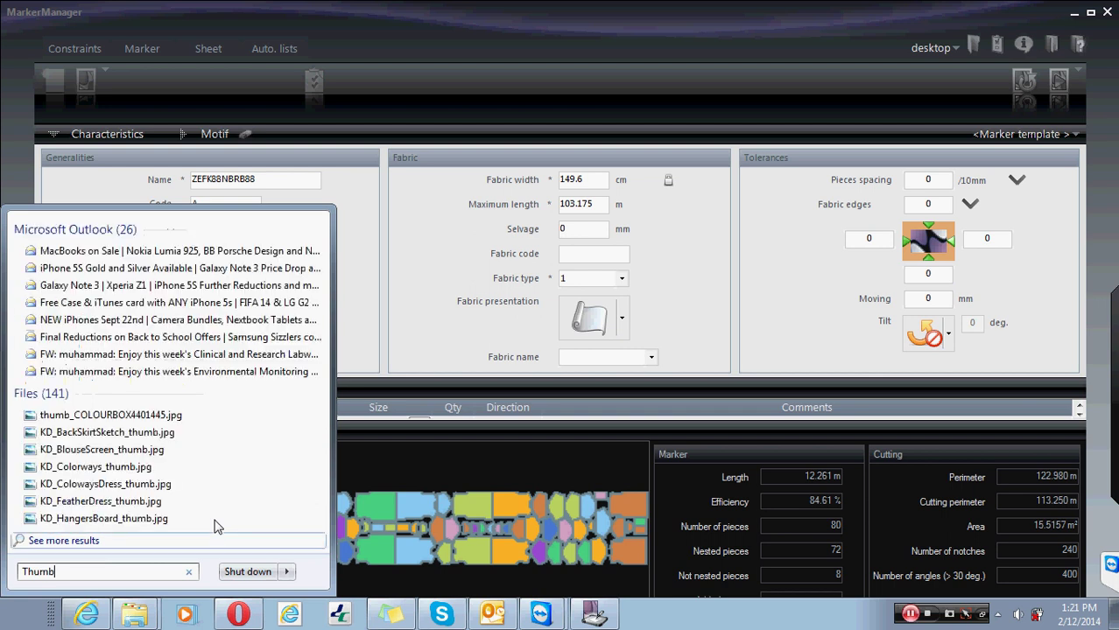
pyautogui.write('nails')
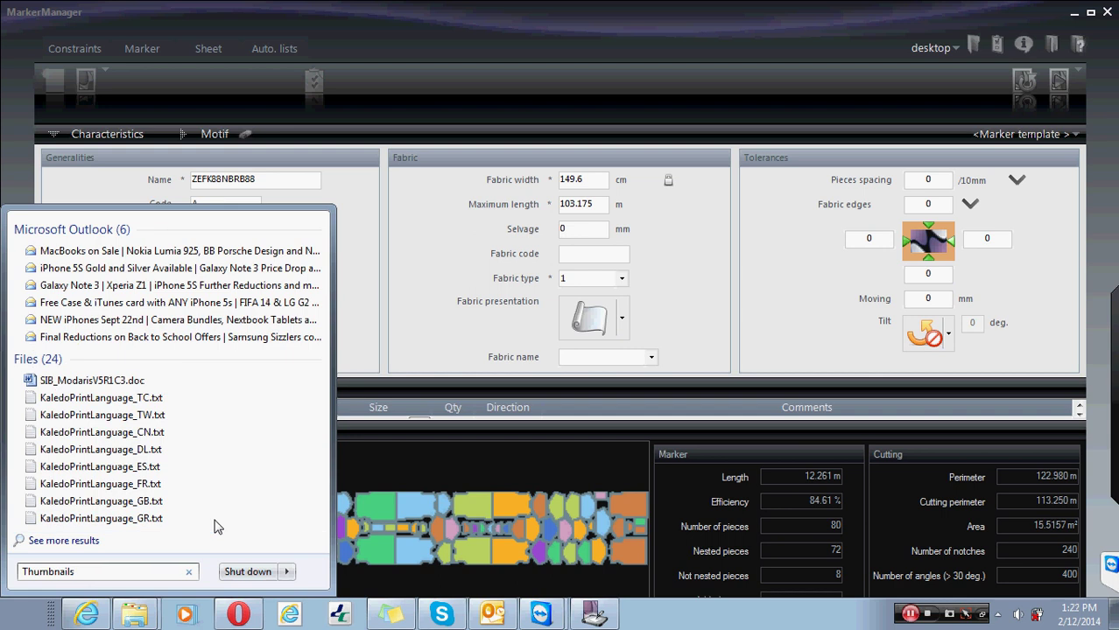
pyautogui.write(' Gener')
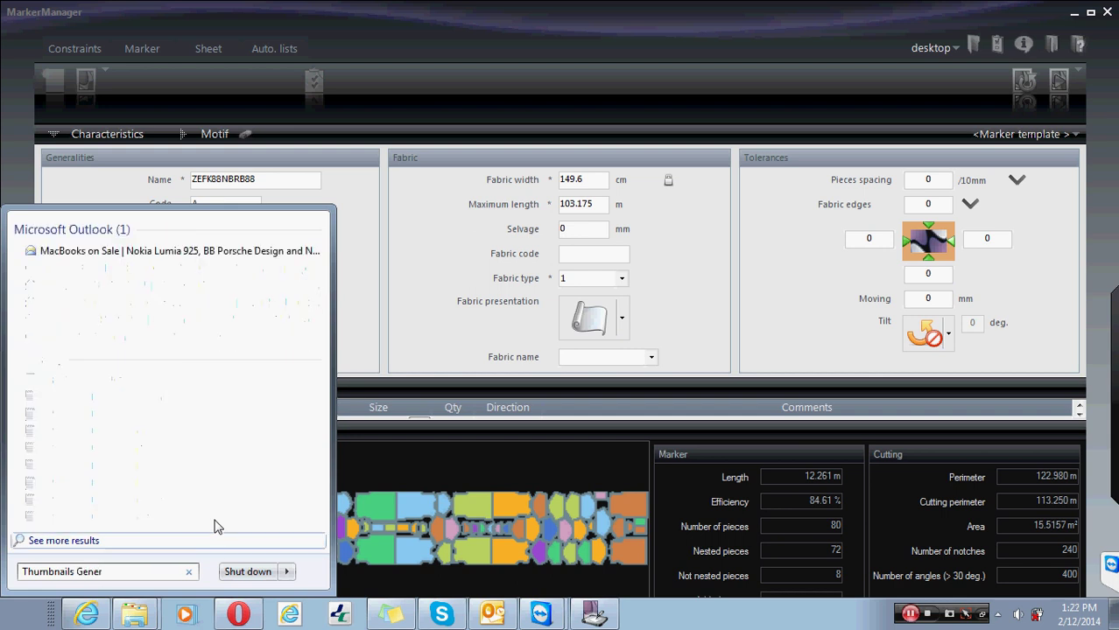
pyautogui.write('ator')
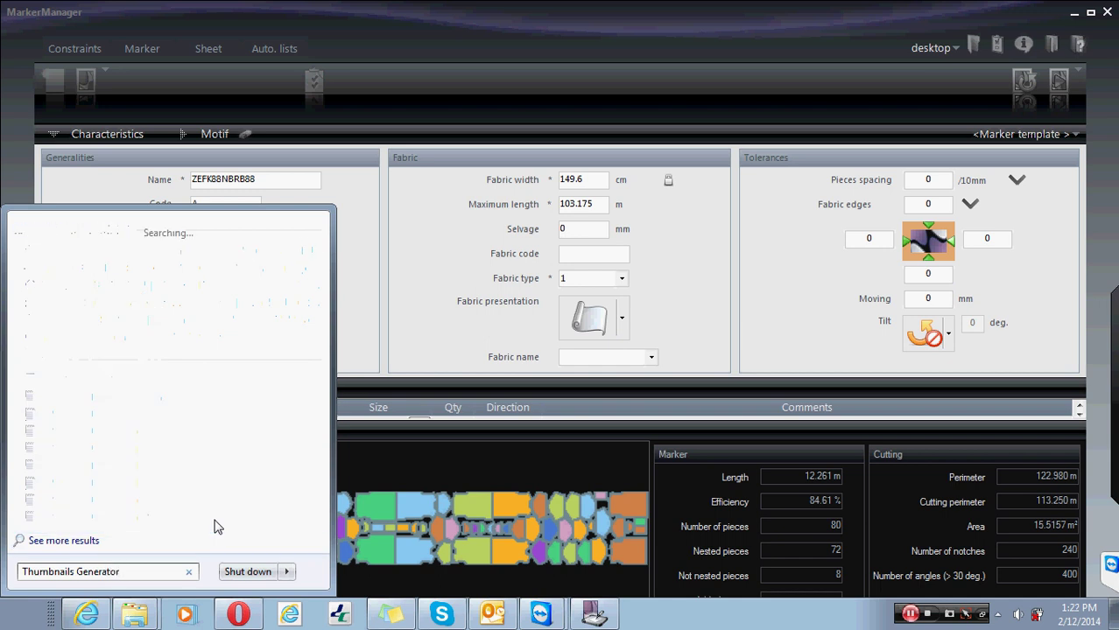
# - Open the full 'Thumbnails Generator' search results in Explorer, then close that window
pyautogui.click(215, 529)
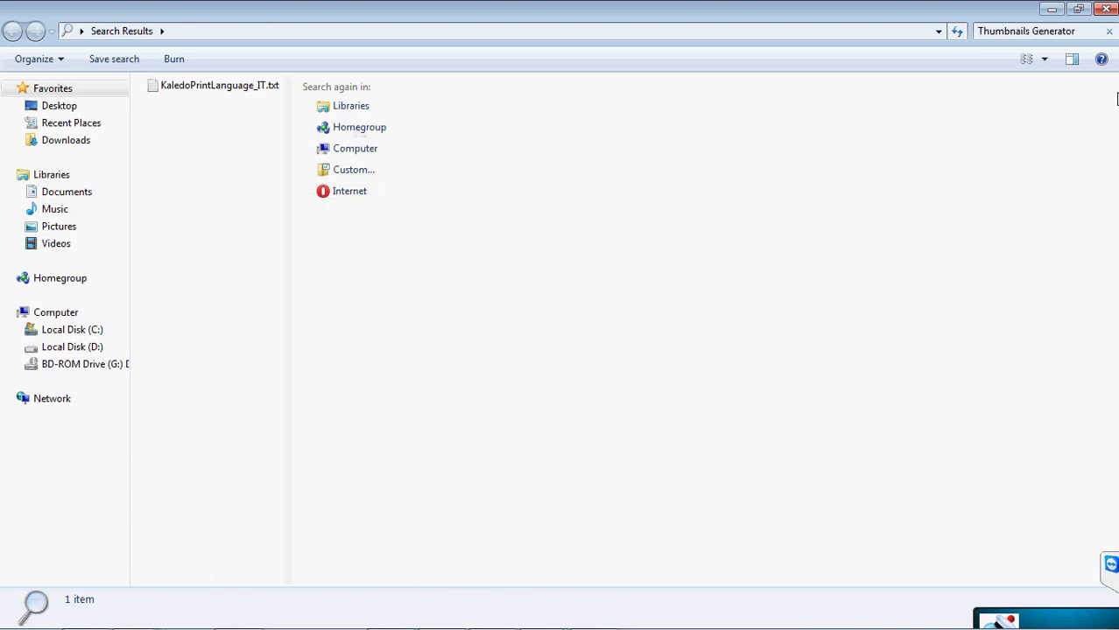
pyautogui.click(1105, 9)
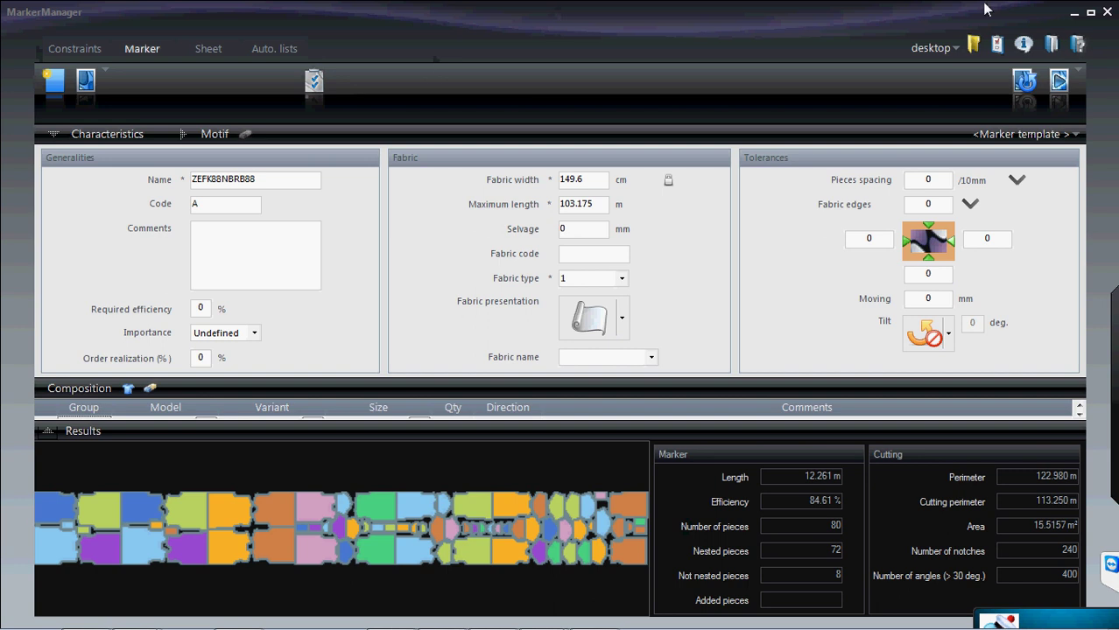
# - Check the Access paths settings, close them, and minimize MarkerManager V6R1
pyautogui.click(974, 46)
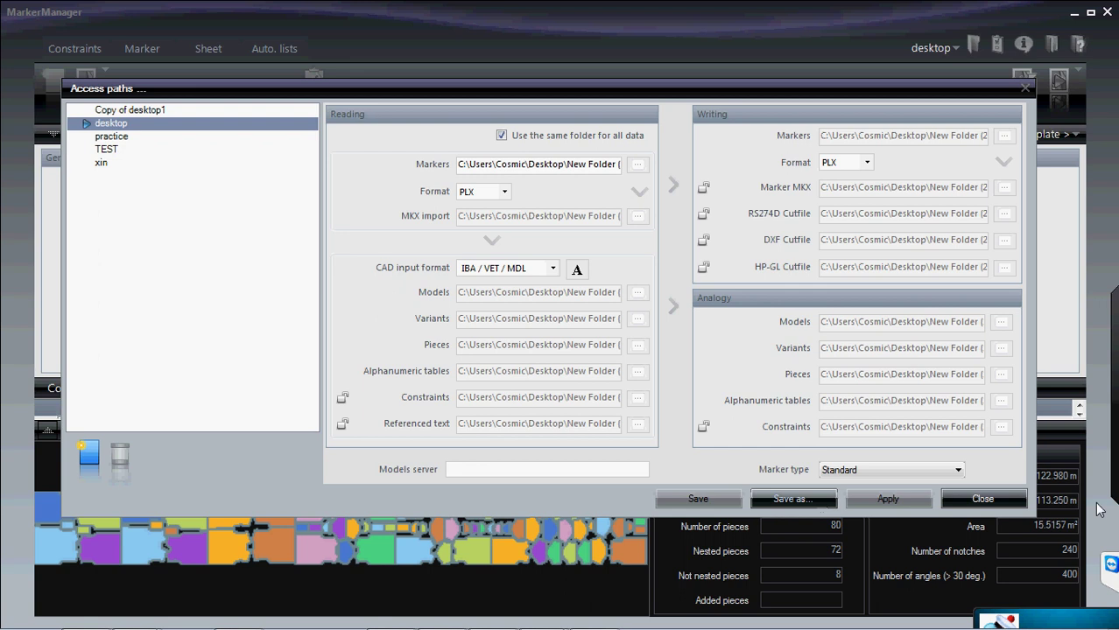
pyautogui.click(998, 501)
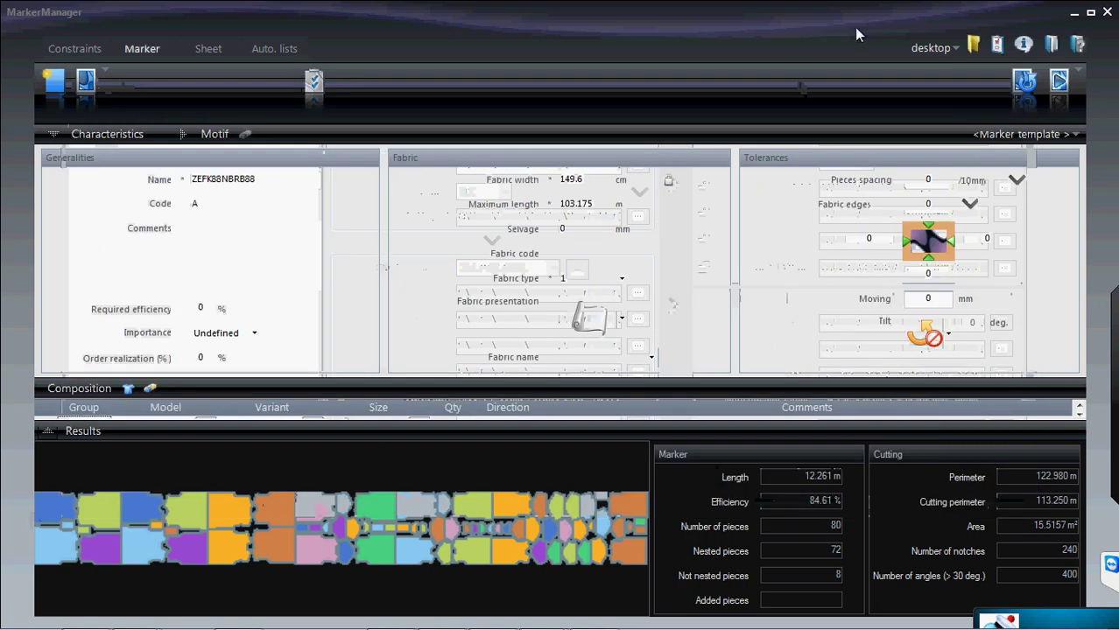
pyautogui.click(1072, 12)
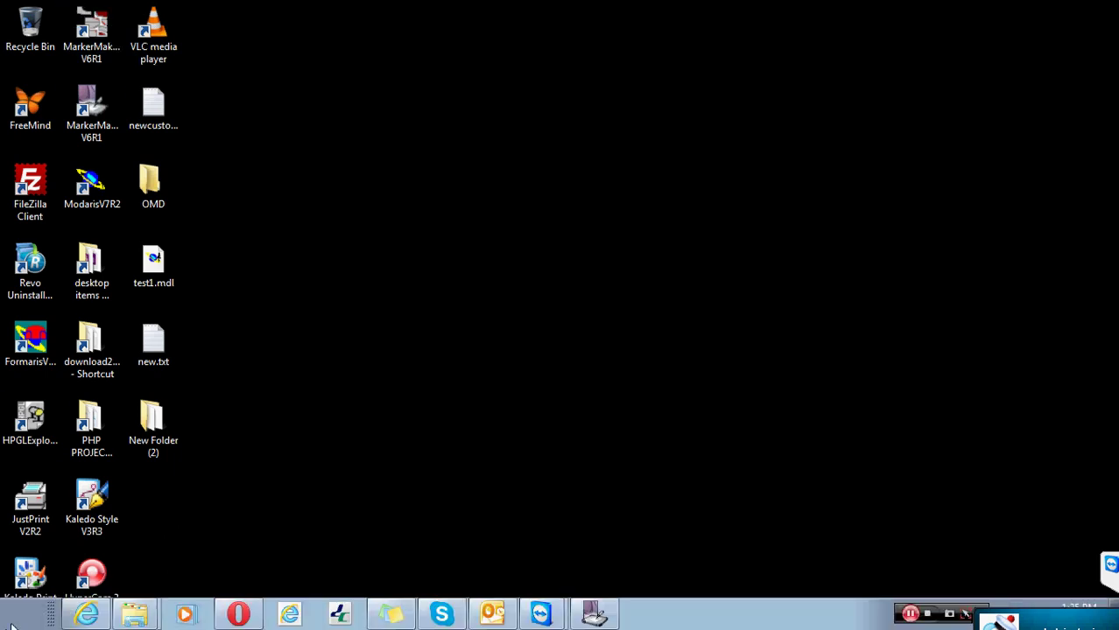
# - Open Computer Management via Computer > Manage, close it, and show the hidden tray icons
pyautogui.click(19, 618)
pyautogui.rightClick(255, 396)
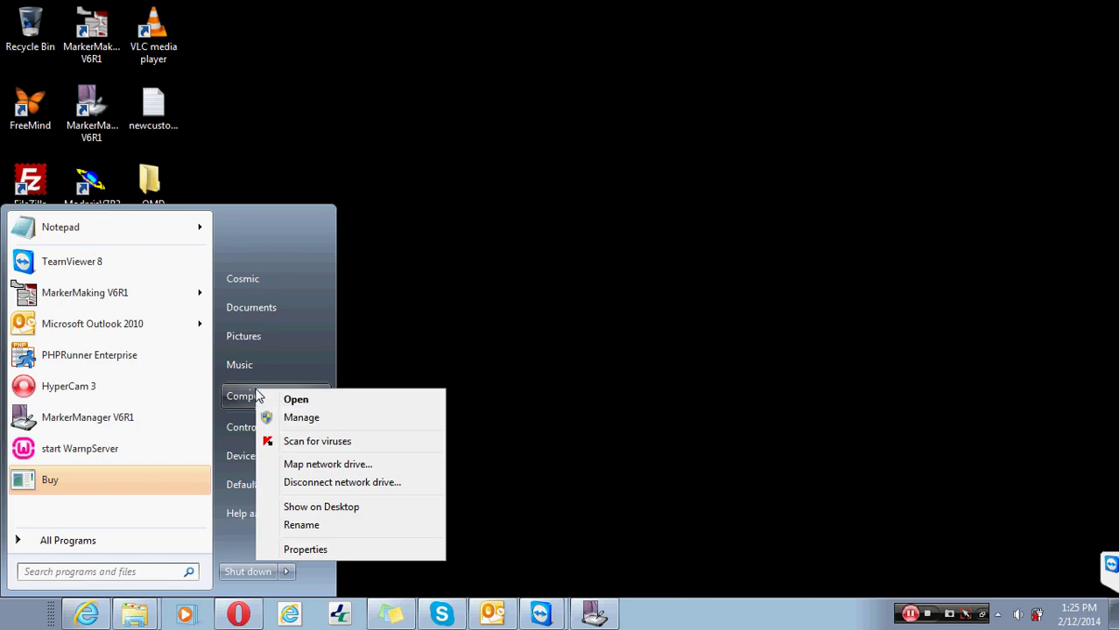
pyautogui.click(307, 416)
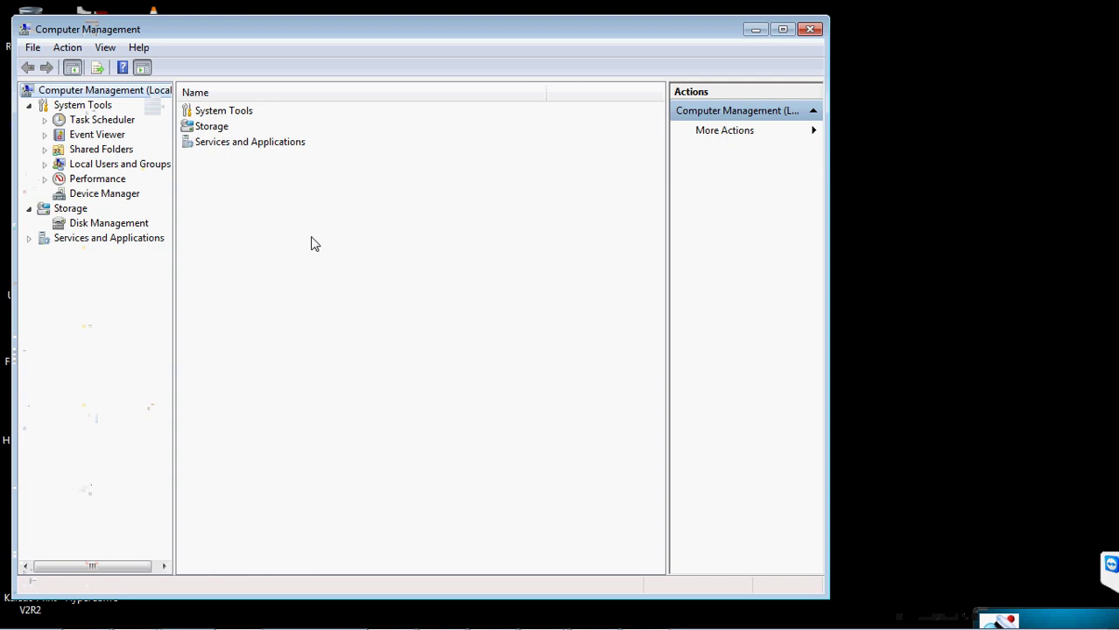
pyautogui.click(809, 29)
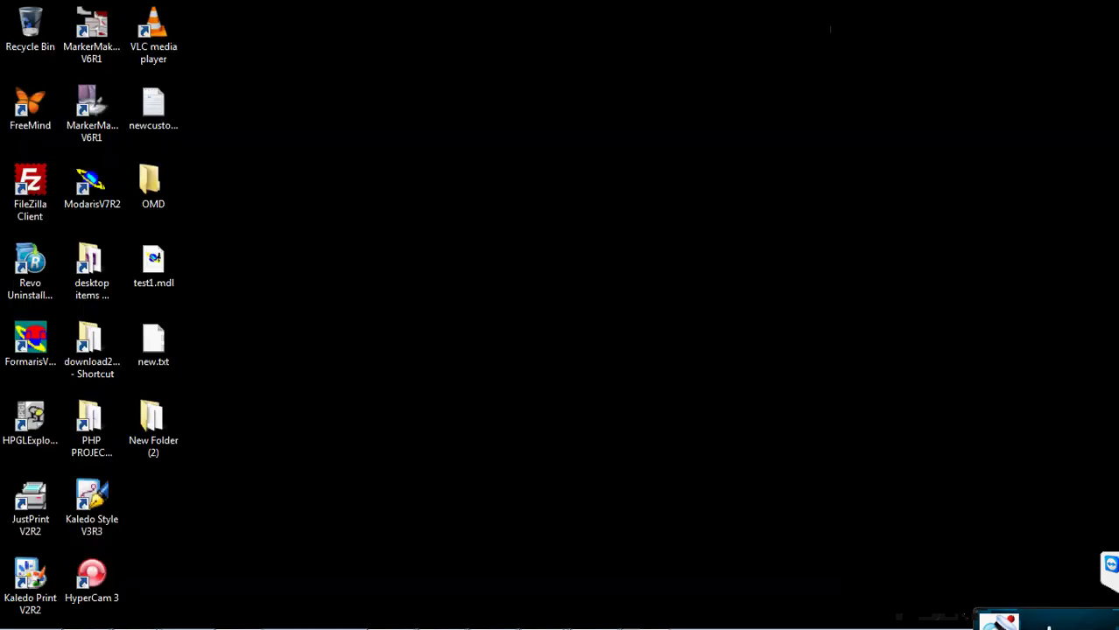
pyautogui.moveTo(927, 615)
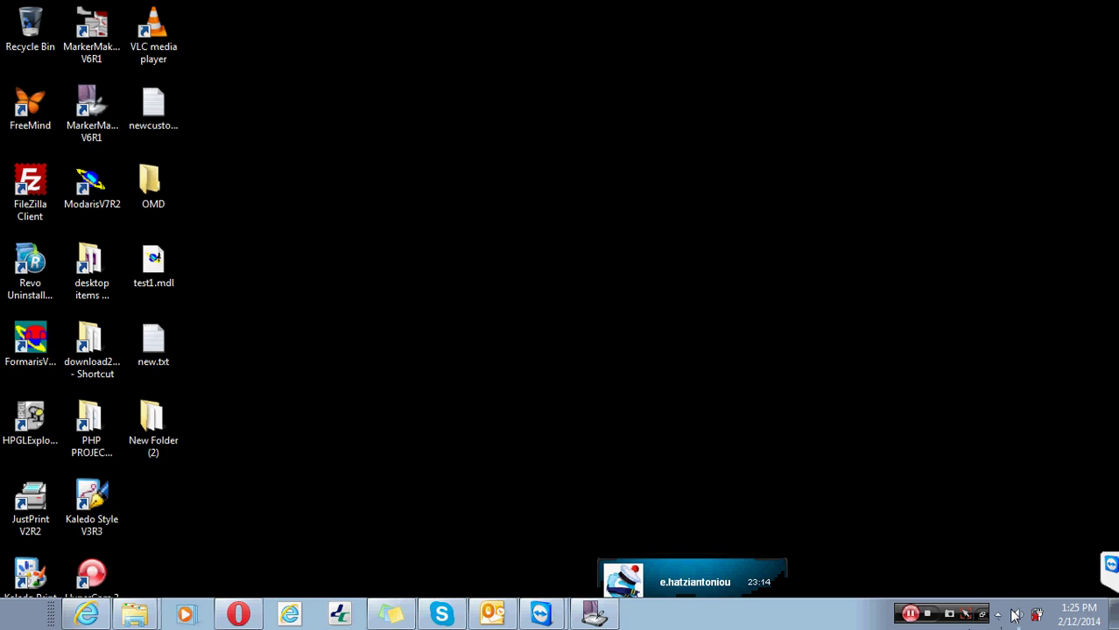
pyautogui.click(998, 614)
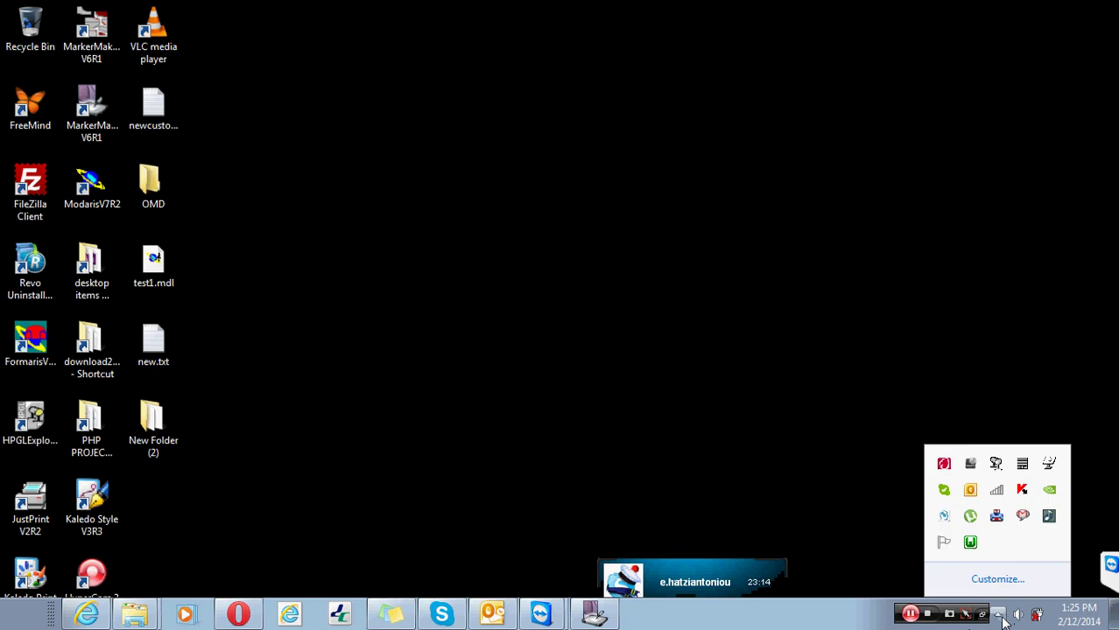
# - In Kaspersky's Network Monitor, browse open ports and traffic and select MODASERV.EXE on port 7050
pyautogui.rightClick(1023, 492)
pyautogui.click(1018, 367)
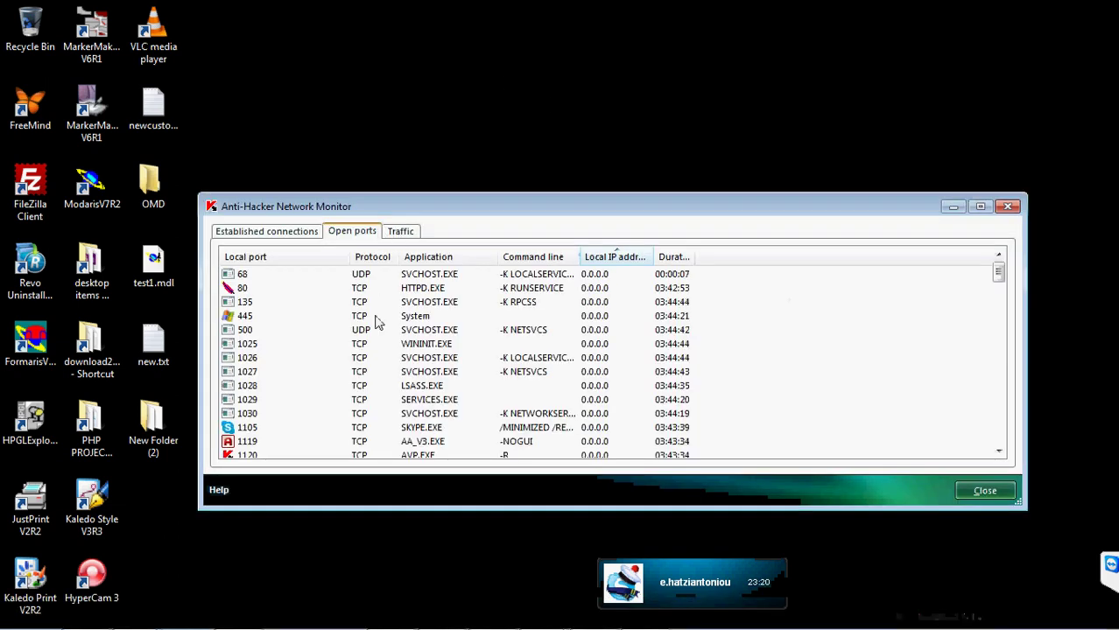
pyautogui.scroll(-4, 378, 326)
pyautogui.scroll(-8, 384, 342)
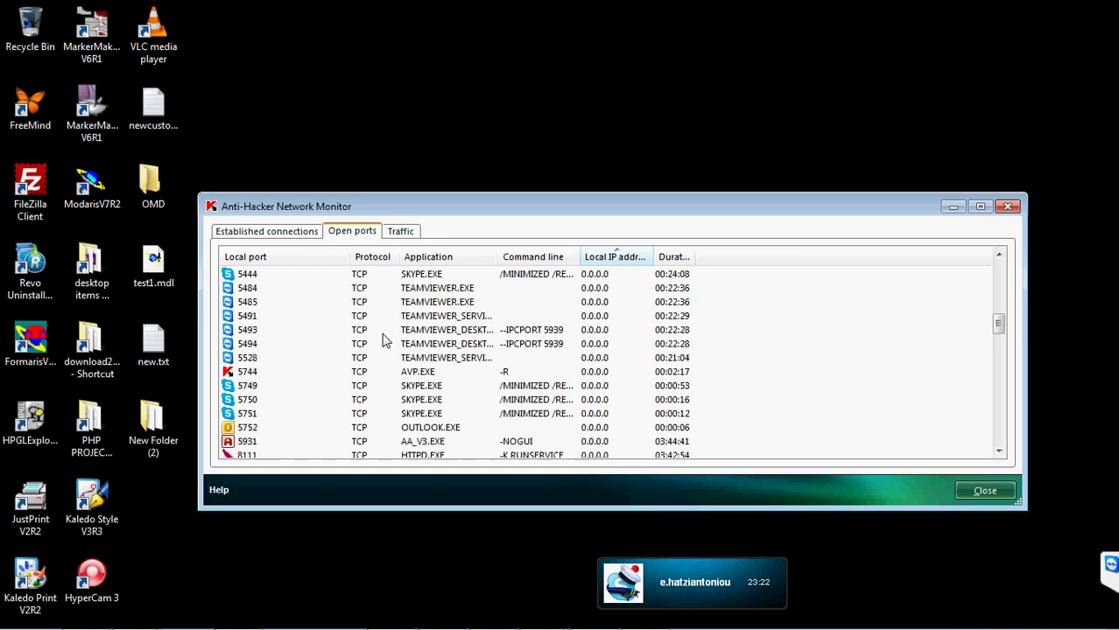
pyautogui.click(412, 237)
pyautogui.click(373, 233)
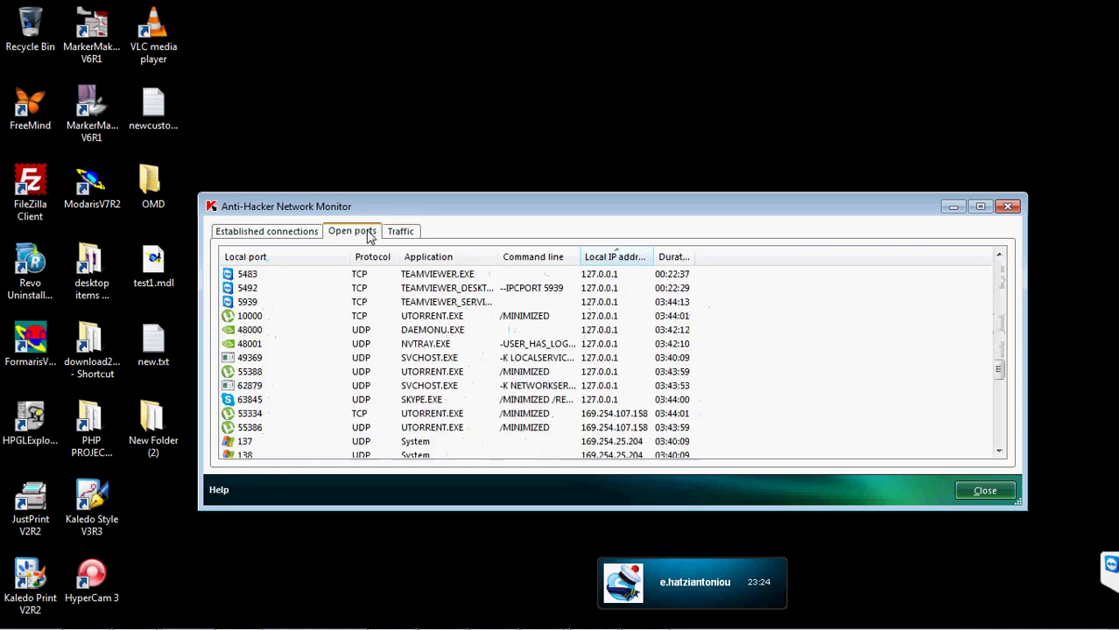
pyautogui.scroll(-4, 298, 372)
pyautogui.click(243, 375)
pyautogui.scroll(-1, 287, 412)
pyautogui.click(287, 413)
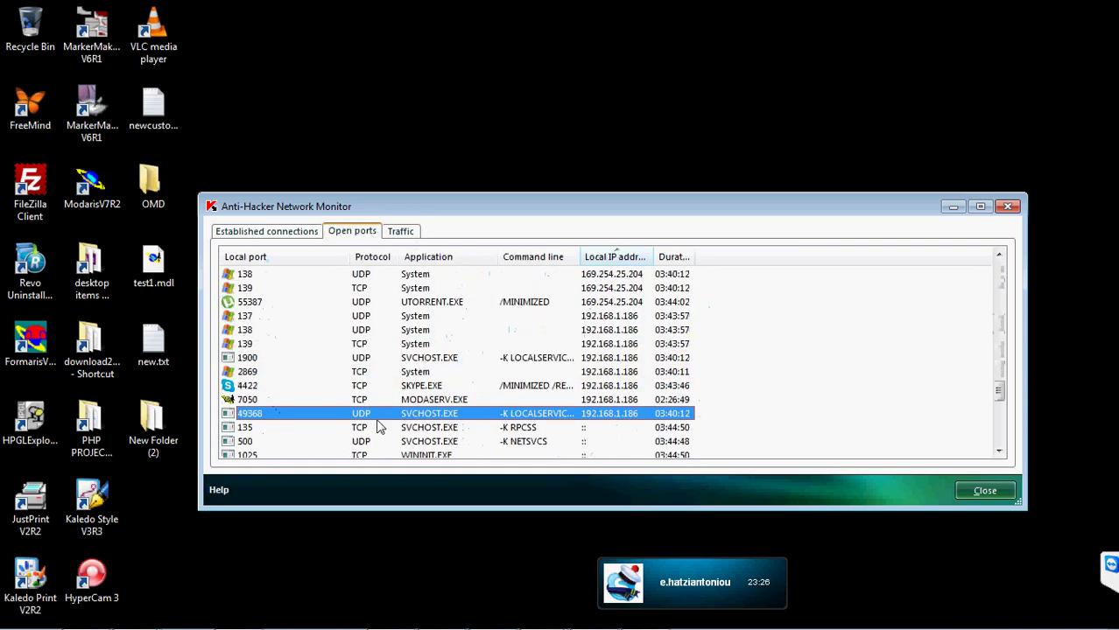
pyautogui.click(291, 401)
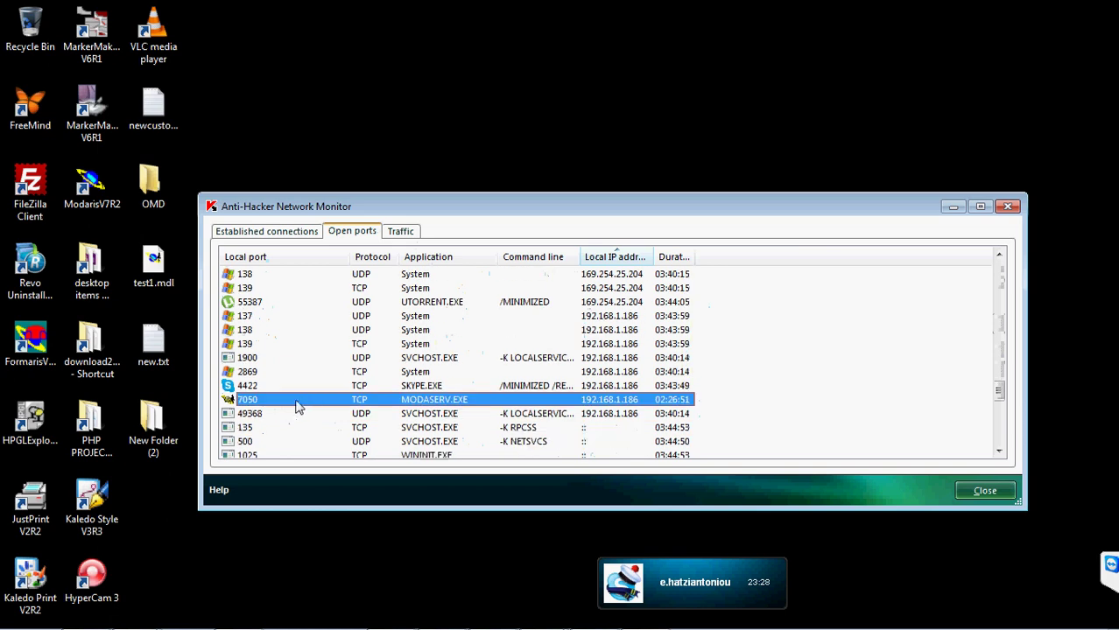
# - Close the Network Monitor and refresh the desktop
pyautogui.click(1006, 207)
pyautogui.rightClick(557, 310)
pyautogui.click(595, 359)
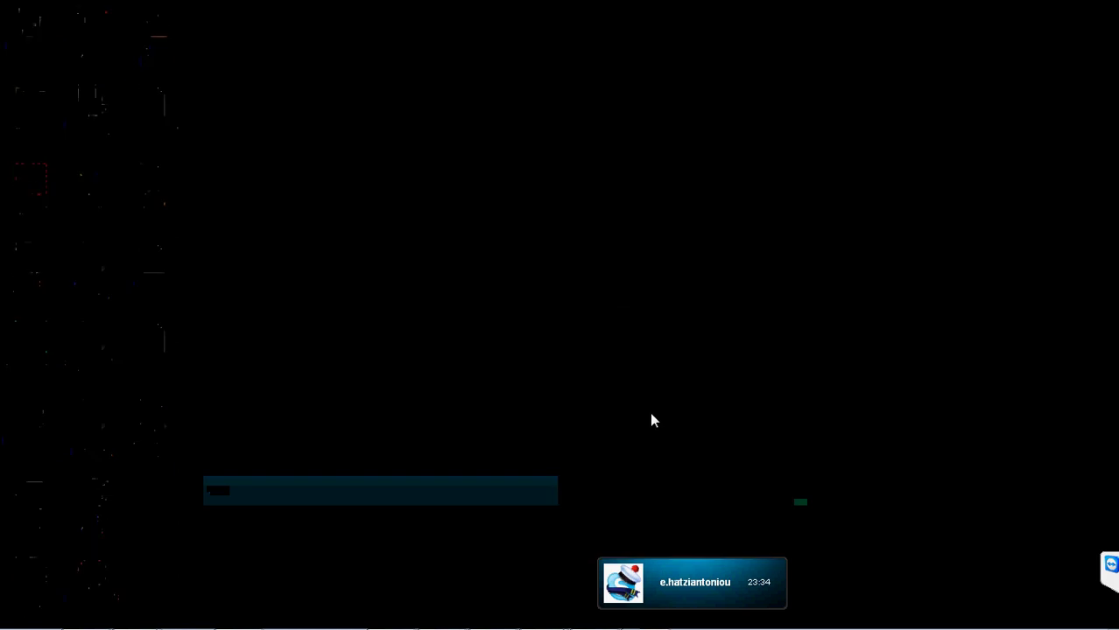
# - Restore the MarkerManager window with marker ZEFK88NBRB88's results, then bring up the Start menu
pyautogui.moveTo(583, 612)
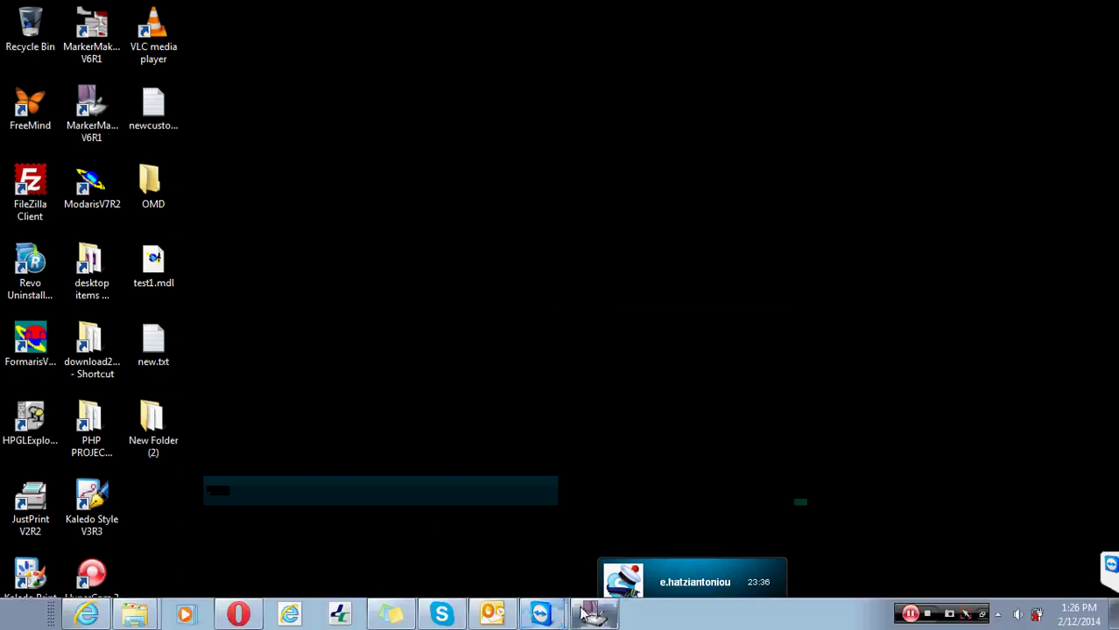
pyautogui.click(584, 613)
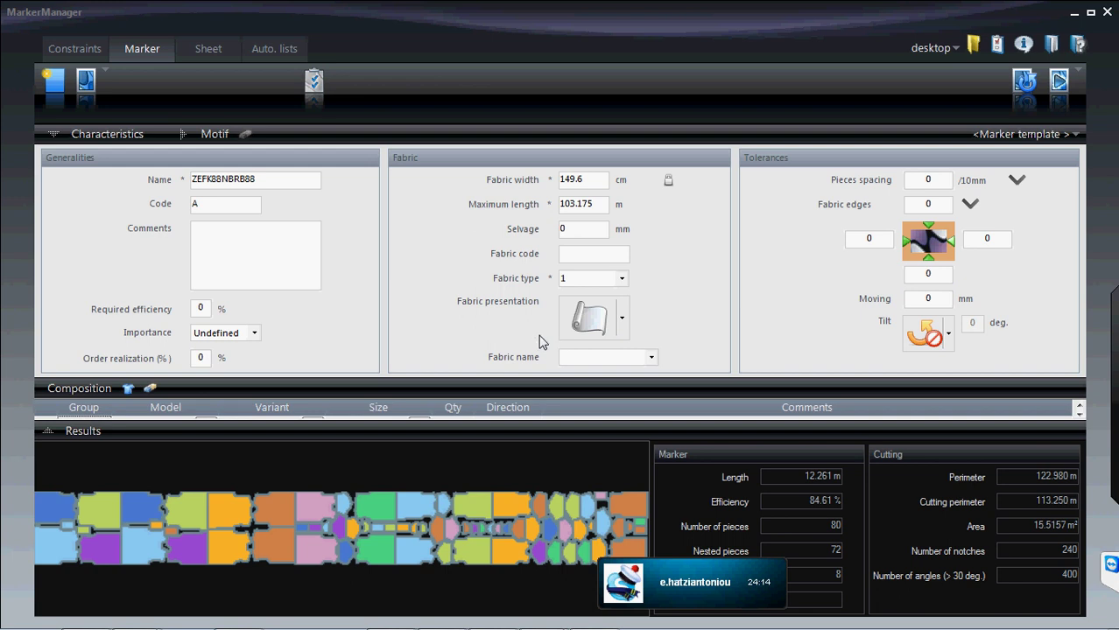
pyautogui.moveTo(442, 624)
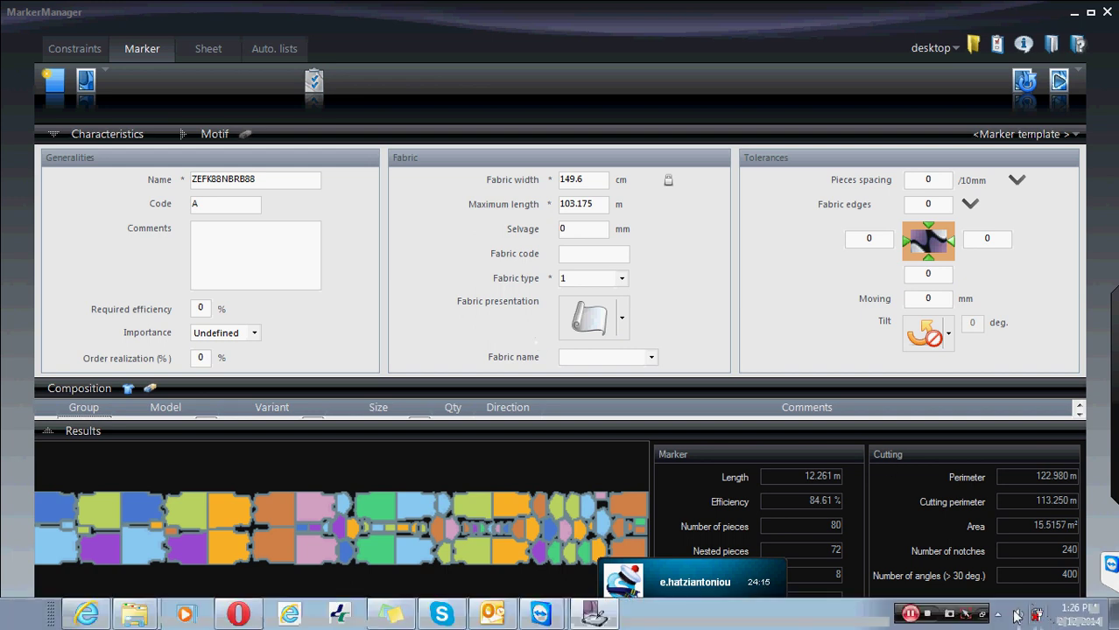
pyautogui.click(17, 617)
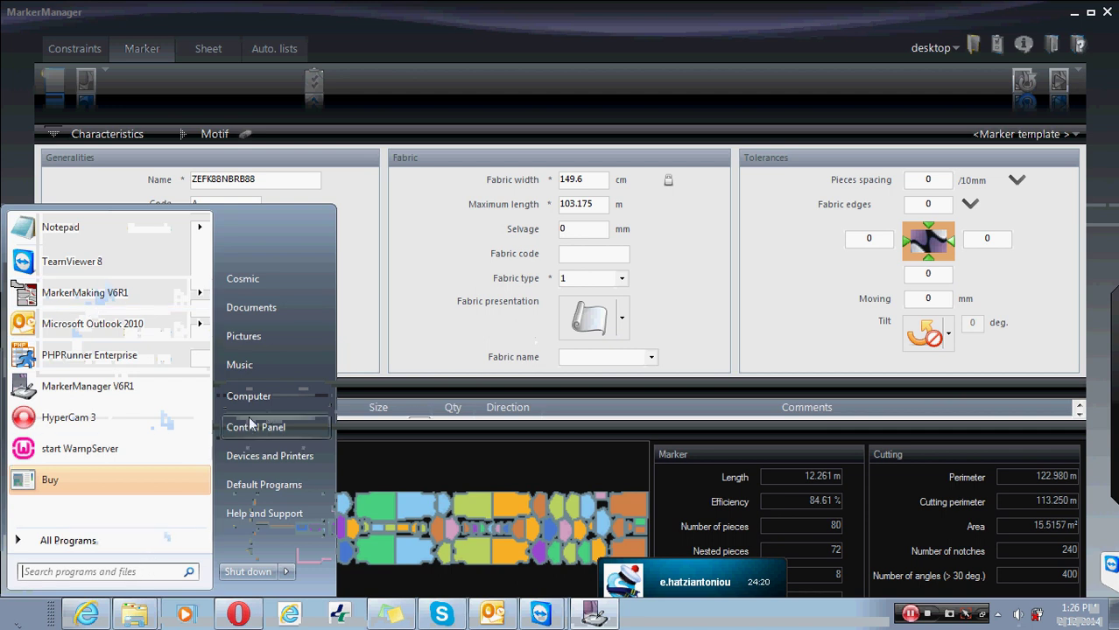
# - Open Programs and Features via Default Programs and scroll down the installed programs list
pyautogui.click(263, 493)
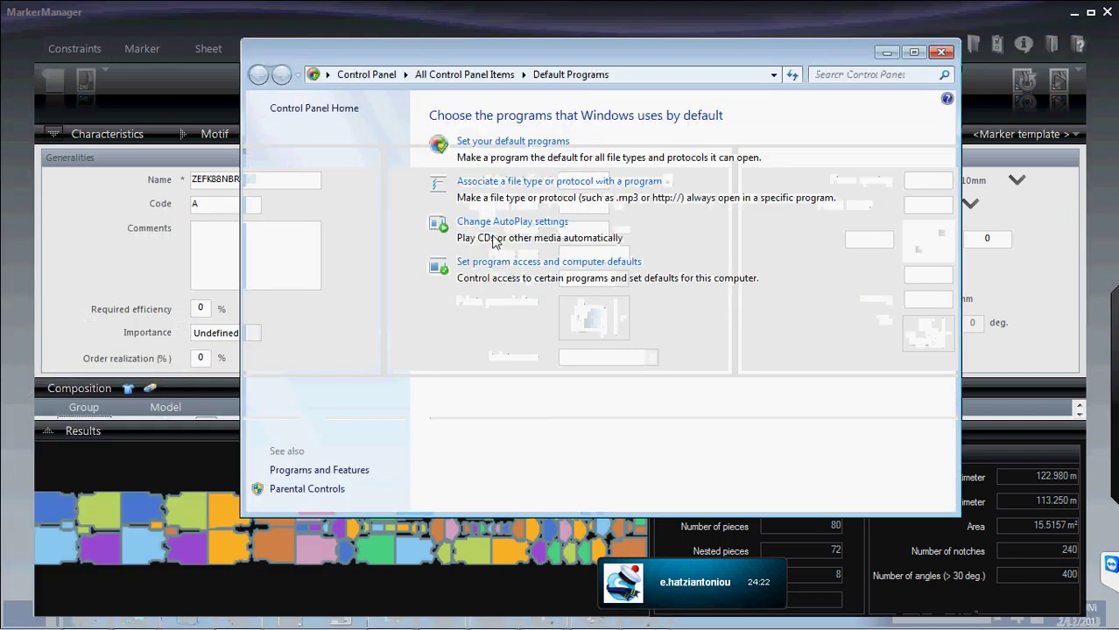
pyautogui.click(359, 471)
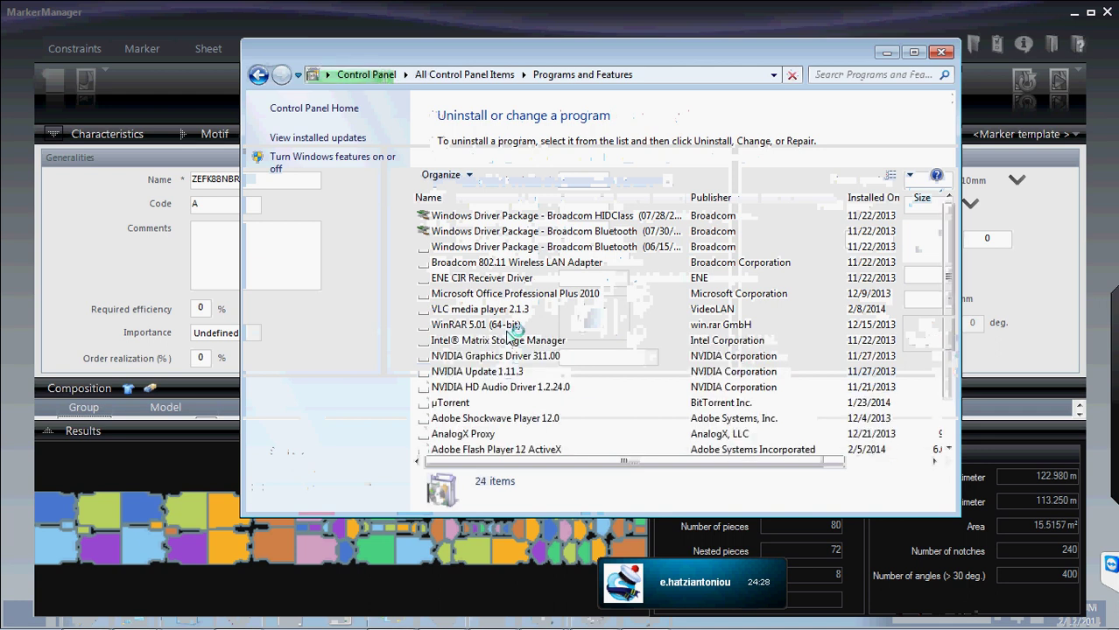
pyautogui.scroll(-5, 507, 337)
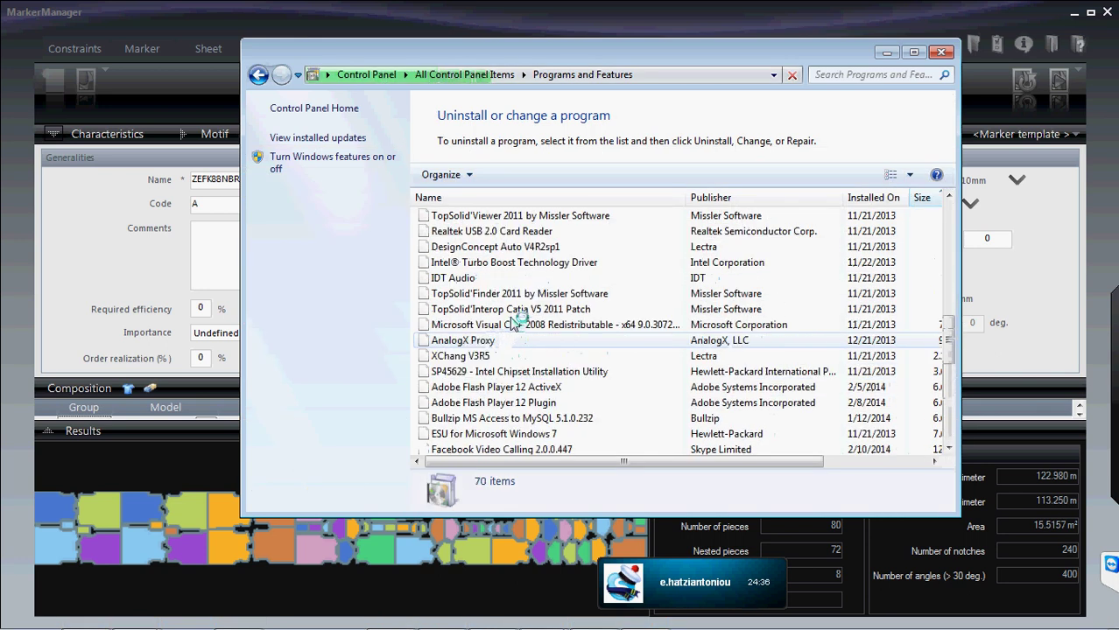
pyautogui.scroll(-9, 508, 342)
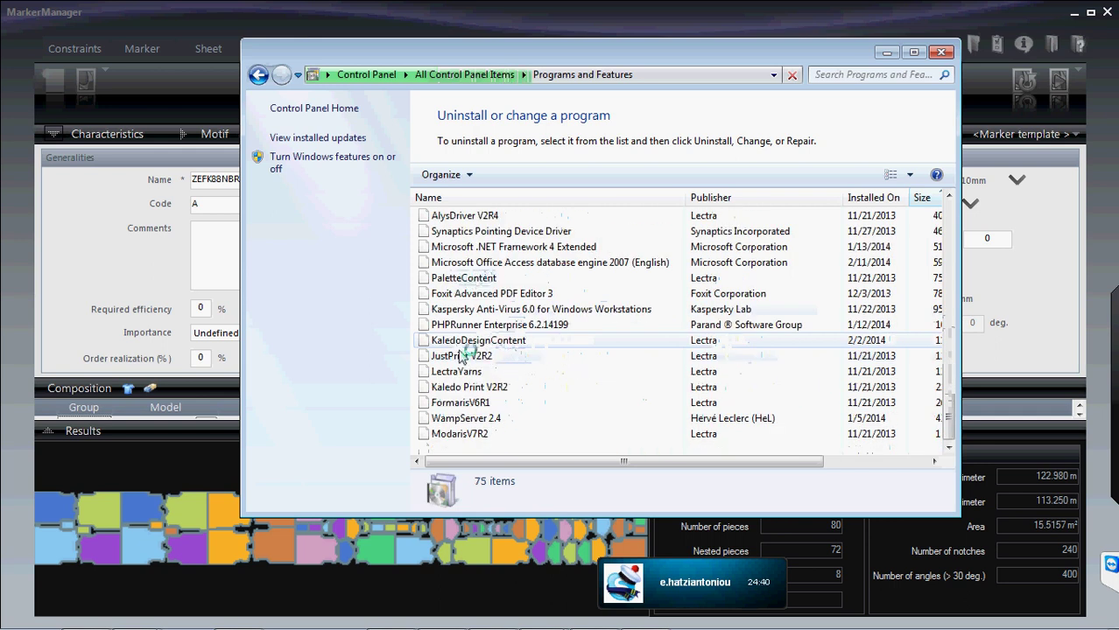
pyautogui.scroll(-4, 506, 343)
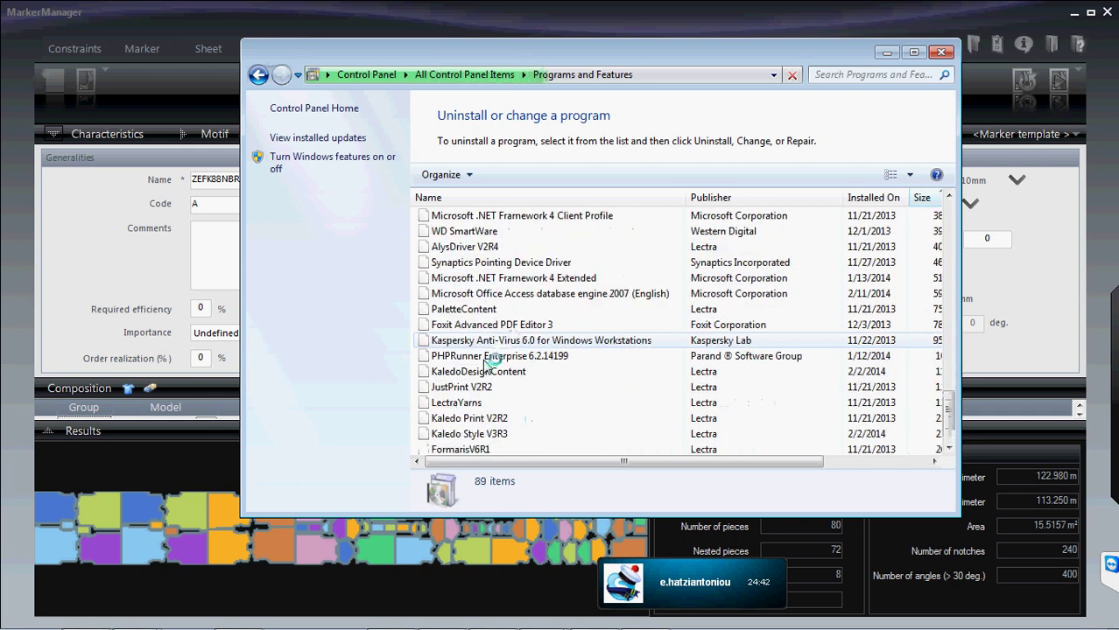
pyautogui.scroll(-2, 477, 372)
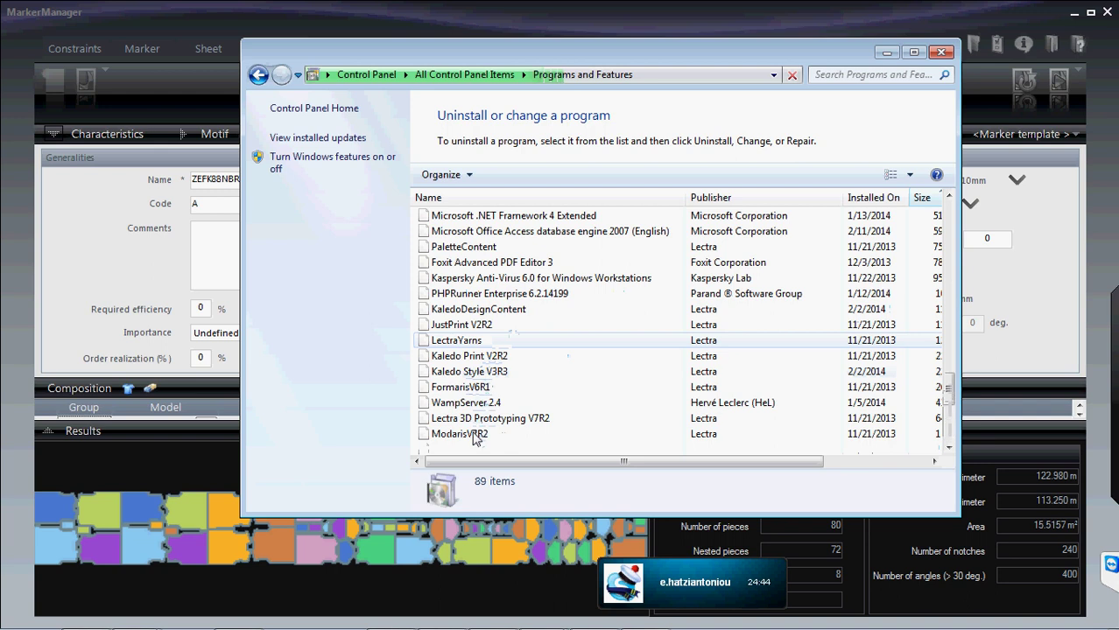
pyautogui.scroll(-3, 480, 402)
# - Step through entries KaledoDesignContent, ModarisV7R2, MSXML 4.0 SP2 and ModaccessV7R2 to view details
pyautogui.click(486, 366)
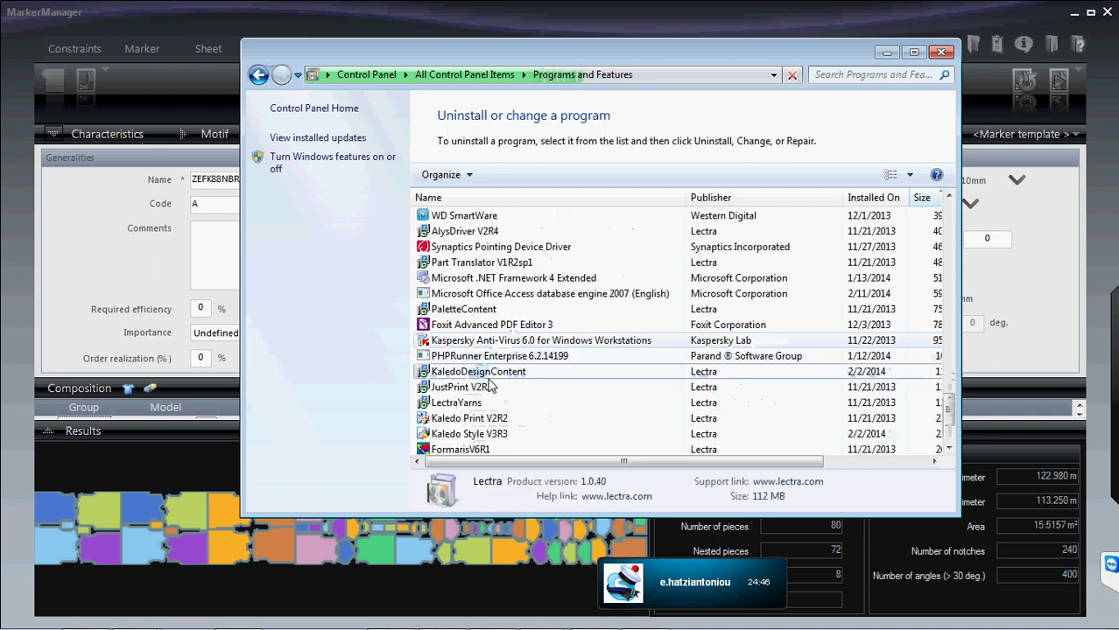
pyautogui.scroll(-2, 543, 363)
pyautogui.press('Down')
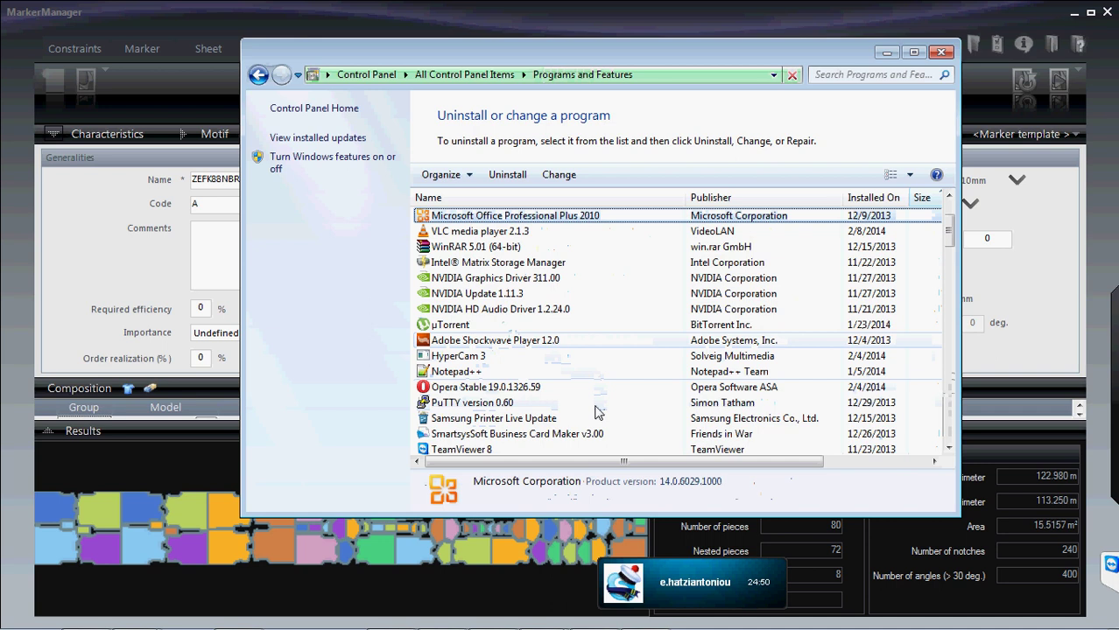
pyautogui.press('Down')
pyautogui.press('Down')
pyautogui.press('Down')
pyautogui.press('Down')
pyautogui.press('Down')
pyautogui.press('Down')
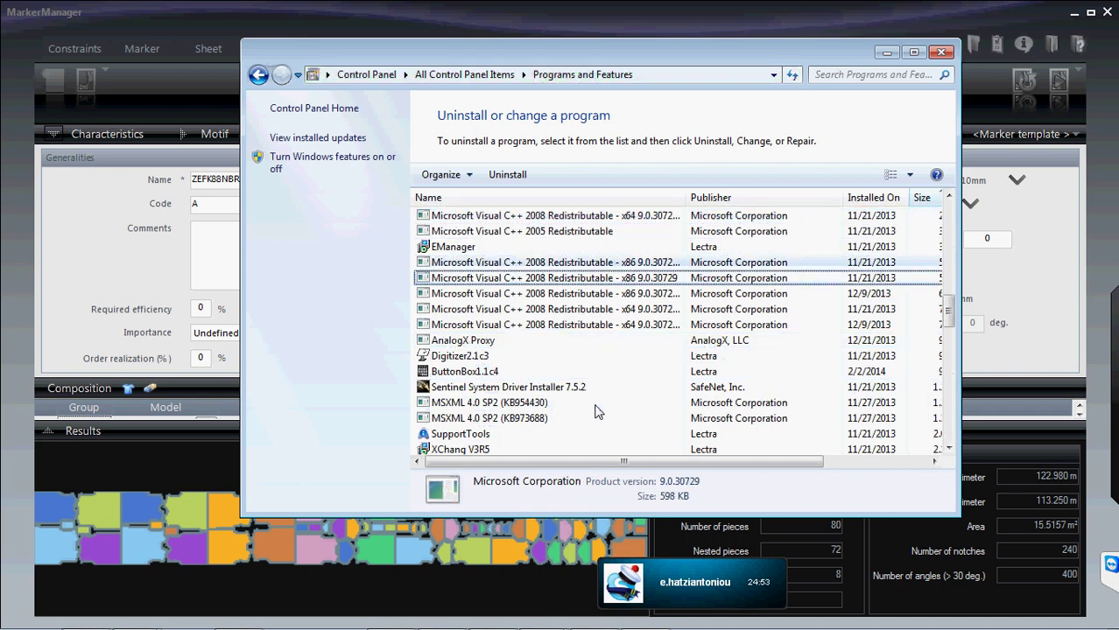
pyautogui.click(595, 405)
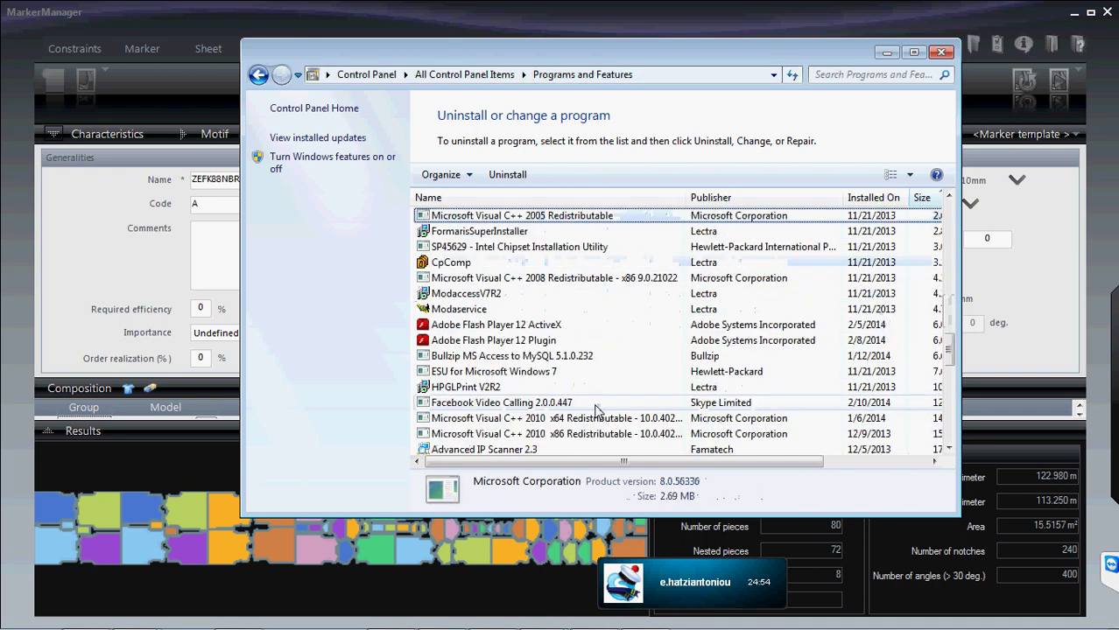
pyautogui.press('Down')
pyautogui.press('Down')
pyautogui.press('Down')
pyautogui.press('Down')
pyautogui.press('Down')
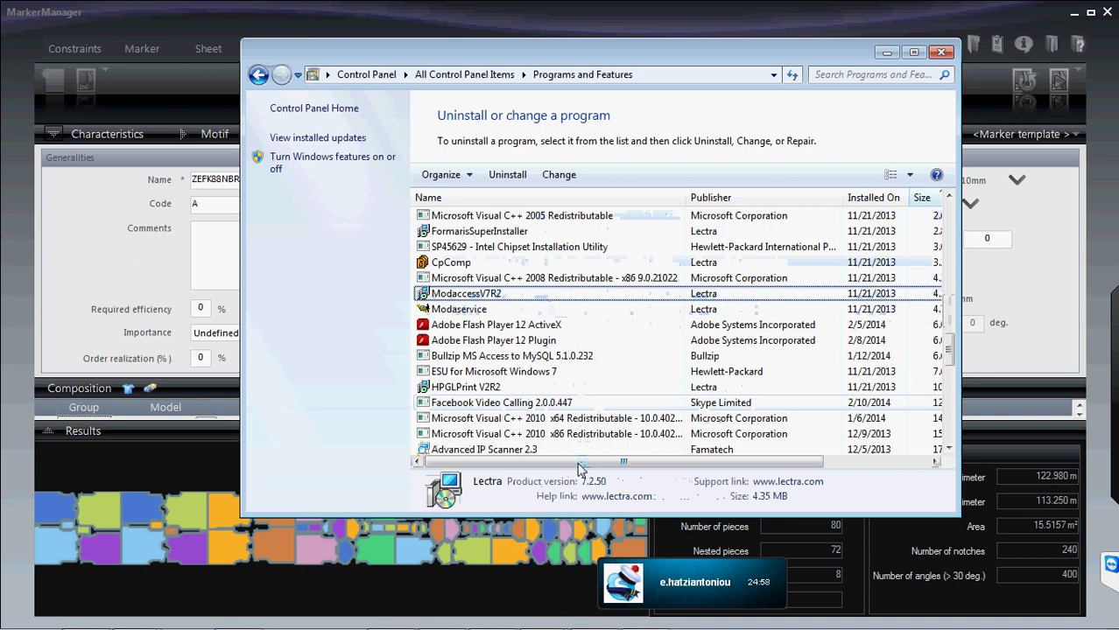
pyautogui.moveTo(582, 462); pyautogui.dragTo(528, 470)
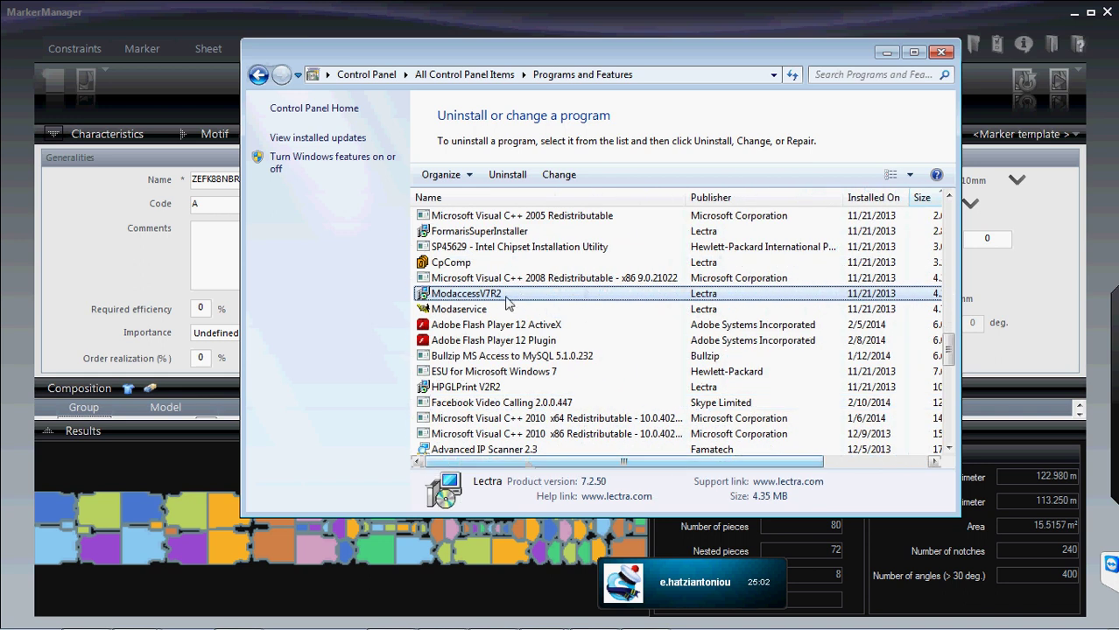
# - Maximize the programs window and start changing the Modaservice installation
pyautogui.click(477, 311)
pyautogui.rightClick(474, 314)
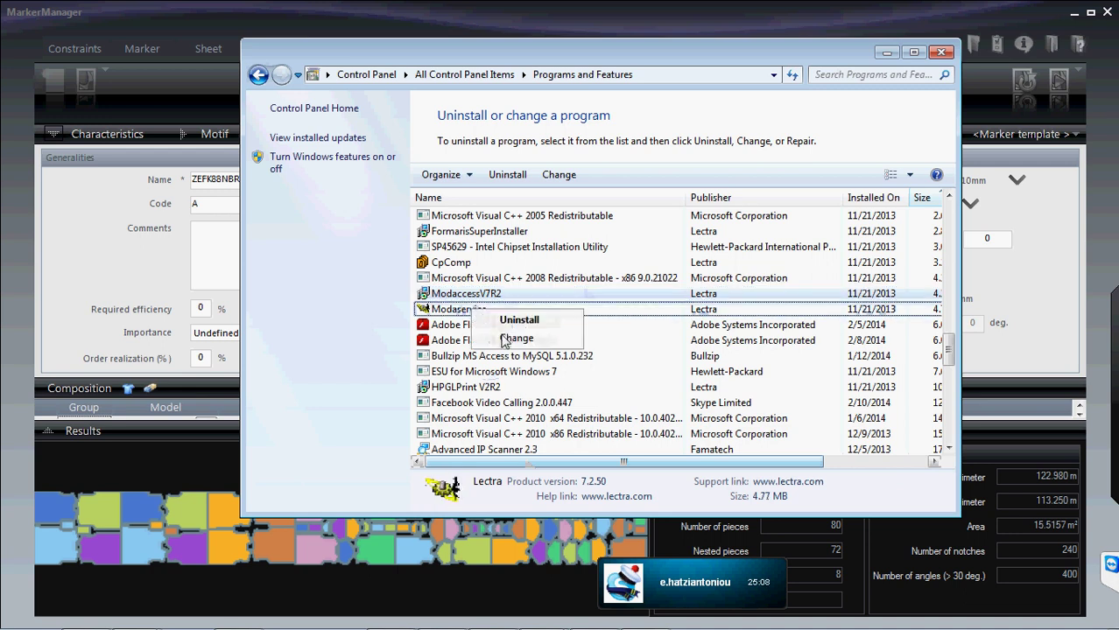
pyautogui.click(645, 315)
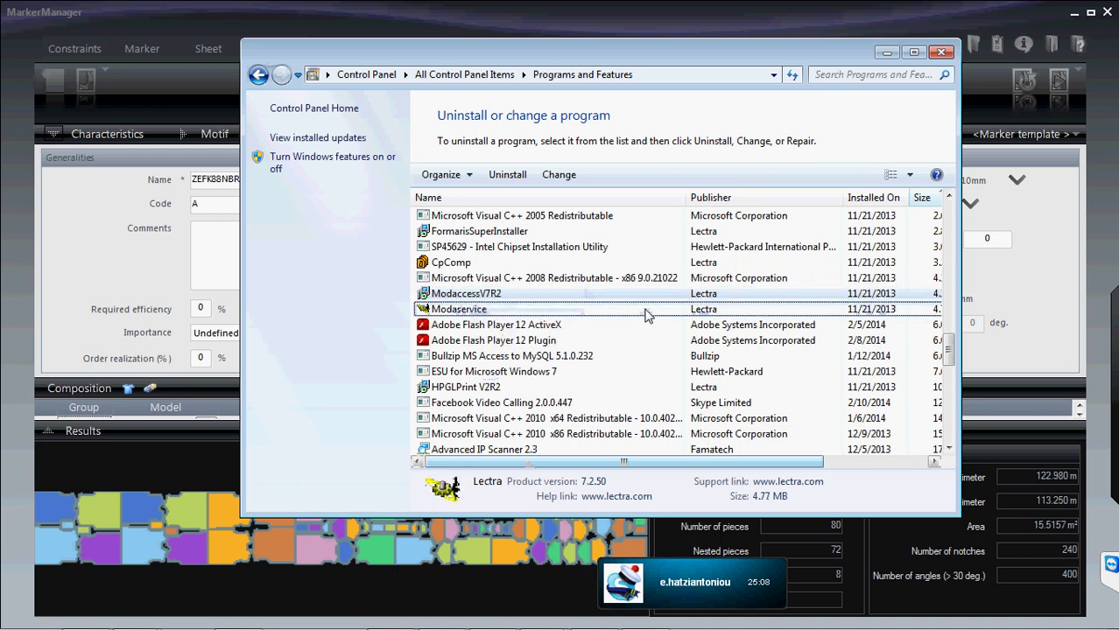
pyautogui.doubleClick(702, 54)
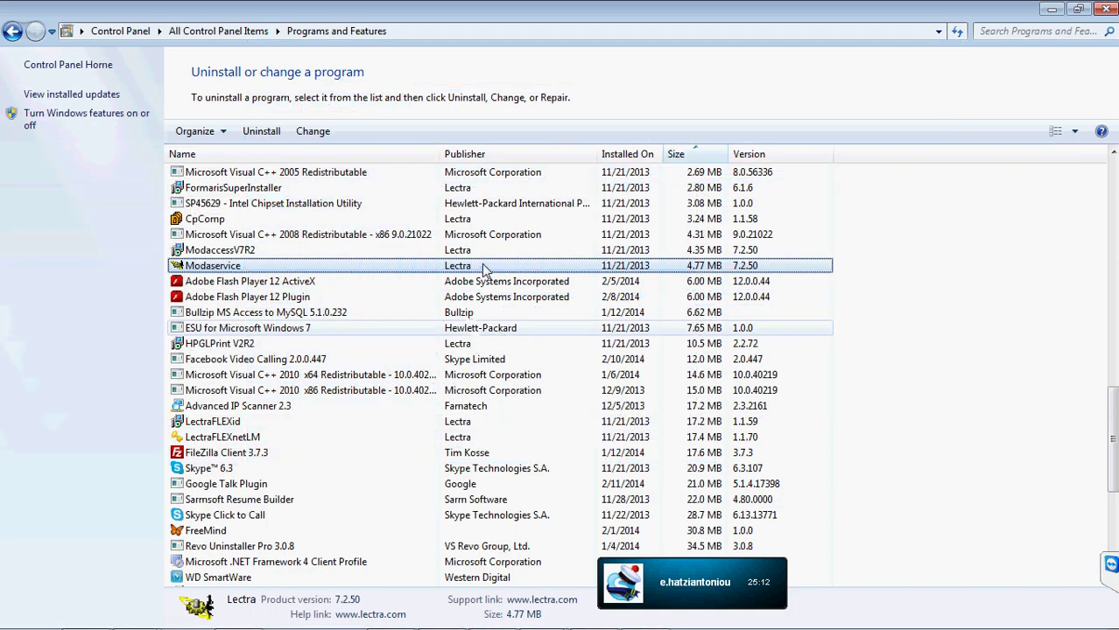
pyautogui.rightClick(280, 266)
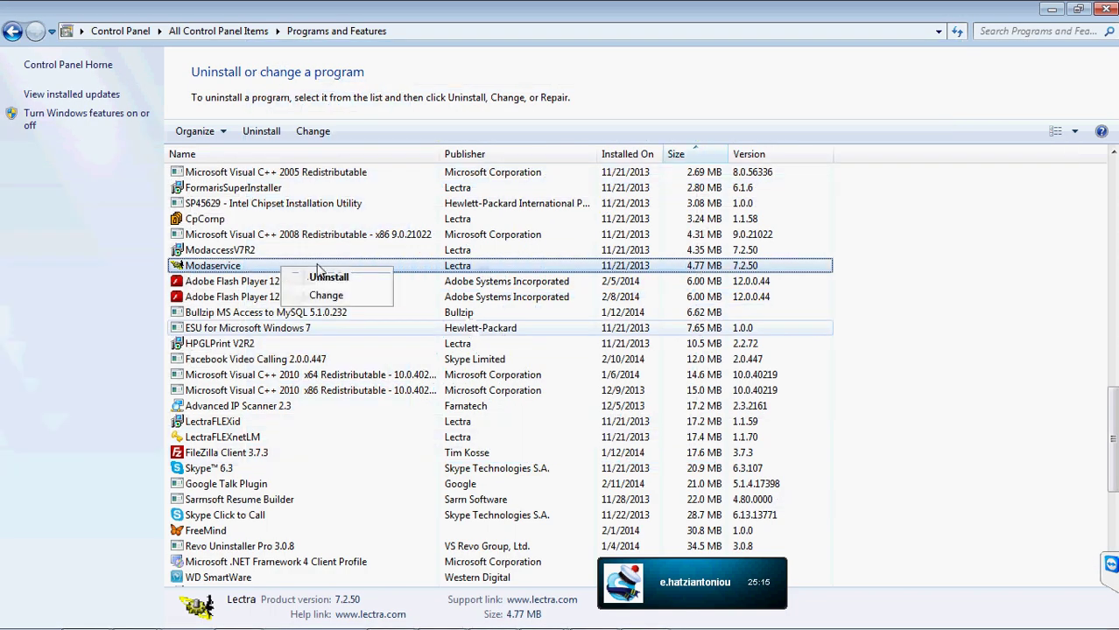
pyautogui.click(327, 296)
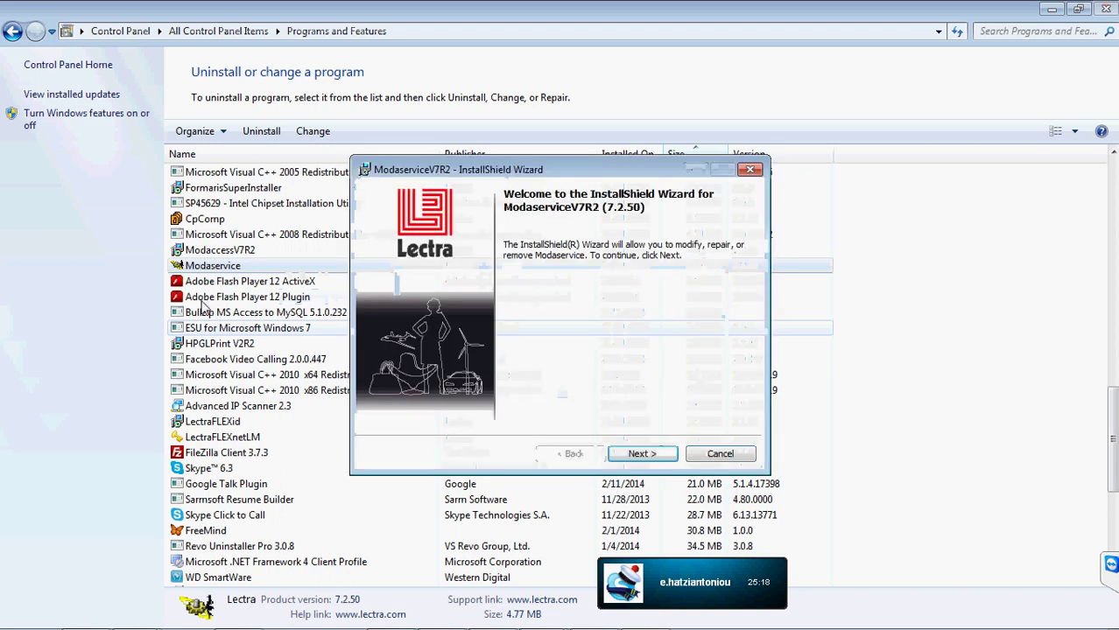
# - Cancel and finish the ModaserviceV7R2 setup wizard, then close Programs and Features
pyautogui.click(711, 457)
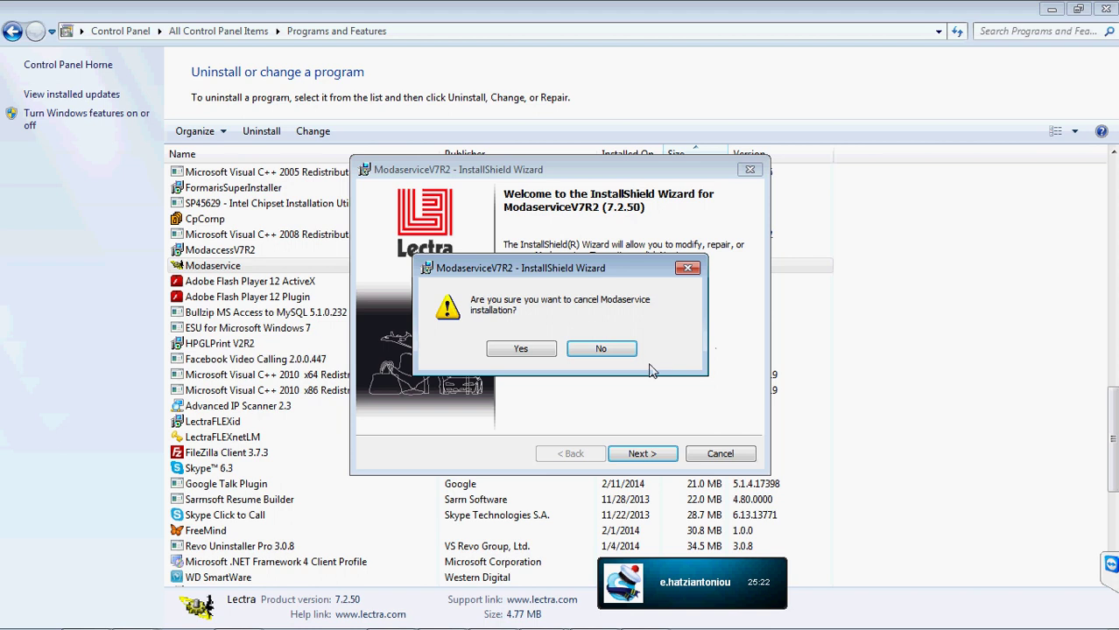
pyautogui.click(527, 351)
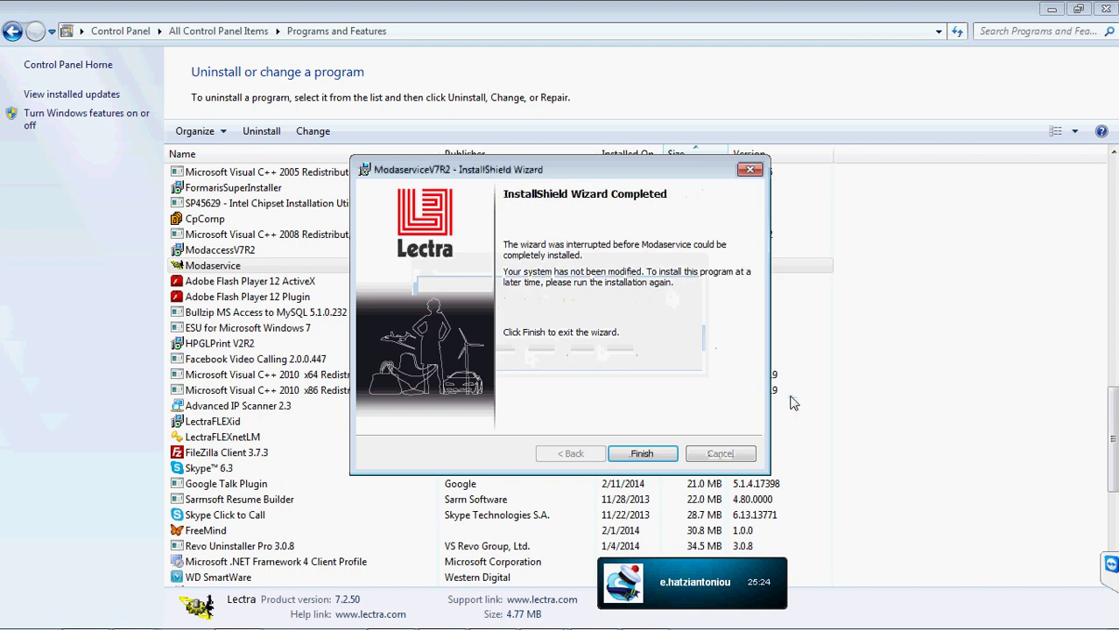
pyautogui.click(652, 455)
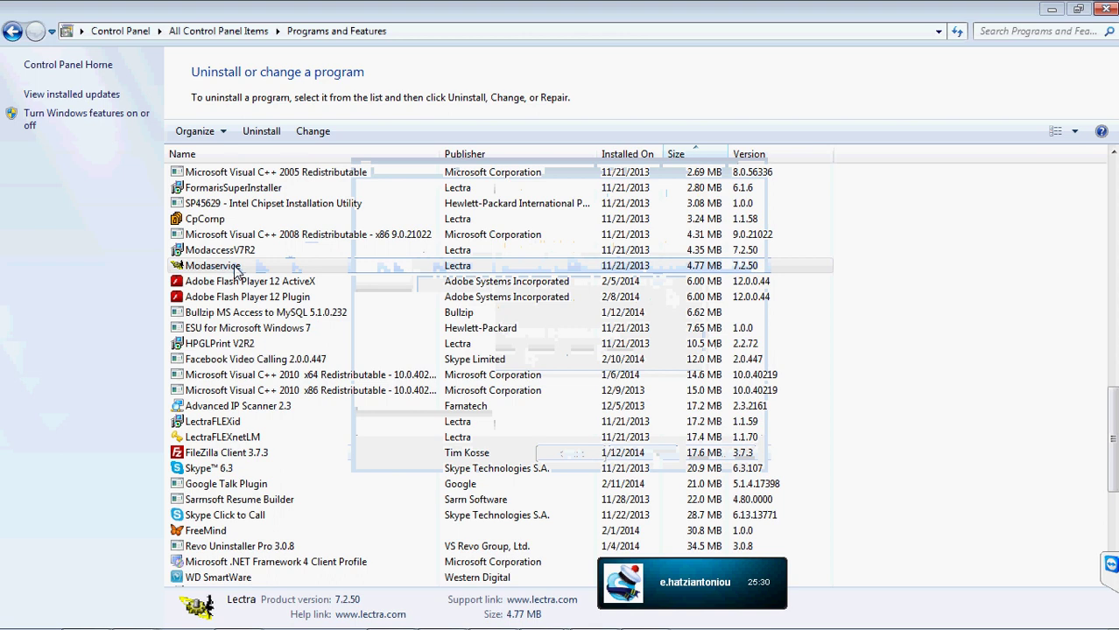
pyautogui.click(801, 268)
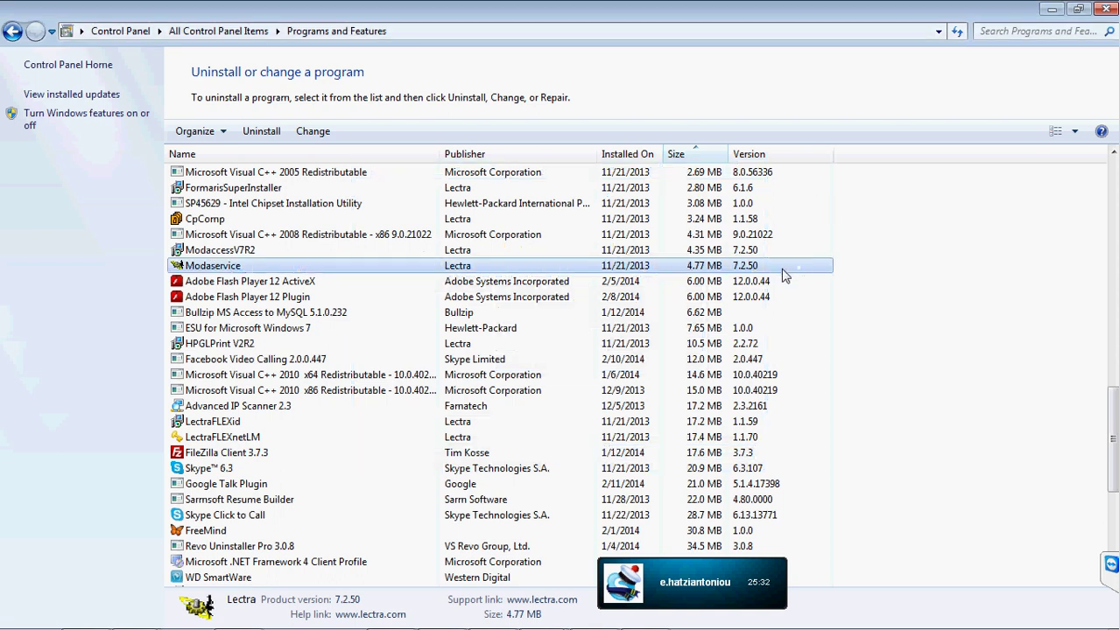
pyautogui.click(1106, 11)
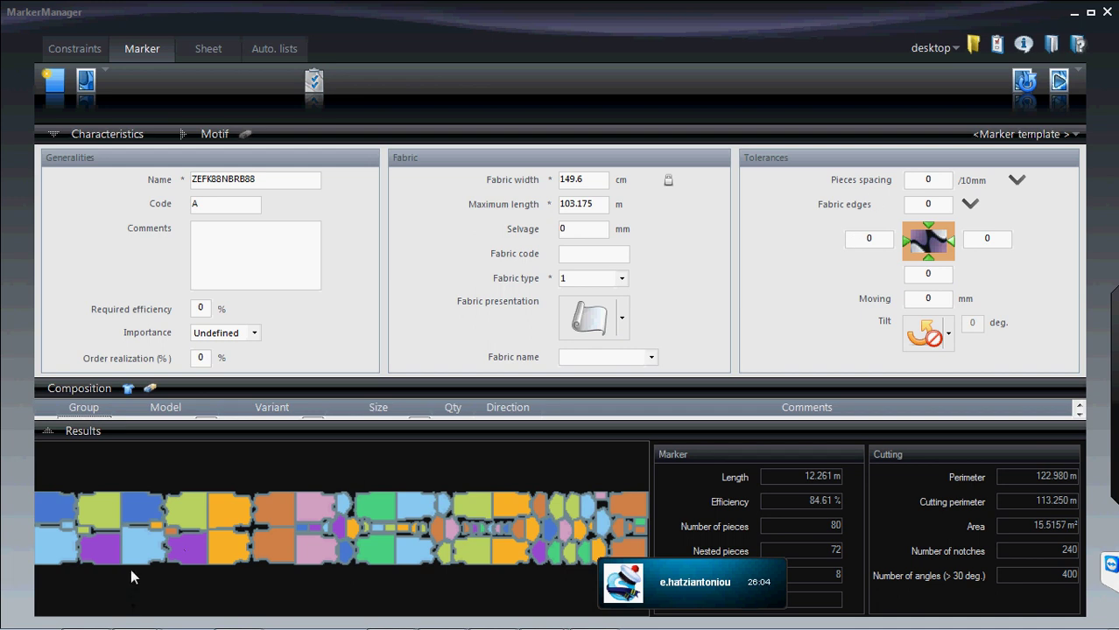
# - Bring up the Windows Start menu over the ZEFK88NBRB88 marker
pyautogui.press('super')
pyautogui.click(271, 393)
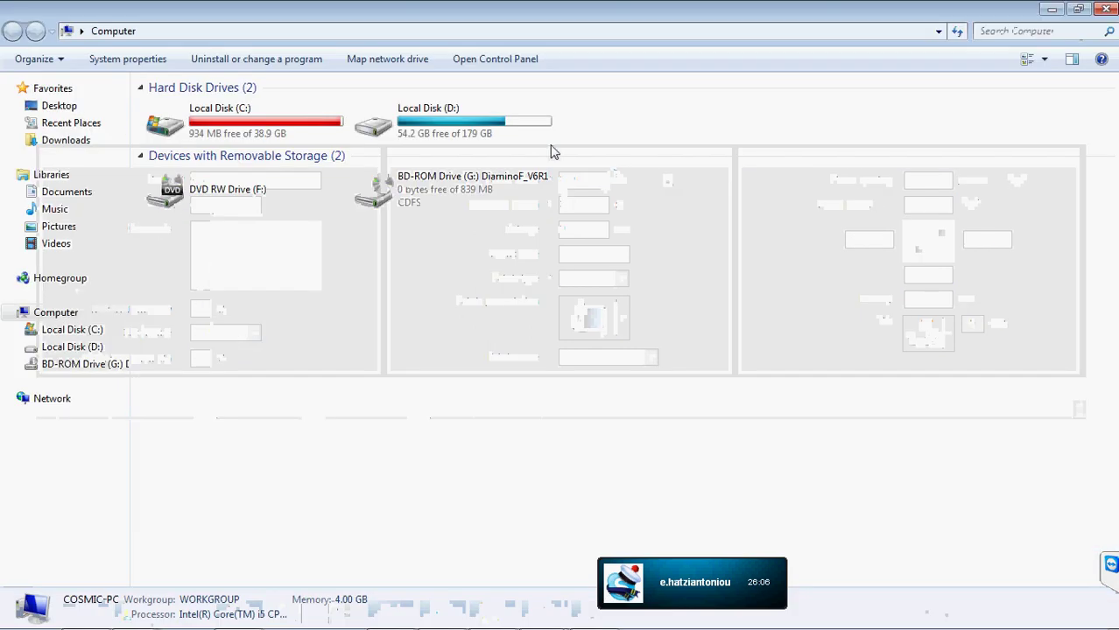
pyautogui.doubleClick(405, 122)
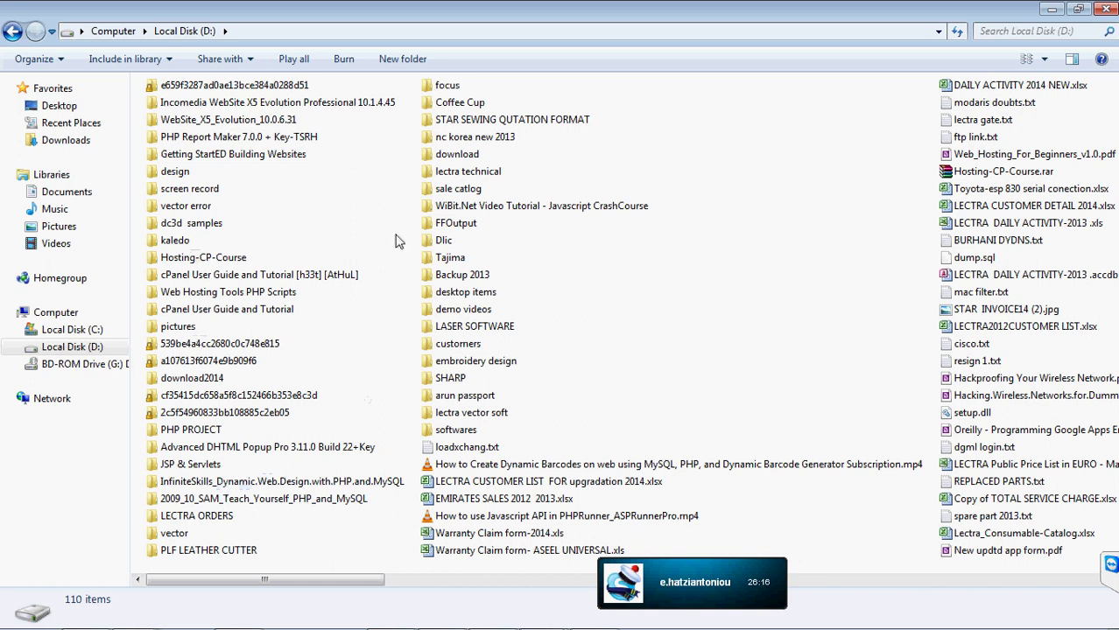
pyautogui.click(1108, 11)
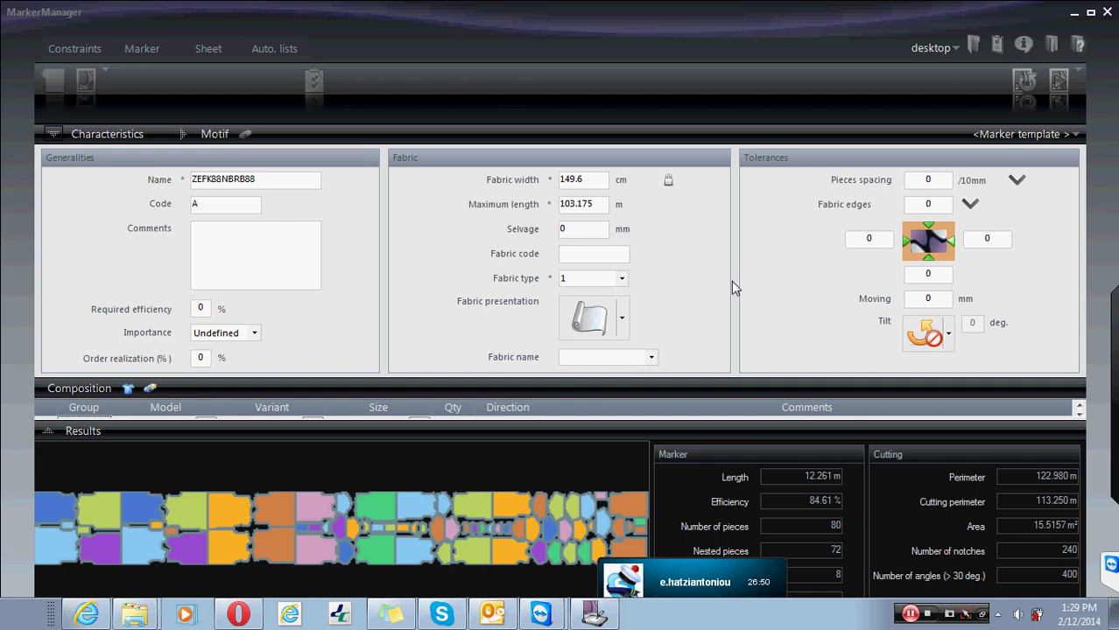
# - Minimize MarkerManager and launch ModarisV7R2 from its desktop shortcut
pyautogui.click(1072, 12)
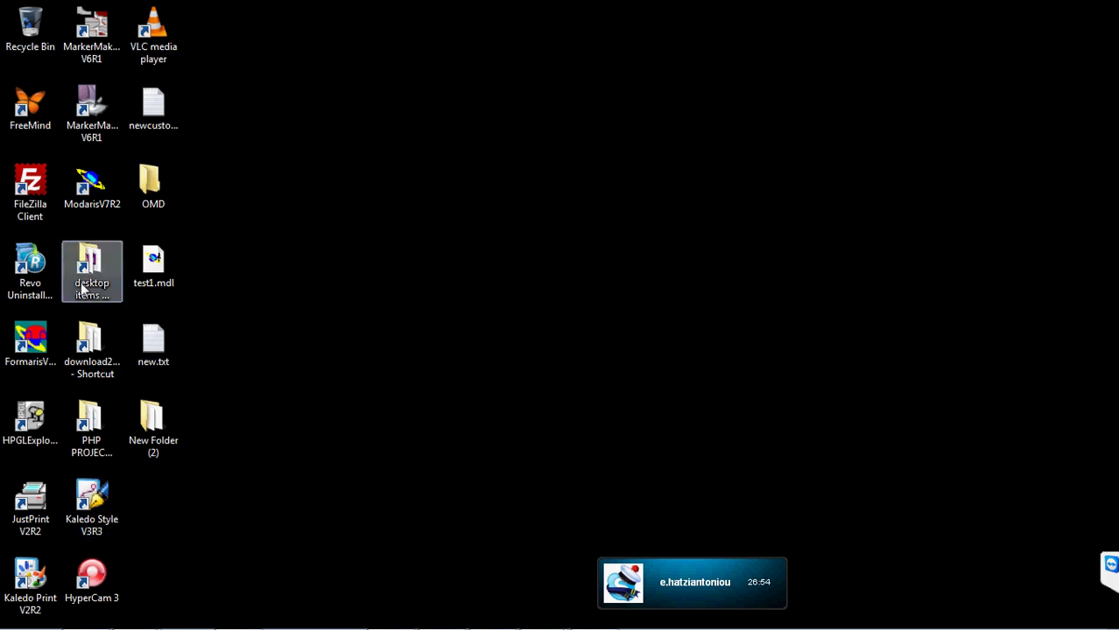
pyautogui.click(91, 179)
pyautogui.doubleClick(91, 179)
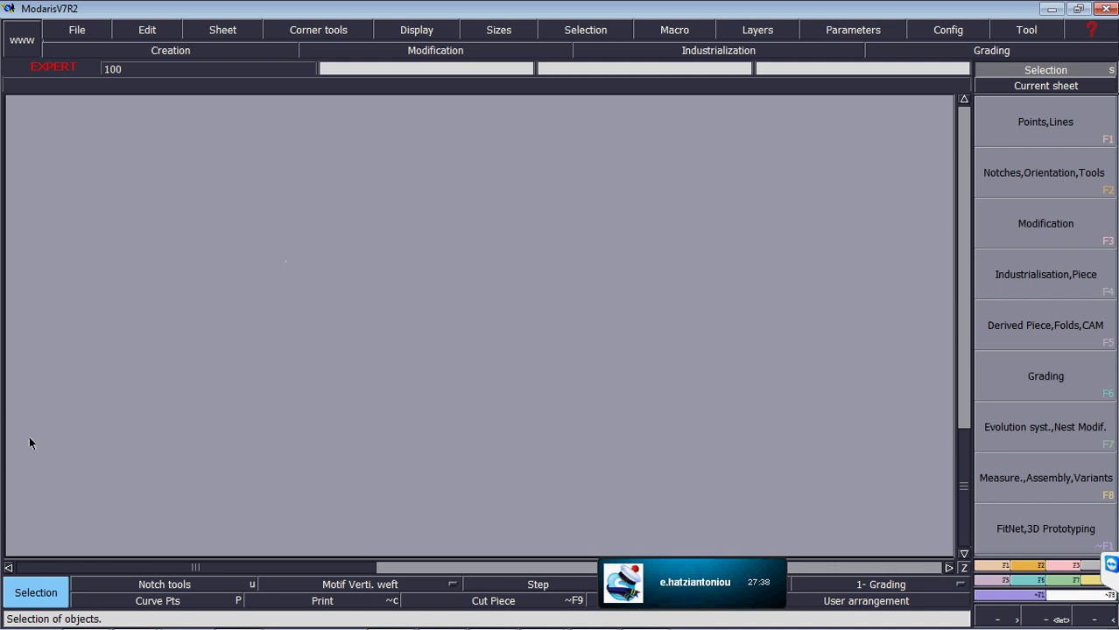
# - From the Start menu, go through Default Programs to Programs and Features
pyautogui.moveTo(560, 626)
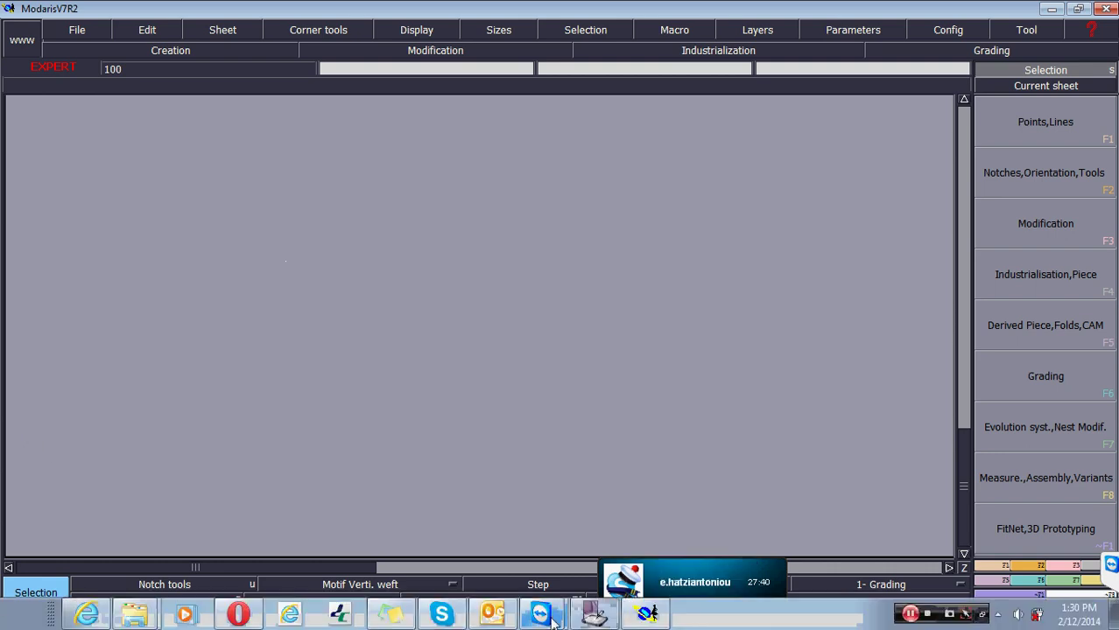
pyautogui.press('super')
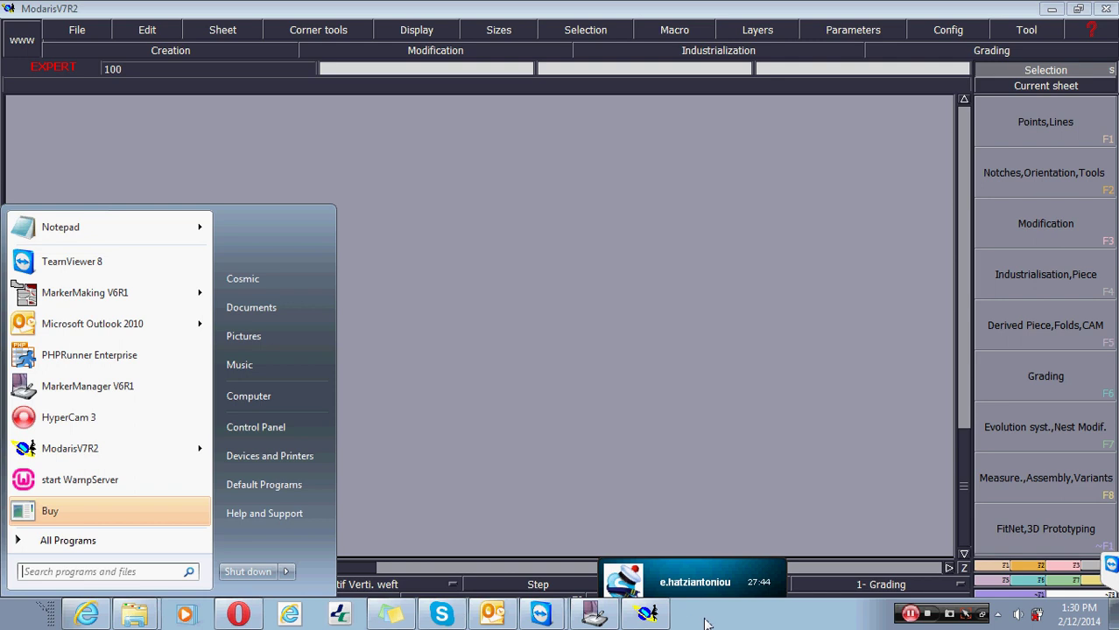
pyautogui.press('Escape')
pyautogui.press('super')
pyautogui.click(280, 484)
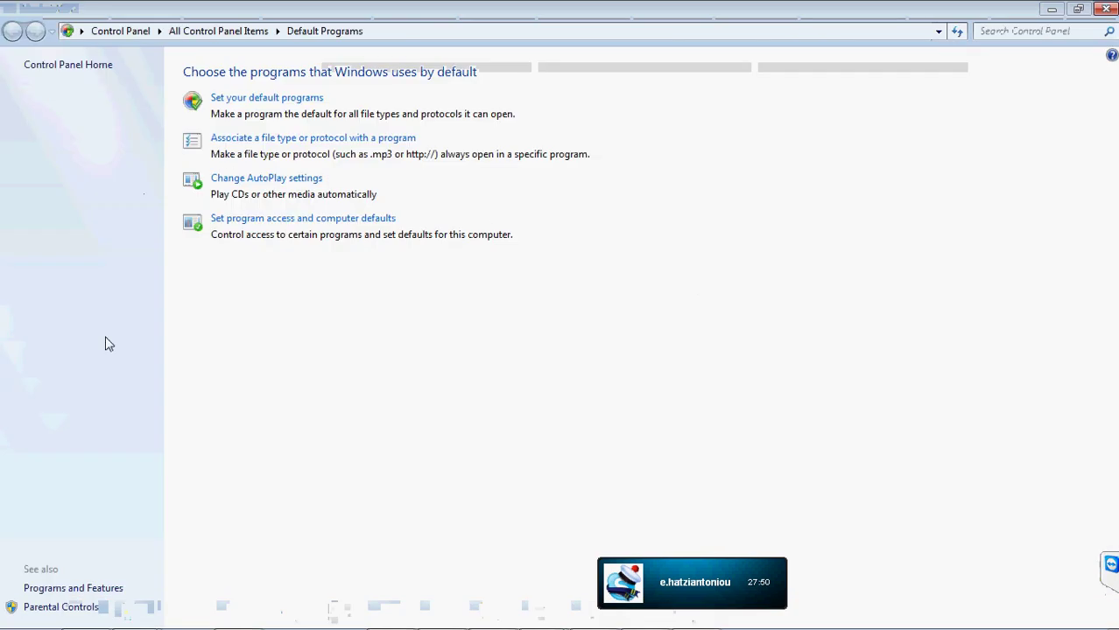
pyautogui.click(117, 590)
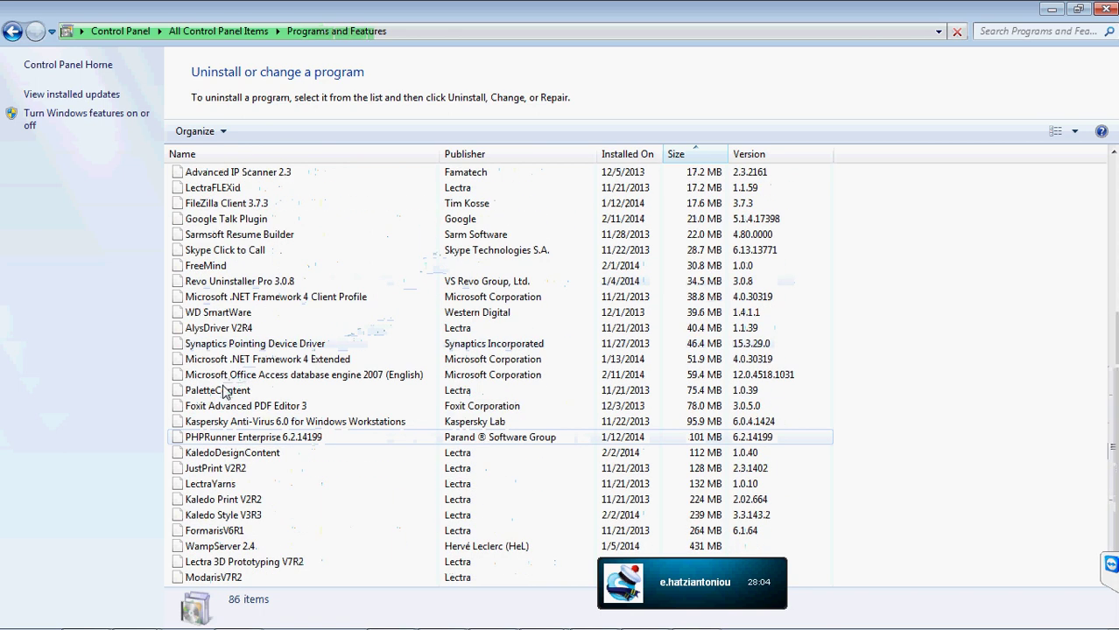
# - Review details of LectraYarns, ModarisV7R2 Content Library and FormarisV6R1 in the installed programs list
pyautogui.scroll(-6, 234, 415)
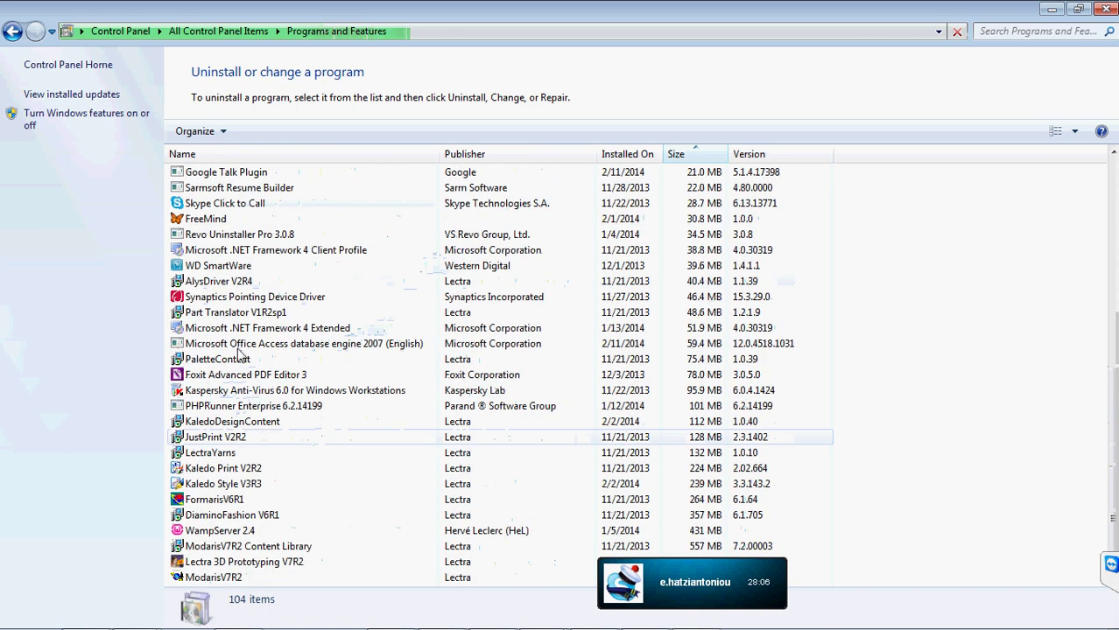
pyautogui.click(241, 346)
pyautogui.press('m')
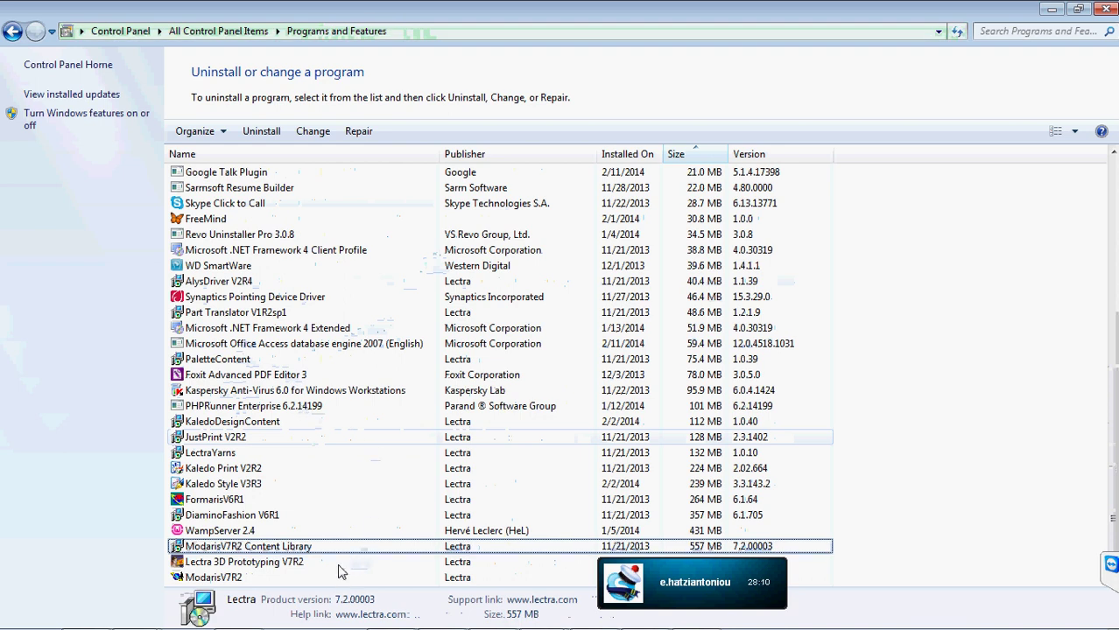
pyautogui.click(387, 455)
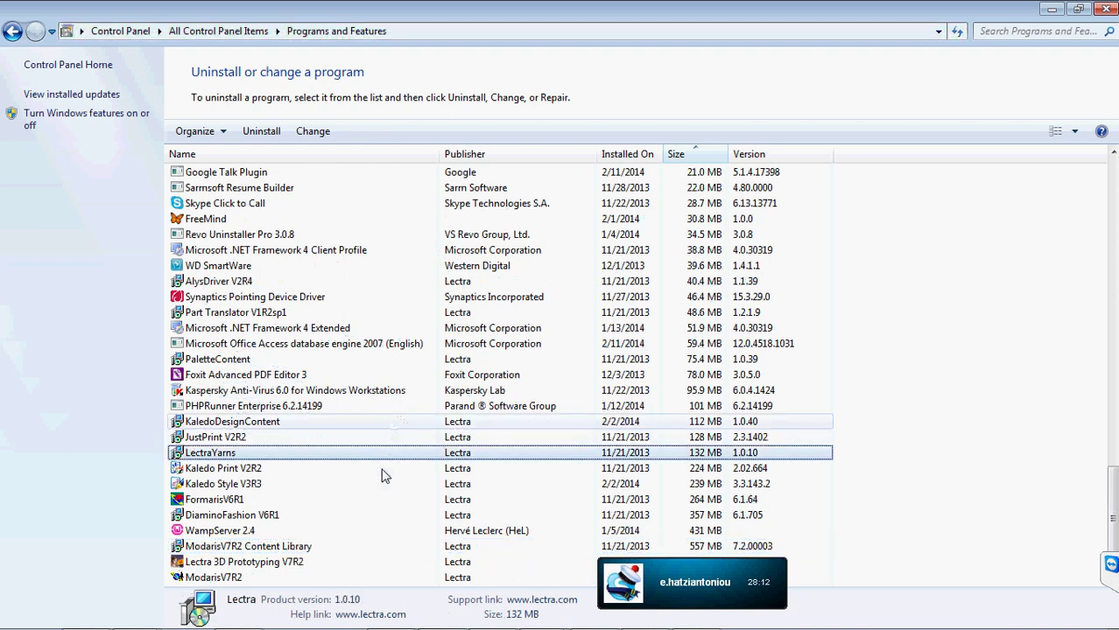
pyautogui.scroll(1, 487, 487)
pyautogui.scroll(-1, 455, 496)
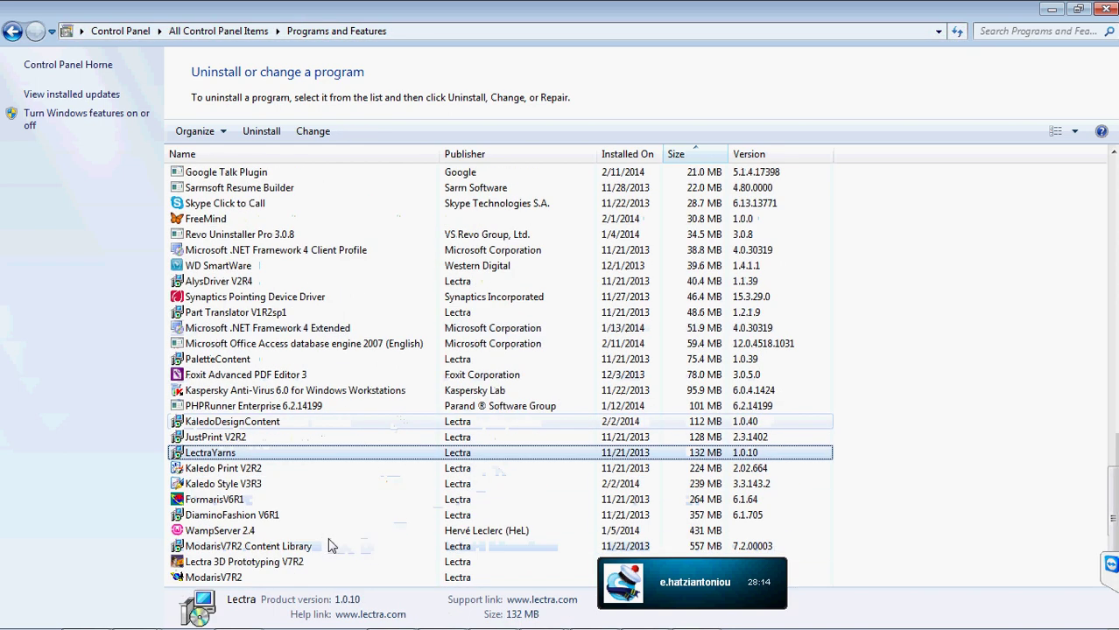
pyautogui.click(304, 544)
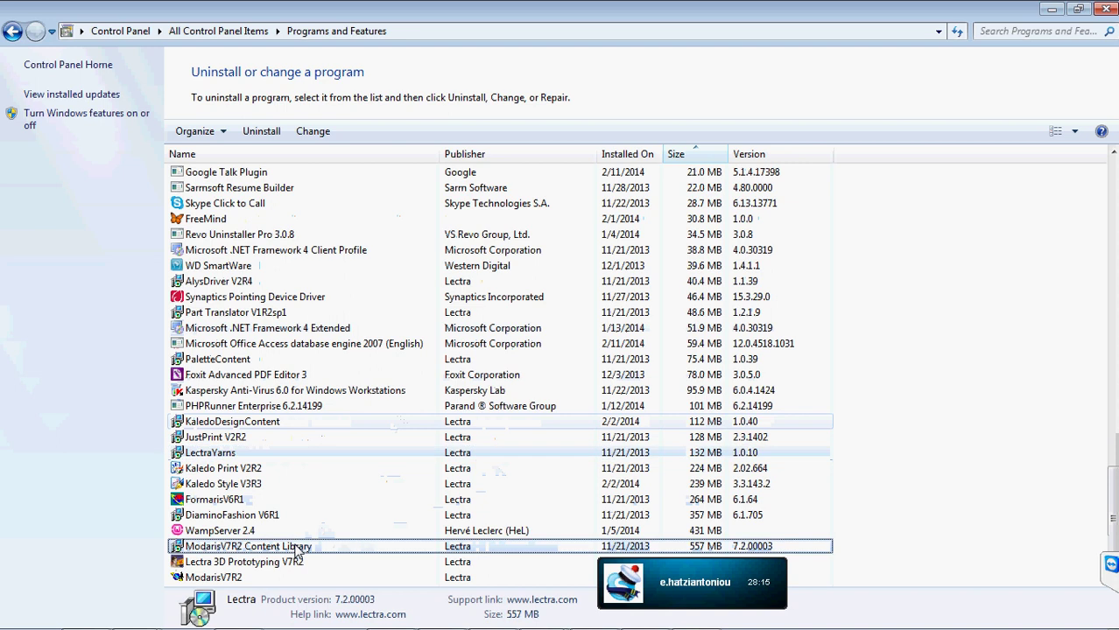
pyautogui.click(378, 501)
# - Step through the M-named programs to check Modaservice's details, then close Programs and Features
pyautogui.press('m')
pyautogui.press('m')
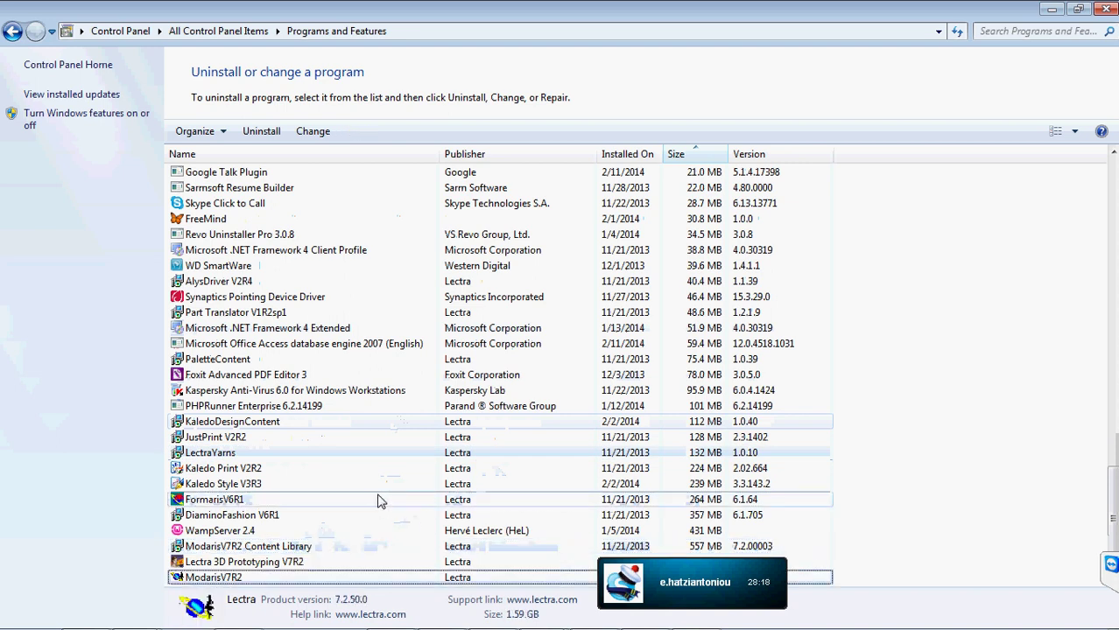
pyautogui.press('m')
pyautogui.press('m')
pyautogui.press('m')
pyautogui.press('m')
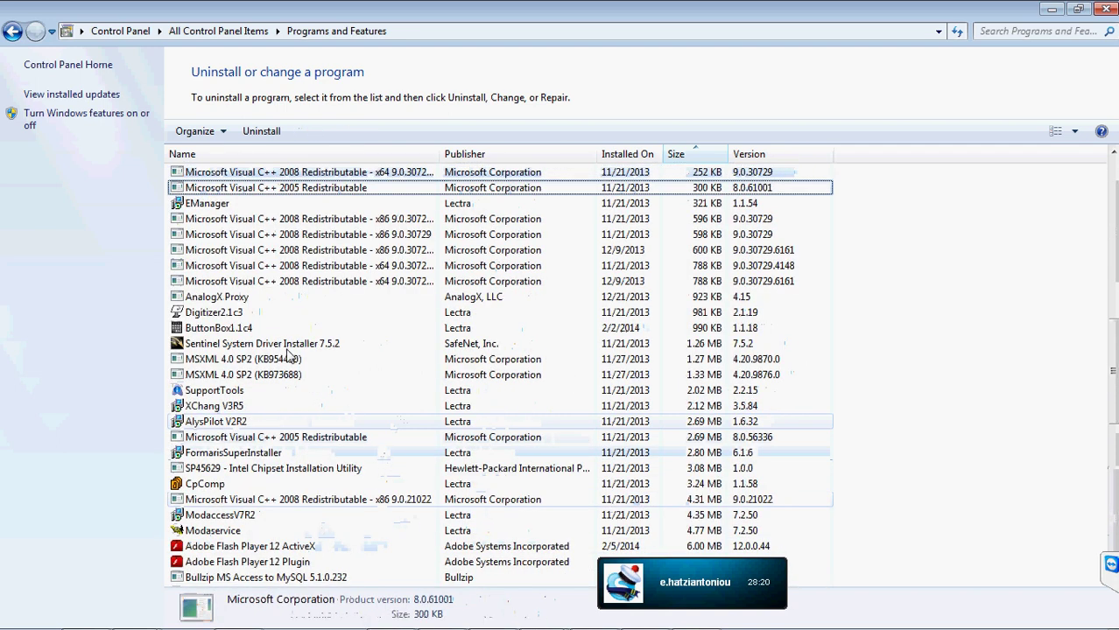
pyautogui.press('m')
pyautogui.press('m')
pyautogui.press('m')
pyautogui.press('m')
pyautogui.press('m')
pyautogui.press('m')
pyautogui.press('m')
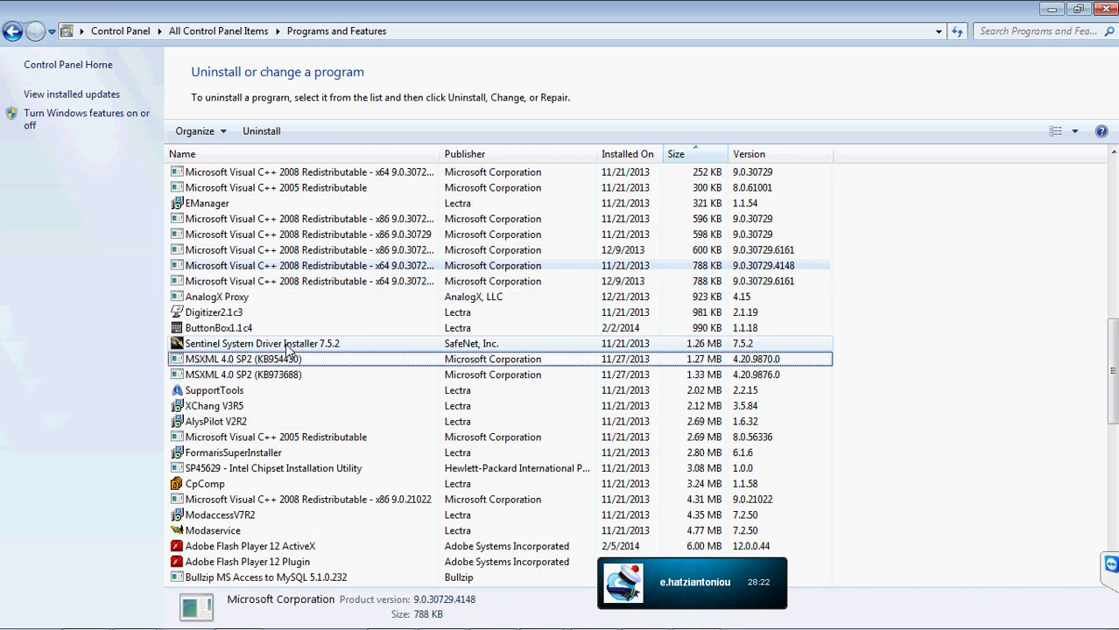
pyautogui.press('m')
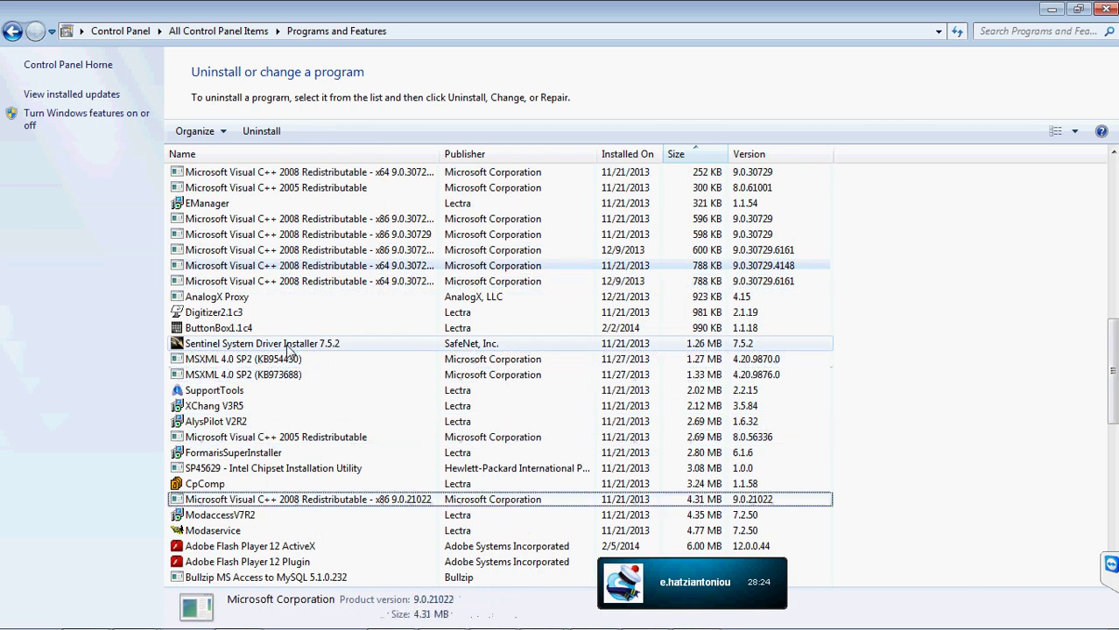
pyautogui.click(246, 532)
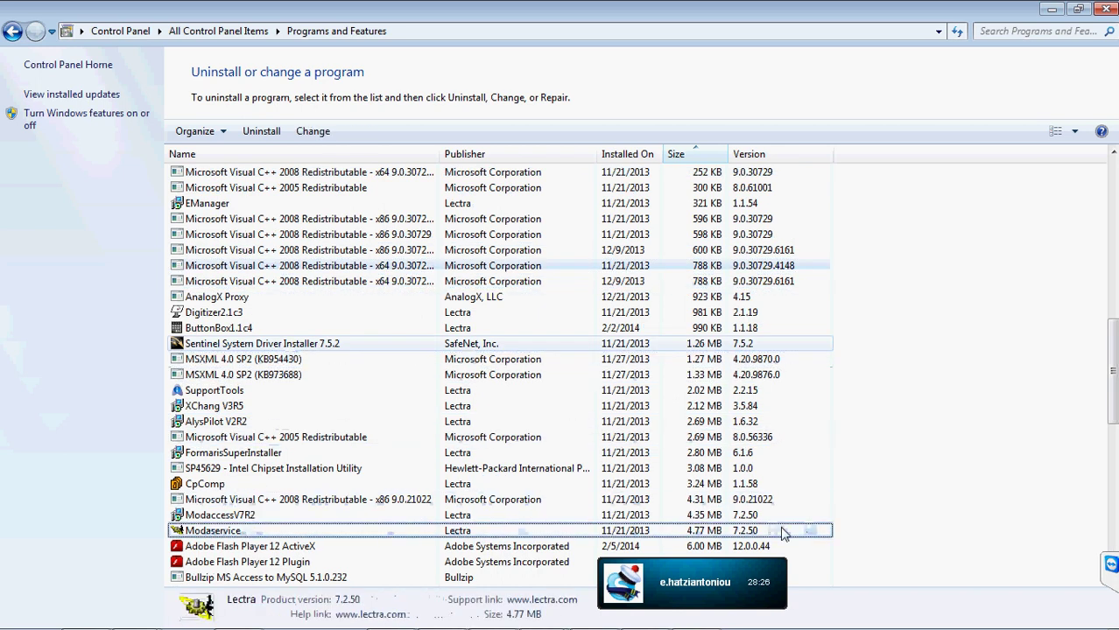
pyautogui.click(1106, 8)
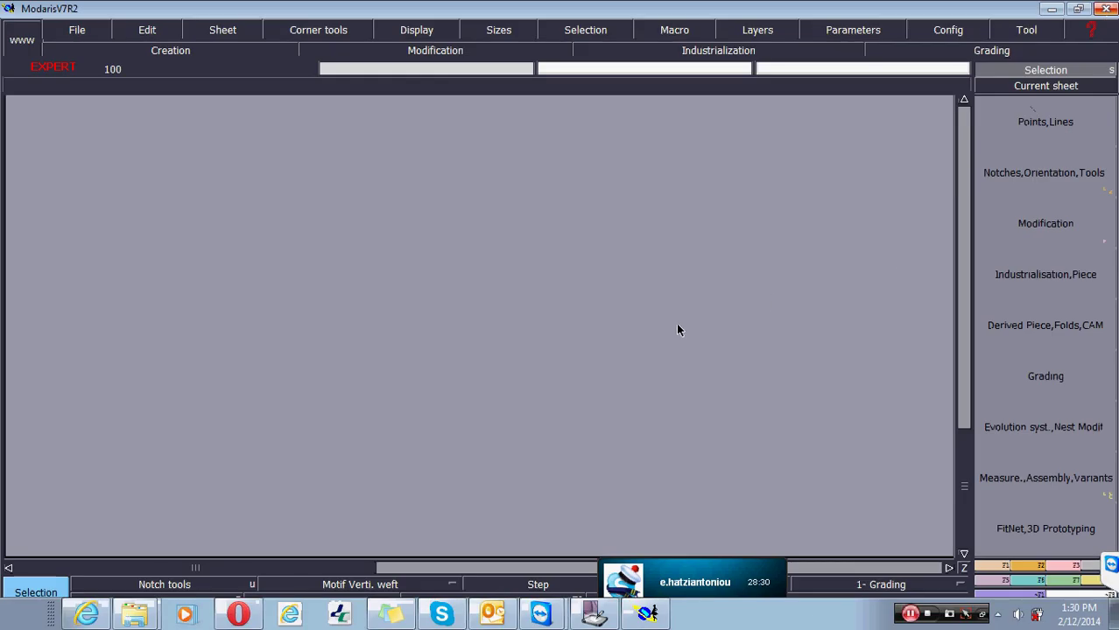
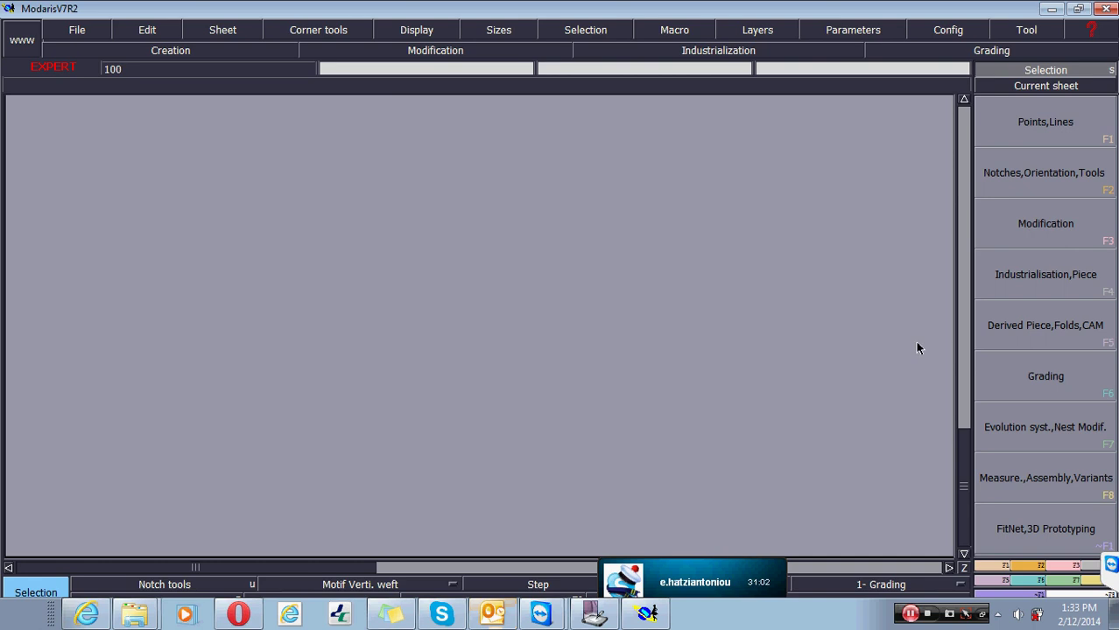
# - Minimize the Modaris V7R2 window to reveal the desktop with test1.mdl
pyautogui.click(1051, 9)
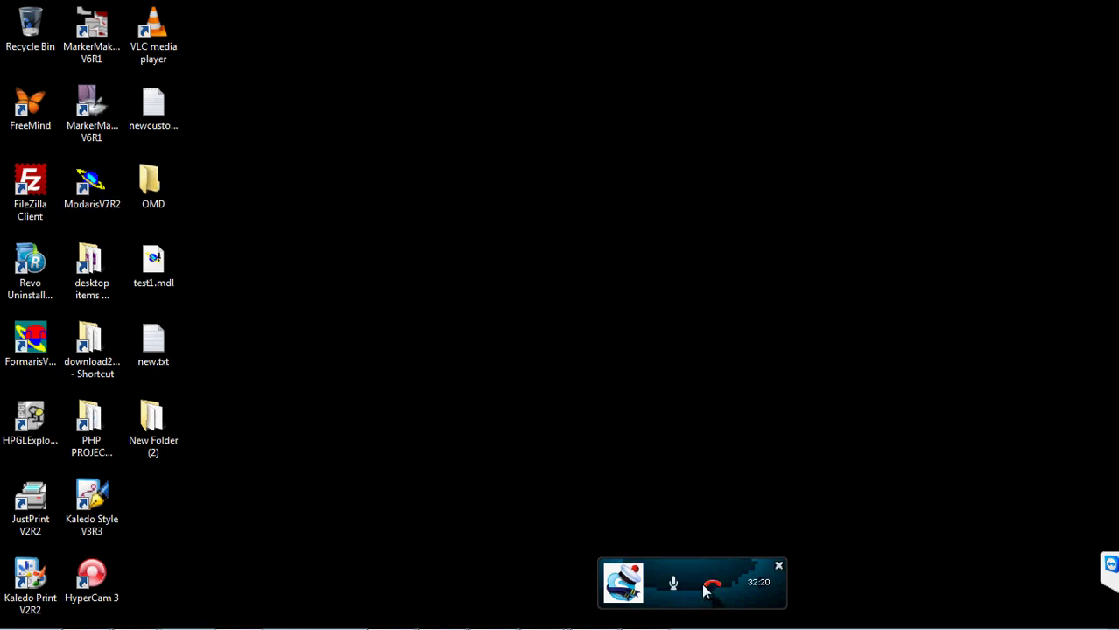
# - Move the call panel aside and restore MarkerManager showing marker ZEFK88NBRB88
pyautogui.moveTo(702, 576); pyautogui.dragTo(805, 615)
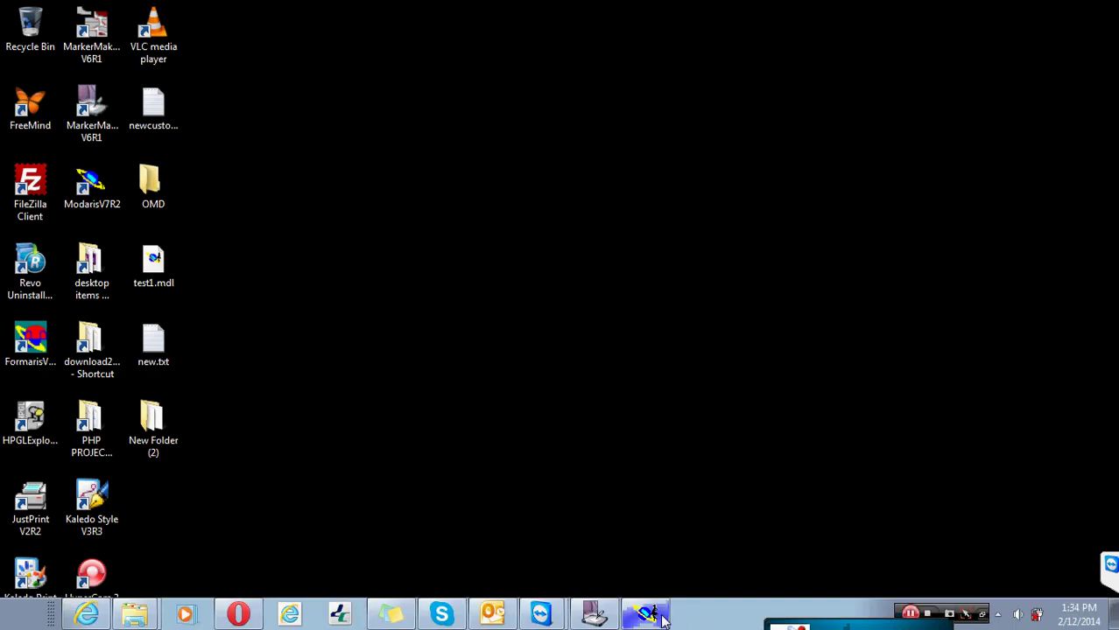
pyautogui.click(598, 613)
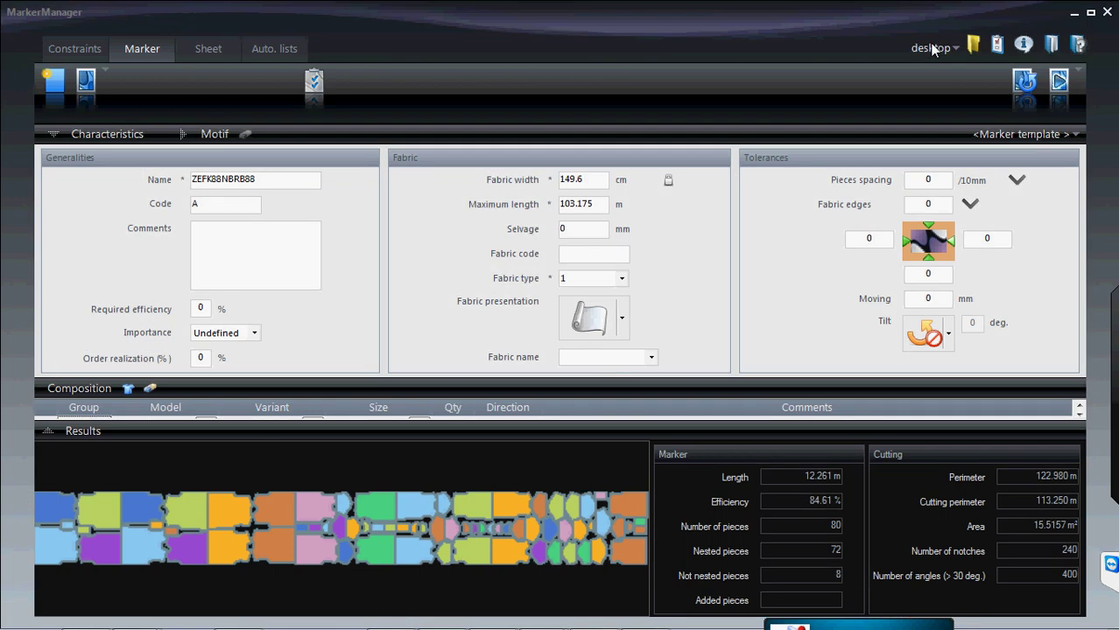
pyautogui.click(977, 44)
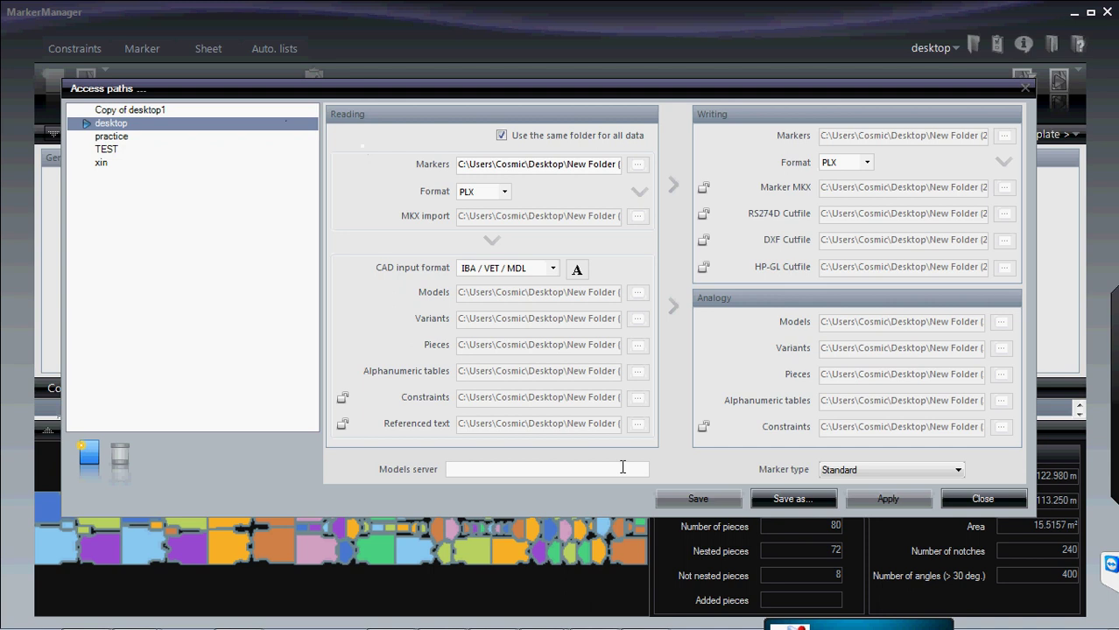
pyautogui.click(119, 140)
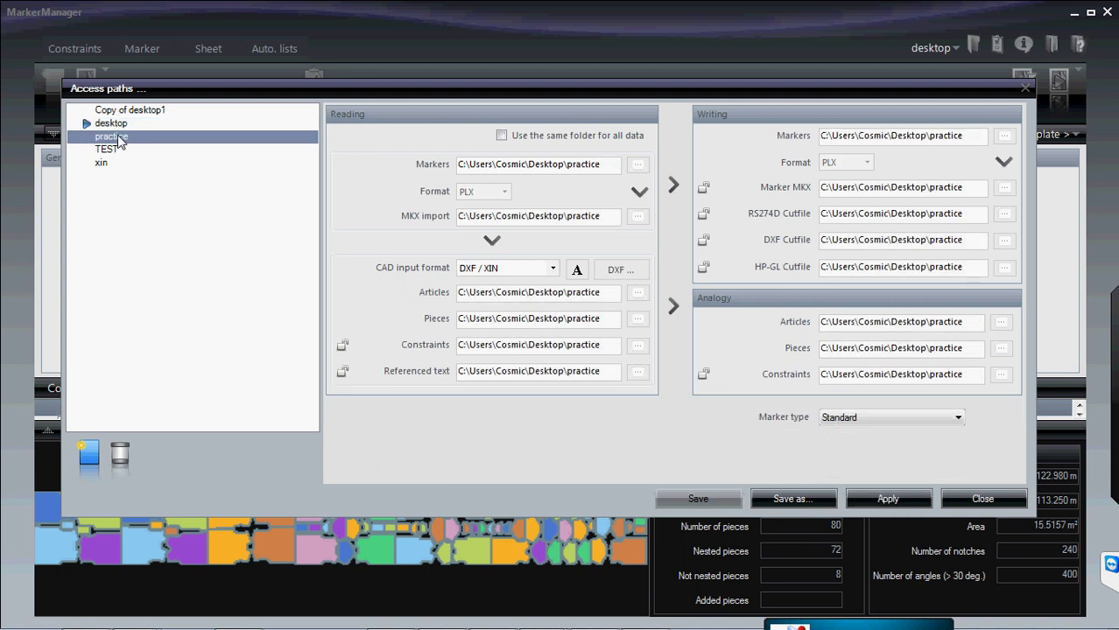
pyautogui.click(872, 503)
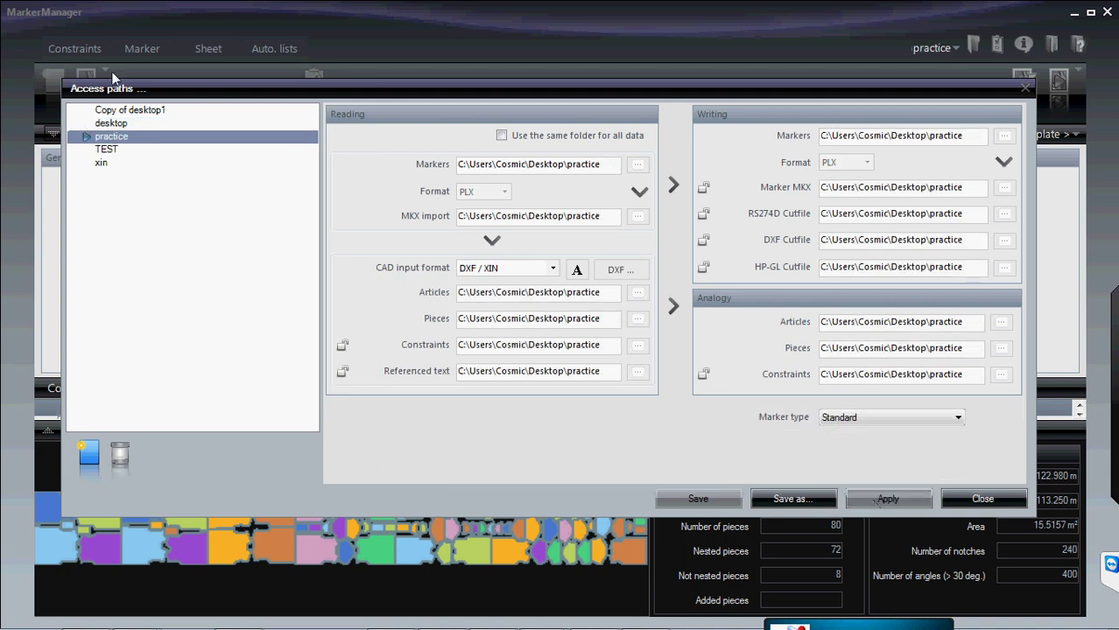
pyautogui.click(122, 126)
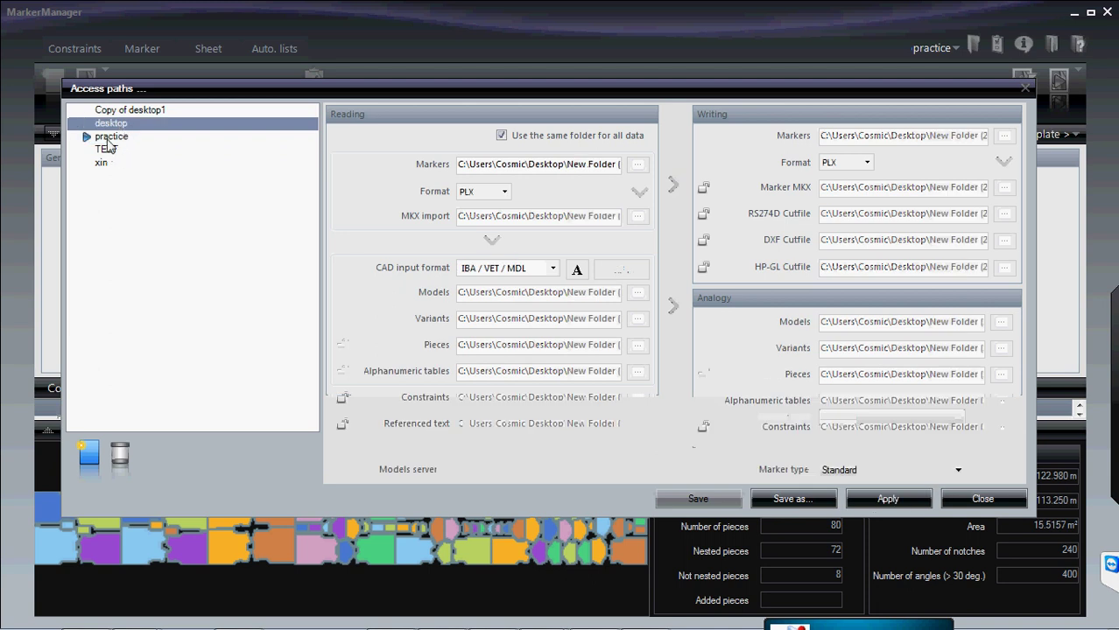
pyautogui.click(109, 138)
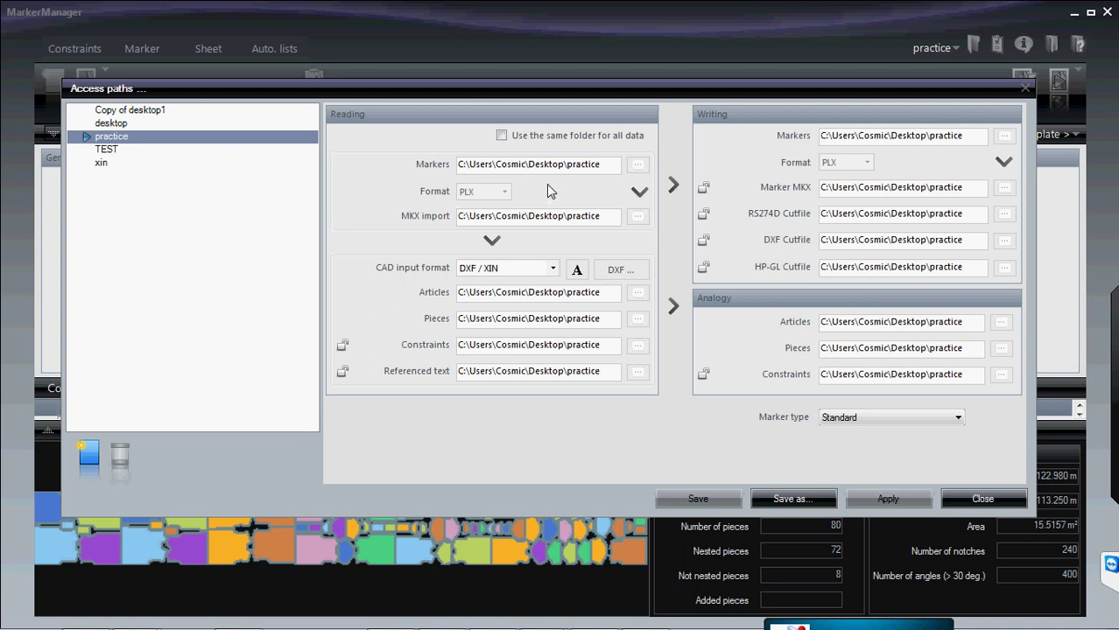
pyautogui.click(602, 172)
pyautogui.click(124, 124)
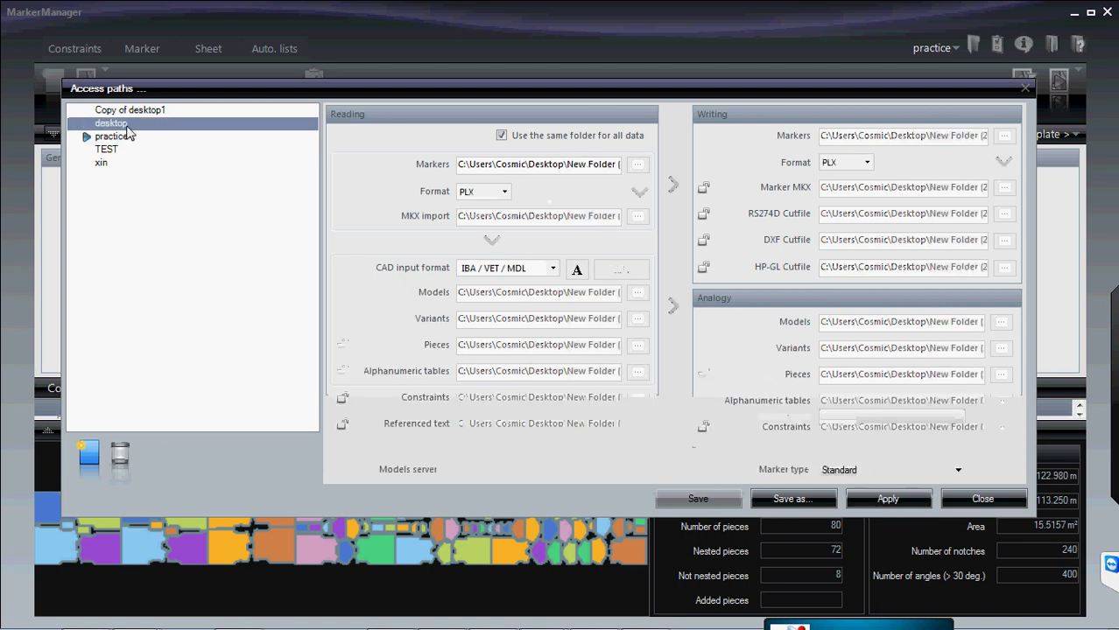
pyautogui.click(888, 498)
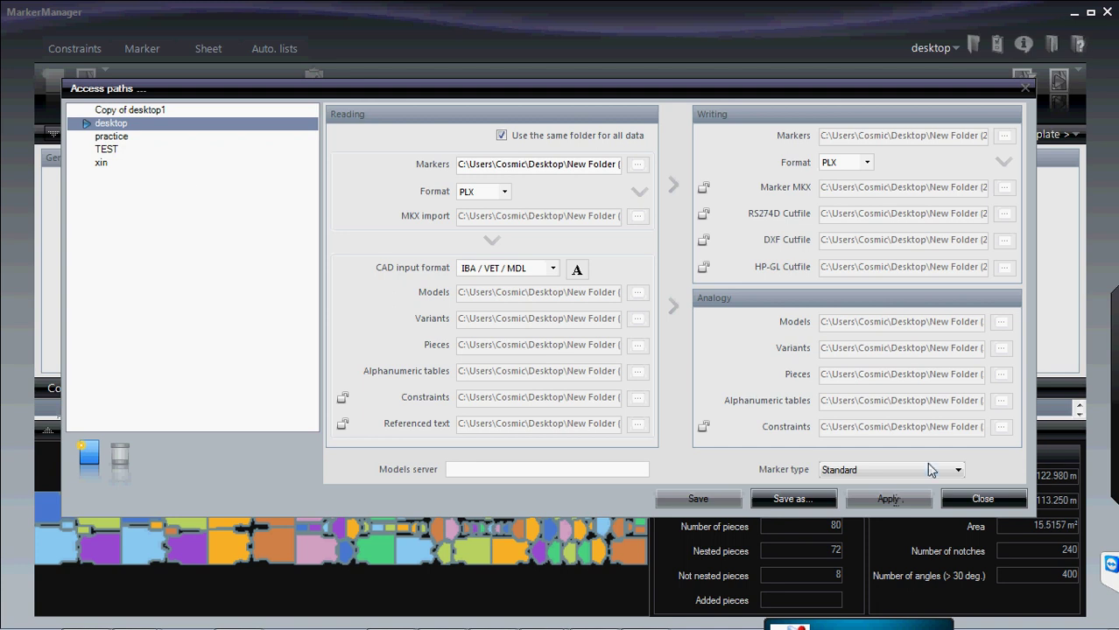
pyautogui.click(981, 498)
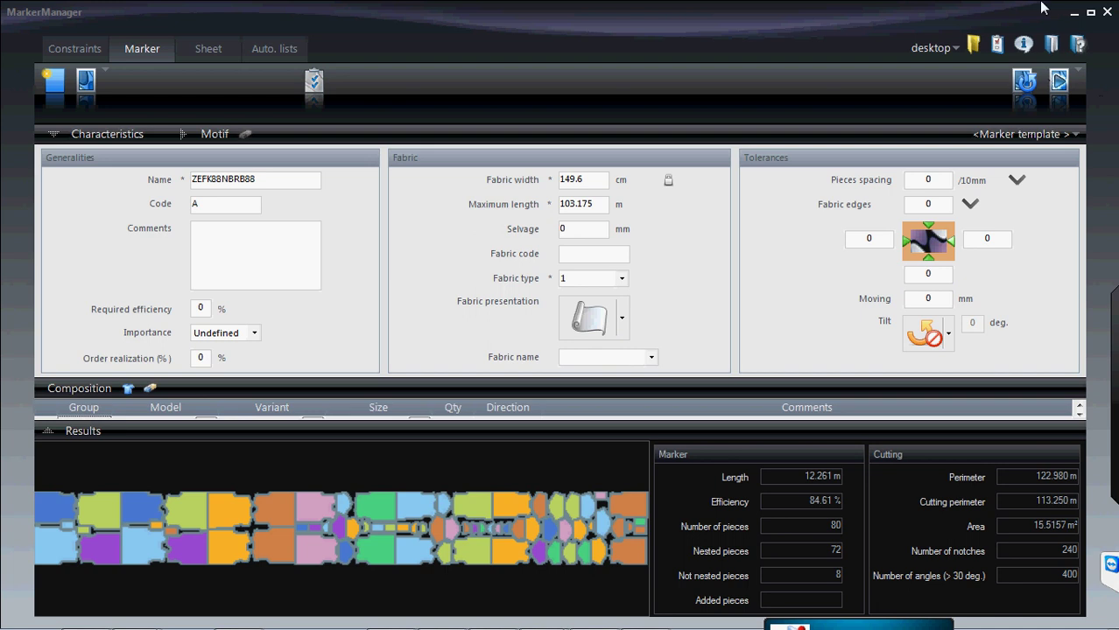
pyautogui.click(996, 45)
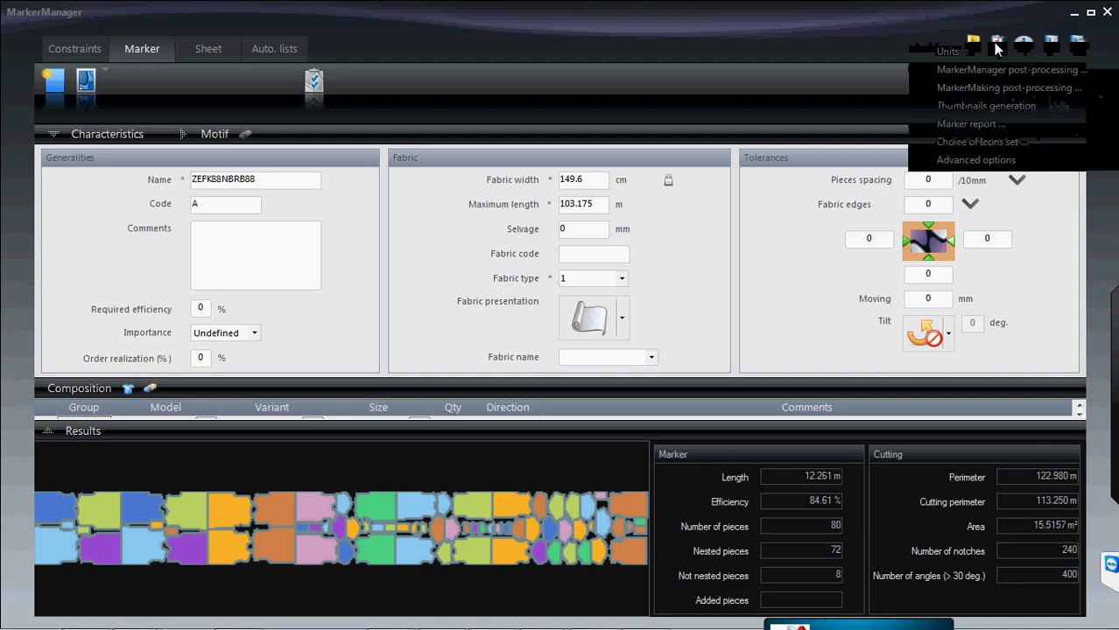
pyautogui.click(950, 52)
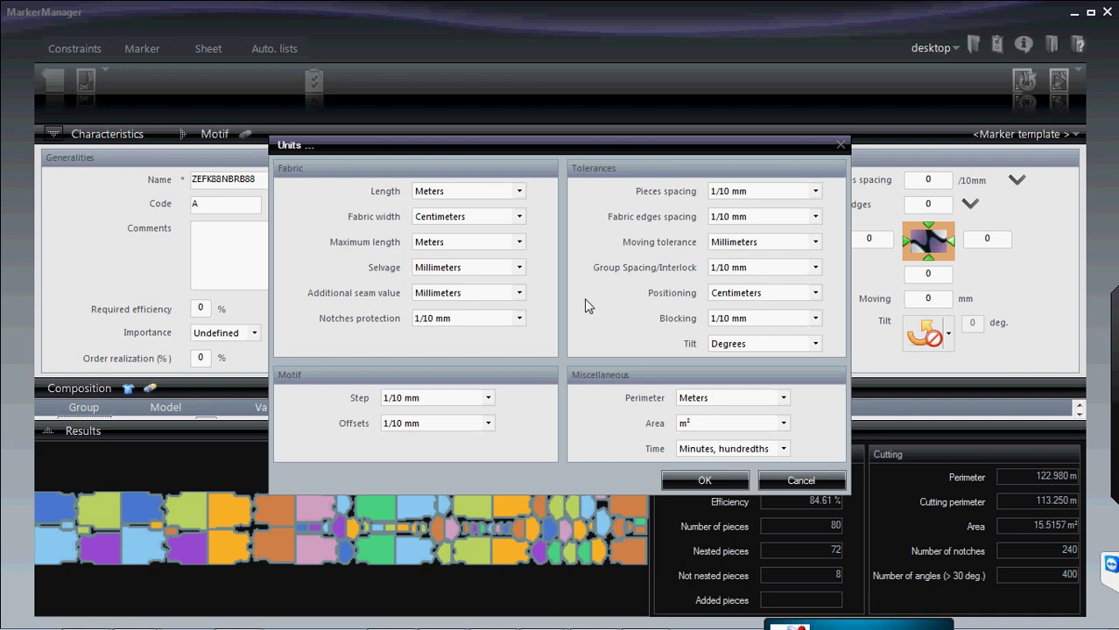
pyautogui.click(519, 192)
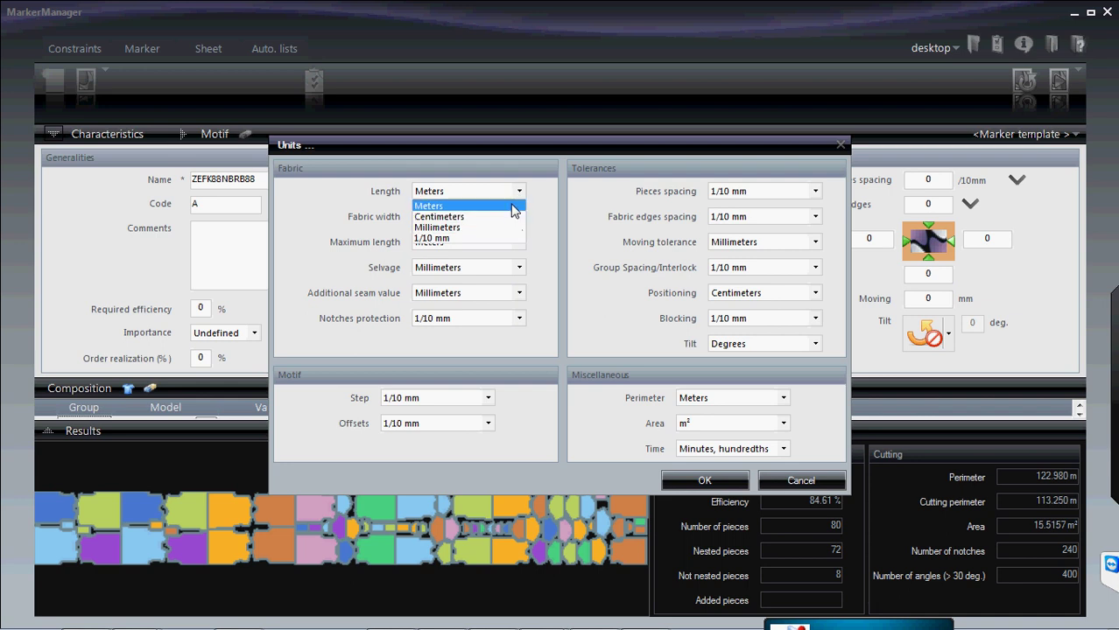
pyautogui.click(514, 206)
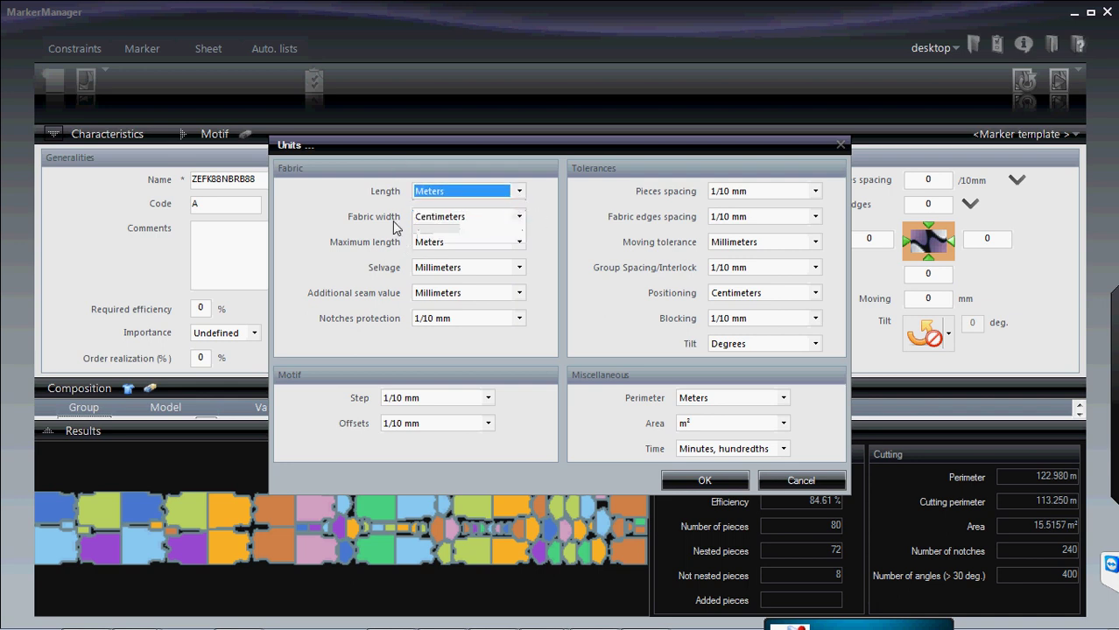
pyautogui.click(526, 226)
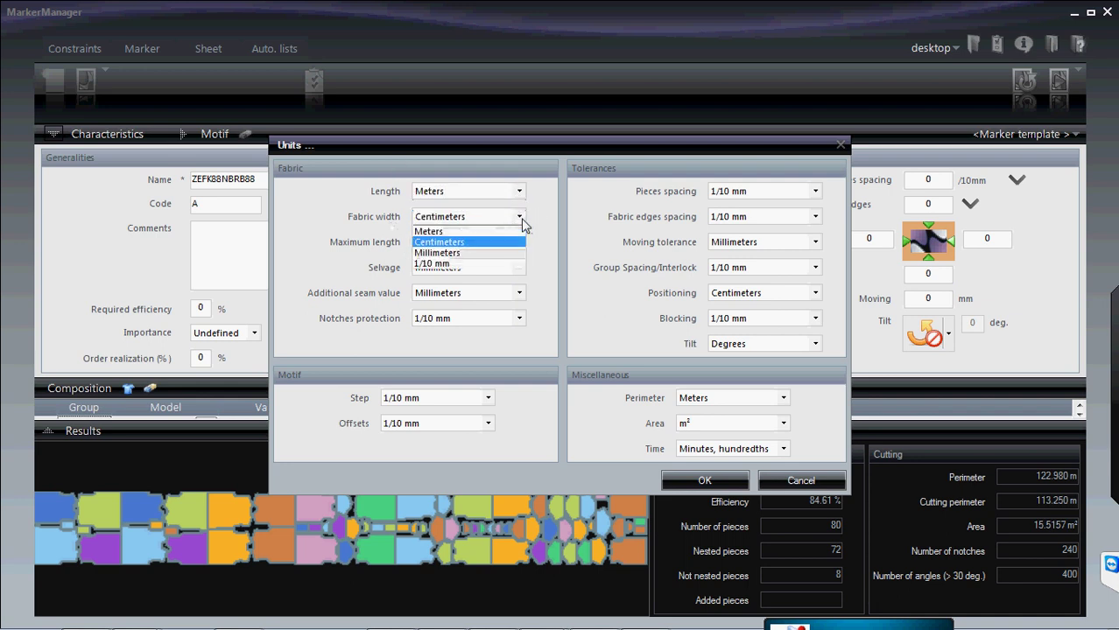
pyautogui.click(501, 245)
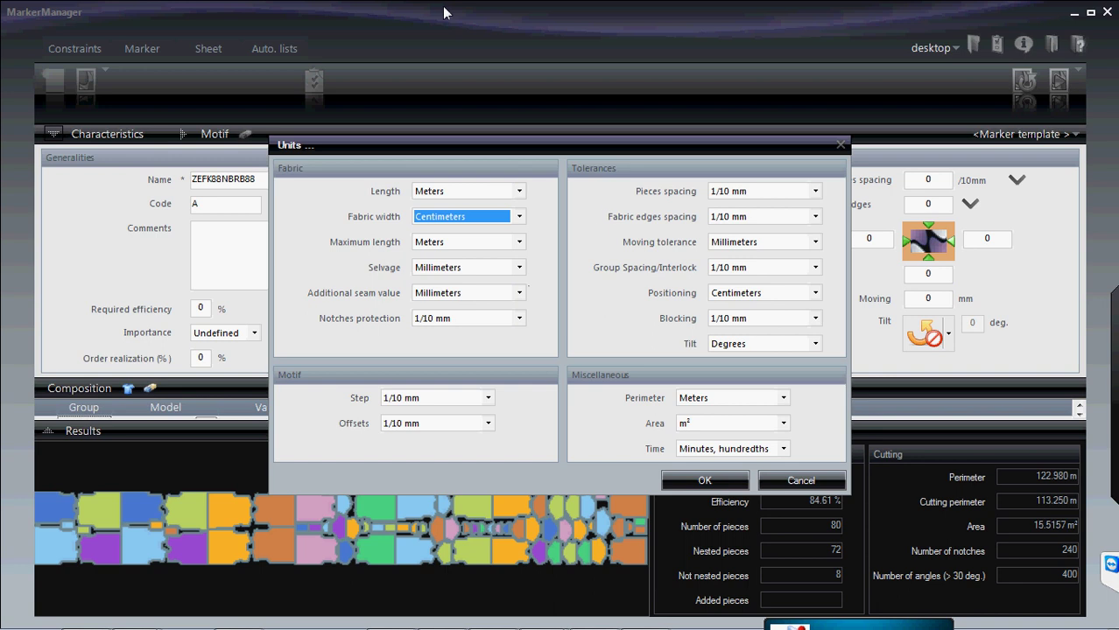
pyautogui.click(518, 269)
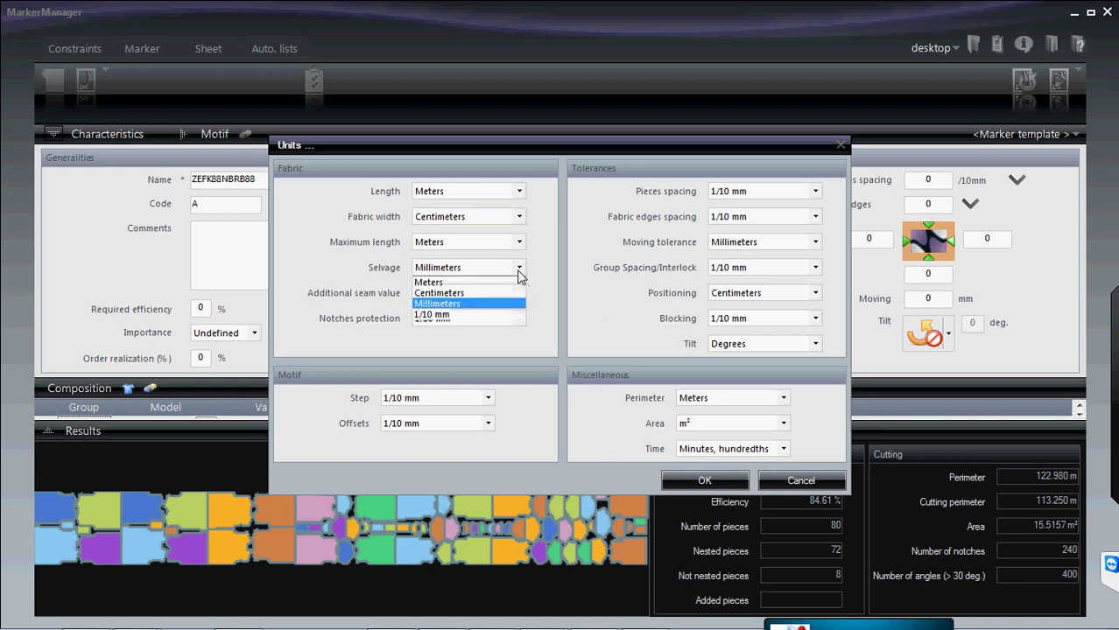
pyautogui.click(518, 270)
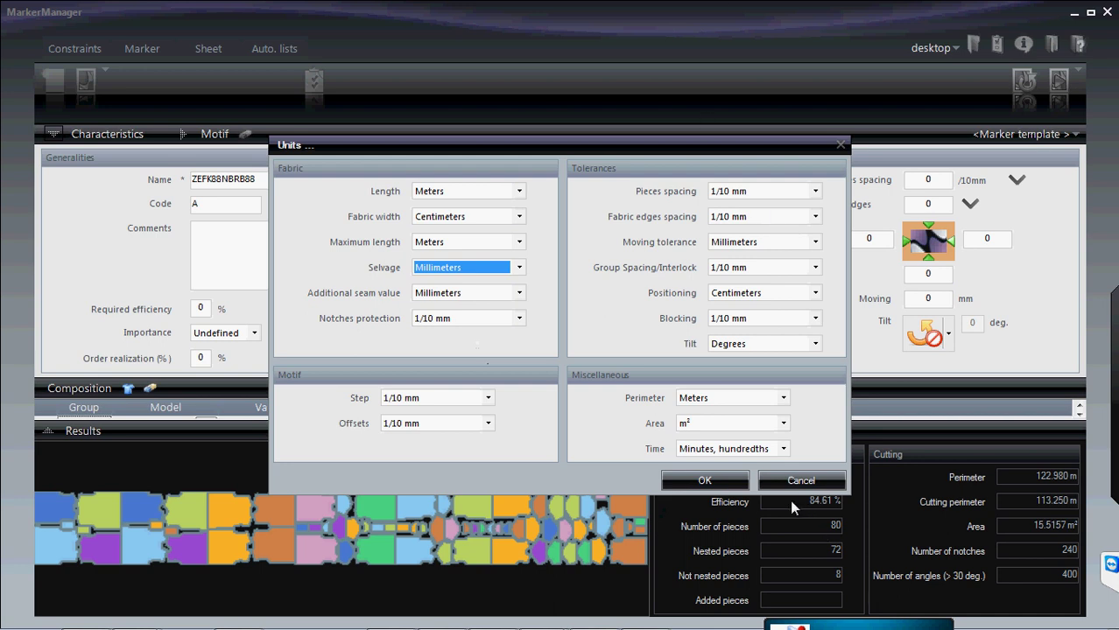
pyautogui.click(727, 487)
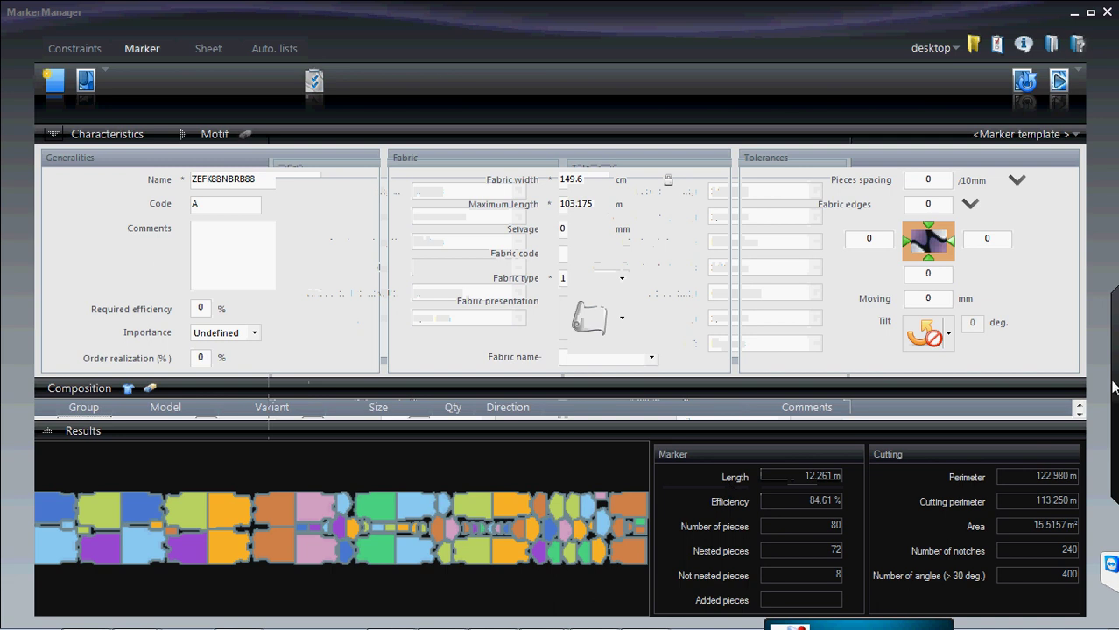
pyautogui.click(997, 44)
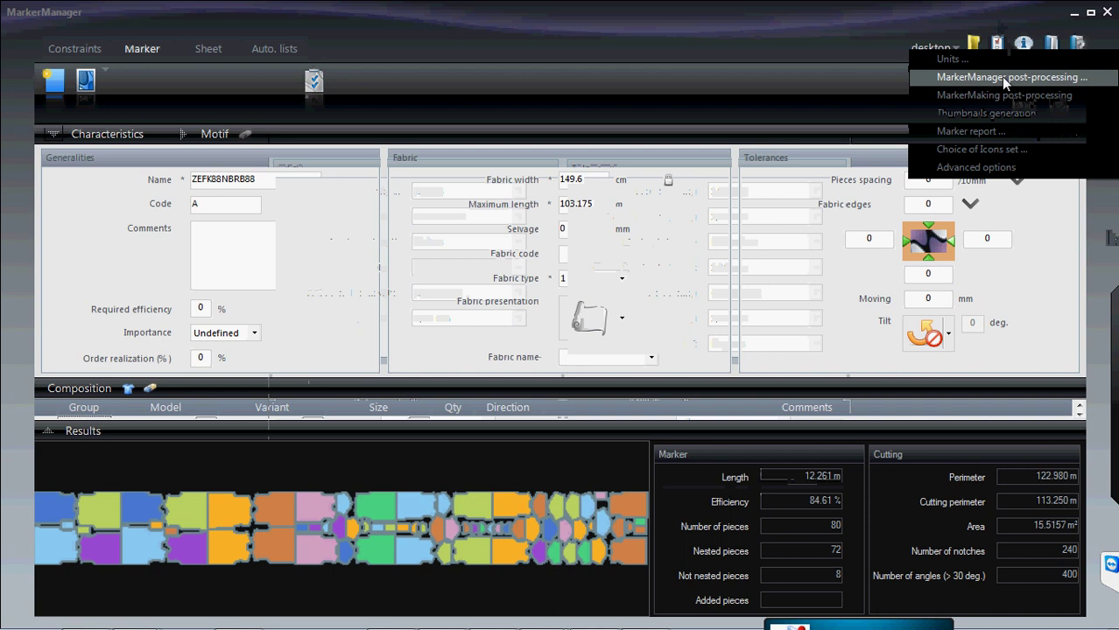
pyautogui.click(1000, 78)
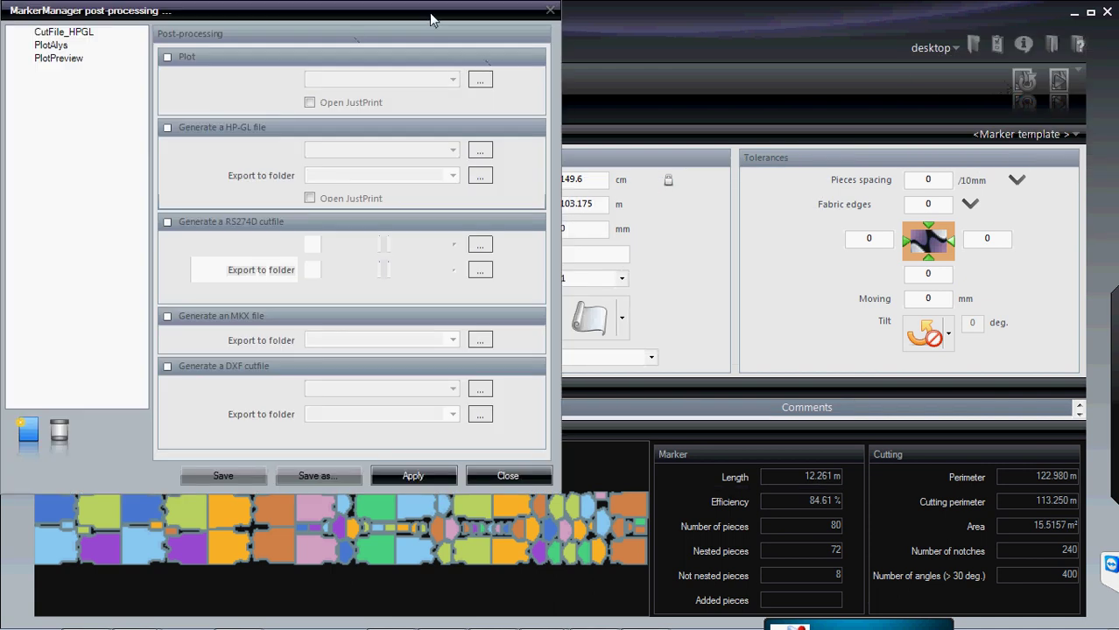
pyautogui.moveTo(429, 12); pyautogui.dragTo(569, 47)
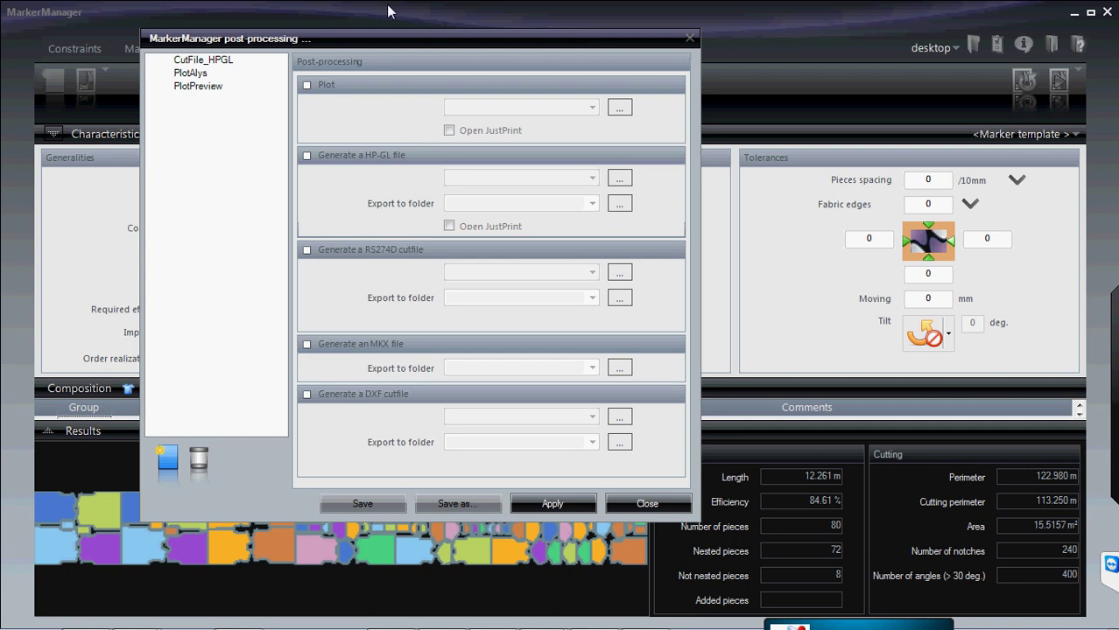
pyautogui.click(193, 61)
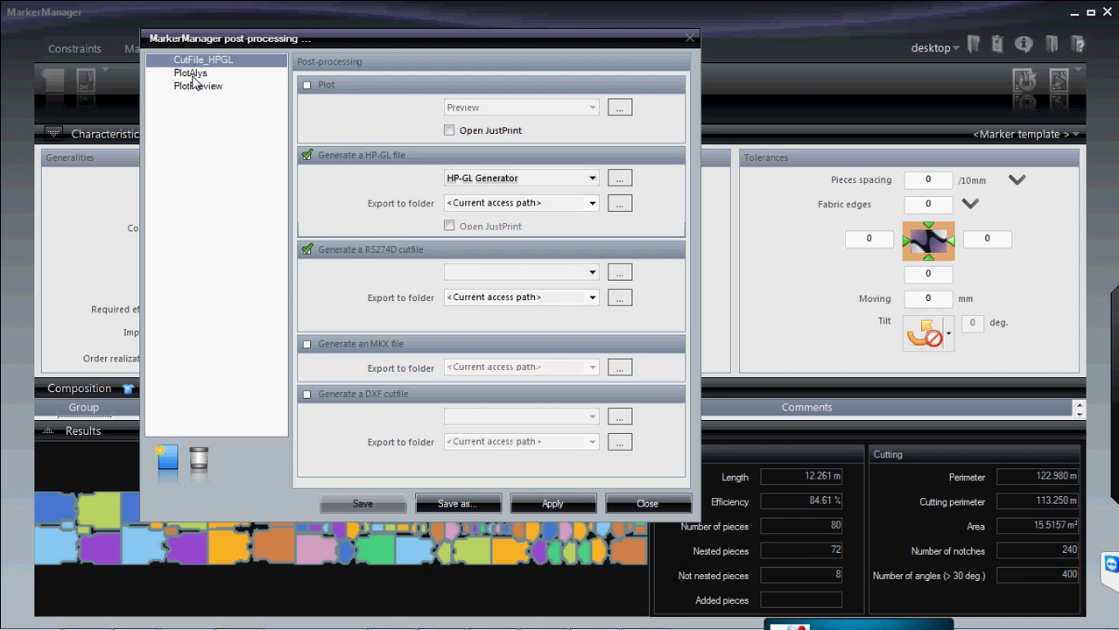
pyautogui.click(191, 74)
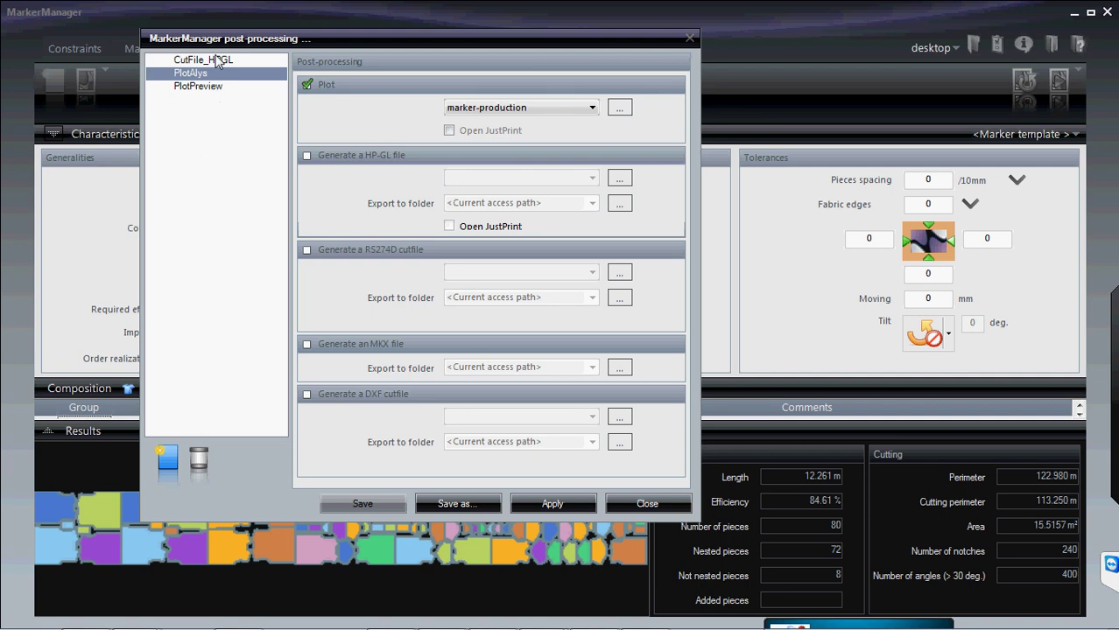
pyautogui.click(218, 64)
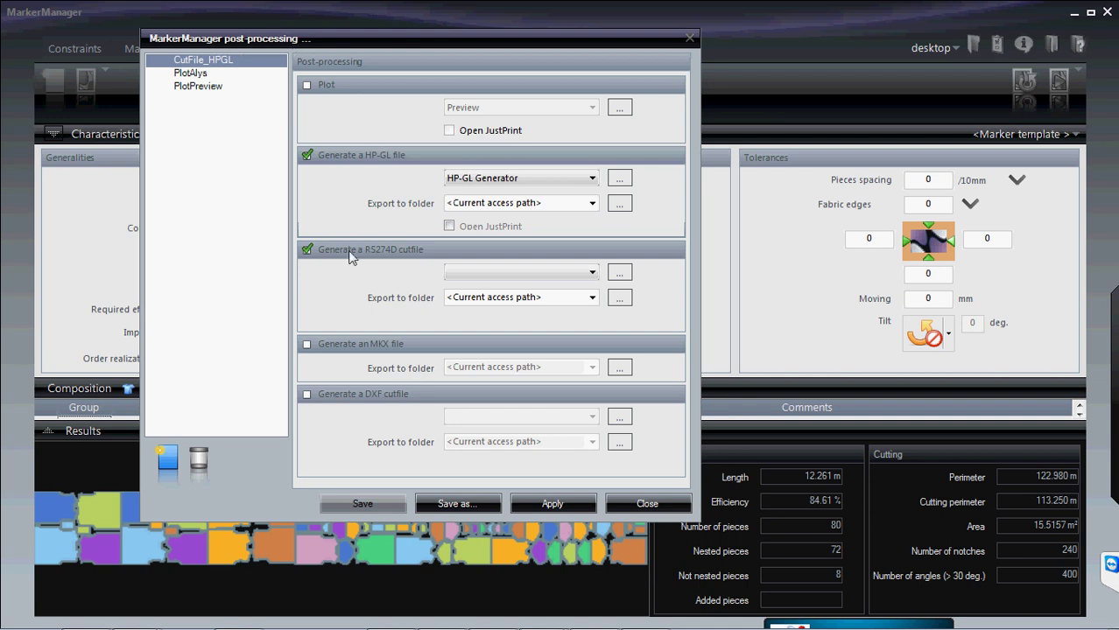
pyautogui.click(189, 76)
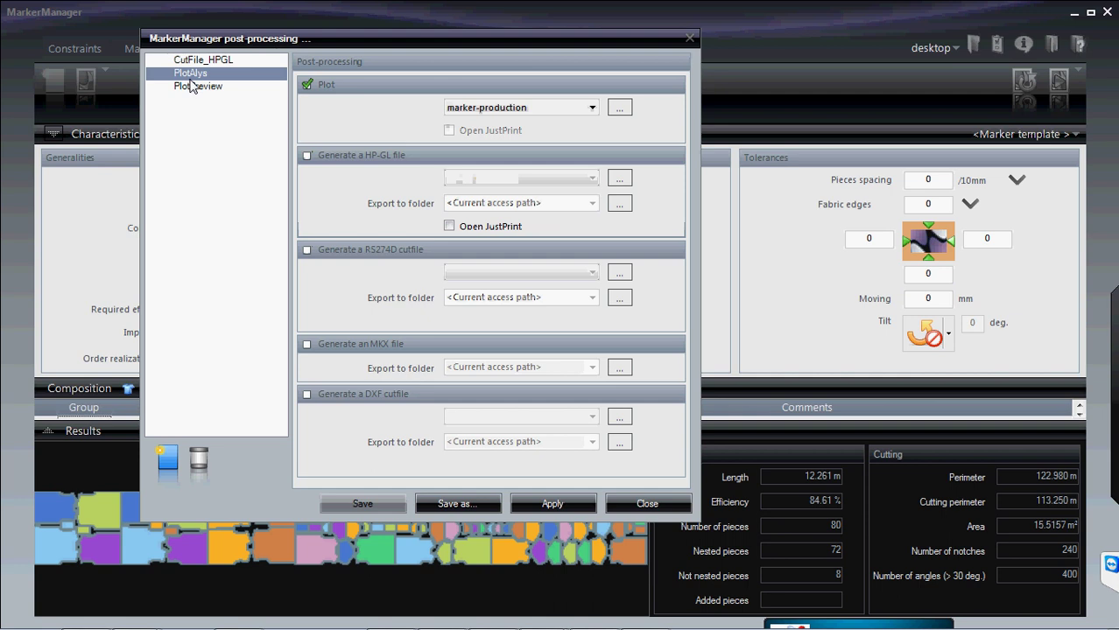
pyautogui.click(689, 40)
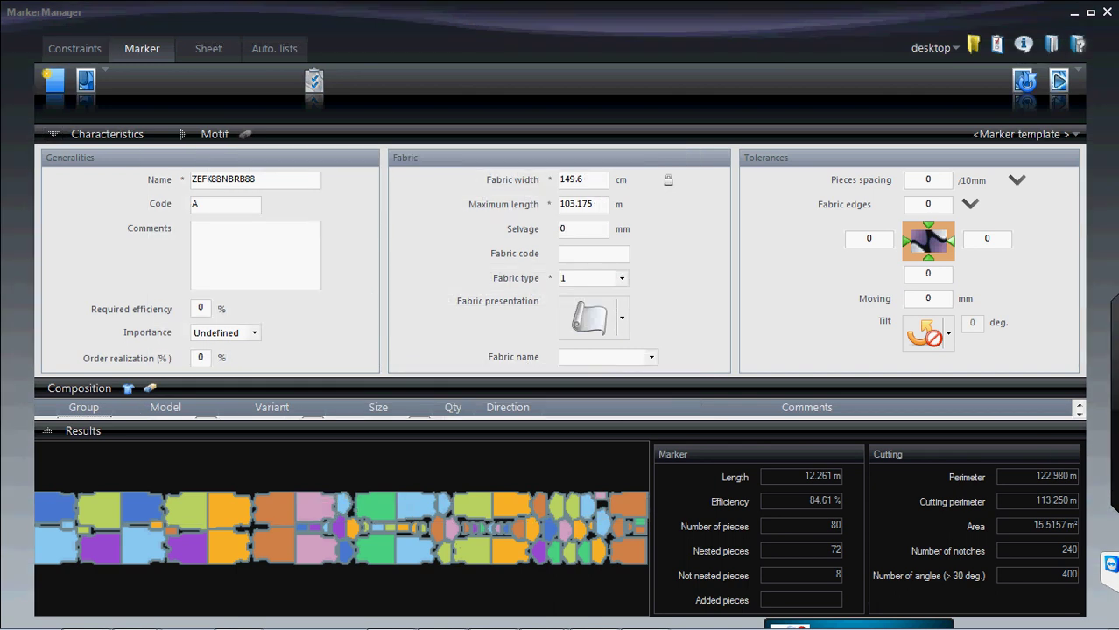
pyautogui.moveTo(1115, 478)
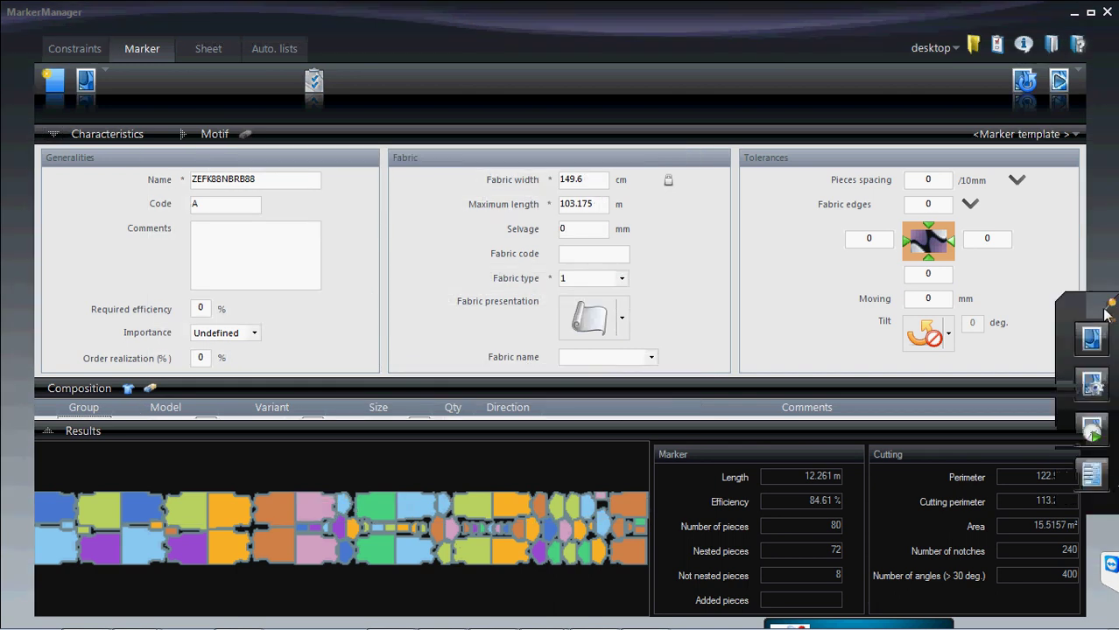
pyautogui.click(1093, 429)
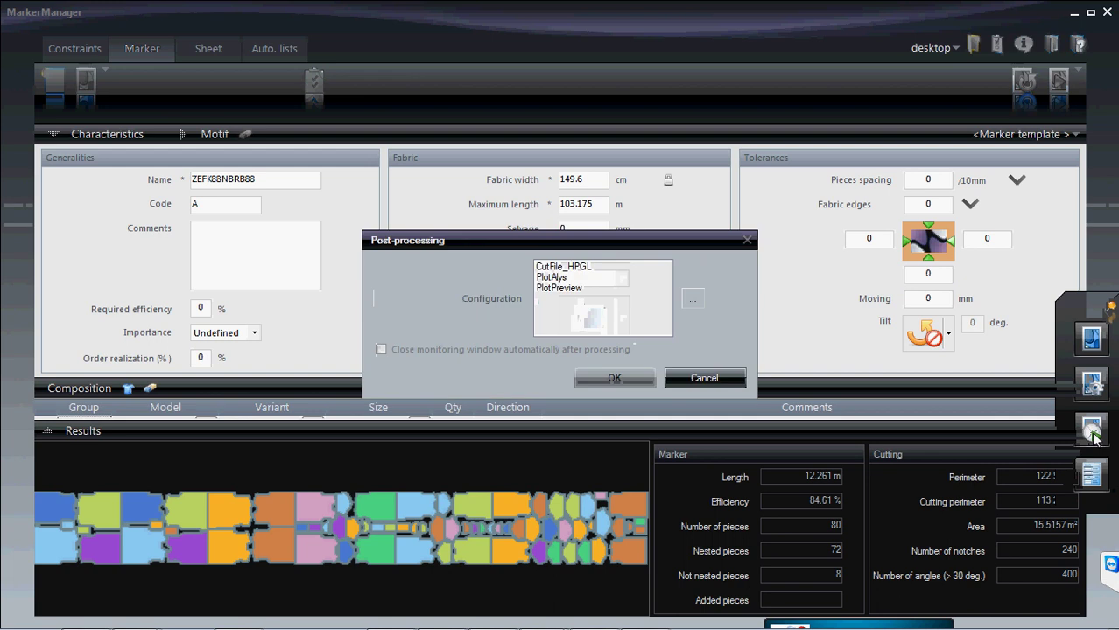
pyautogui.click(583, 267)
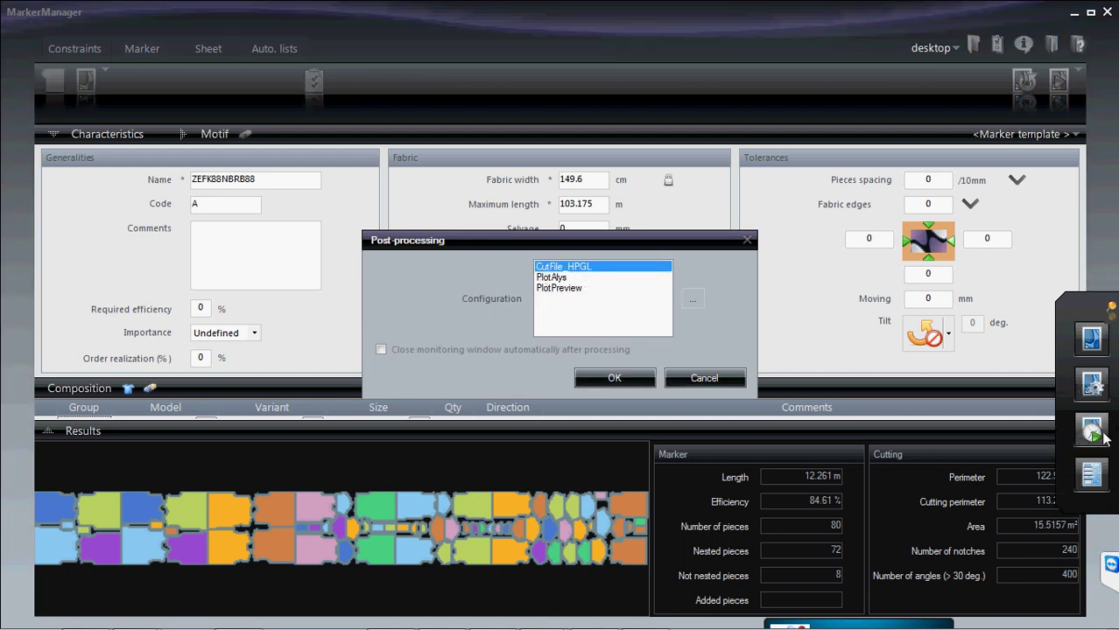
pyautogui.click(557, 278)
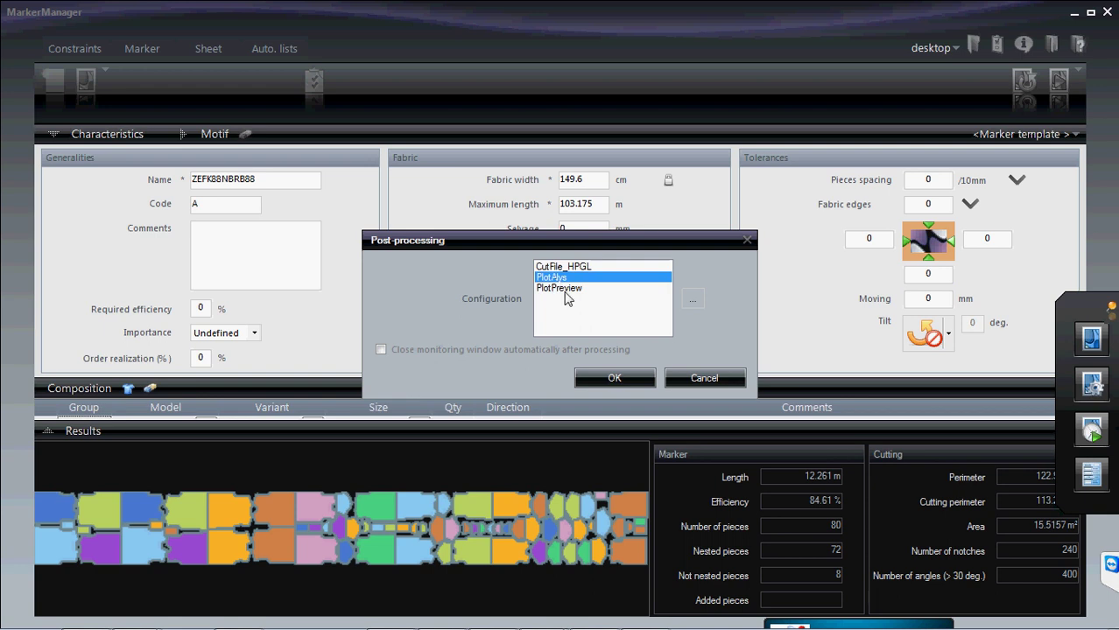
pyautogui.click(566, 289)
pyautogui.click(578, 268)
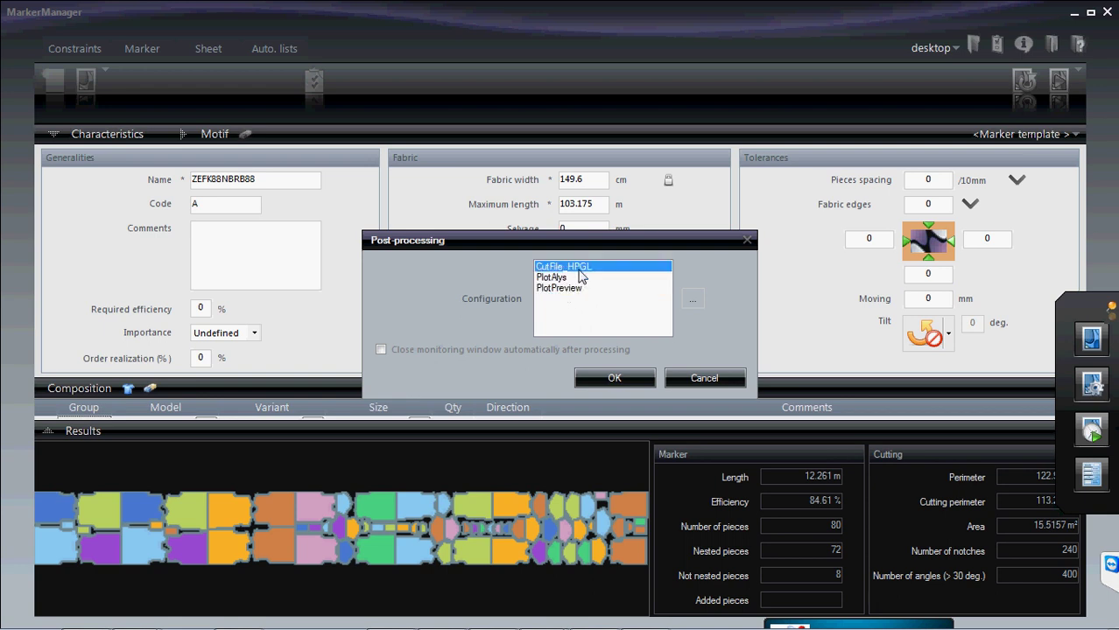
pyautogui.click(700, 384)
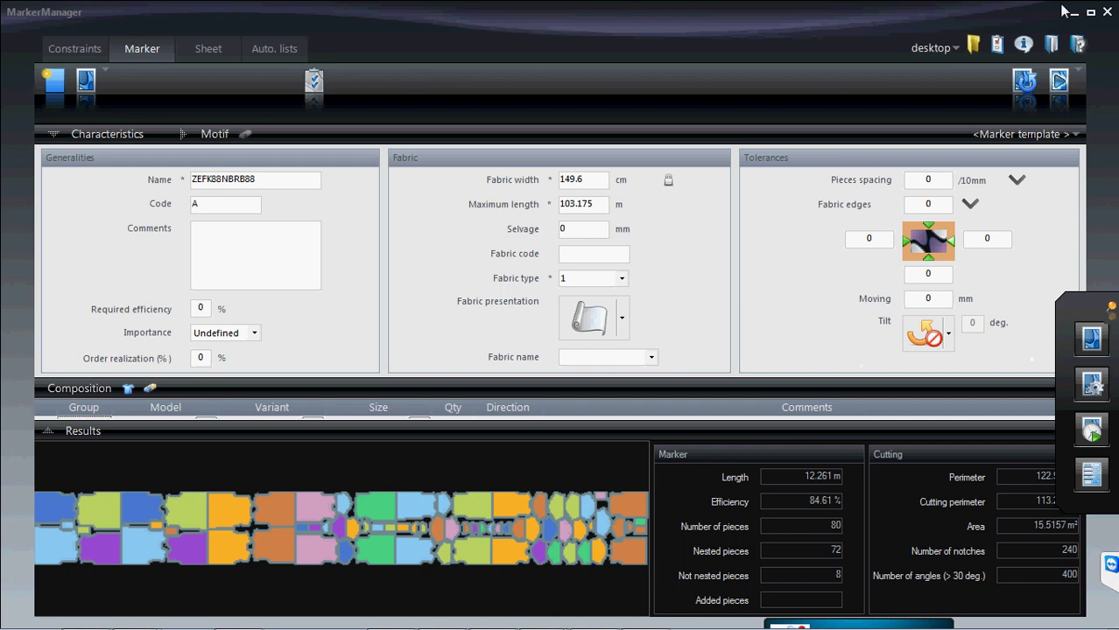
# - Add a new MarkerManager post-processing configuration and name it eva
pyautogui.click(997, 49)
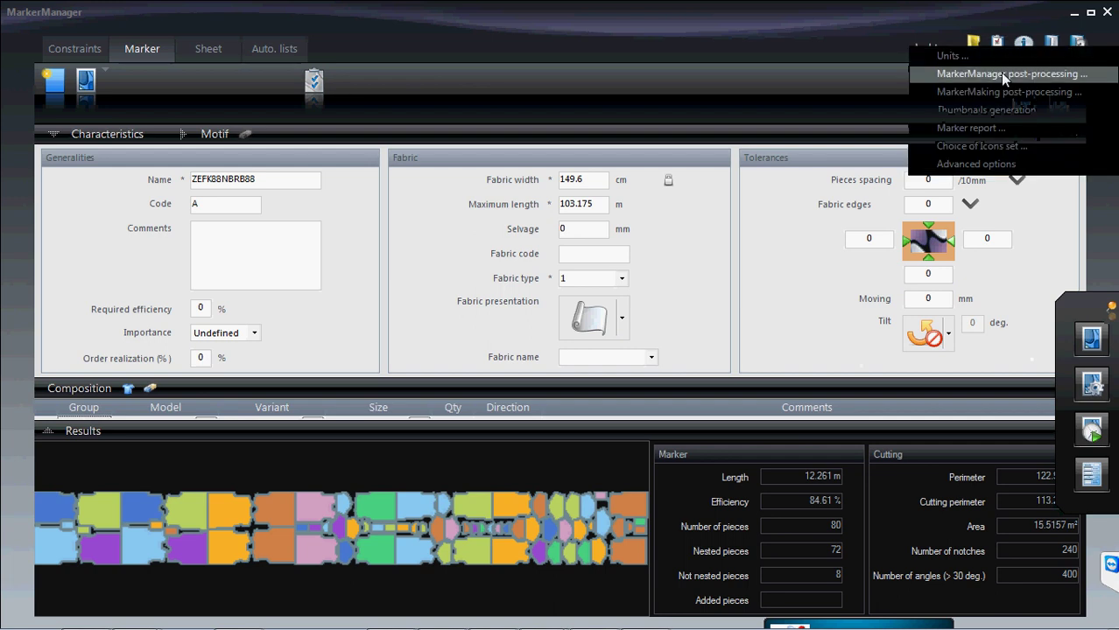
pyautogui.click(1002, 74)
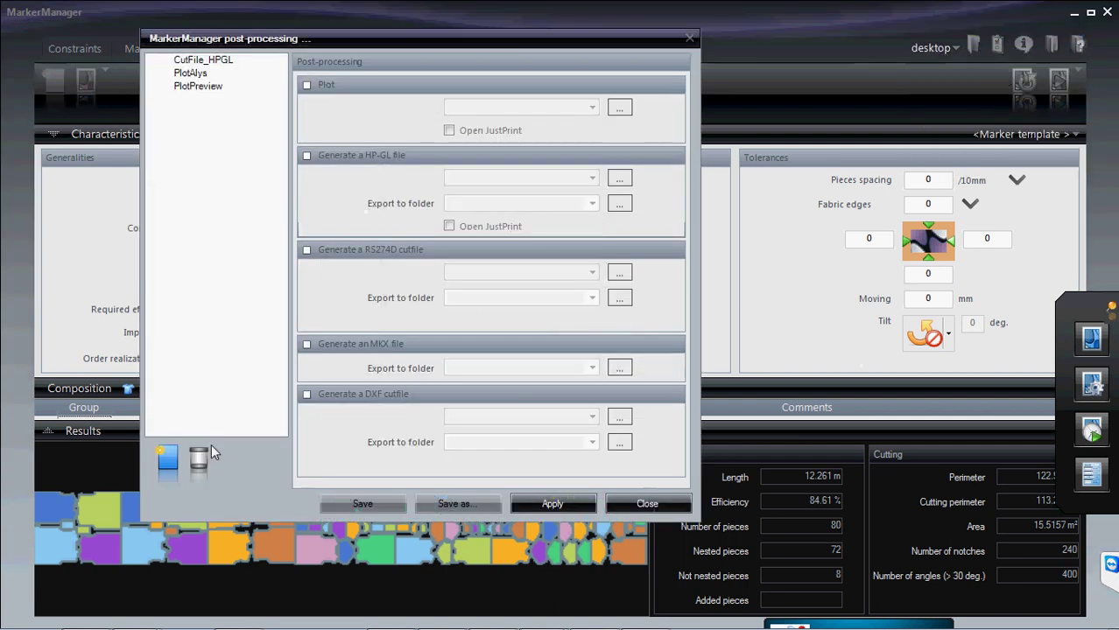
pyautogui.click(168, 462)
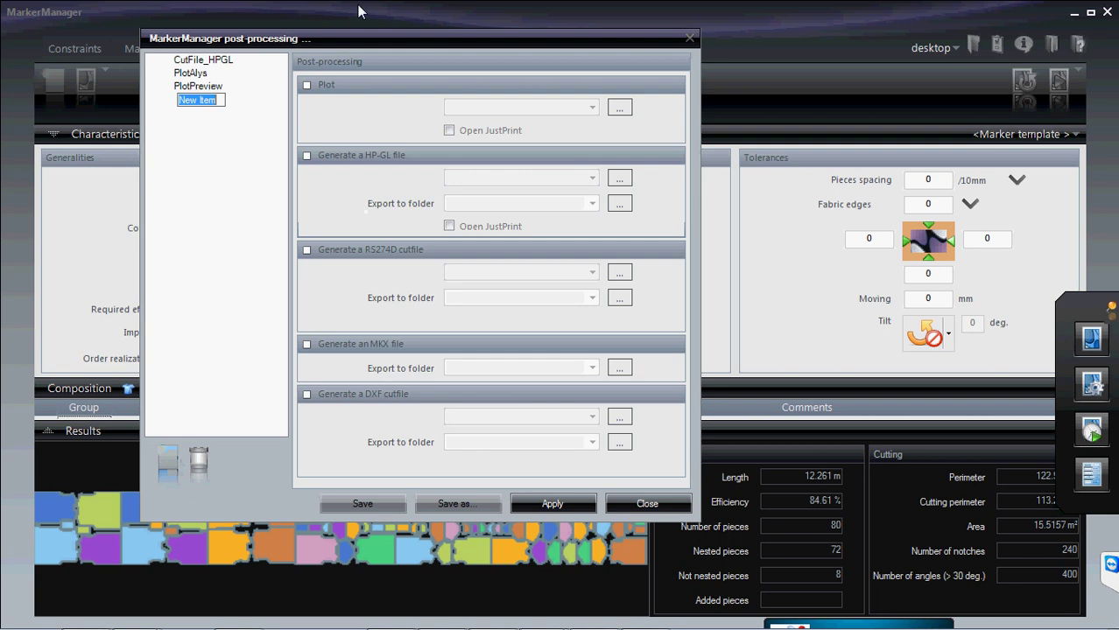
pyautogui.write('eva')
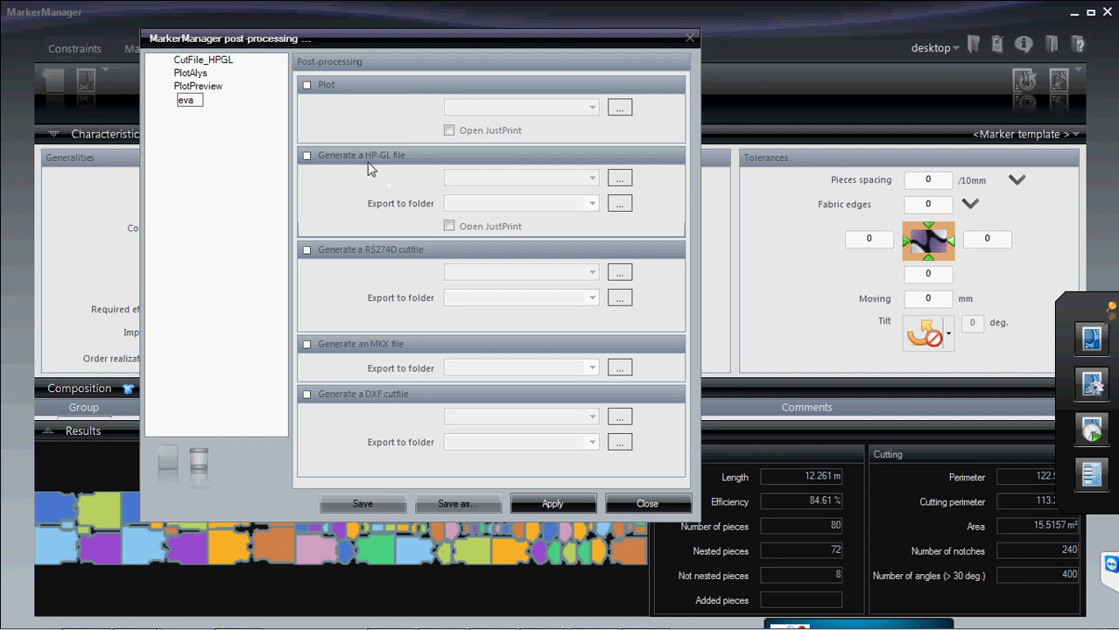
# - Confirm the eva name and enable Plot output for it
pyautogui.click(306, 87)
pyautogui.press('Return')
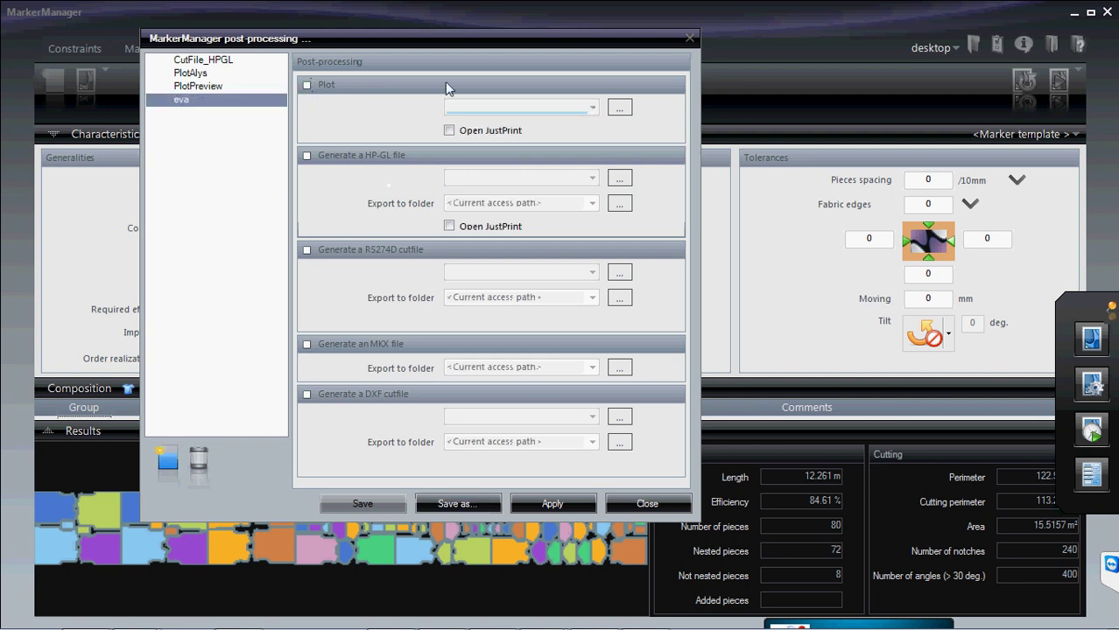
pyautogui.click(307, 86)
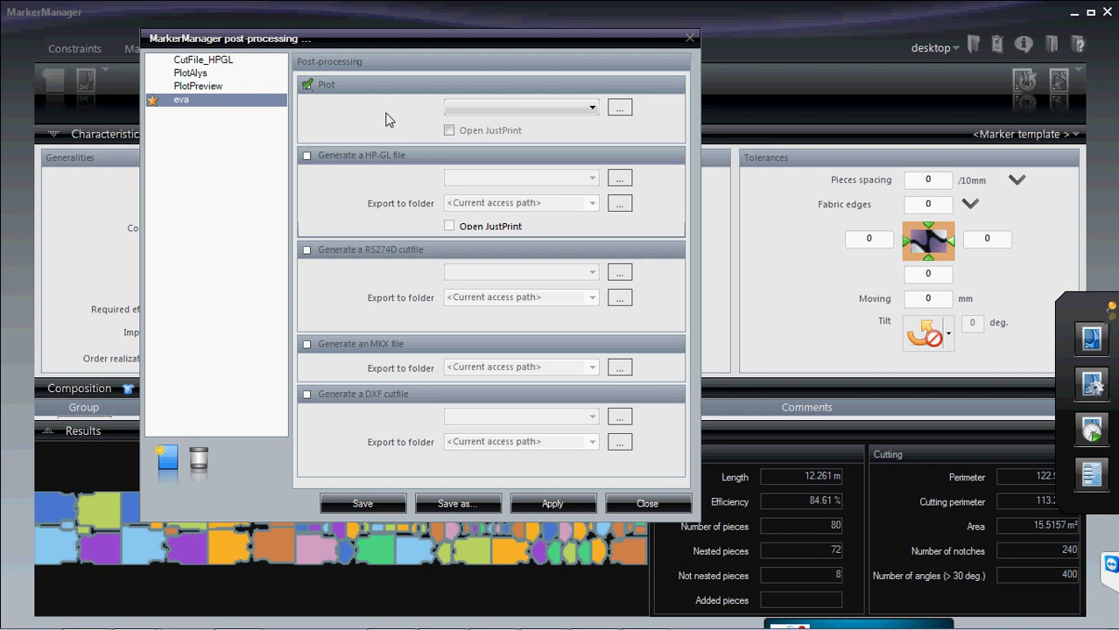
pyautogui.click(619, 106)
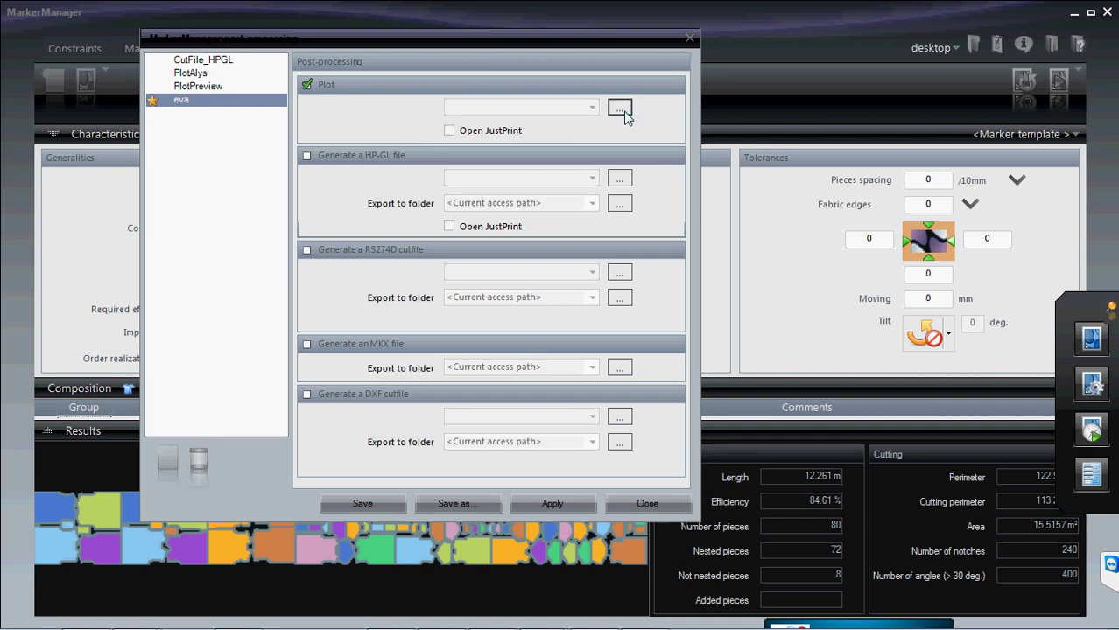
# - Show the plot activity list: HP-GL Generator, marker-production, model-control and Preview
pyautogui.click(620, 114)
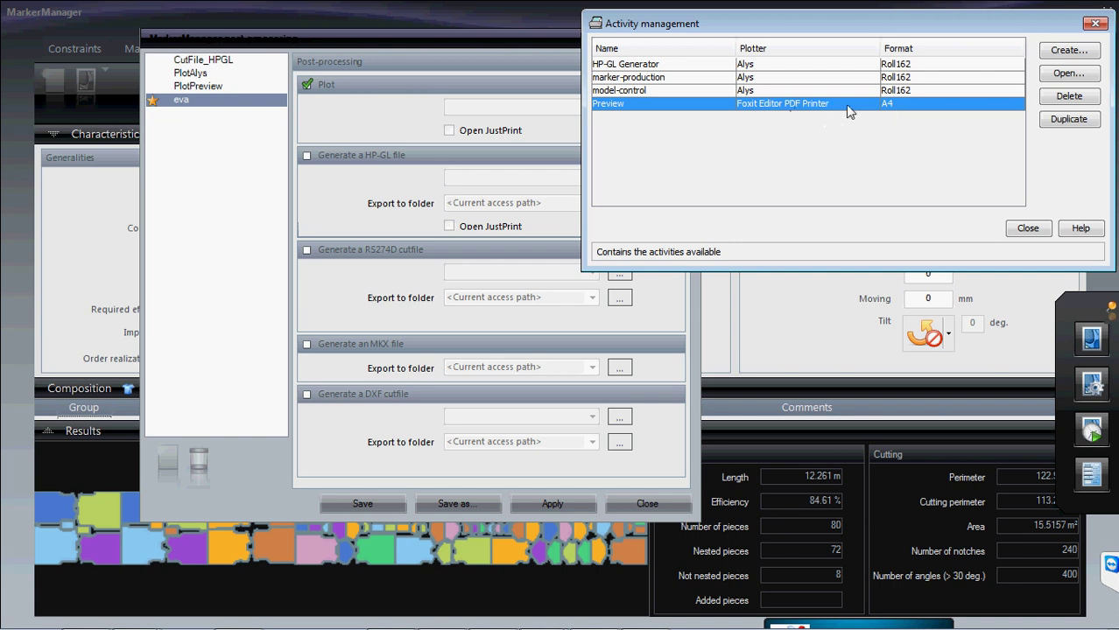
# - Open the Preview activity settings and review its Test folder, HPGL options and plotters
pyautogui.click(1067, 73)
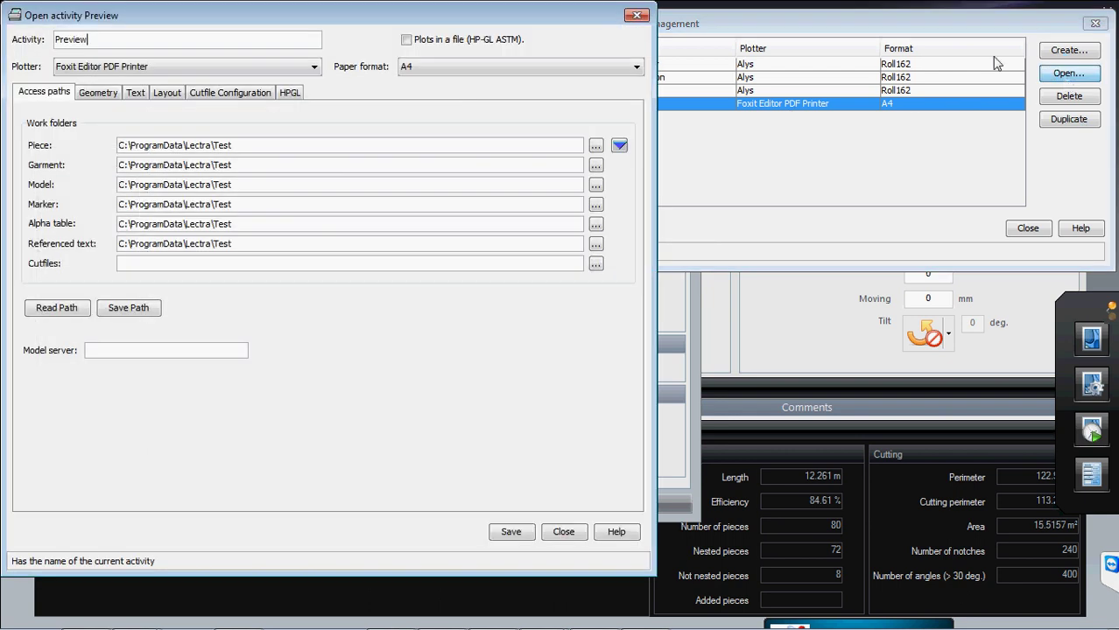
pyautogui.moveTo(454, 15); pyautogui.dragTo(663, 51)
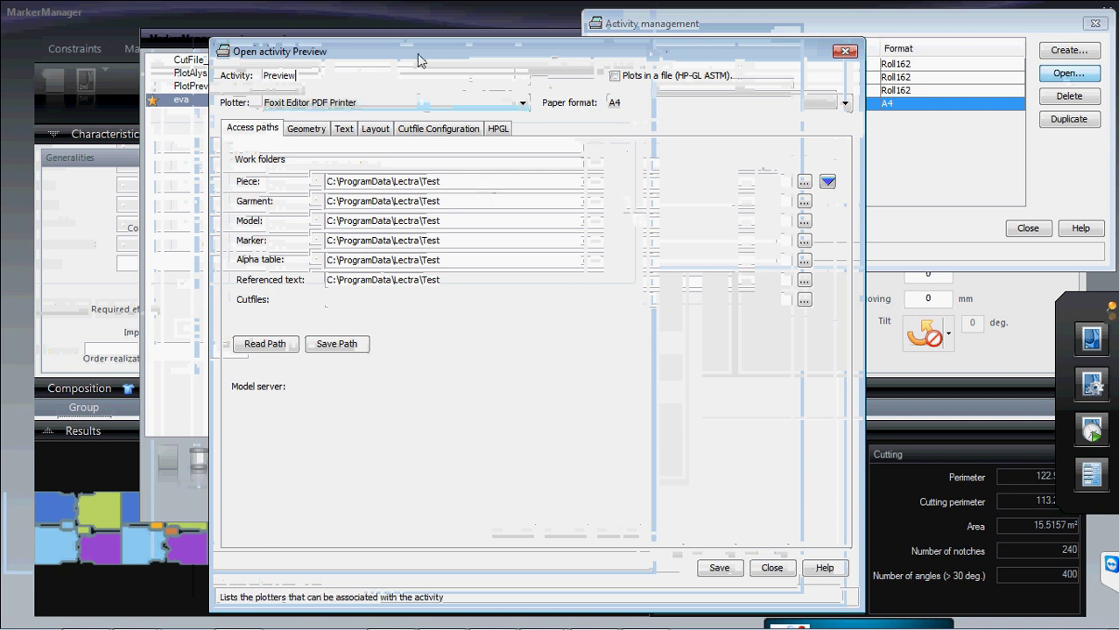
pyautogui.moveTo(420, 56); pyautogui.dragTo(563, 167)
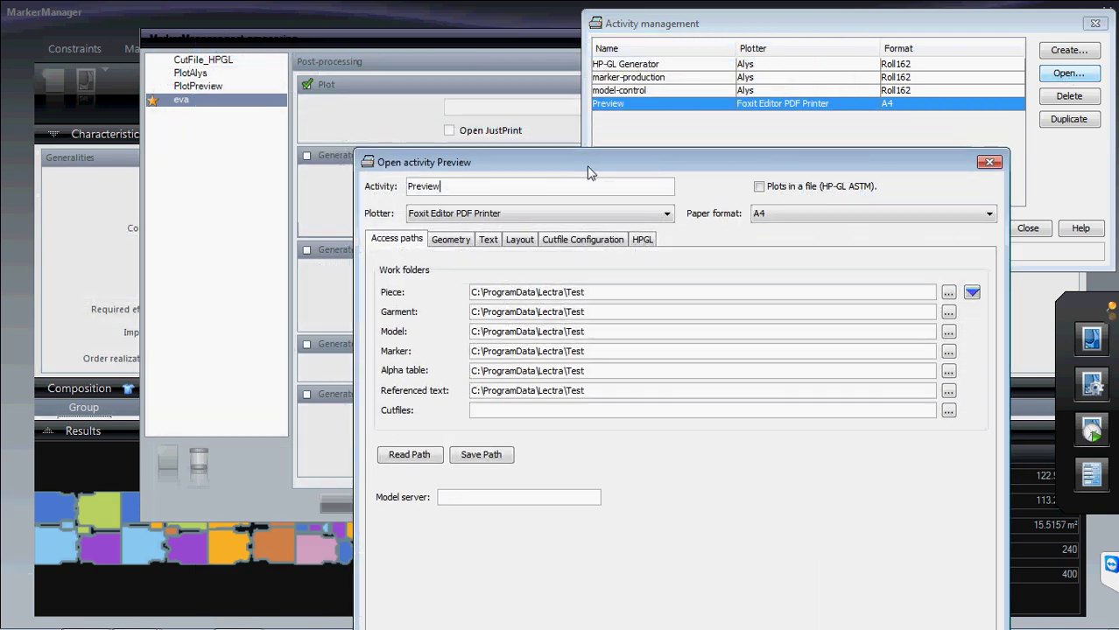
pyautogui.click(947, 293)
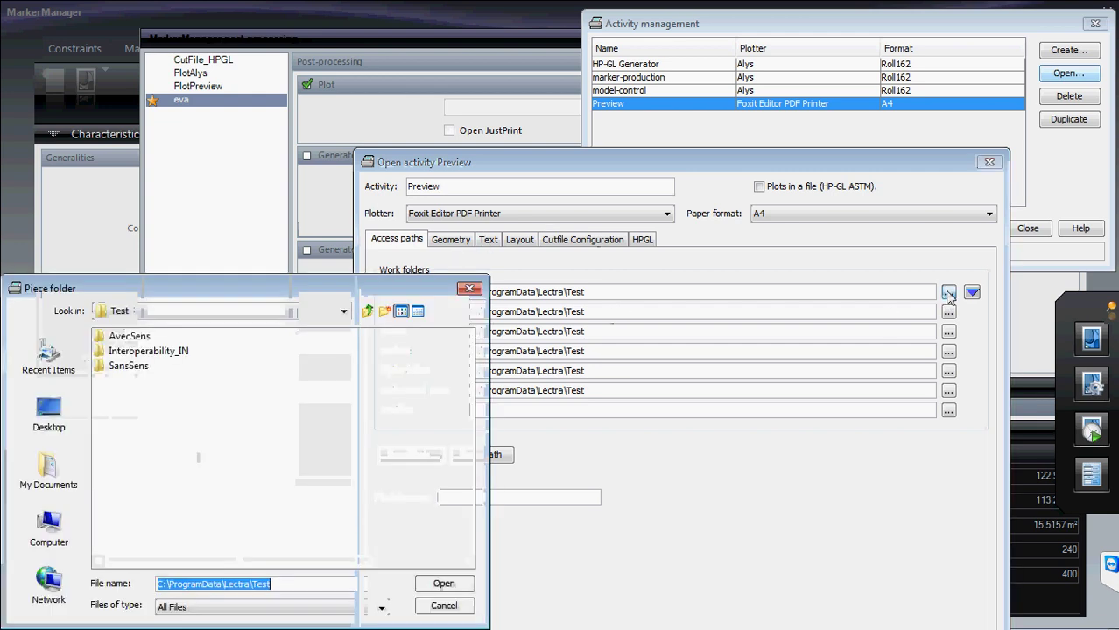
pyautogui.click(443, 584)
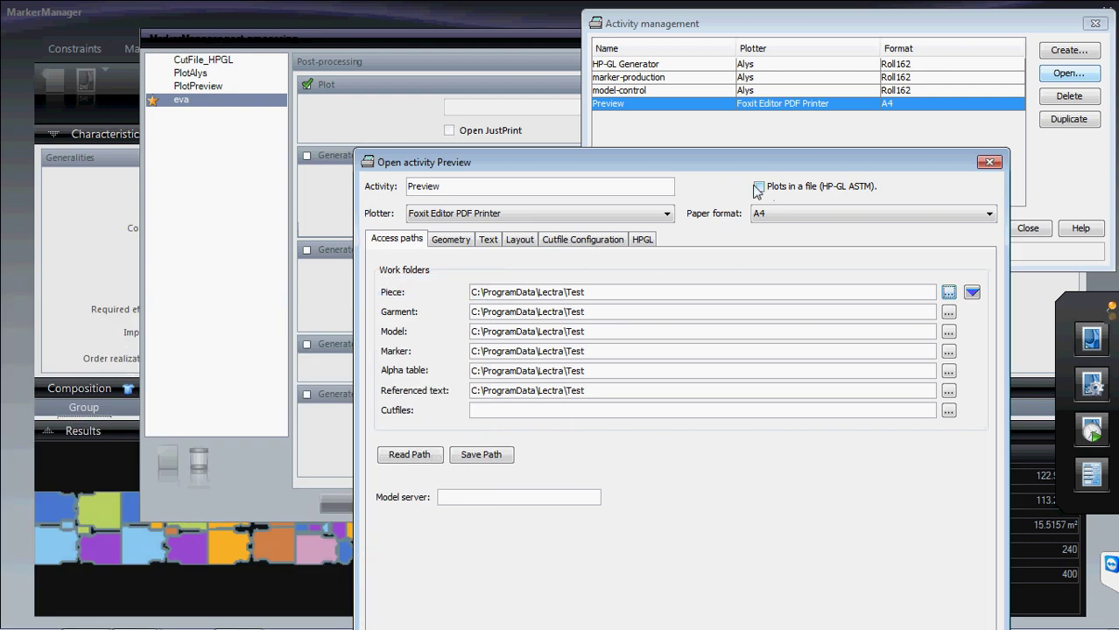
pyautogui.click(646, 244)
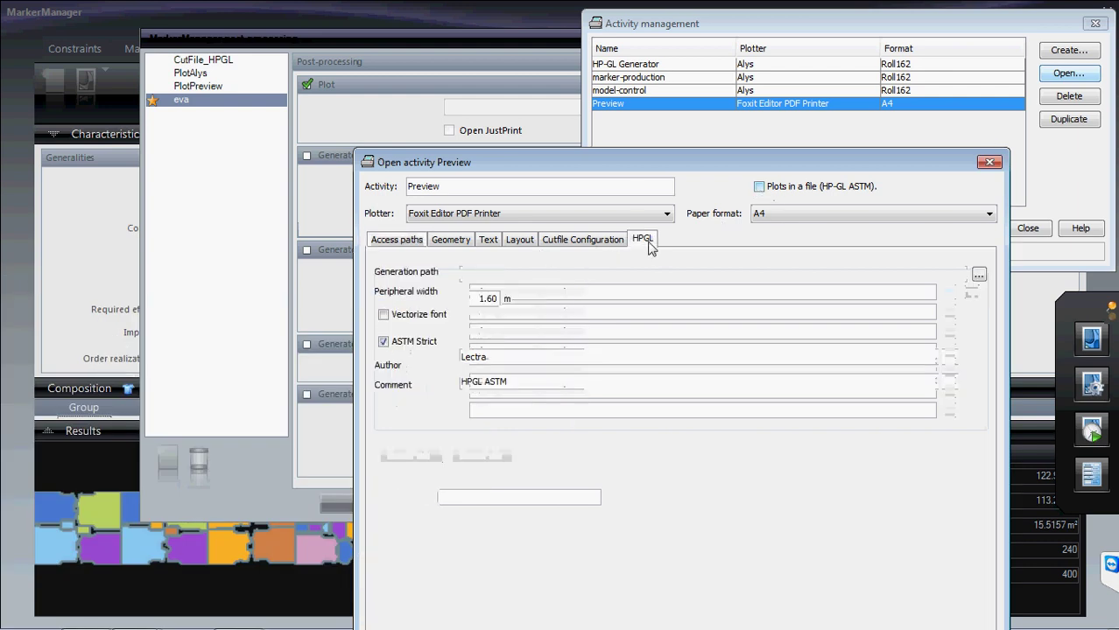
pyautogui.click(418, 243)
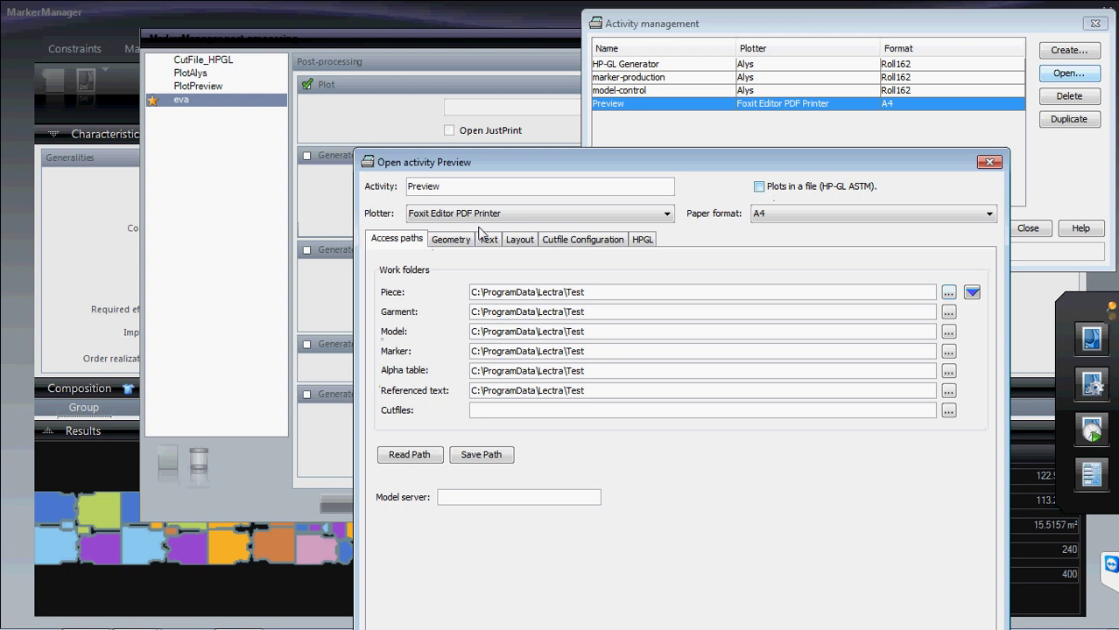
pyautogui.click(666, 214)
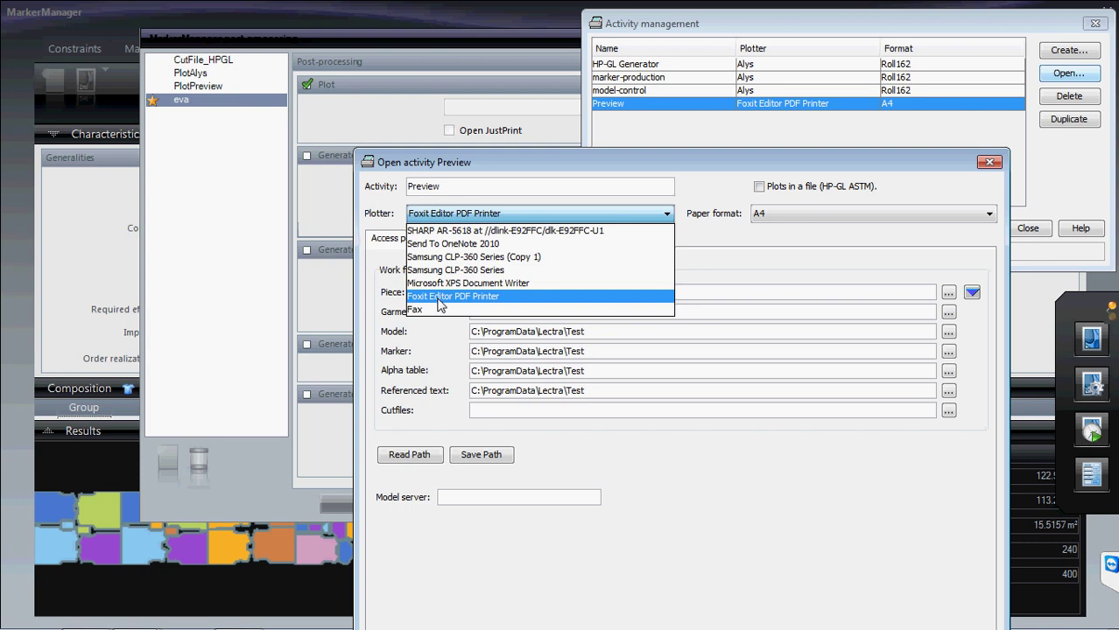
# - Keep Foxit Editor PDF Printer and the Test piece folder, closing Preview settings unchanged
pyautogui.click(438, 299)
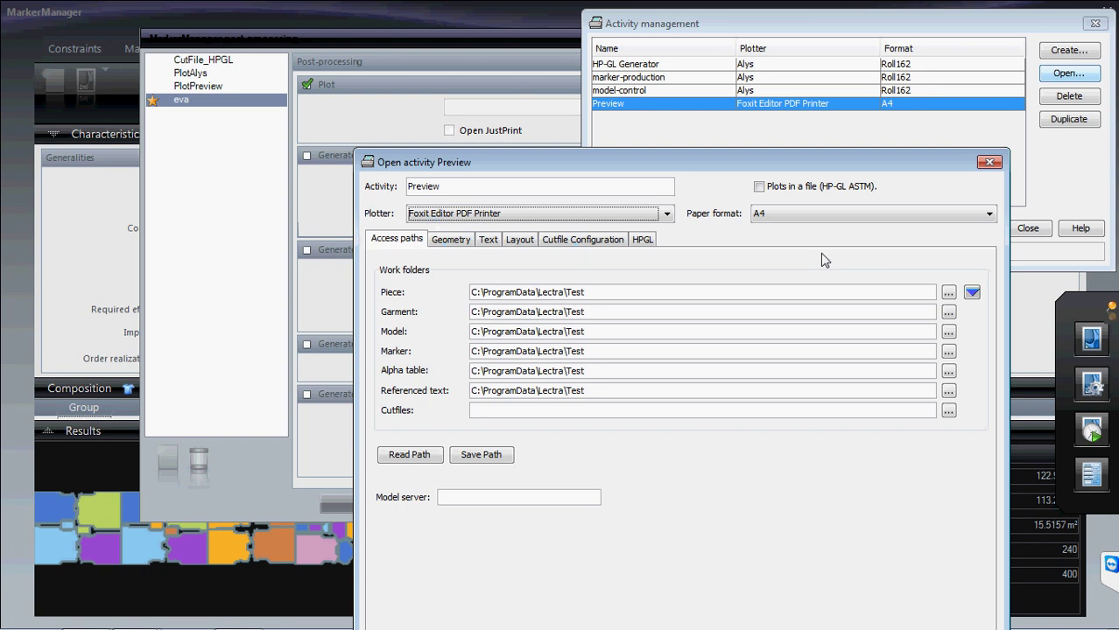
pyautogui.click(948, 292)
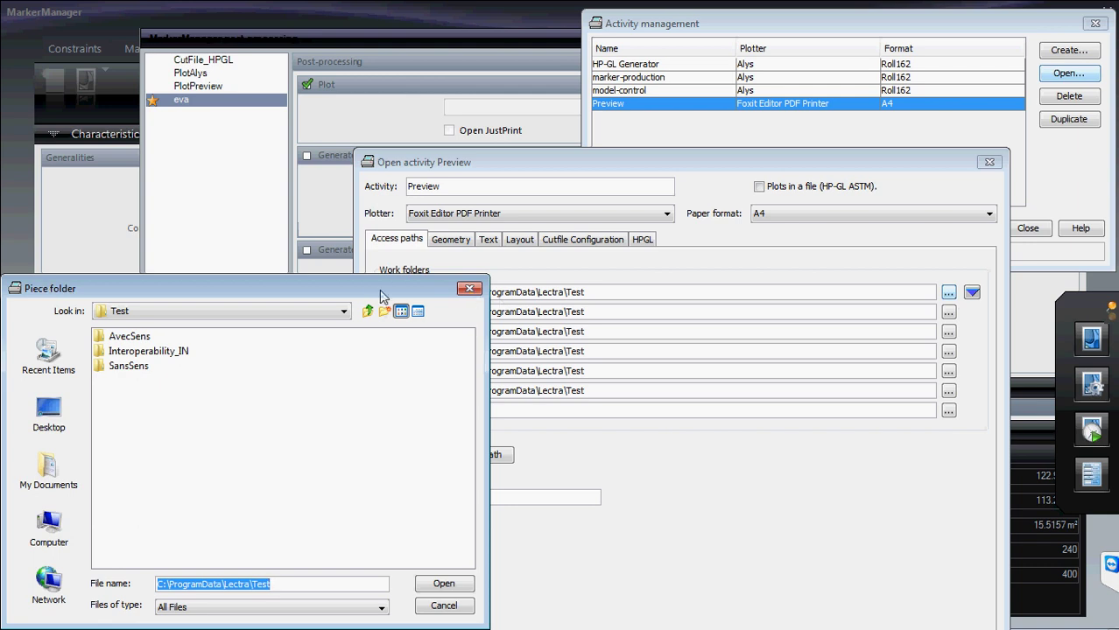
pyautogui.click(464, 604)
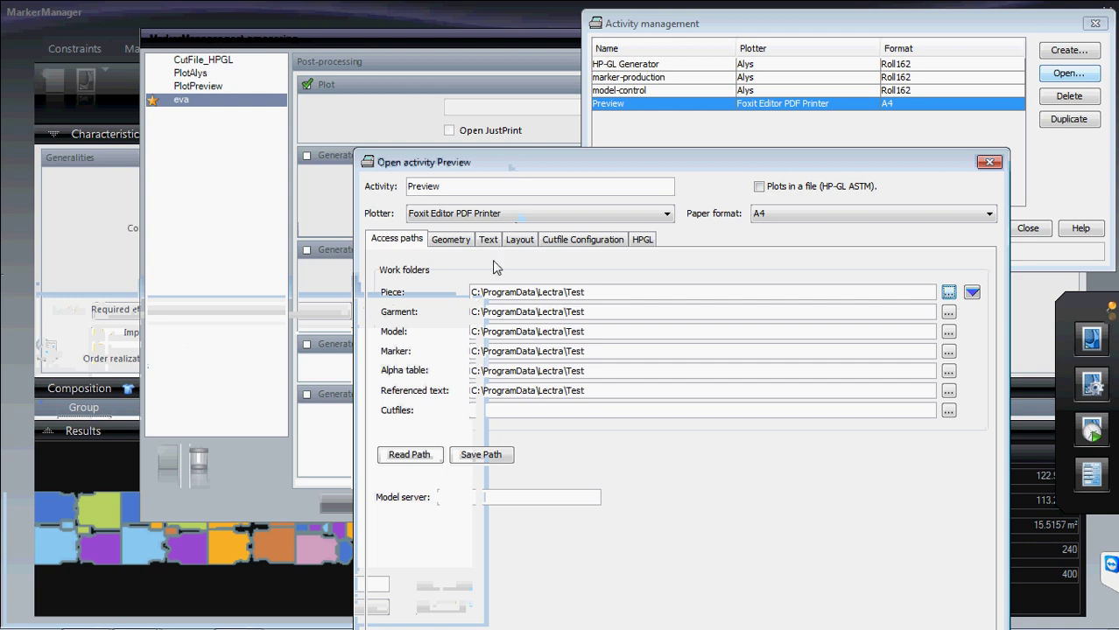
pyautogui.click(989, 162)
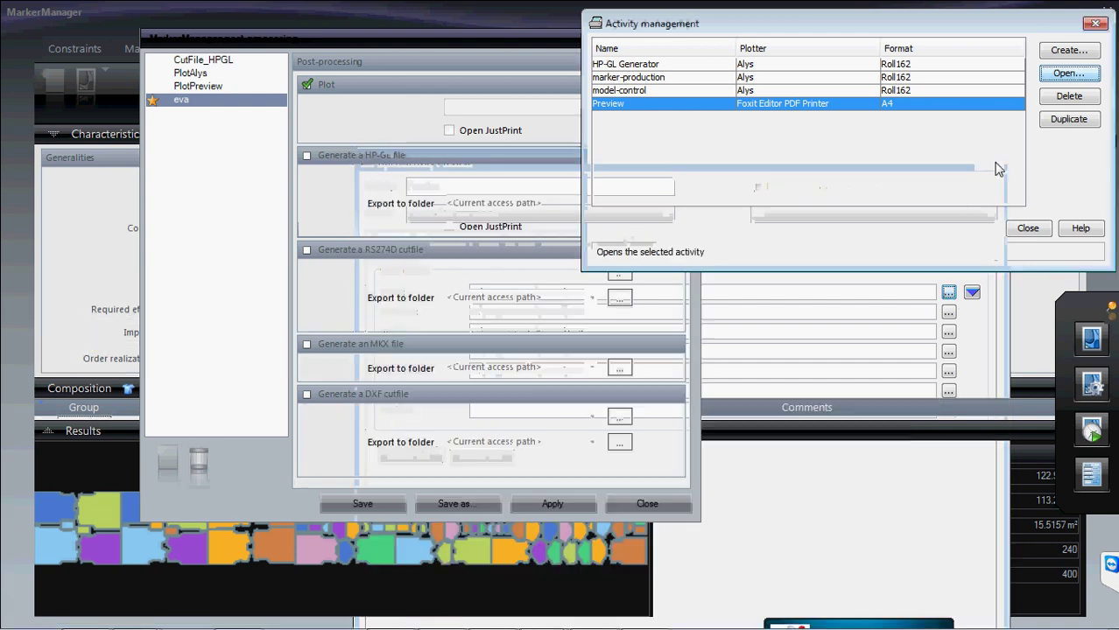
# - Select Preview as the plot activity for the eva configuration
pyautogui.click(1027, 228)
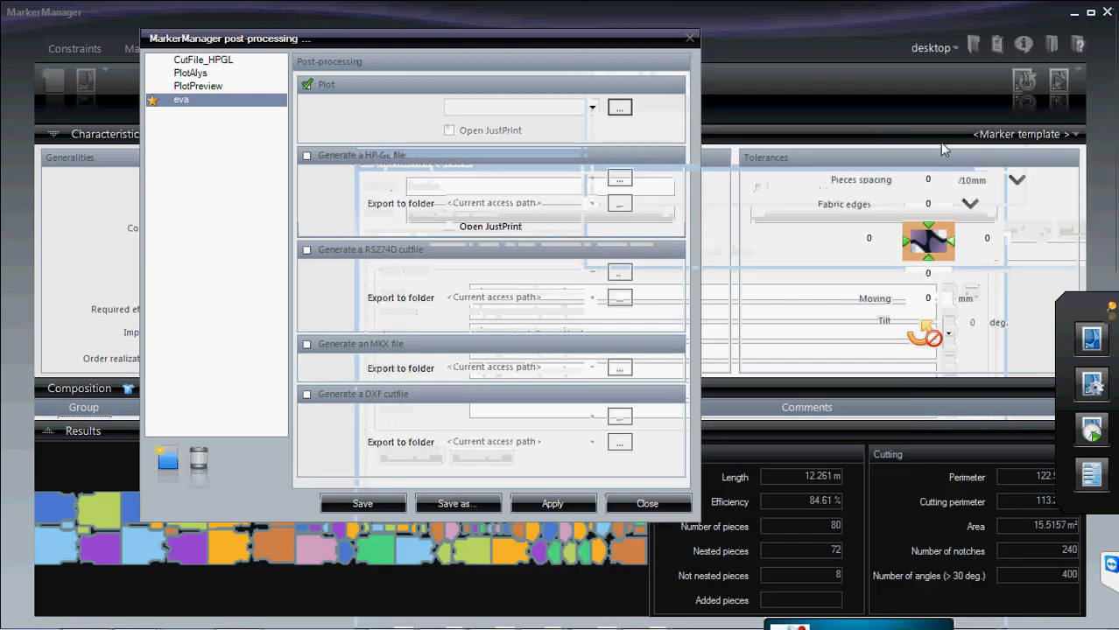
pyautogui.click(449, 130)
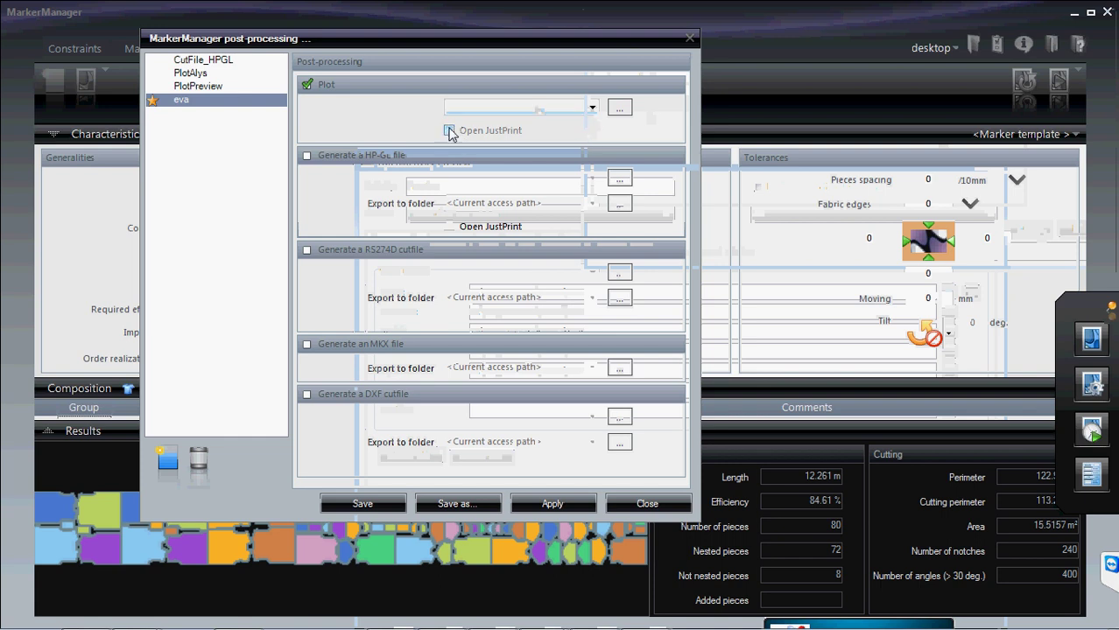
pyautogui.click(619, 108)
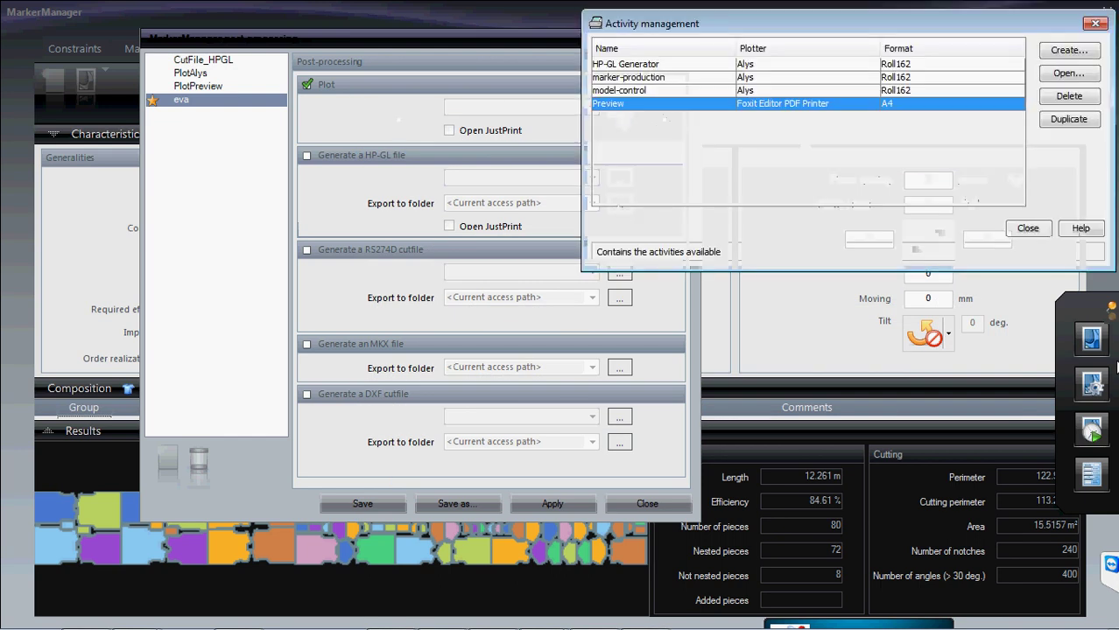
pyautogui.click(1026, 231)
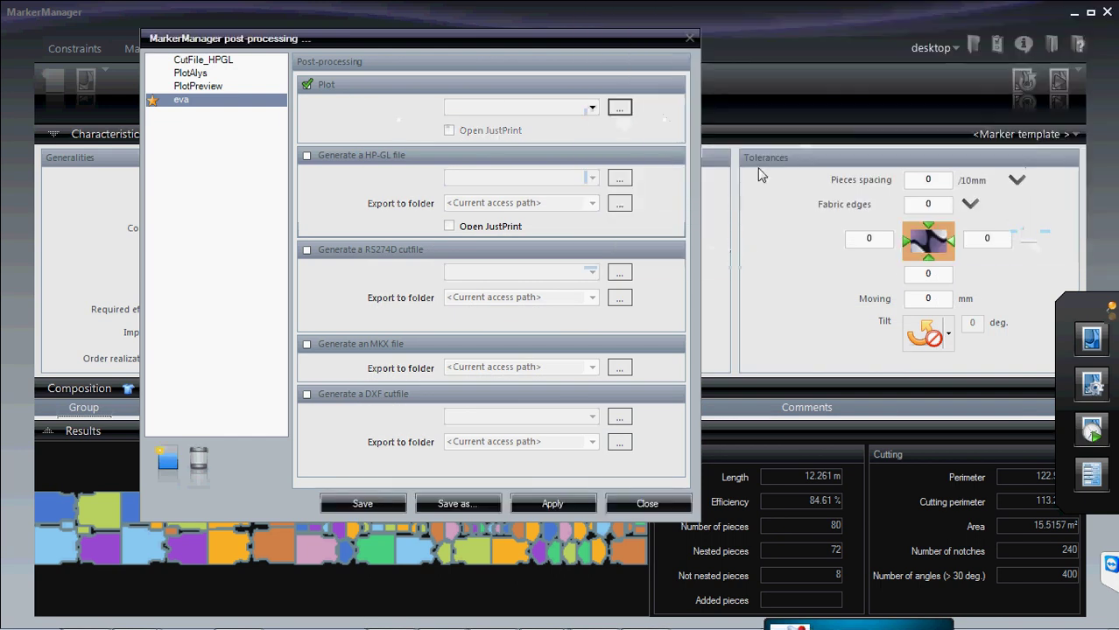
pyautogui.click(593, 108)
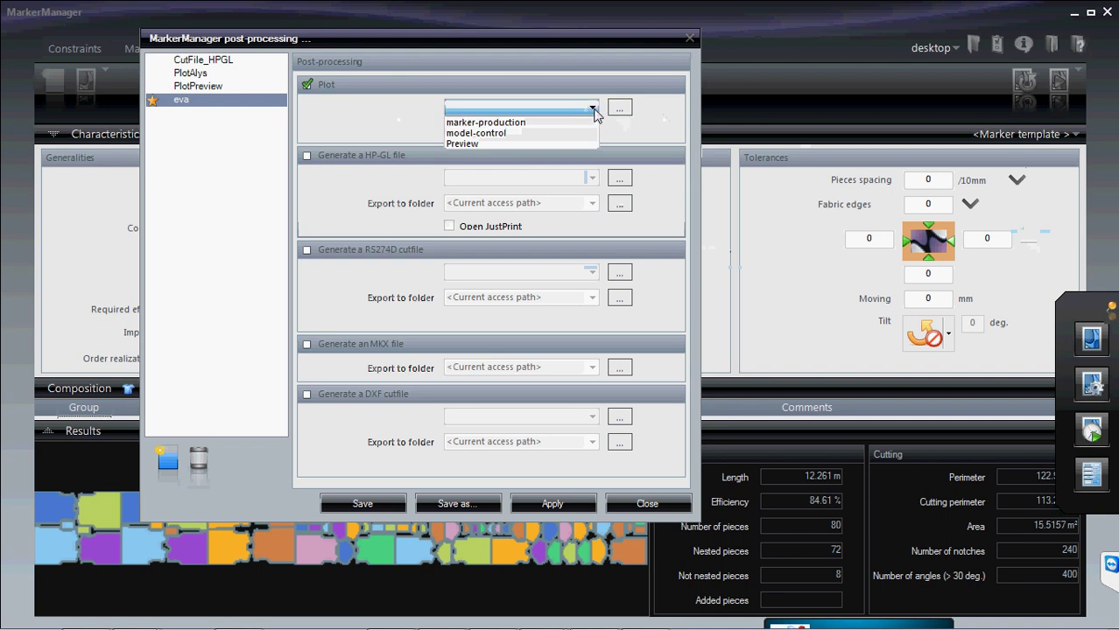
pyautogui.click(486, 144)
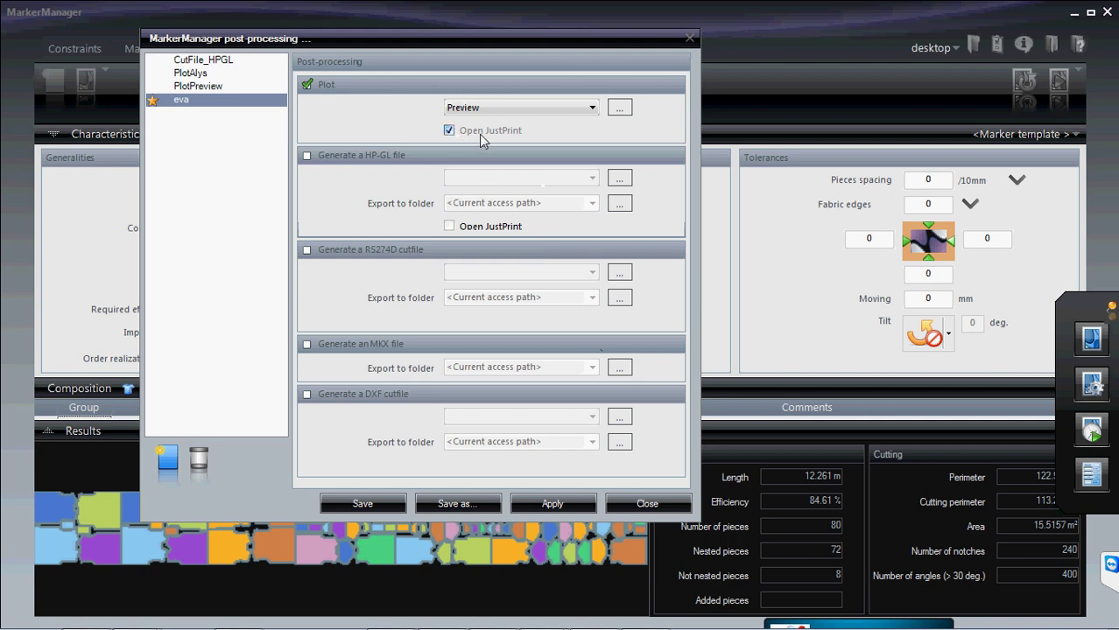
# - Leave Open JustPrint unchecked and enable DXF cutfile generation
pyautogui.click(450, 131)
pyautogui.click(449, 131)
pyautogui.click(450, 131)
pyautogui.click(449, 131)
pyautogui.click(308, 395)
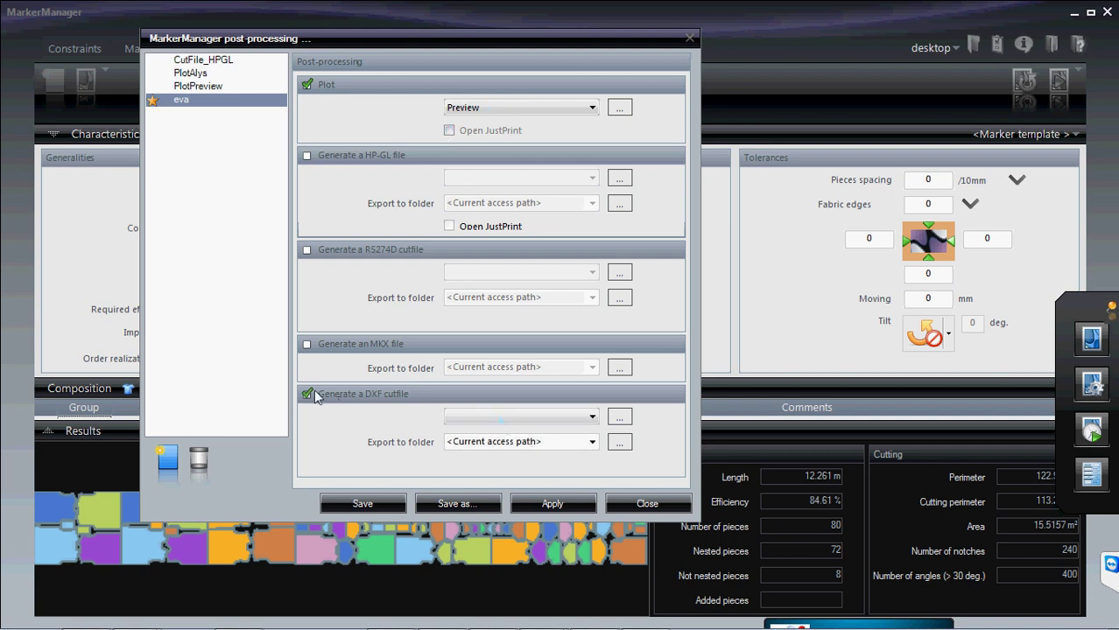
# - Replace DXF with RS274D cutfile output using contour_Cutfile and open its configuration
pyautogui.click(307, 395)
pyautogui.click(308, 251)
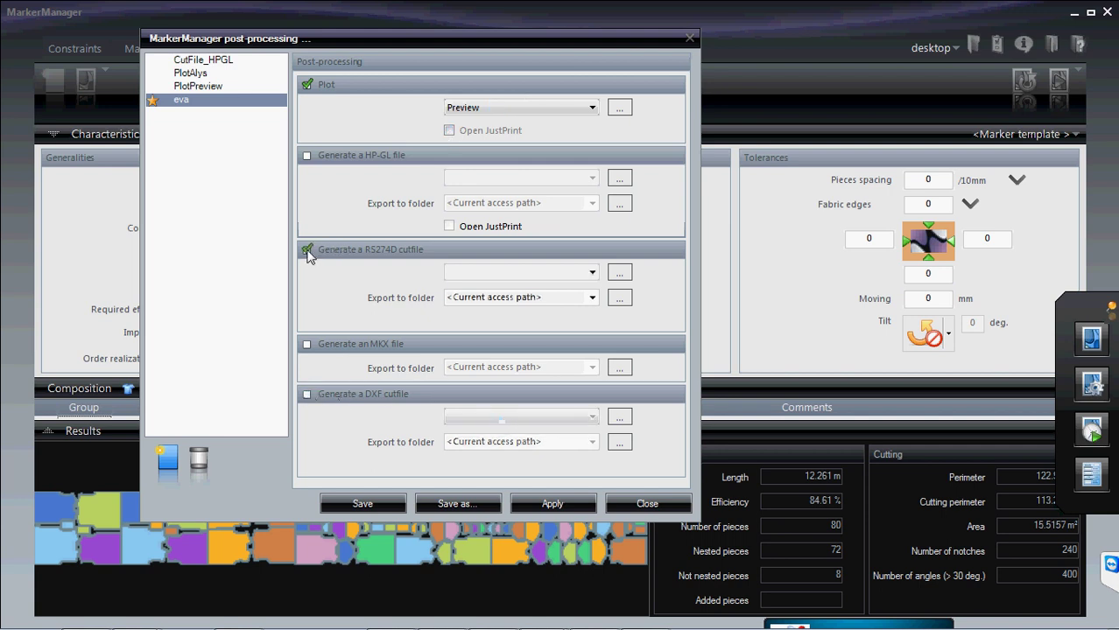
pyautogui.click(592, 273)
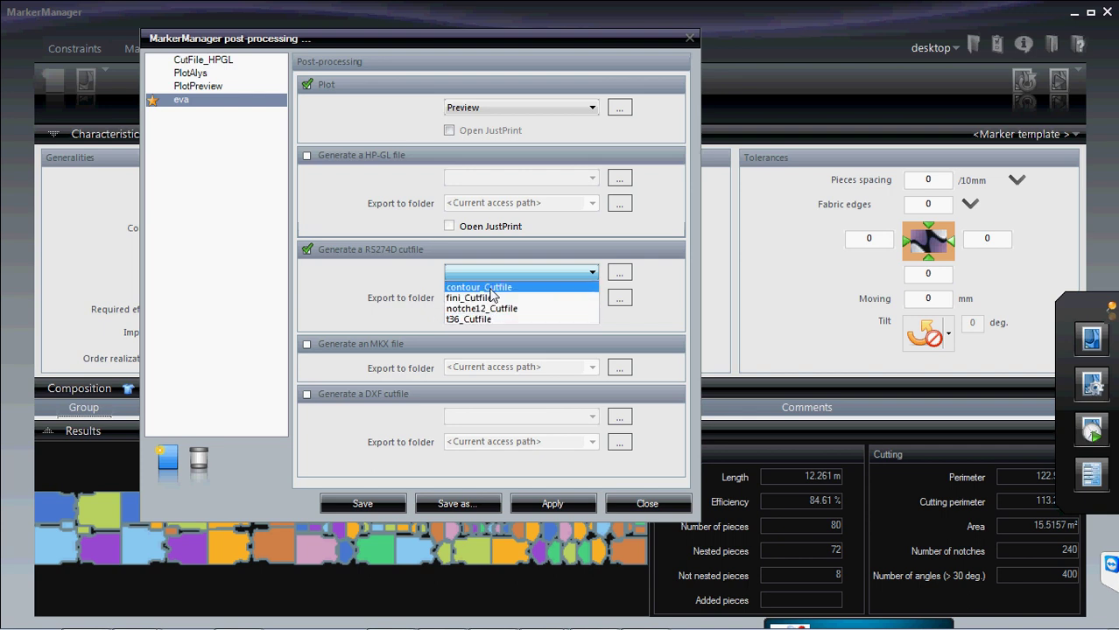
pyautogui.click(492, 291)
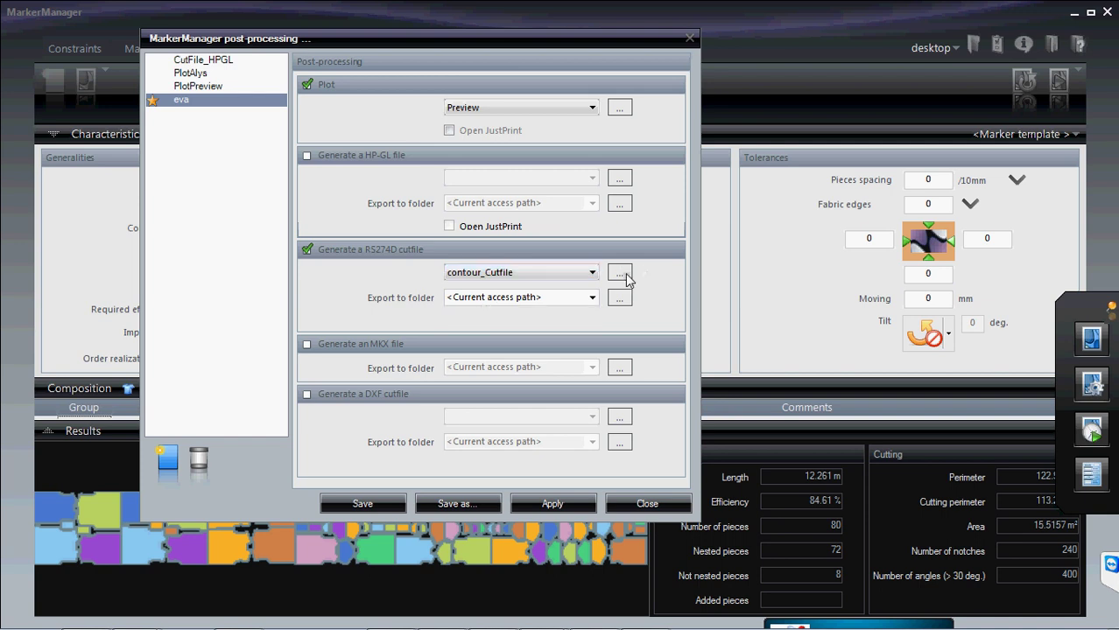
pyautogui.click(620, 273)
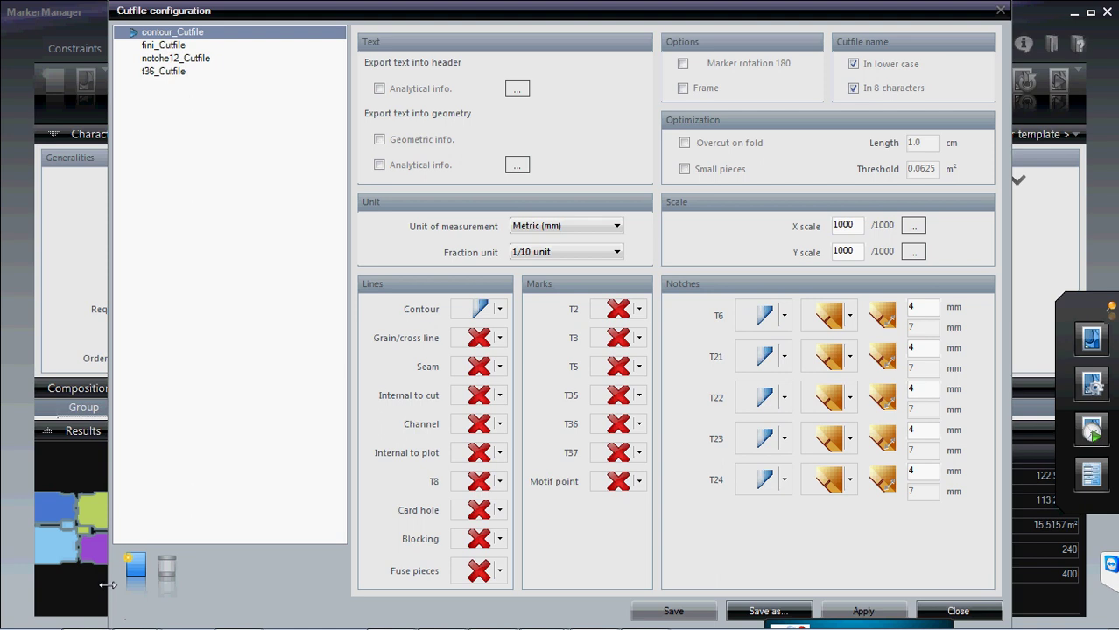
# - Add cutfile configuration 'eva' exporting Geometric and Analytical info into geometry
pyautogui.click(138, 570)
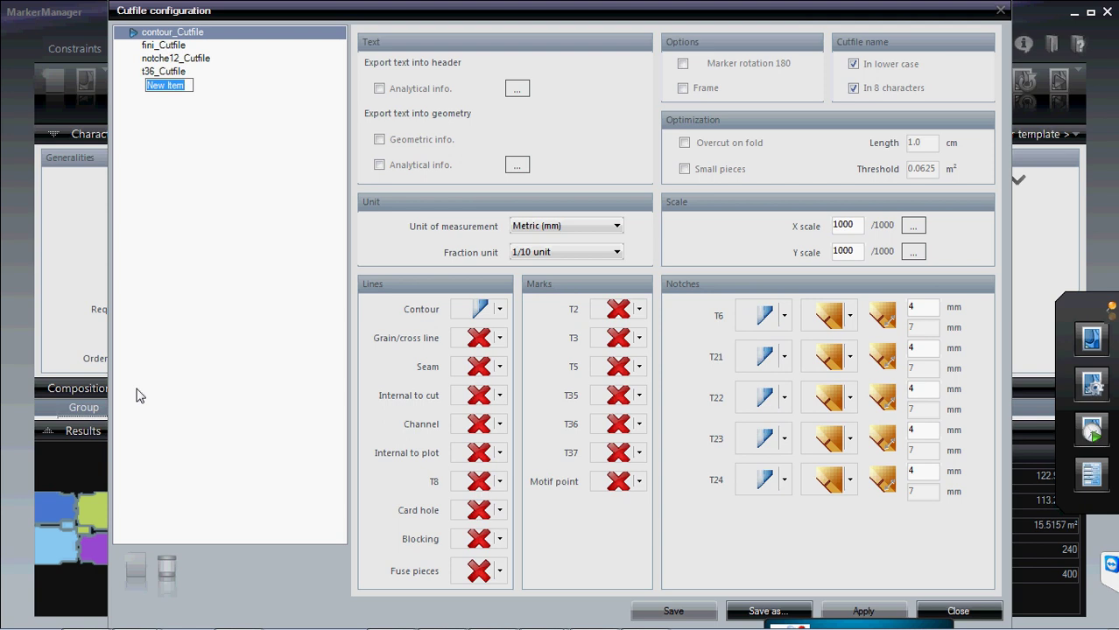
pyautogui.write('eva')
pyautogui.moveTo(566, 623)
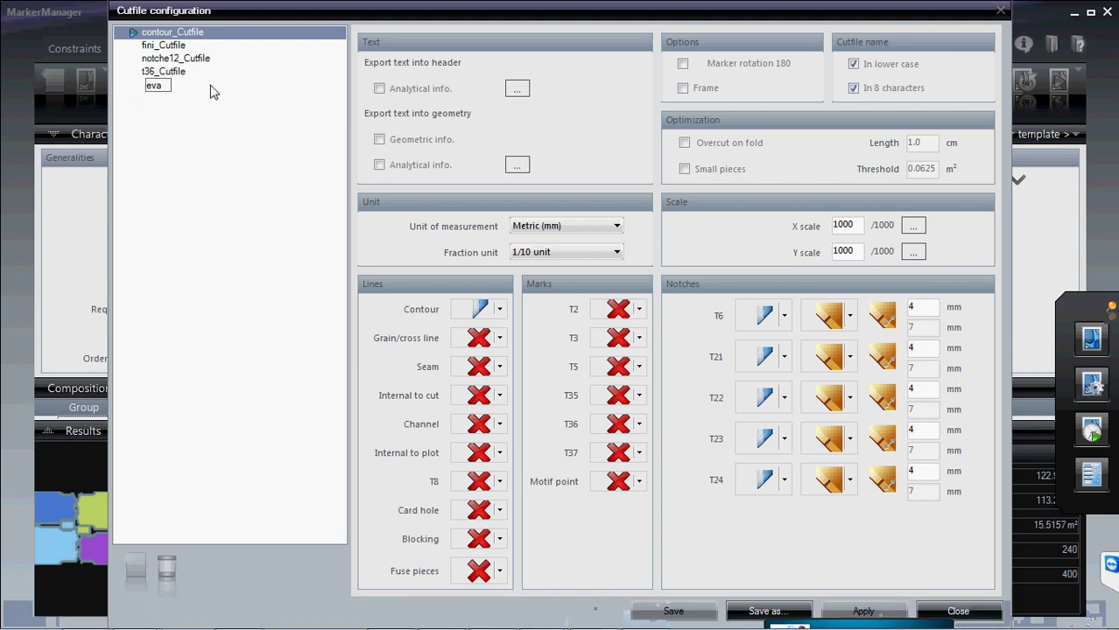
pyautogui.click(379, 89)
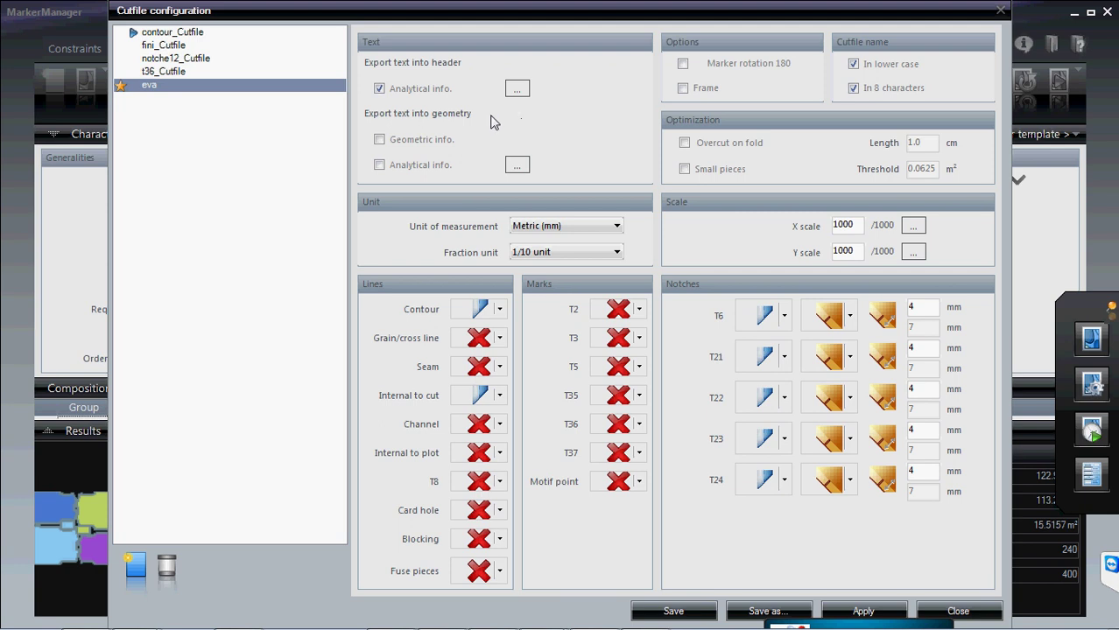
pyautogui.click(379, 139)
pyautogui.click(379, 164)
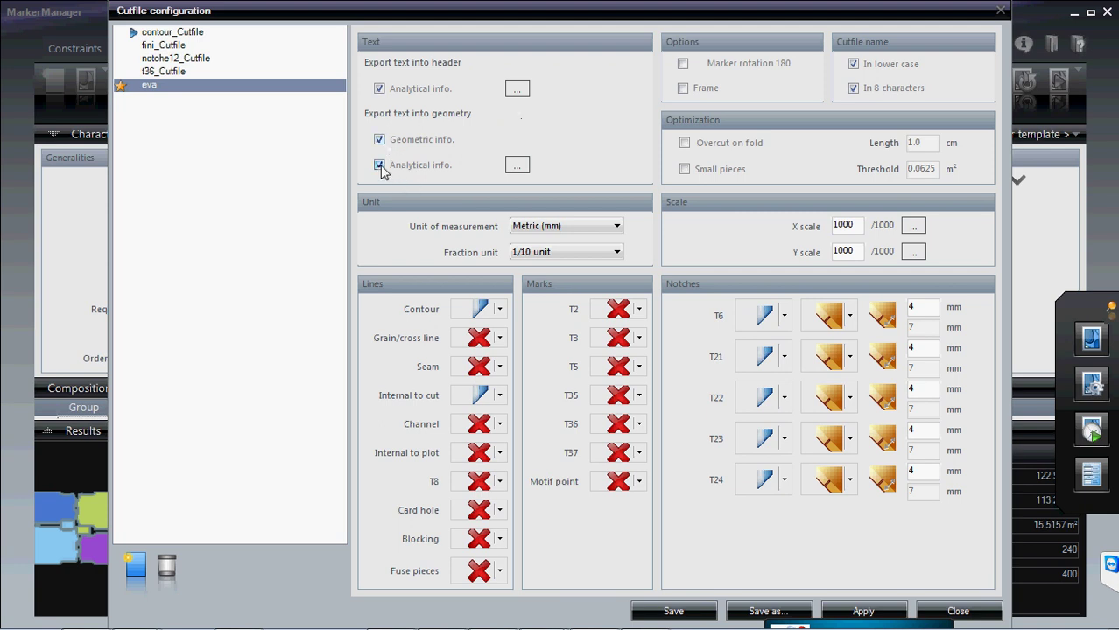
# - Add Piece number and Model name to the geometry's selected analytical info
pyautogui.click(517, 165)
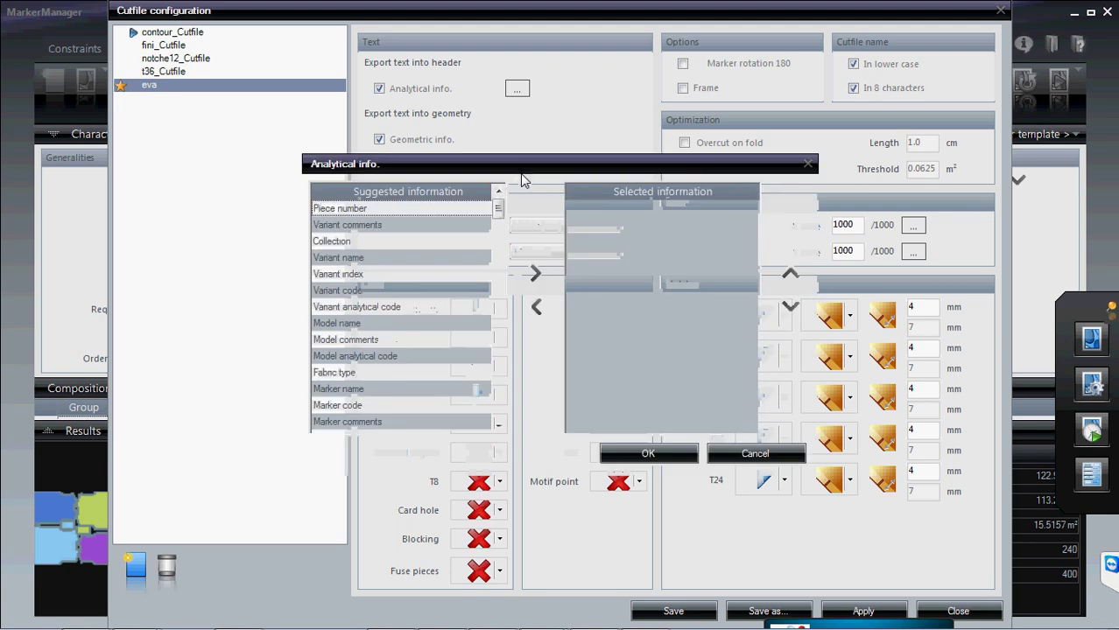
pyautogui.moveTo(520, 176); pyautogui.dragTo(826, 183)
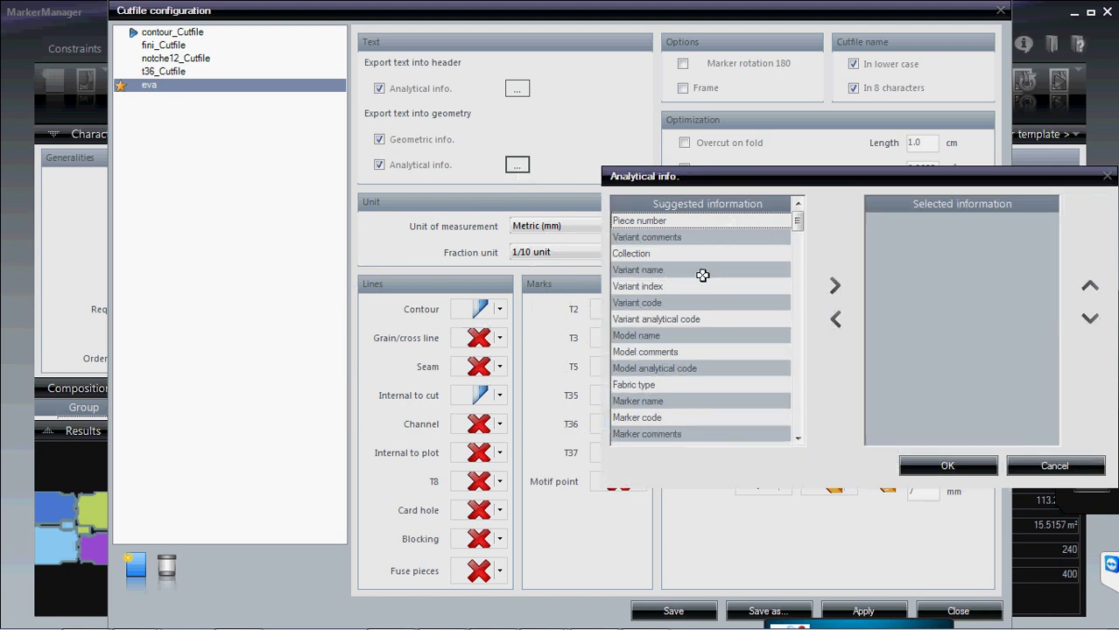
pyautogui.click(686, 221)
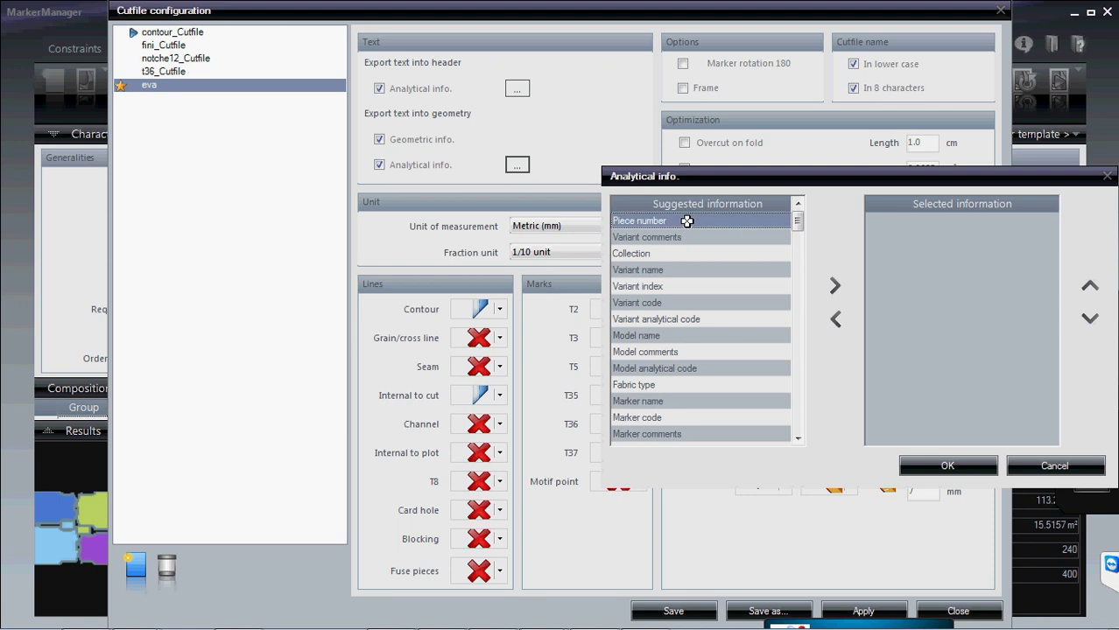
pyautogui.click(833, 288)
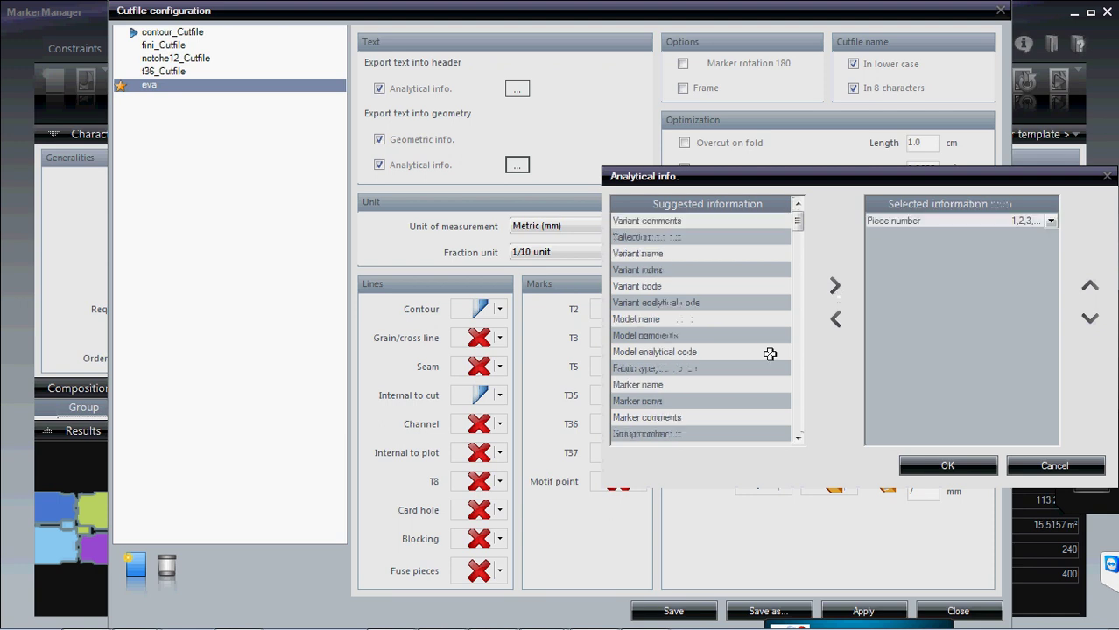
pyautogui.click(713, 324)
pyautogui.click(836, 289)
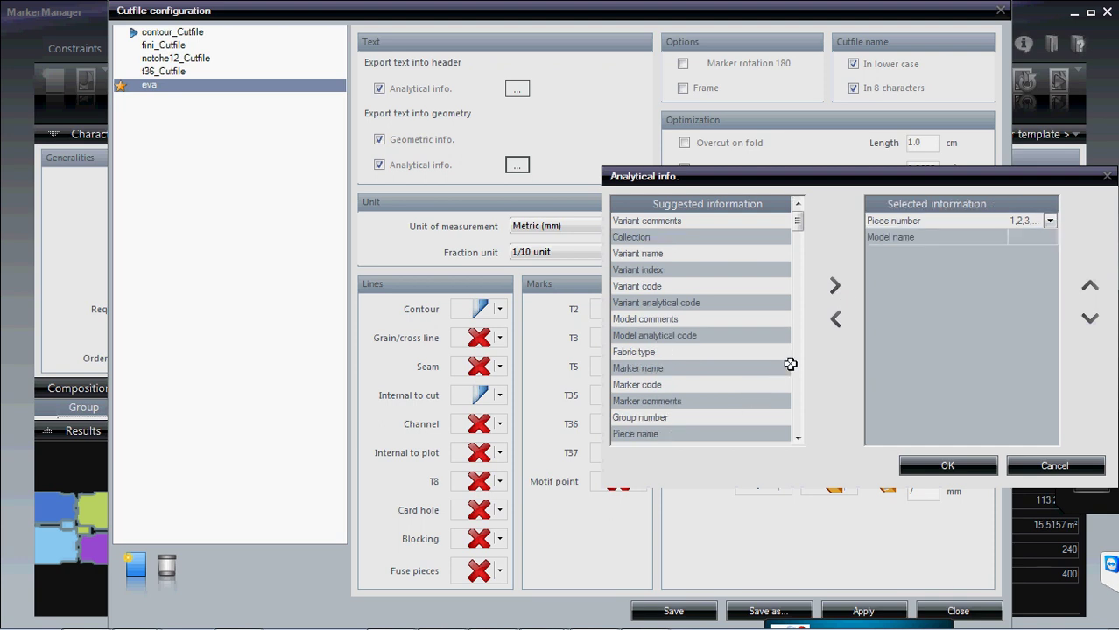
# - Add Size to the selected analytical info and confirm the choices
pyautogui.click(798, 439)
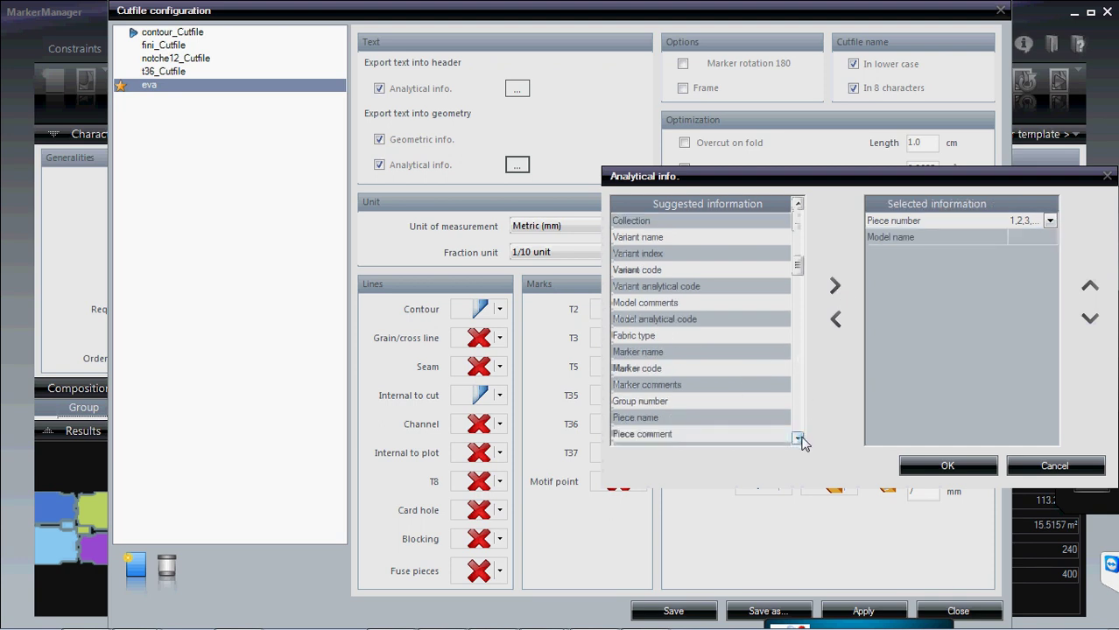
pyautogui.click(798, 439)
pyautogui.click(799, 438)
pyautogui.click(799, 439)
pyautogui.click(799, 439)
pyautogui.click(799, 438)
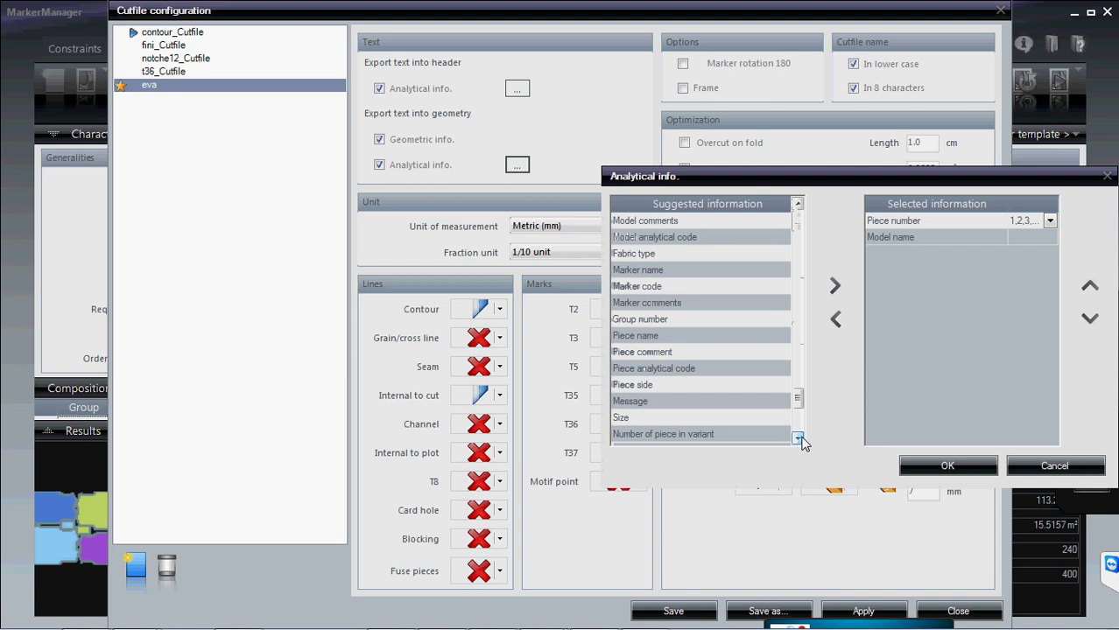
pyautogui.click(798, 438)
pyautogui.click(629, 400)
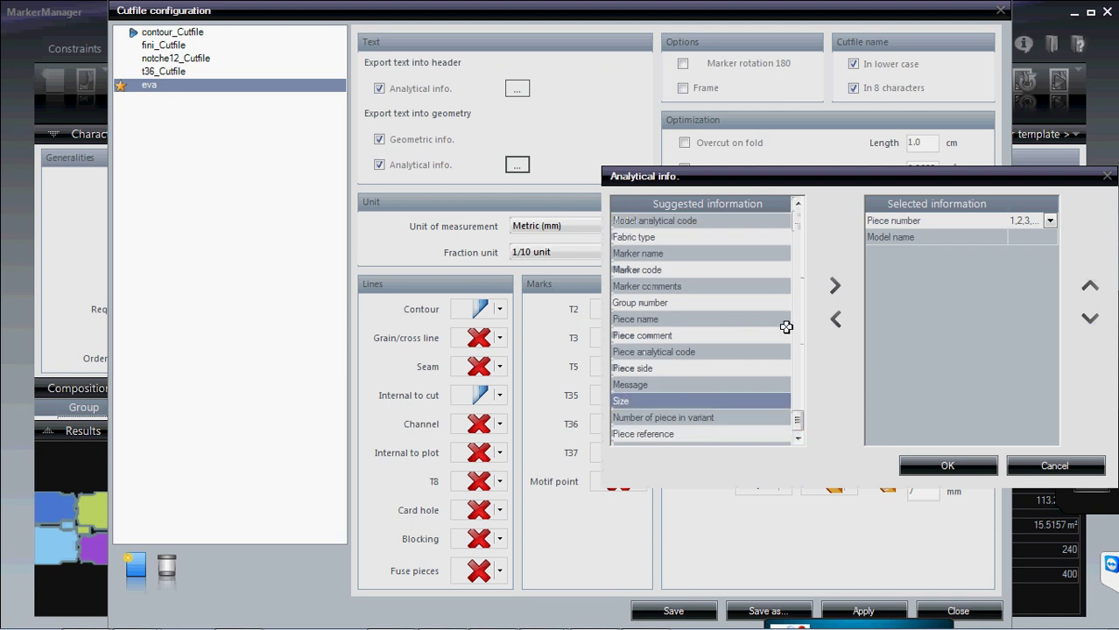
pyautogui.click(835, 288)
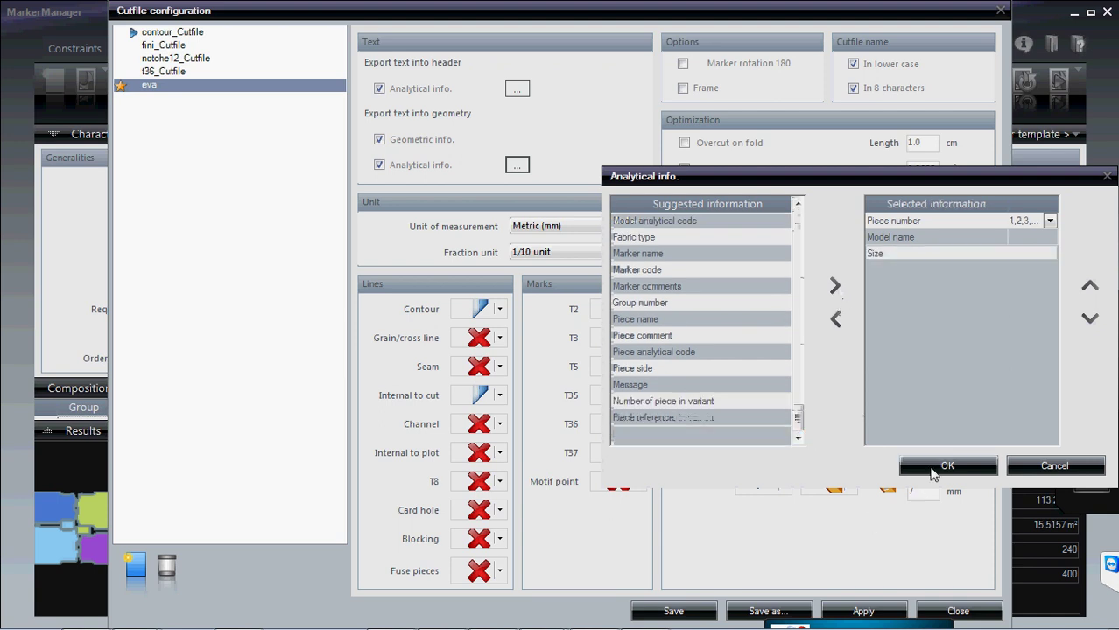
pyautogui.click(931, 465)
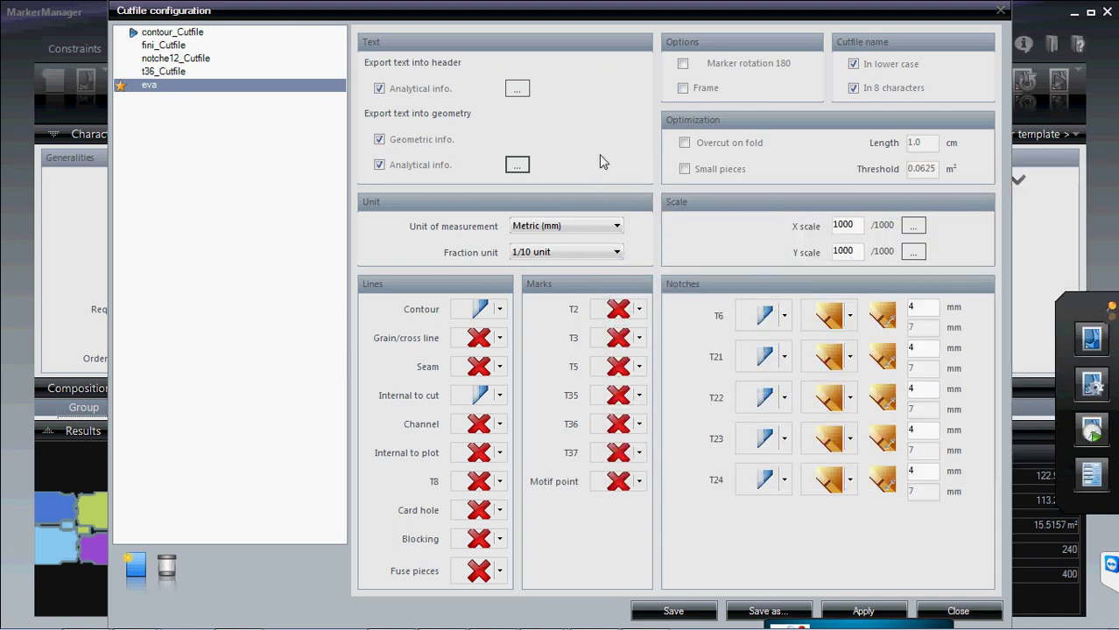
# - Add Name, Length, Fabric width and Date to the header's selected analytical information
pyautogui.click(518, 89)
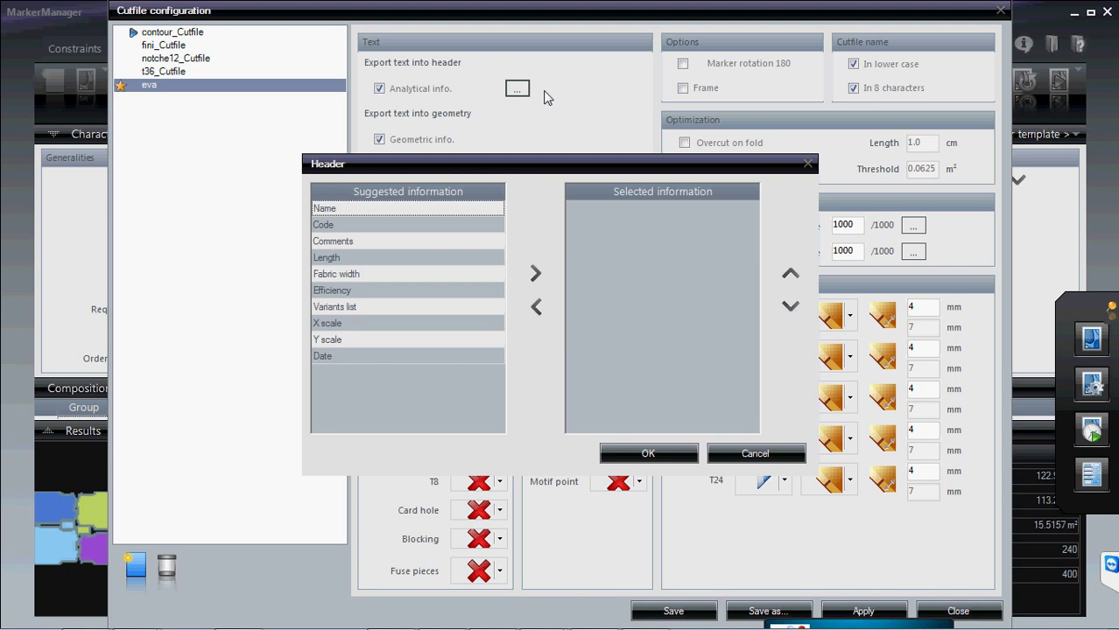
pyautogui.click(392, 208)
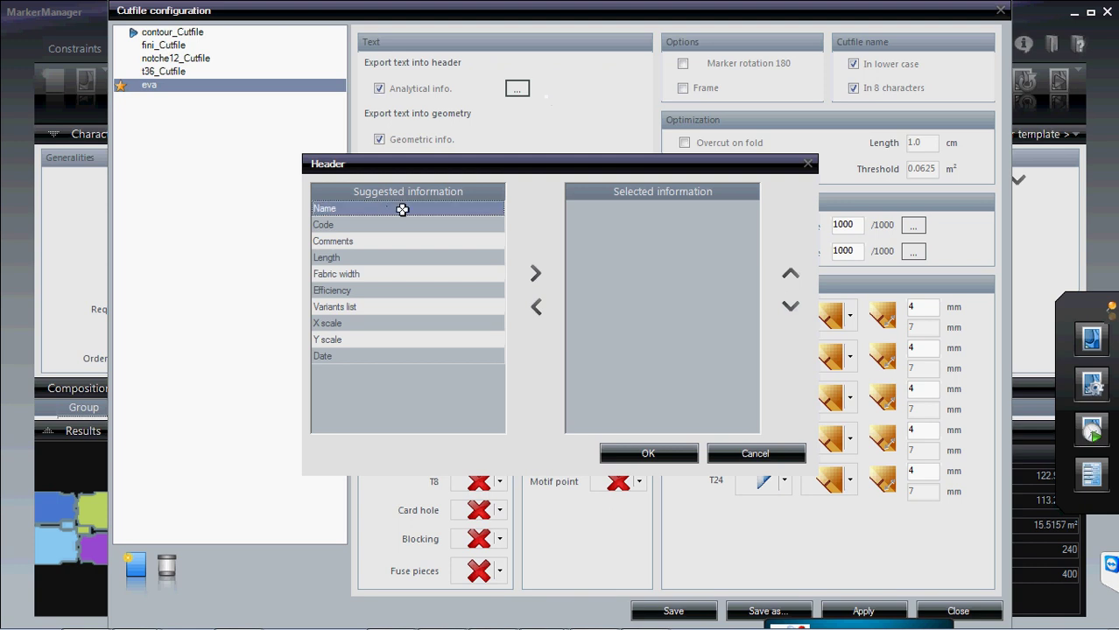
pyautogui.click(536, 273)
pyautogui.click(388, 238)
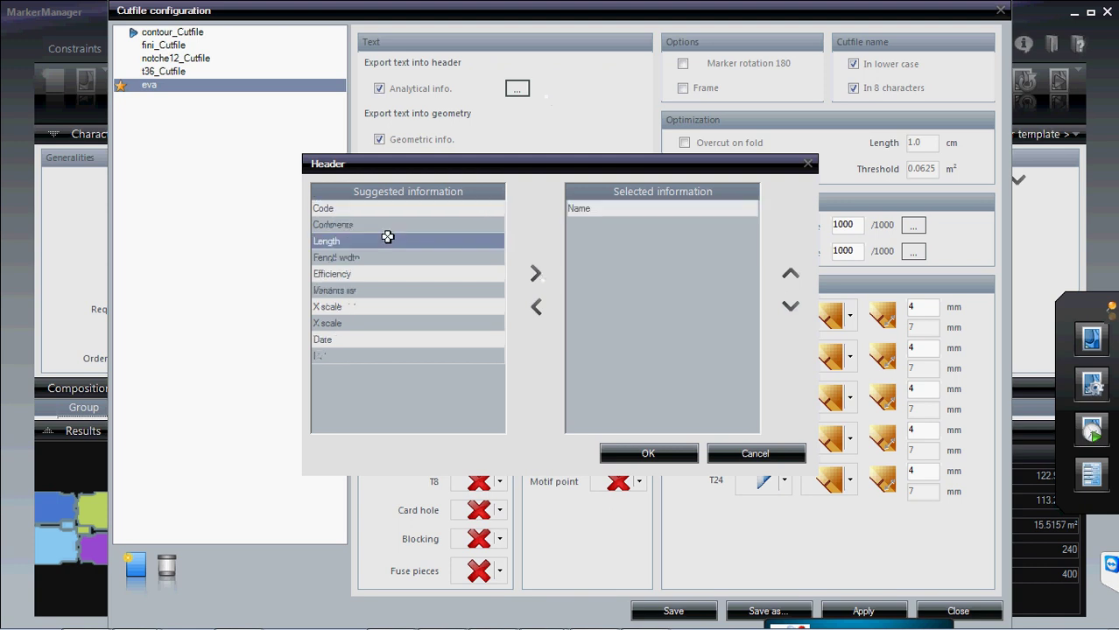
pyautogui.click(537, 275)
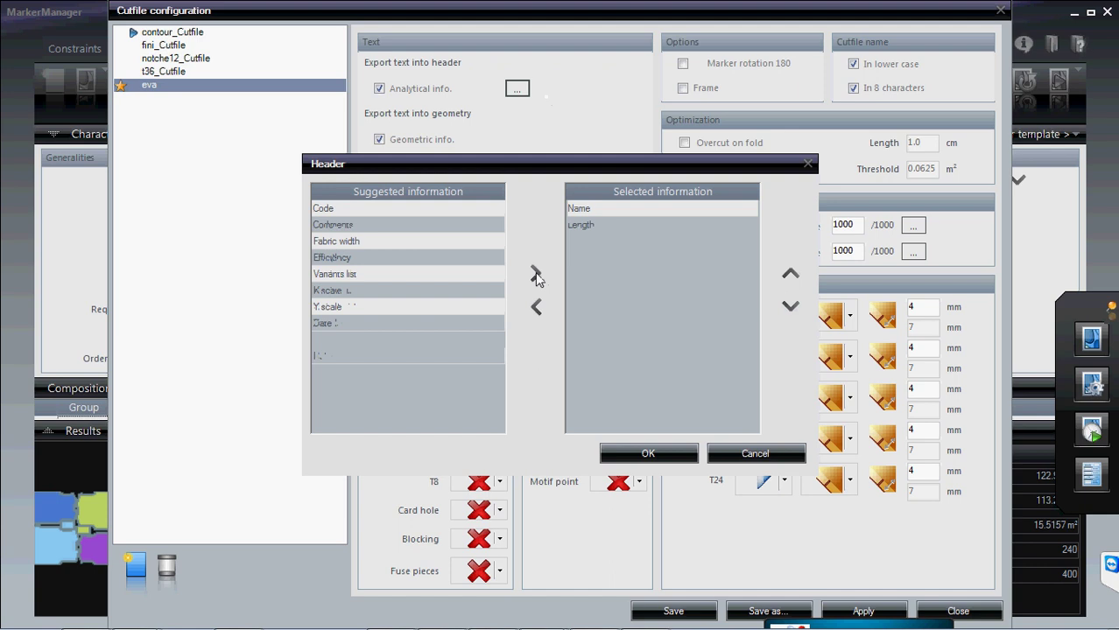
pyautogui.click(412, 241)
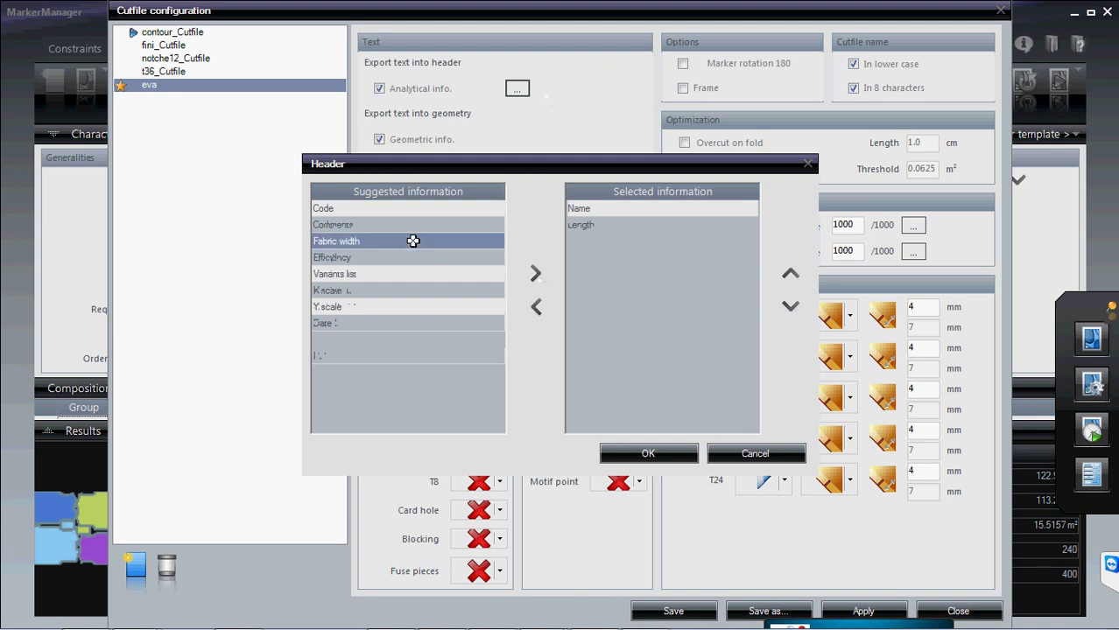
pyautogui.click(536, 274)
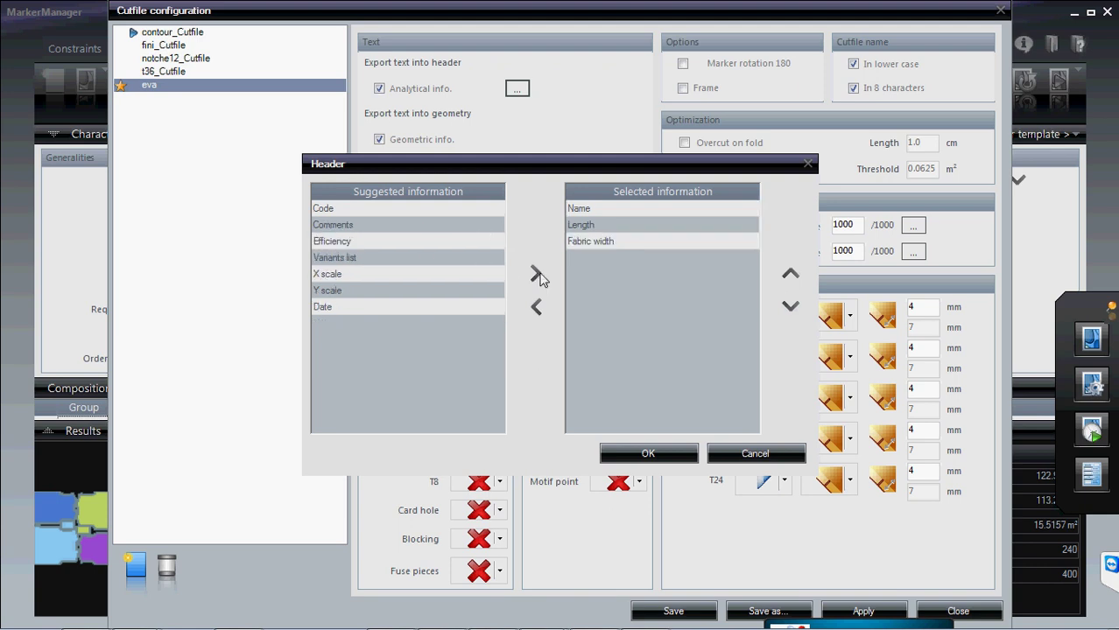
pyautogui.click(400, 306)
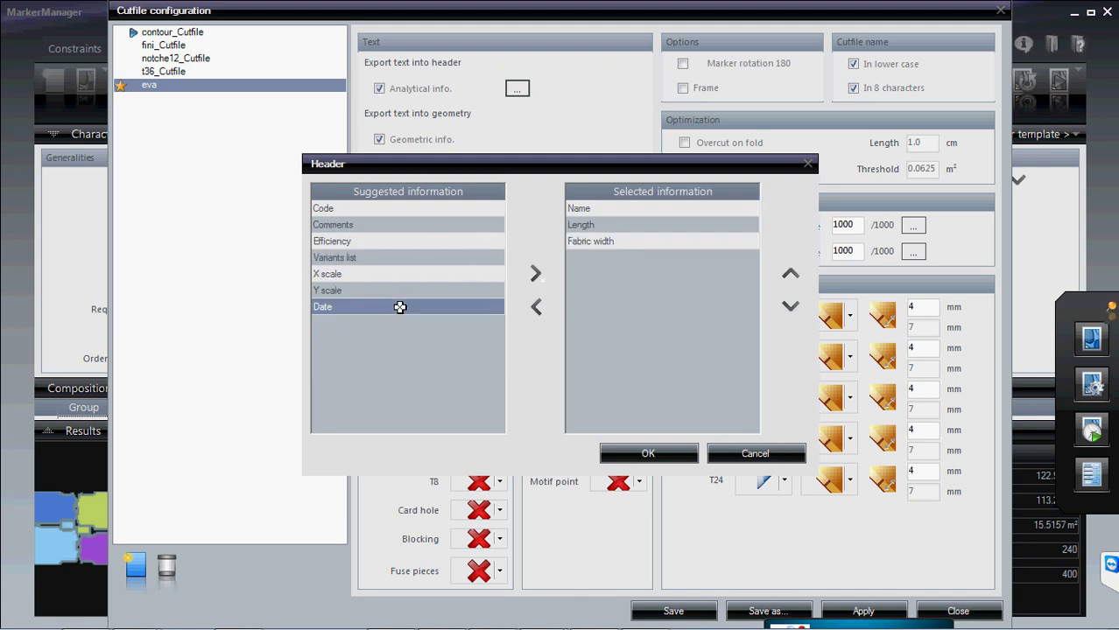
pyautogui.click(535, 276)
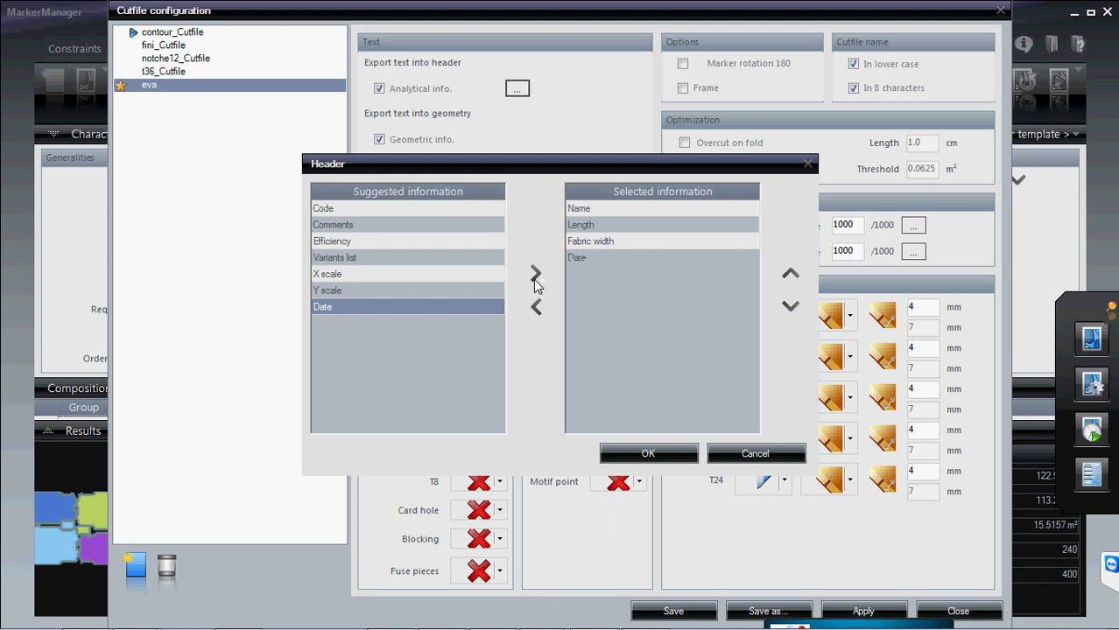
pyautogui.click(663, 454)
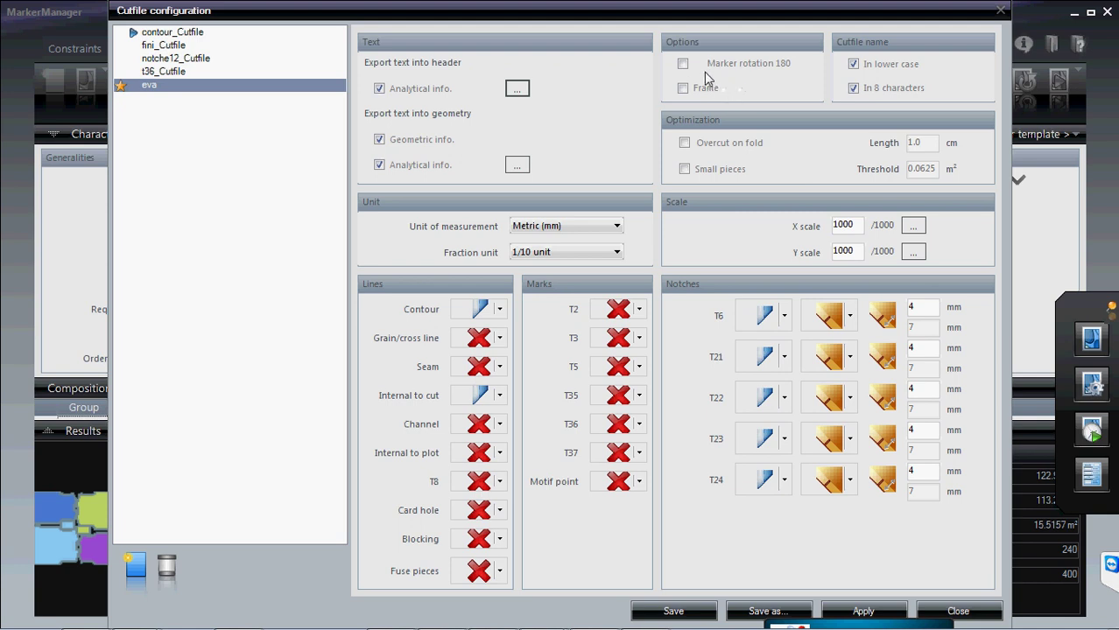
# - Check Marker rotation 180 in Options and leave Frame unchecked
pyautogui.click(682, 65)
pyautogui.click(683, 88)
pyautogui.click(683, 64)
pyautogui.click(683, 64)
pyautogui.click(684, 88)
# - Dismiss a Start menu search for 'vigi' and toggle the lower-case cutfile name option
pyautogui.click(19, 620)
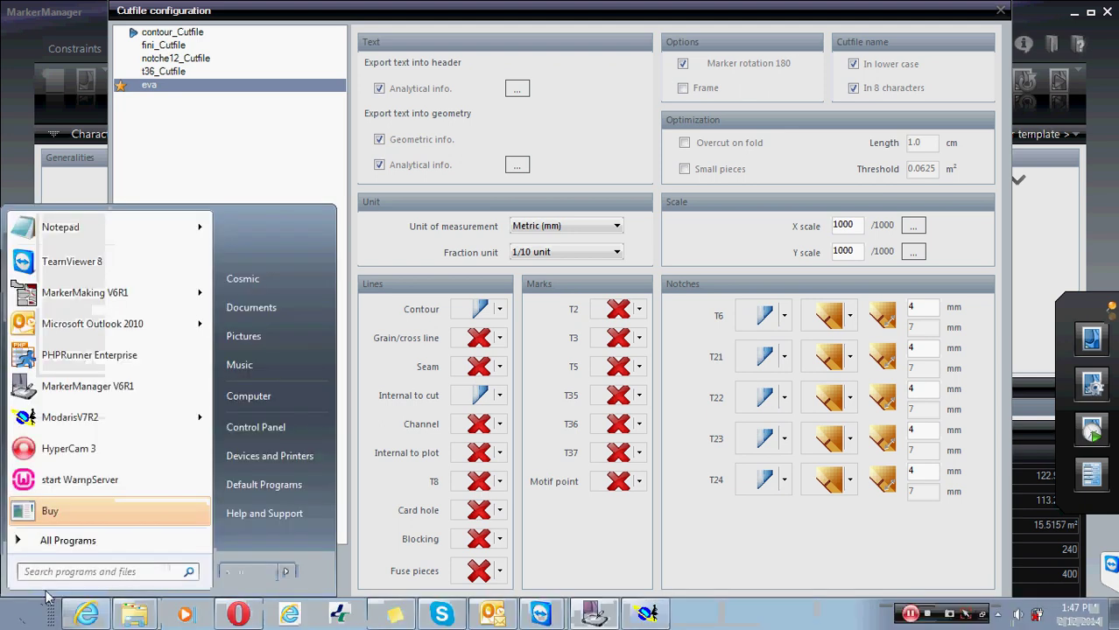
pyautogui.write('vig')
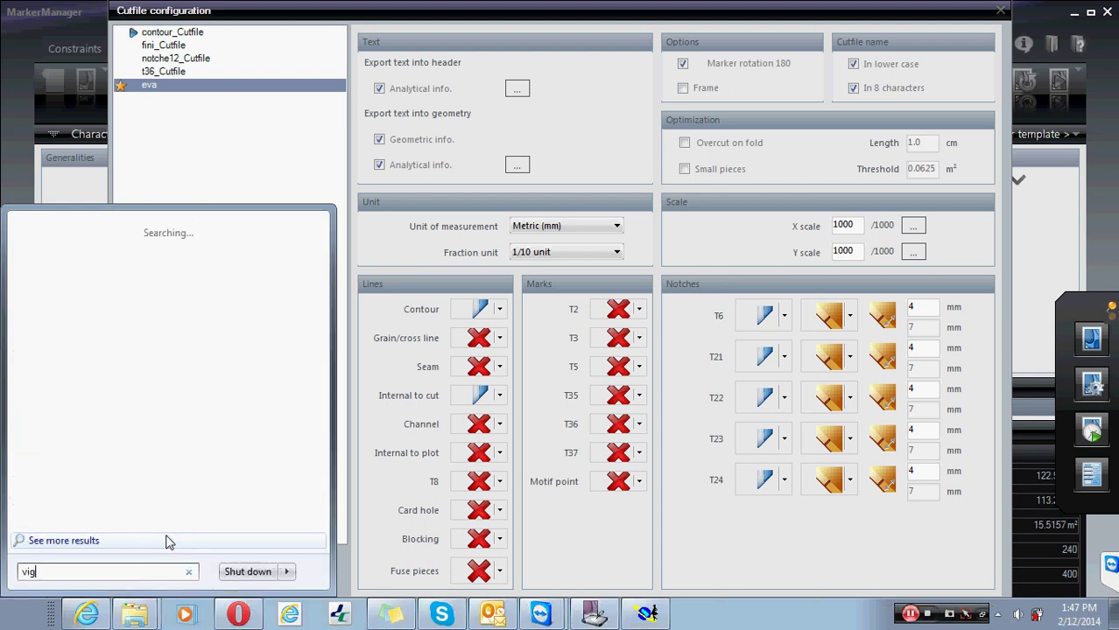
pyautogui.write('i')
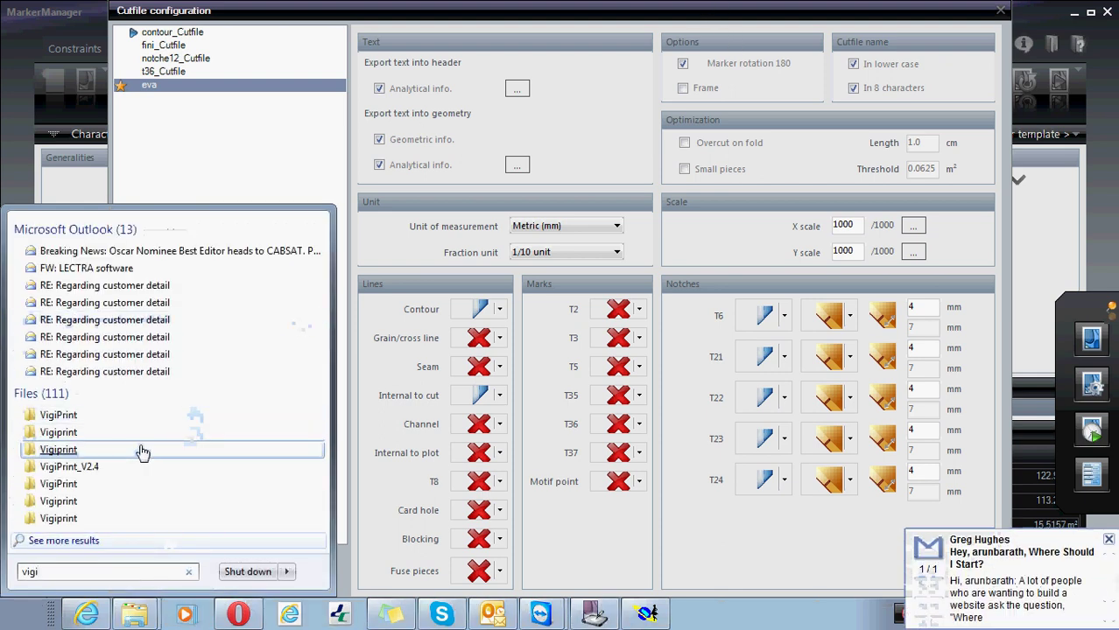
pyautogui.click(612, 550)
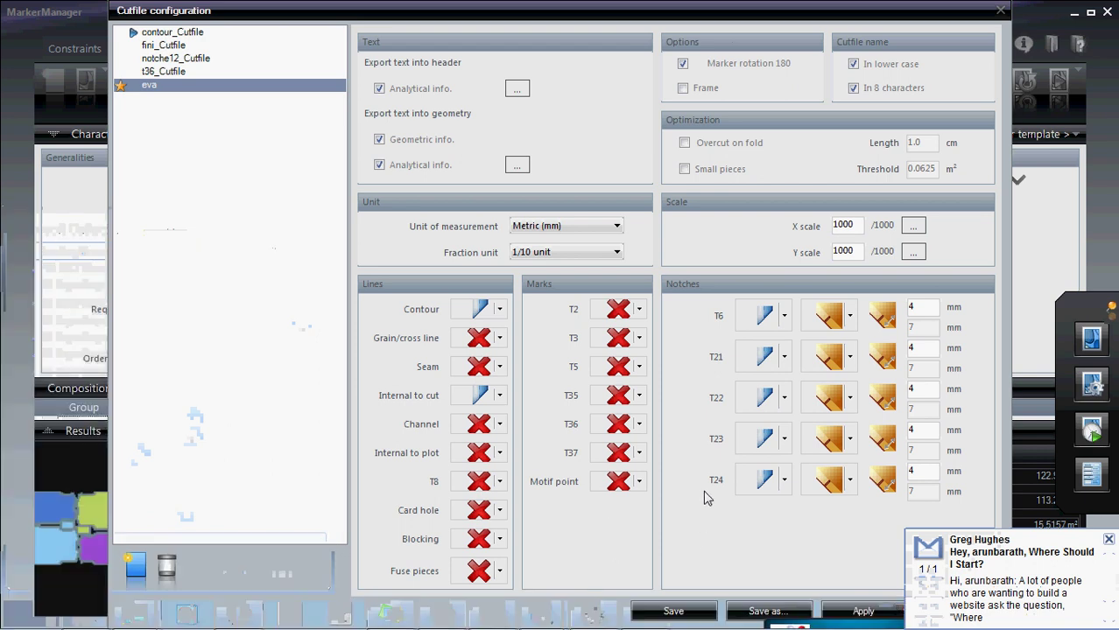
pyautogui.click(853, 64)
# - Uncheck both 'In lower case' and 'In 8 characters' in the Cutfile name group
pyautogui.click(855, 88)
pyautogui.click(854, 65)
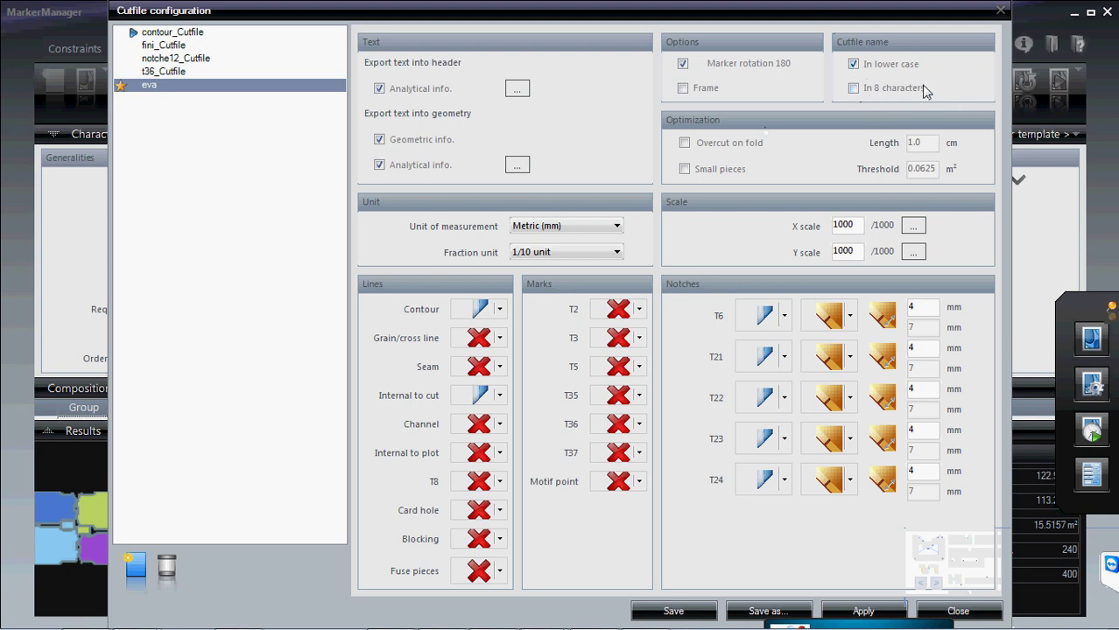
pyautogui.click(855, 65)
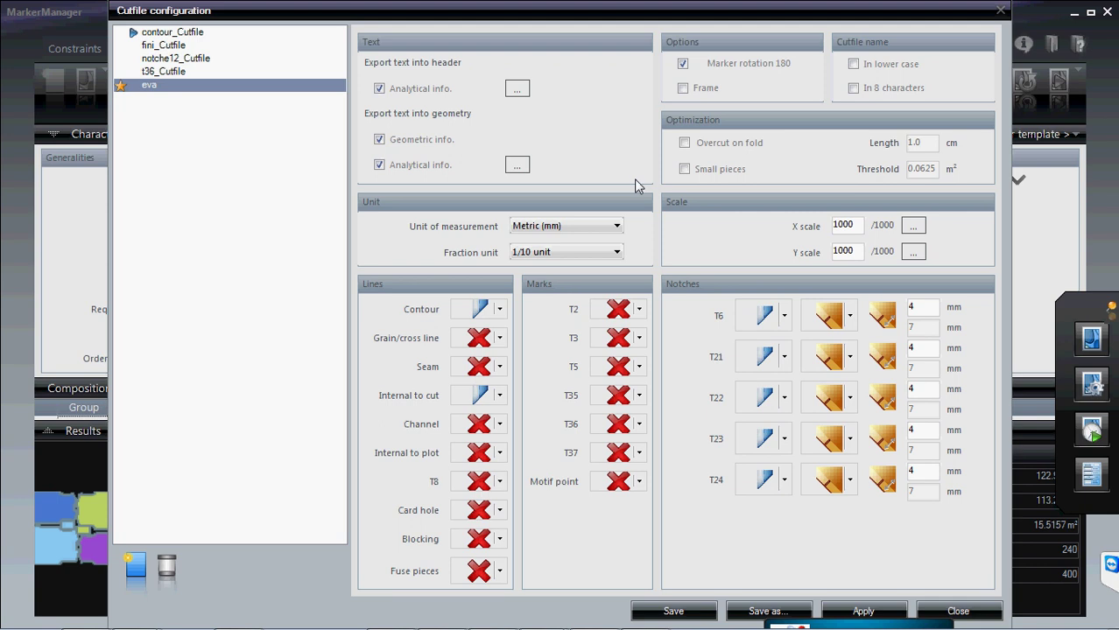
pyautogui.click(617, 226)
pyautogui.click(589, 243)
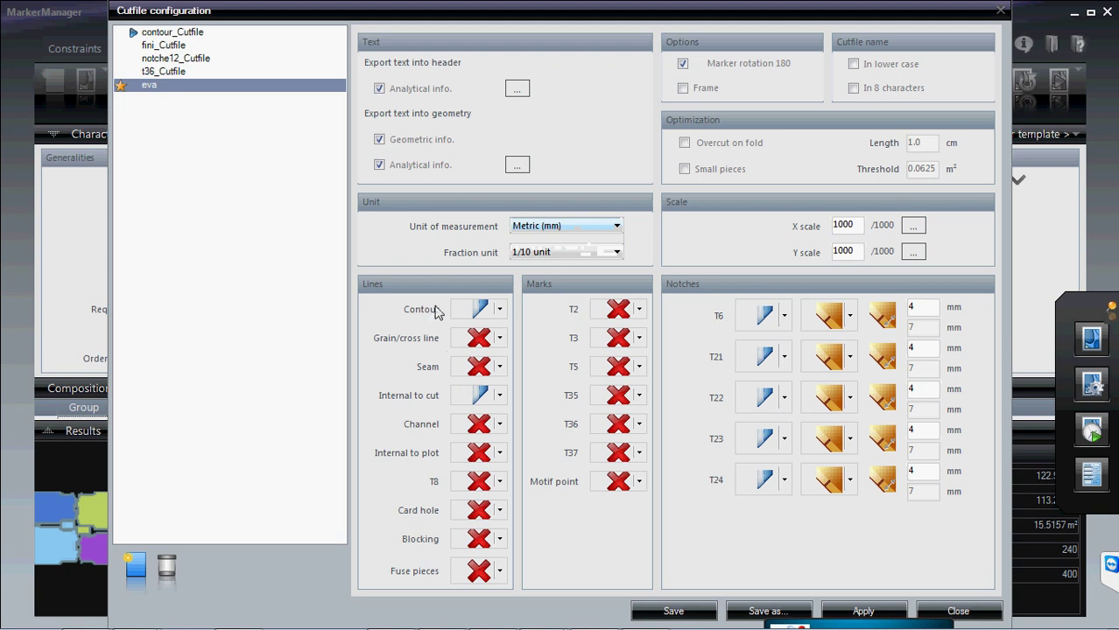
pyautogui.click(503, 315)
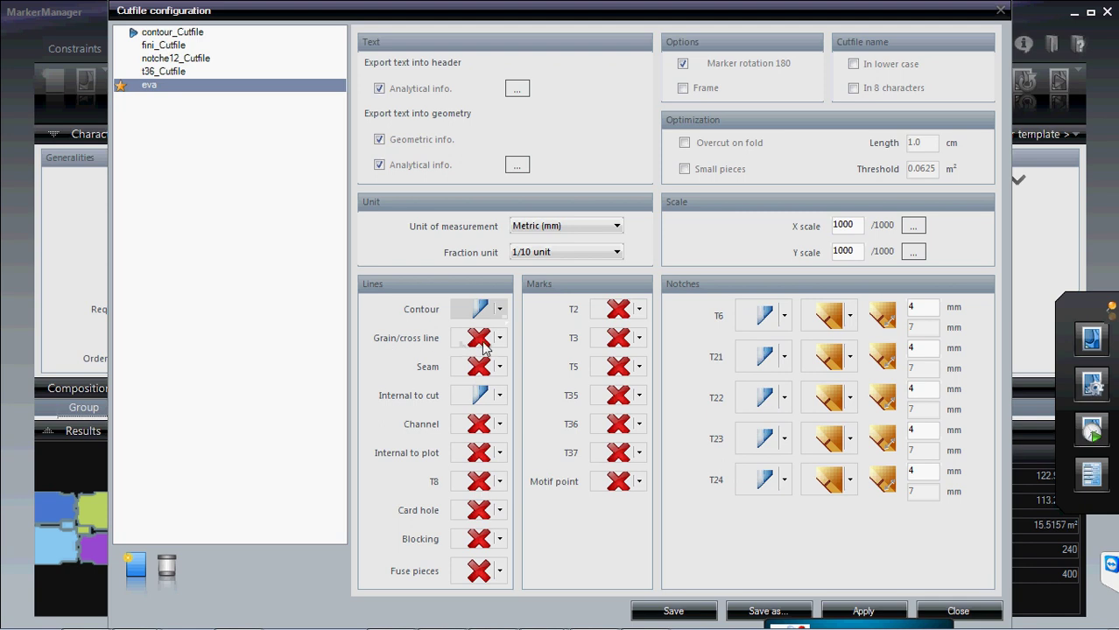
pyautogui.click(499, 396)
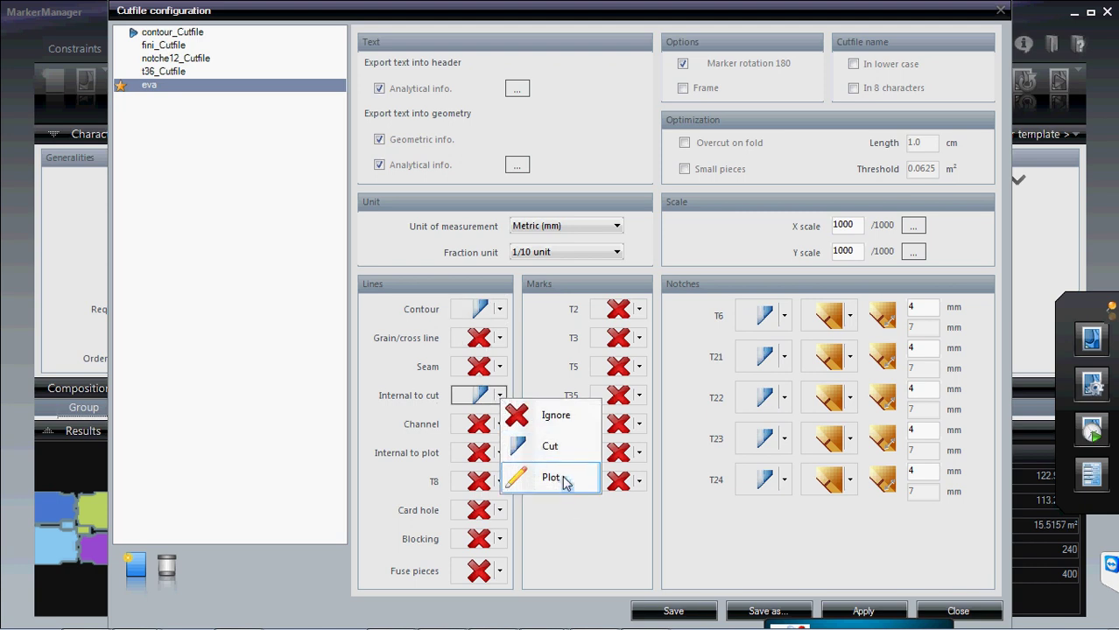
pyautogui.click(549, 448)
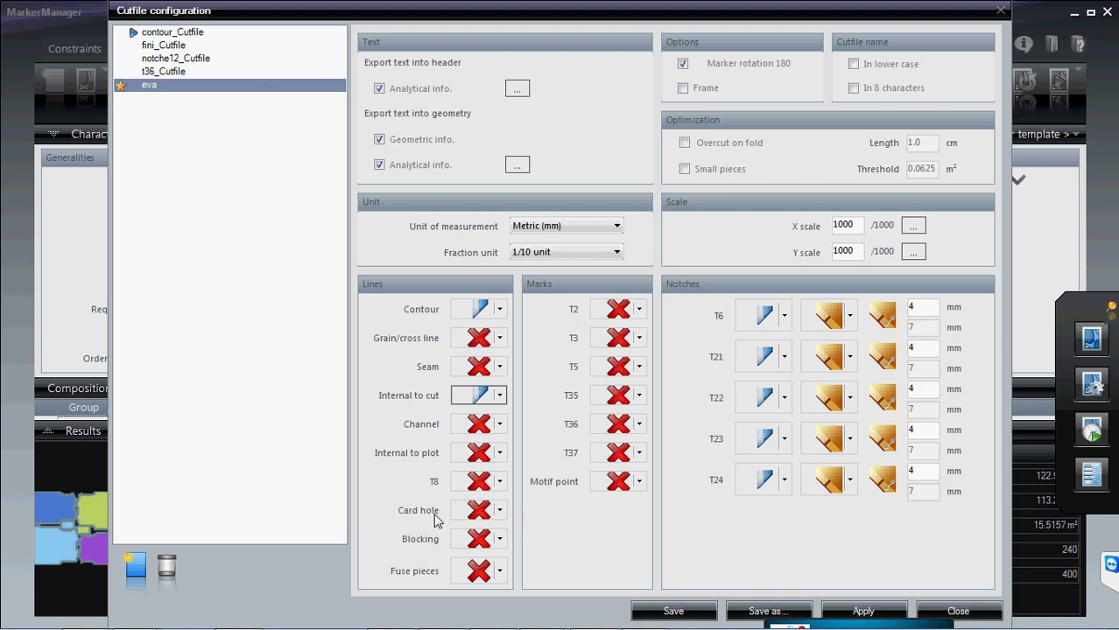
pyautogui.click(499, 510)
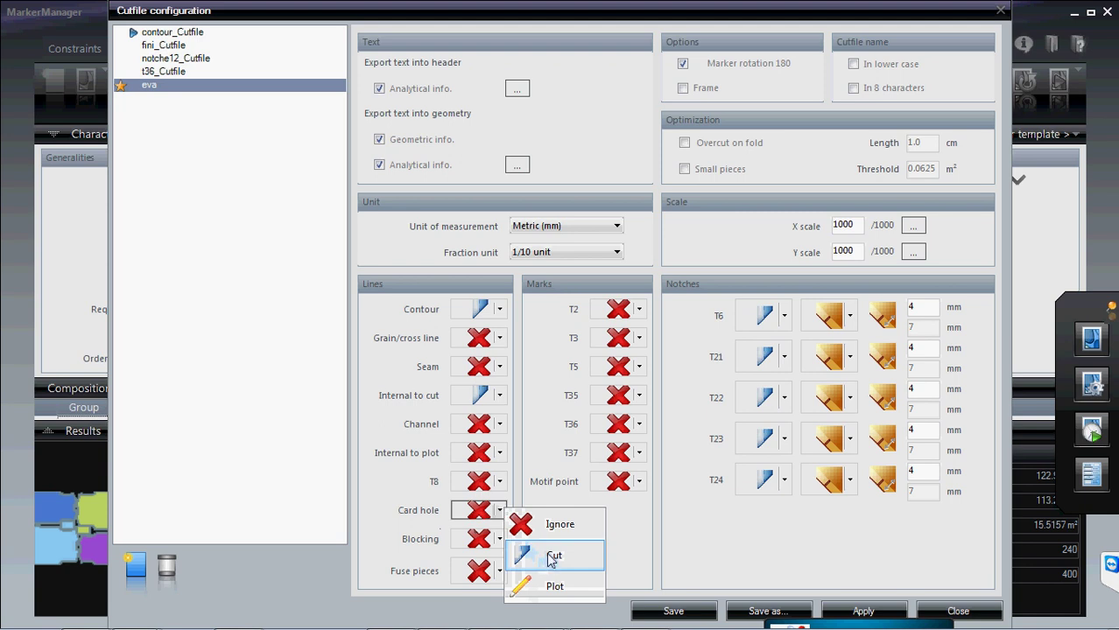
pyautogui.click(380, 513)
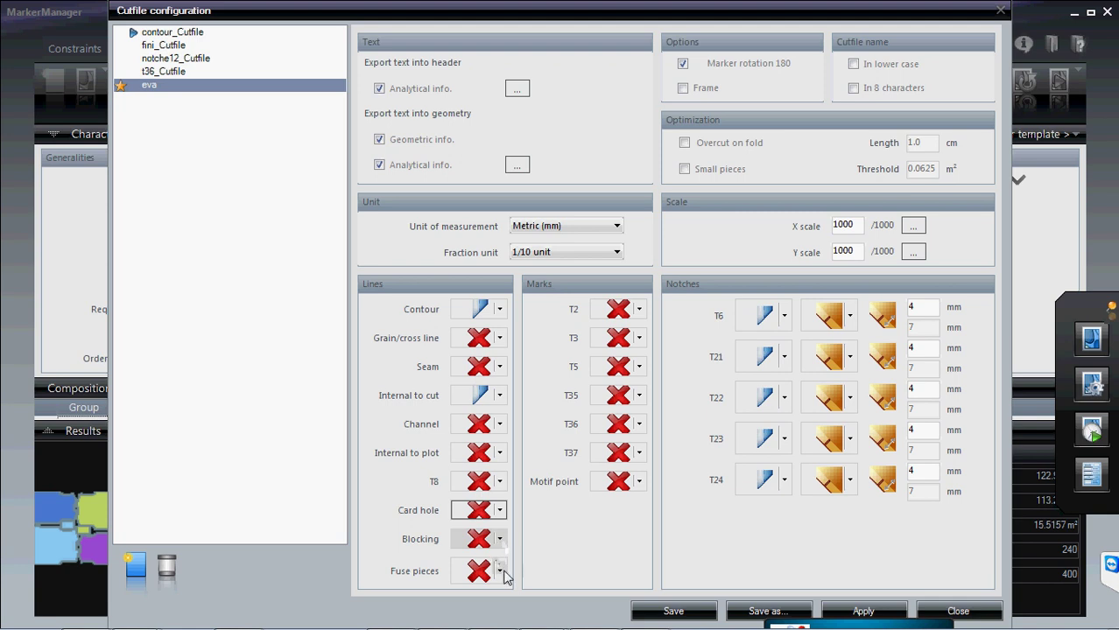
pyautogui.click(501, 572)
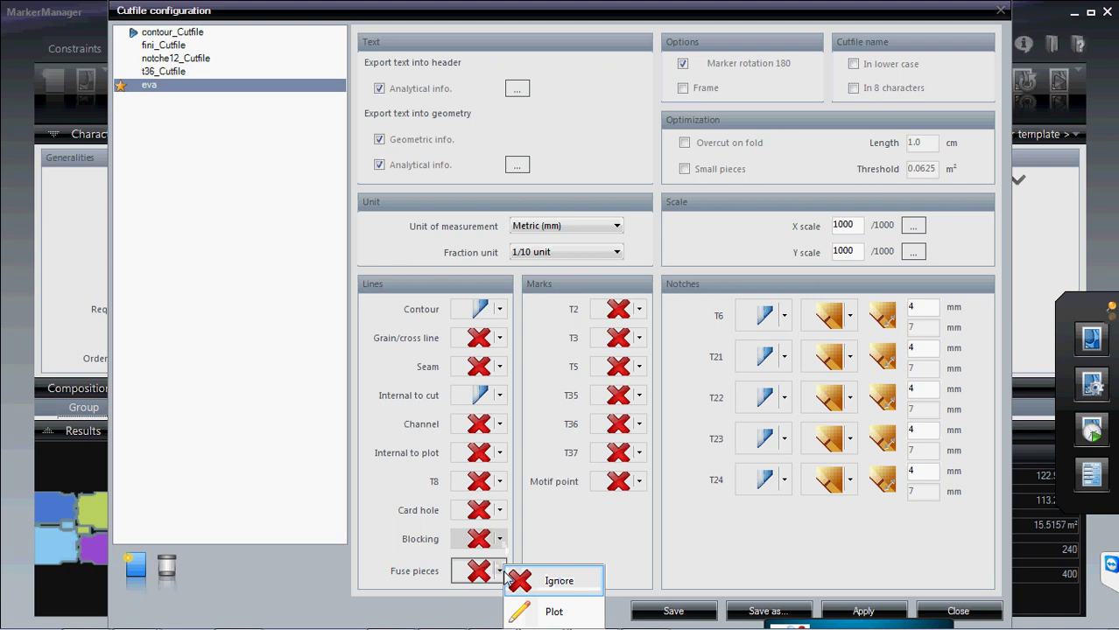
pyautogui.click(521, 582)
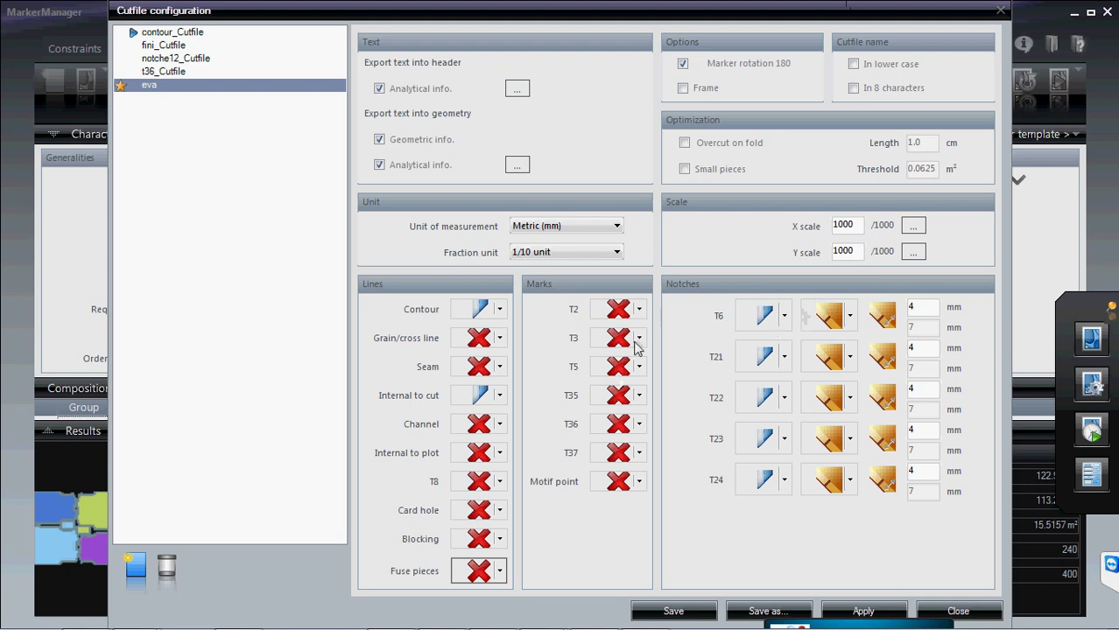
# - Set T35 marks to Drill 1
pyautogui.click(639, 396)
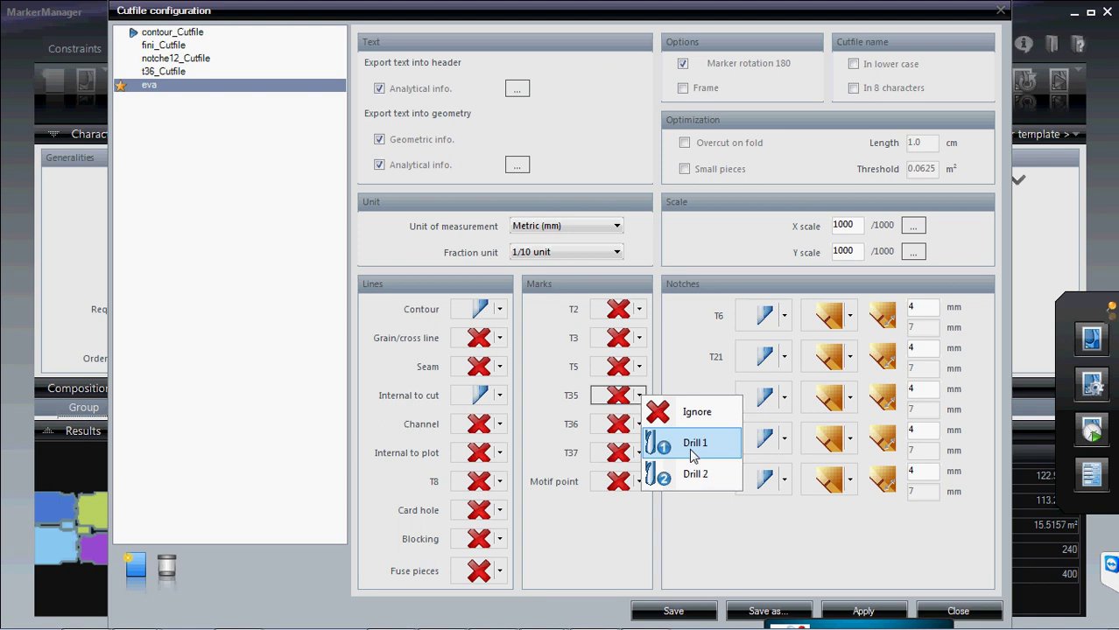
pyautogui.click(692, 444)
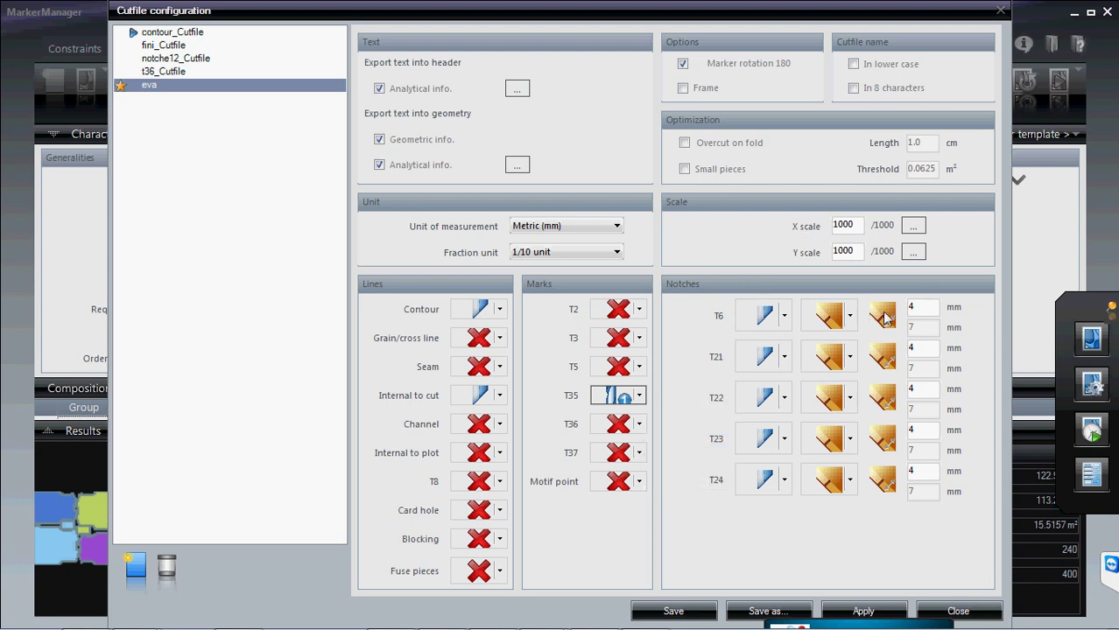
# - Set T6 notches to Ignore and T21 notches to Cut with a V notch
pyautogui.click(784, 318)
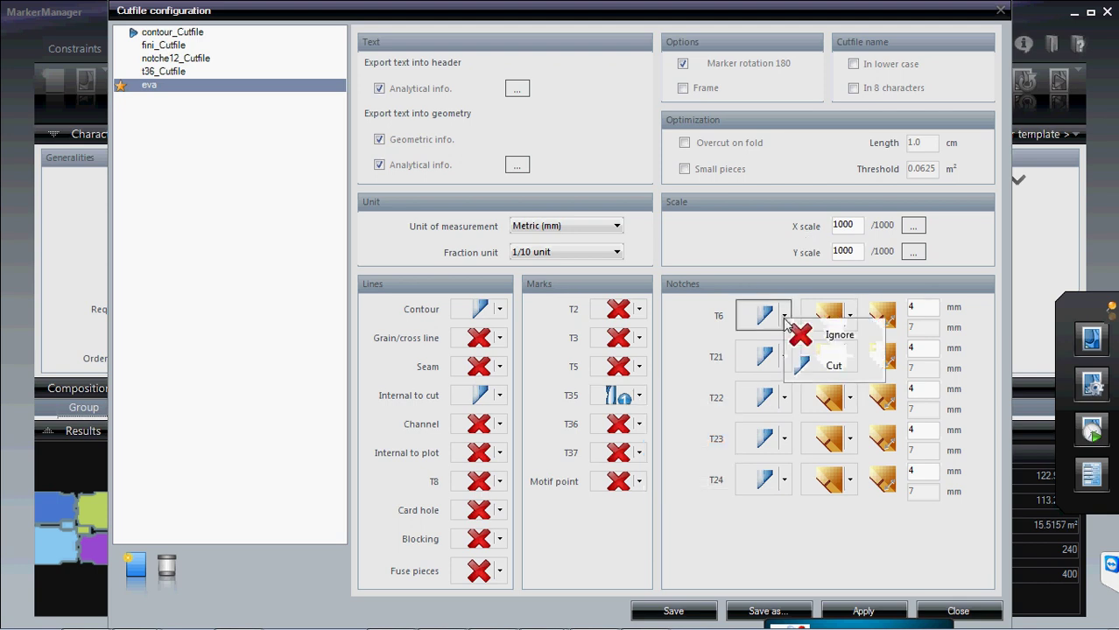
pyautogui.click(803, 337)
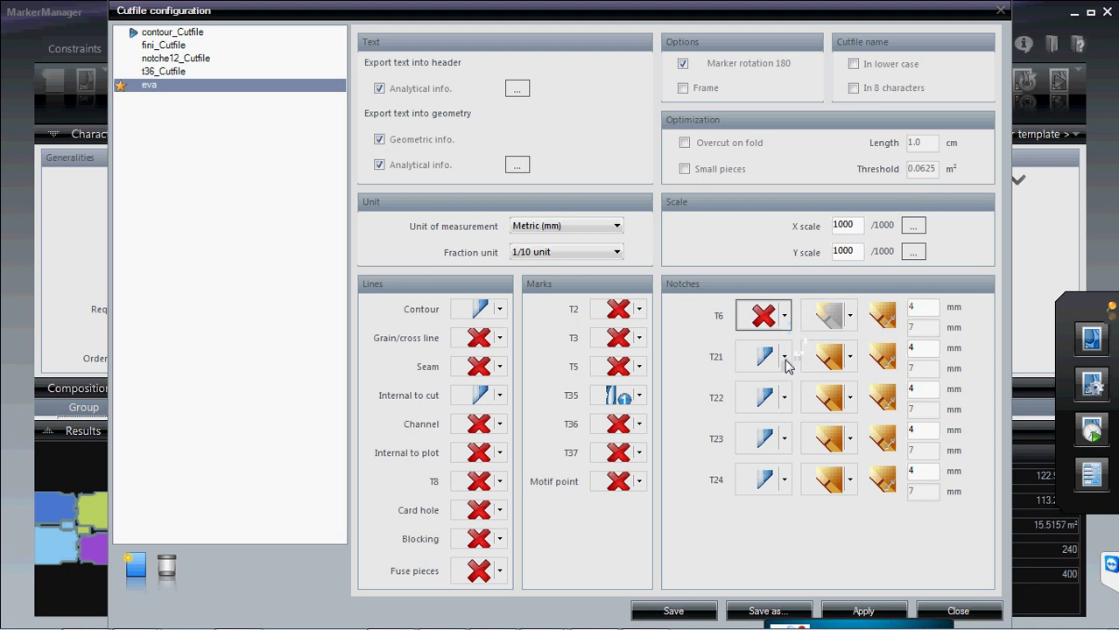
pyautogui.click(784, 358)
pyautogui.click(811, 417)
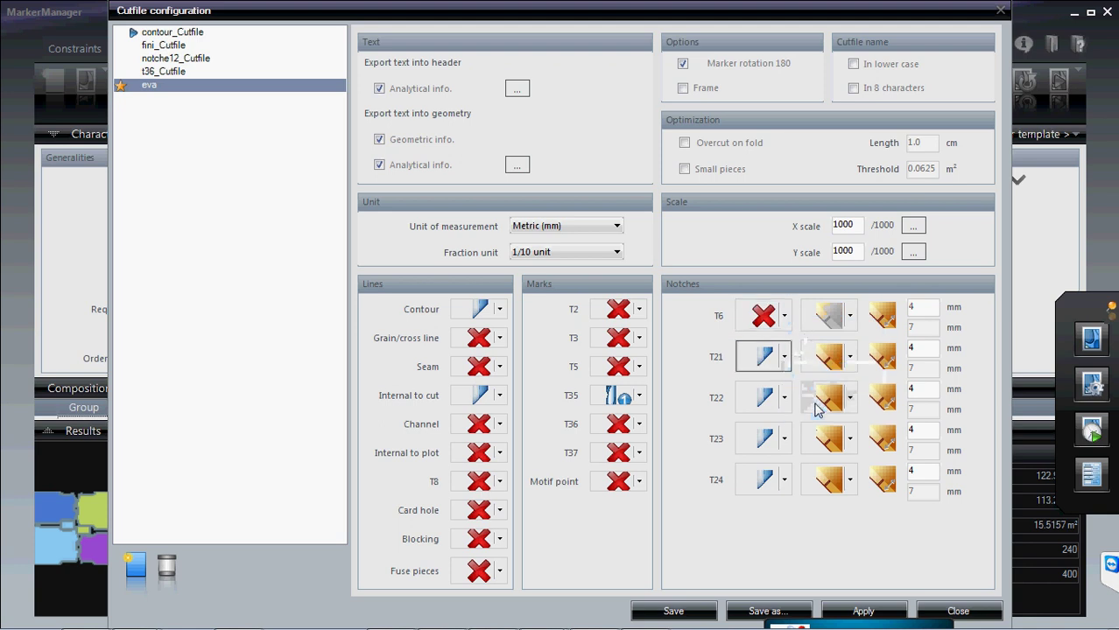
pyautogui.click(849, 358)
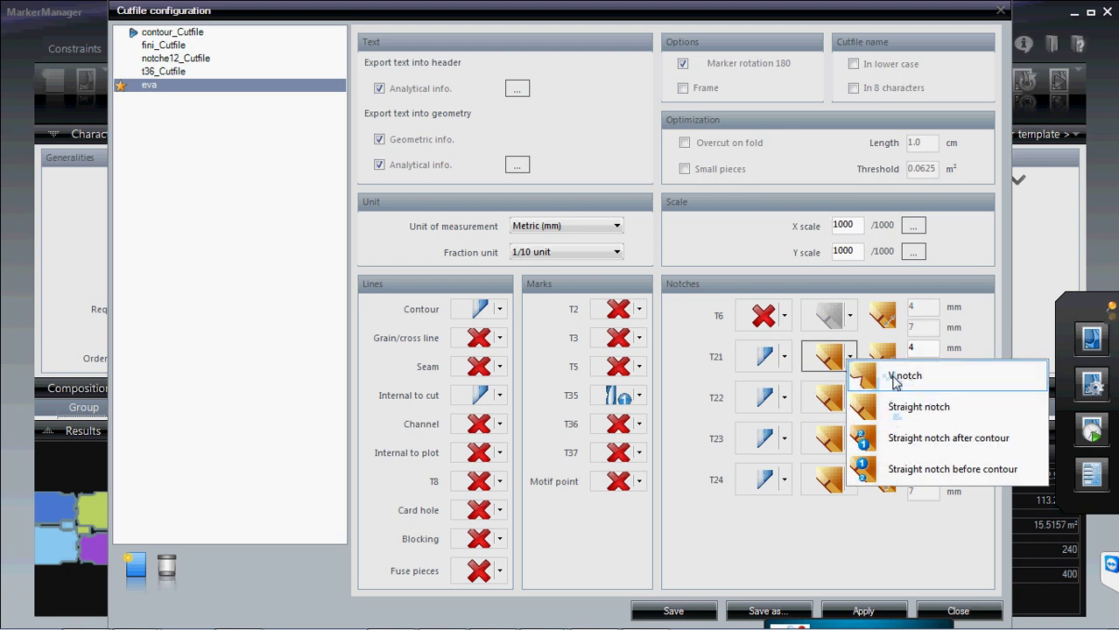
pyautogui.click(895, 382)
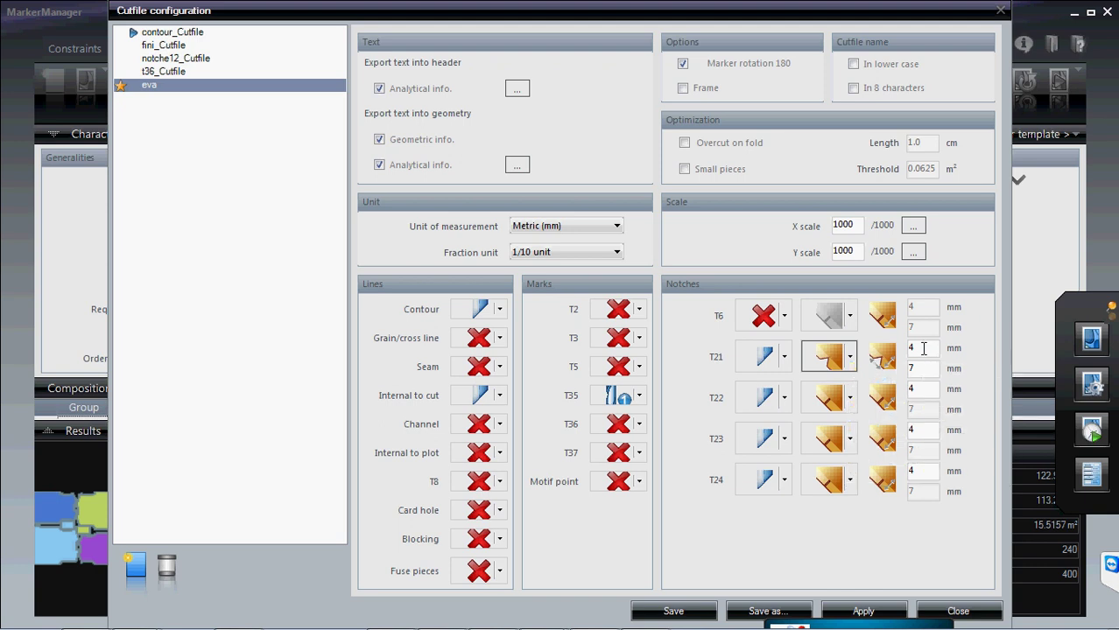
# - Change the T21 notch sizes to 5 mm and 4 mm
pyautogui.click(926, 368)
pyautogui.click(925, 348)
pyautogui.press('BackSpace')
pyautogui.write('5')
pyautogui.click(926, 369)
pyautogui.press('BackSpace')
pyautogui.write('4')
# - Set both T22 and T24 notches to Ignore
pyautogui.click(784, 400)
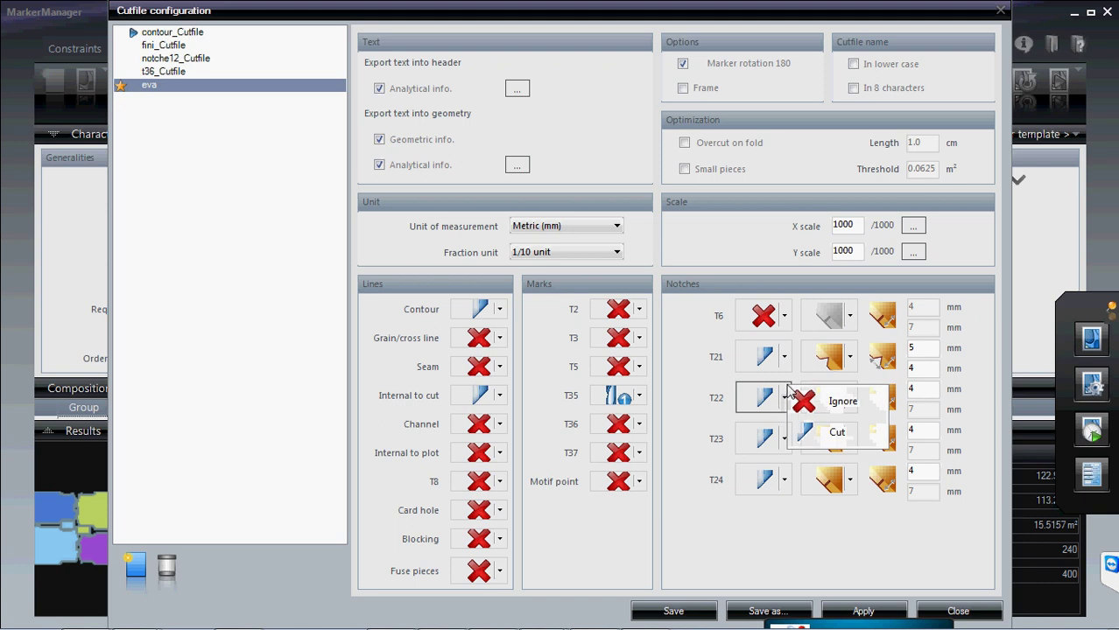
pyautogui.click(797, 412)
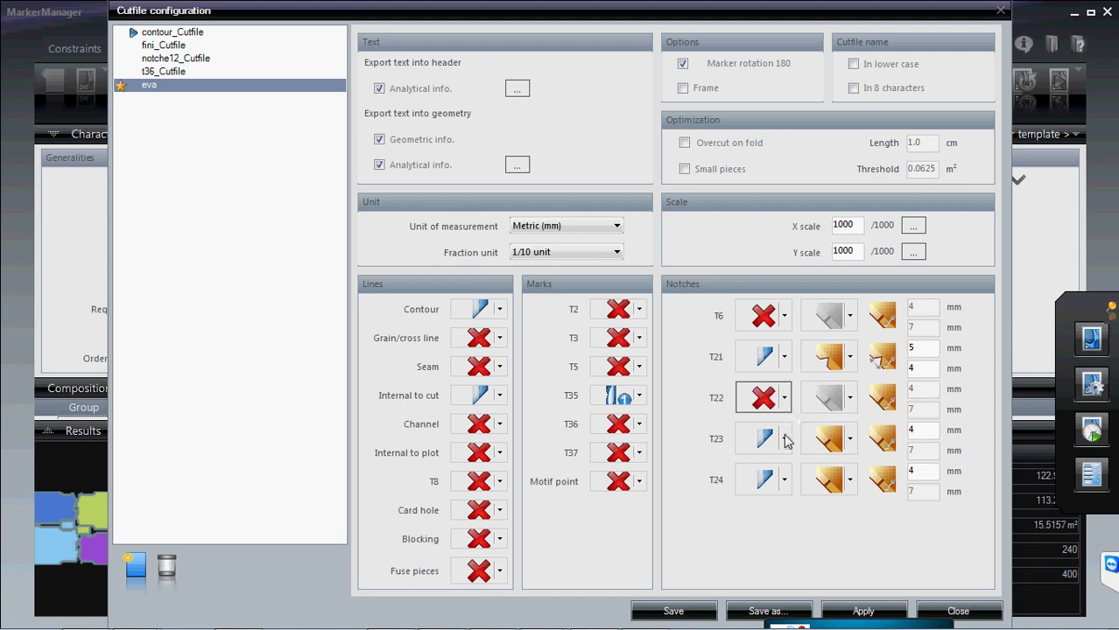
pyautogui.click(784, 480)
pyautogui.click(800, 499)
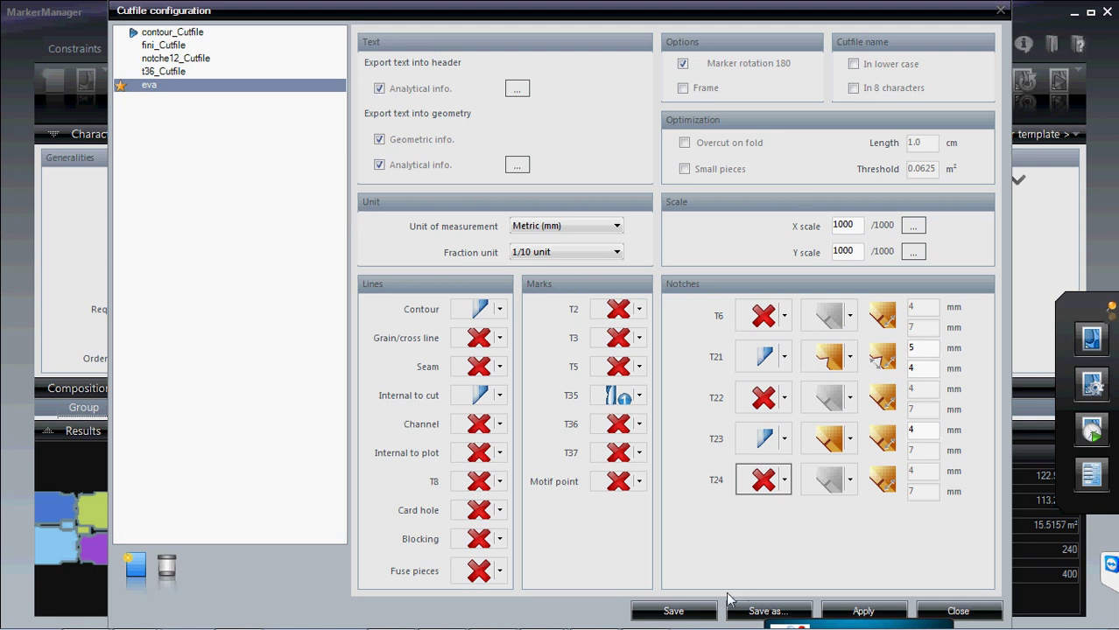
# - Save the eva cutfile settings and apply them
pyautogui.click(714, 614)
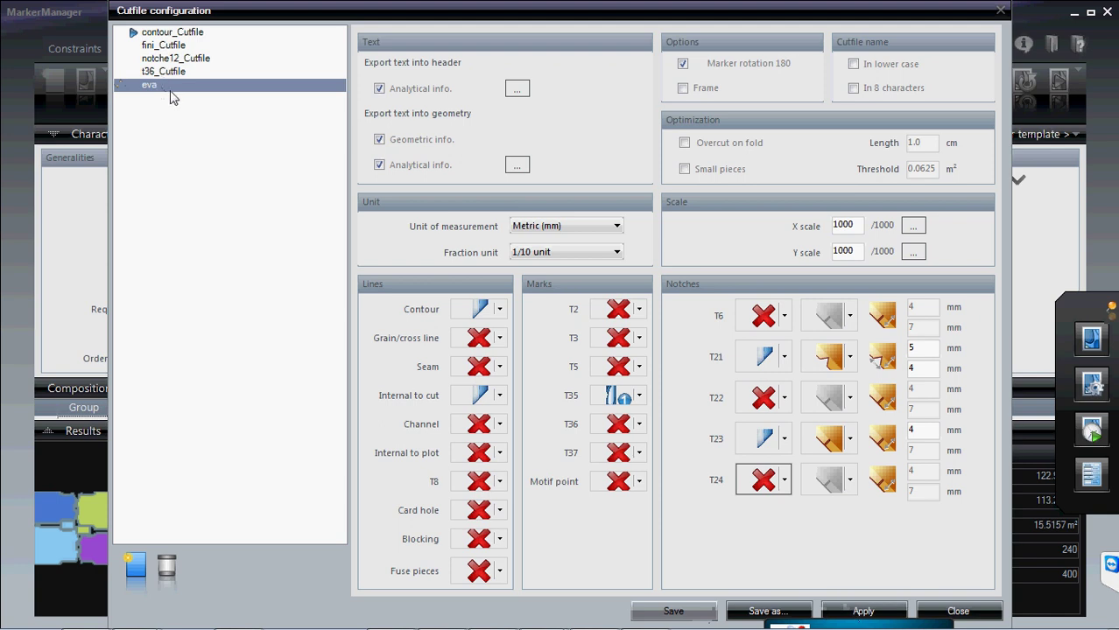
pyautogui.click(872, 611)
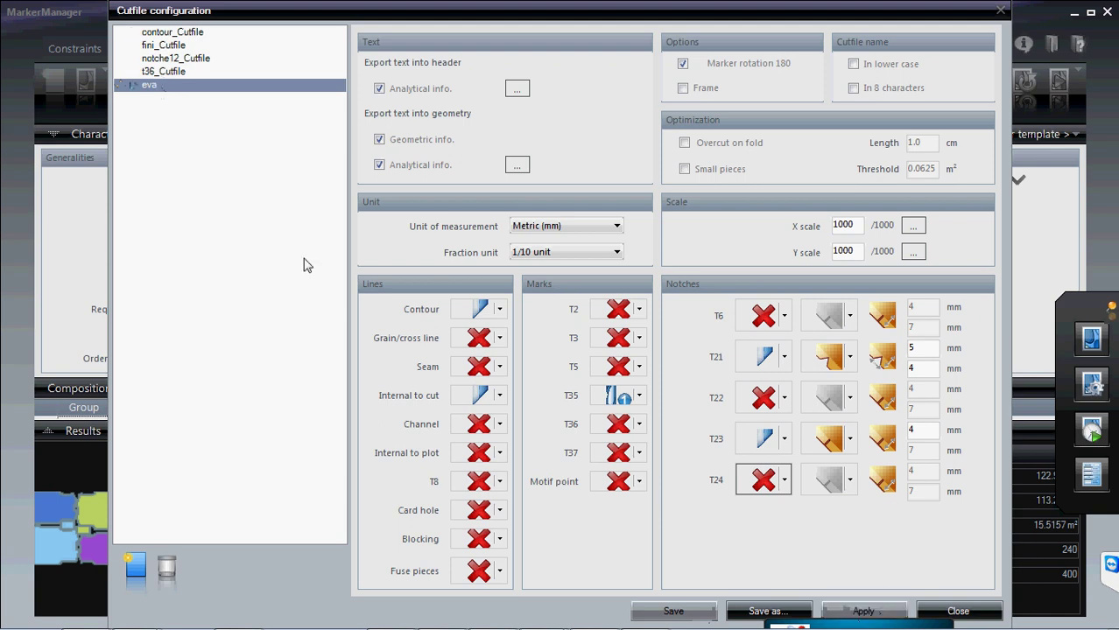
pyautogui.click(163, 71)
pyautogui.click(149, 85)
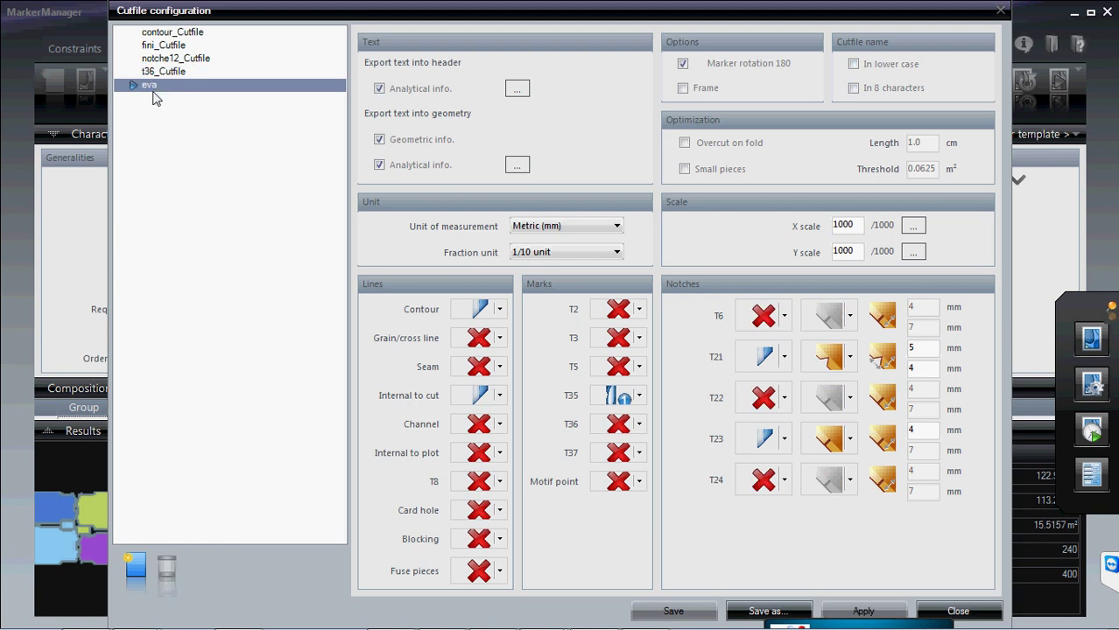
# - Compare with t36_Cutfile, reapply eva, and close the Cutfile configuration window
pyautogui.click(160, 73)
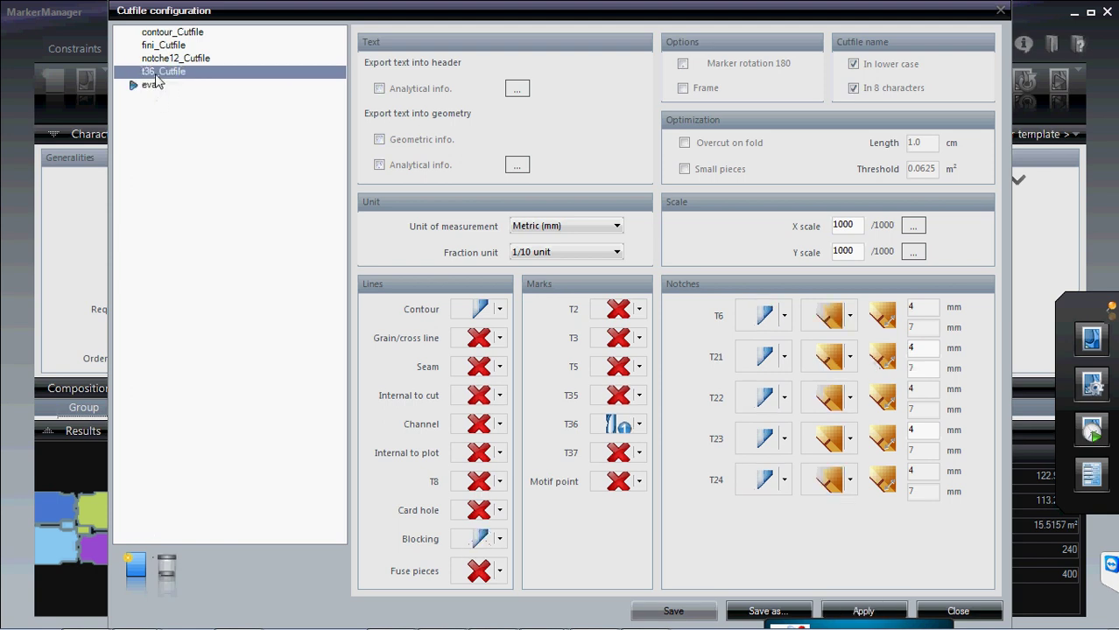
pyautogui.click(863, 611)
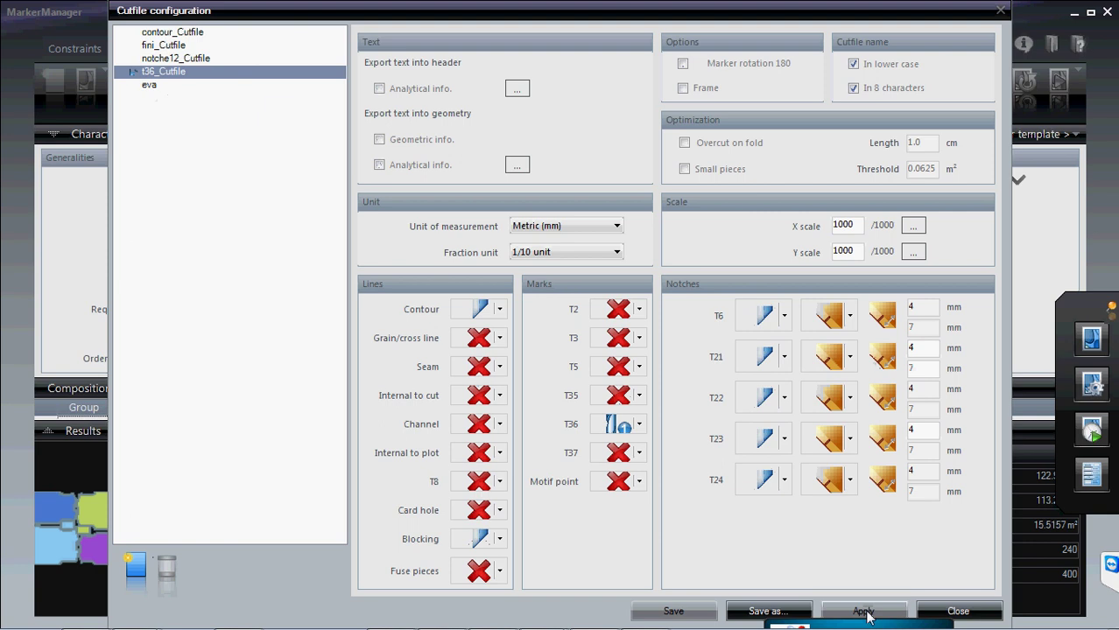
pyautogui.click(148, 84)
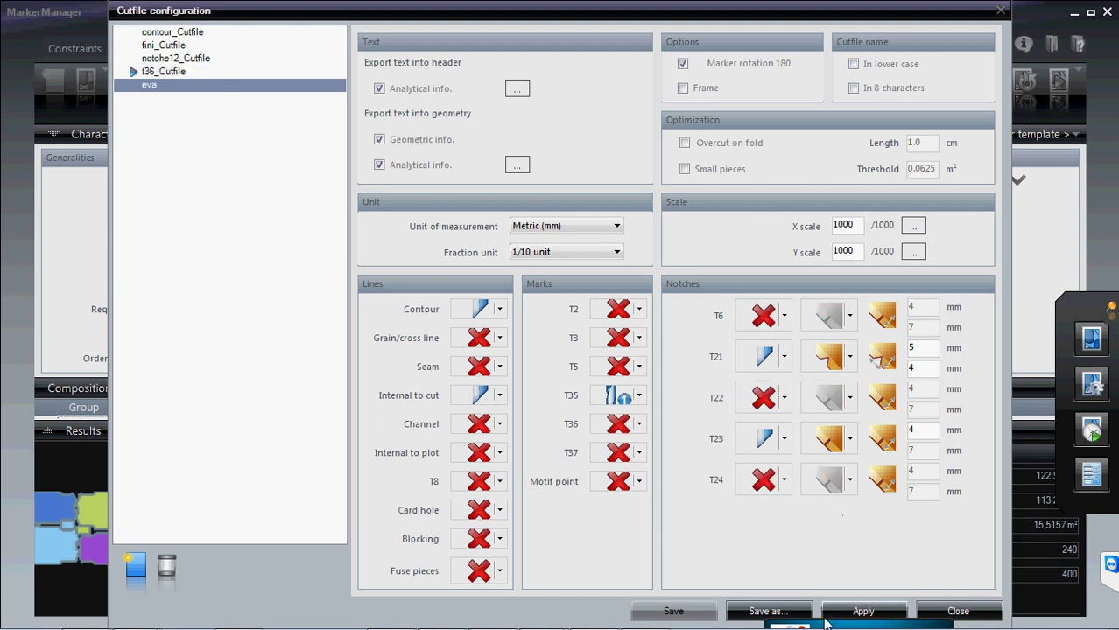
pyautogui.click(856, 615)
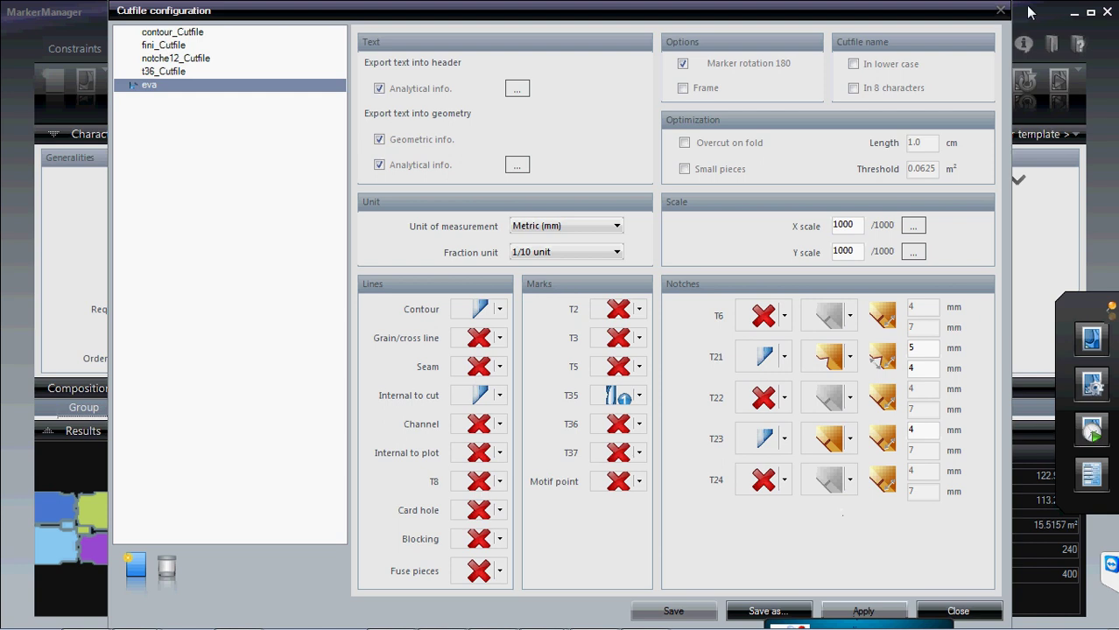
pyautogui.click(1001, 10)
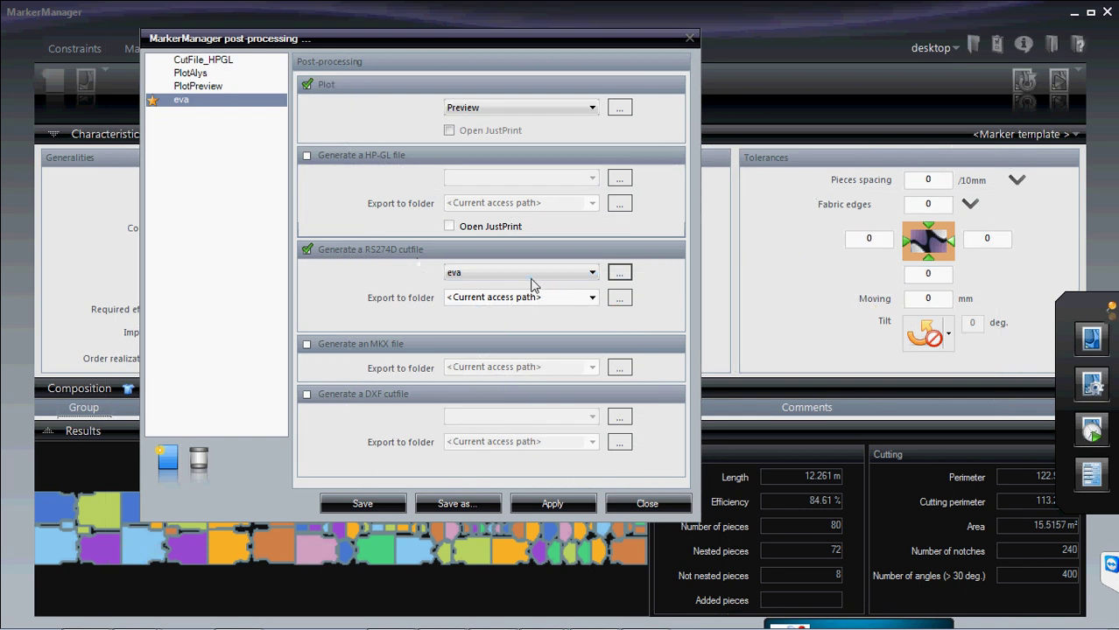
# - Choose 'eva' in the RS274D cutfile dropdown
pyautogui.click(592, 274)
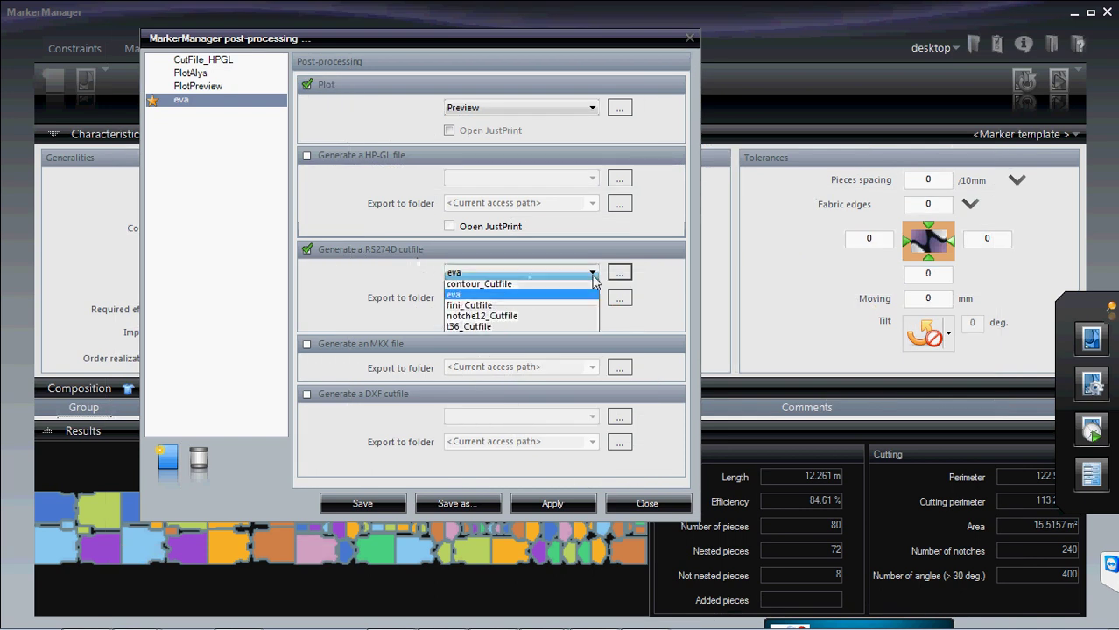
pyautogui.click(472, 299)
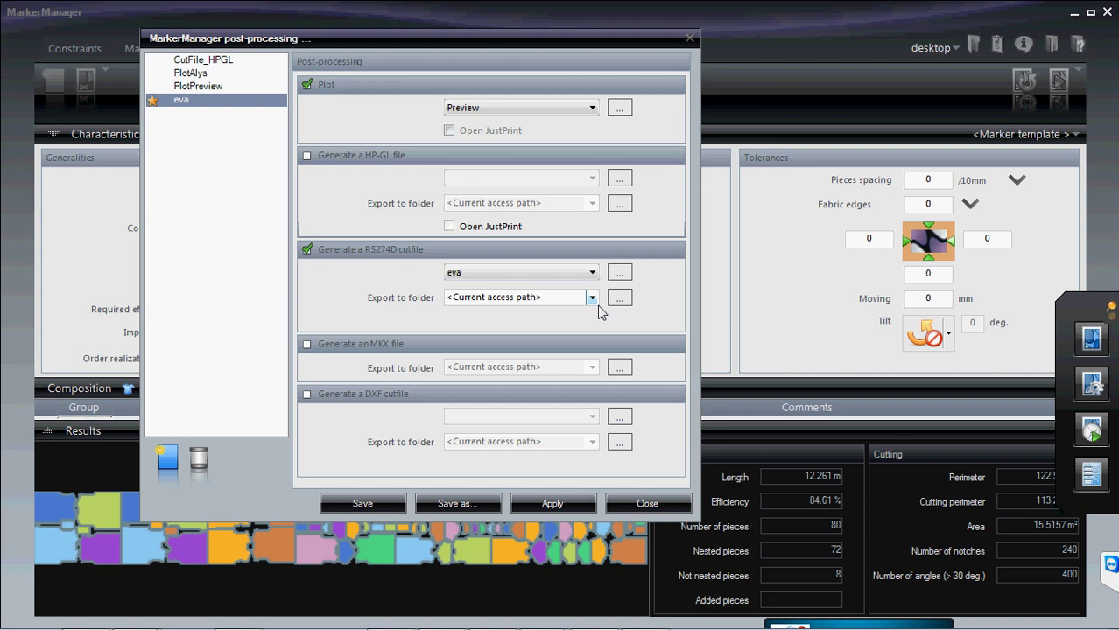
pyautogui.click(592, 300)
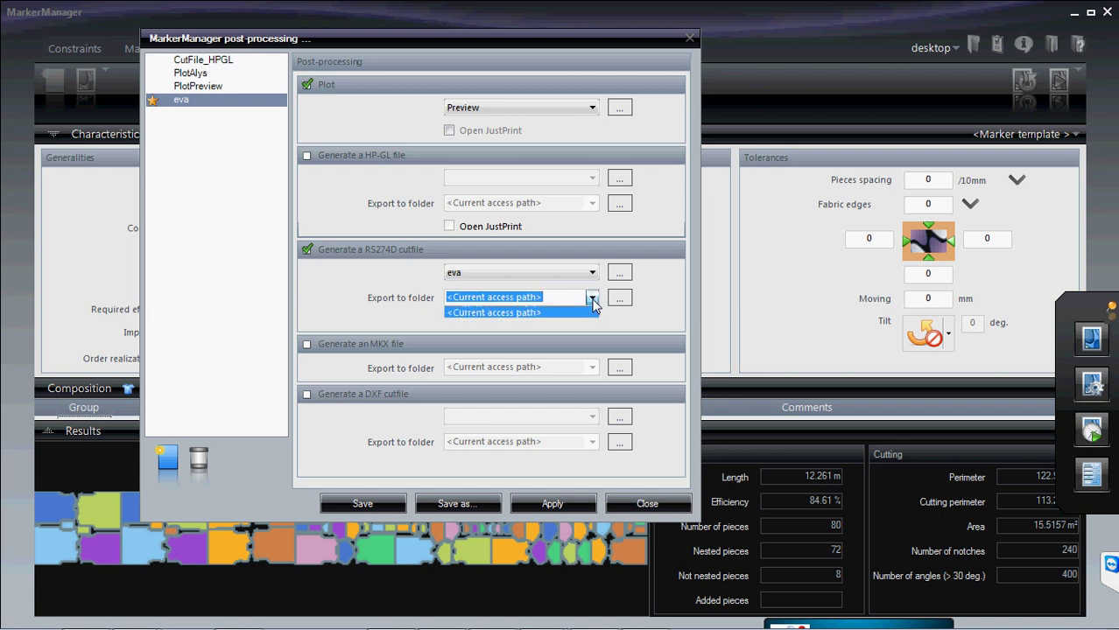
pyautogui.click(593, 301)
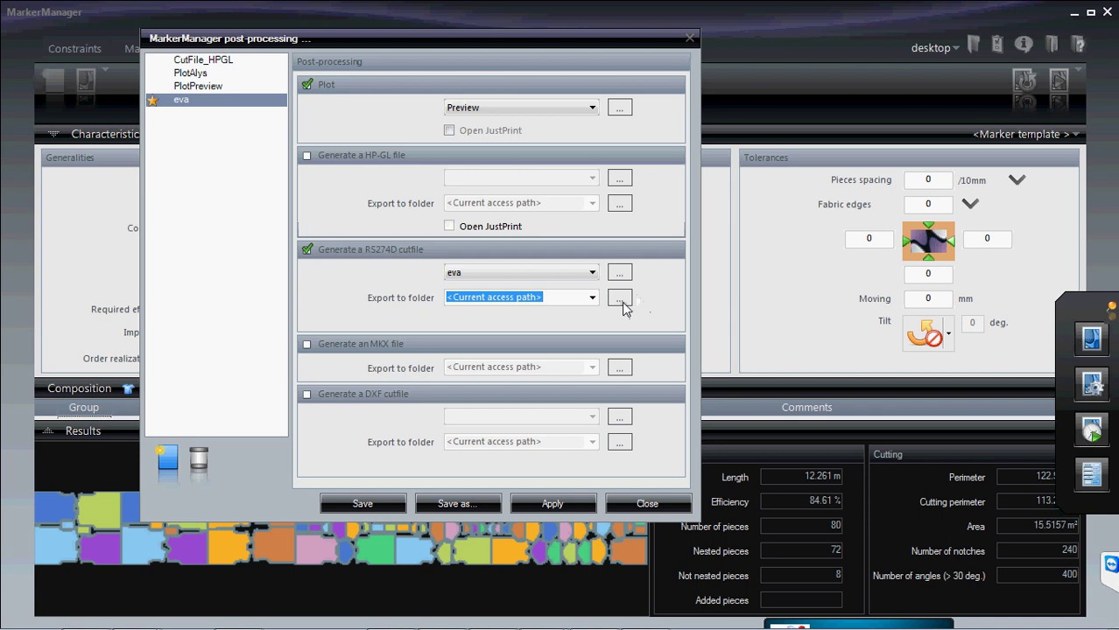
# - Set the RS274D export folder to Desktop > New Folder (2)
pyautogui.click(620, 300)
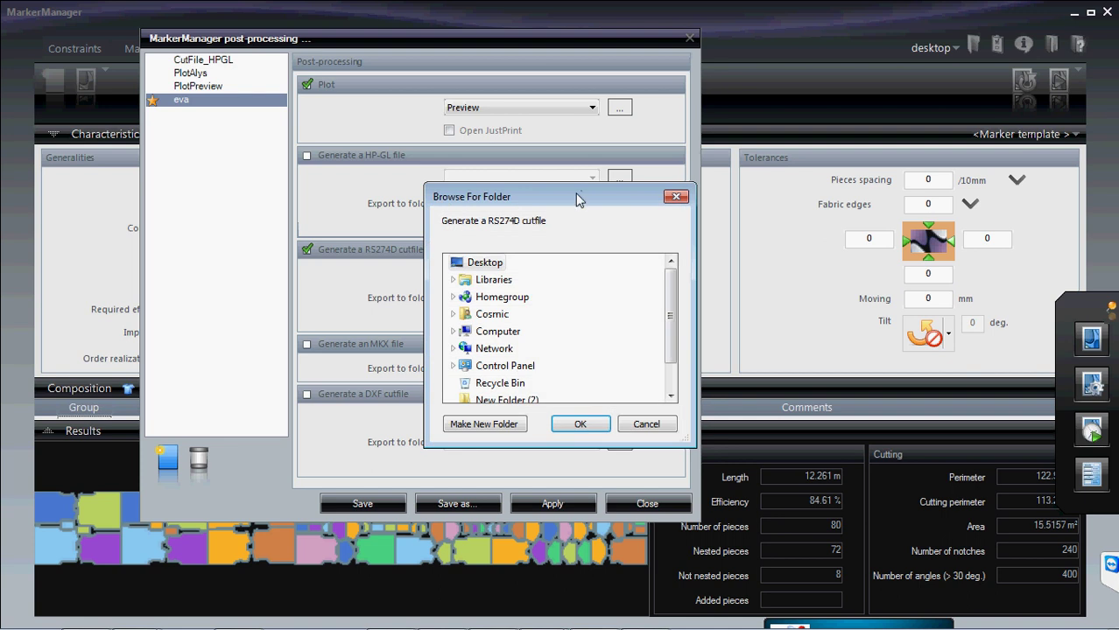
pyautogui.moveTo(576, 199); pyautogui.dragTo(803, 200)
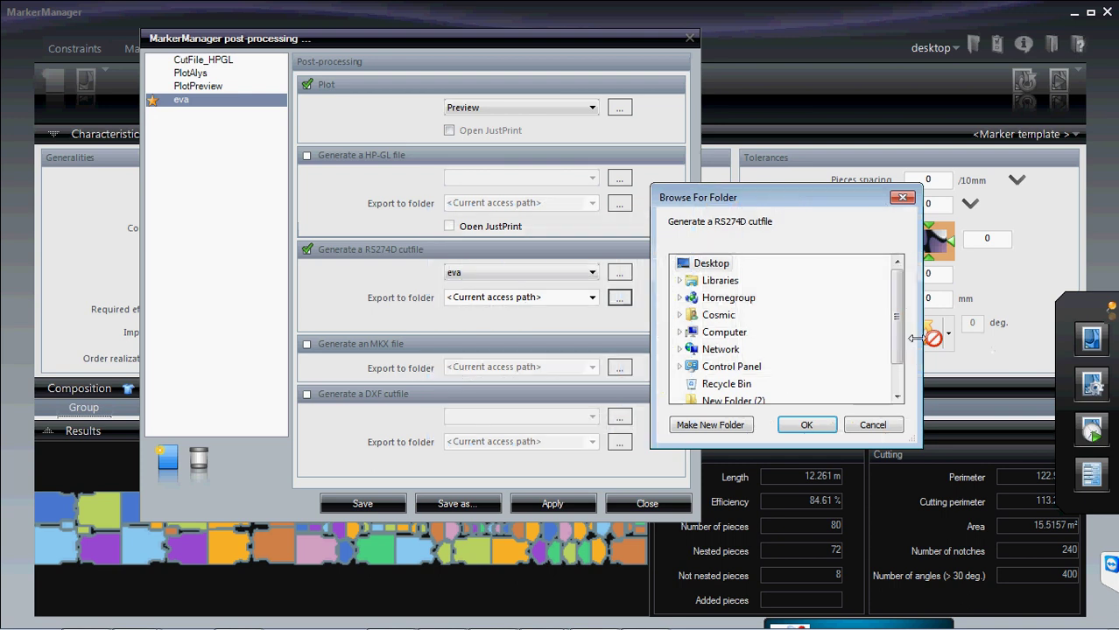
pyautogui.moveTo(899, 313); pyautogui.dragTo(897, 346)
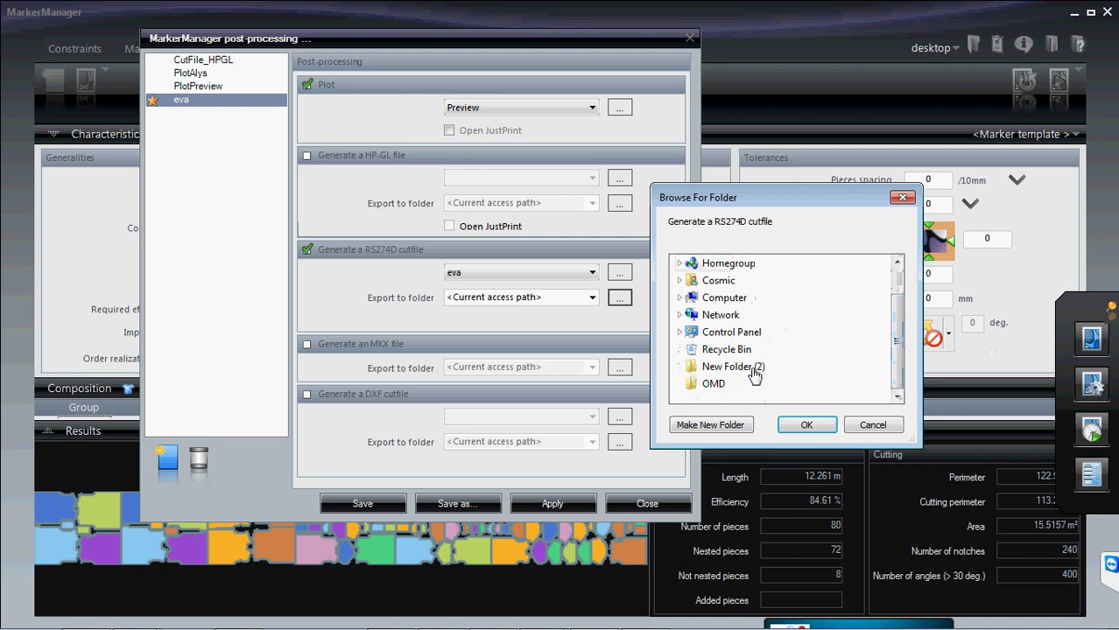
pyautogui.click(755, 375)
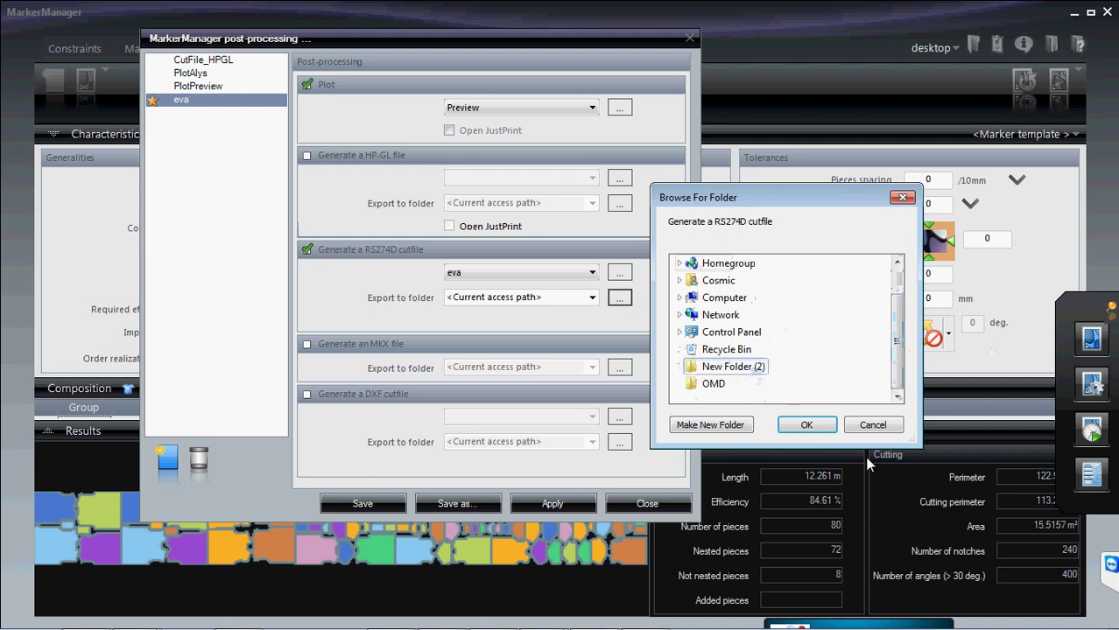
pyautogui.click(804, 426)
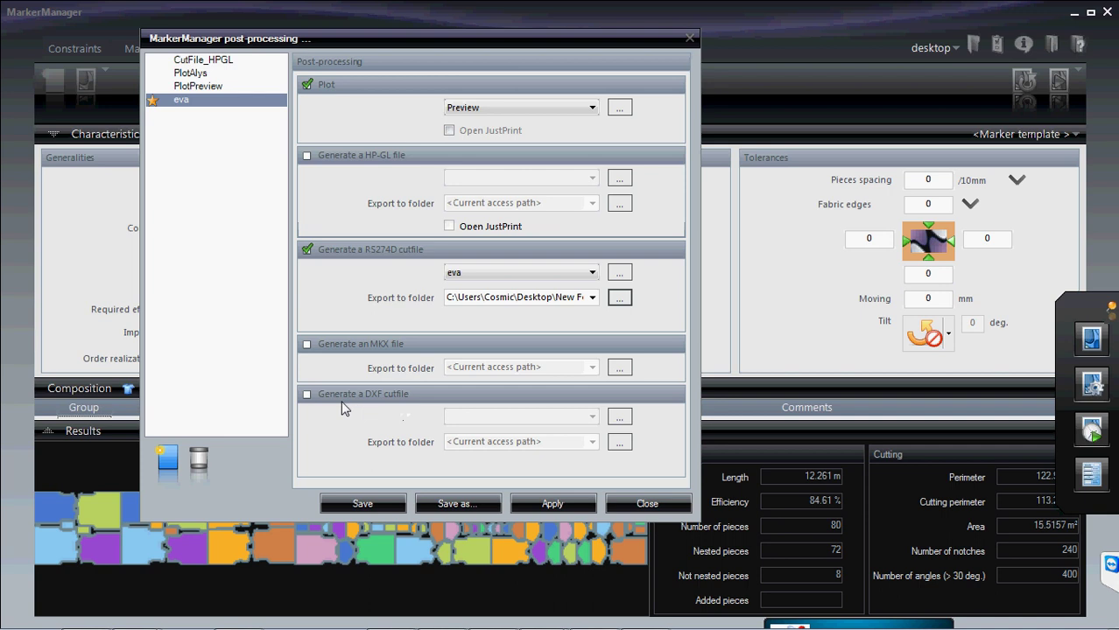
pyautogui.click(306, 395)
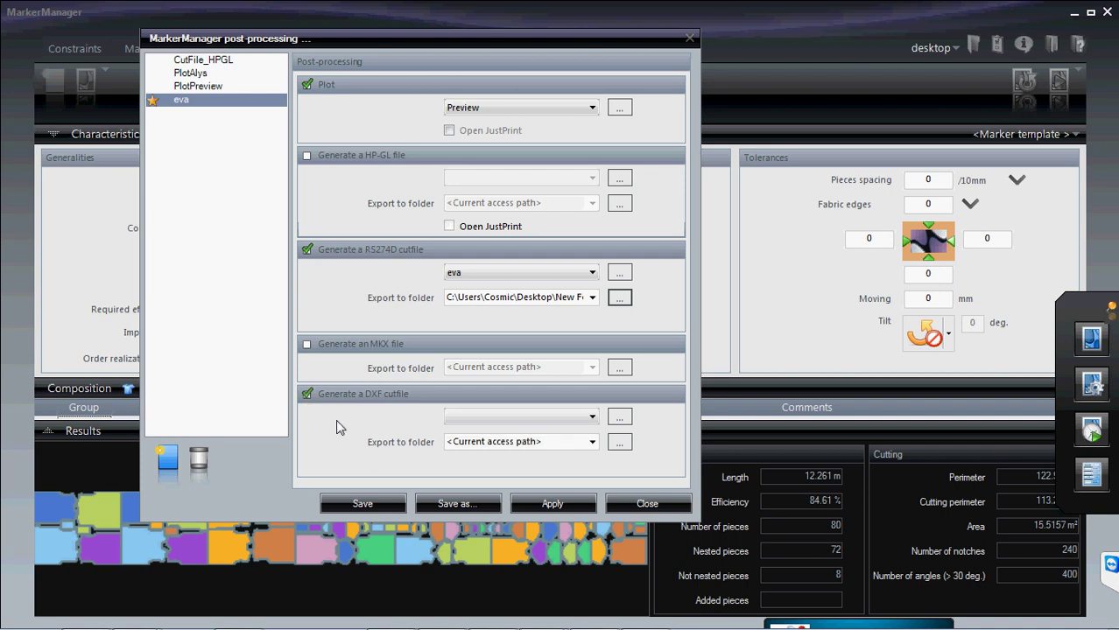
pyautogui.click(307, 397)
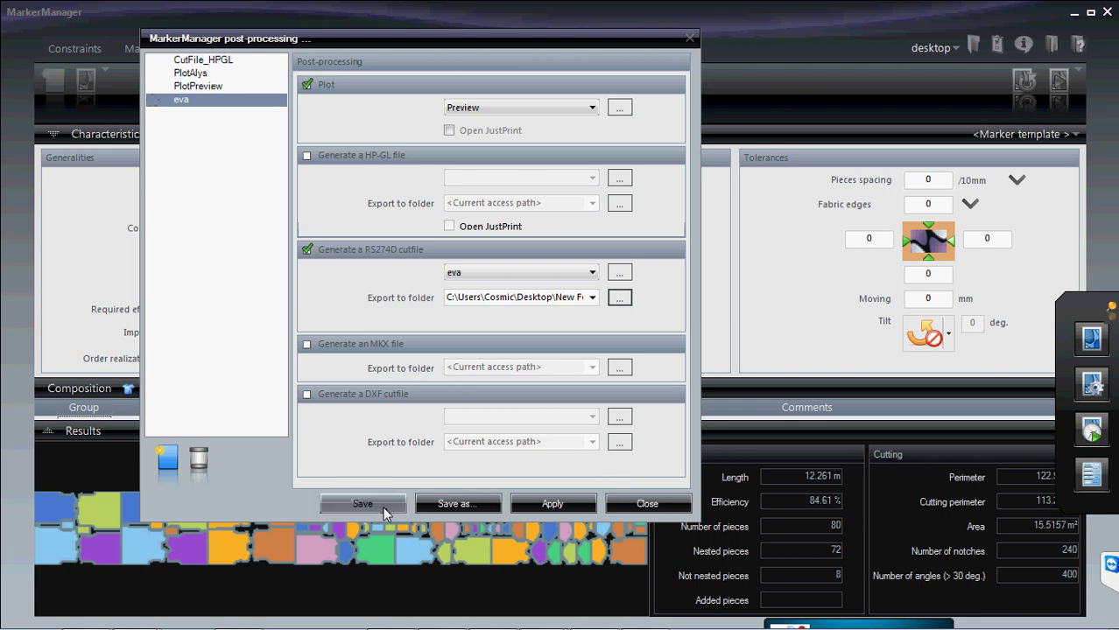
# - Save the eva post-processing configuration, reopen it to confirm its settings persisted, then close the dialog
pyautogui.click(637, 504)
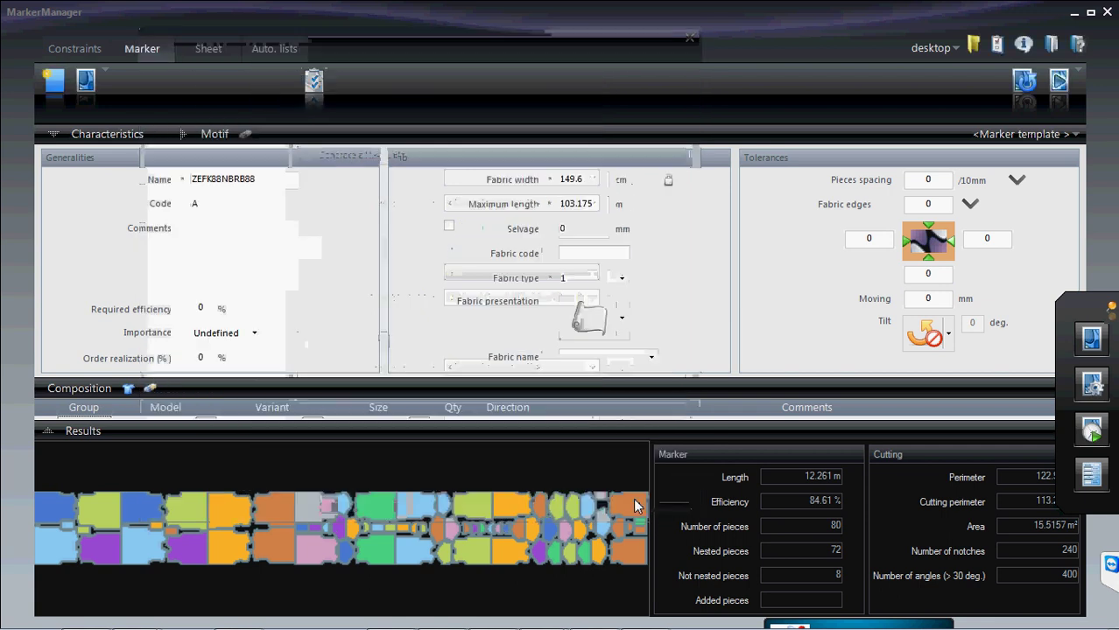
pyautogui.click(997, 44)
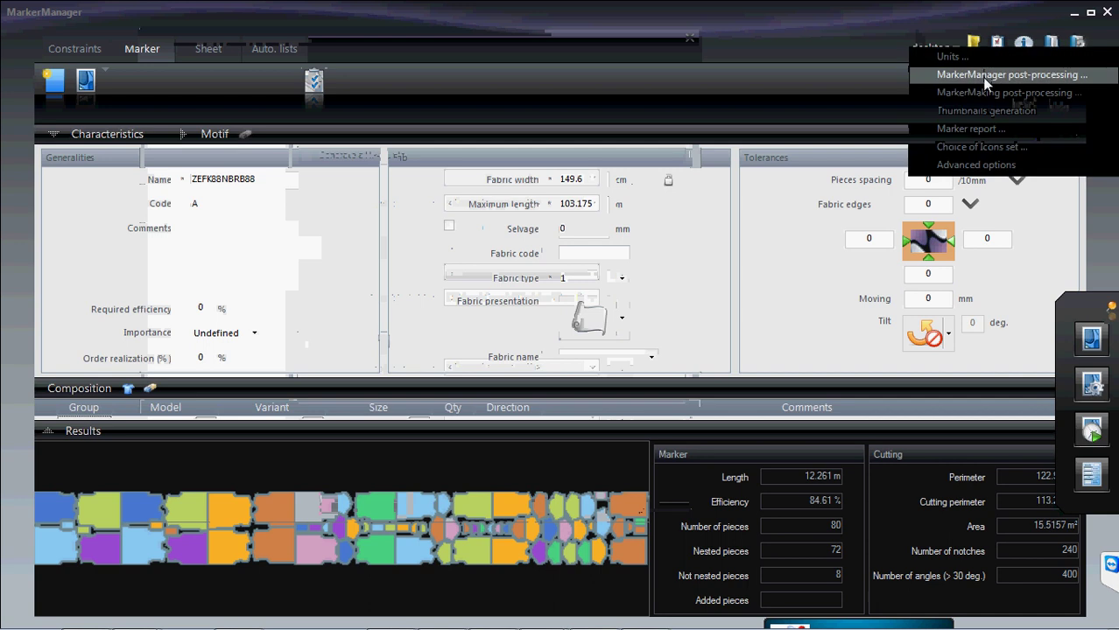
pyautogui.click(983, 78)
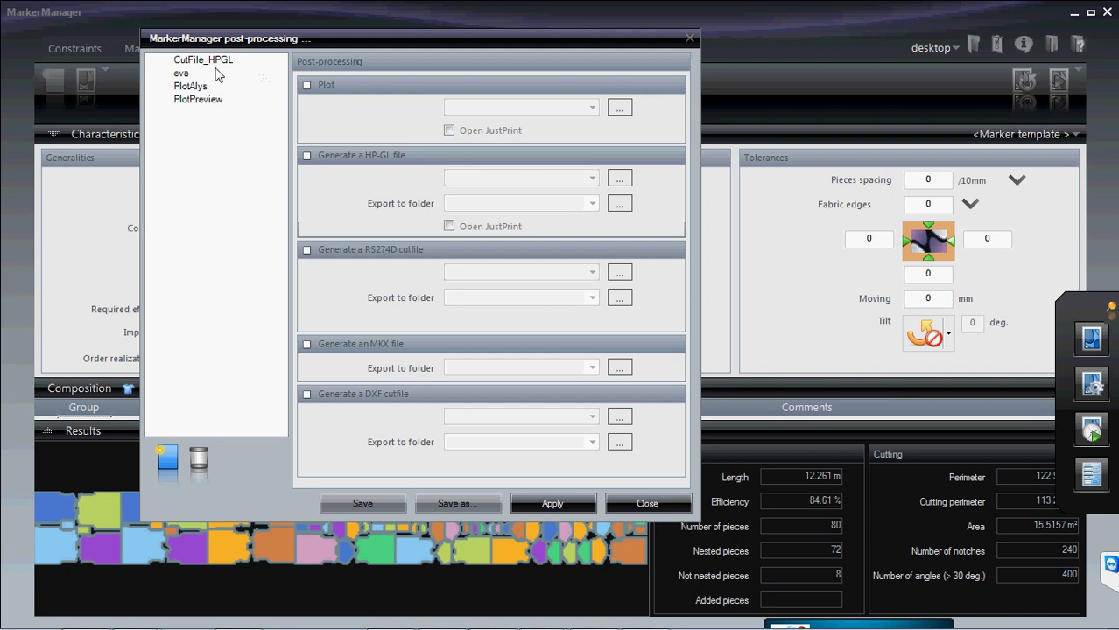
pyautogui.click(182, 73)
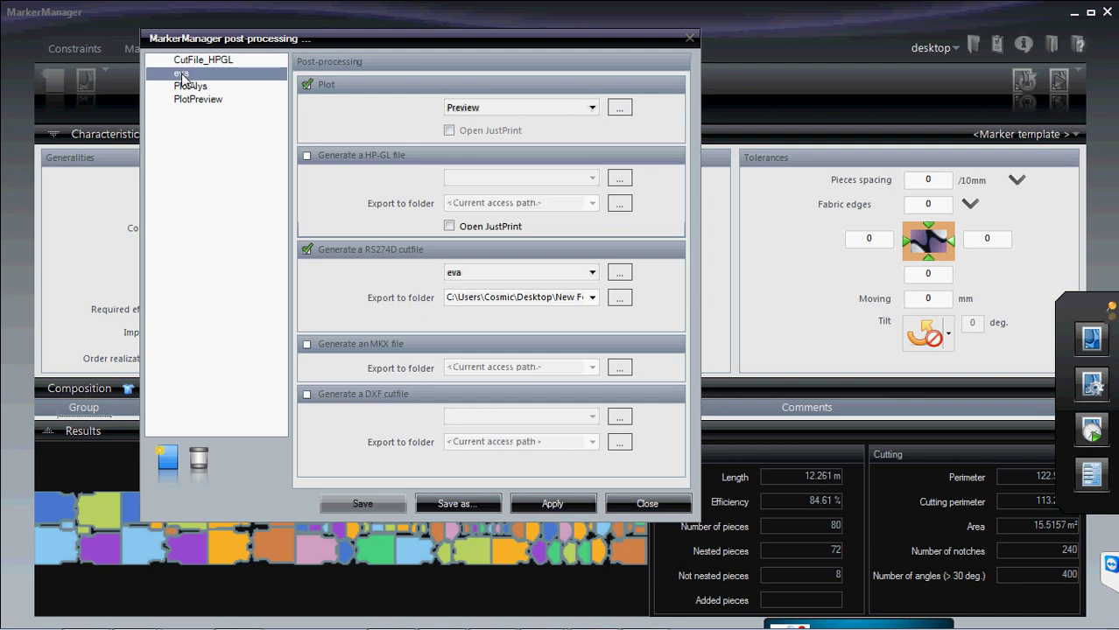
pyautogui.click(689, 39)
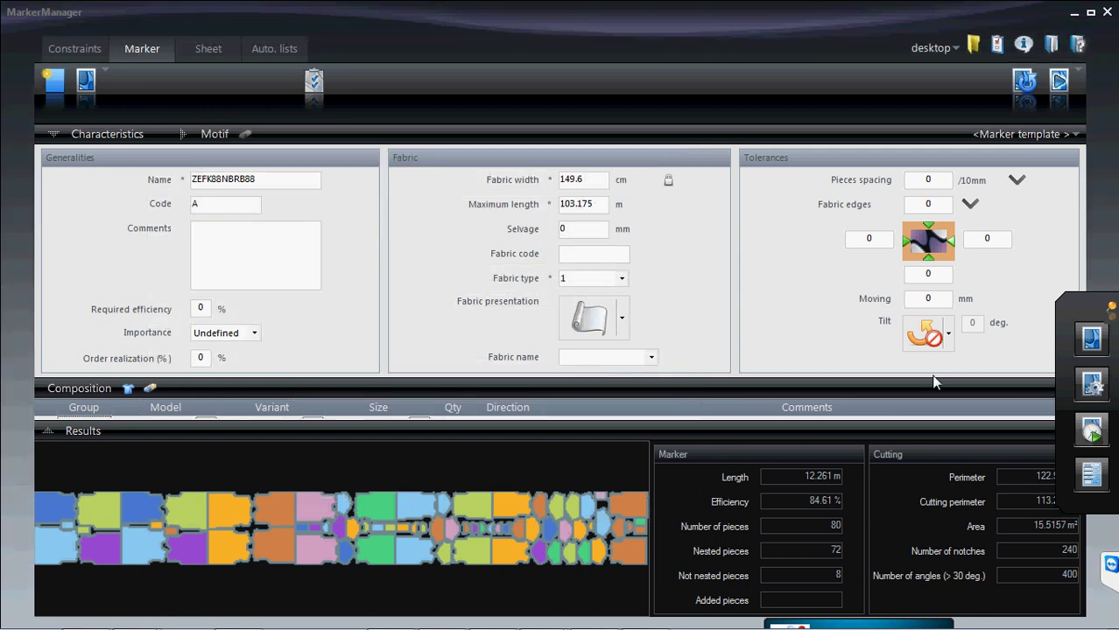
pyautogui.click(1093, 433)
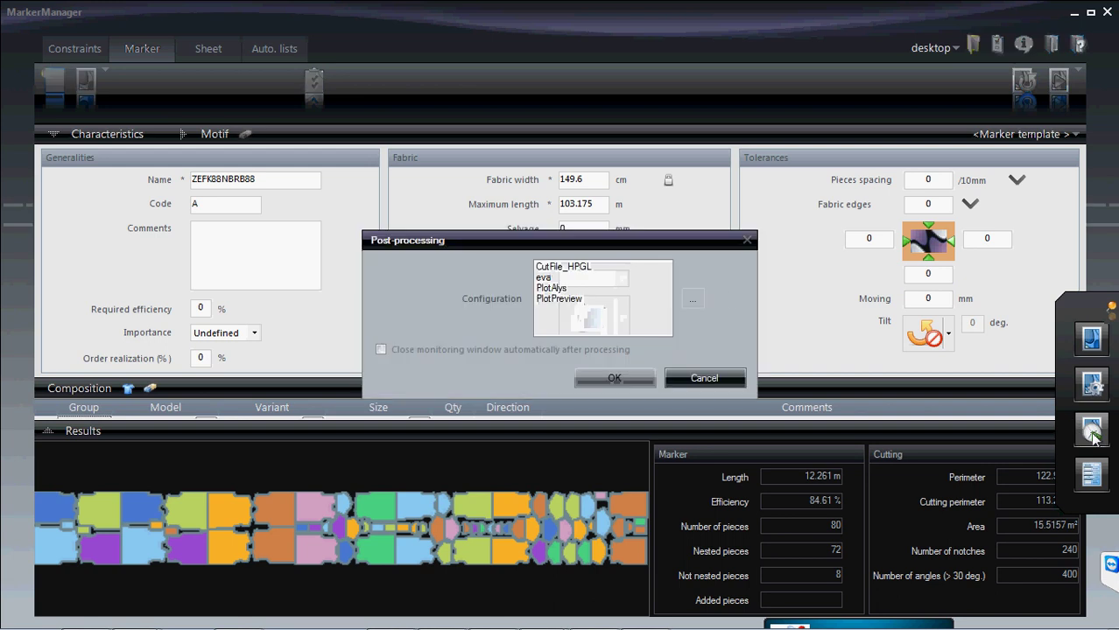
pyautogui.click(542, 277)
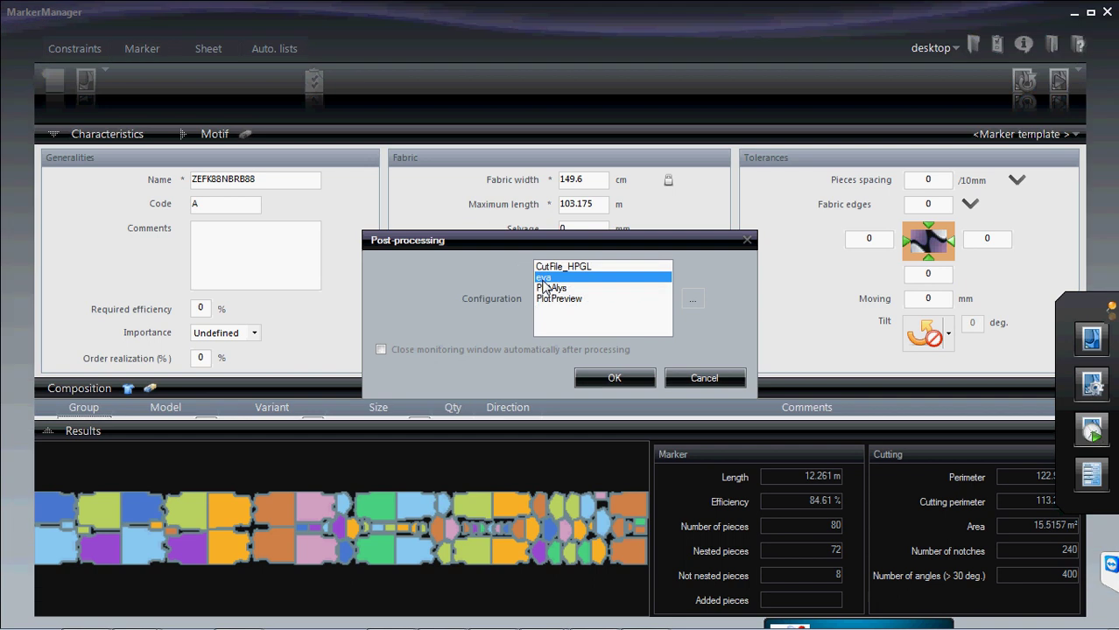
pyautogui.click(691, 380)
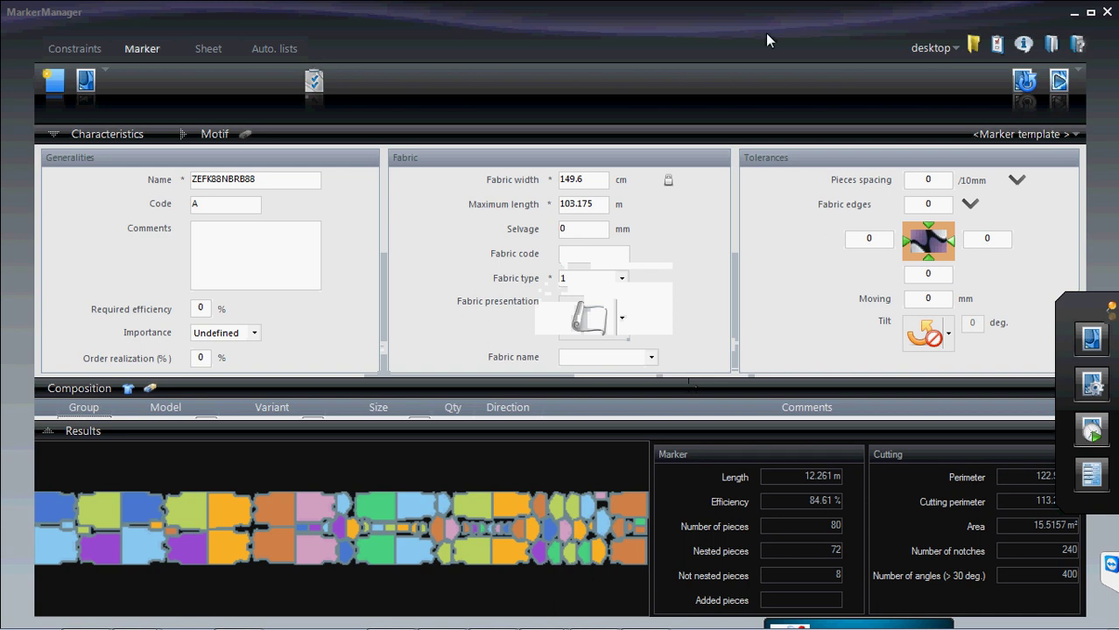
# - Reopen the MarkerMaking post-processing settings listing CutFile_HPGL, eva, PlotAlys and PlotPreview
pyautogui.click(996, 44)
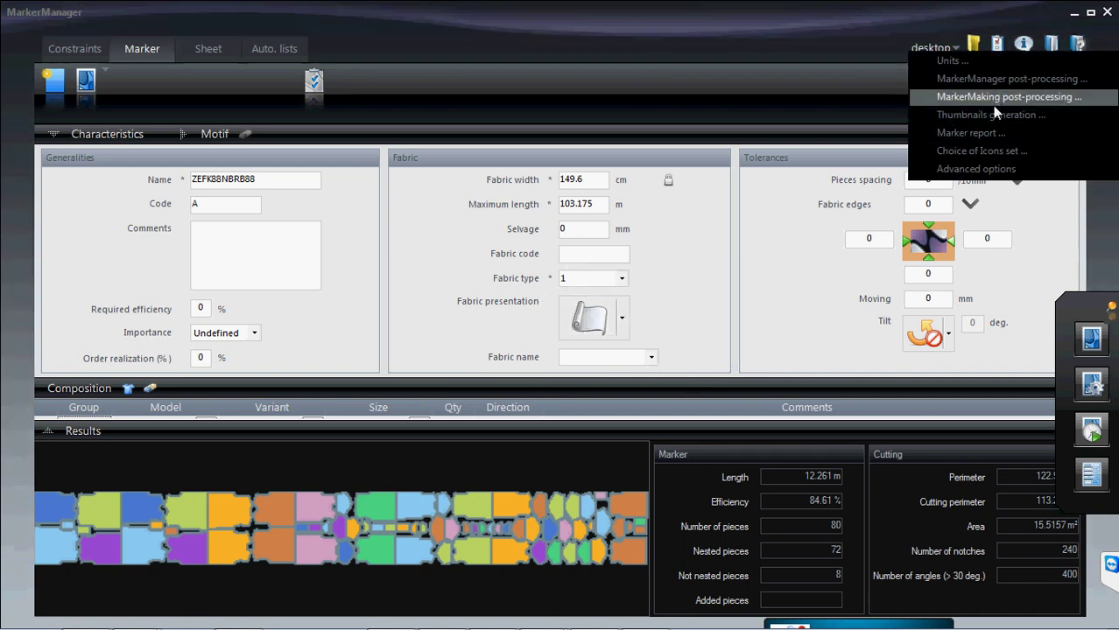
pyautogui.click(992, 98)
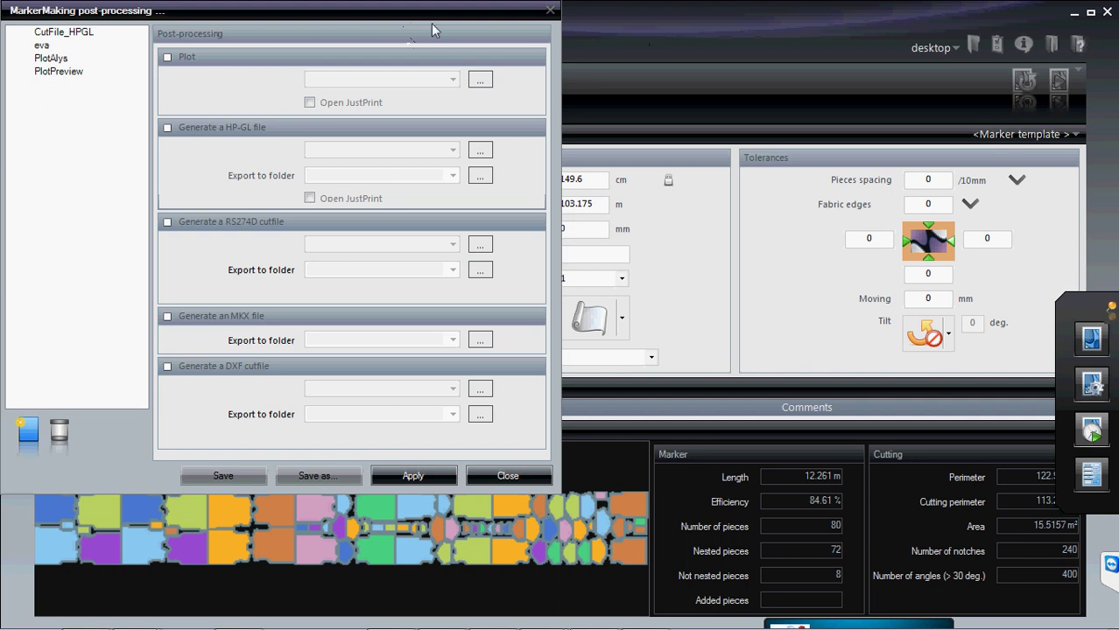
# - Recentre the settings dialog, toggle MKX file generation on and off, and turn on DXF cutfile generation
pyautogui.moveTo(414, 14); pyautogui.dragTo(603, 43)
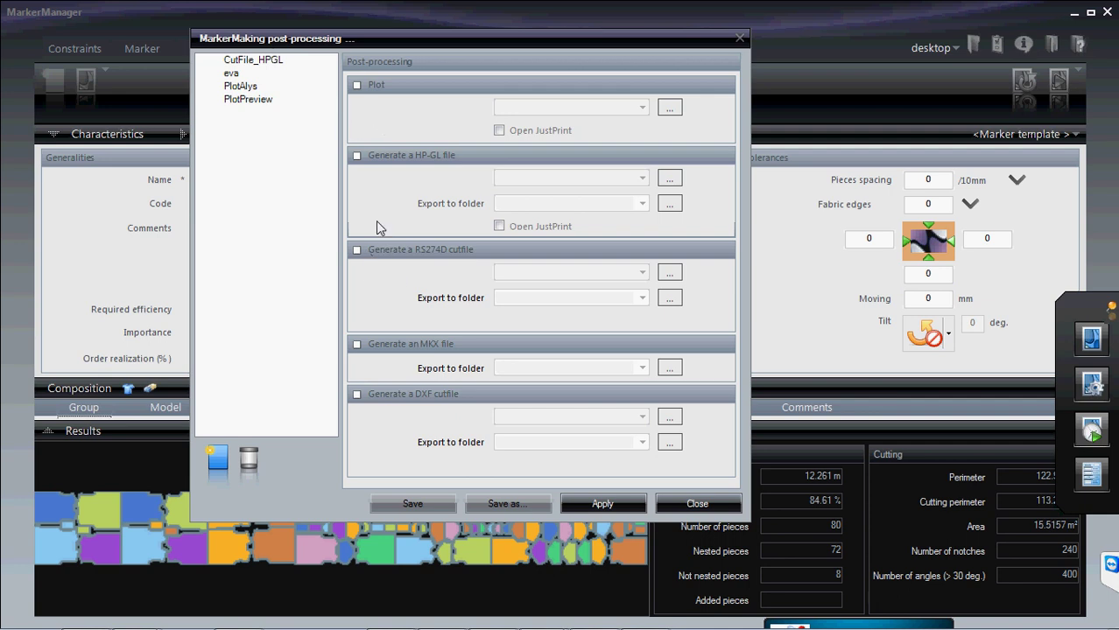
pyautogui.click(357, 345)
pyautogui.click(357, 345)
pyautogui.click(358, 396)
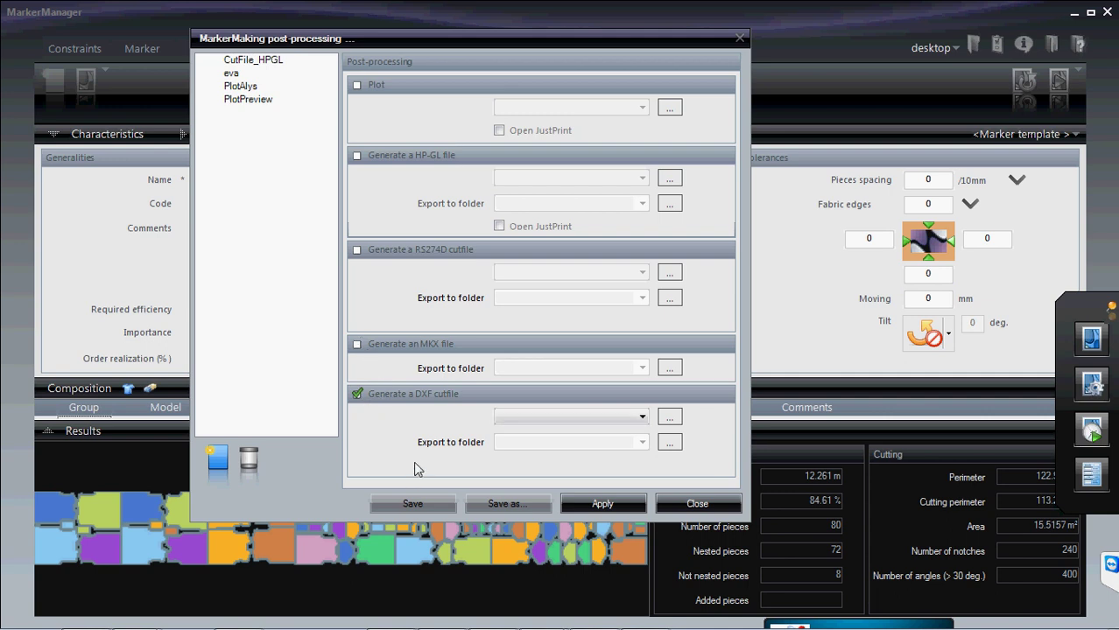
# - Review the CutFile_HPGL, PlotAlys, eva and PlotPreview setups, then close settings and minimize MarkerManager
pyautogui.click(262, 61)
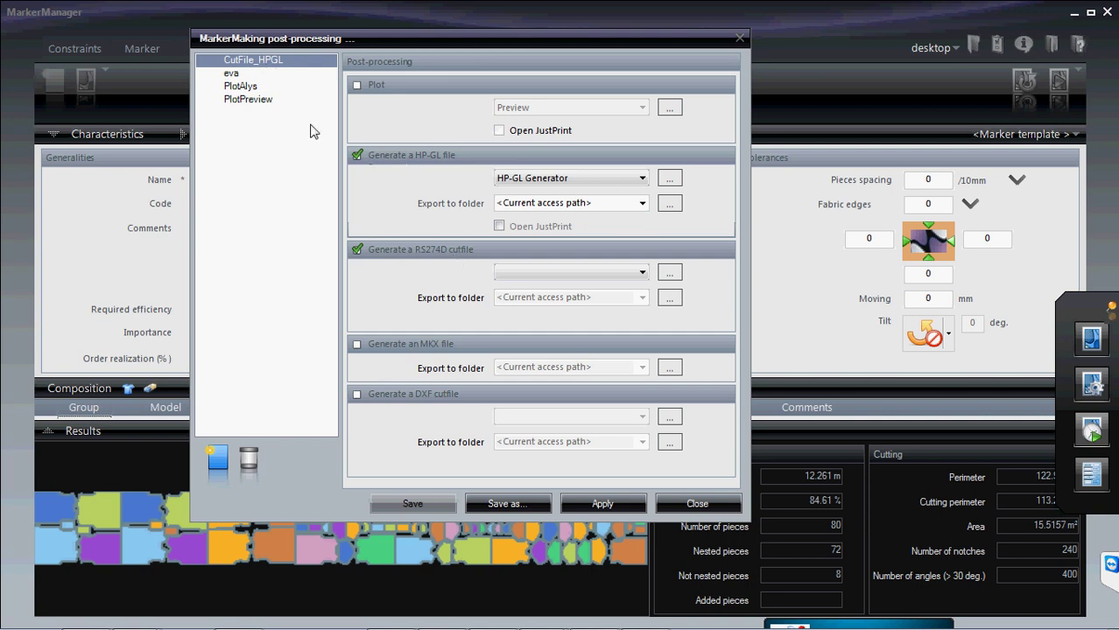
pyautogui.click(245, 87)
pyautogui.click(237, 74)
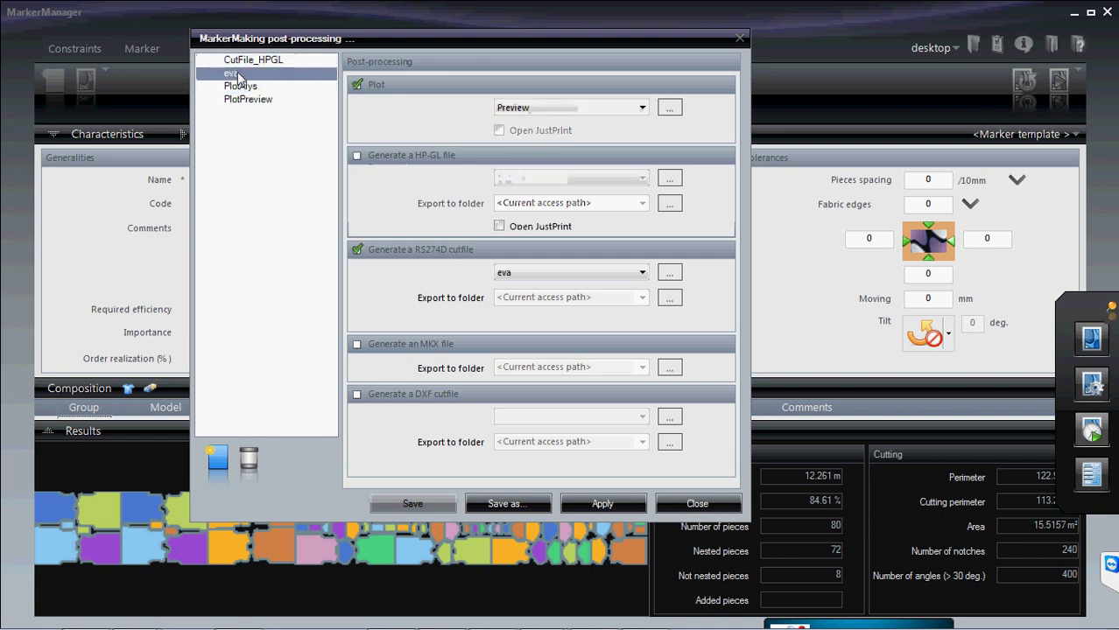
pyautogui.click(260, 104)
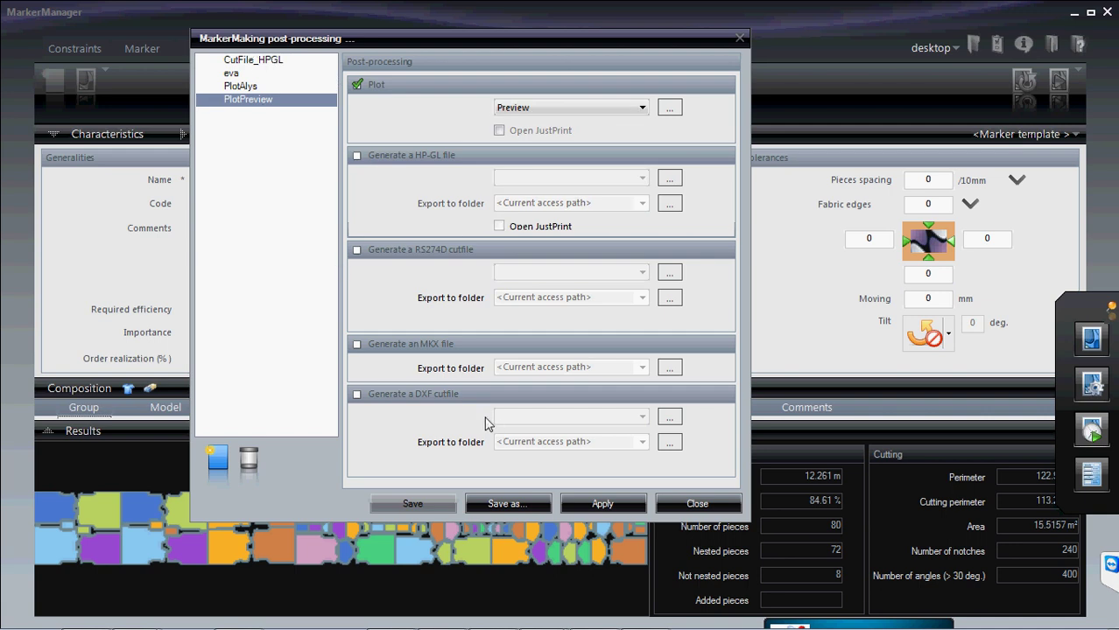
pyautogui.click(712, 506)
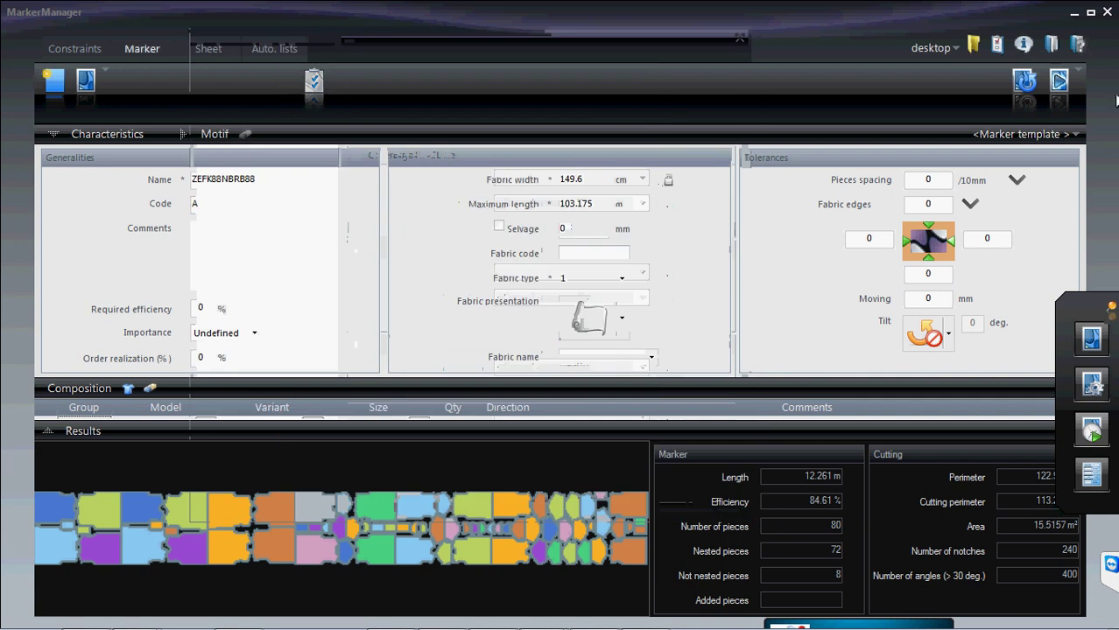
pyautogui.click(1074, 15)
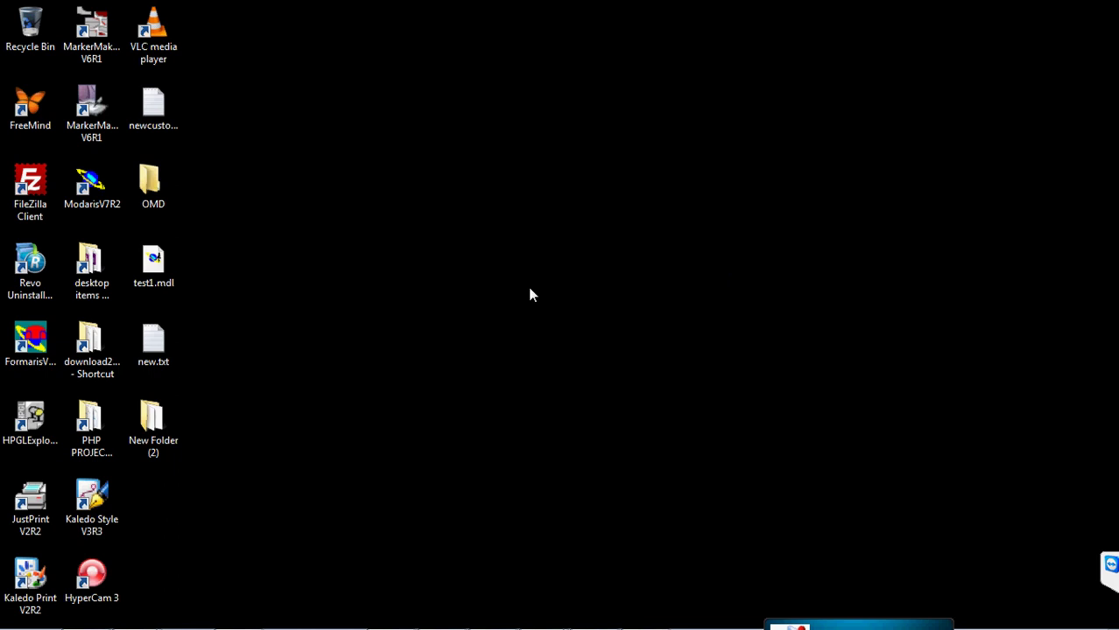
# - Launch MarkerMaking V6R1 and open marker ZEFK88NBRB88.PLX from the New Folder (2) library
pyautogui.click(106, 21)
pyautogui.doubleClick(106, 21)
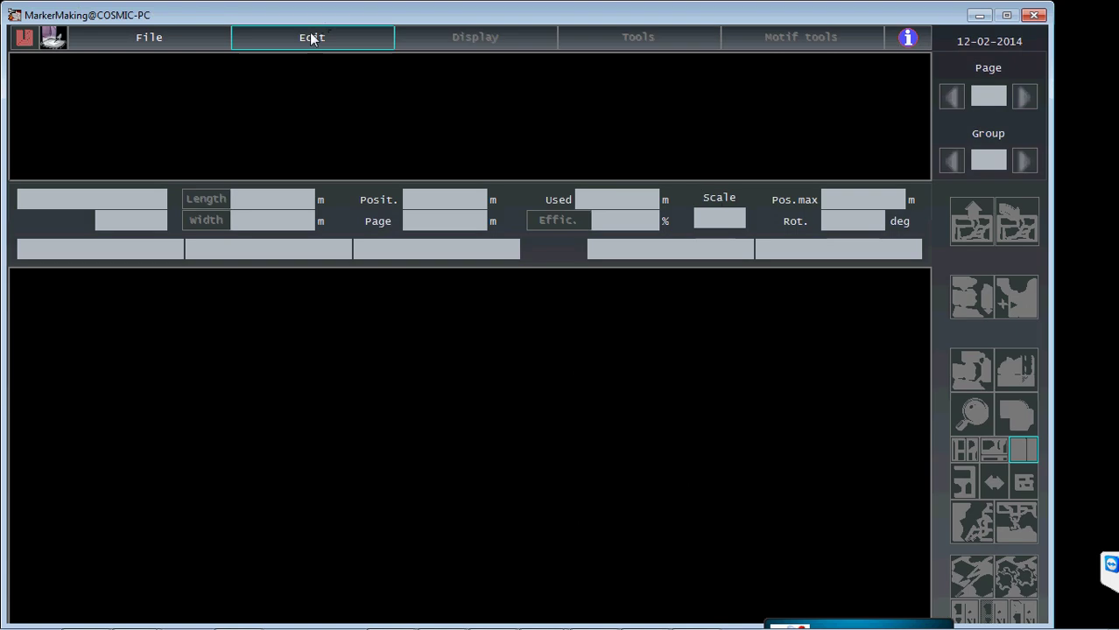
pyautogui.click(132, 37)
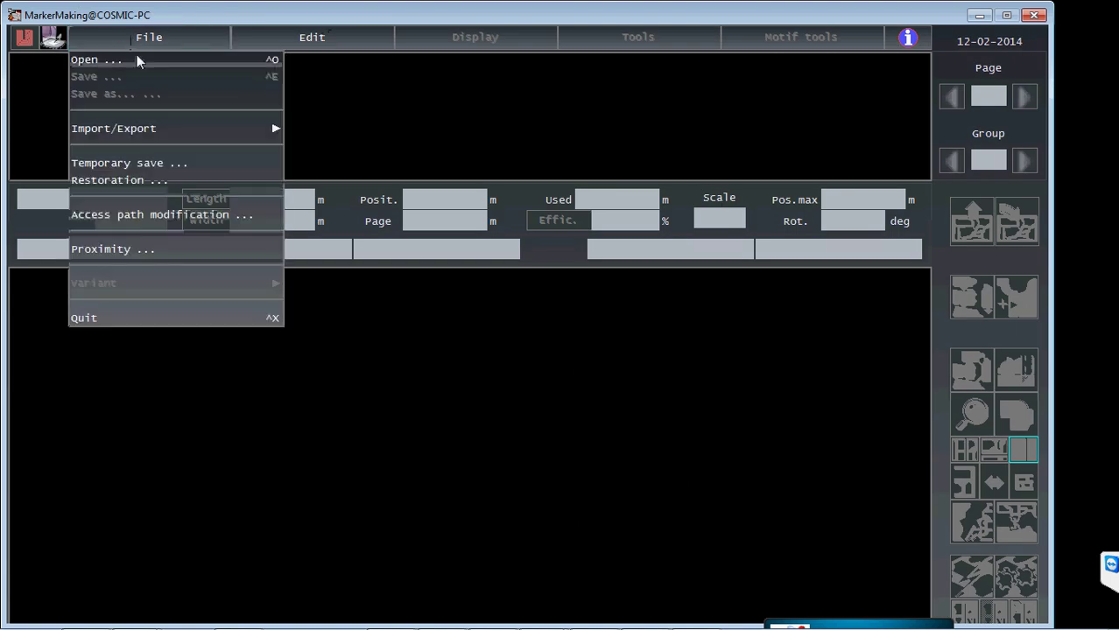
pyautogui.click(136, 61)
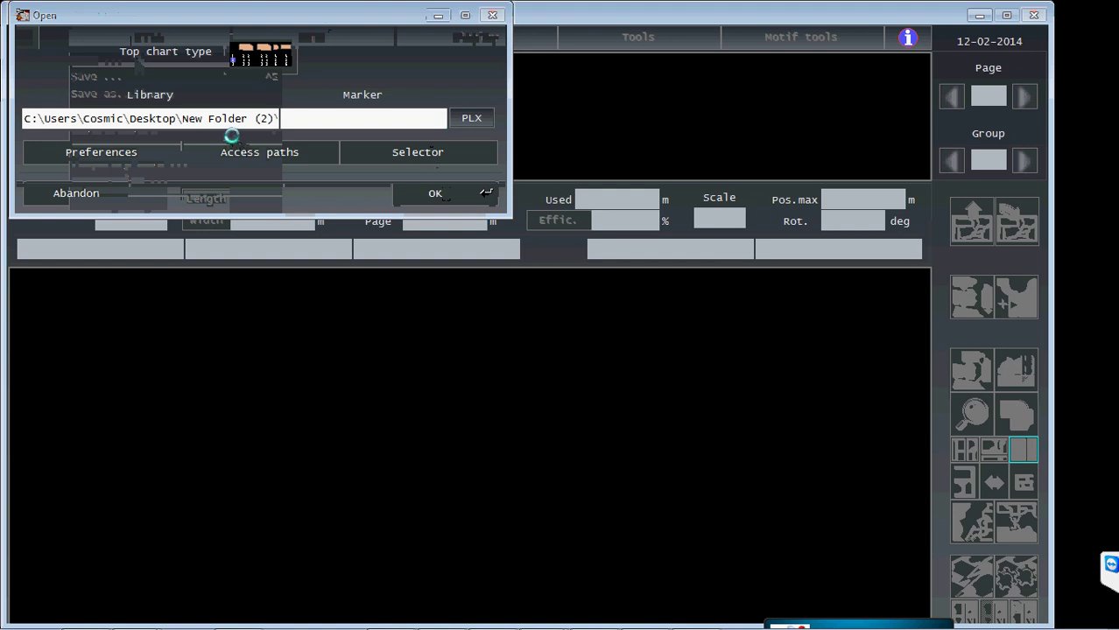
pyautogui.click(388, 150)
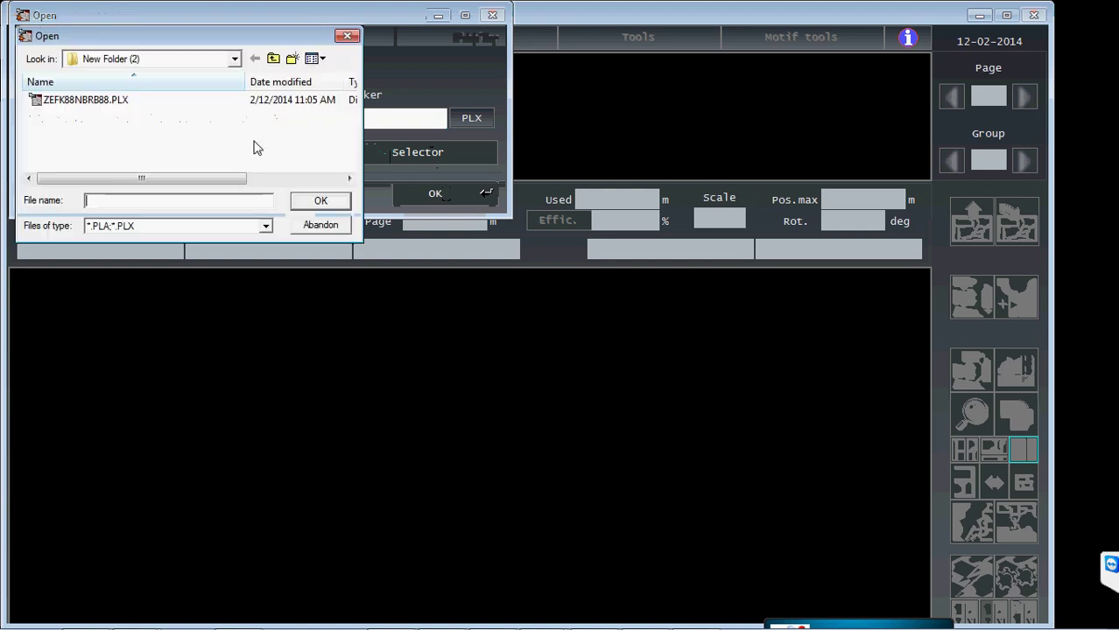
pyautogui.click(61, 101)
pyautogui.click(319, 201)
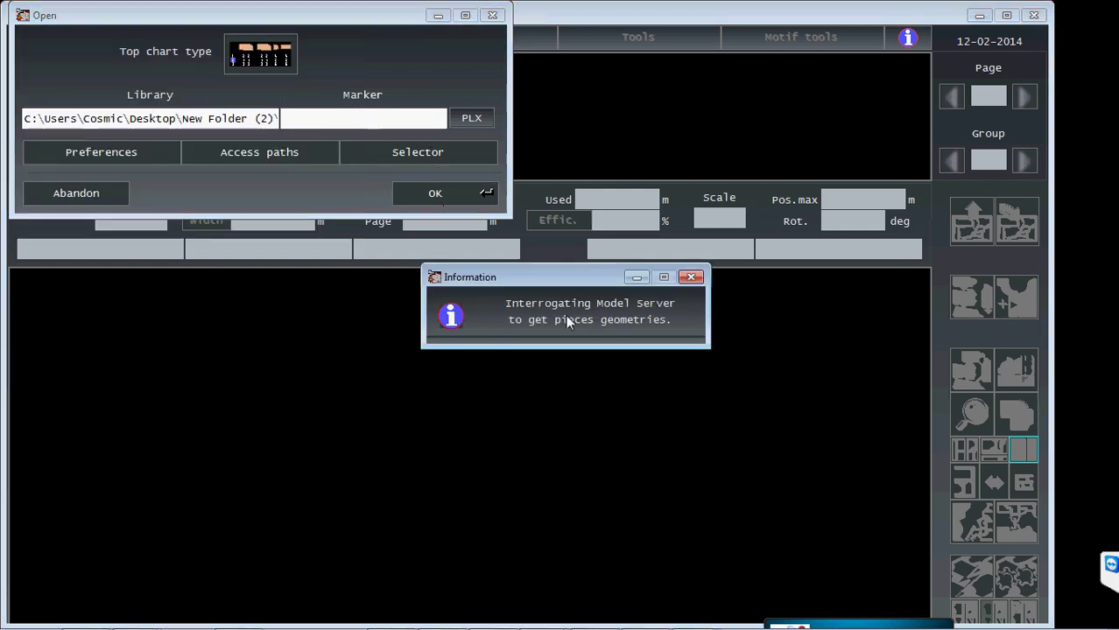
pyautogui.click(678, 48)
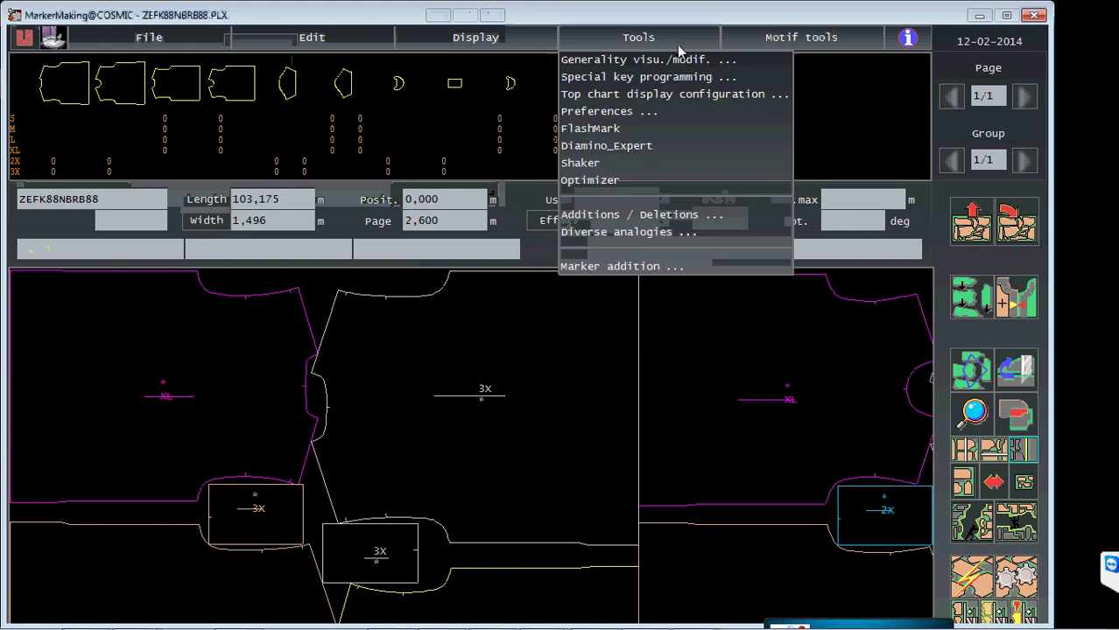
# - In Preferences, try HP-GL file plotting with HP-GL Generator, then abandon the post-processing changes
pyautogui.click(652, 111)
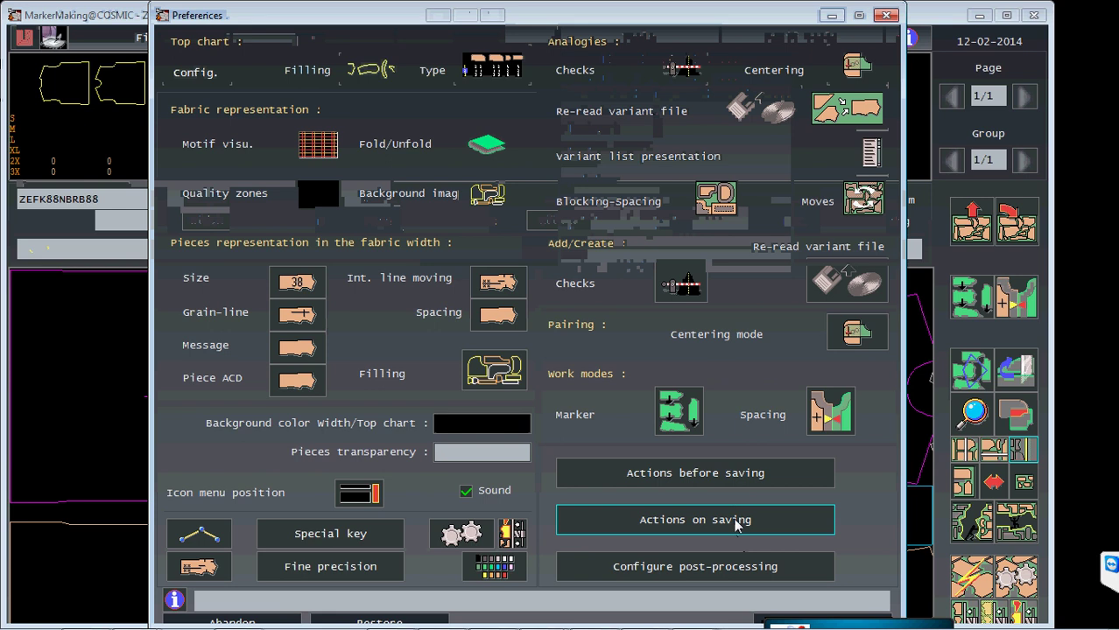
pyautogui.click(735, 569)
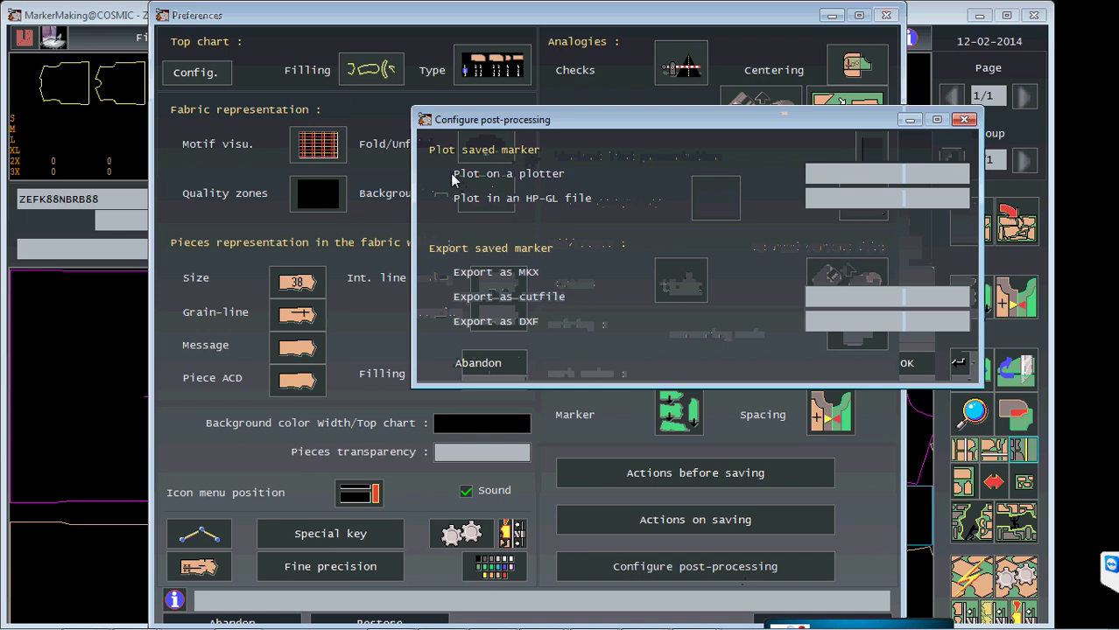
pyautogui.click(441, 199)
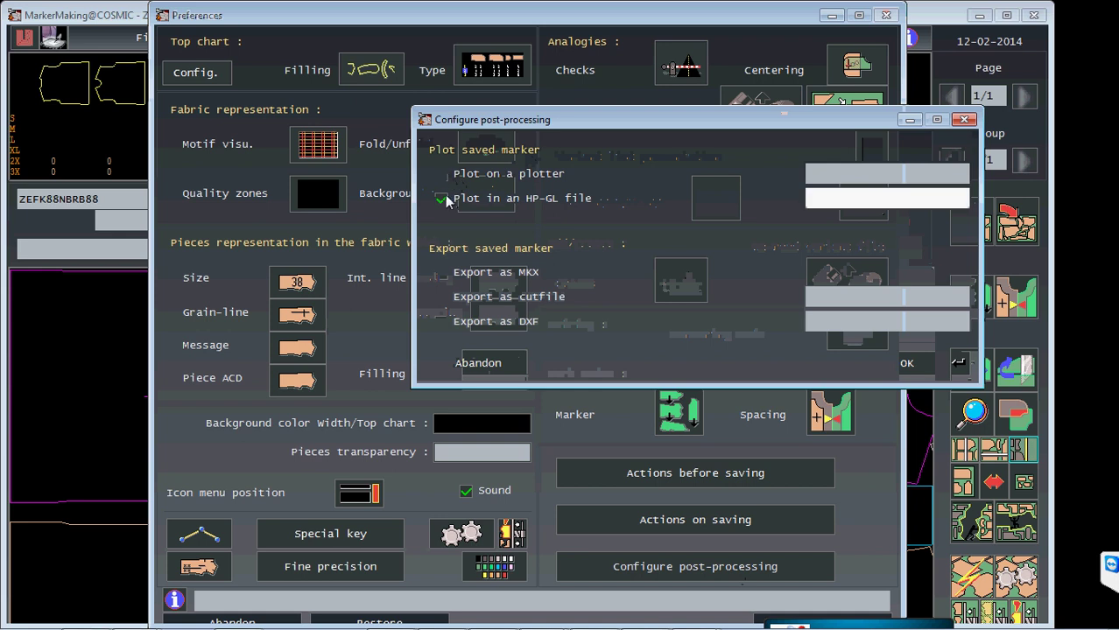
pyautogui.click(856, 203)
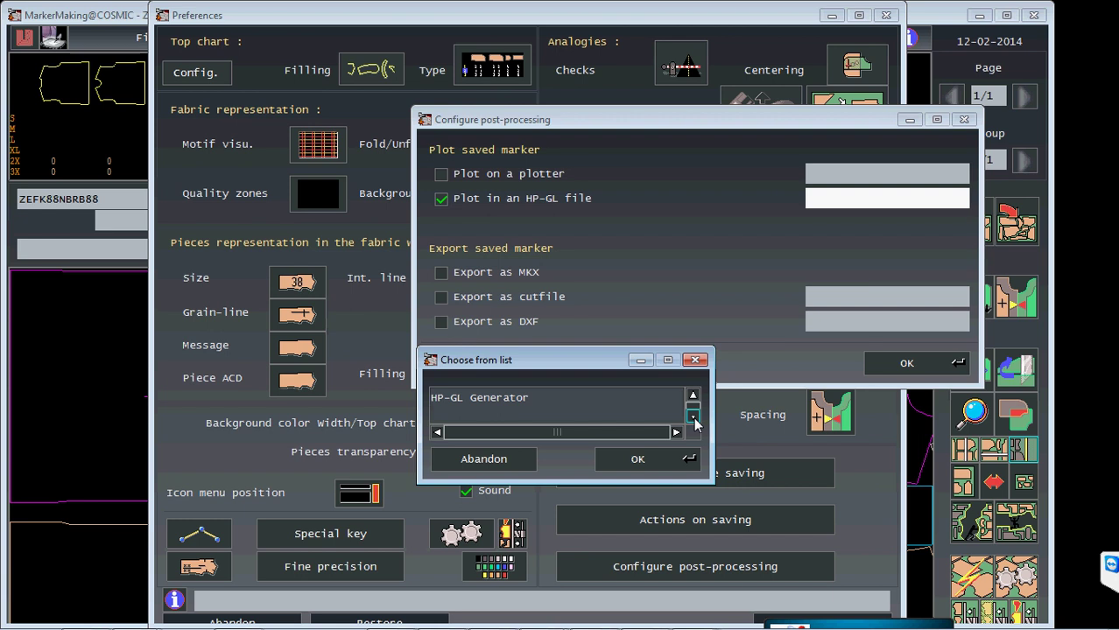
pyautogui.click(490, 397)
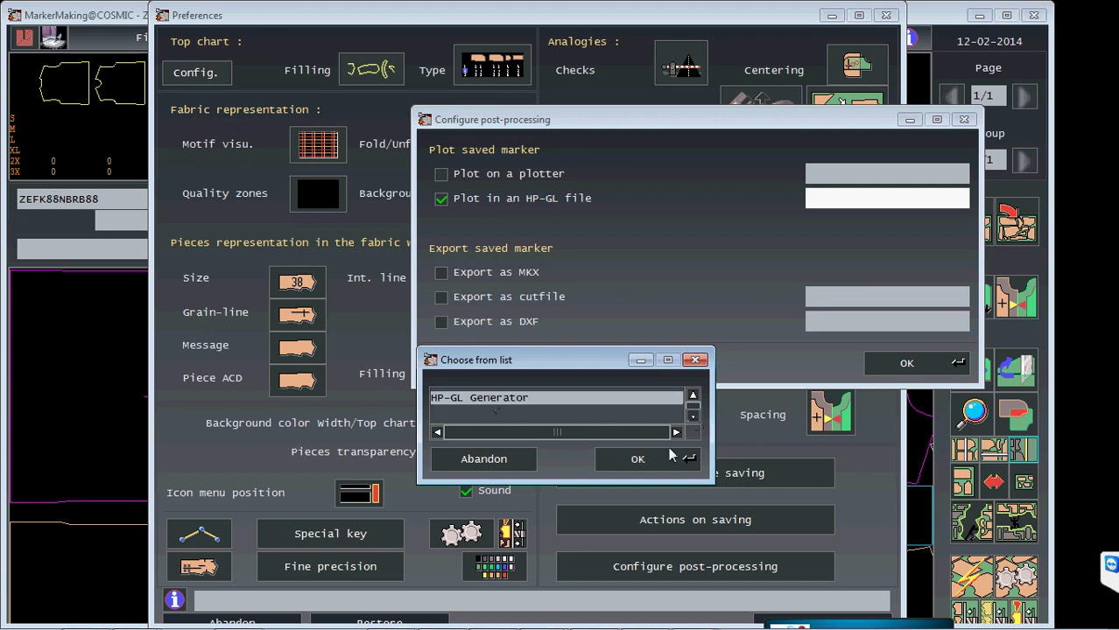
pyautogui.click(658, 457)
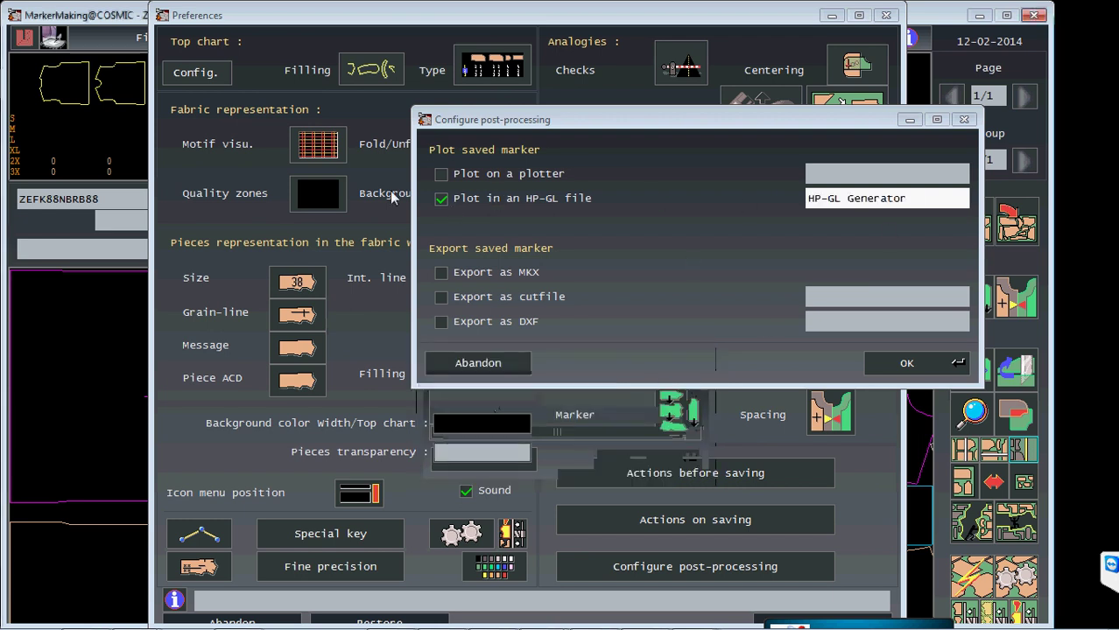
pyautogui.click(489, 364)
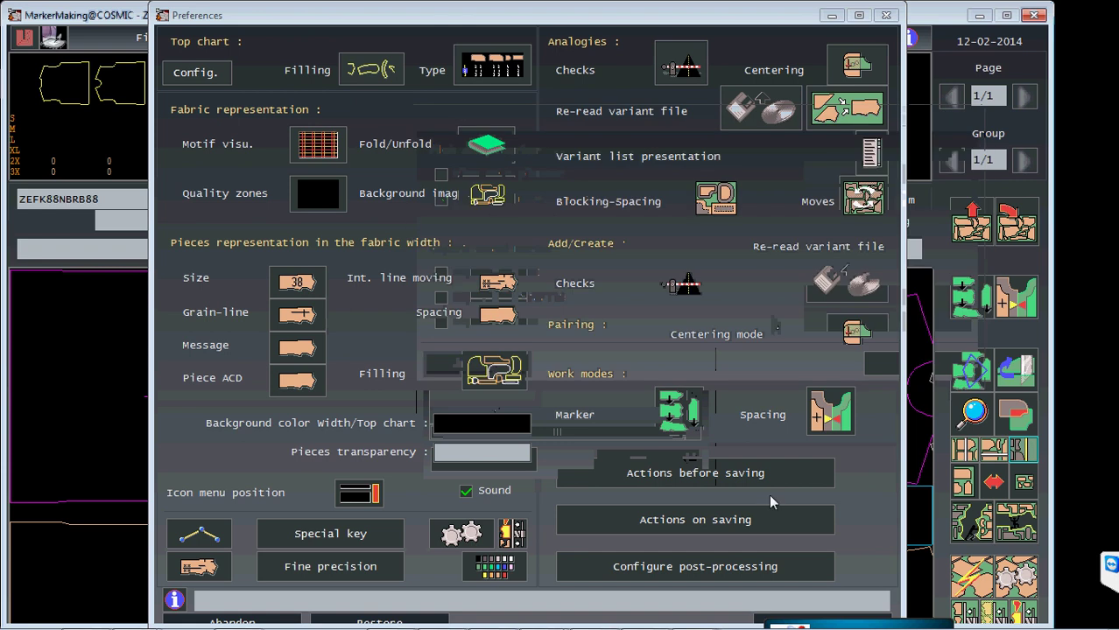
# - Review and accept the before-saving and on-saving actions unchanged
pyautogui.click(736, 478)
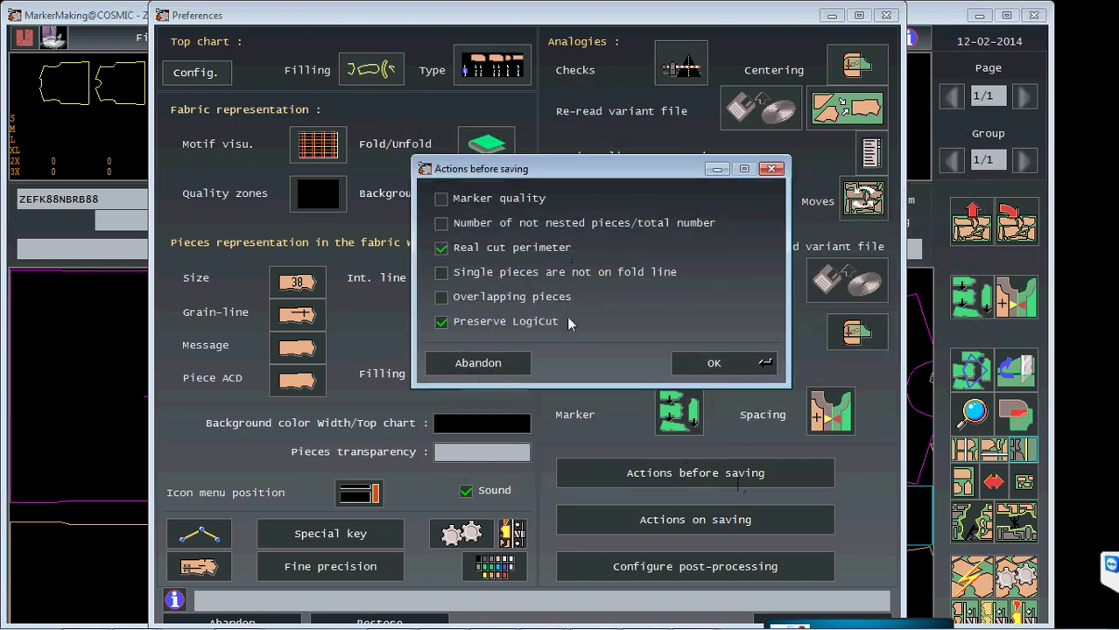
pyautogui.click(738, 360)
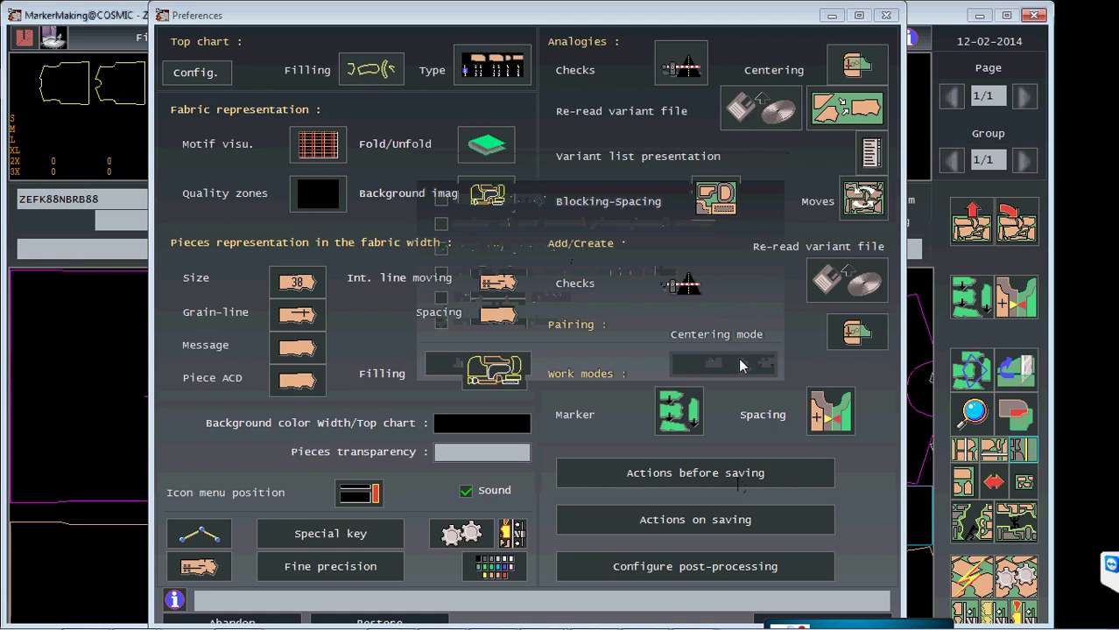
pyautogui.click(711, 534)
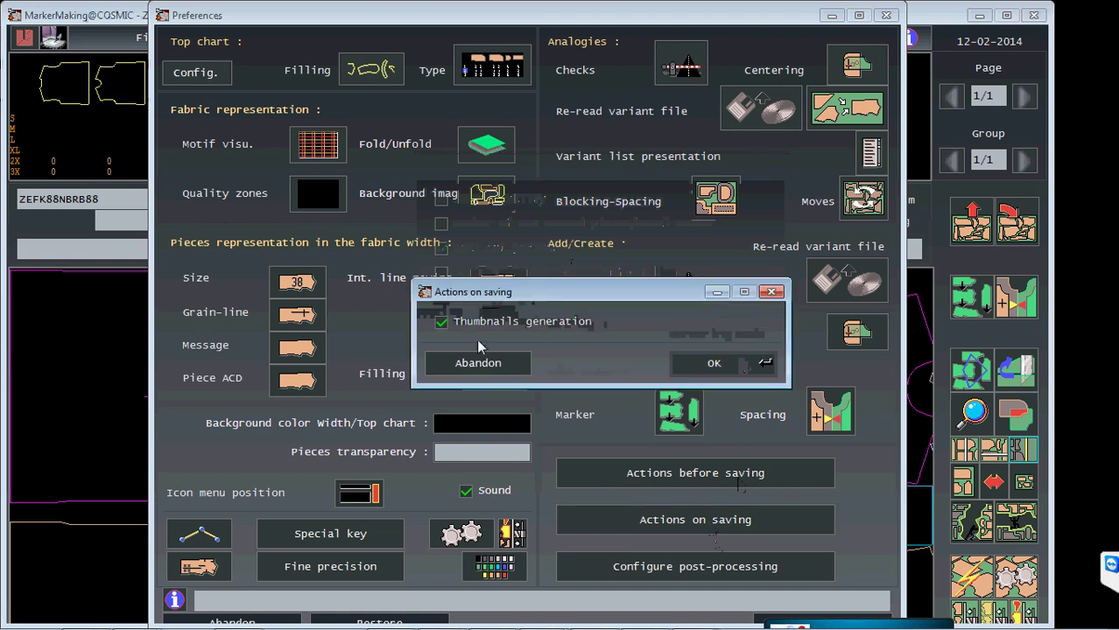
pyautogui.click(734, 358)
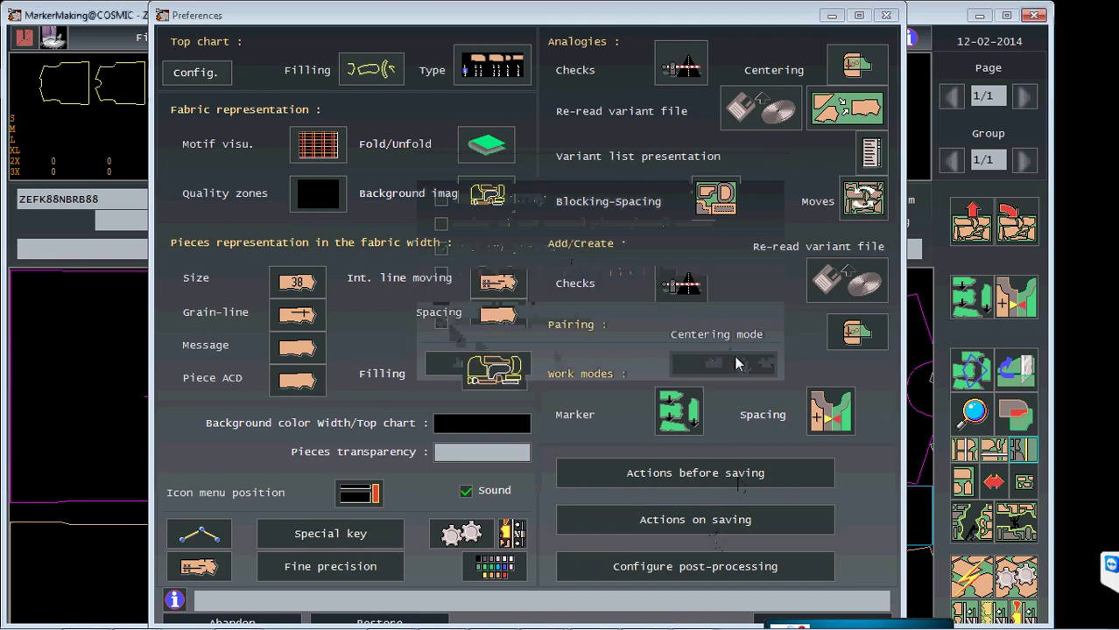
pyautogui.click(711, 576)
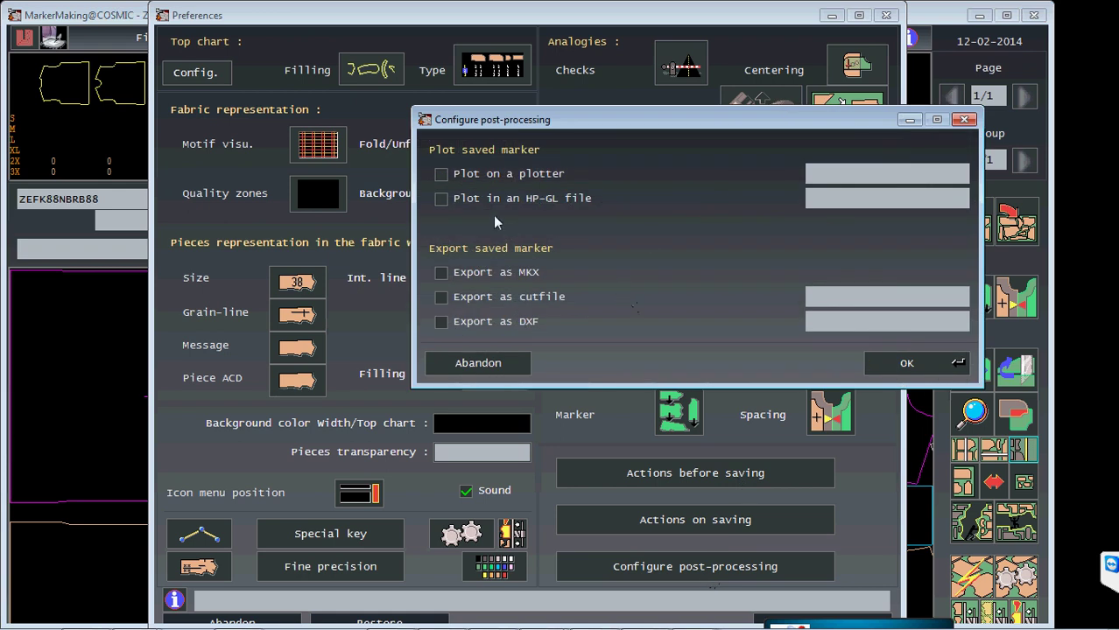
# - Tick HP-GL file plotting and cutfile export, choosing eva as the export cutfile
pyautogui.click(442, 199)
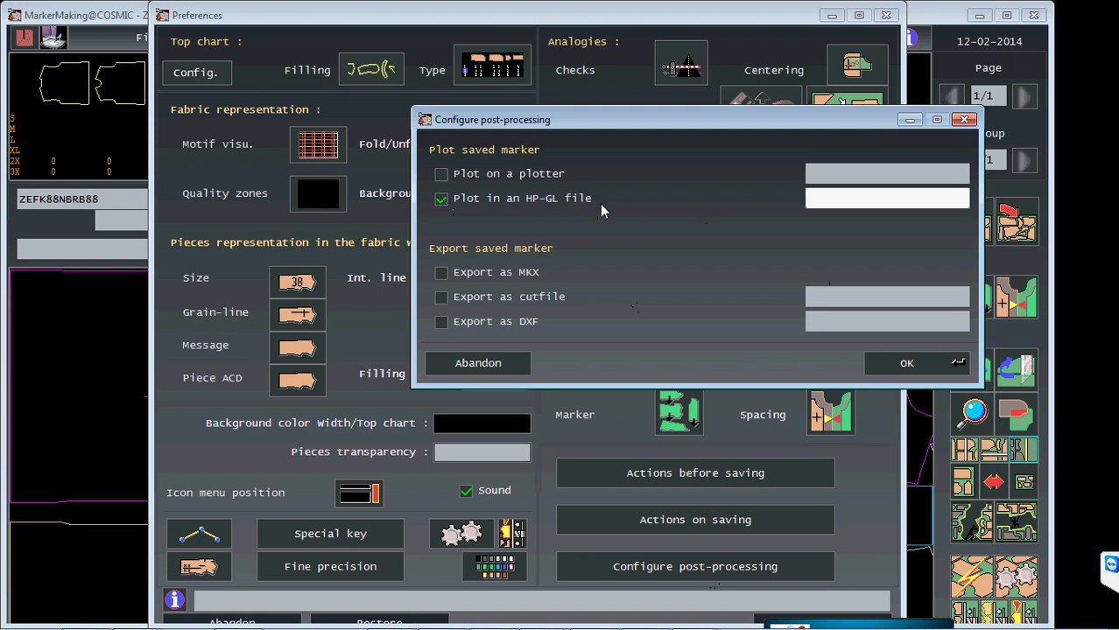
pyautogui.click(442, 297)
pyautogui.click(906, 298)
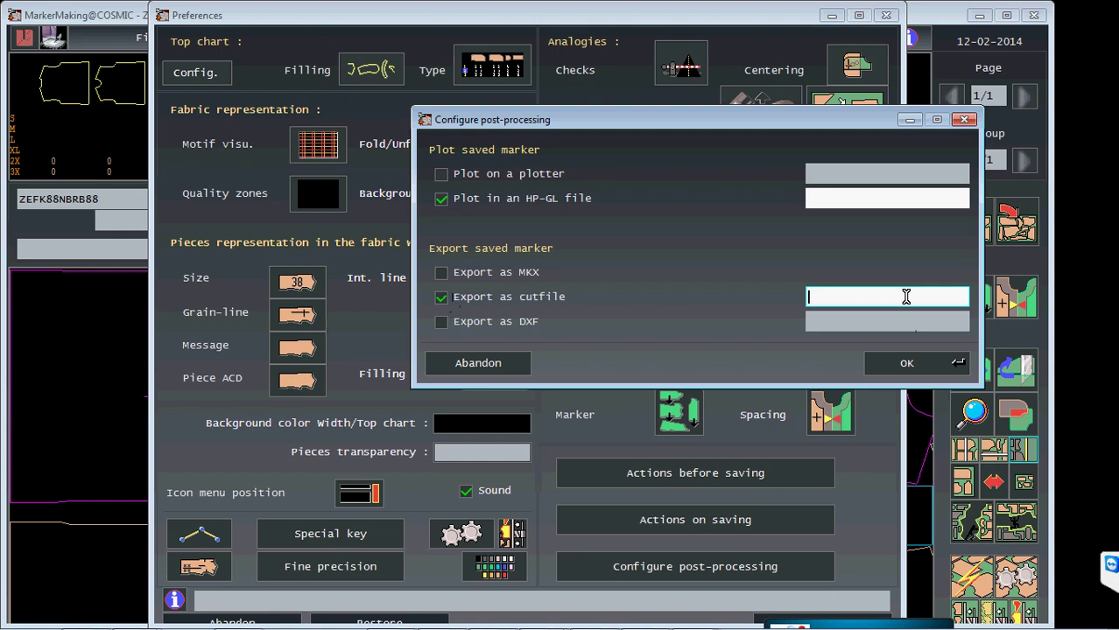
pyautogui.click(906, 297)
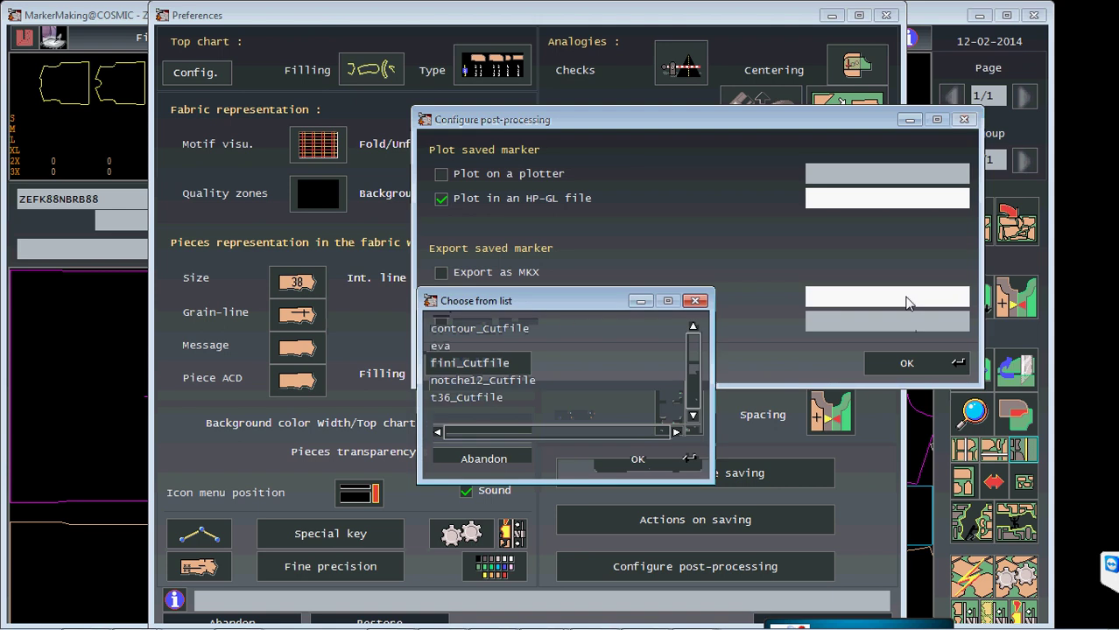
pyautogui.moveTo(561, 301); pyautogui.dragTo(651, 358)
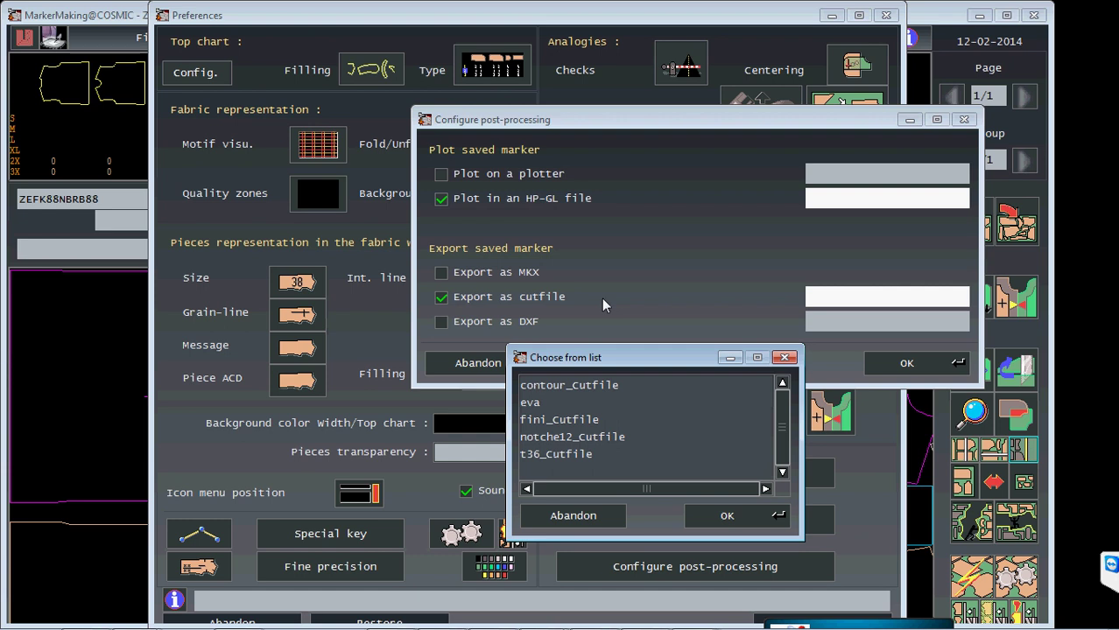
pyautogui.click(528, 404)
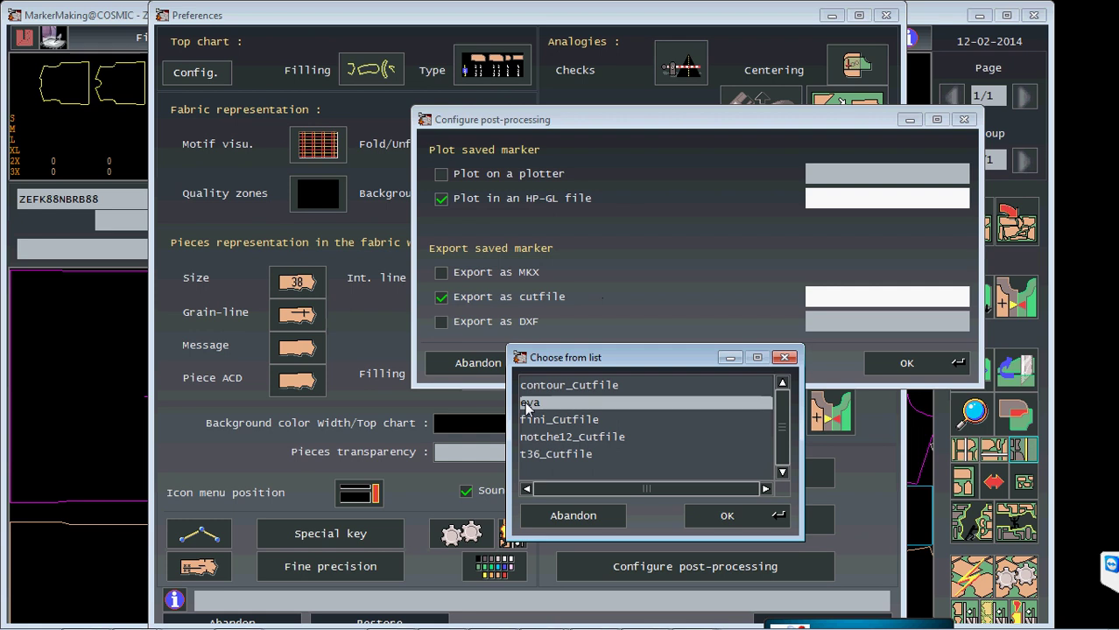
pyautogui.click(727, 516)
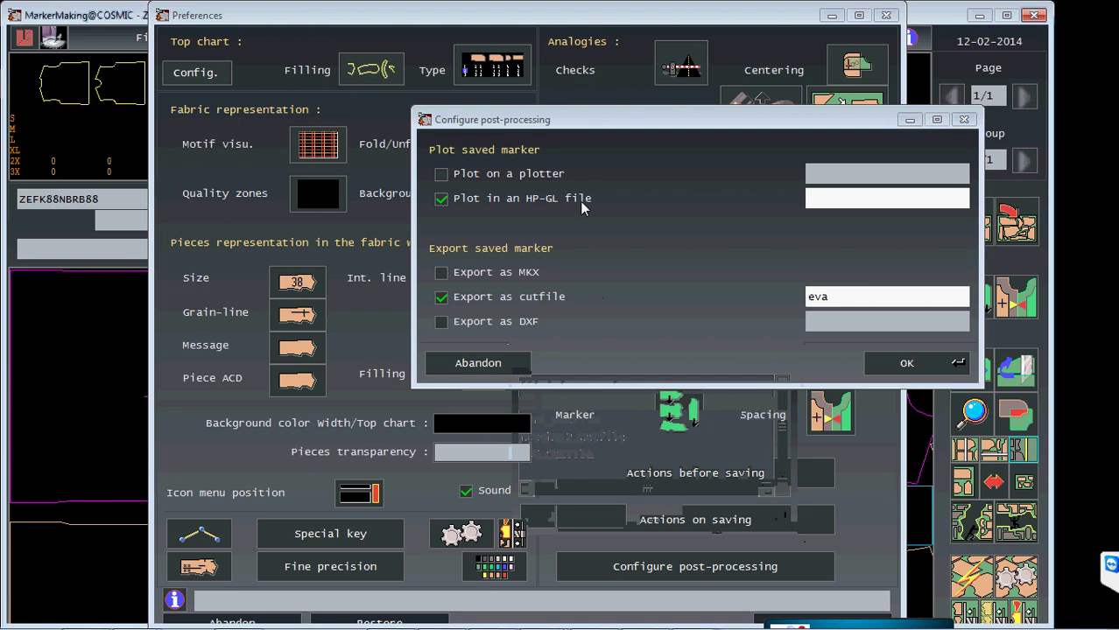
# - Select HP-GL Generator as the plot output and save the post-processing settings
pyautogui.click(812, 199)
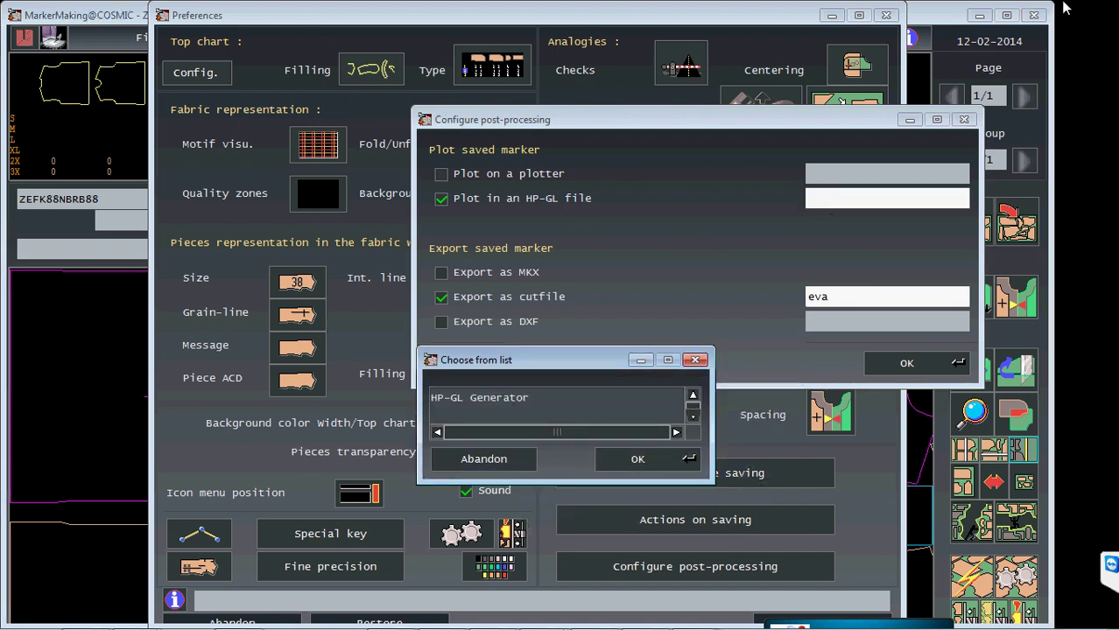
pyautogui.click(484, 399)
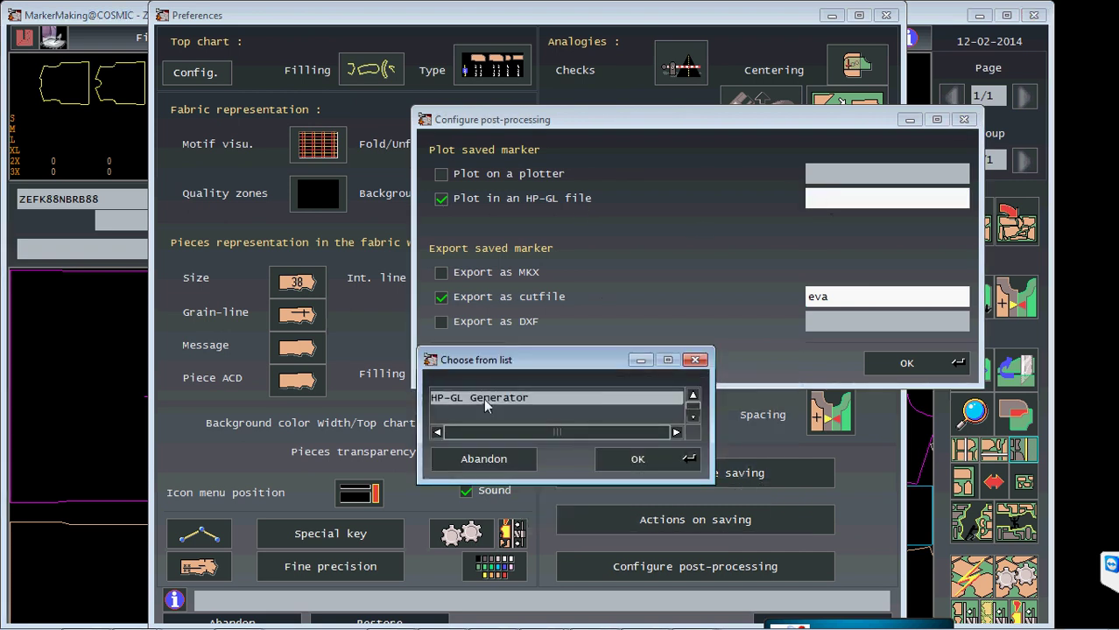
pyautogui.click(633, 459)
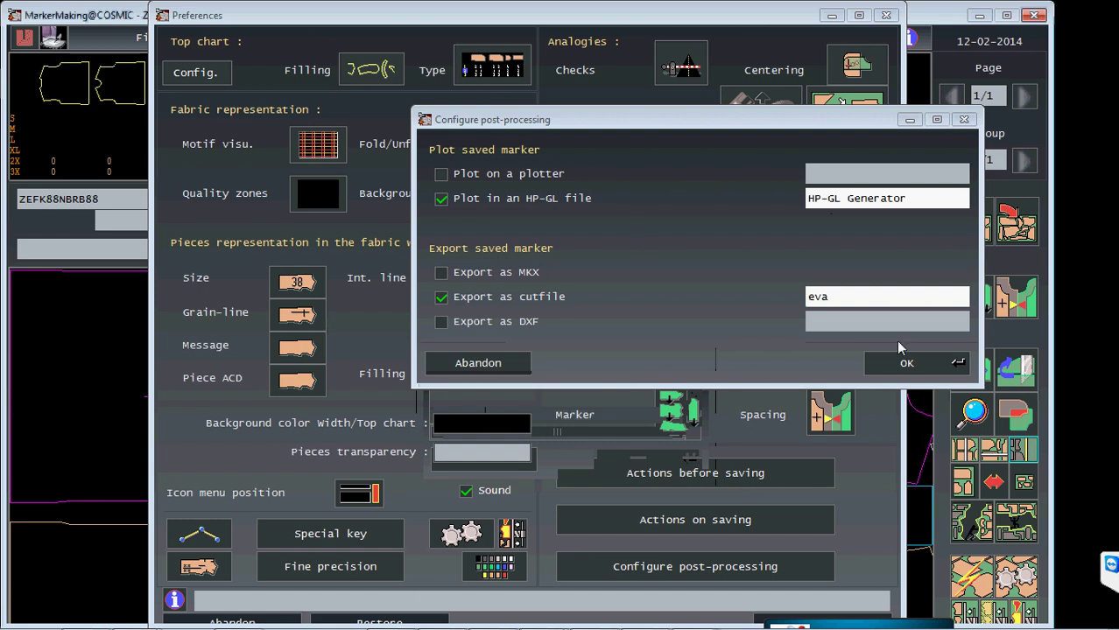
pyautogui.click(904, 362)
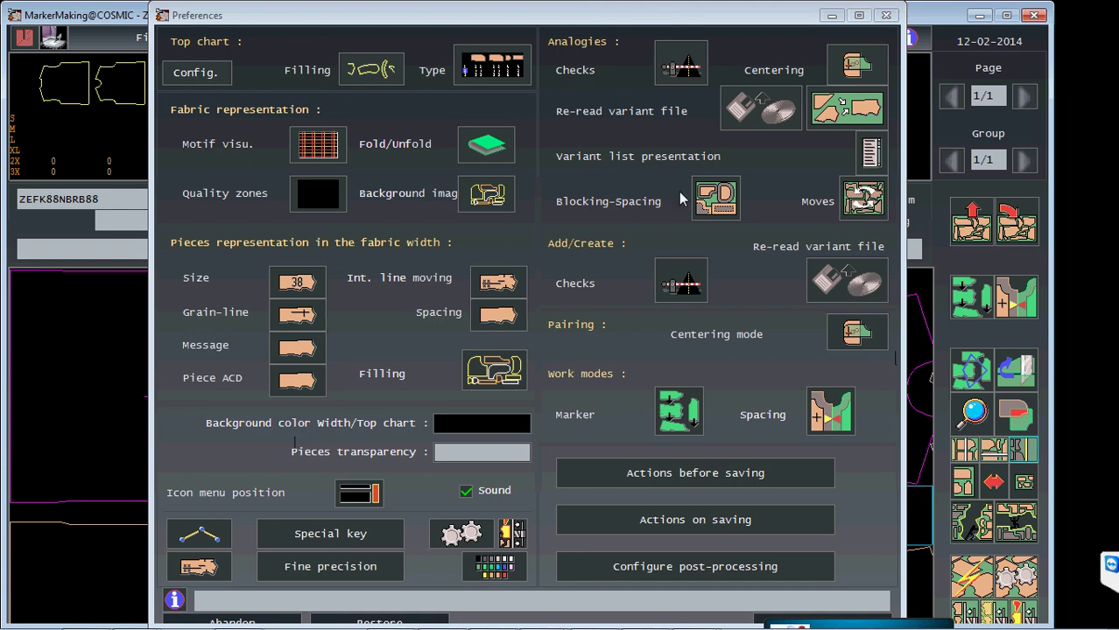
# - Enable re-reading the variant file for analogies and add/create, close Preferences, and minimize MarkerMaking
pyautogui.click(750, 124)
pyautogui.click(846, 280)
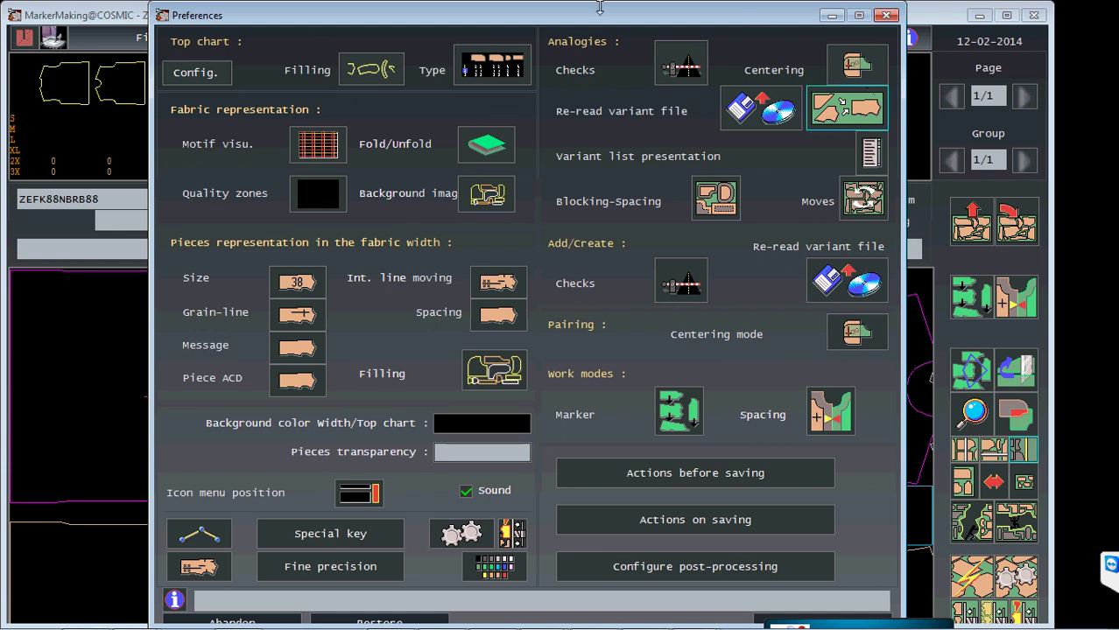
pyautogui.moveTo(537, 20); pyautogui.dragTo(507, 21)
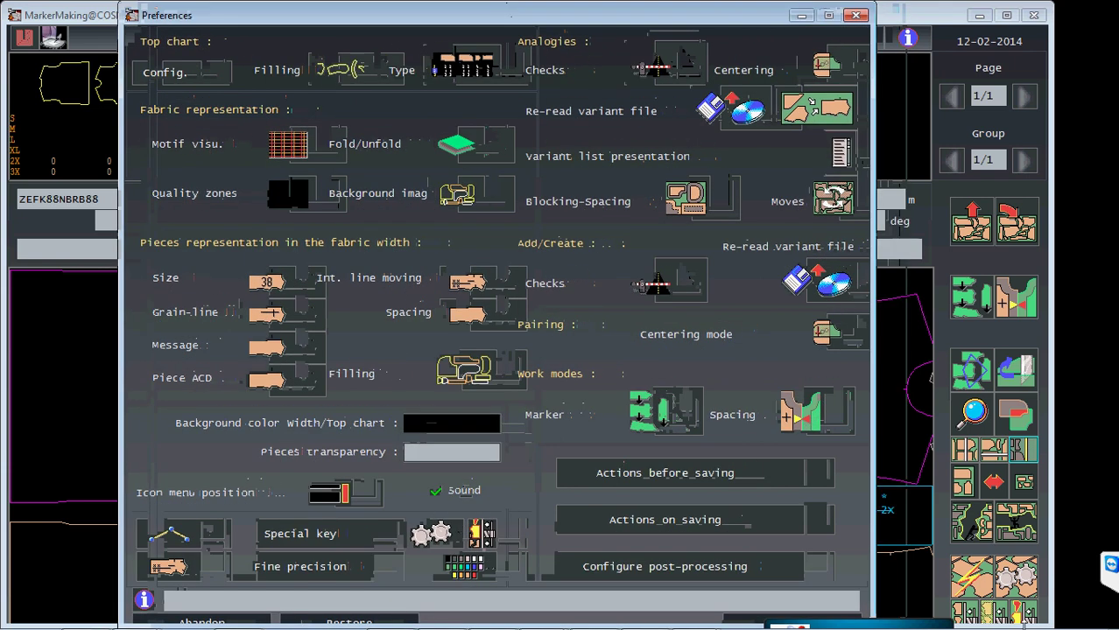
pyautogui.click(856, 15)
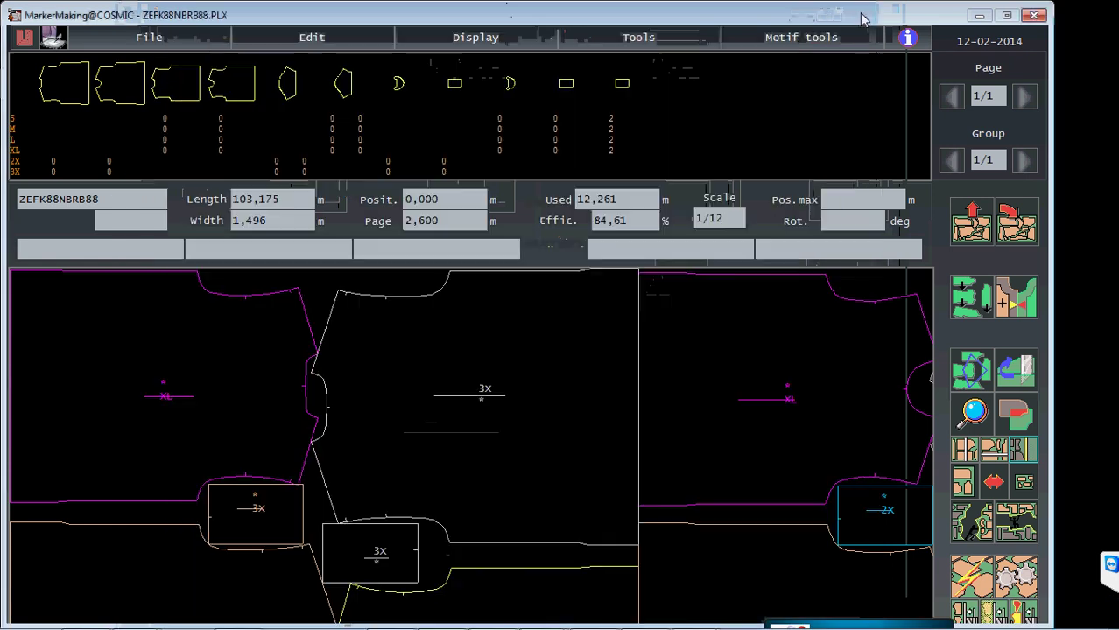
pyautogui.click(980, 15)
pyautogui.moveTo(288, 625)
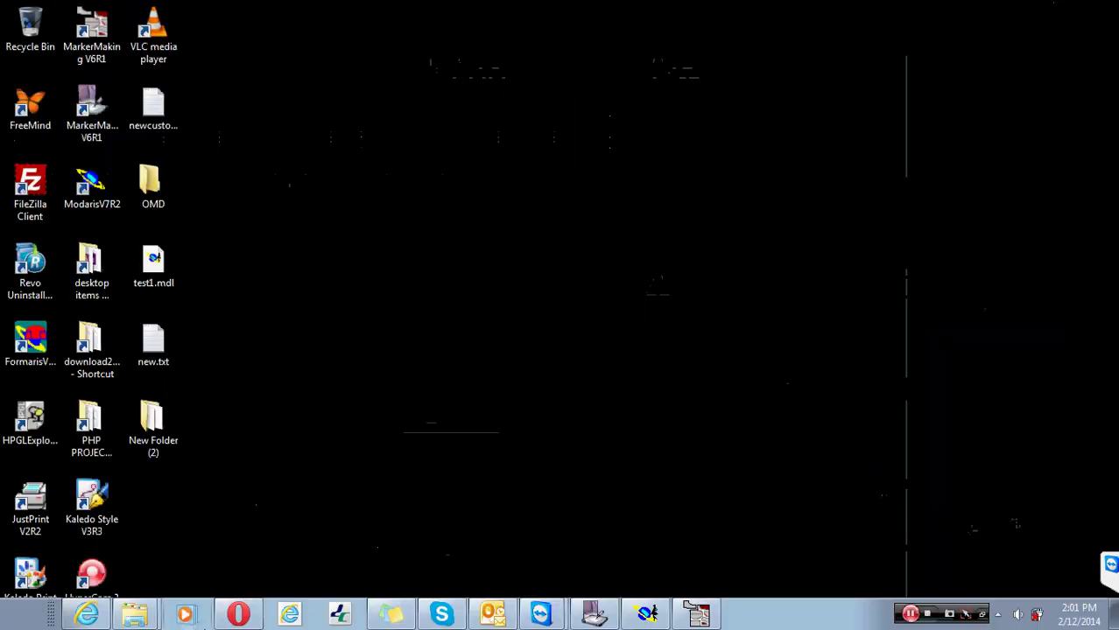
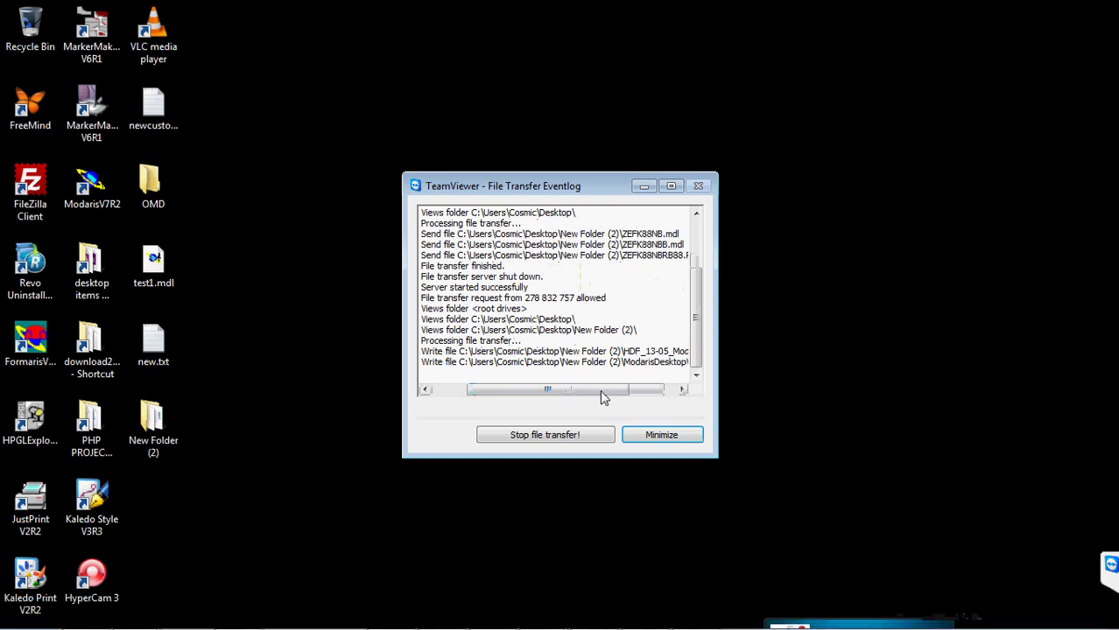
# - Scroll the TeamViewer Eventlog horizontally to read the transferred files' full paths, then open the Start menu
pyautogui.moveTo(599, 389); pyautogui.dragTo(666, 404)
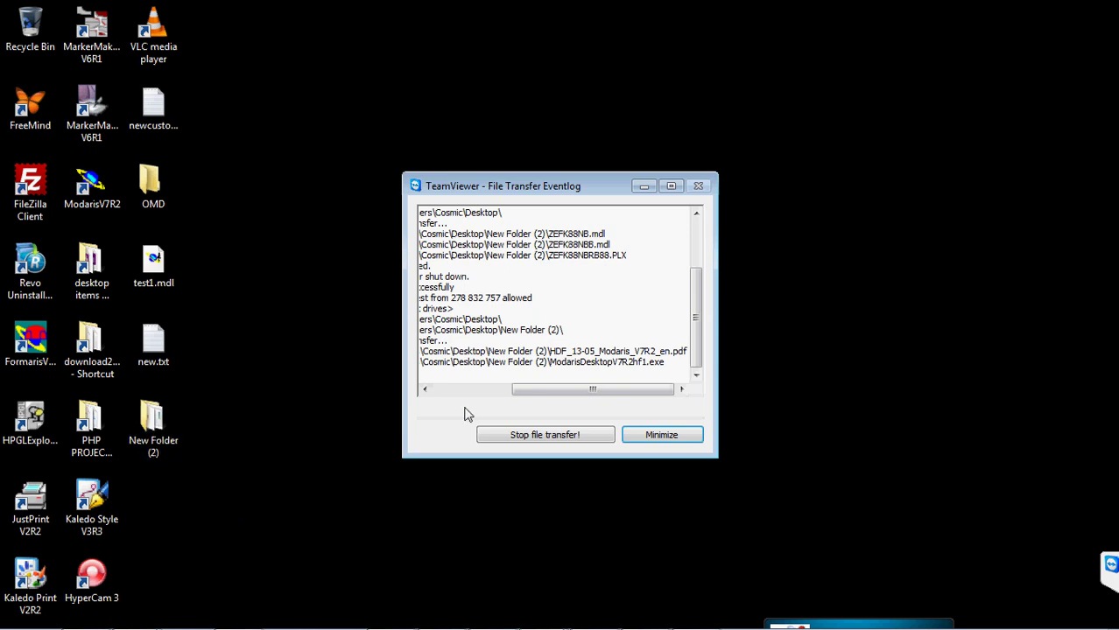
pyautogui.moveTo(521, 389); pyautogui.dragTo(442, 389)
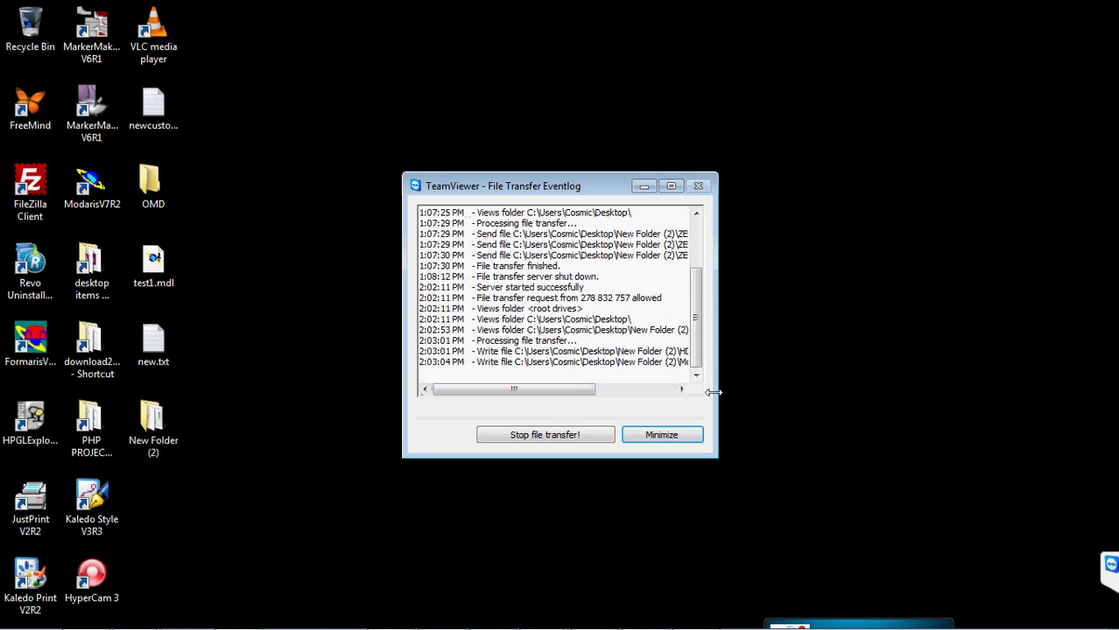
pyautogui.moveTo(569, 391); pyautogui.dragTo(650, 390)
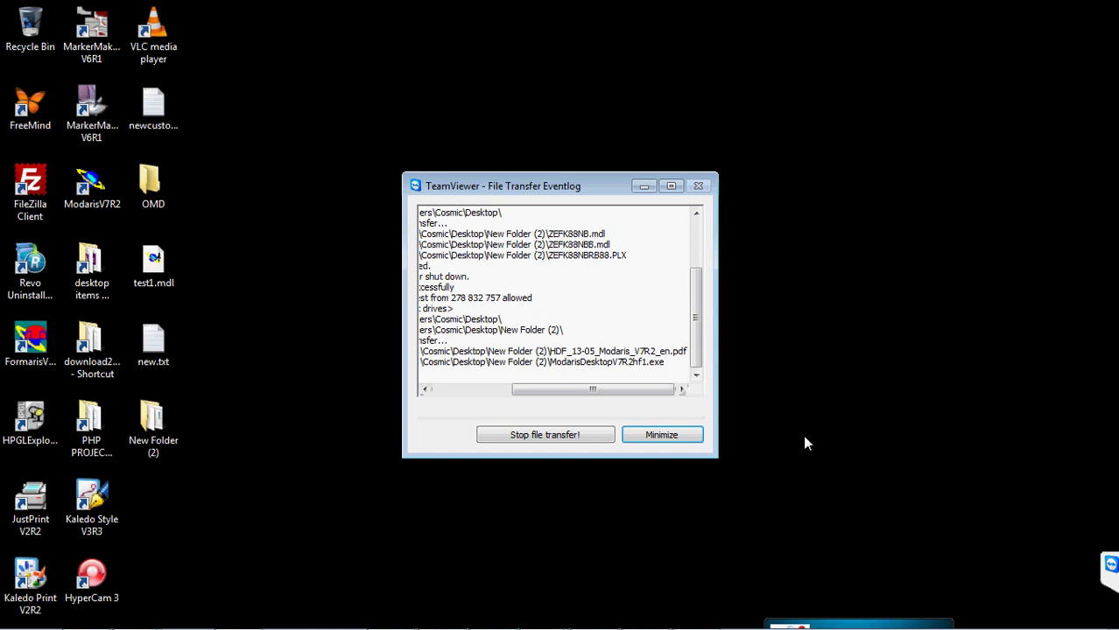
pyautogui.click(22, 614)
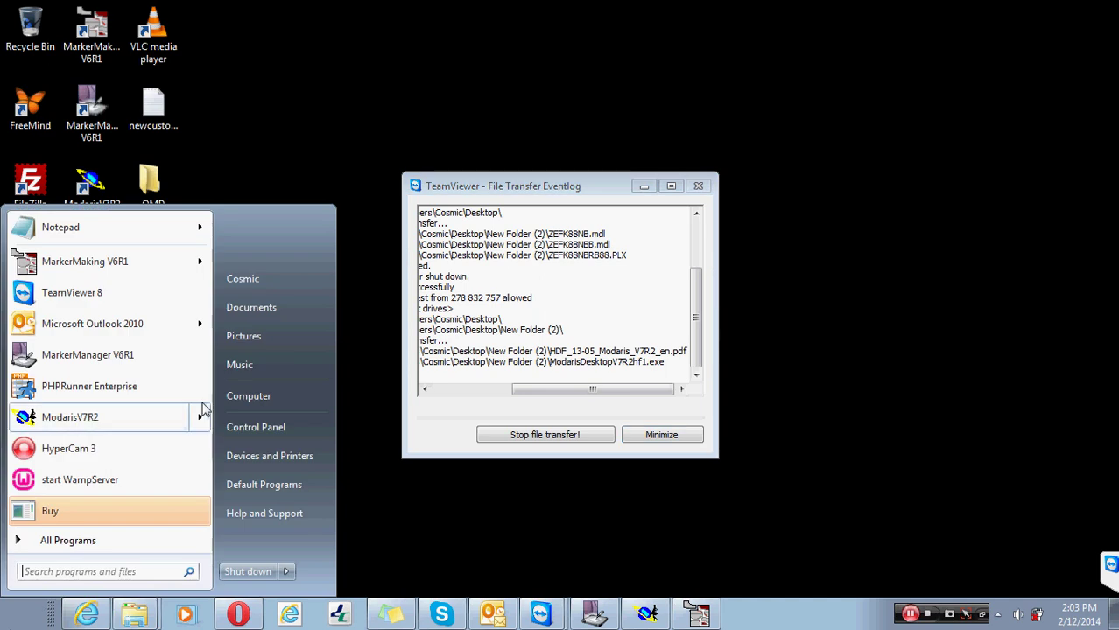
# - Briefly open and close Computer, then move the Eventlog window up-left and scroll its log sideways
pyautogui.click(254, 395)
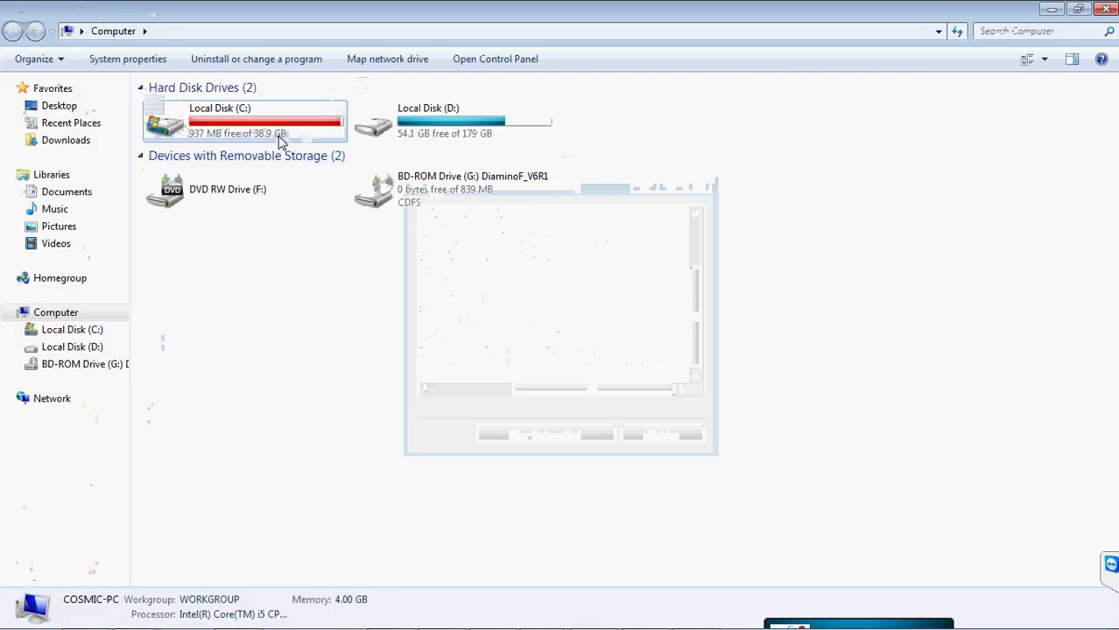
pyautogui.click(1109, 11)
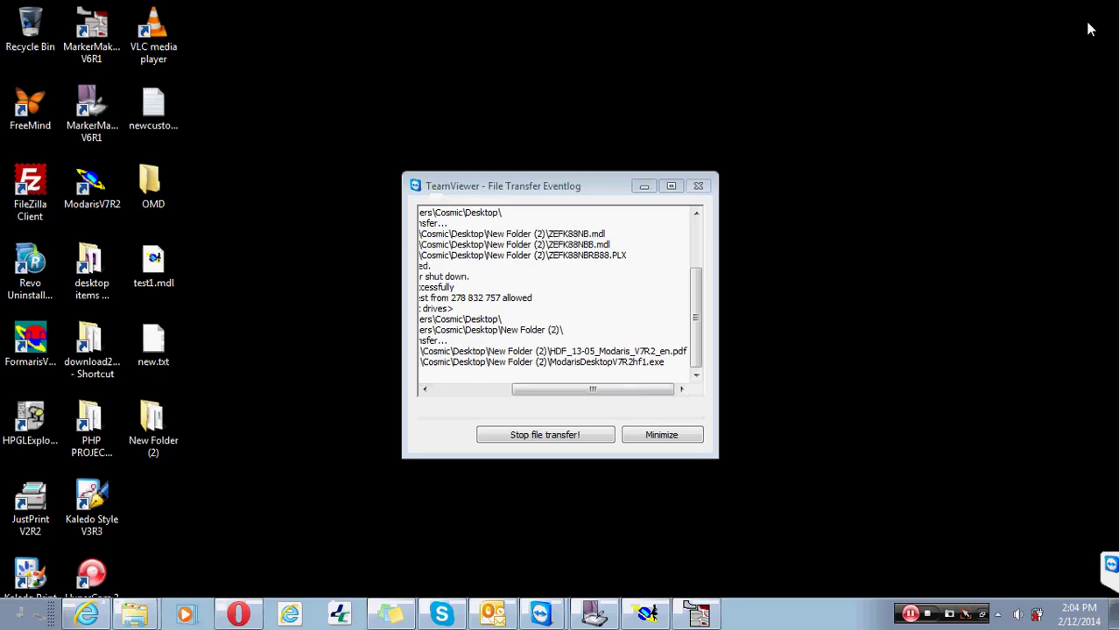
pyautogui.moveTo(589, 188); pyautogui.dragTo(574, 159)
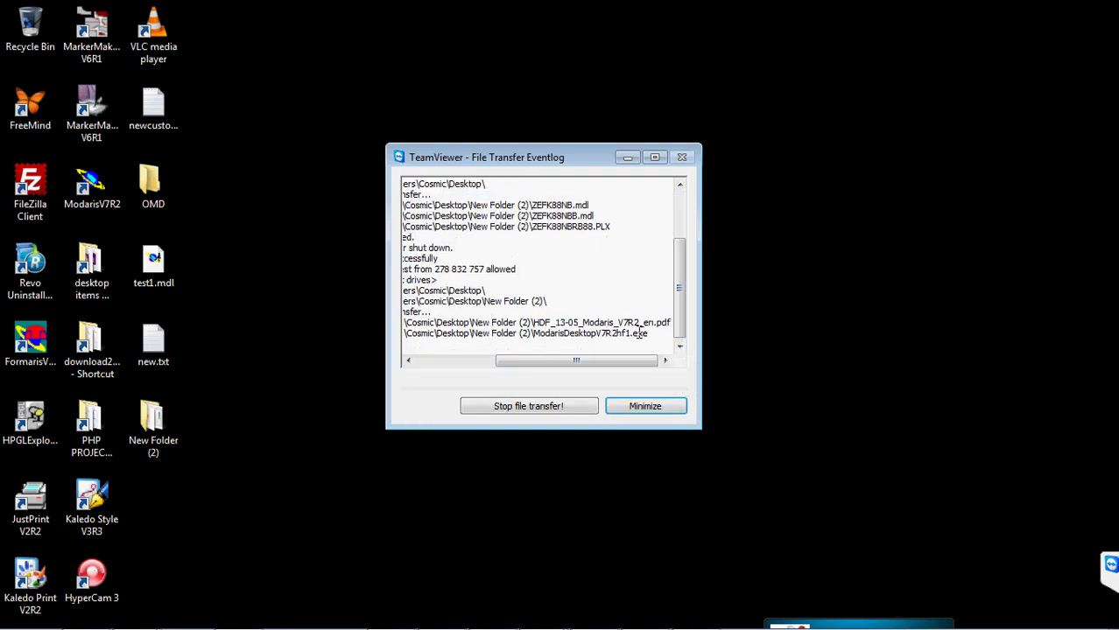
pyautogui.moveTo(604, 627)
pyautogui.moveTo(604, 362)
pyautogui.mouseDown()
pyautogui.moveTo(518, 362)
pyautogui.moveTo(624, 365)
pyautogui.mouseUp()
pyautogui.moveTo(525, 157); pyautogui.dragTo(492, 145)
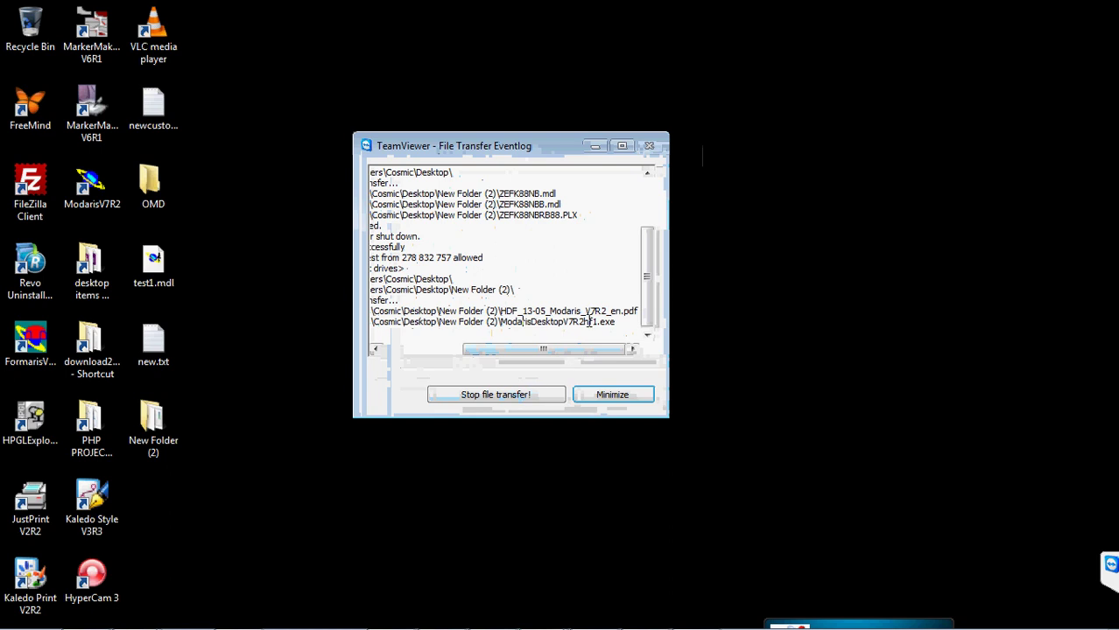
pyautogui.moveTo(574, 351); pyautogui.dragTo(600, 359)
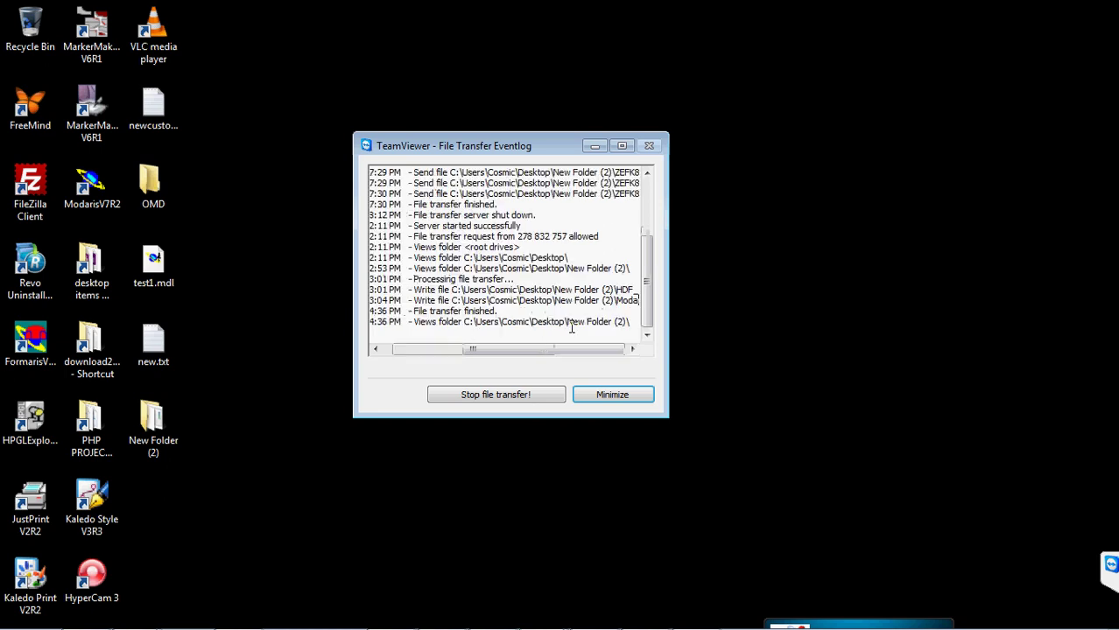
pyautogui.moveTo(551, 351); pyautogui.dragTo(588, 350)
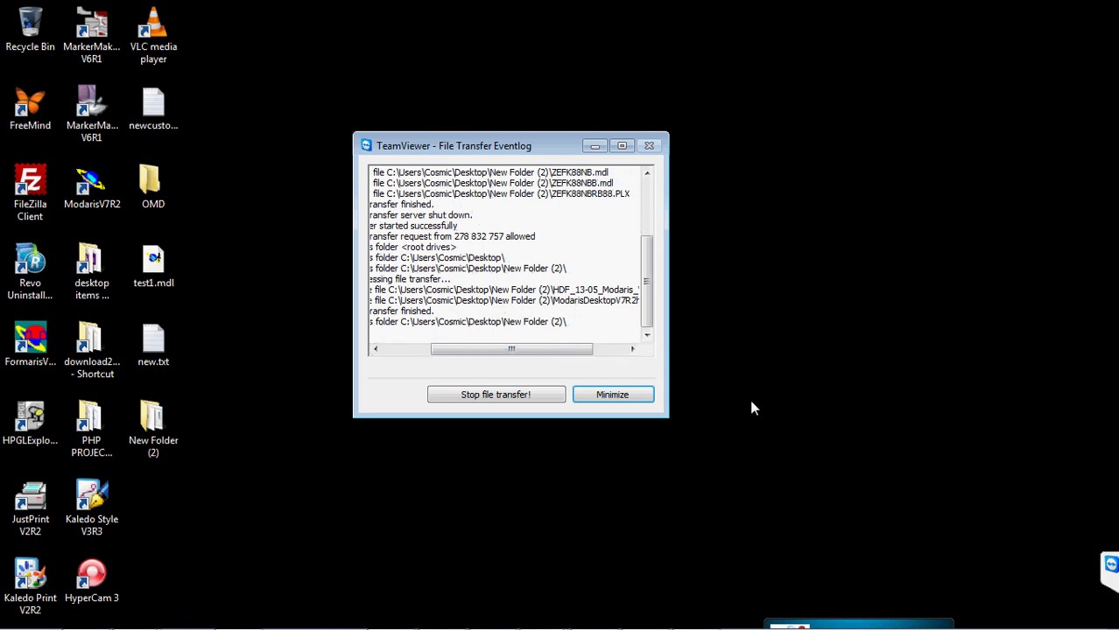
# - Open New Folder (2) and preview HDF_13-05_Modaris_V7R2_en.pdf
pyautogui.doubleClick(153, 429)
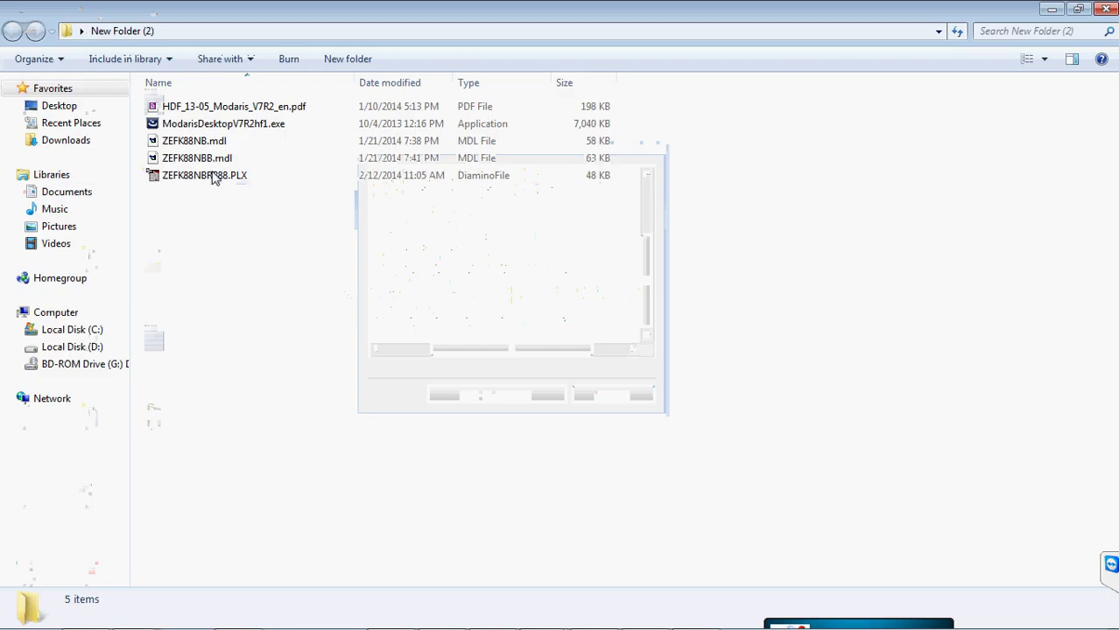
pyautogui.doubleClick(213, 108)
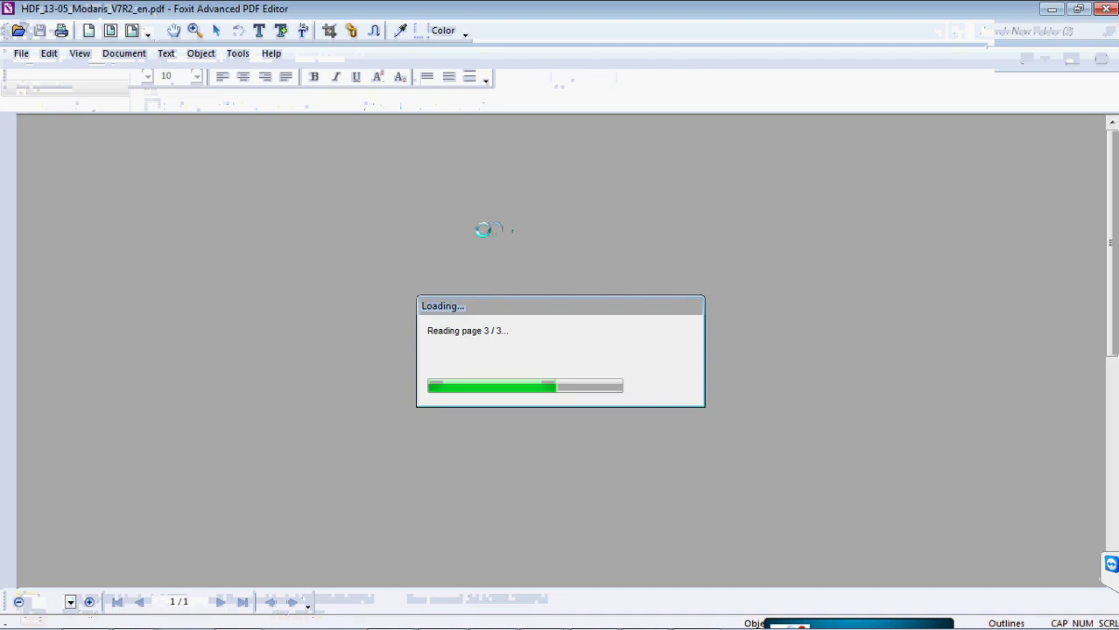
pyautogui.scroll(-5, 482, 227)
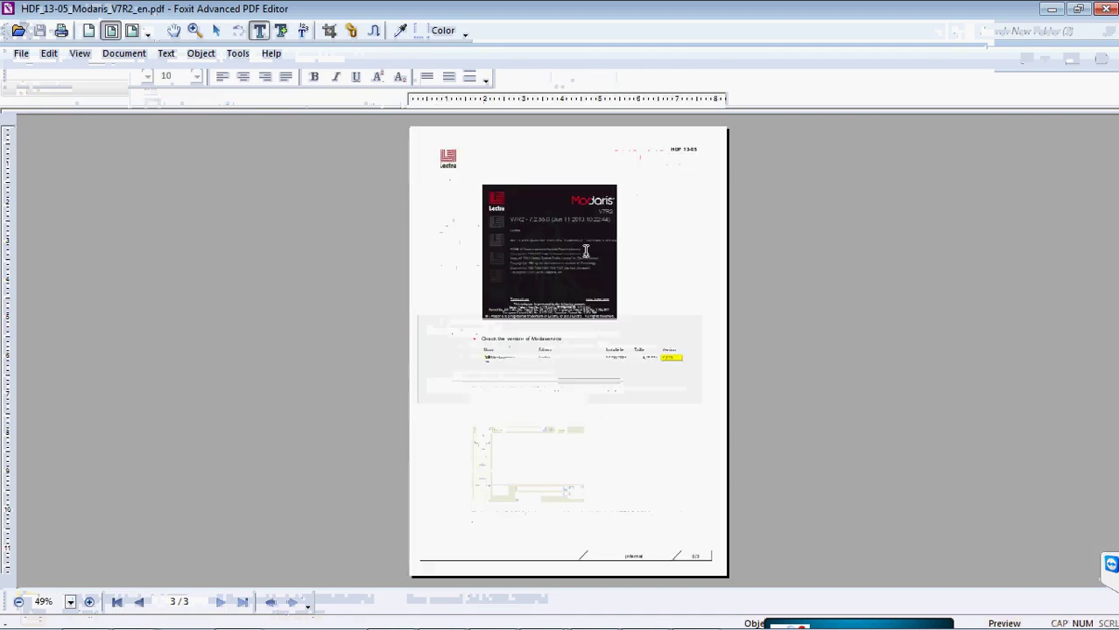
pyautogui.click(1105, 10)
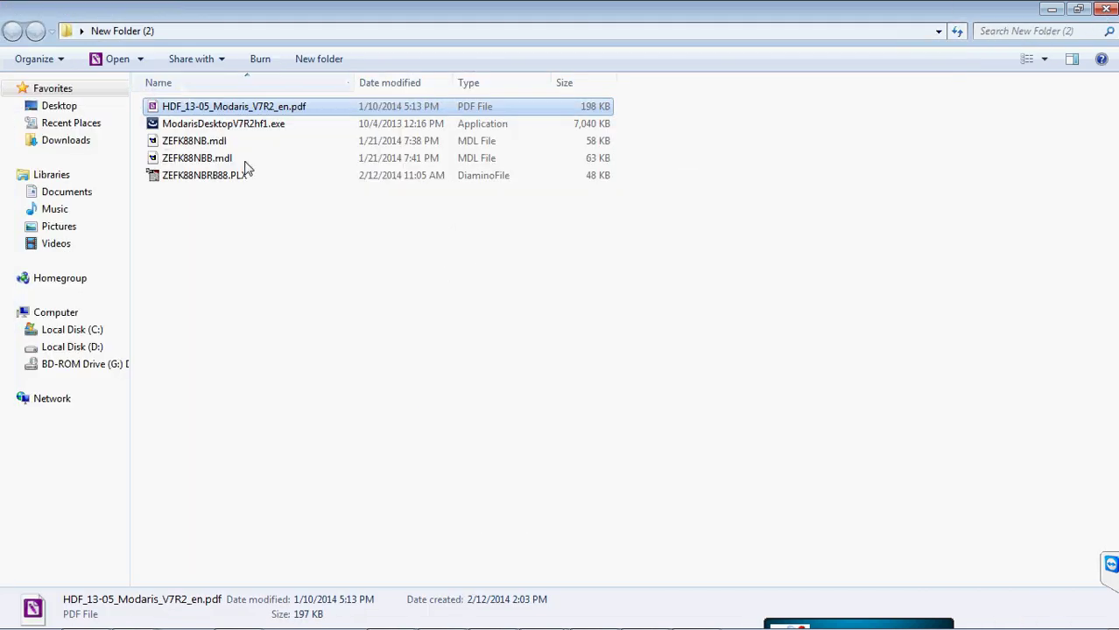
# - Delete ModarisDesktopV7R2hf1.exe to the Recycle Bin and close New Folder (2)
pyautogui.doubleClick(243, 123)
pyautogui.rightClick(243, 124)
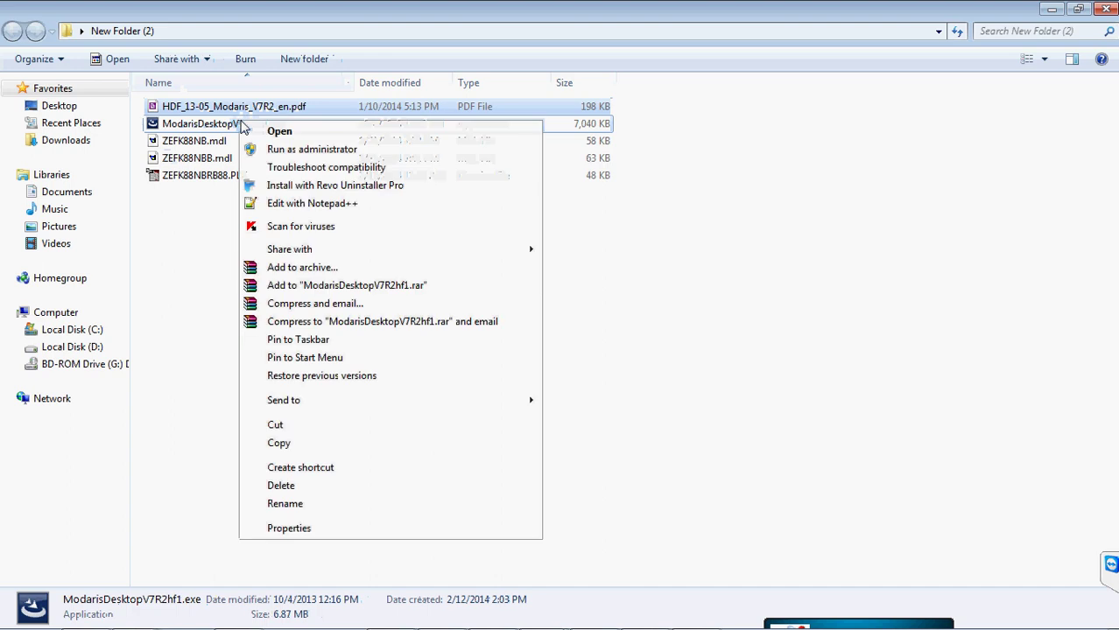
pyautogui.click(289, 486)
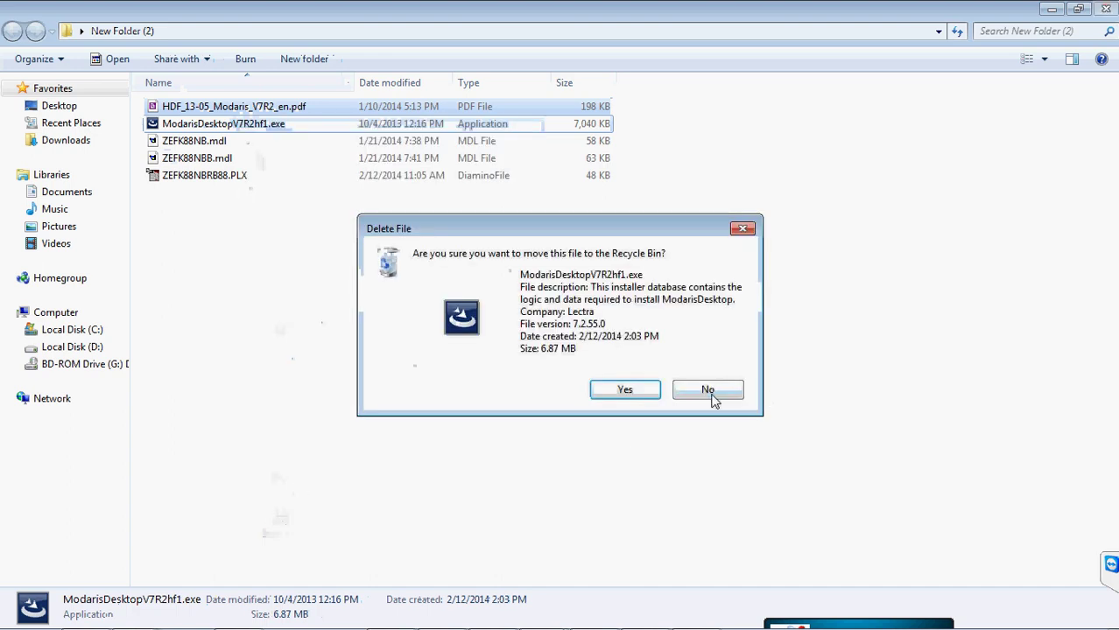
pyautogui.click(619, 395)
pyautogui.click(1105, 8)
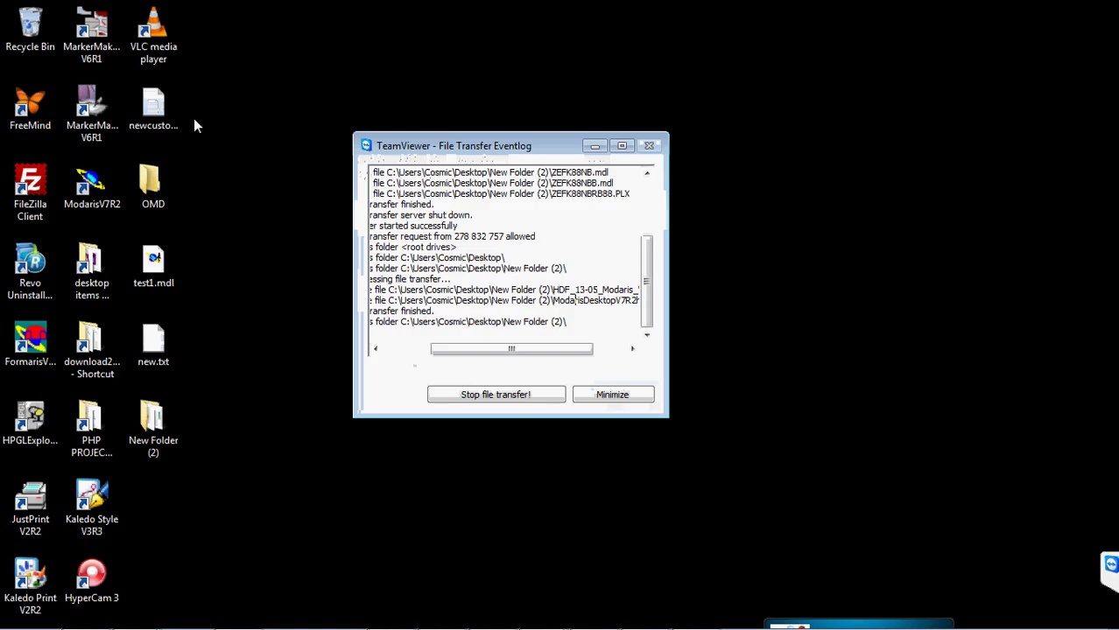
# - Empty the Recycle Bin to permanently remove the installer
pyautogui.rightClick(35, 29)
pyautogui.click(96, 50)
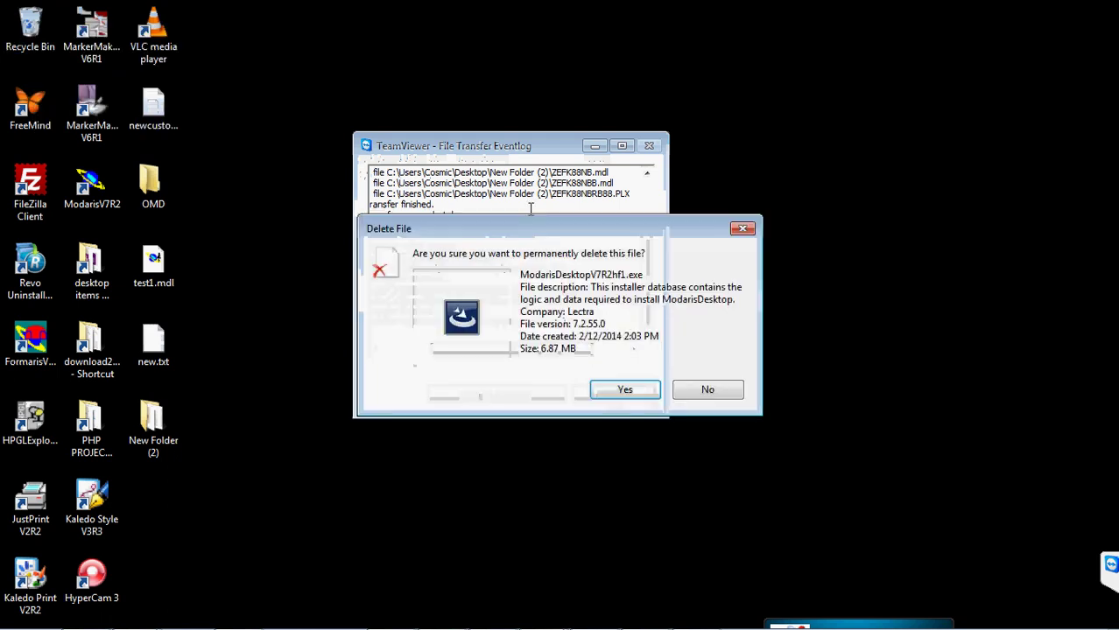
pyautogui.click(635, 387)
pyautogui.rightClick(802, 216)
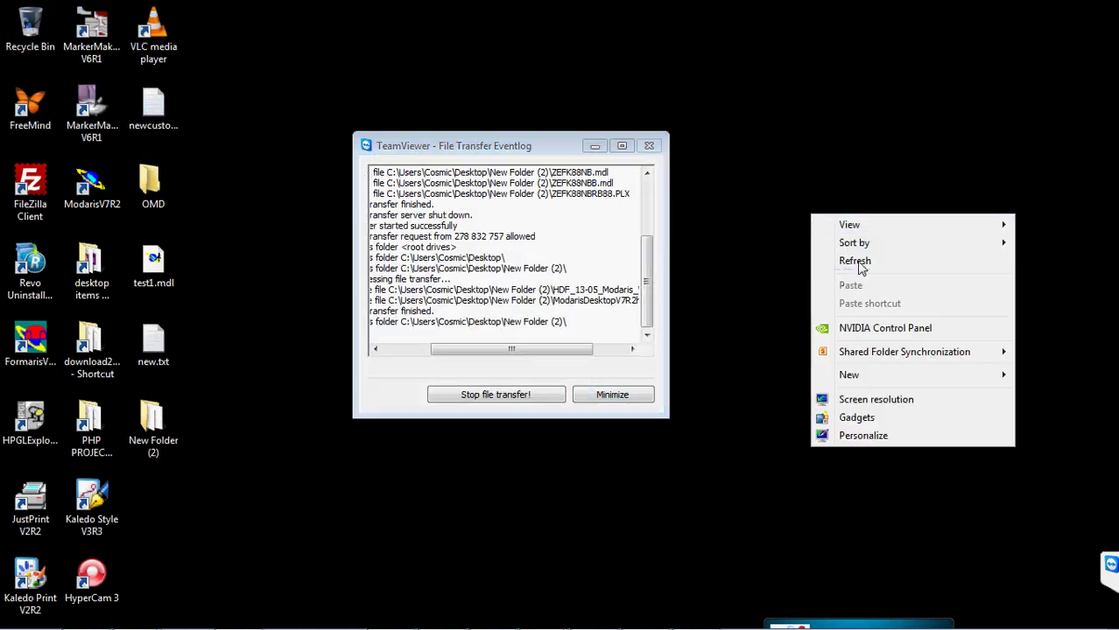
# - Refresh the desktop, then open the softwares folder on Local Disk (D:) and move its window right
pyautogui.click(842, 261)
pyautogui.moveTo(520, 150); pyautogui.dragTo(635, 106)
pyautogui.click(20, 617)
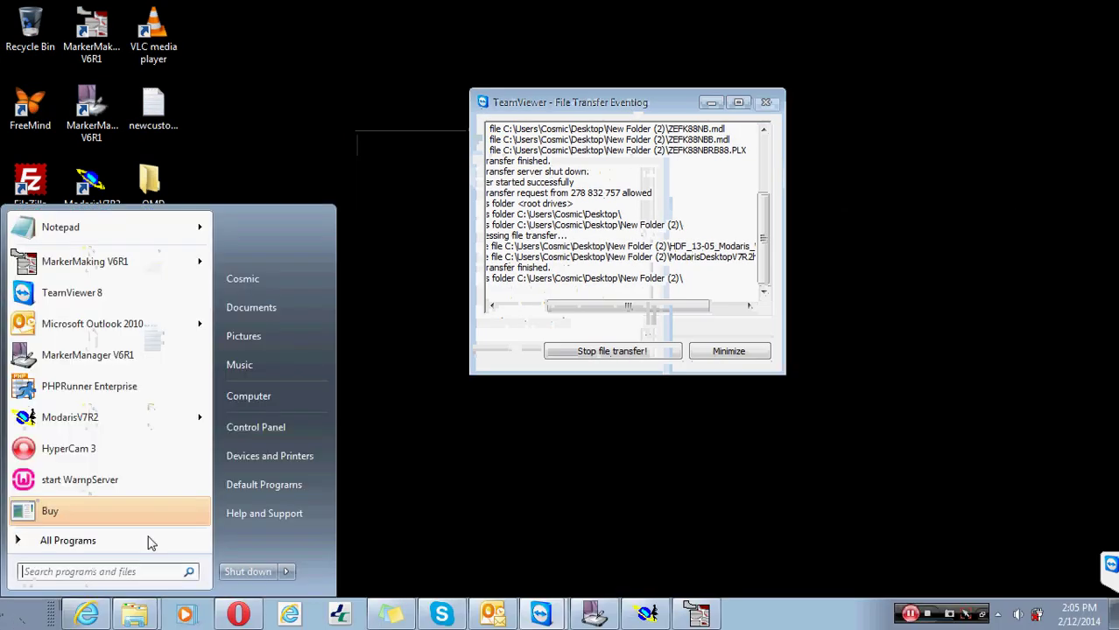
pyautogui.click(263, 404)
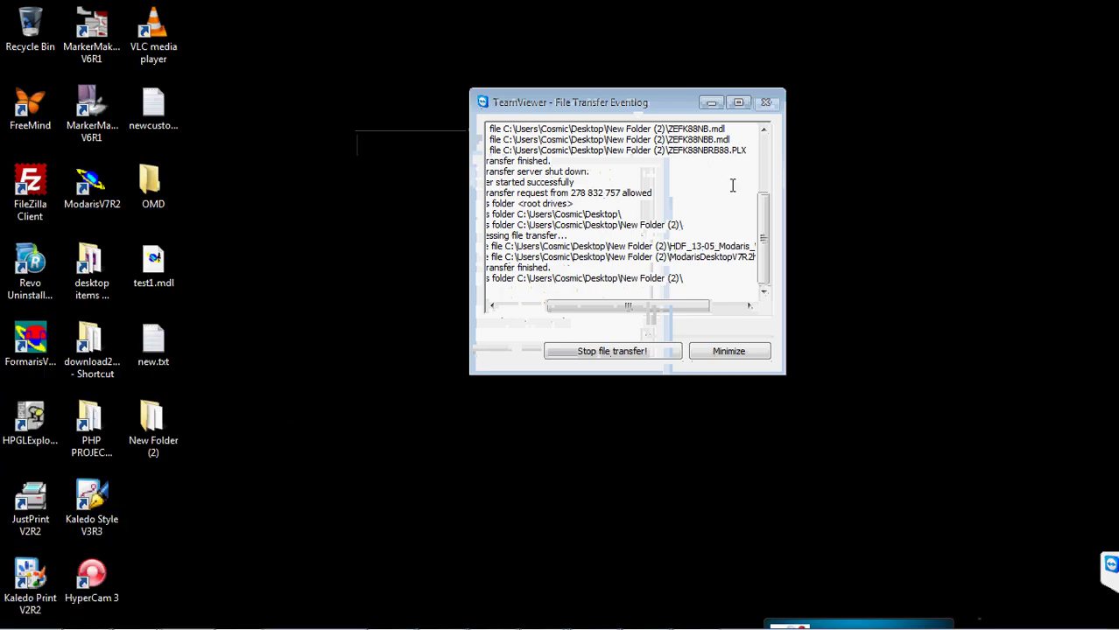
pyautogui.click(451, 146)
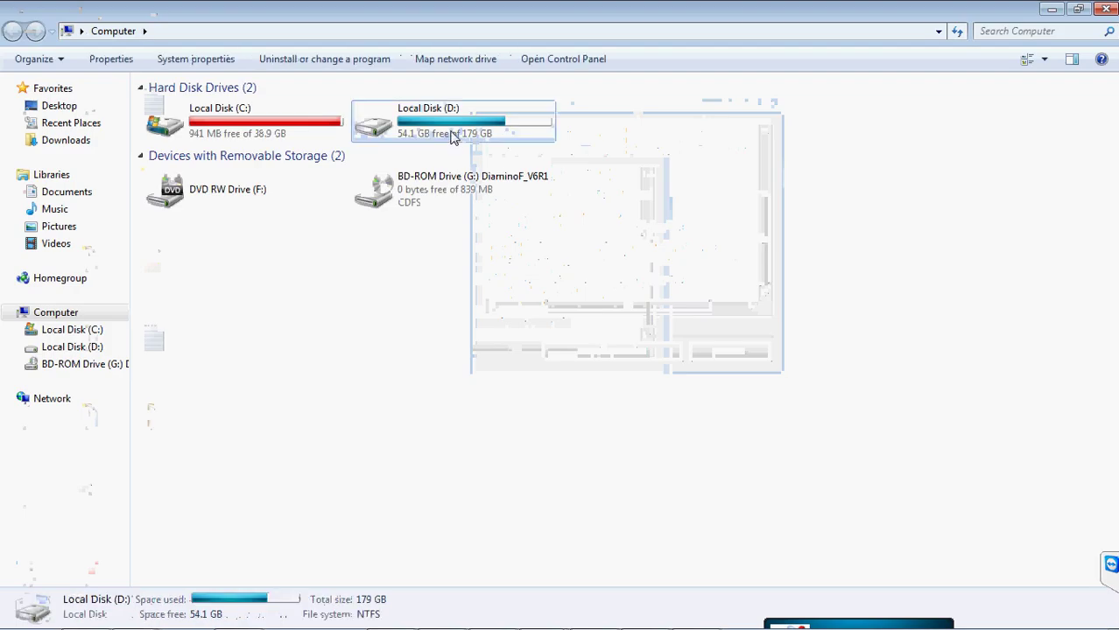
pyautogui.doubleClick(451, 137)
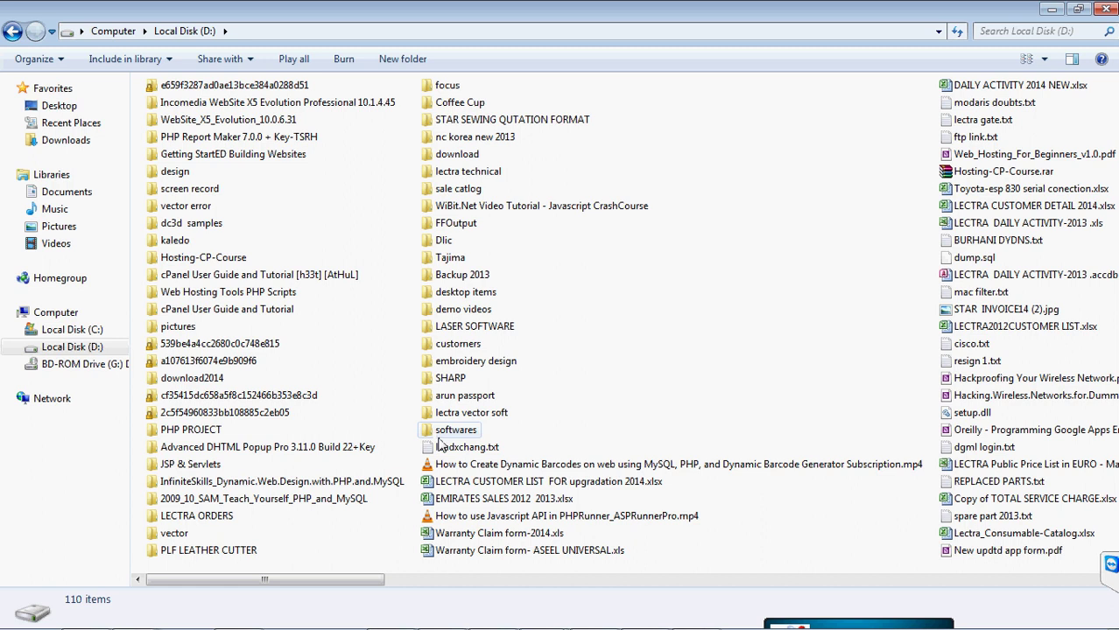
pyautogui.doubleClick(451, 430)
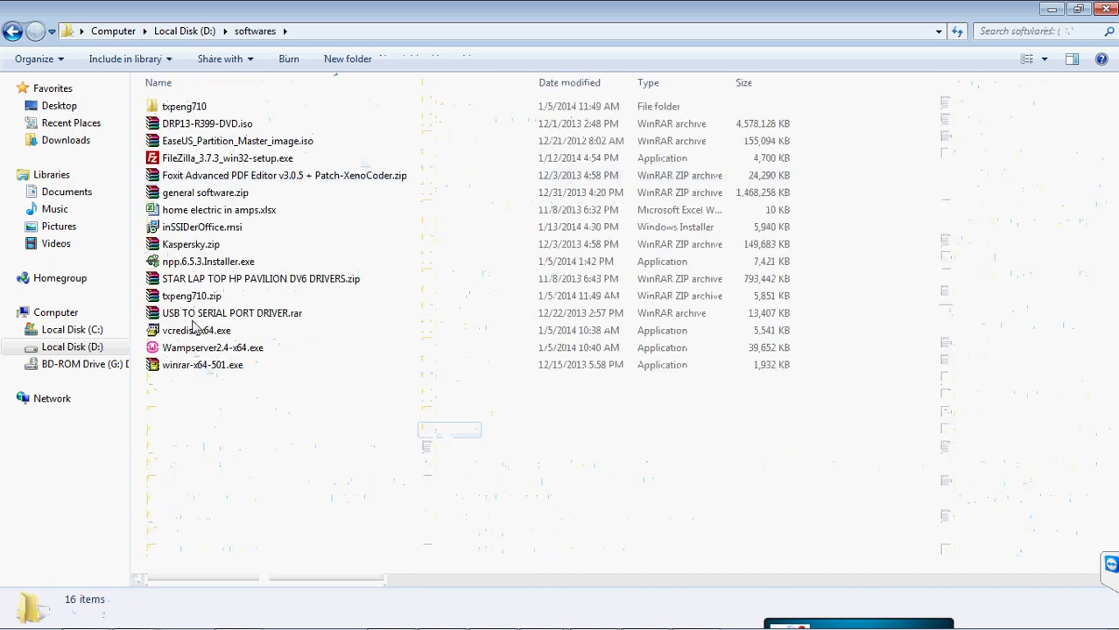
pyautogui.click(213, 179)
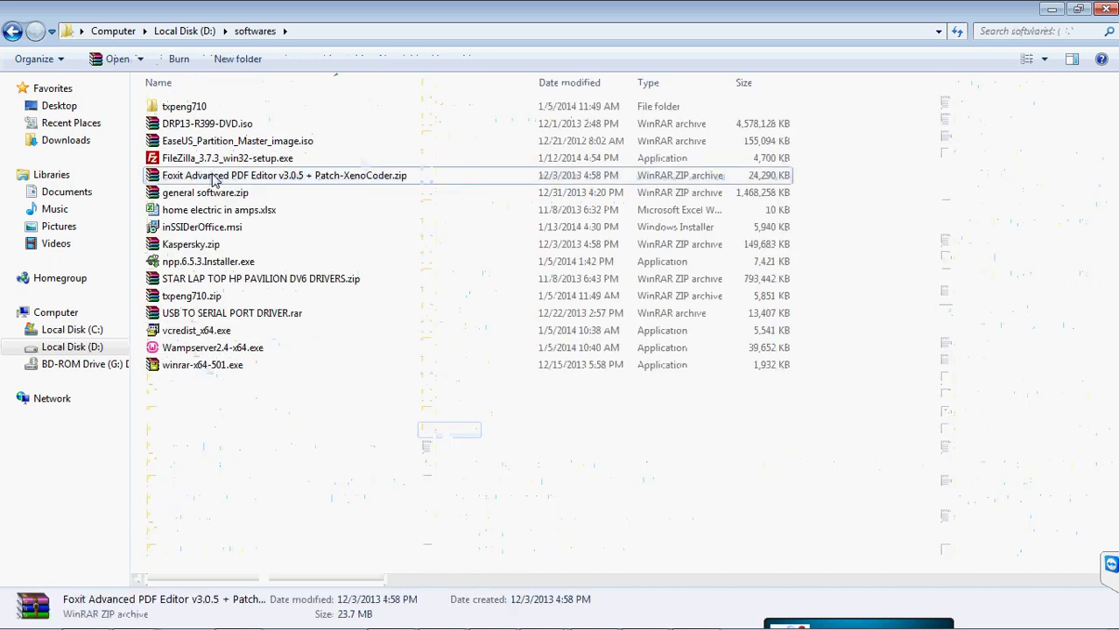
pyautogui.click(1076, 9)
pyautogui.moveTo(595, 182); pyautogui.dragTo(824, 194)
# - Move the Eventlog window to the upper left and scroll its log
pyautogui.click(635, 105)
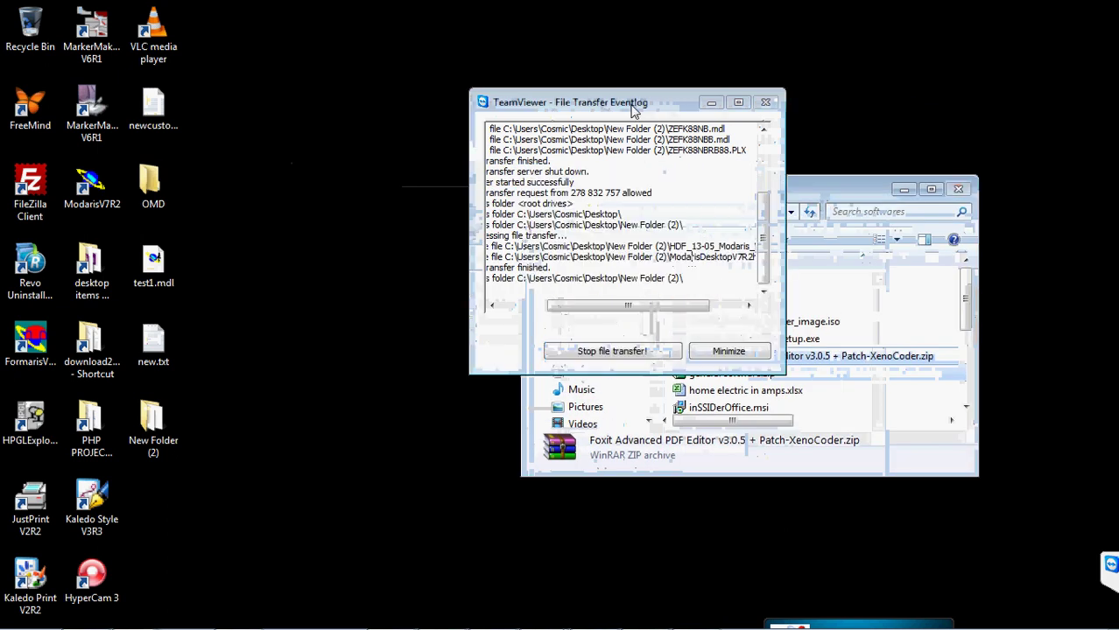
pyautogui.moveTo(657, 104); pyautogui.dragTo(552, 71)
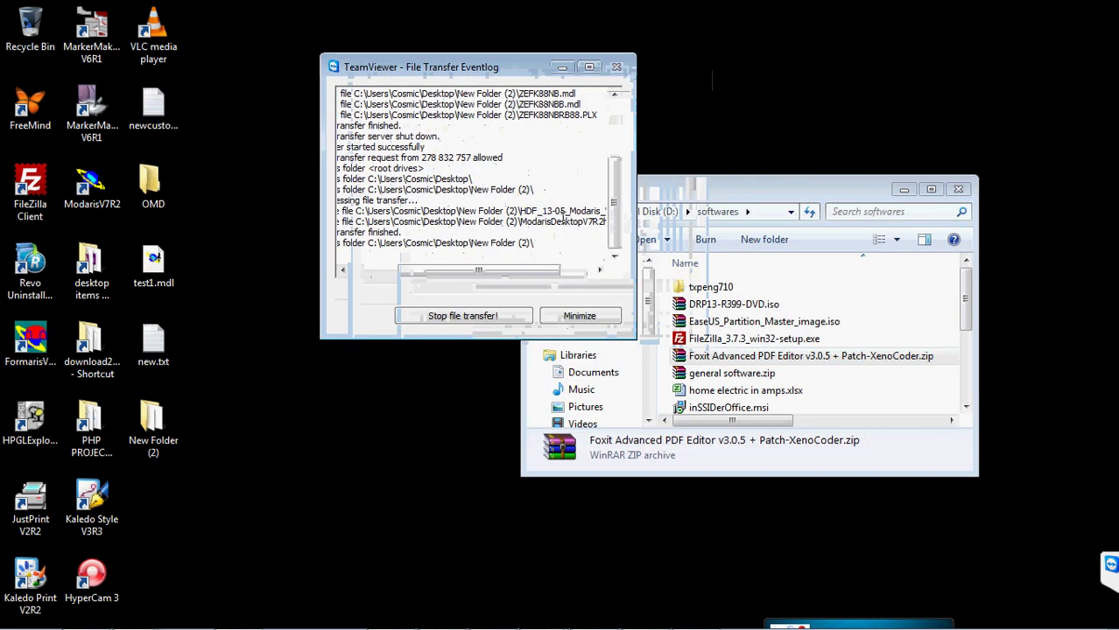
pyautogui.moveTo(614, 210); pyautogui.dragTo(616, 244)
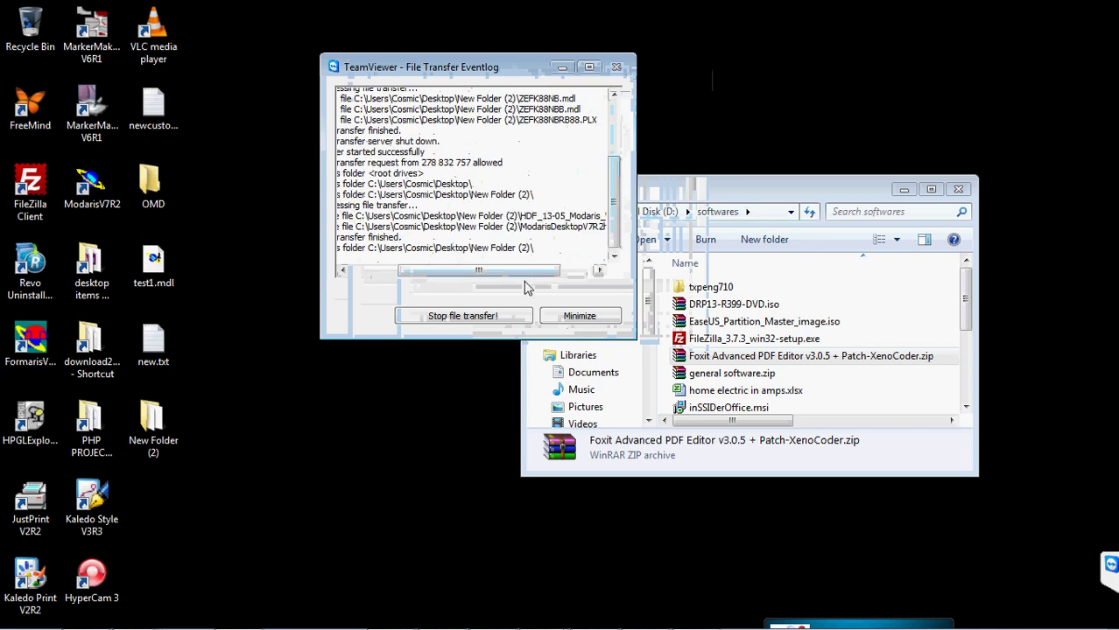
pyautogui.moveTo(528, 278); pyautogui.dragTo(486, 278)
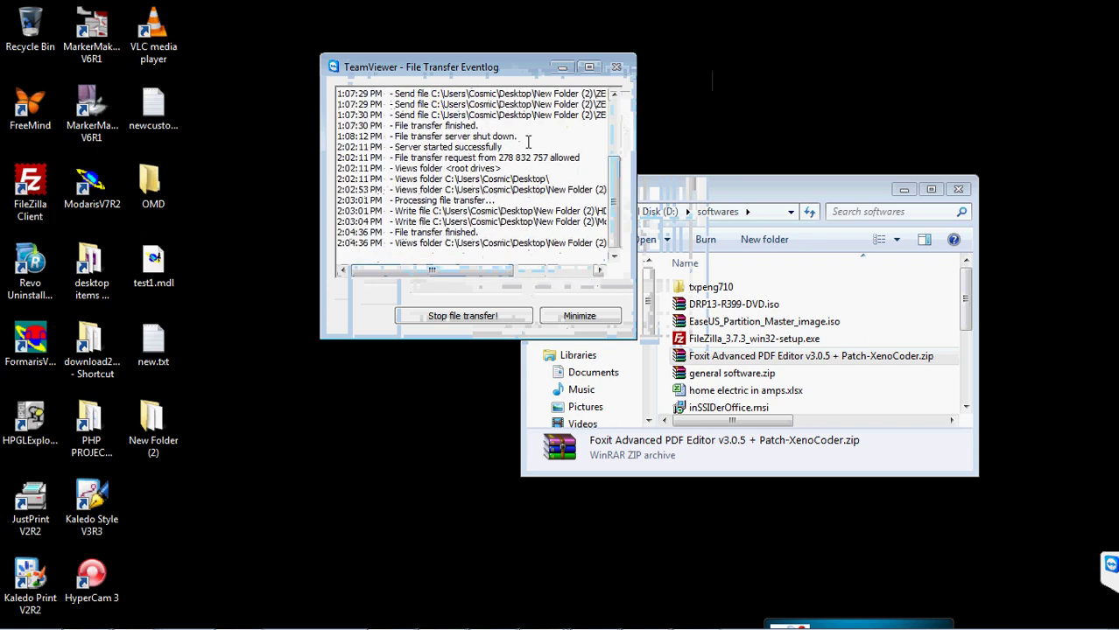
pyautogui.moveTo(473, 68); pyautogui.dragTo(380, 31)
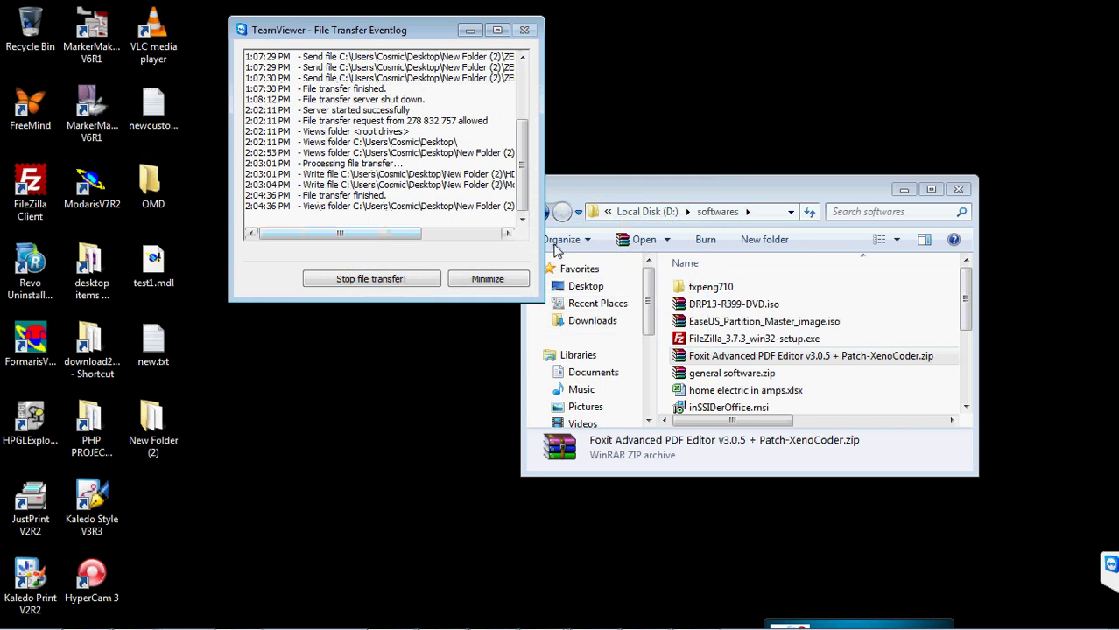
pyautogui.moveTo(391, 235); pyautogui.dragTo(466, 247)
# - Stop the file transfer, close the Eventlog and minimize the softwares folder
pyautogui.click(425, 279)
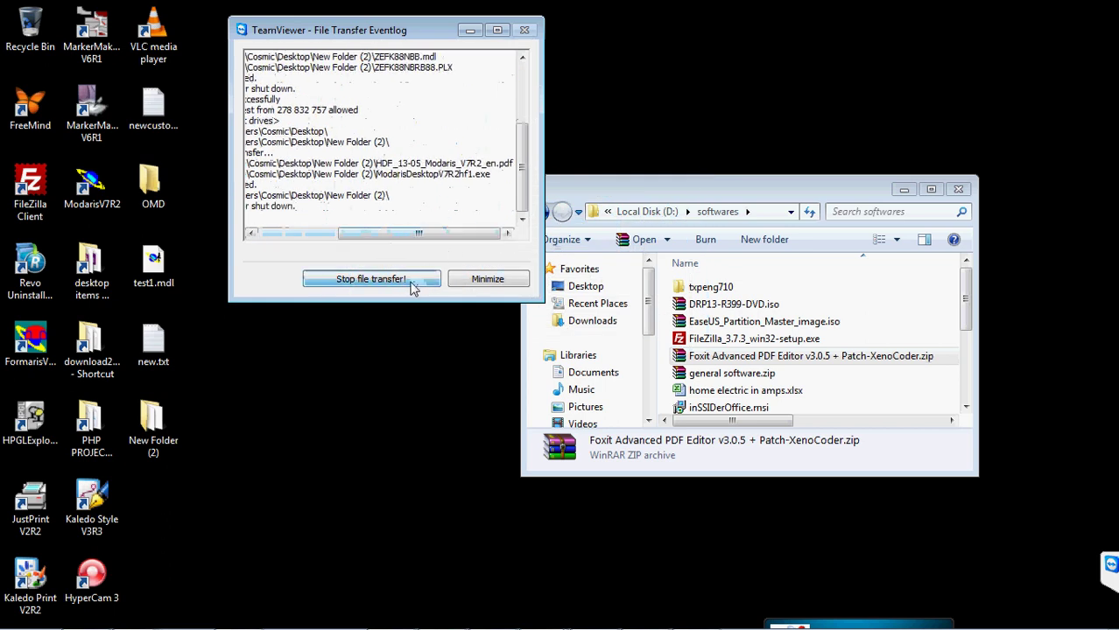
pyautogui.click(525, 30)
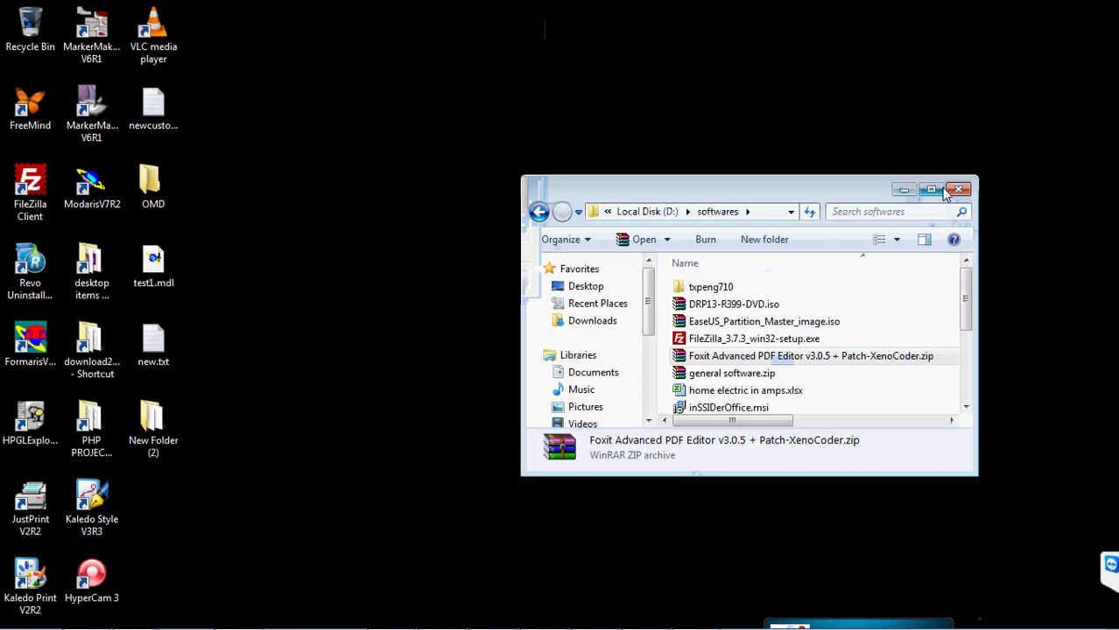
pyautogui.click(905, 191)
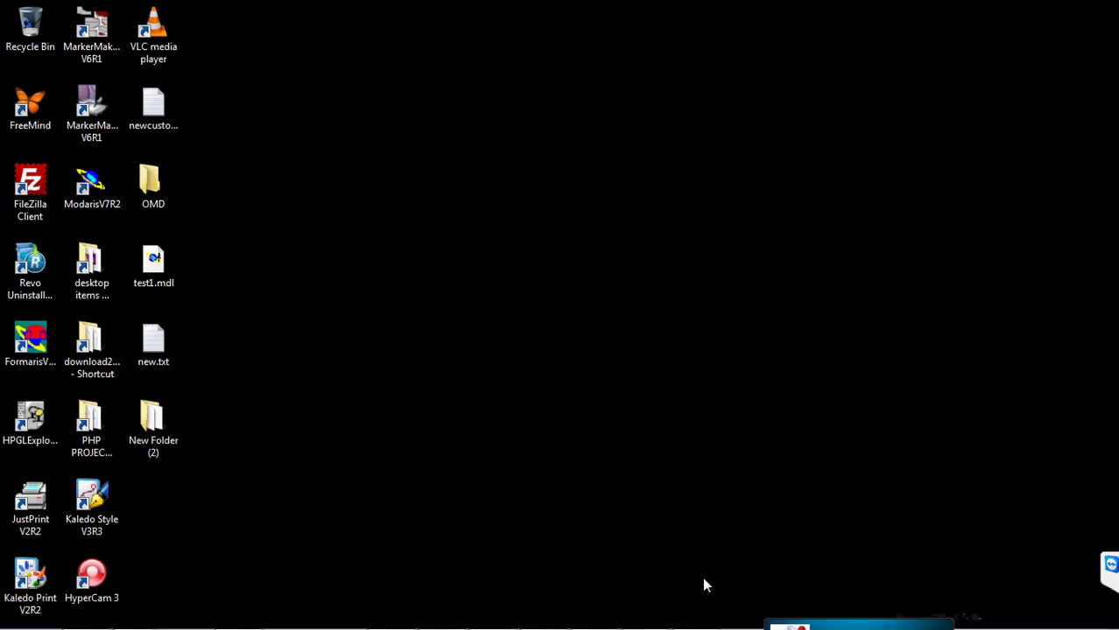
# - Restore MarkerManager, view marker ZEFK88NBRB88 in MarkerMaking, then open the settings menu
pyautogui.moveTo(696, 623)
pyautogui.click(607, 614)
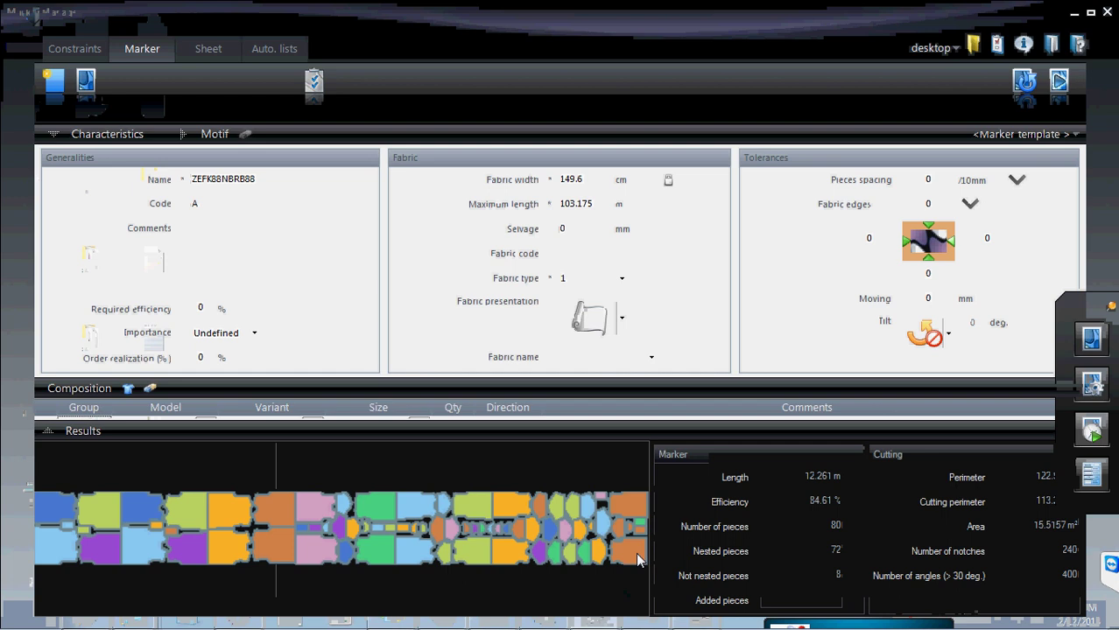
pyautogui.moveTo(630, 625)
pyautogui.click(697, 615)
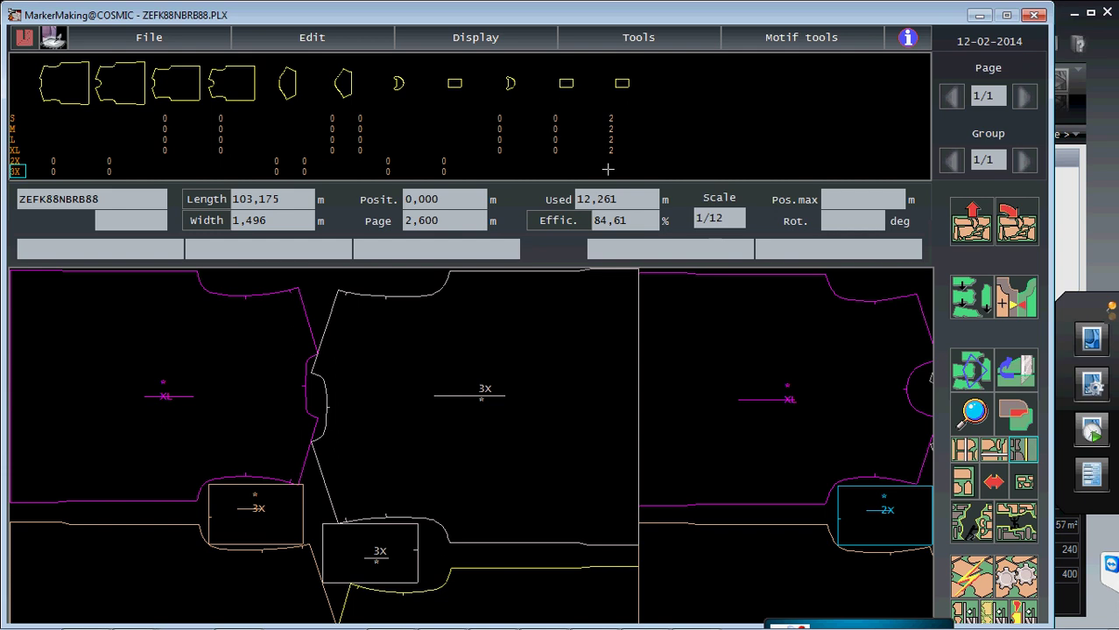
pyautogui.click(979, 15)
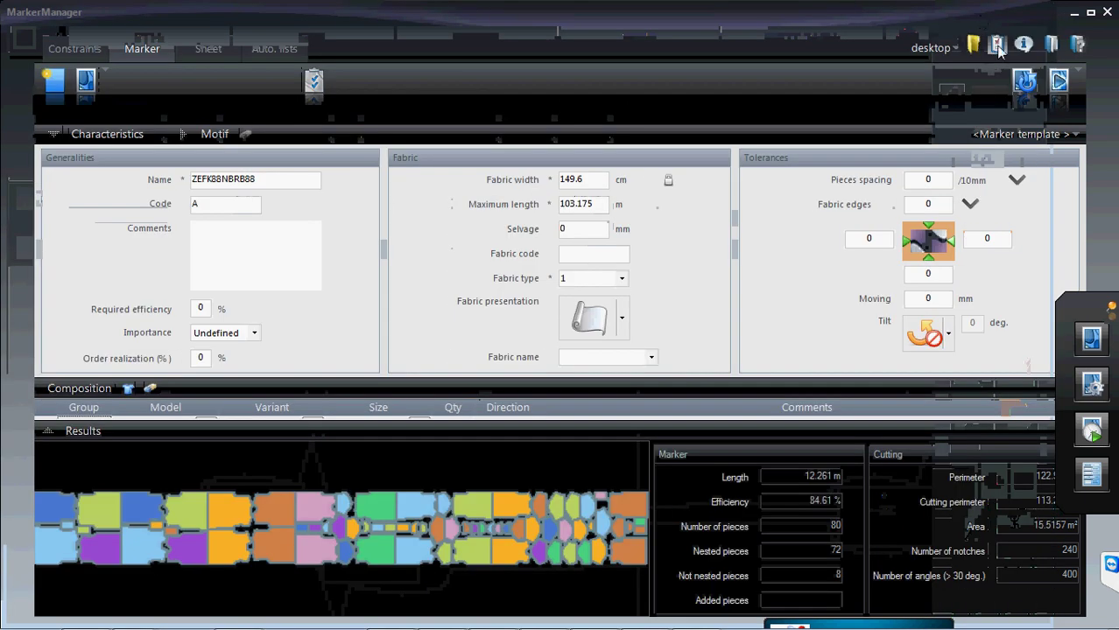
pyautogui.click(998, 49)
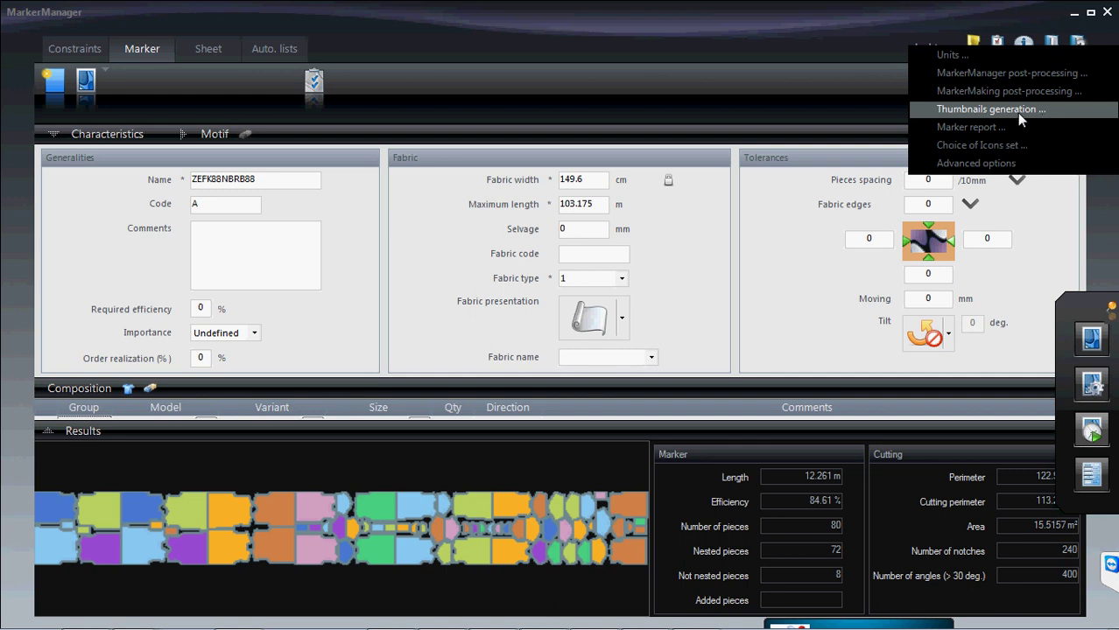
# - Open Thumbnails generation settings, move the dialog higher, and open Computer from the Start menu
pyautogui.click(1017, 115)
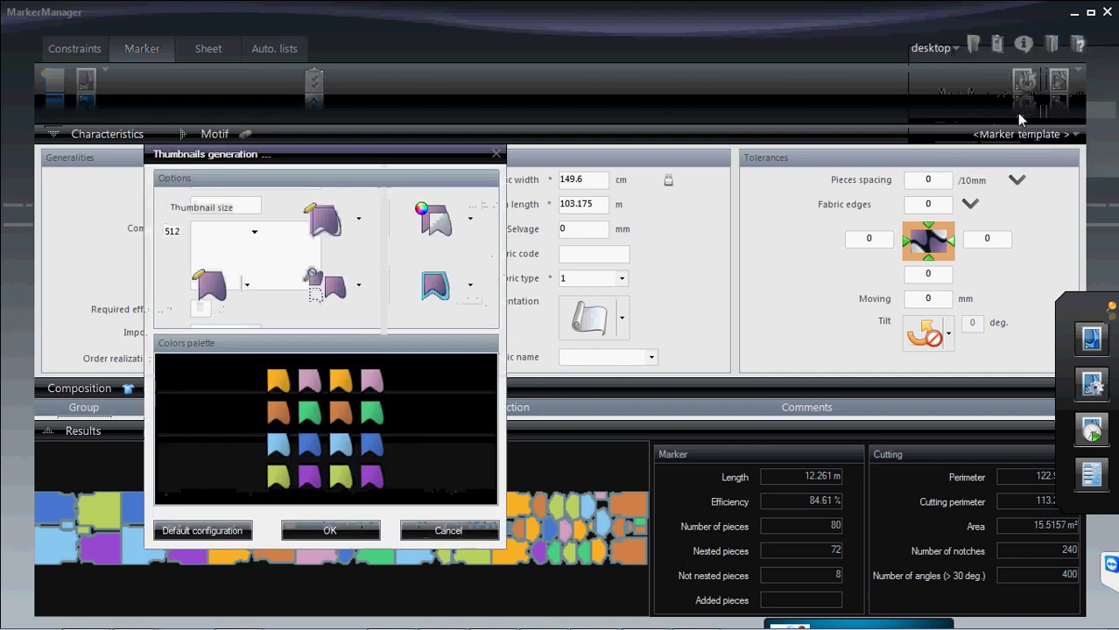
pyautogui.moveTo(326, 164); pyautogui.dragTo(398, 58)
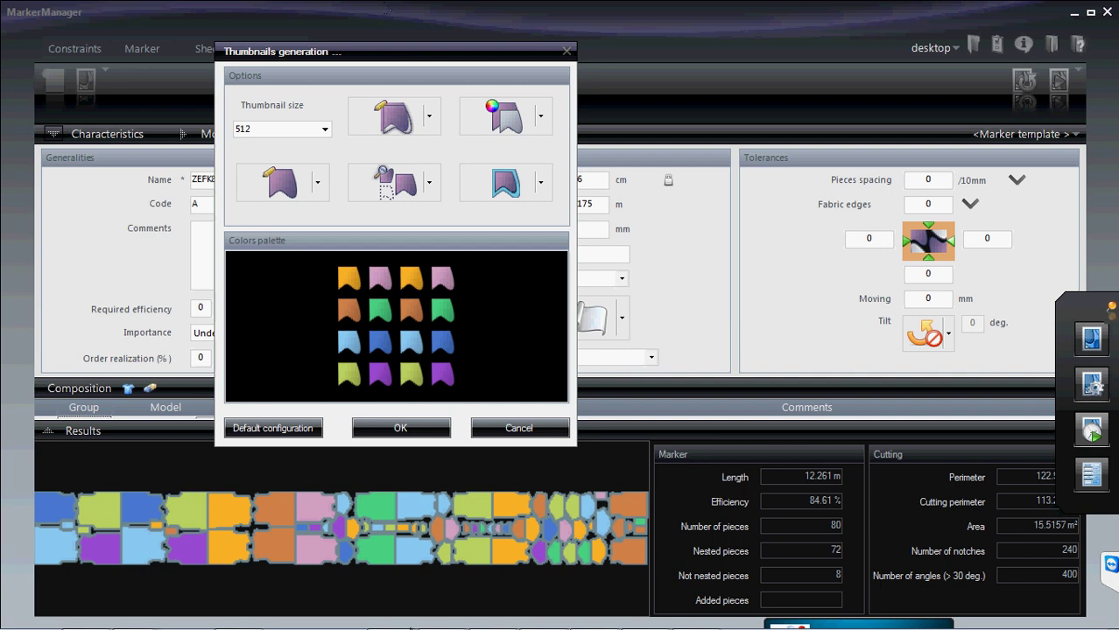
pyautogui.moveTo(414, 627)
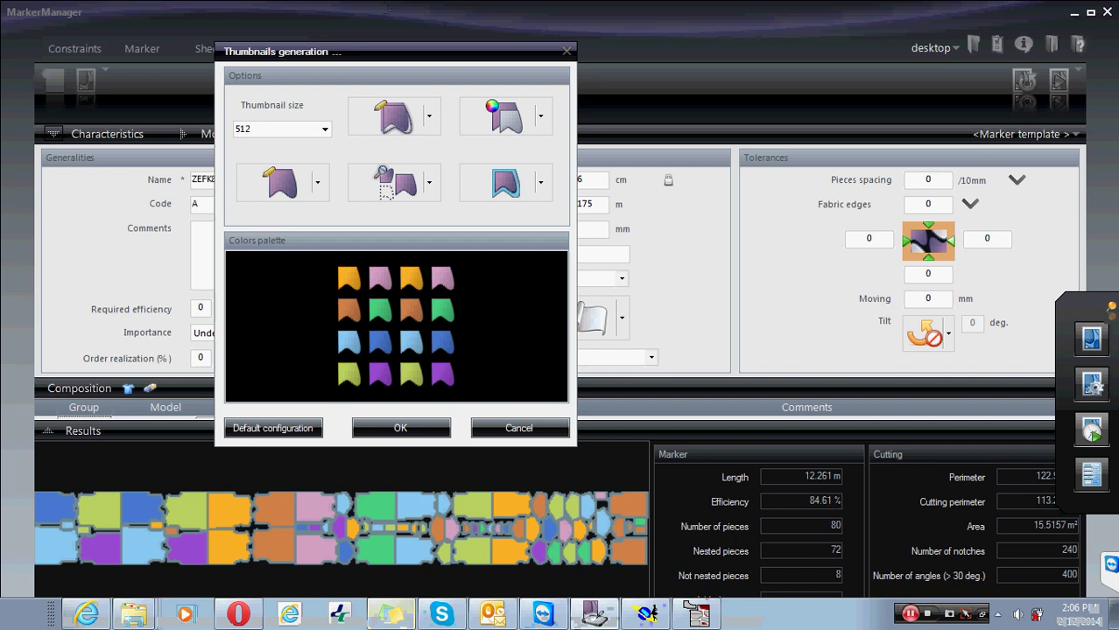
pyautogui.click(35, 623)
pyautogui.click(279, 397)
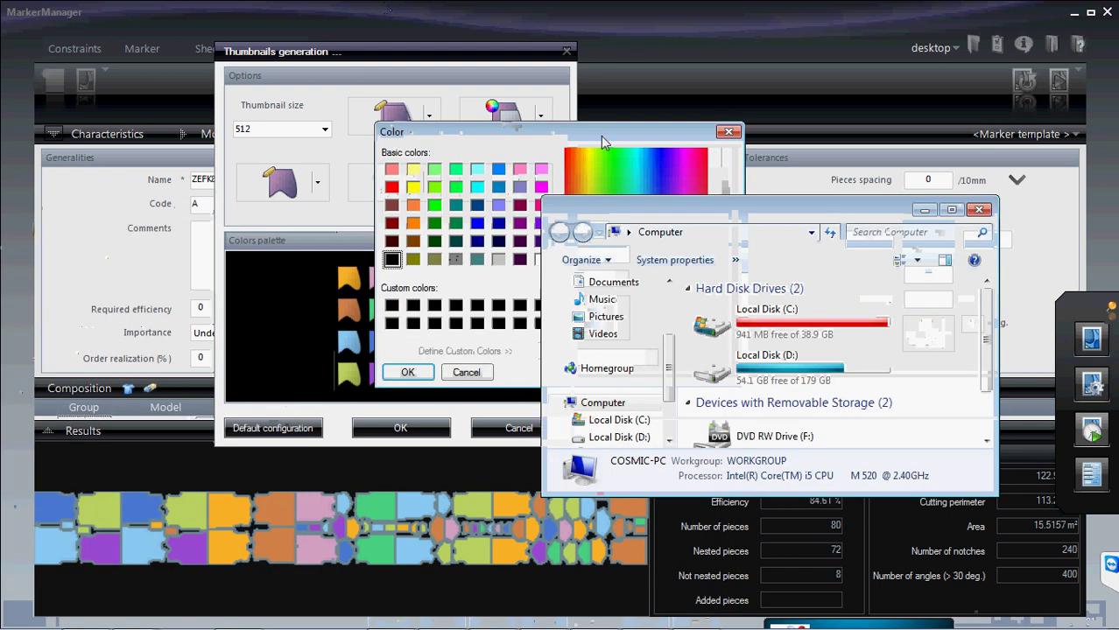
# - Open Local Disk (D:) full-screen and go into the pictures folder
pyautogui.doubleClick(864, 379)
pyautogui.click(951, 209)
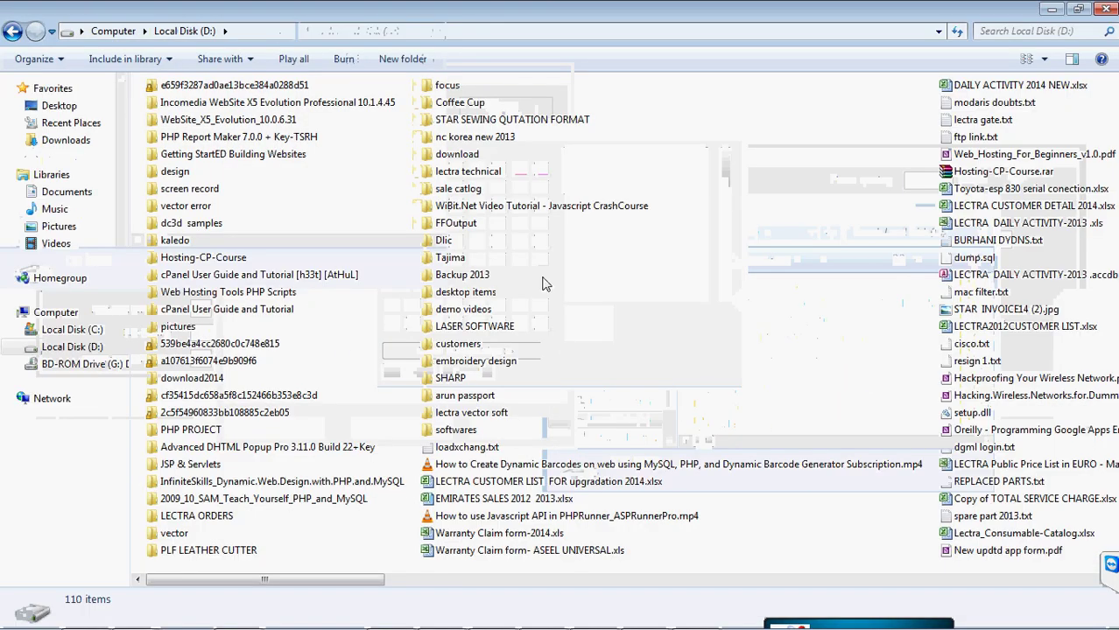
pyautogui.click(447, 380)
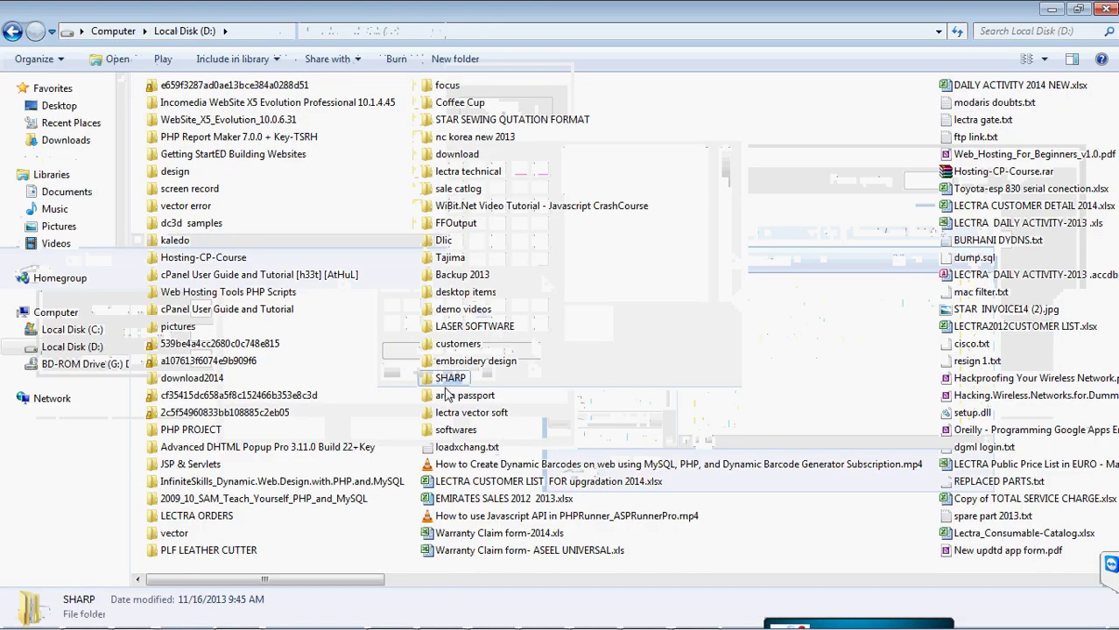
pyautogui.press('p')
pyautogui.click(181, 224)
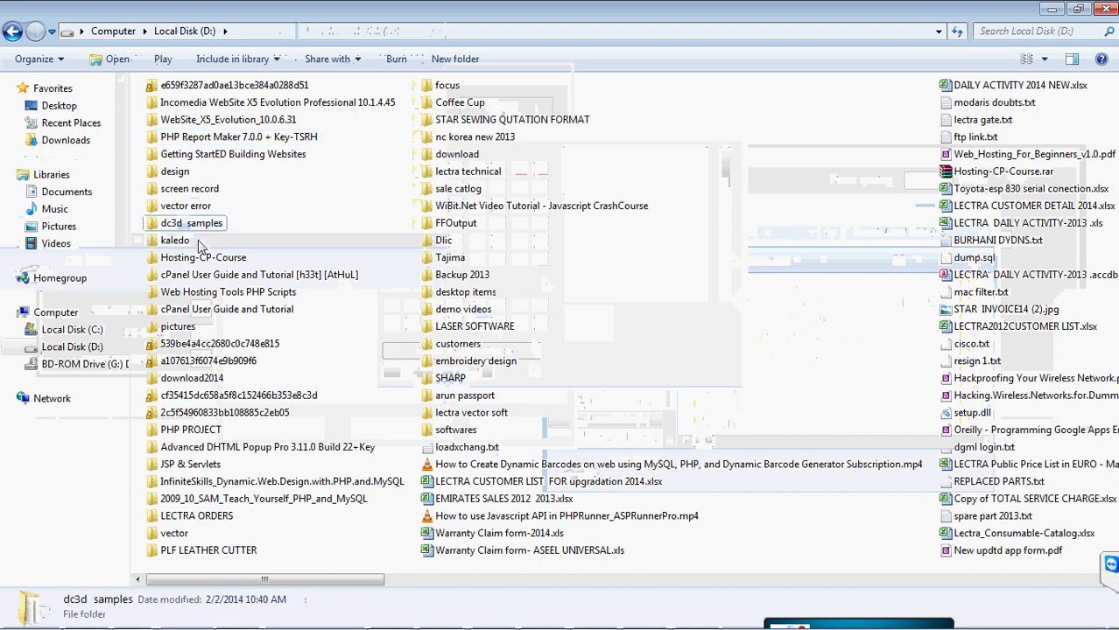
pyautogui.press('p')
pyautogui.press('p')
pyautogui.doubleClick(184, 326)
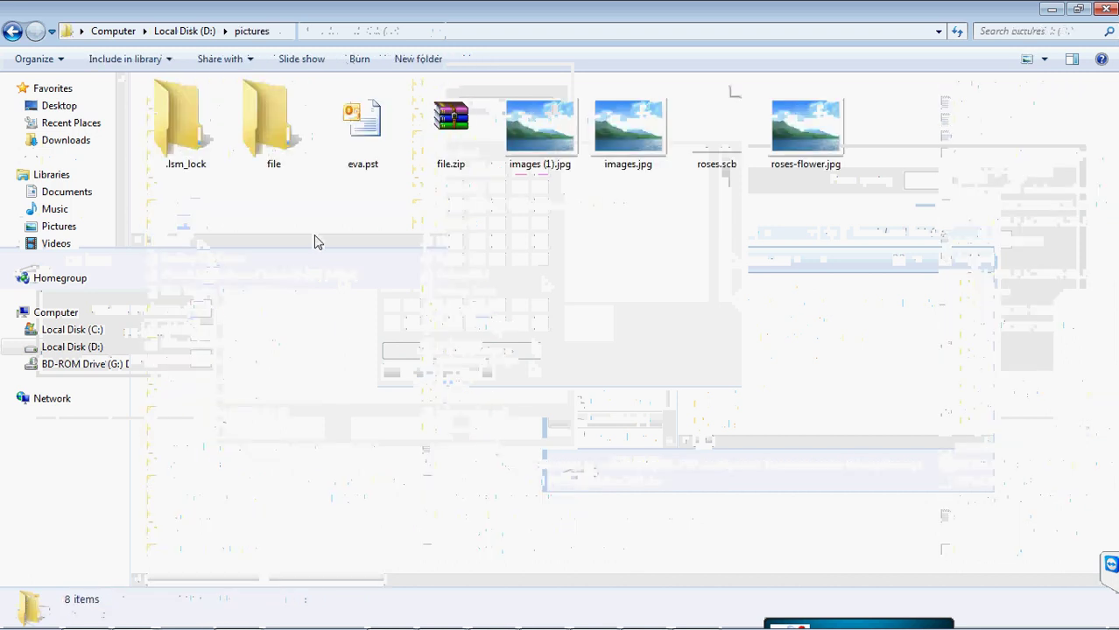
# - Browse images.jpg, images (1).jpg and roses-flower.jpg, then restore the window size
pyautogui.click(629, 149)
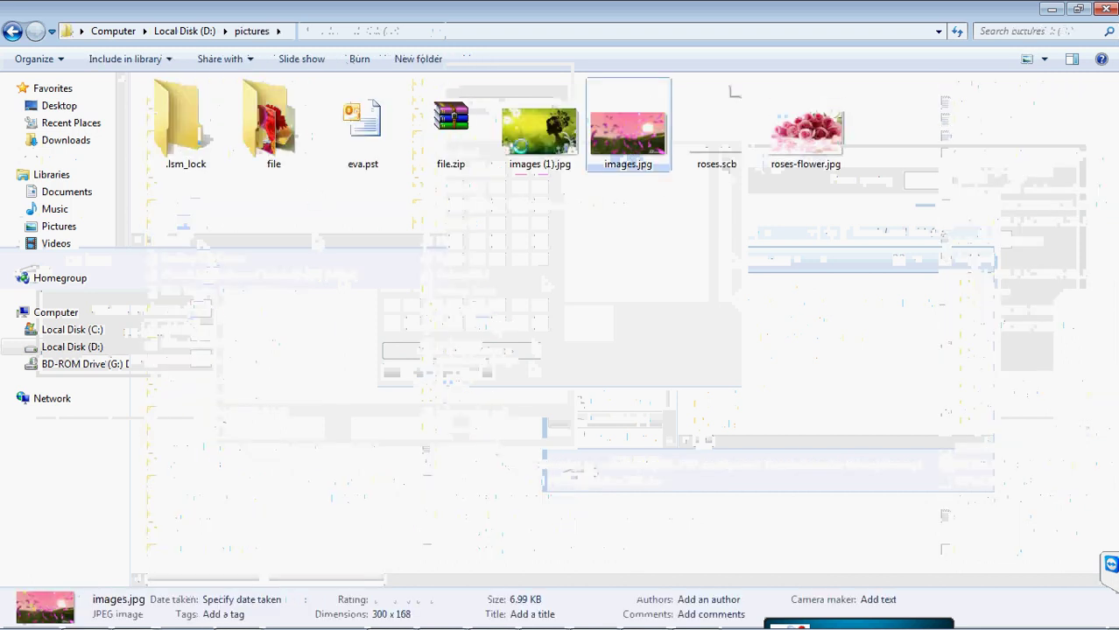
pyautogui.click(525, 144)
pyautogui.click(621, 150)
pyautogui.click(809, 145)
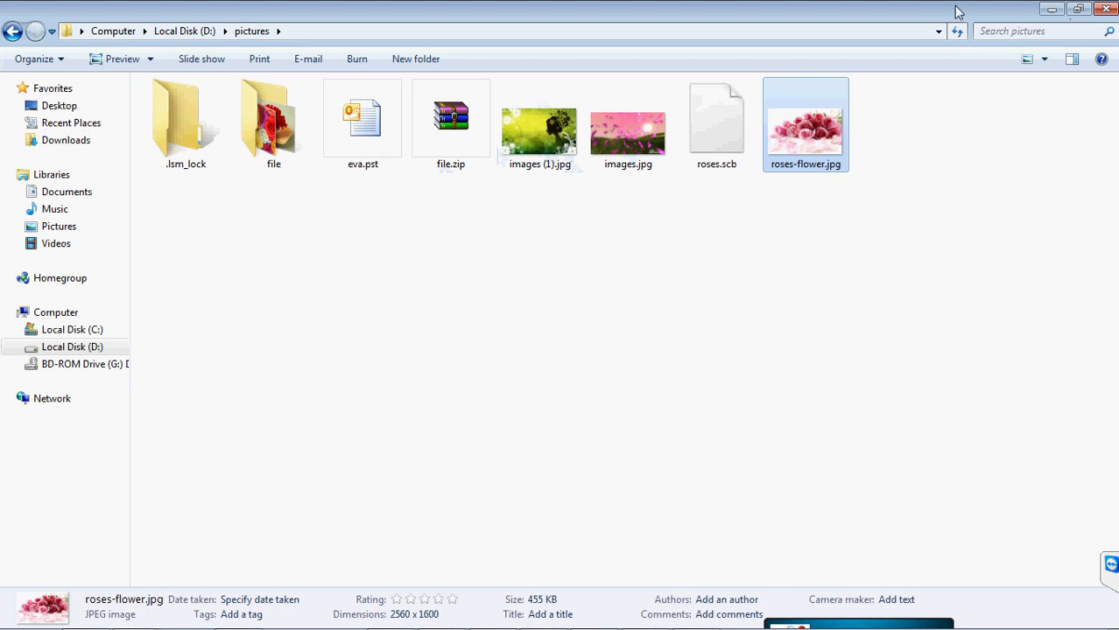
pyautogui.click(1078, 9)
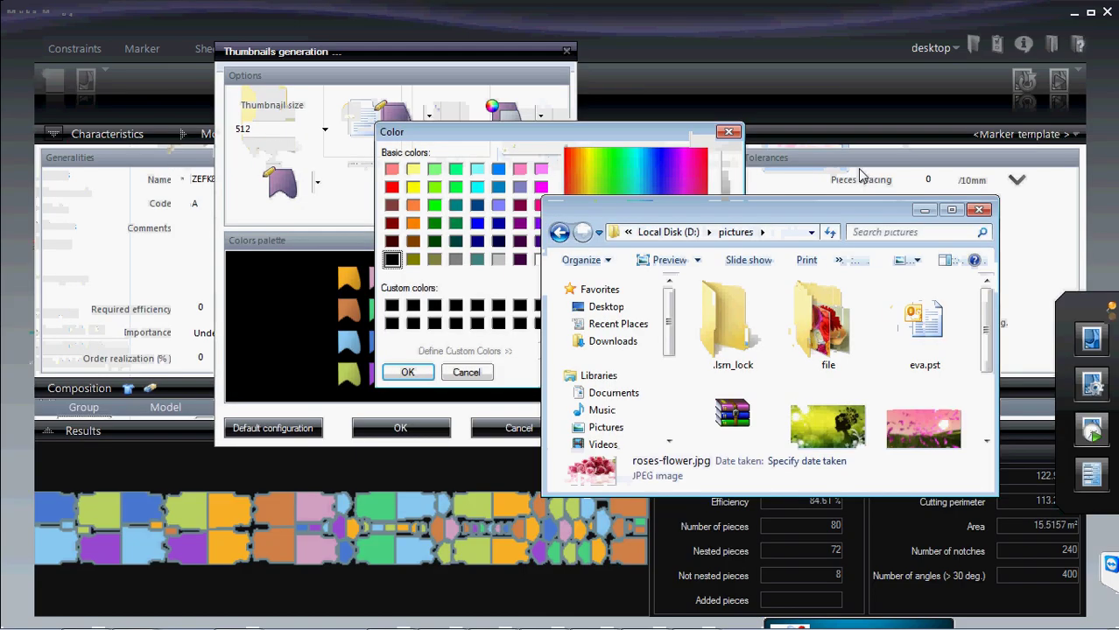
# - Close the pictures folder window and the Color picker, keeping Thumbnails generation open
pyautogui.click(979, 210)
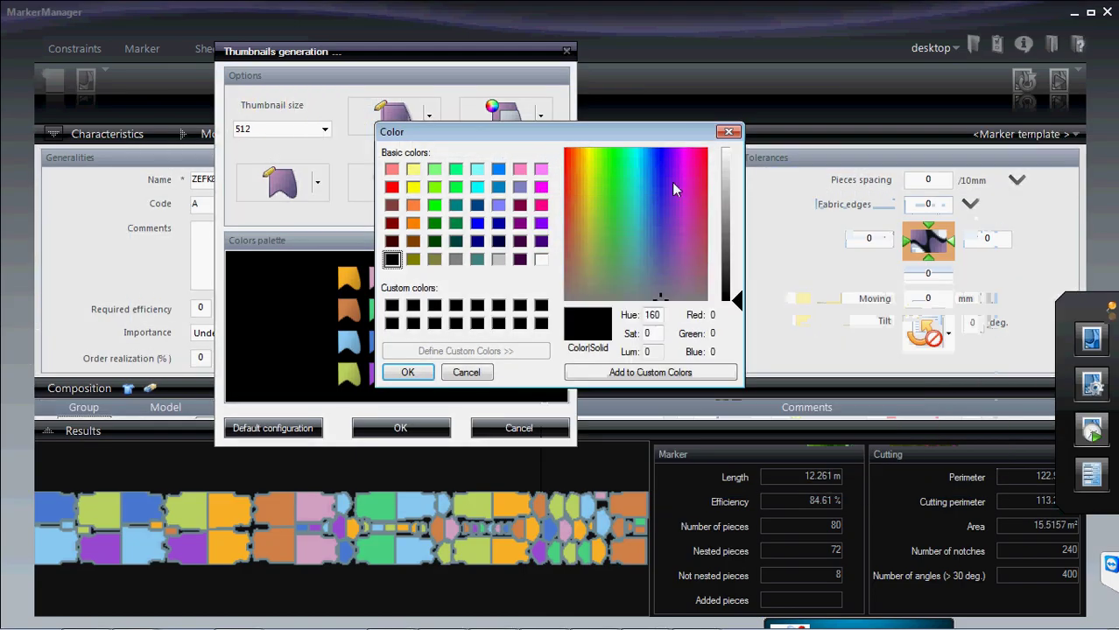
pyautogui.moveTo(574, 138); pyautogui.dragTo(670, 139)
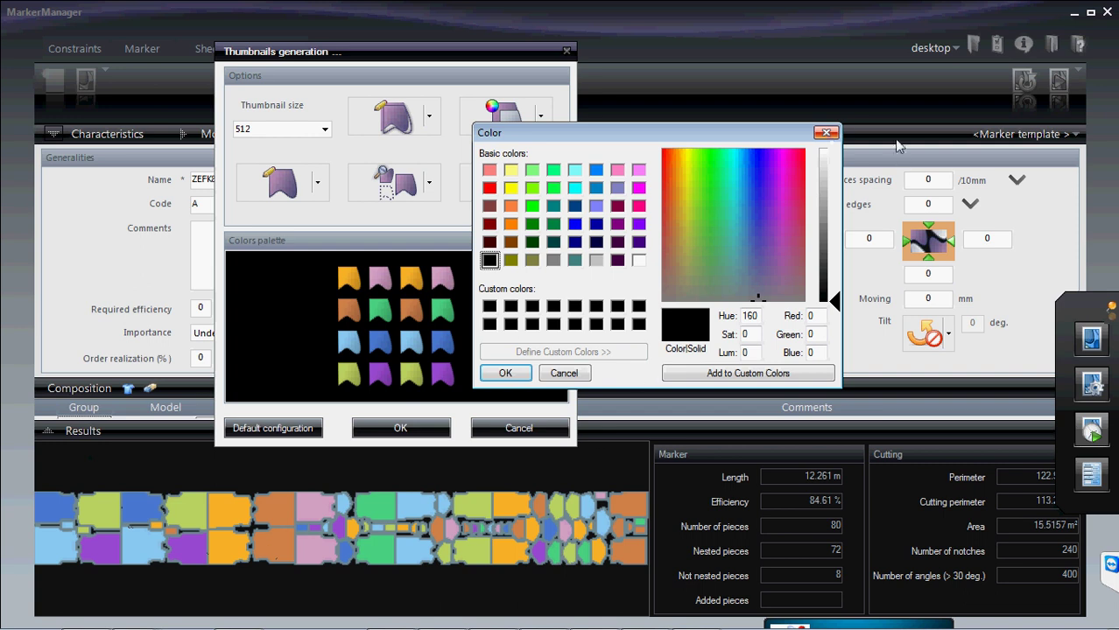
pyautogui.click(826, 133)
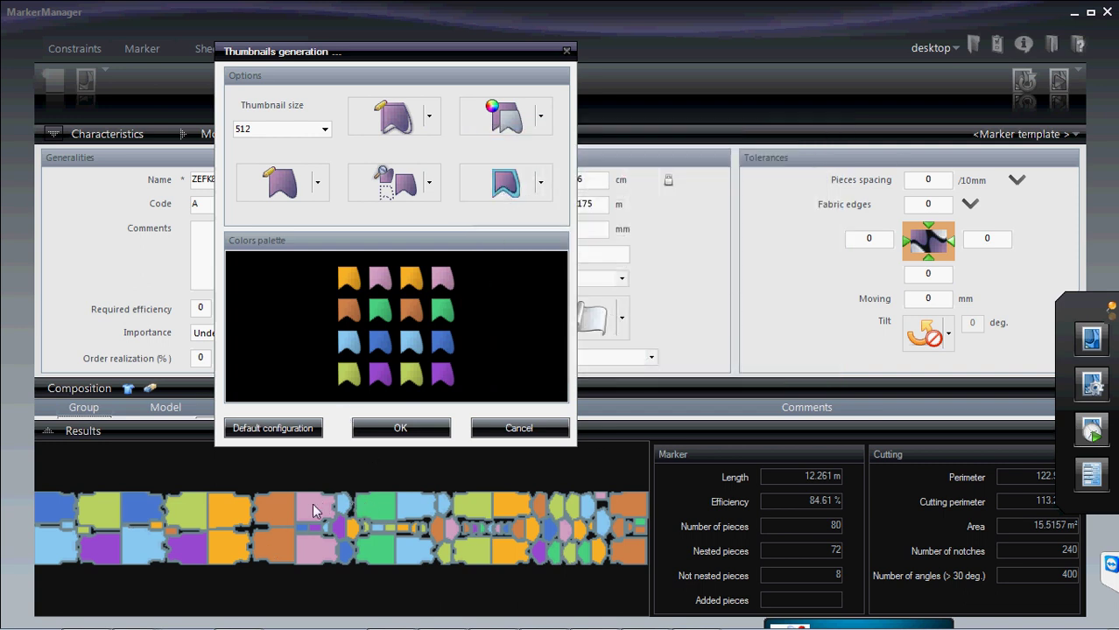
# - Set thumbnail pieces to 'Filling and contour' and colouring to 'One color per variant'
pyautogui.click(429, 117)
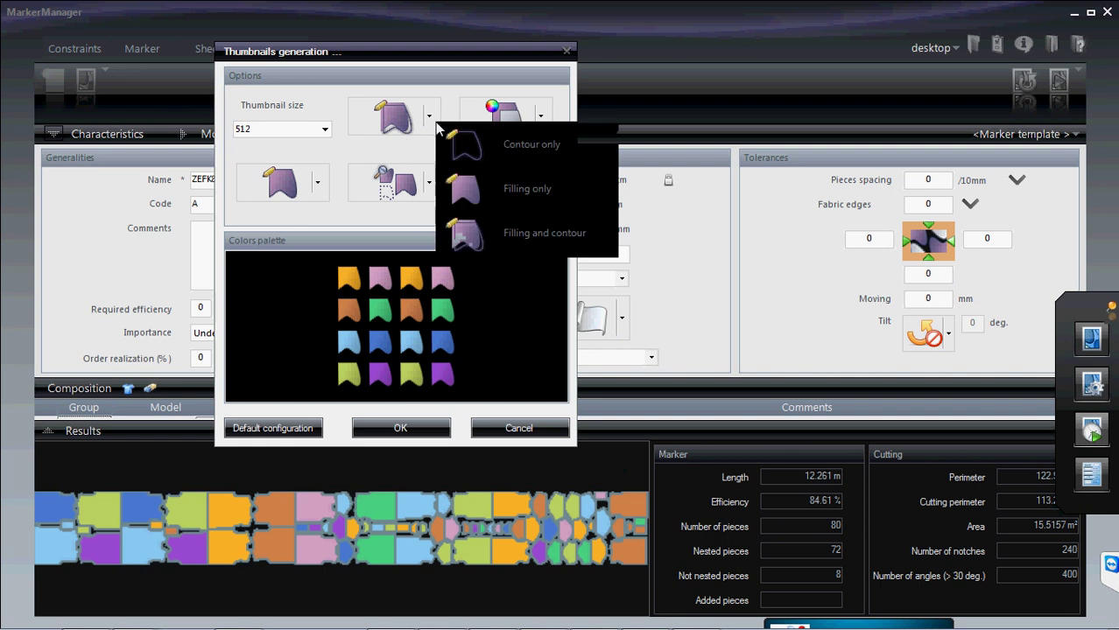
pyautogui.click(498, 149)
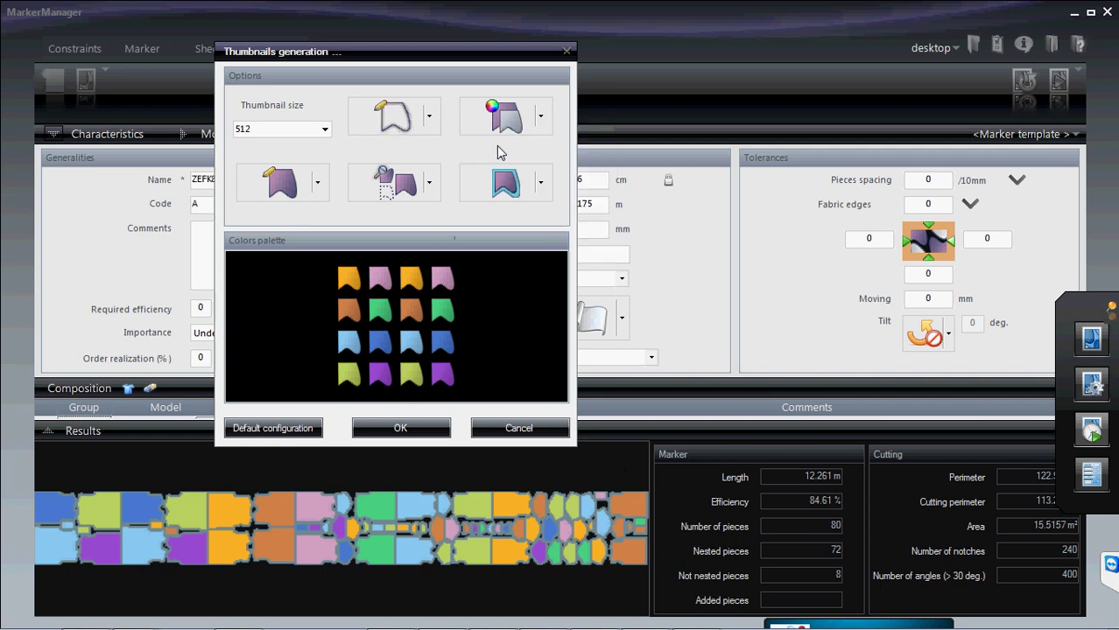
pyautogui.click(540, 118)
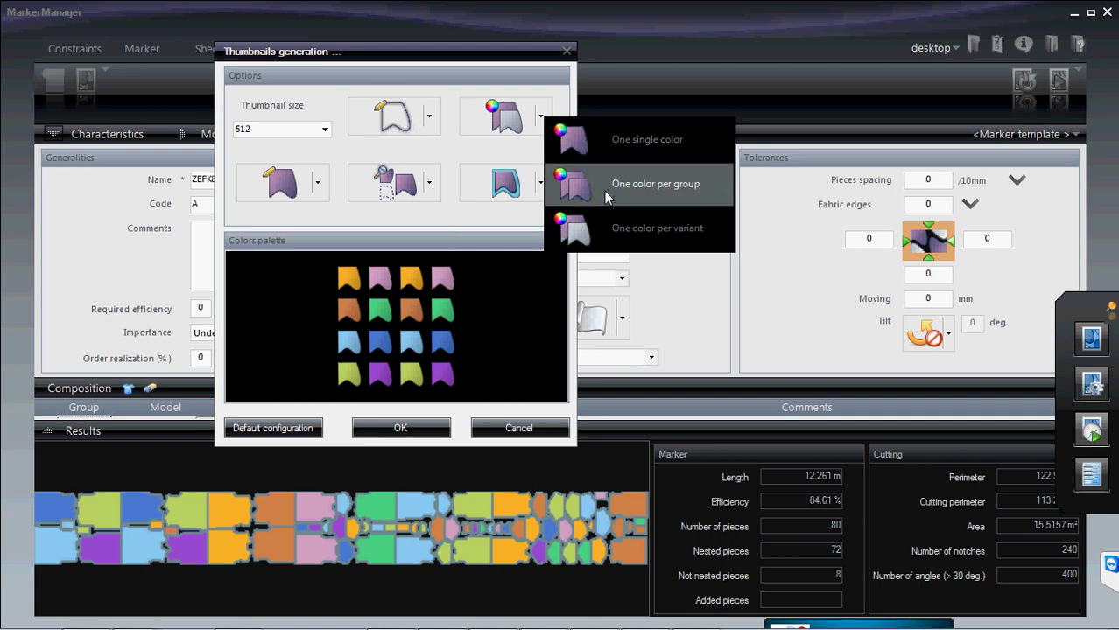
pyautogui.click(627, 243)
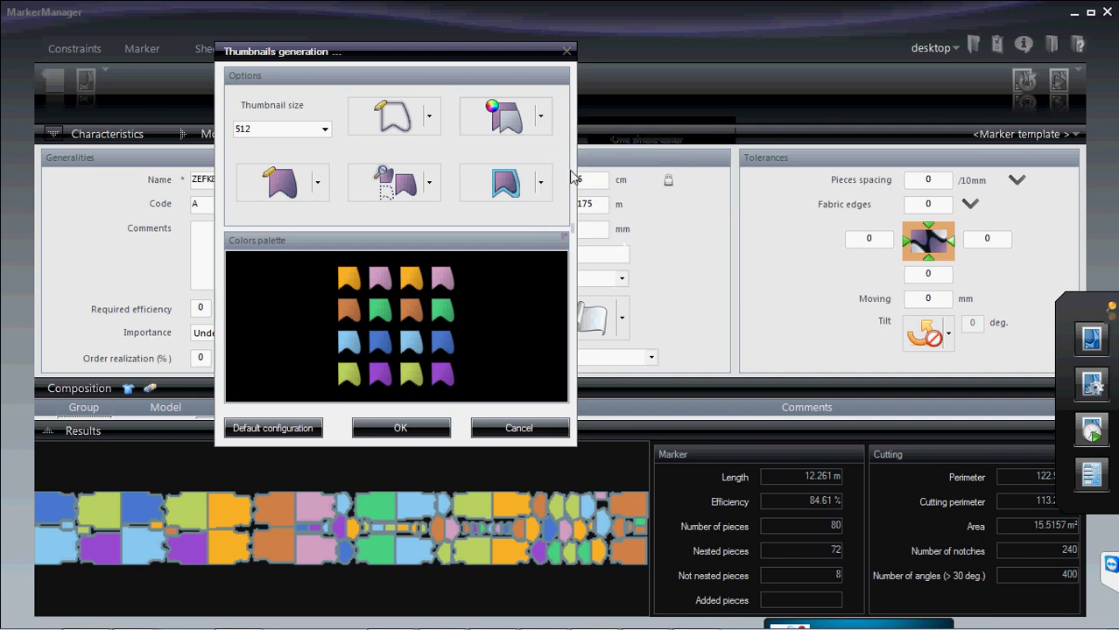
pyautogui.click(541, 117)
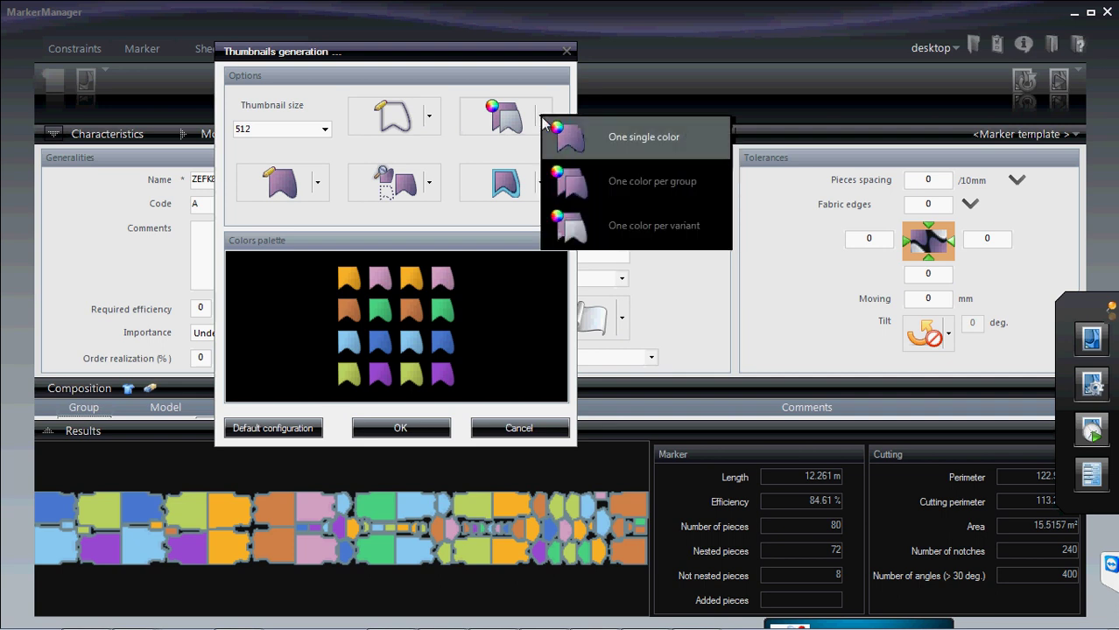
pyautogui.click(597, 233)
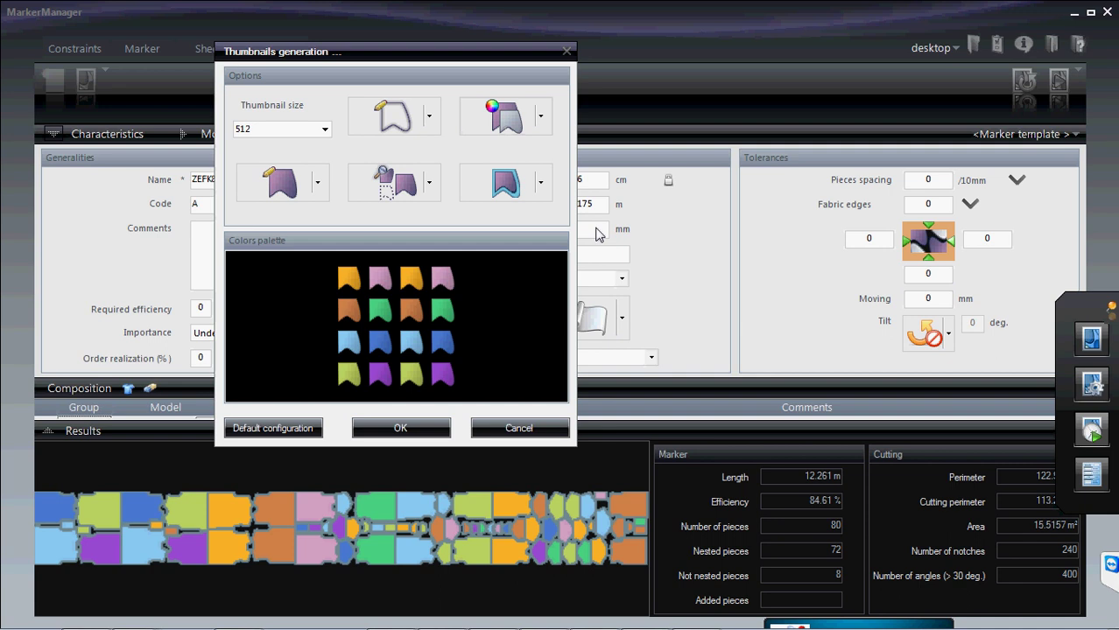
pyautogui.click(429, 118)
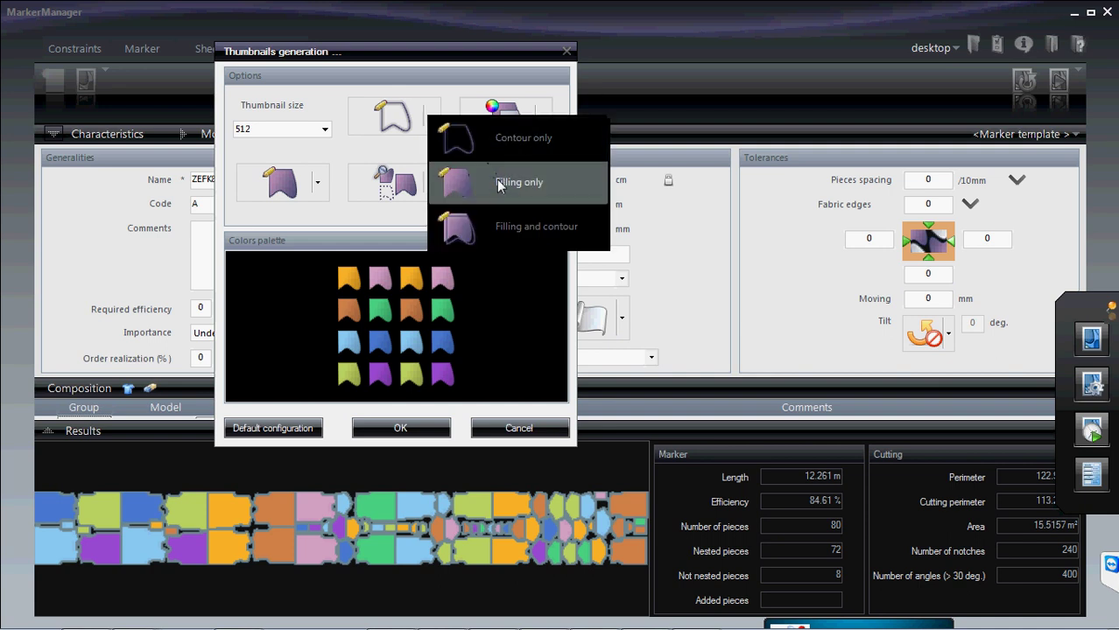
pyautogui.click(512, 236)
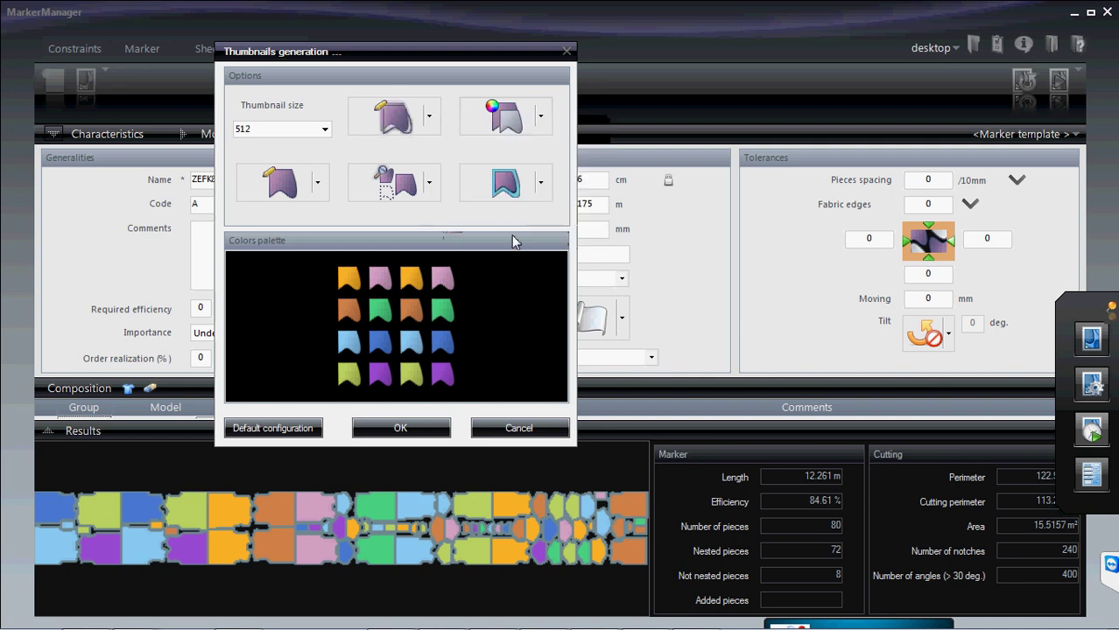
# - Set thumbnail internals to 'Marks only' and fabric to 'Folded fabric, upper / lower ply'
pyautogui.click(320, 185)
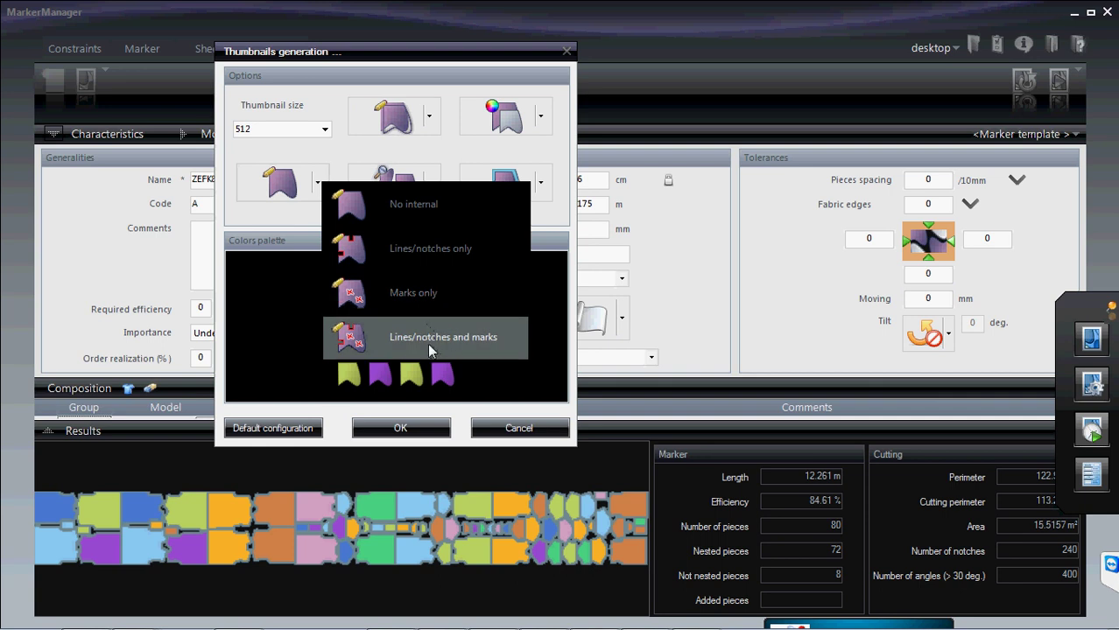
pyautogui.click(399, 304)
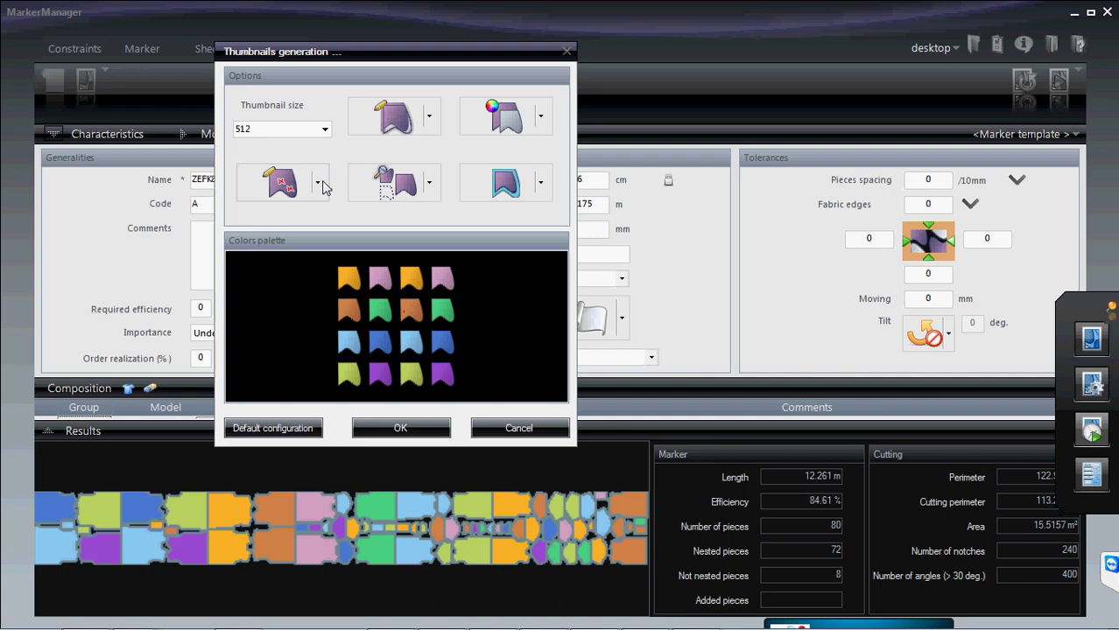
pyautogui.click(430, 182)
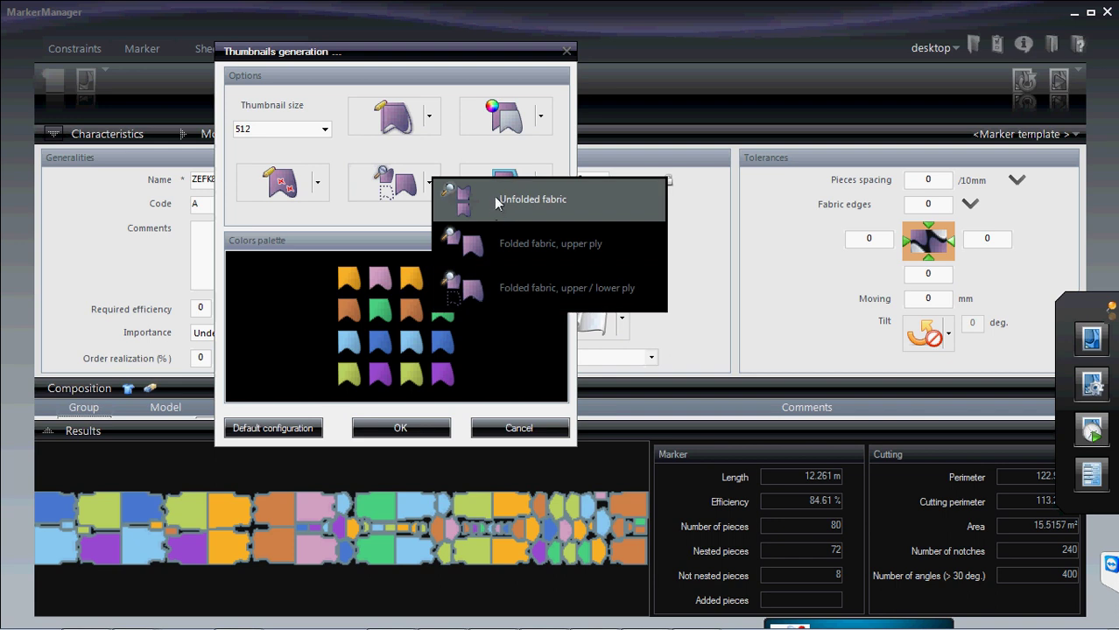
pyautogui.click(508, 288)
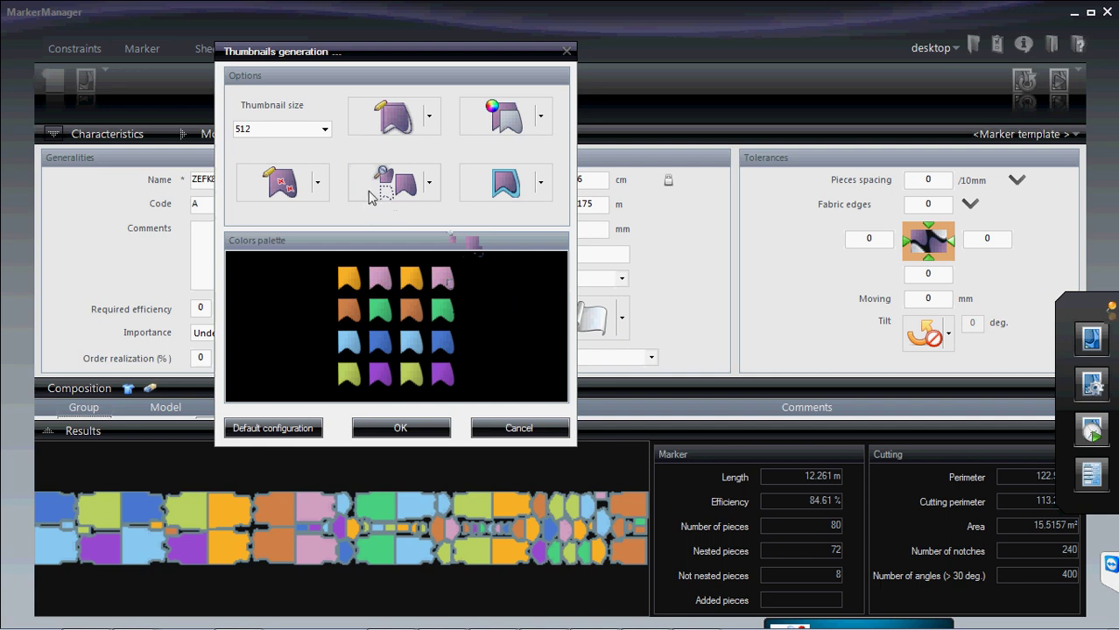
pyautogui.click(541, 182)
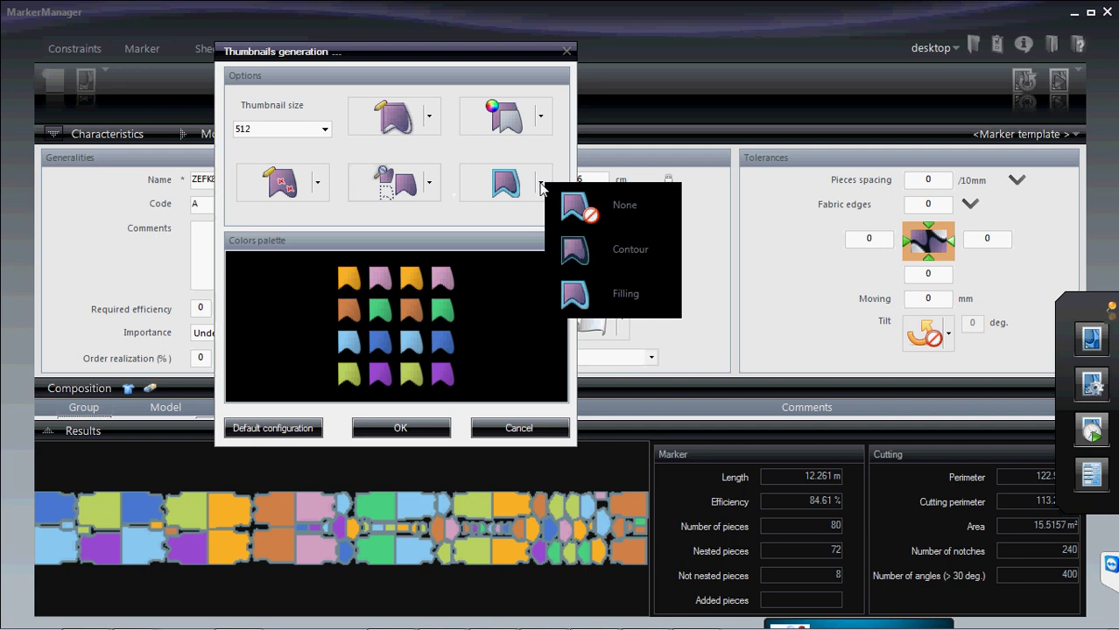
pyautogui.click(613, 206)
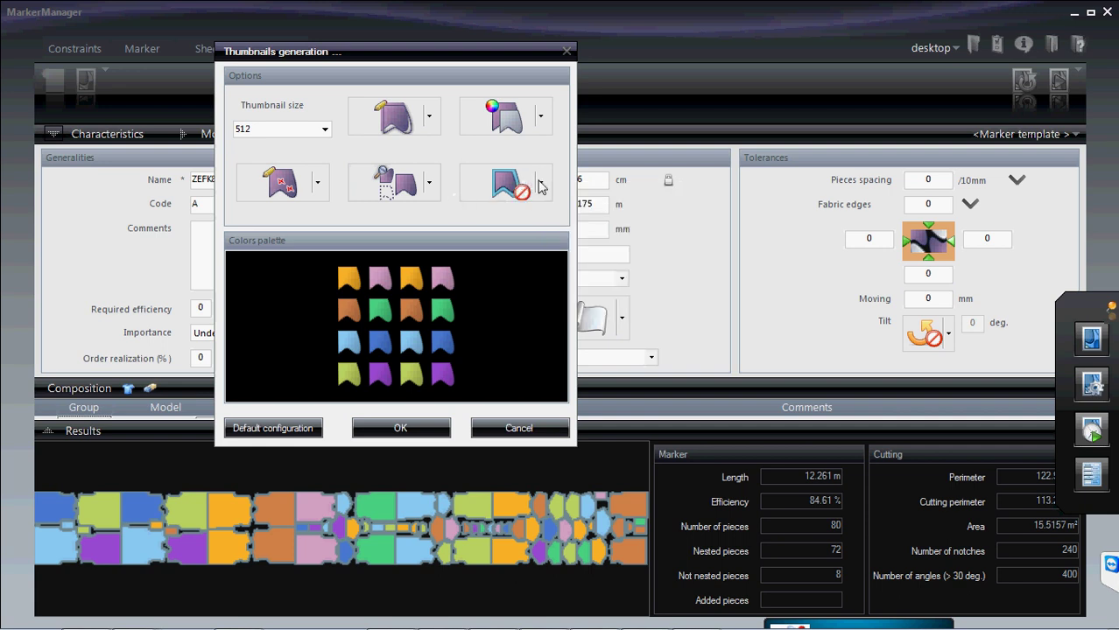
pyautogui.click(541, 185)
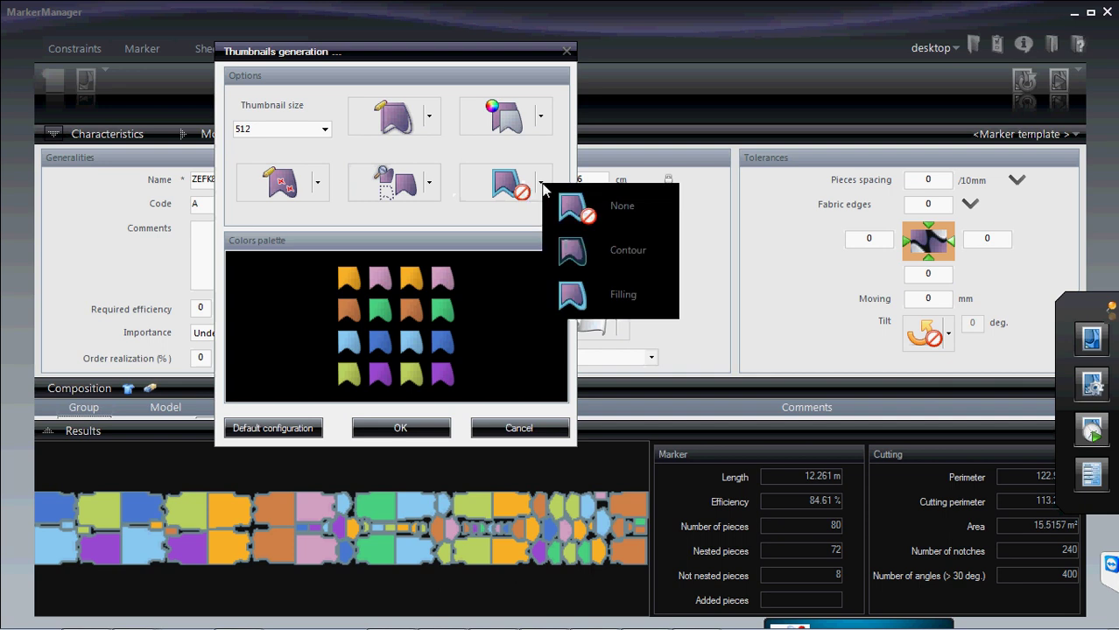
pyautogui.click(595, 252)
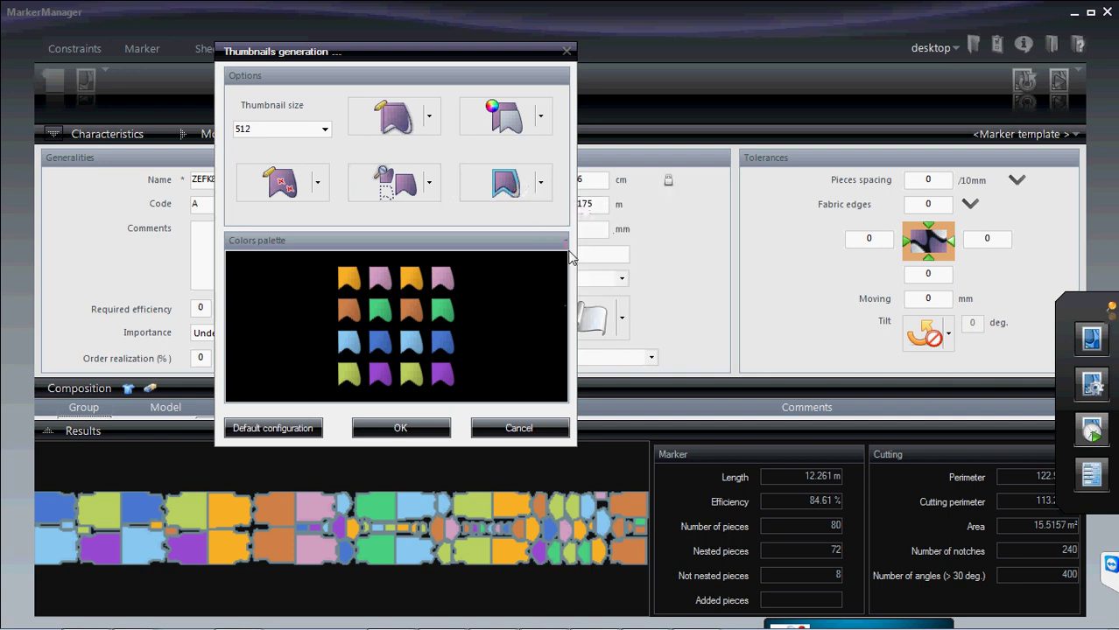
pyautogui.click(541, 184)
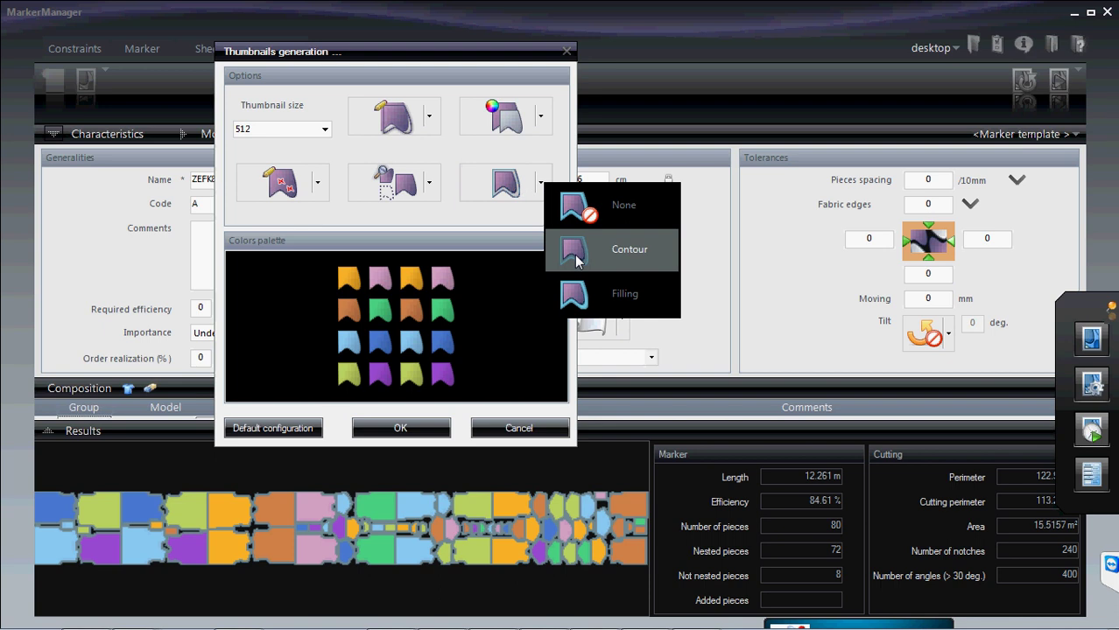
pyautogui.click(576, 254)
pyautogui.click(540, 187)
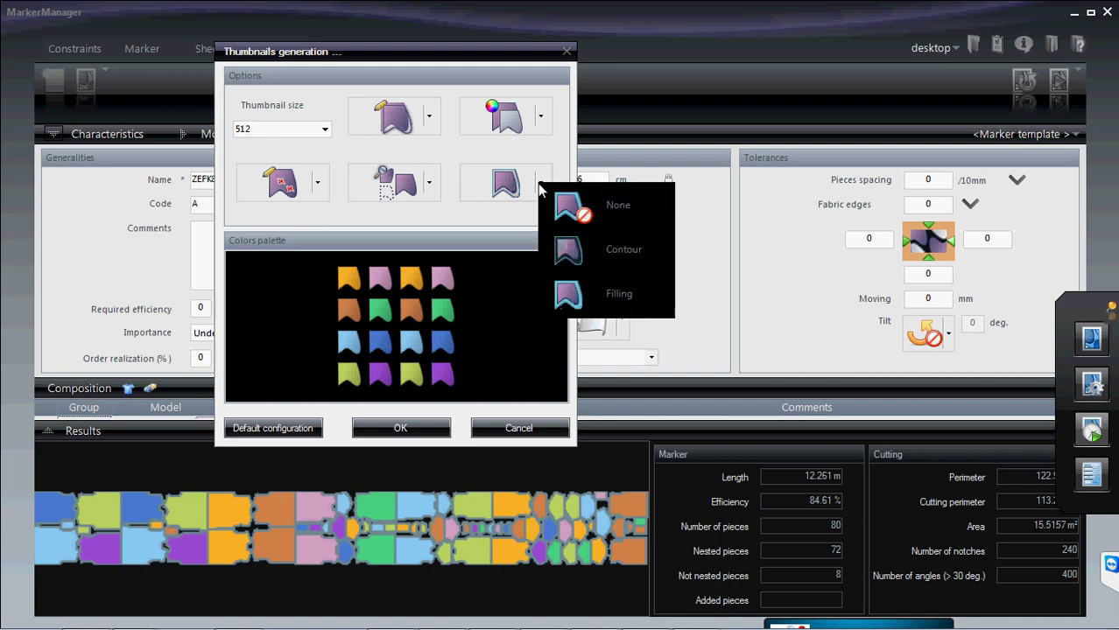
pyautogui.click(577, 289)
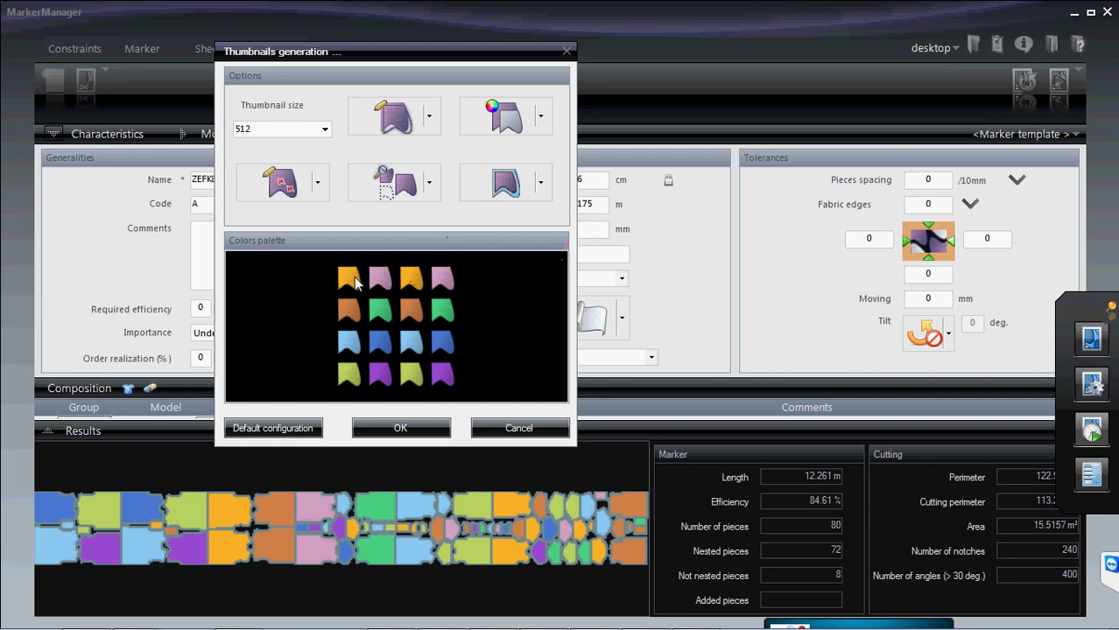
# - Recolour the third swatch in the palette's top row pure red
pyautogui.doubleClick(350, 280)
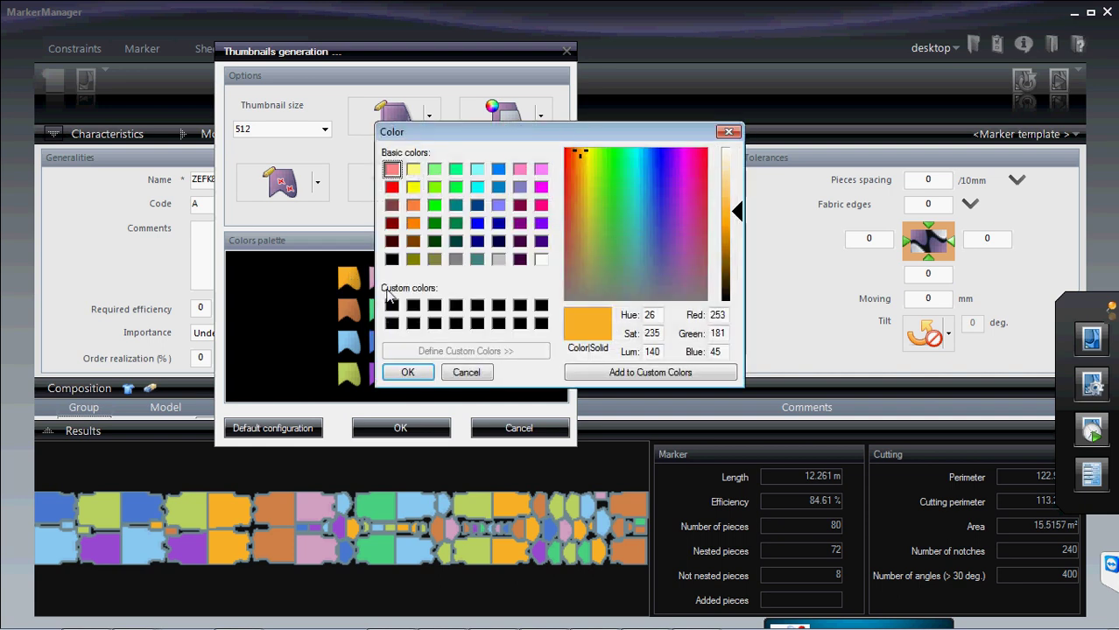
pyautogui.moveTo(442, 140); pyautogui.dragTo(563, 143)
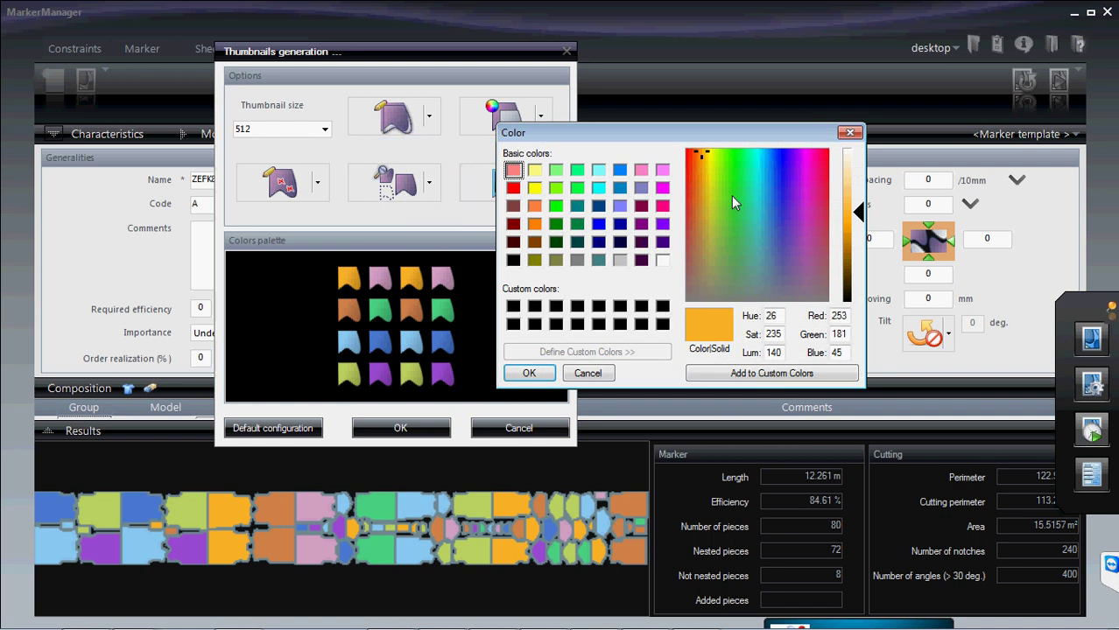
pyautogui.click(513, 188)
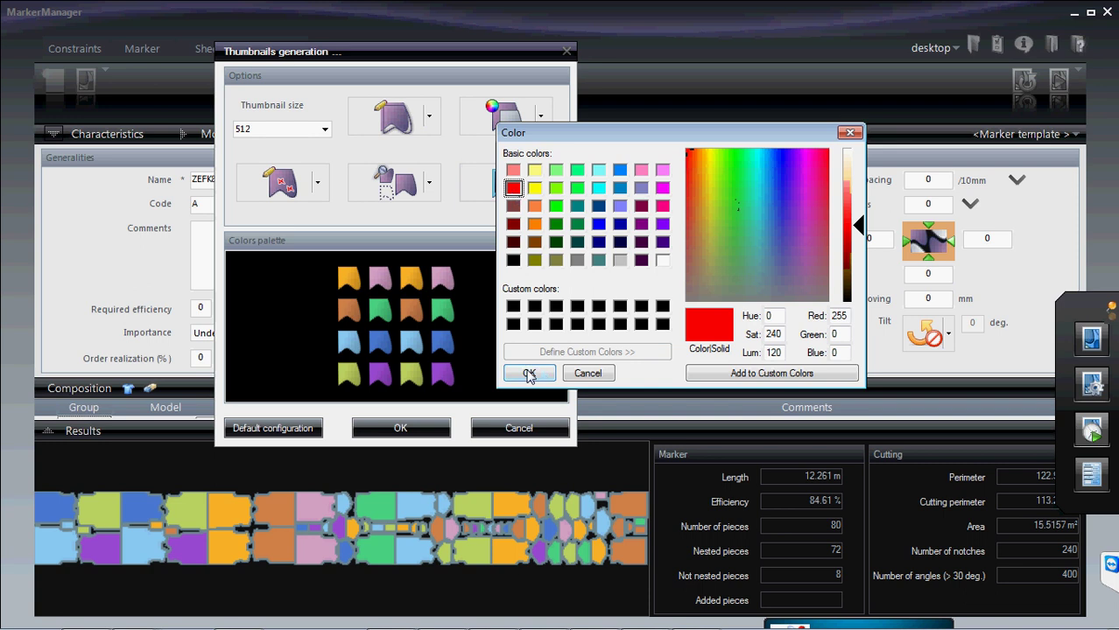
pyautogui.click(601, 377)
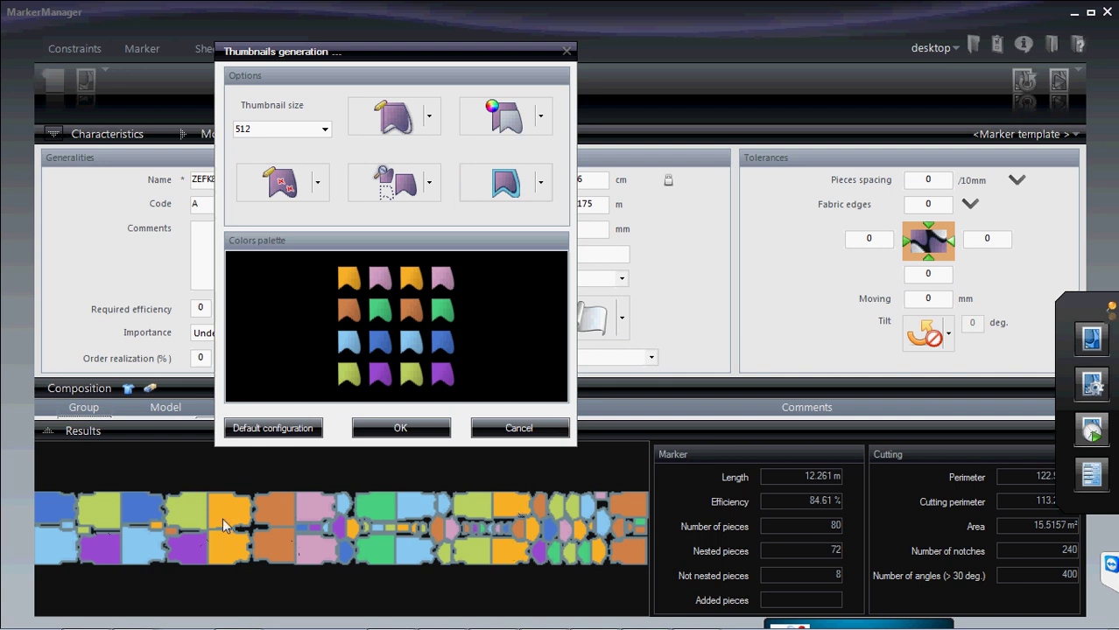
pyautogui.click(411, 280)
pyautogui.moveTo(543, 129); pyautogui.dragTo(632, 128)
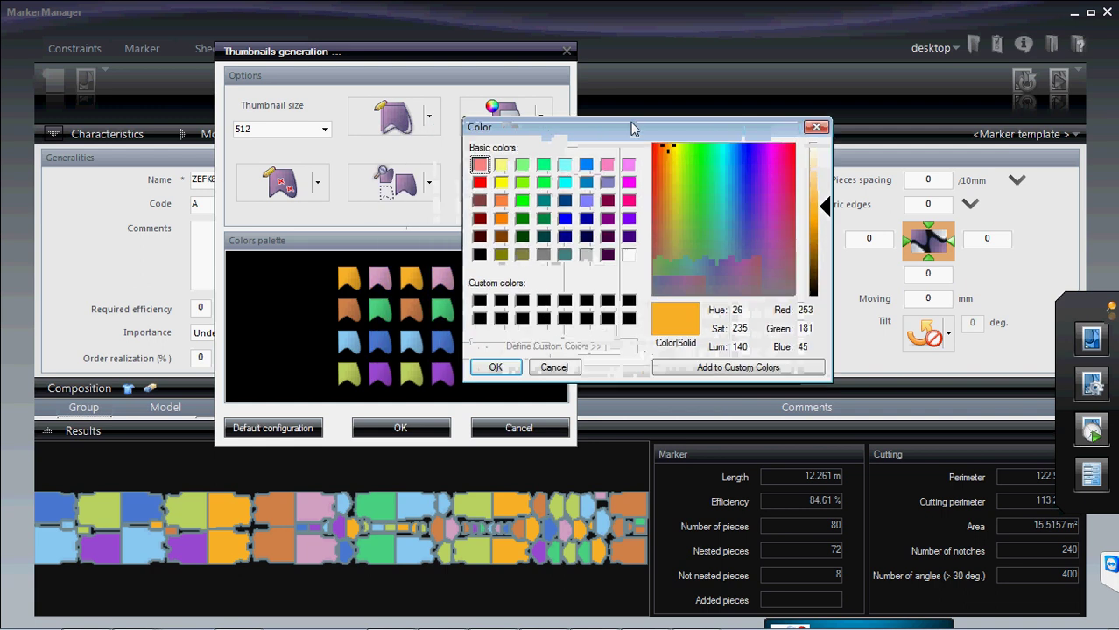
pyautogui.click(657, 174)
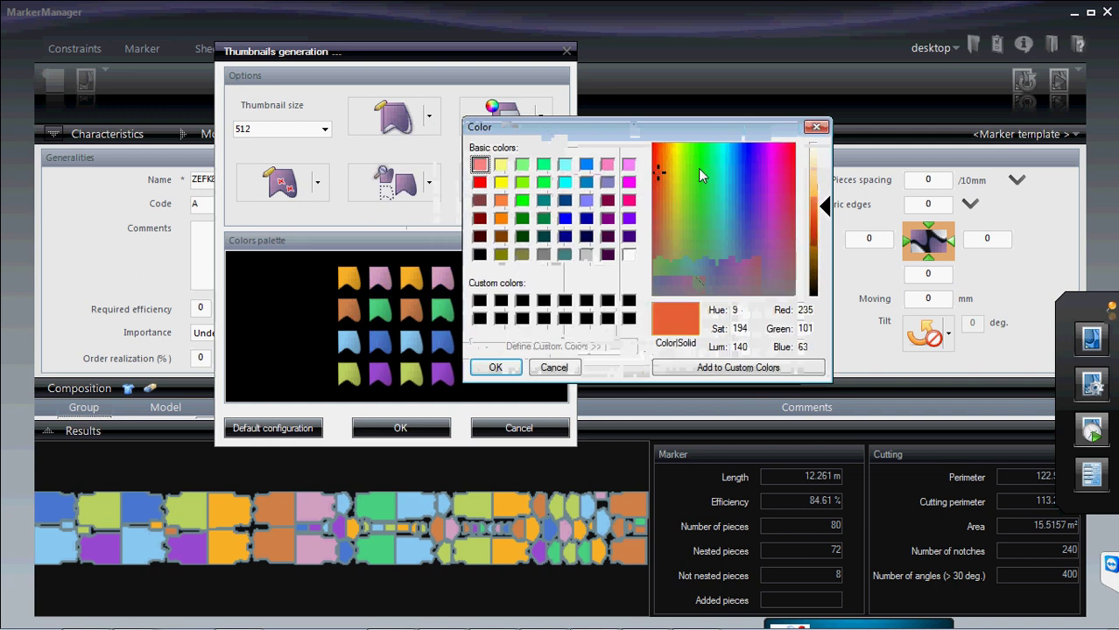
pyautogui.click(657, 223)
pyautogui.click(492, 368)
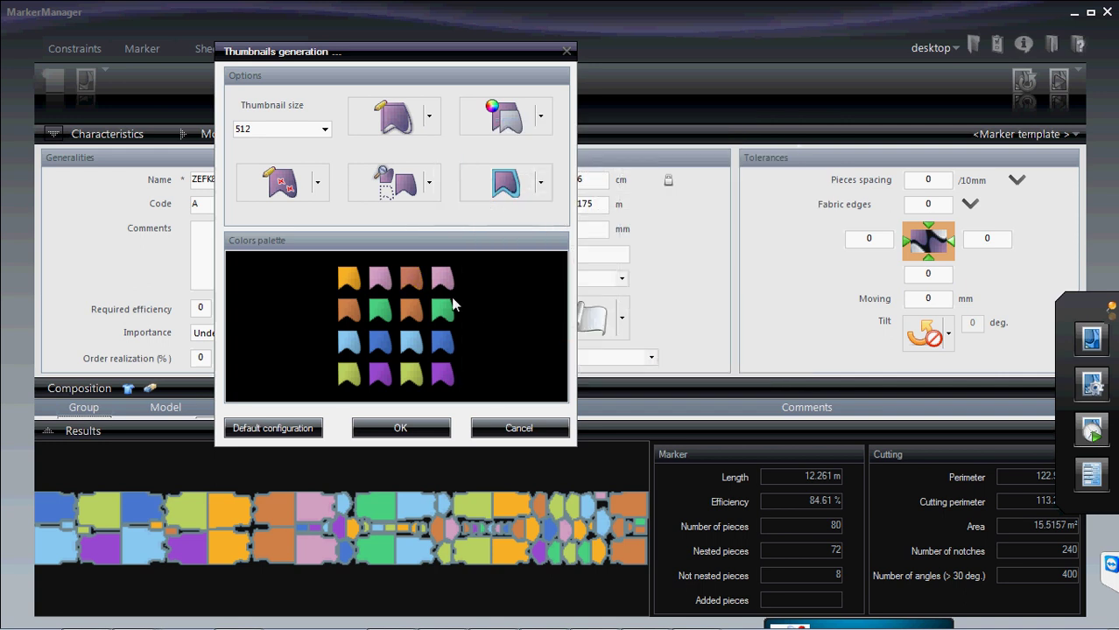
pyautogui.click(413, 278)
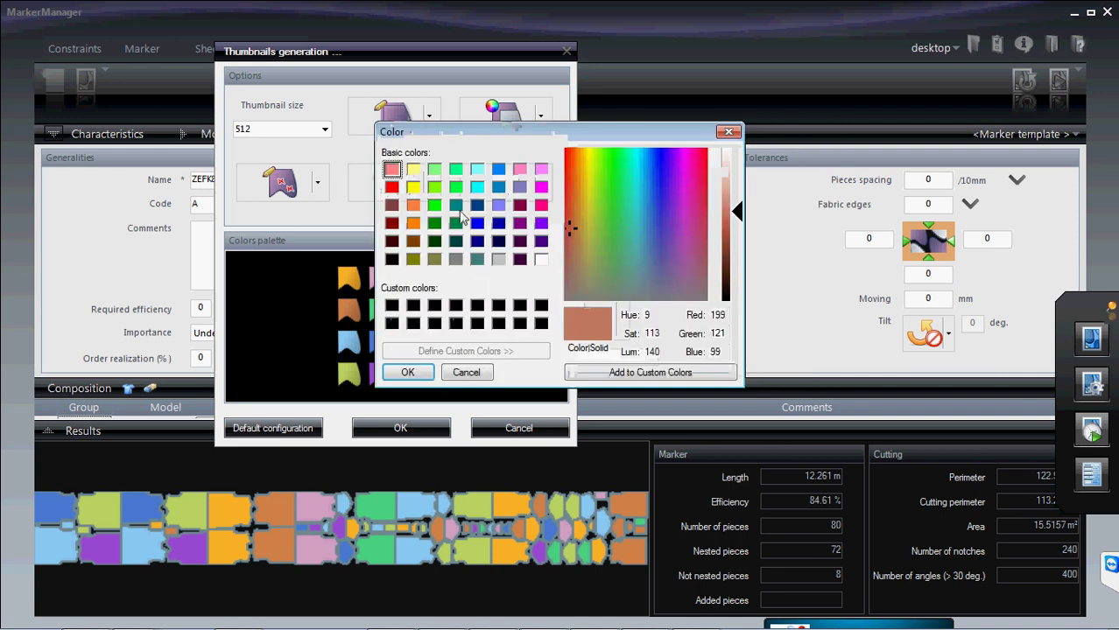
pyautogui.click(394, 191)
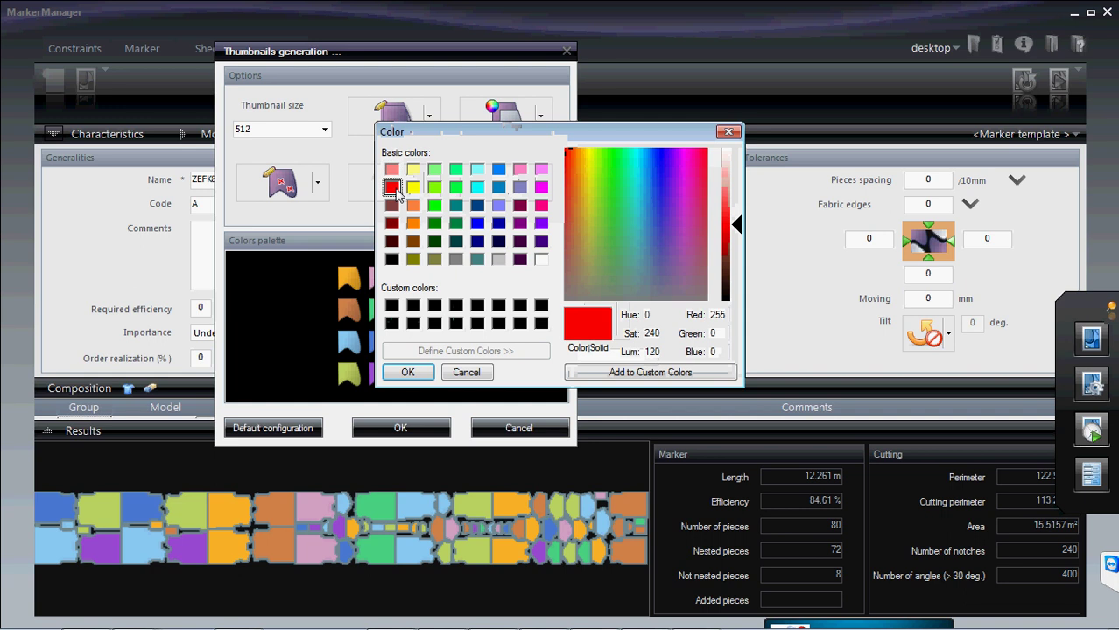
pyautogui.click(408, 372)
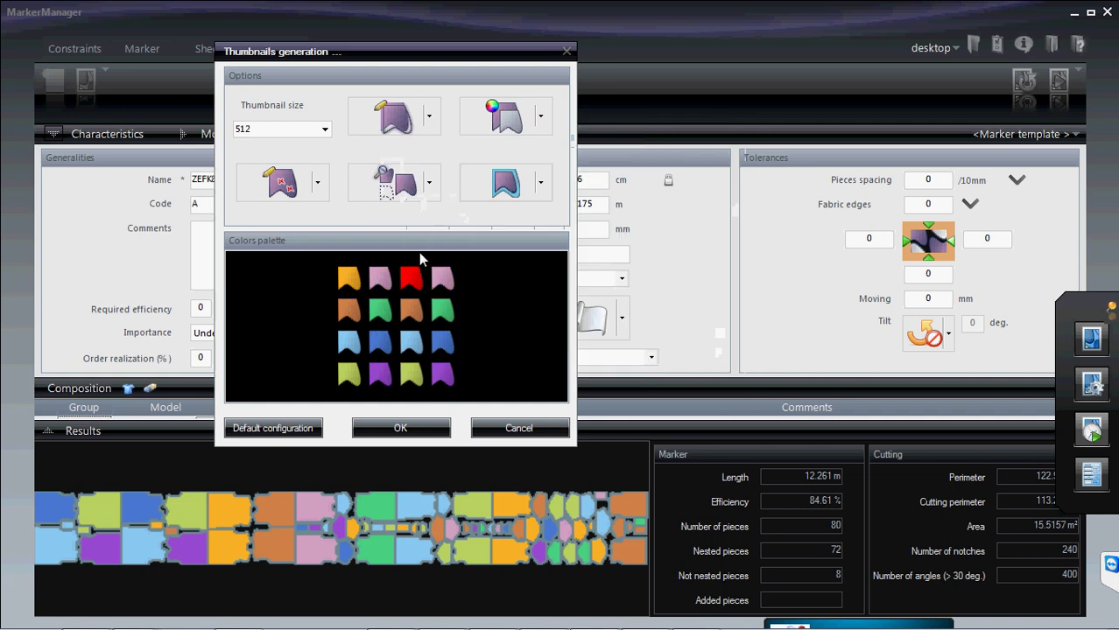
# - Recolour the fourth top-row swatch pure blue and save the thumbnail generation settings
pyautogui.click(442, 281)
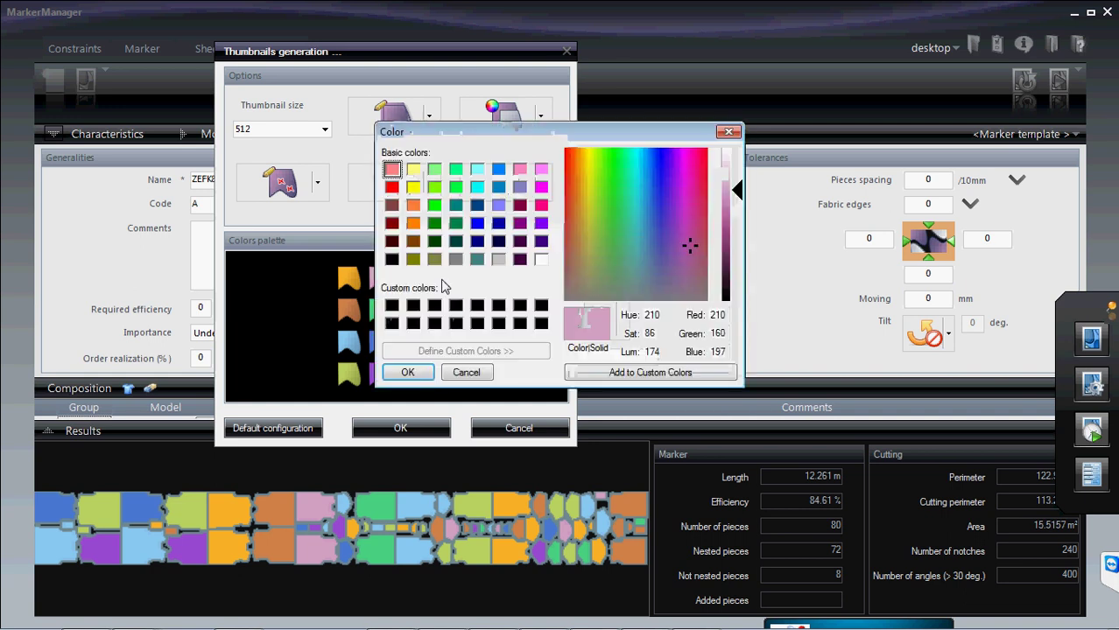
pyautogui.moveTo(505, 133); pyautogui.dragTo(728, 123)
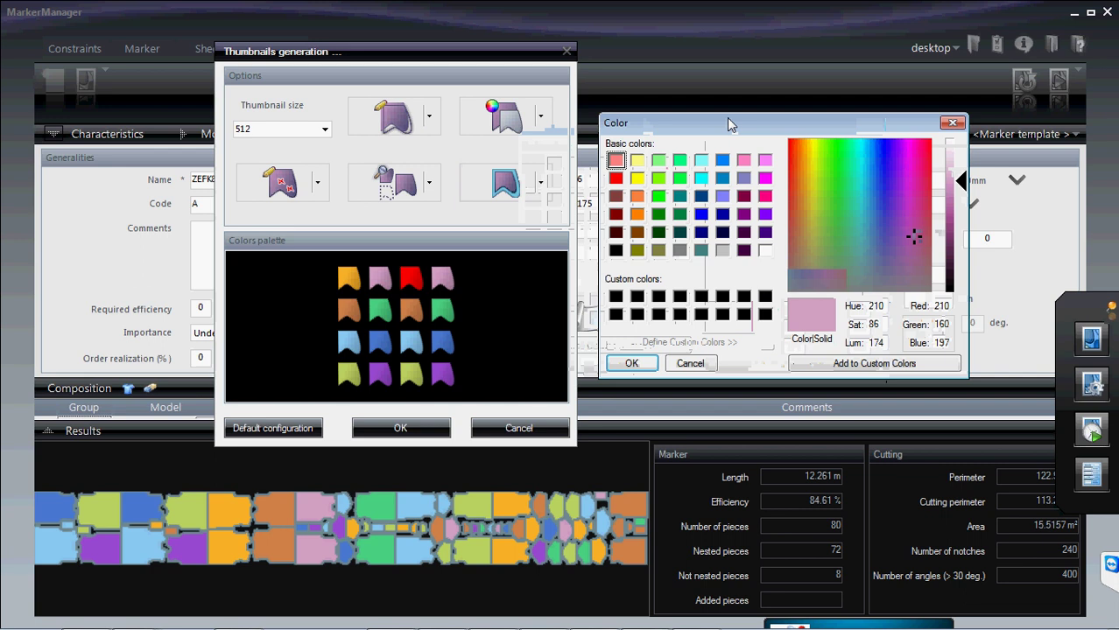
pyautogui.click(864, 275)
pyautogui.click(701, 215)
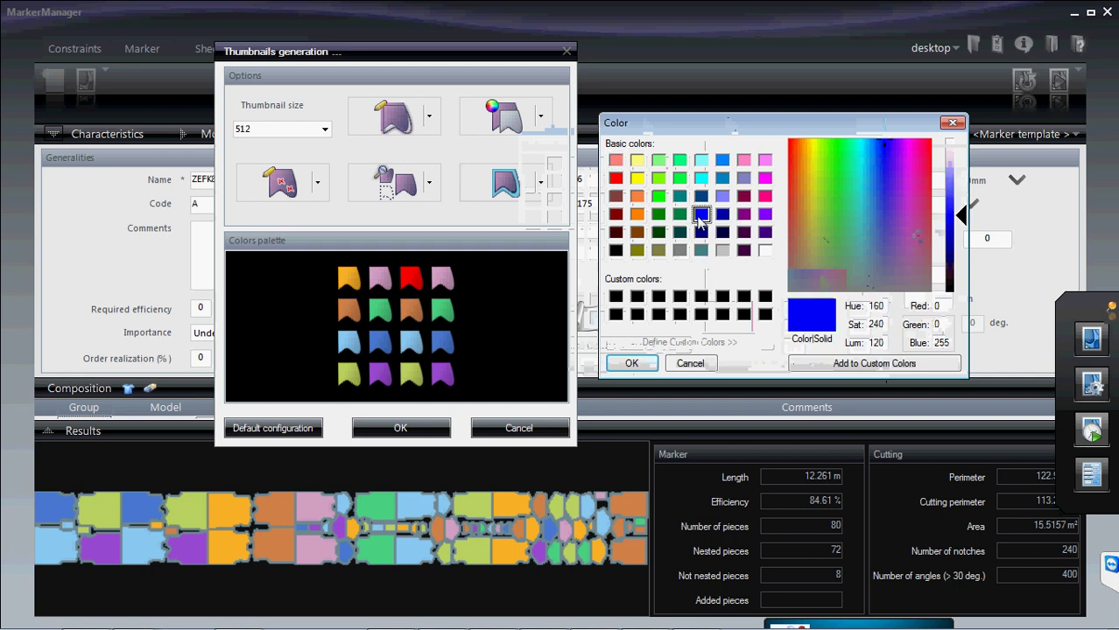
pyautogui.click(632, 364)
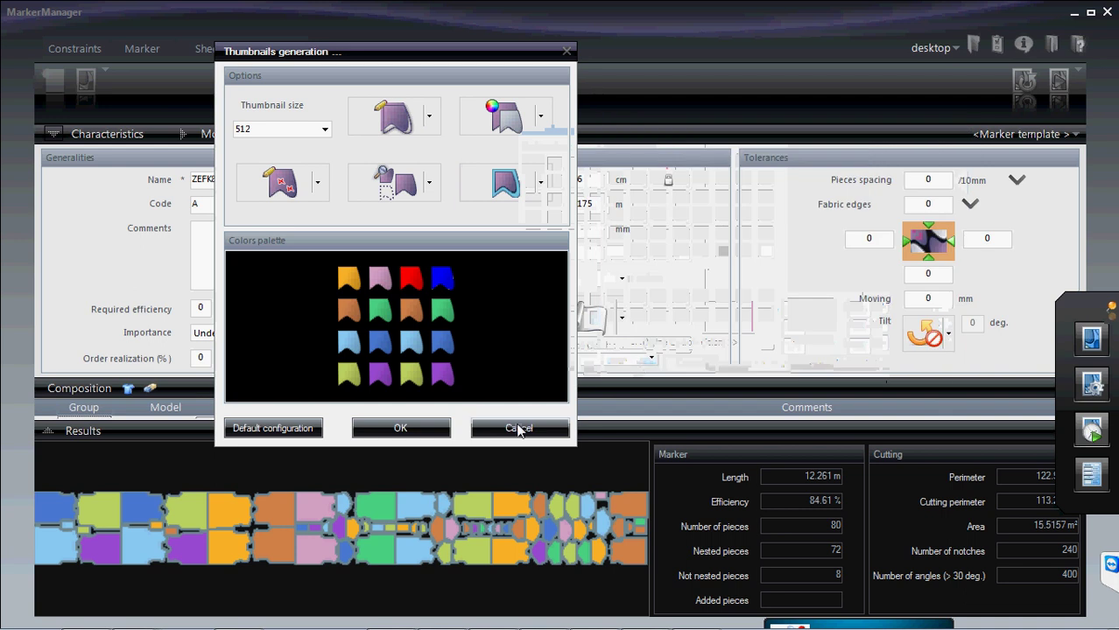
pyautogui.click(402, 428)
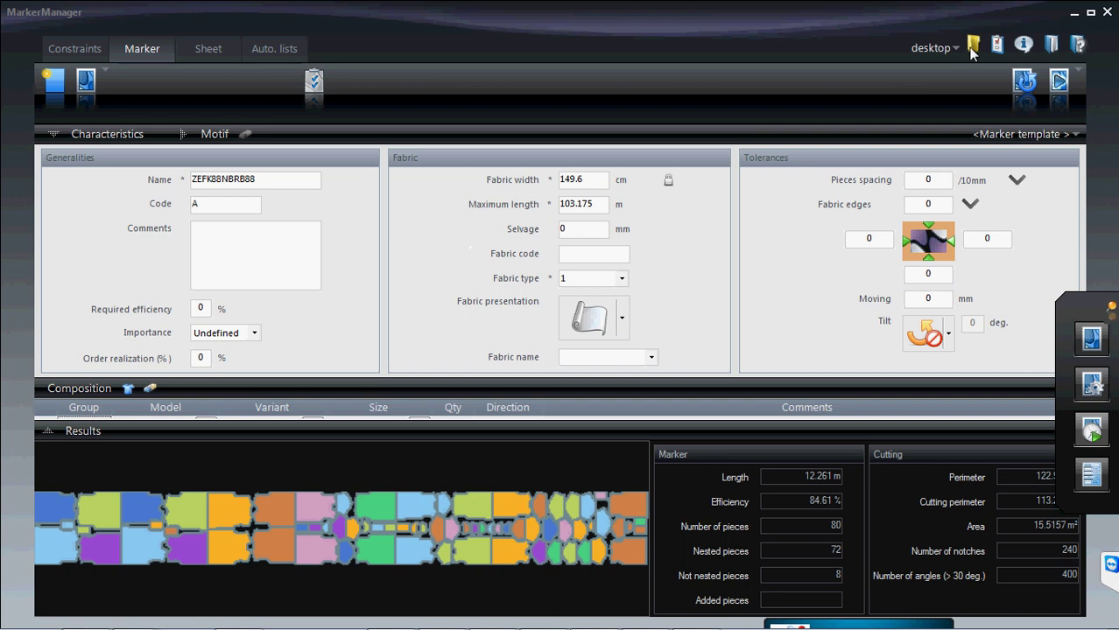
pyautogui.click(997, 45)
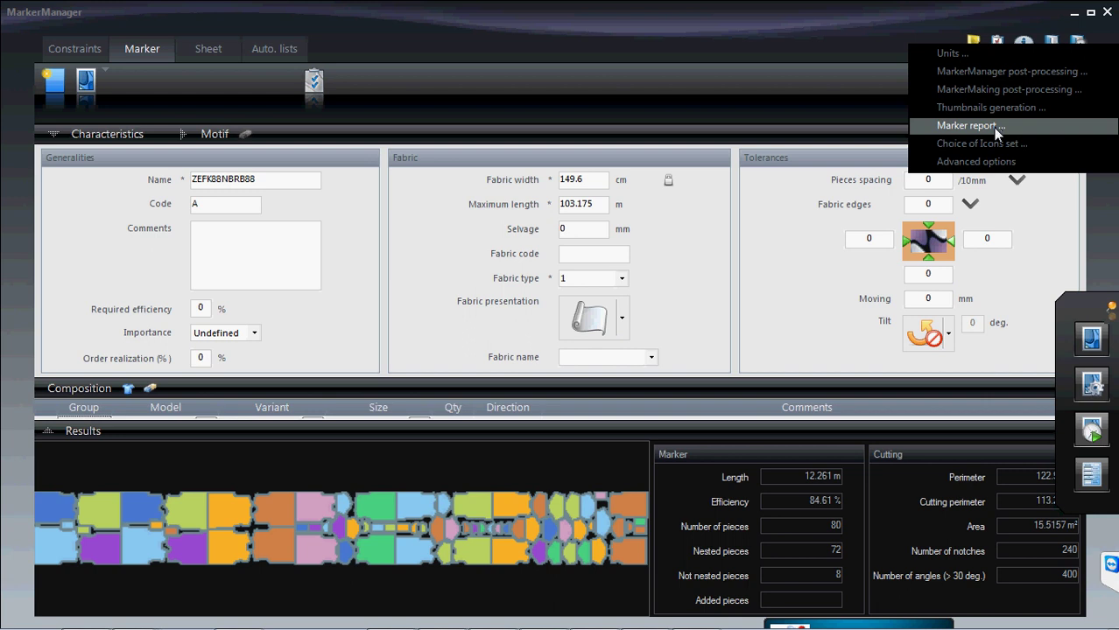
# - Bring up the Marker report settings dialog and reposition it on screen
pyautogui.click(970, 125)
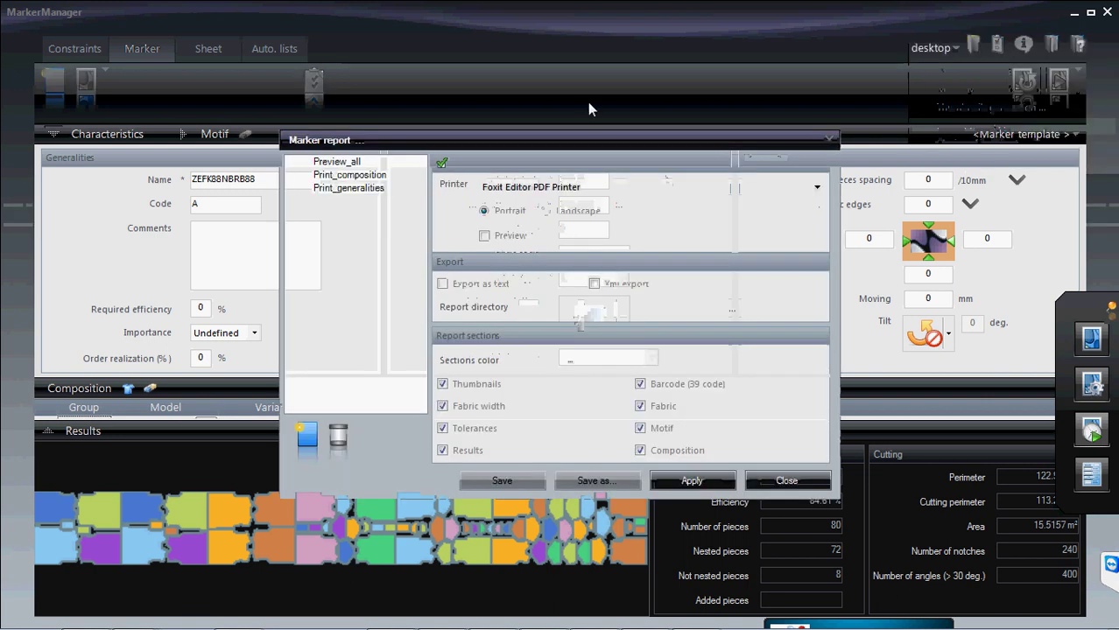
pyautogui.moveTo(569, 140); pyautogui.dragTo(565, 89)
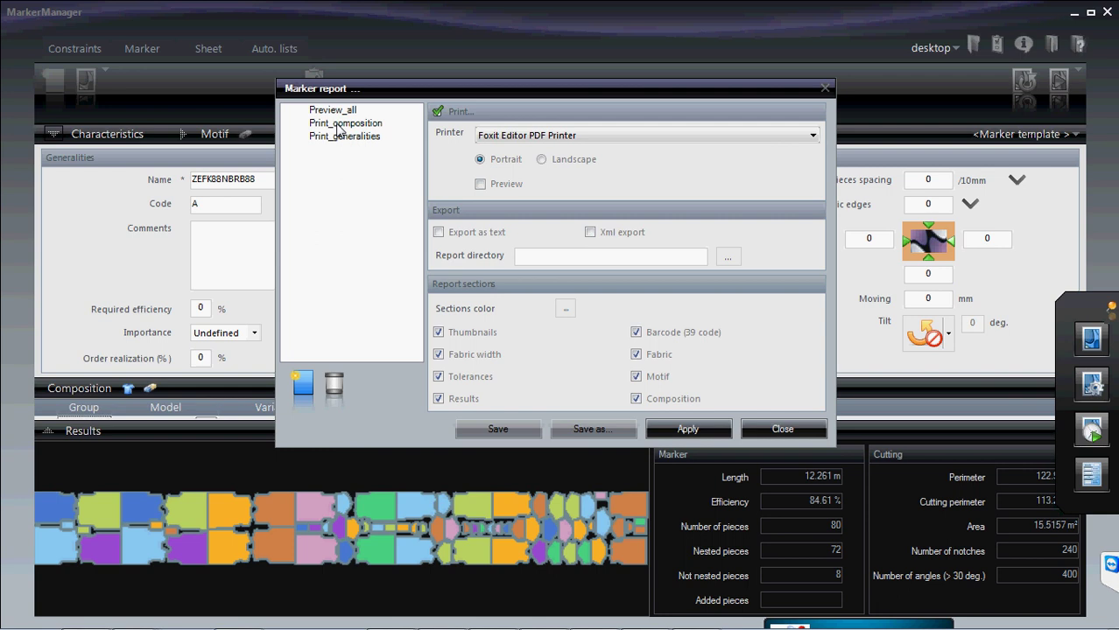
# - Switch the Preview_all configuration to Landscape, leaving text and XML export turned off
pyautogui.click(439, 233)
pyautogui.click(590, 232)
pyautogui.click(439, 233)
pyautogui.click(590, 233)
pyautogui.click(350, 123)
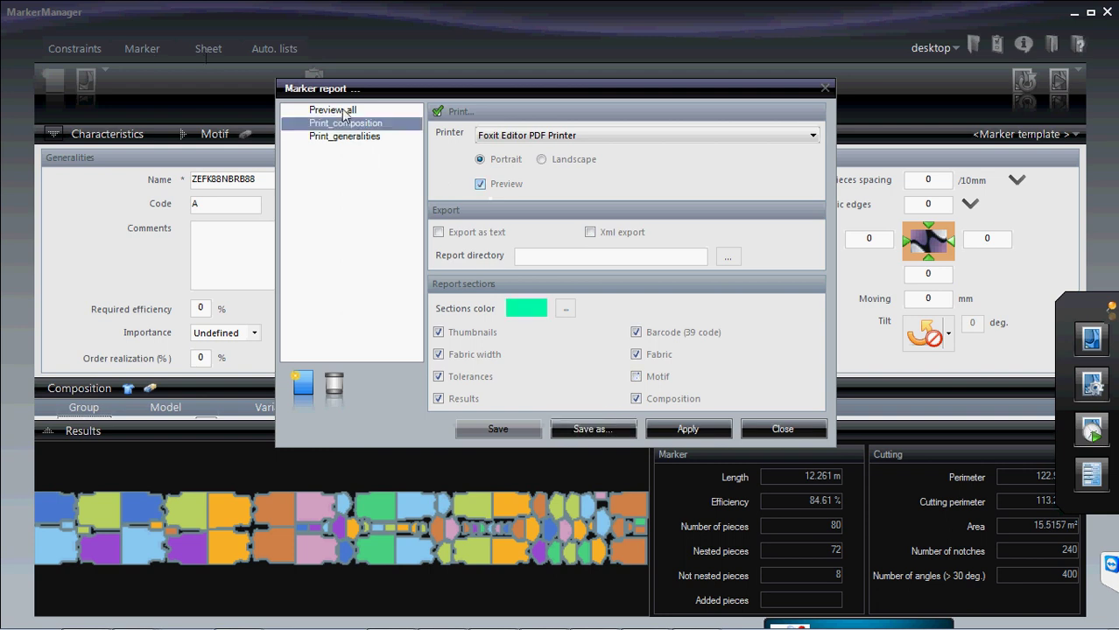
pyautogui.click(344, 112)
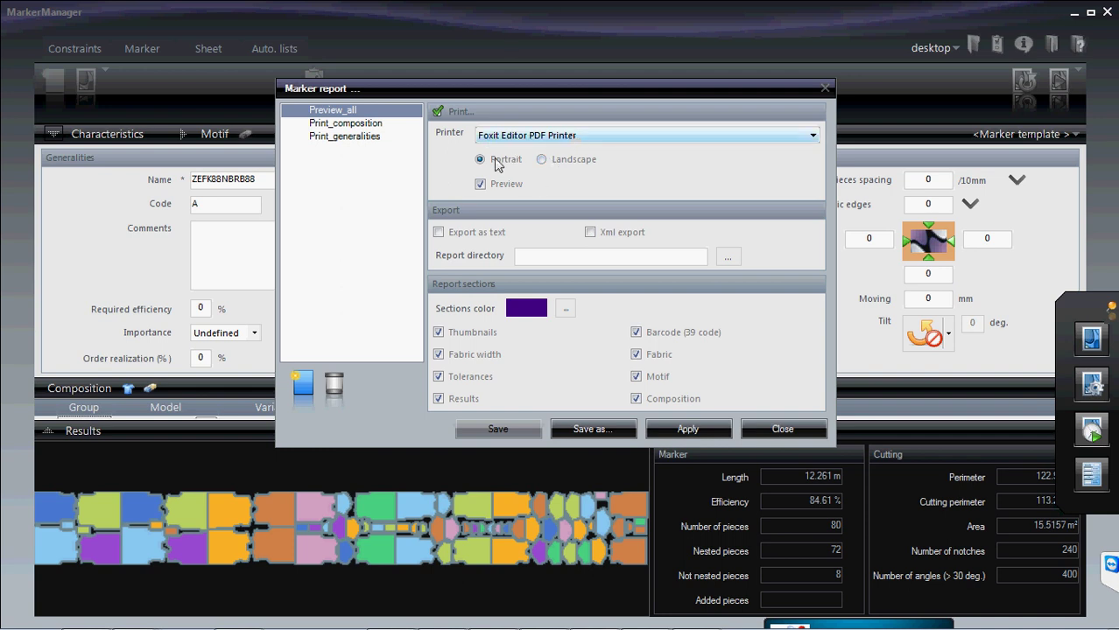
pyautogui.click(542, 163)
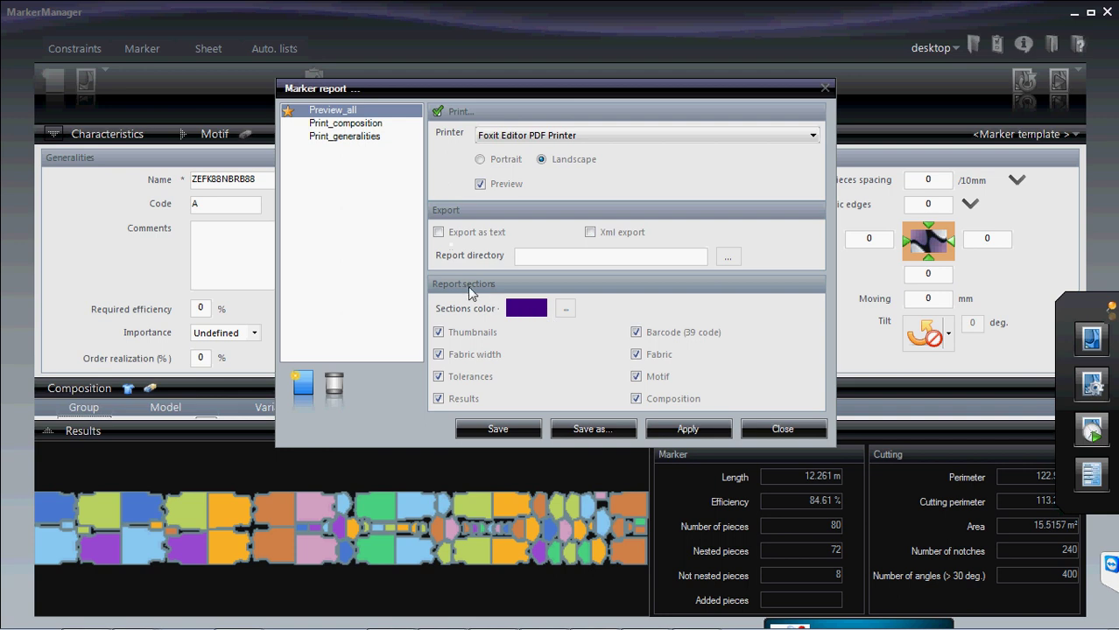
# - Set the Sections colour to orange, save Preview_all, and close the Marker report dialog
pyautogui.click(565, 310)
pyautogui.click(508, 205)
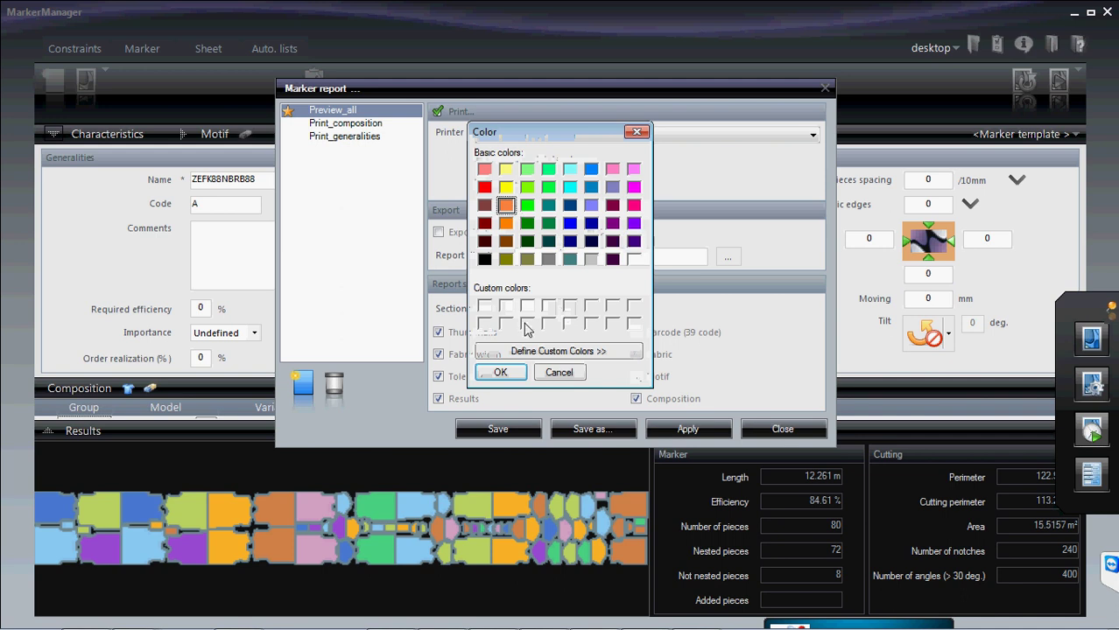
pyautogui.click(500, 372)
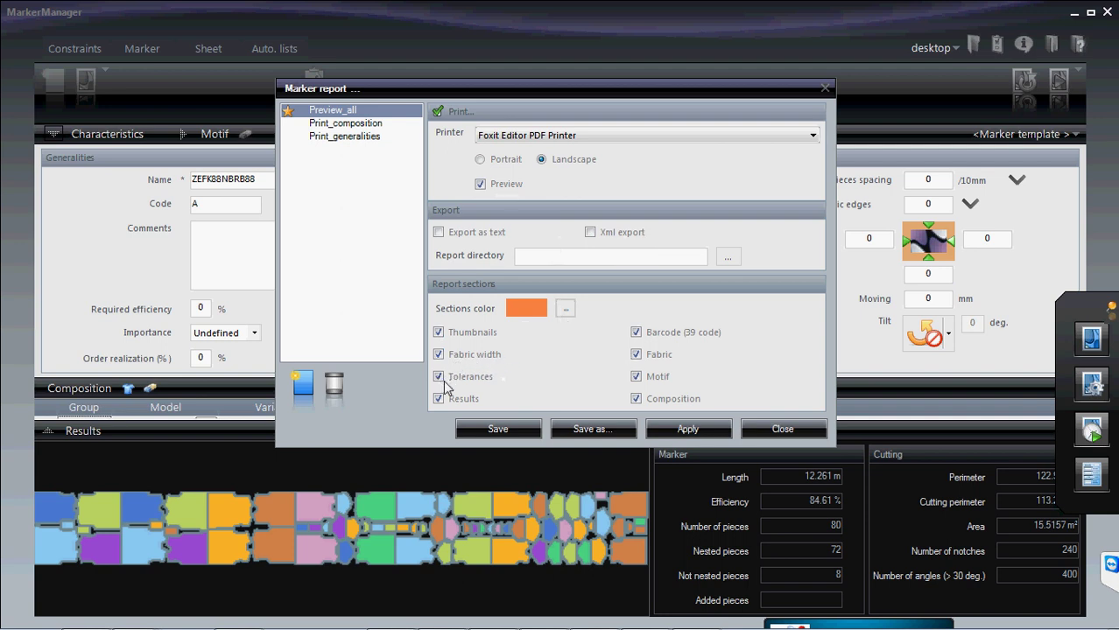
pyautogui.click(517, 431)
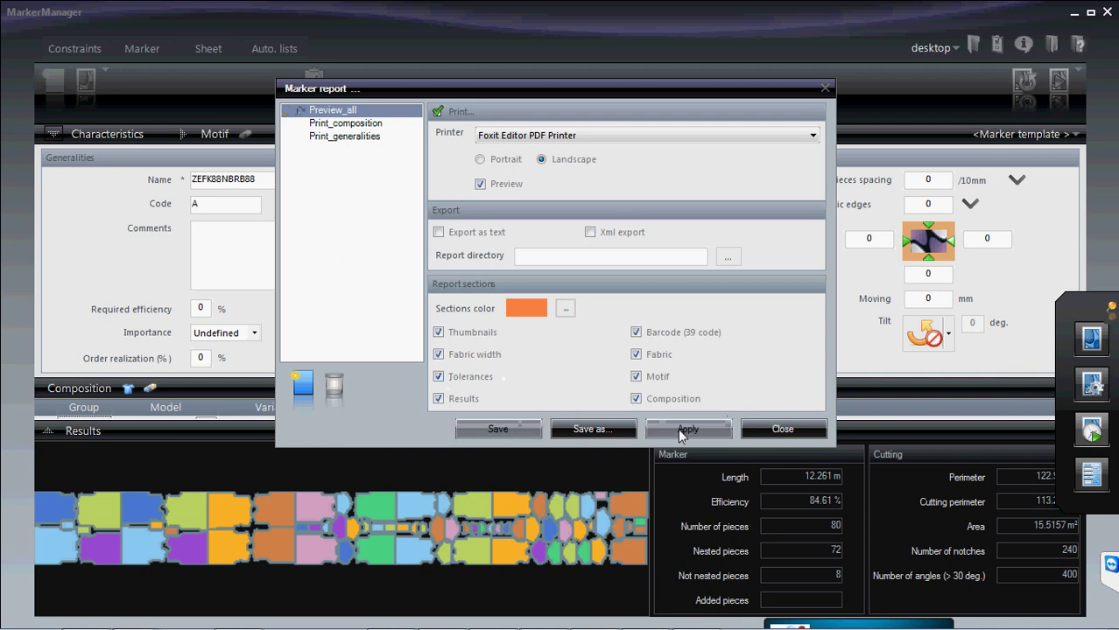
pyautogui.click(810, 428)
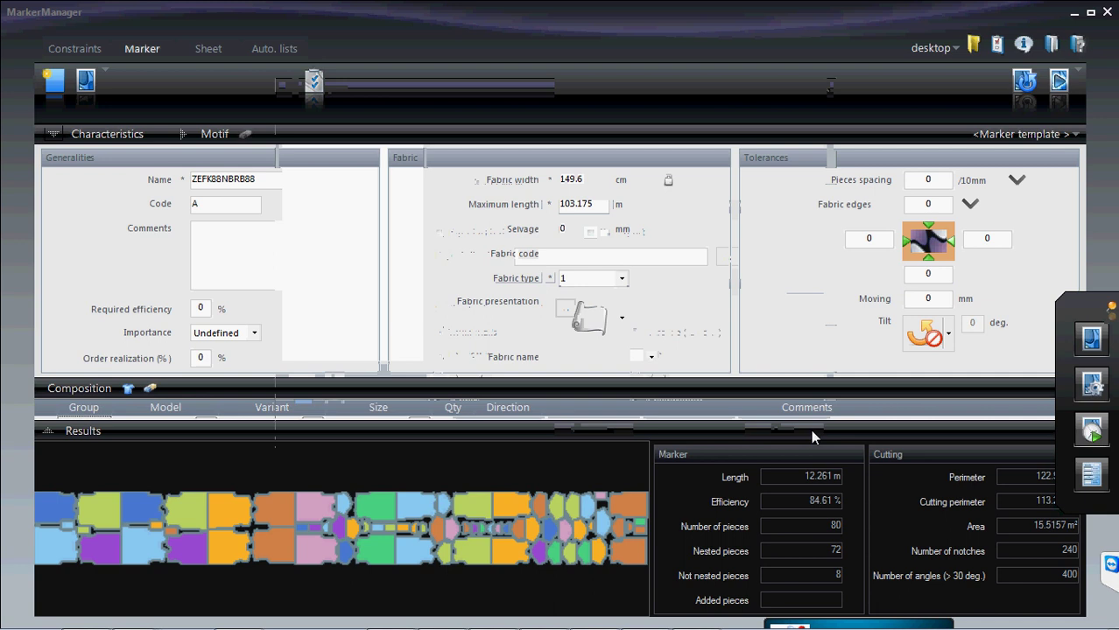
# - Generate a print preview of the ZEFK88NBRB88 marker report with the Preview_all configuration
pyautogui.click(1091, 477)
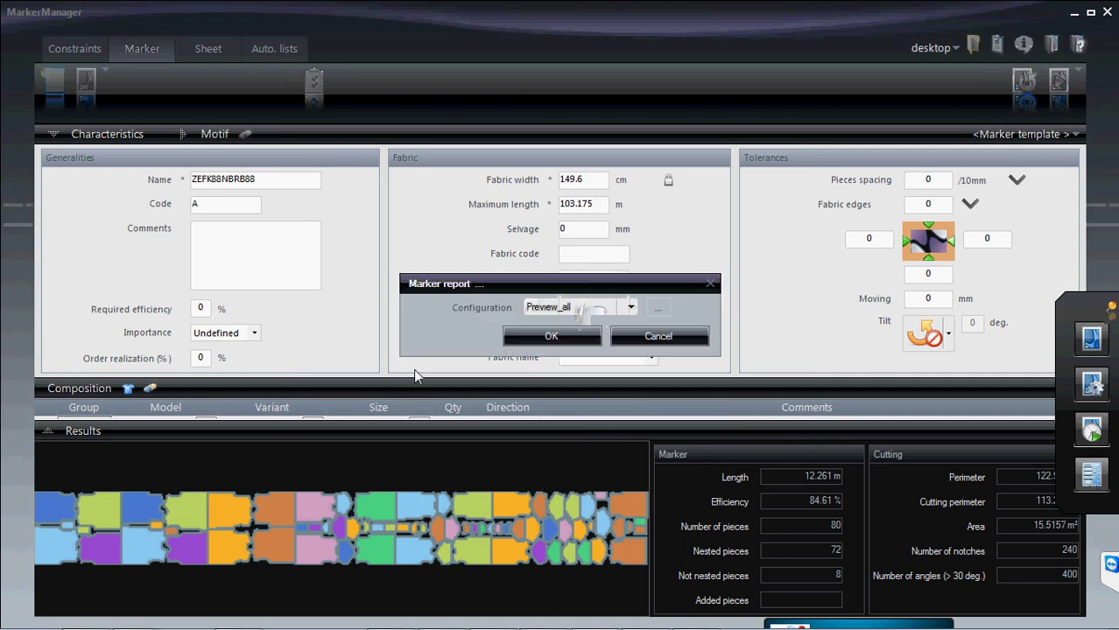
pyautogui.click(576, 341)
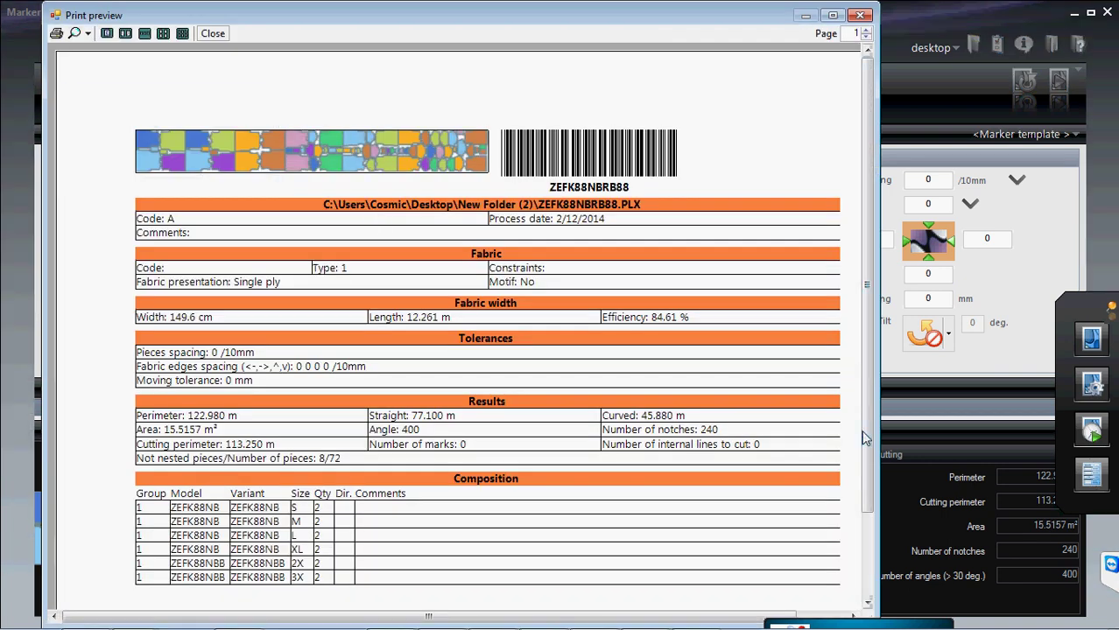
pyautogui.moveTo(865, 440); pyautogui.dragTo(871, 457)
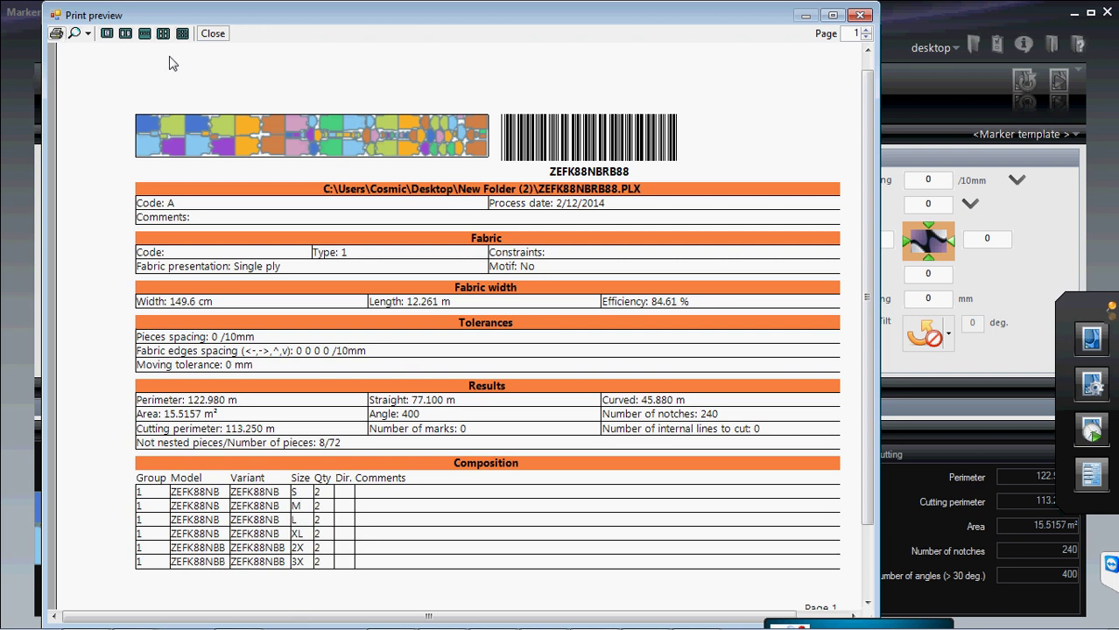
# - Print the report to the Foxit PDF printer, then close the PDF without saving
pyautogui.click(56, 34)
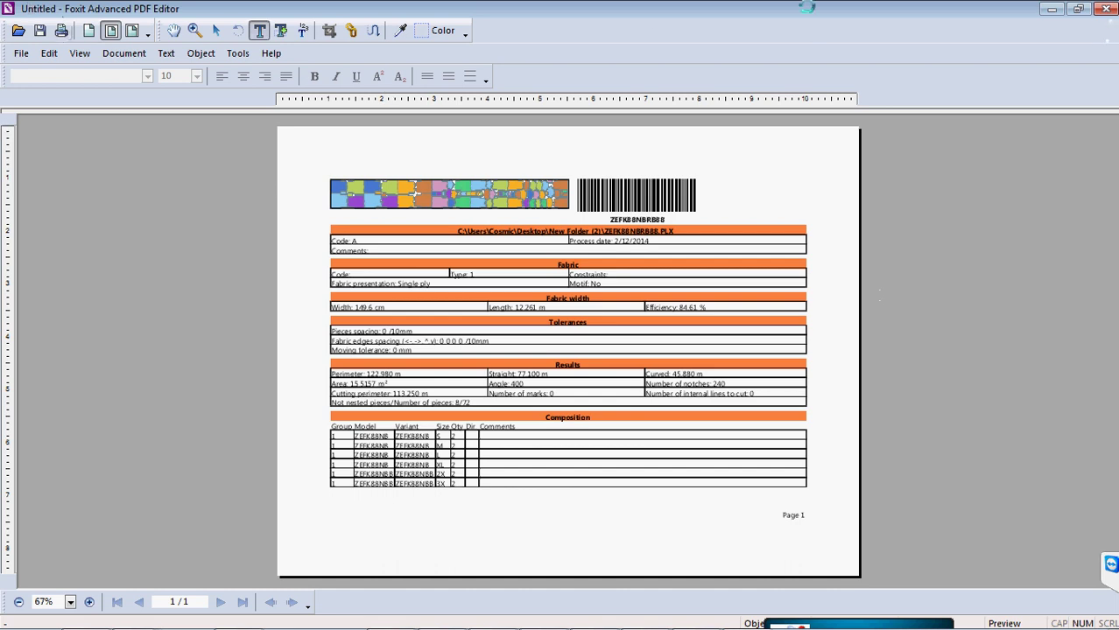
pyautogui.click(1106, 9)
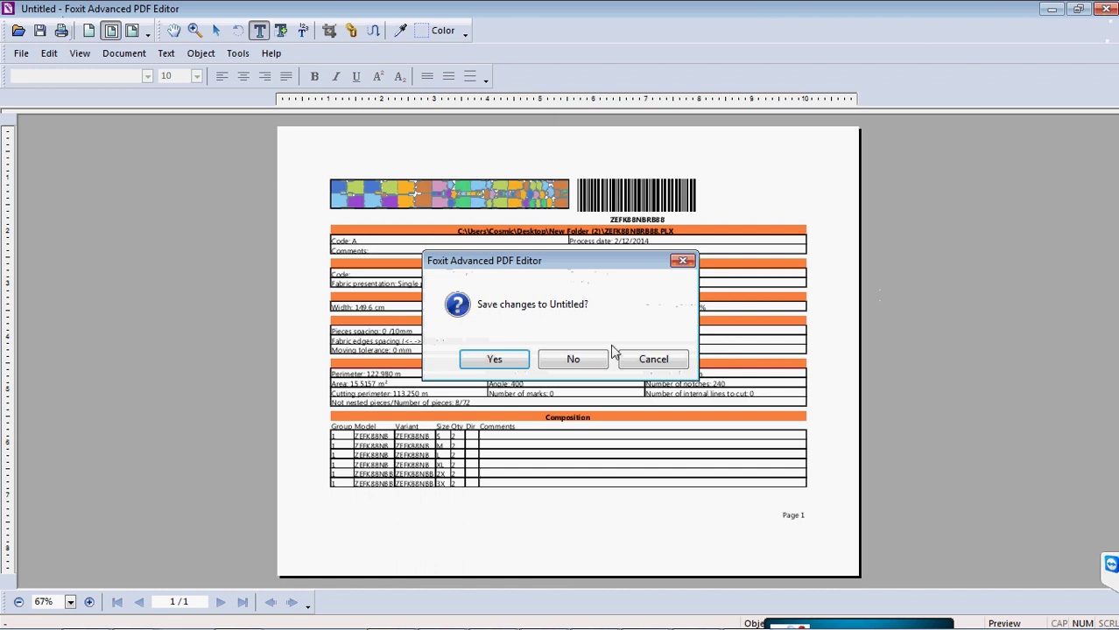
pyautogui.click(586, 357)
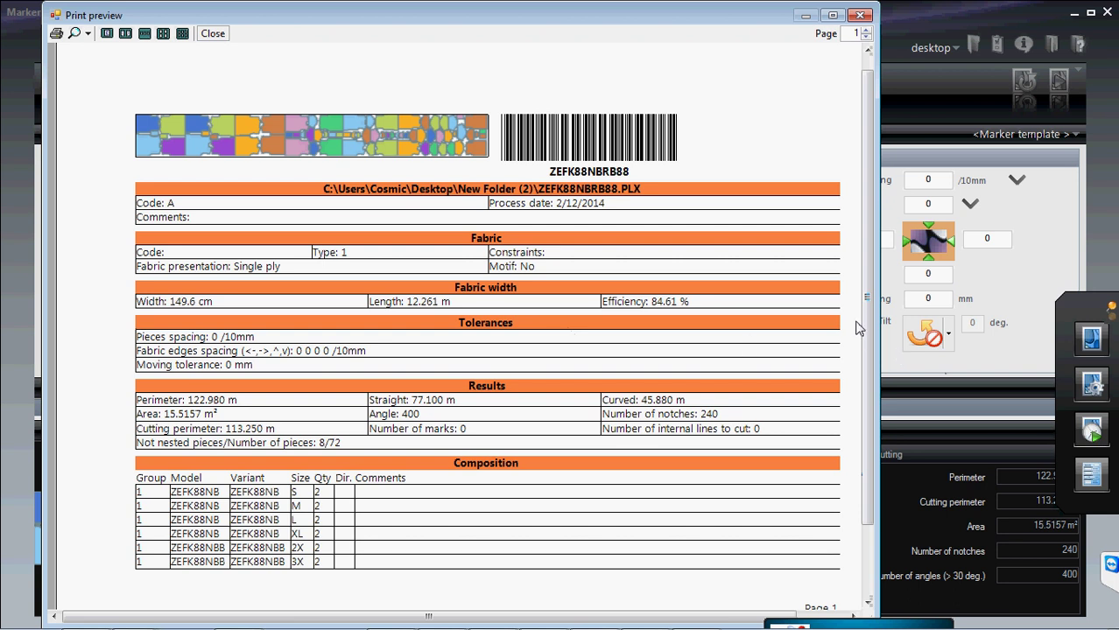
# - Reopen the Marker report settings and switch from Print_composition to Print_generalities, discarding the Landscape change
pyautogui.click(857, 14)
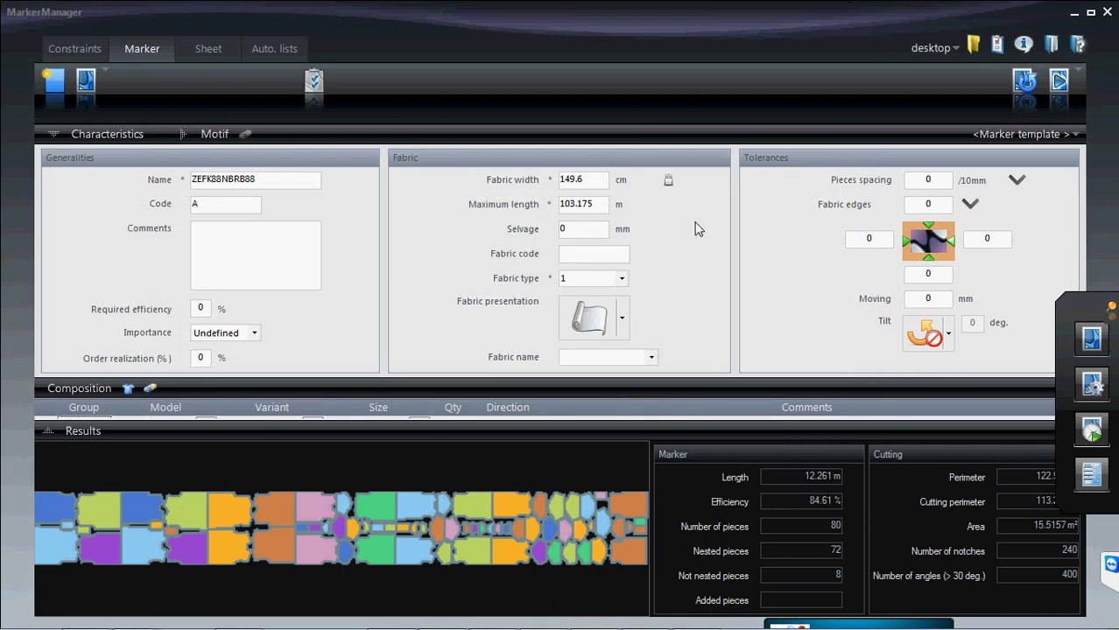
pyautogui.click(997, 48)
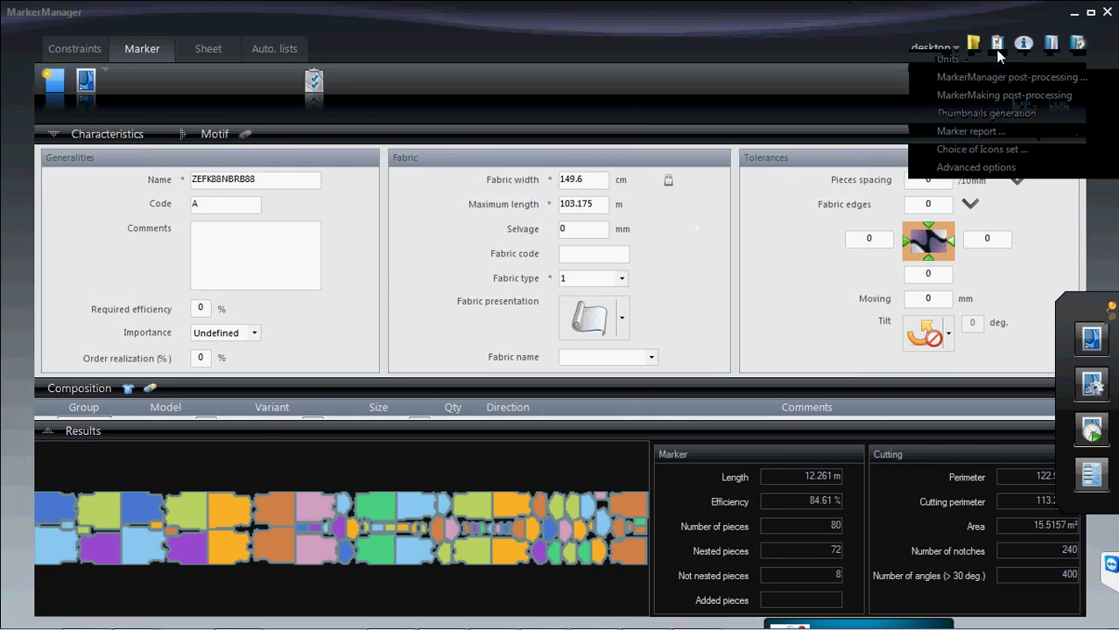
pyautogui.click(980, 135)
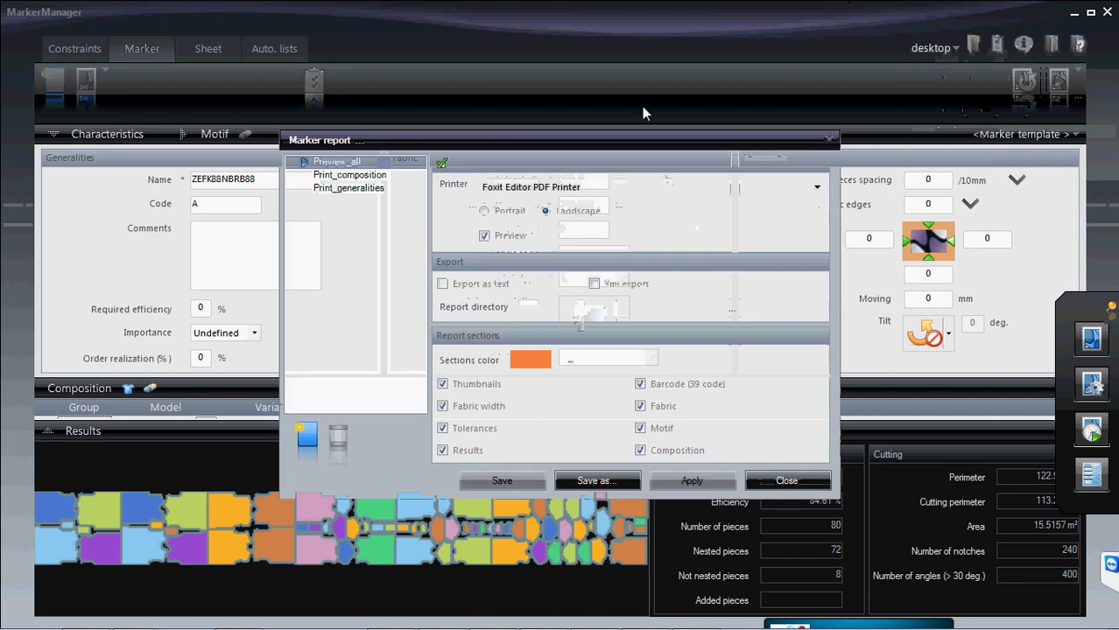
pyautogui.click(372, 177)
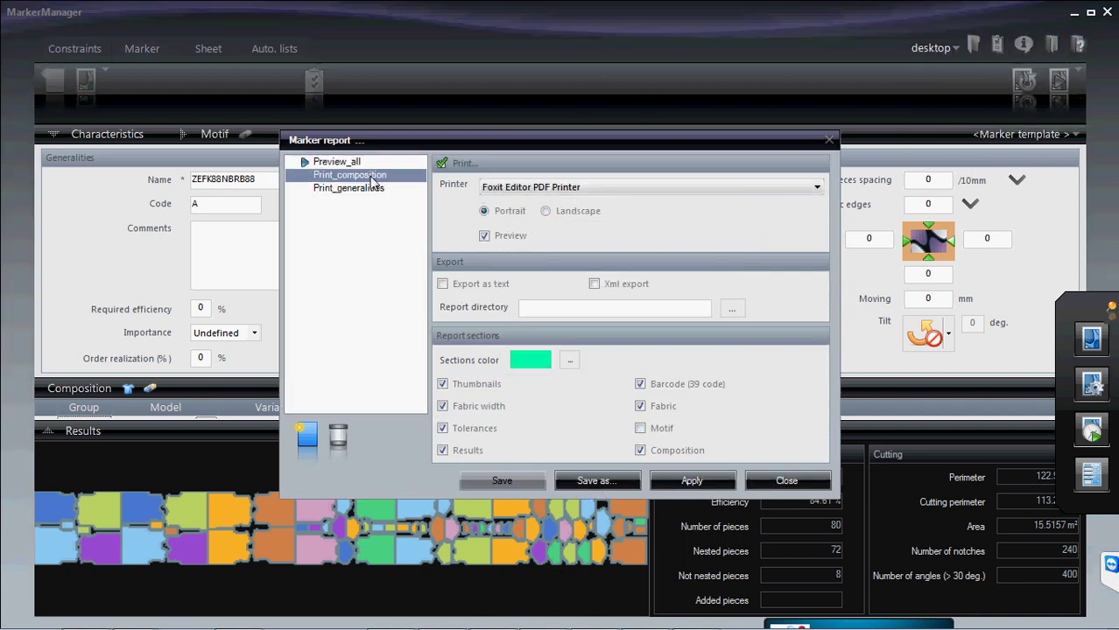
pyautogui.click(546, 212)
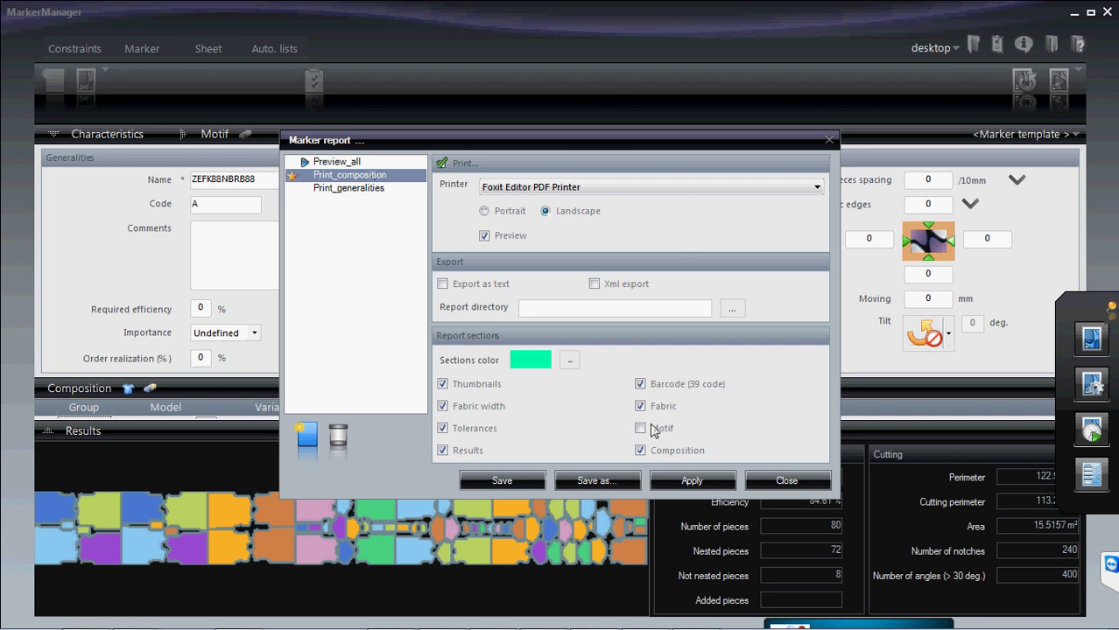
pyautogui.click(362, 188)
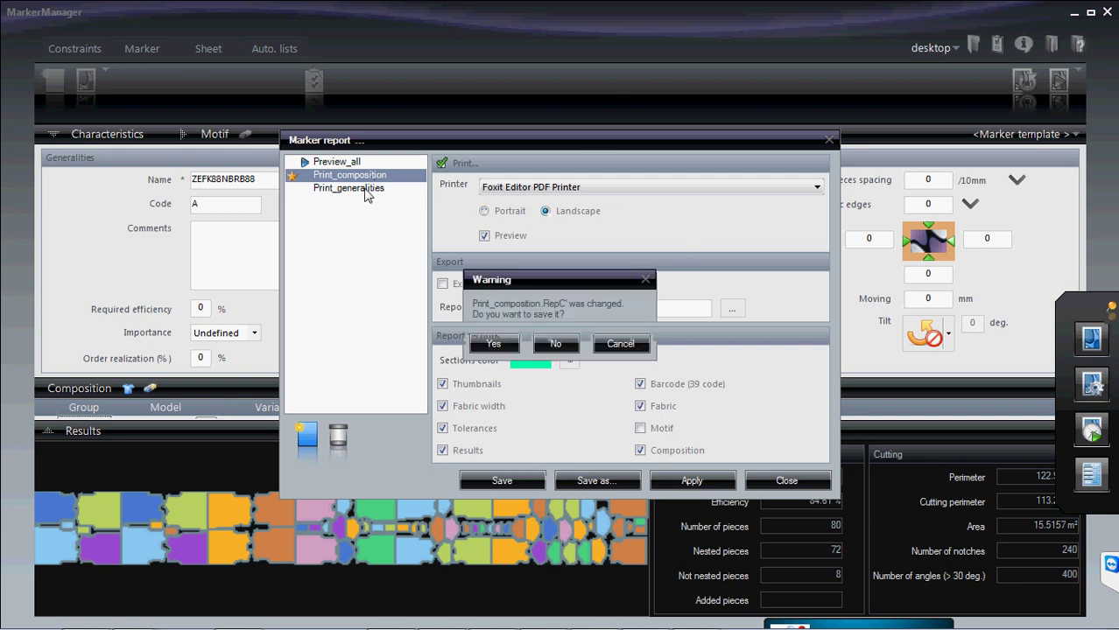
pyautogui.click(621, 344)
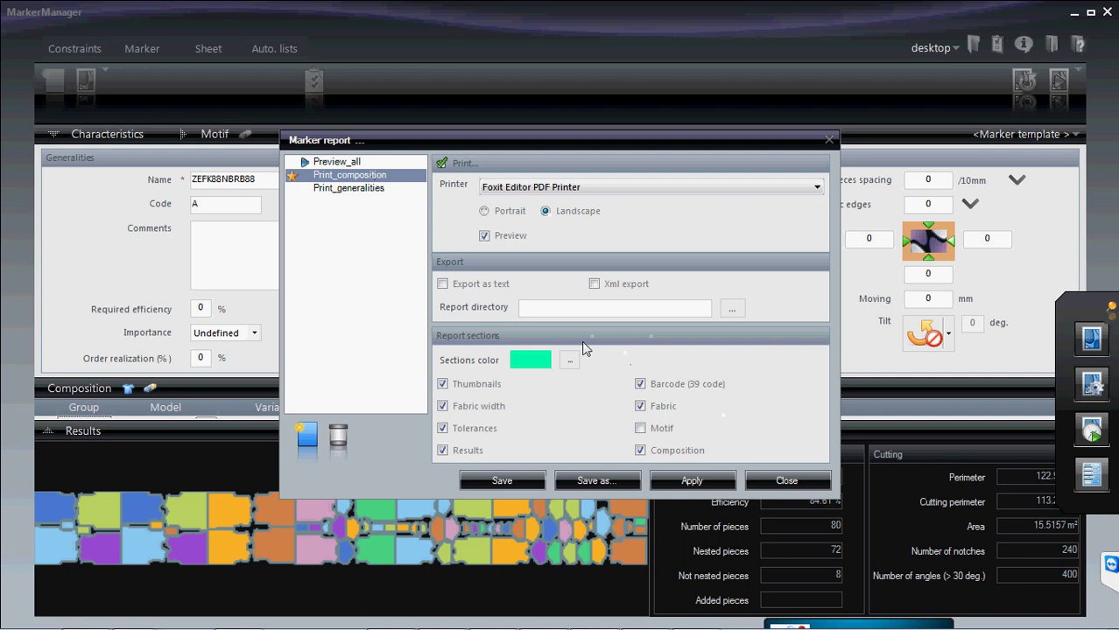
pyautogui.click(329, 191)
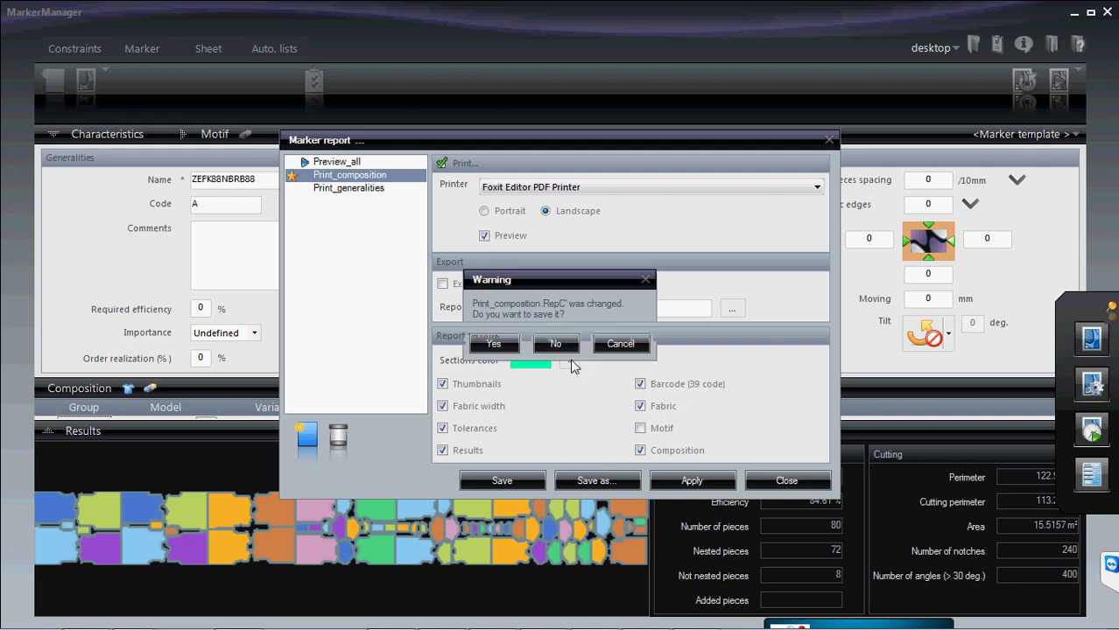
pyautogui.click(566, 344)
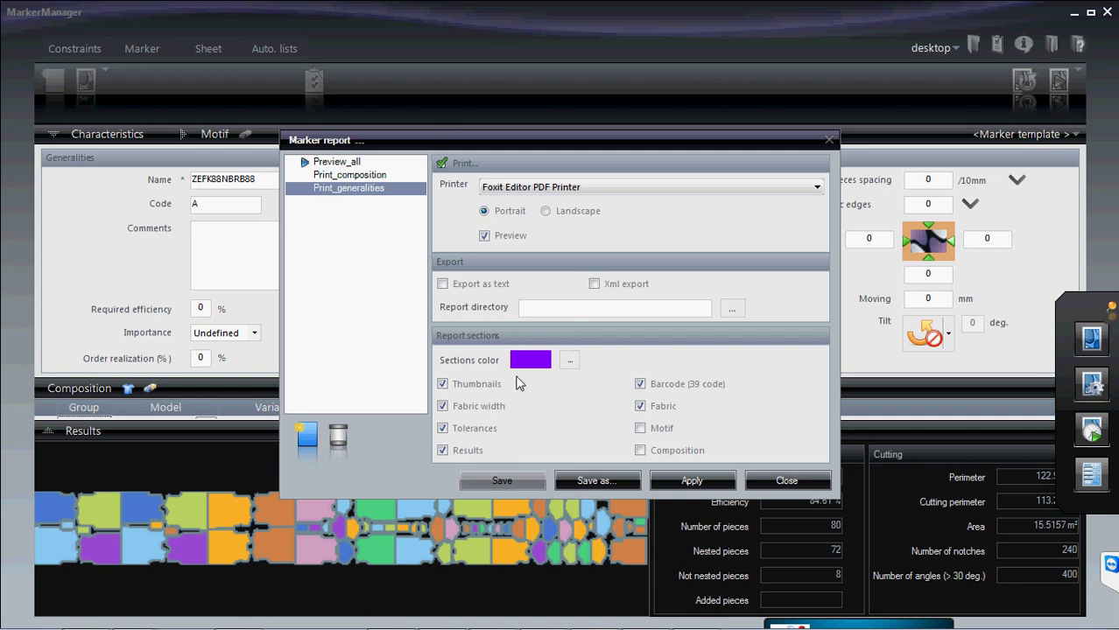
# - Add a new report configuration named 'eva' in Landscape with preview enabled
pyautogui.click(312, 442)
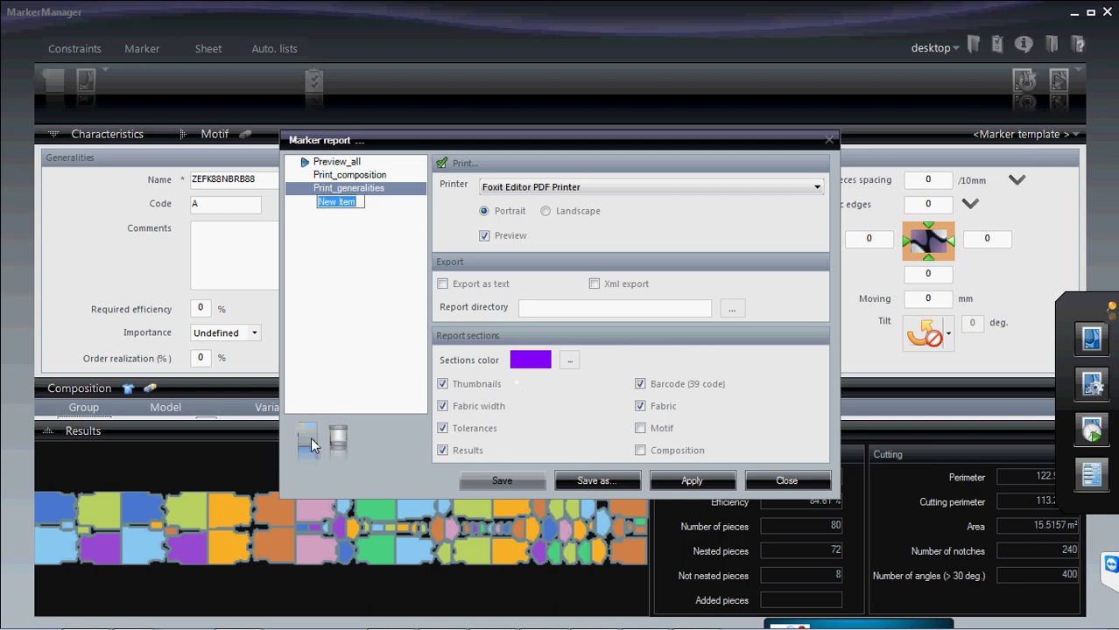
pyautogui.write('eva')
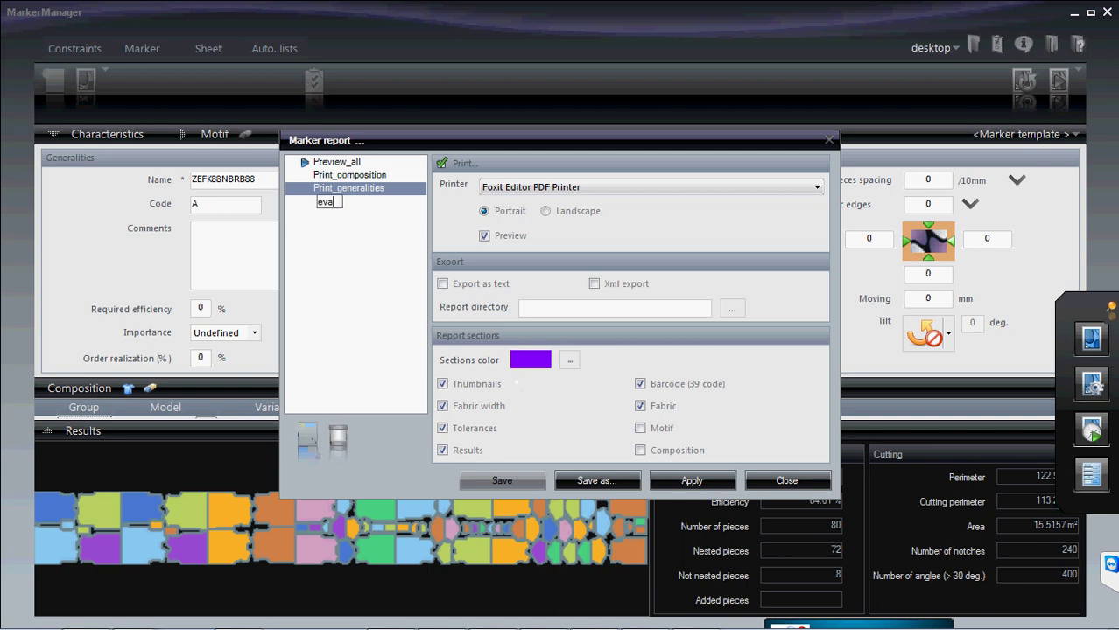
pyautogui.press('Return')
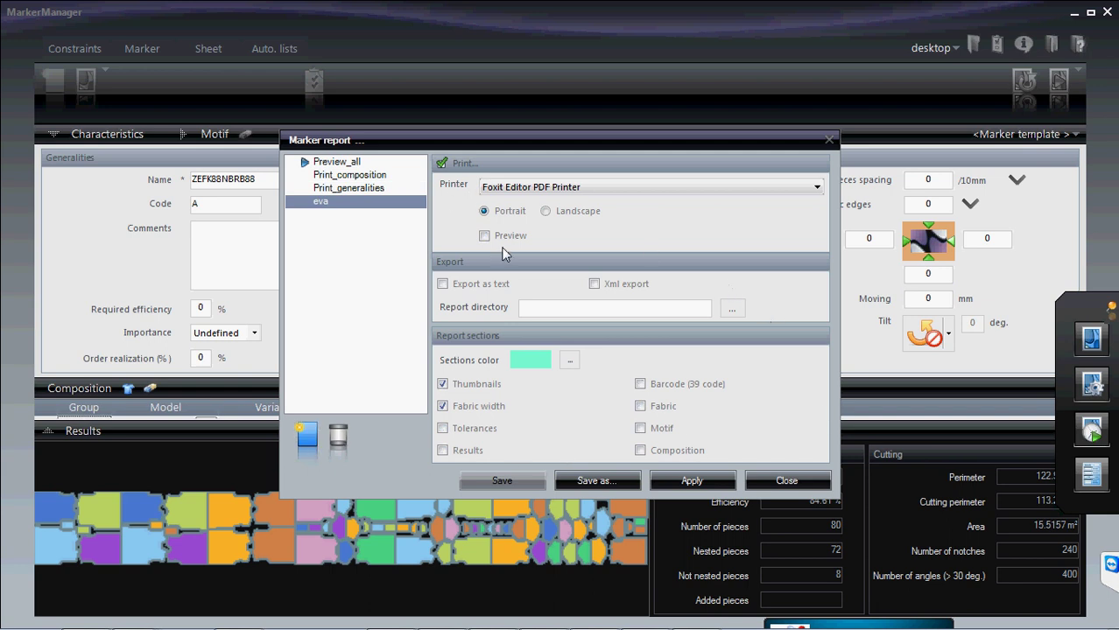
pyautogui.click(547, 210)
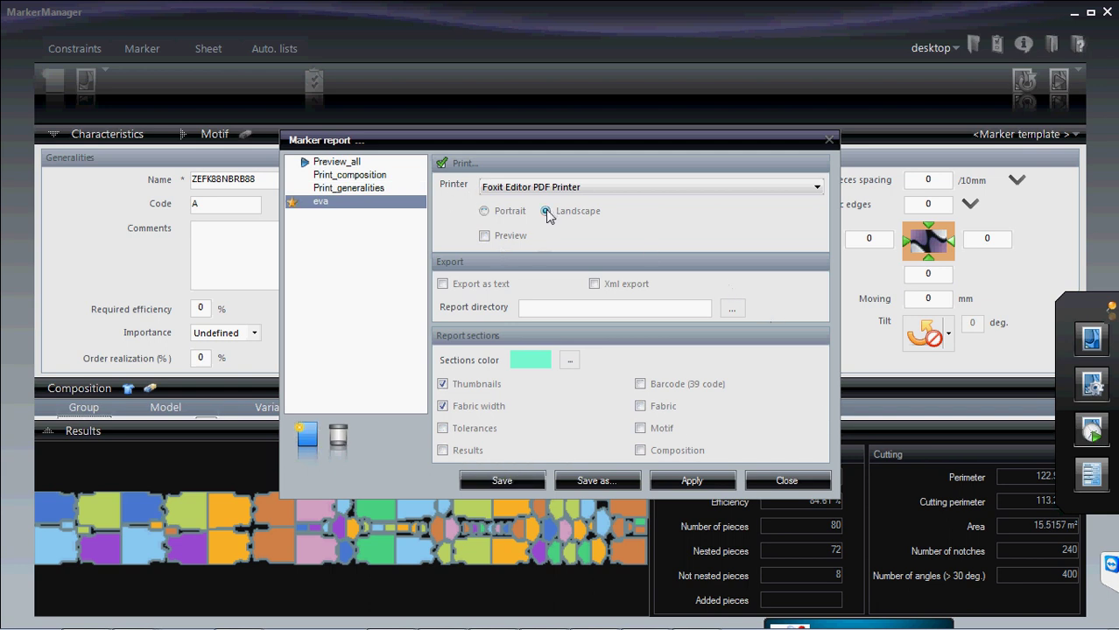
pyautogui.click(486, 235)
# - Include Composition, Fabric and Results sections, save and apply eva, and enable text export
pyautogui.click(640, 450)
pyautogui.click(640, 406)
pyautogui.click(443, 450)
pyautogui.click(504, 483)
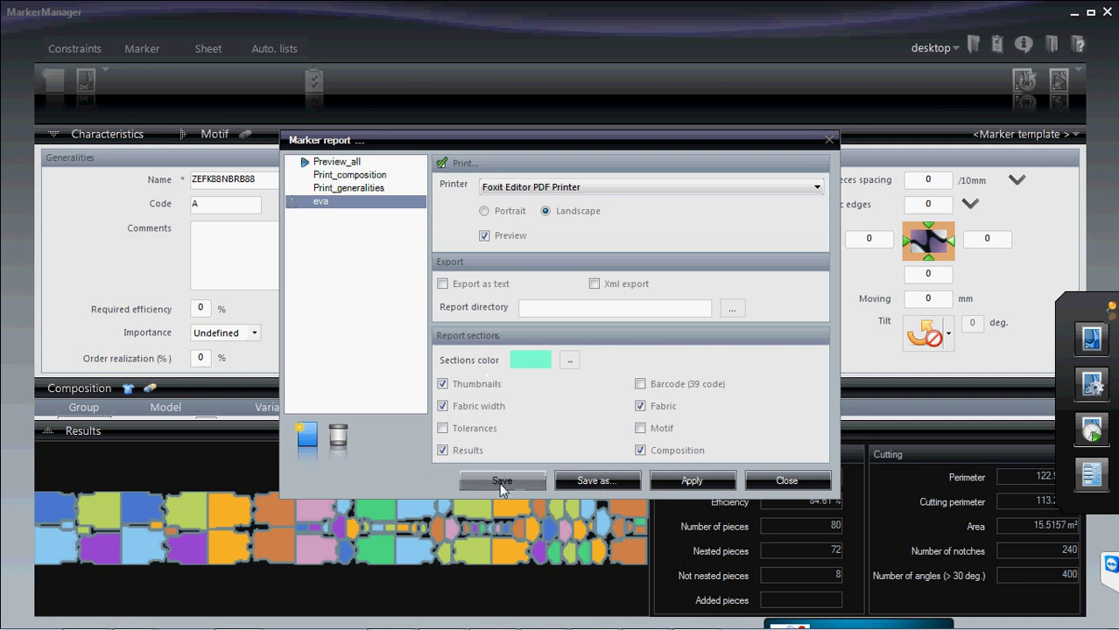
pyautogui.click(680, 483)
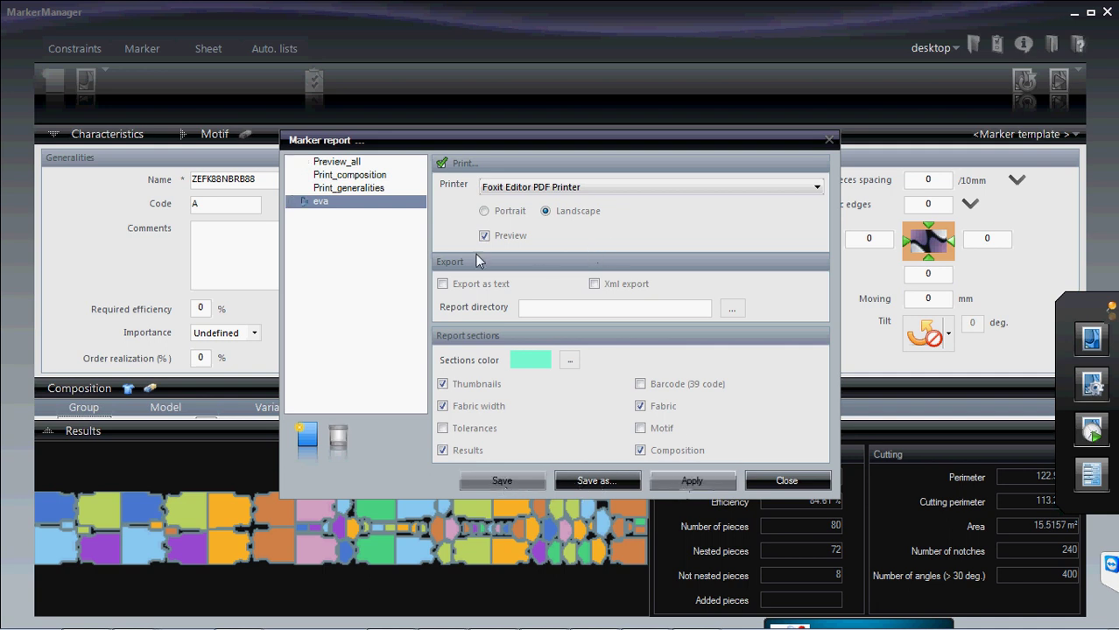
pyautogui.click(443, 285)
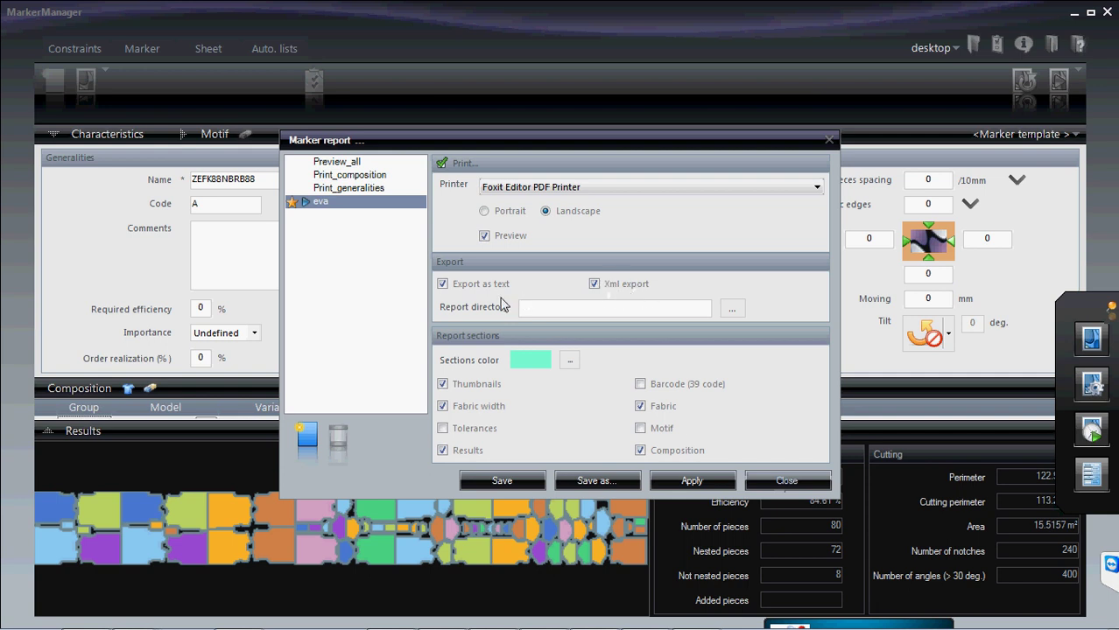
# - Turn off text export, set eva's report directory to Desktop\New Folder (2), then save and close
pyautogui.click(443, 285)
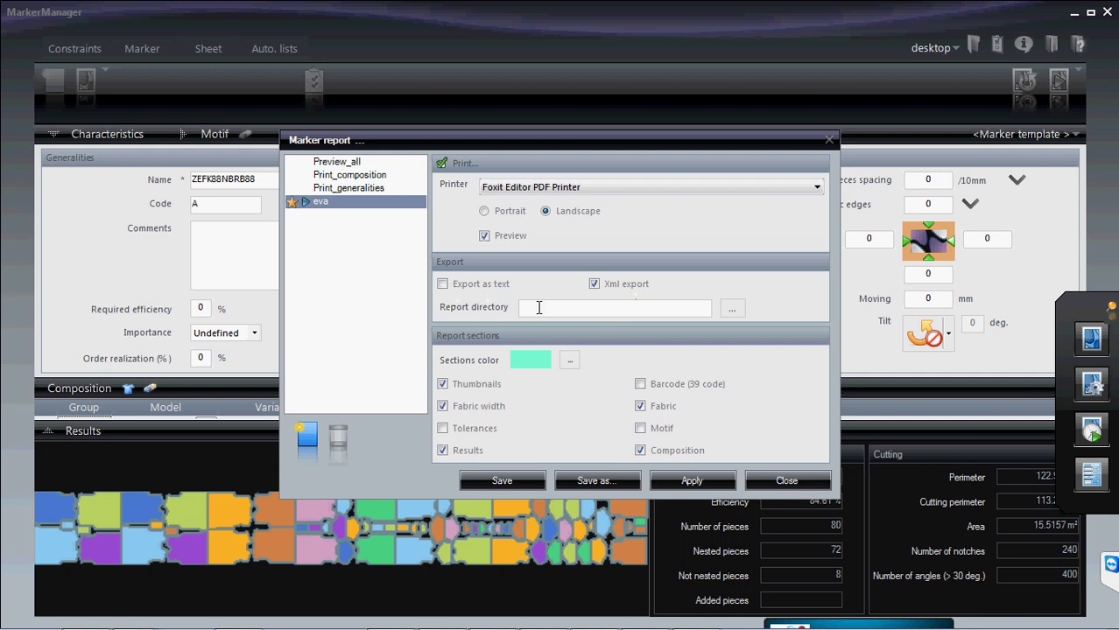
pyautogui.click(724, 312)
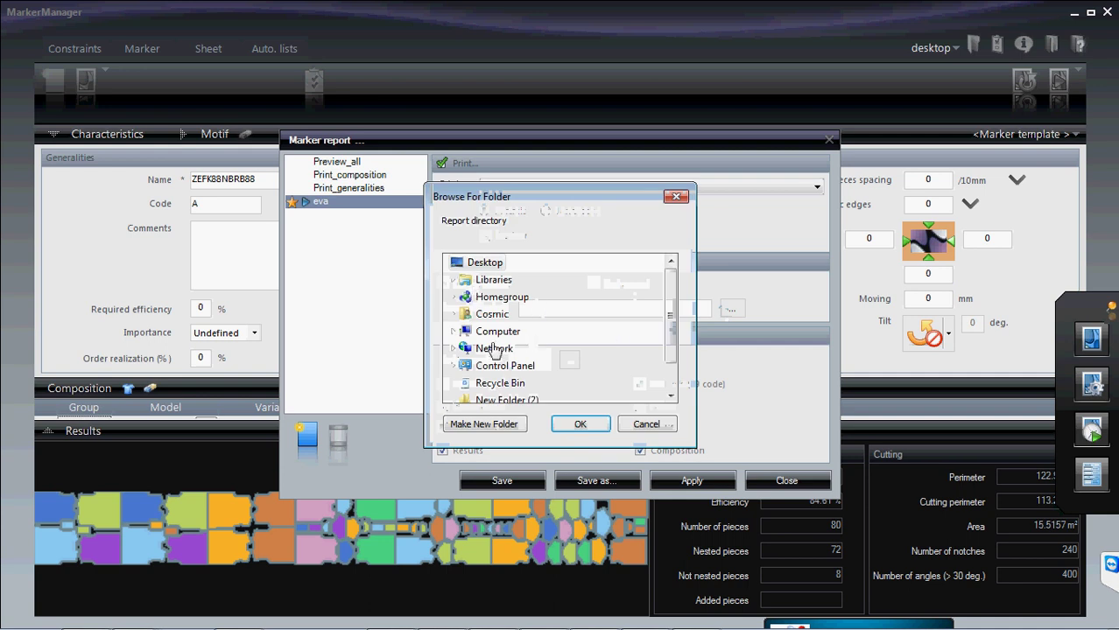
pyautogui.doubleClick(671, 396)
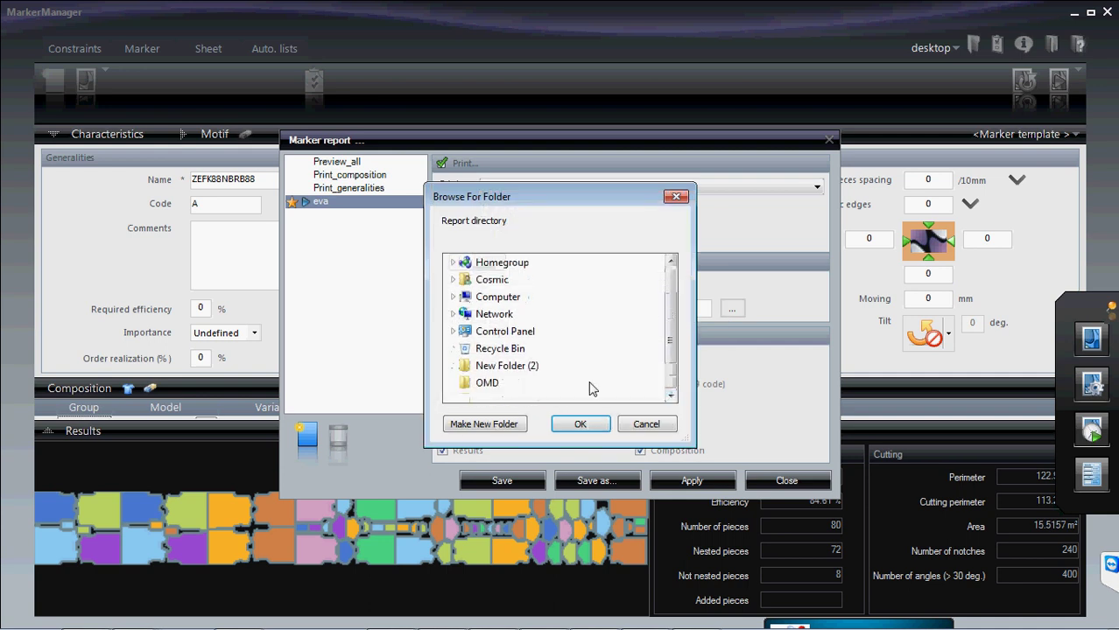
pyautogui.click(512, 366)
pyautogui.click(580, 424)
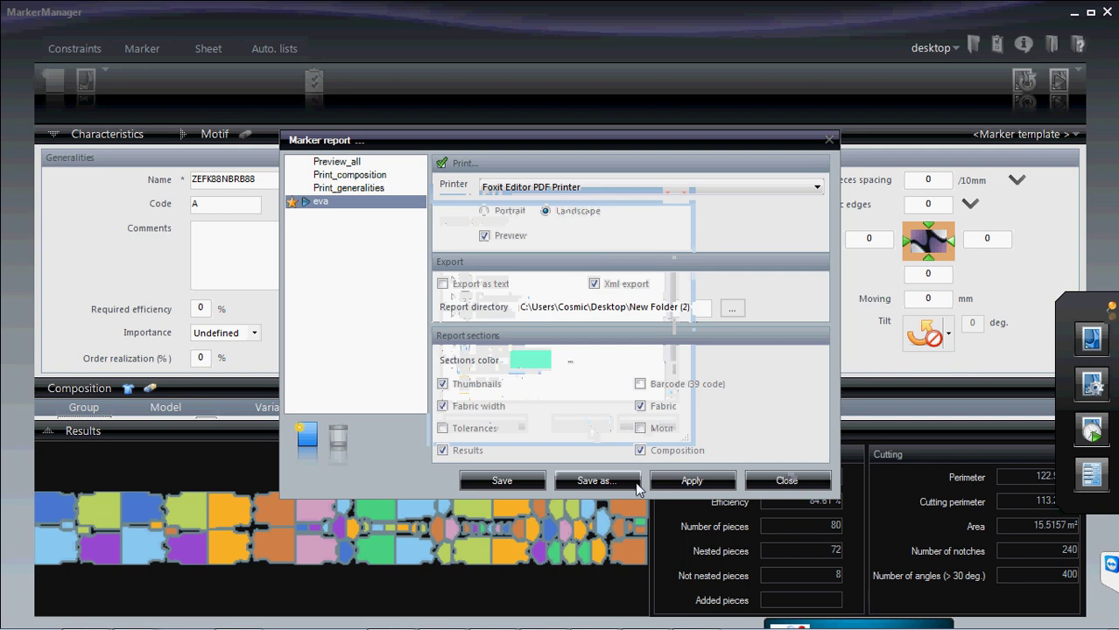
pyautogui.click(501, 481)
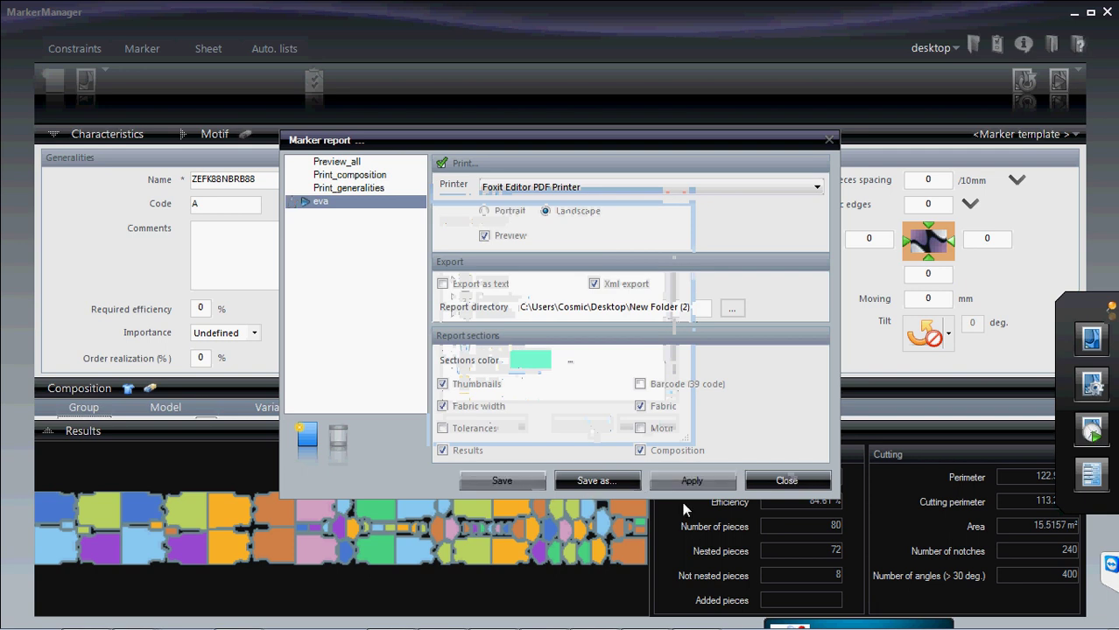
pyautogui.click(776, 484)
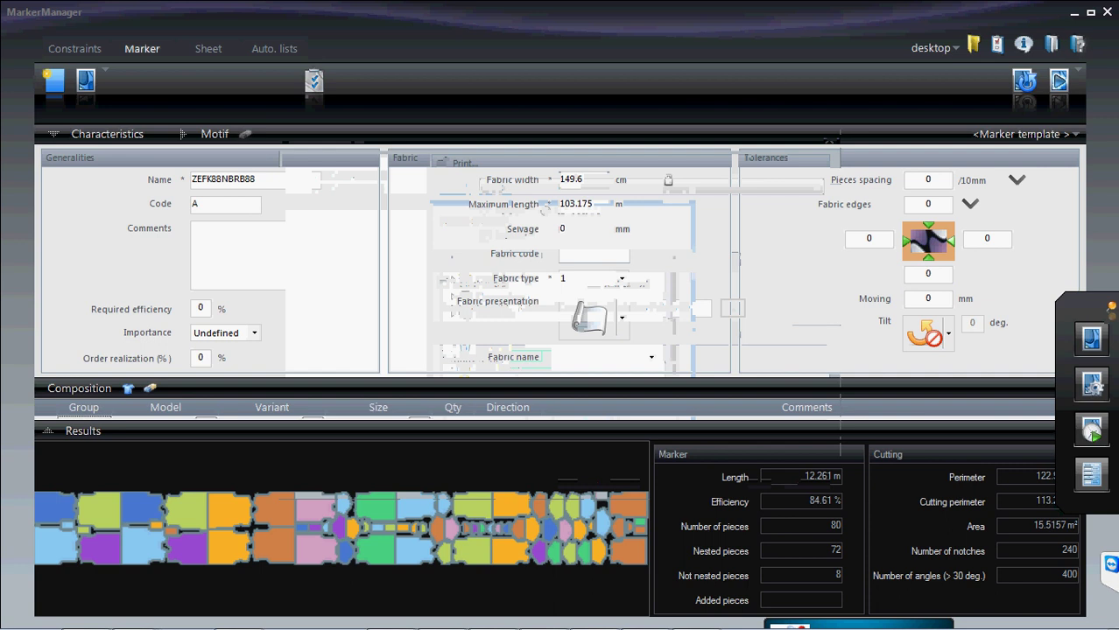
# - Preview the marker report with the eva configuration, then close it and minimize MarkerManager
pyautogui.click(1099, 479)
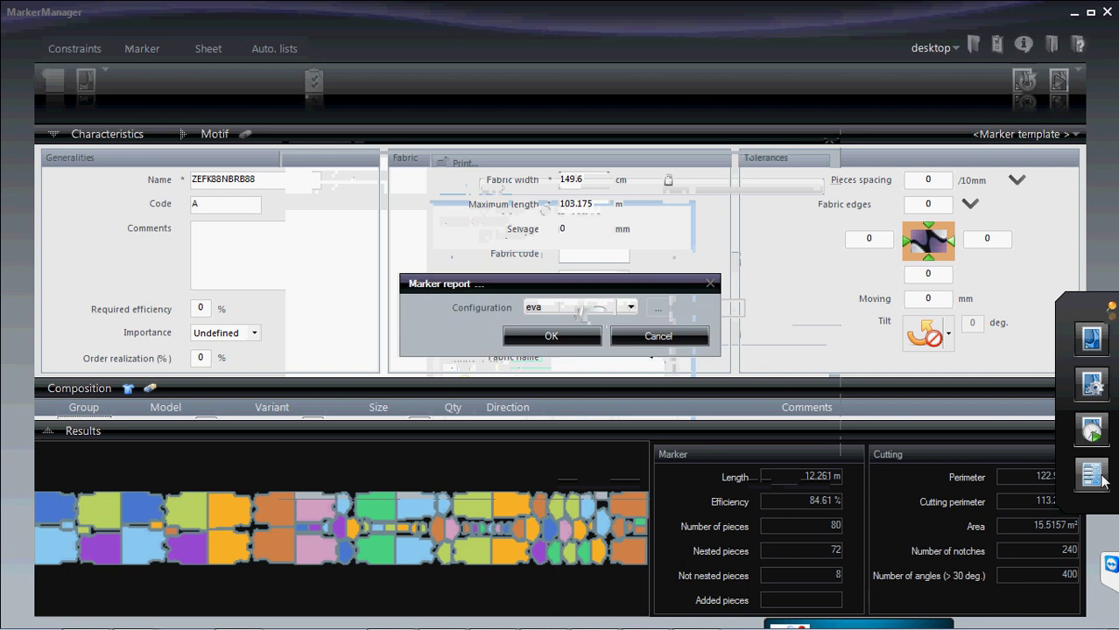
pyautogui.click(554, 335)
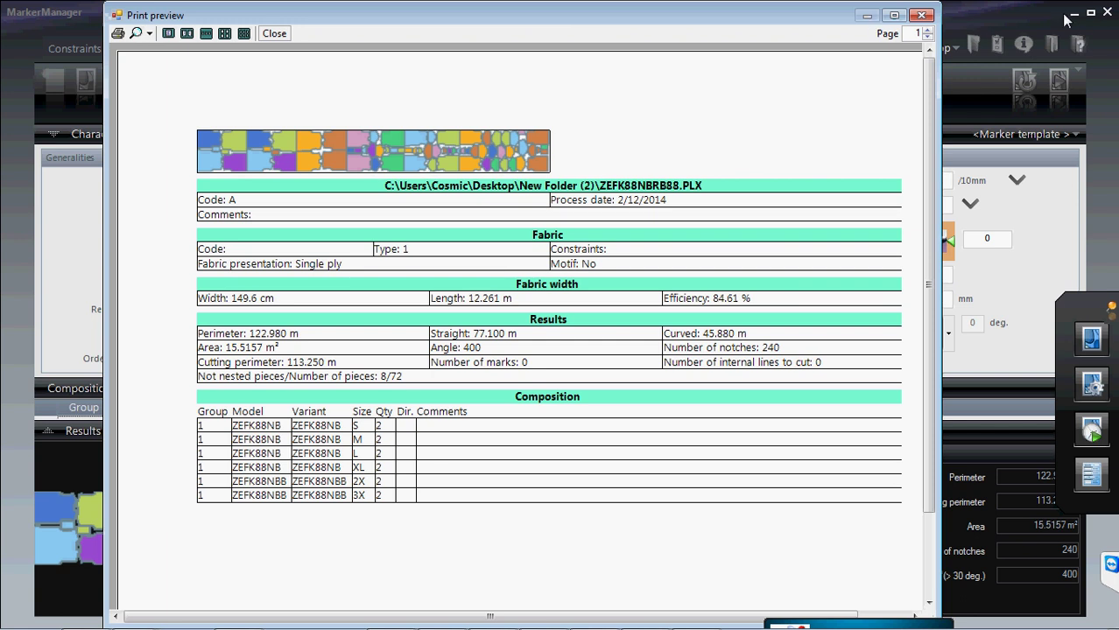
pyautogui.click(922, 16)
pyautogui.click(1075, 14)
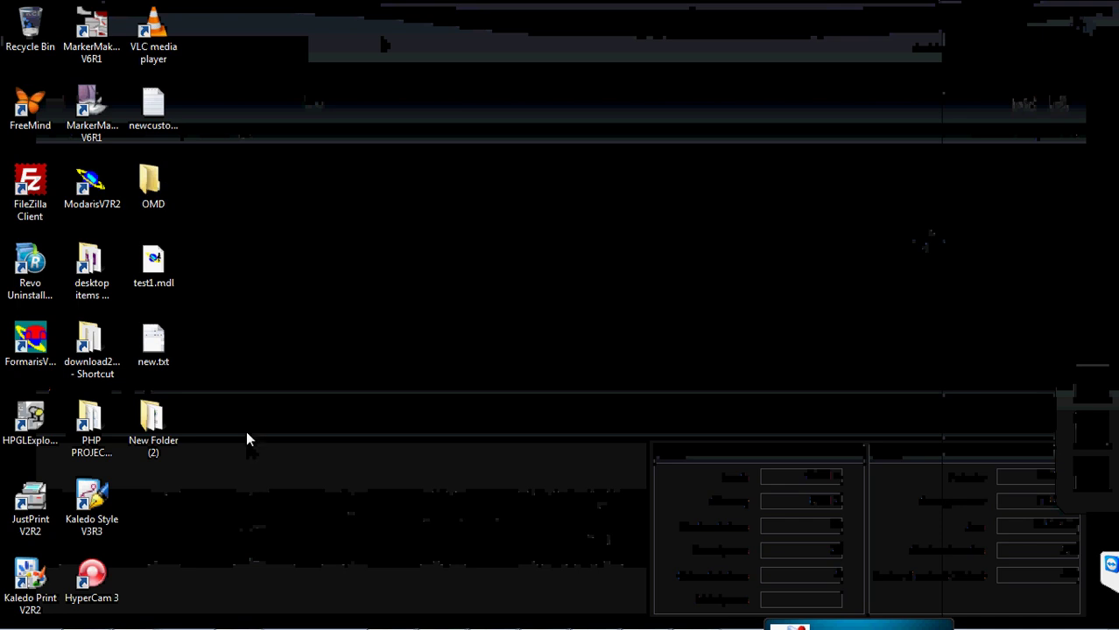
# - Open New Folder (2) and show the Open with options for ZEFK88NBRB88.xml
pyautogui.doubleClick(151, 422)
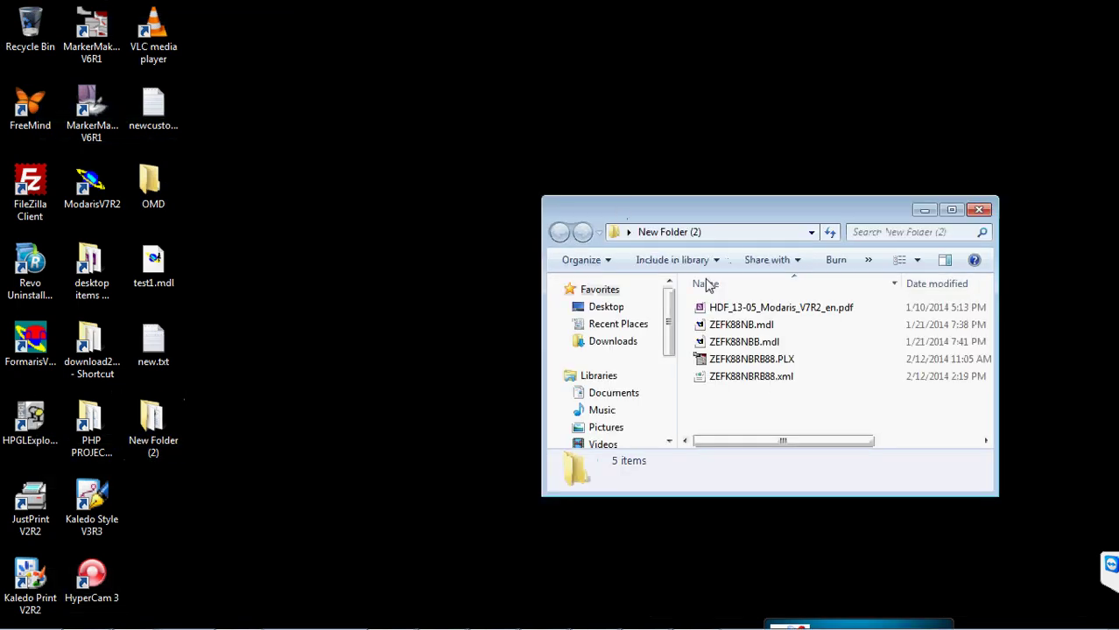
pyautogui.click(777, 382)
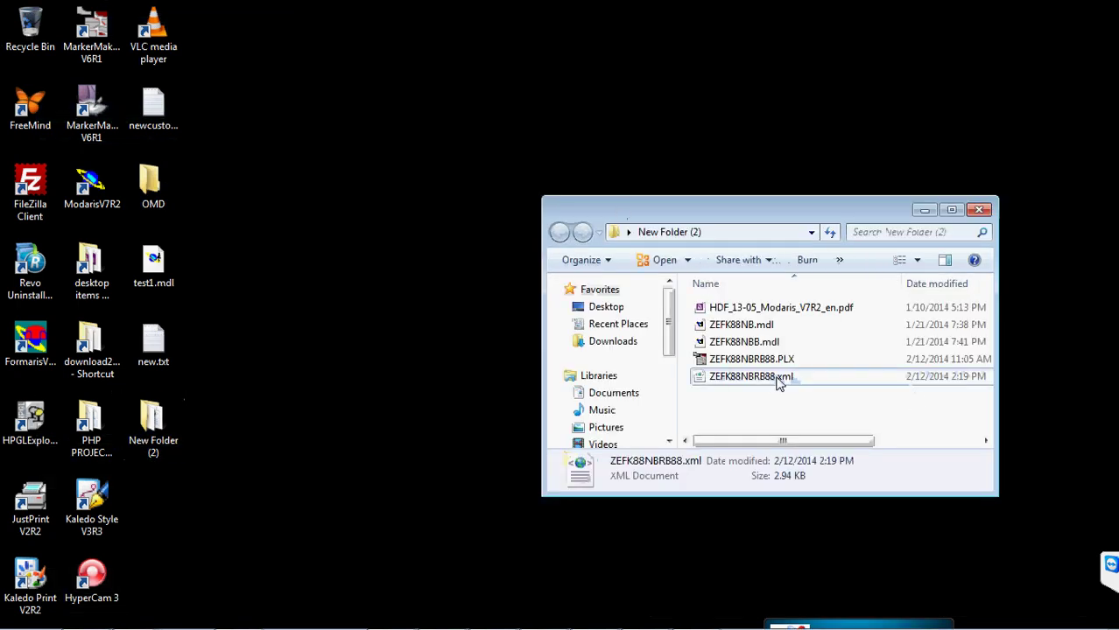
pyautogui.rightClick(778, 384)
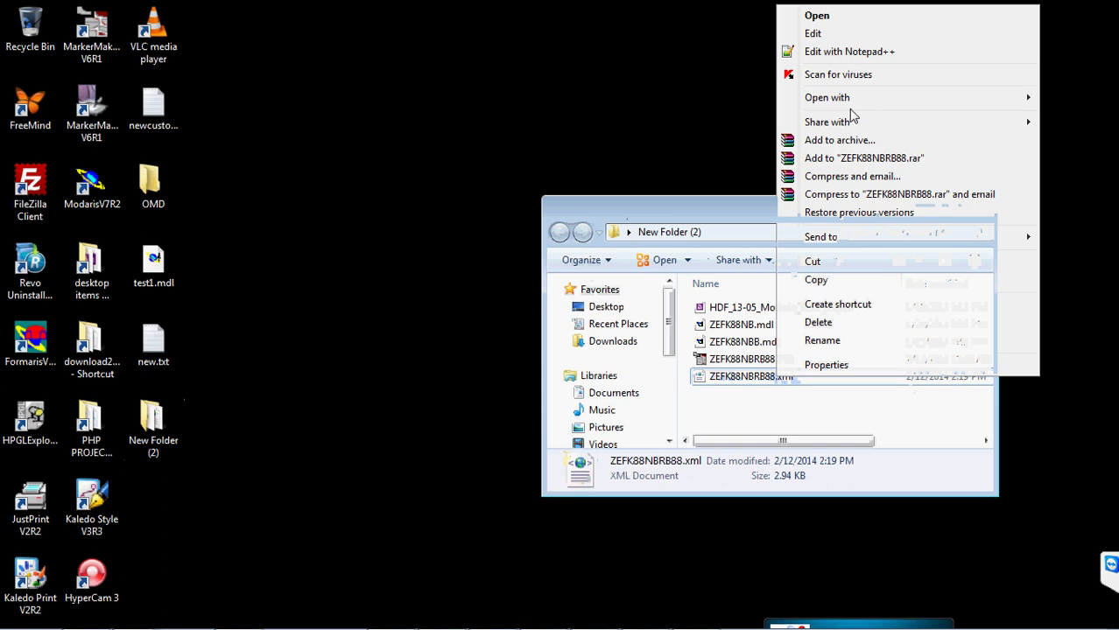
pyautogui.moveTo(851, 102)
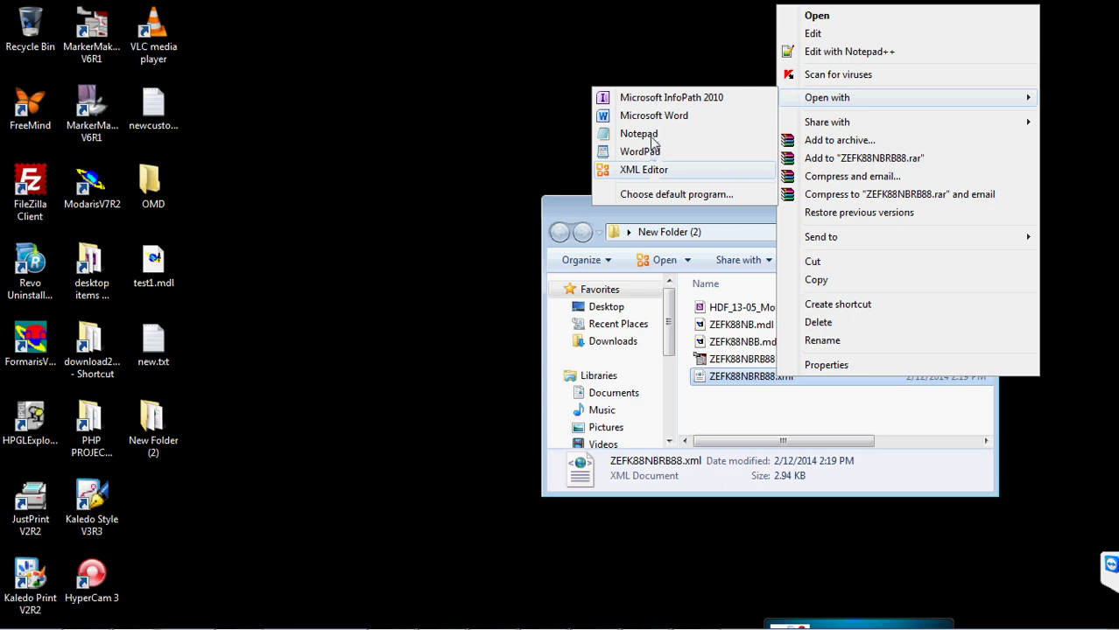
# - Open the Open with dialog for ZEFK88NBRB88.xml and expand Other Programs
pyautogui.click(650, 196)
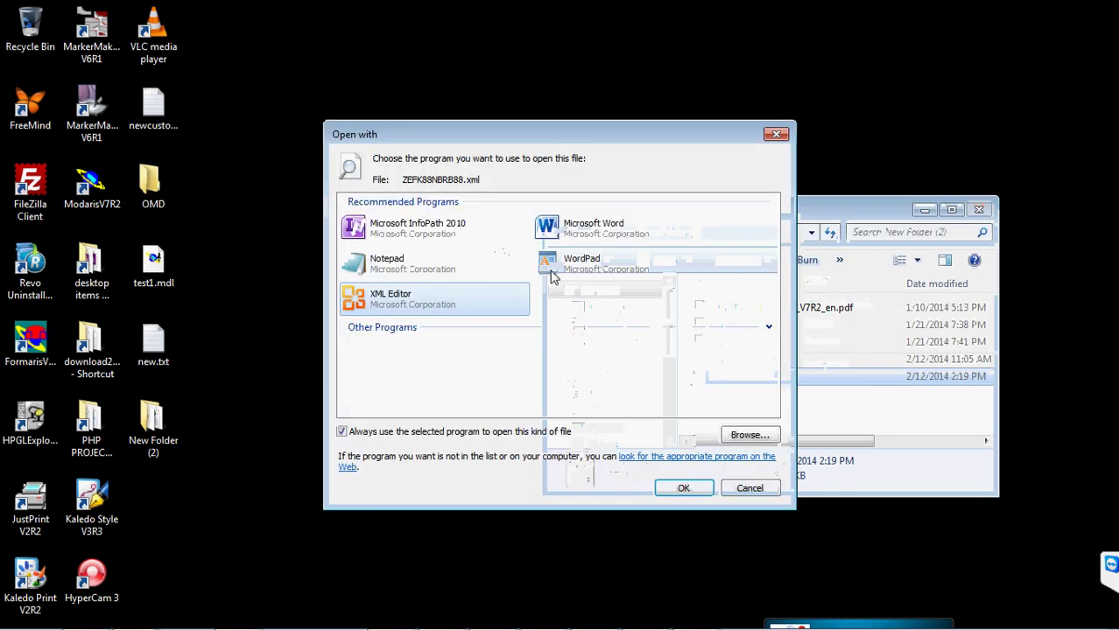
pyautogui.click(769, 327)
pyautogui.scroll(-3, 628, 359)
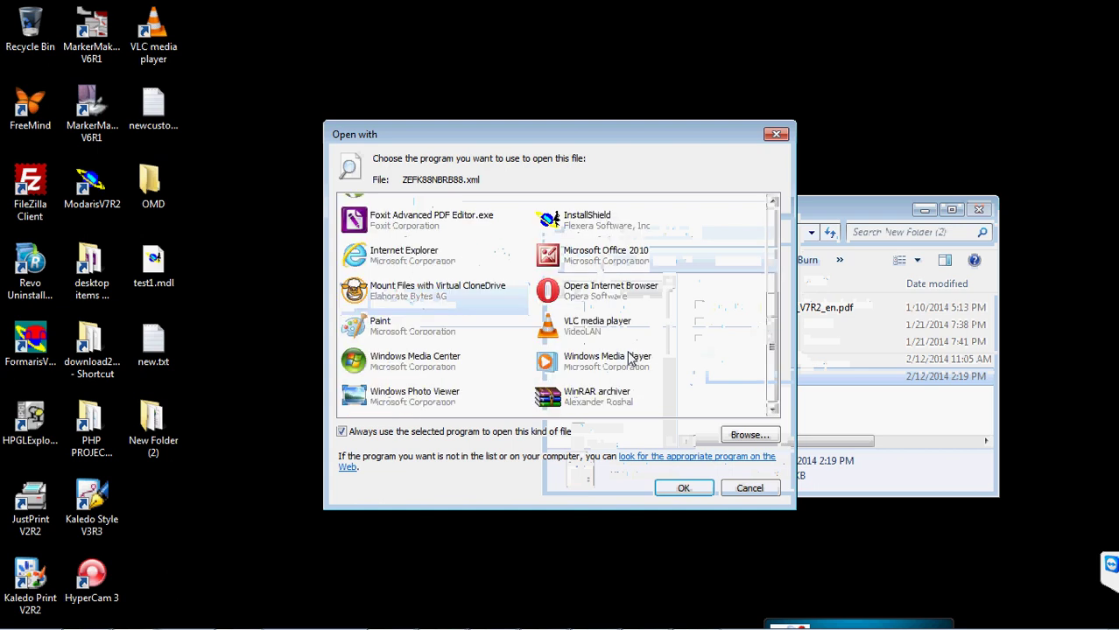
pyautogui.scroll(3, 628, 357)
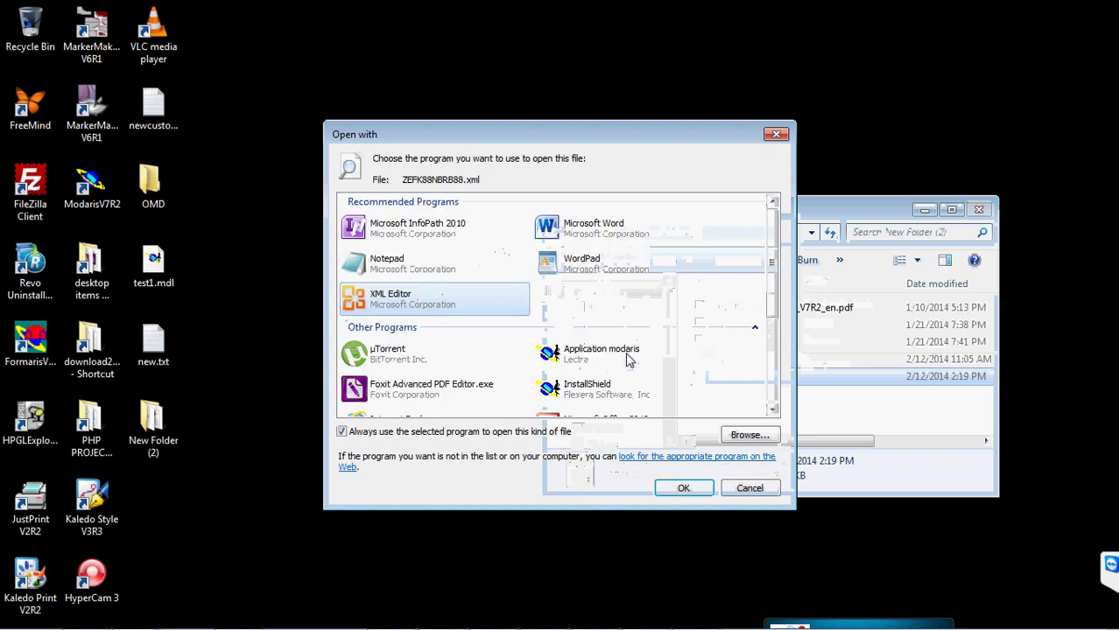
# - Launch Microsoft Excel 2010 from Start > All Programs > Microsoft Office
pyautogui.click(22, 598)
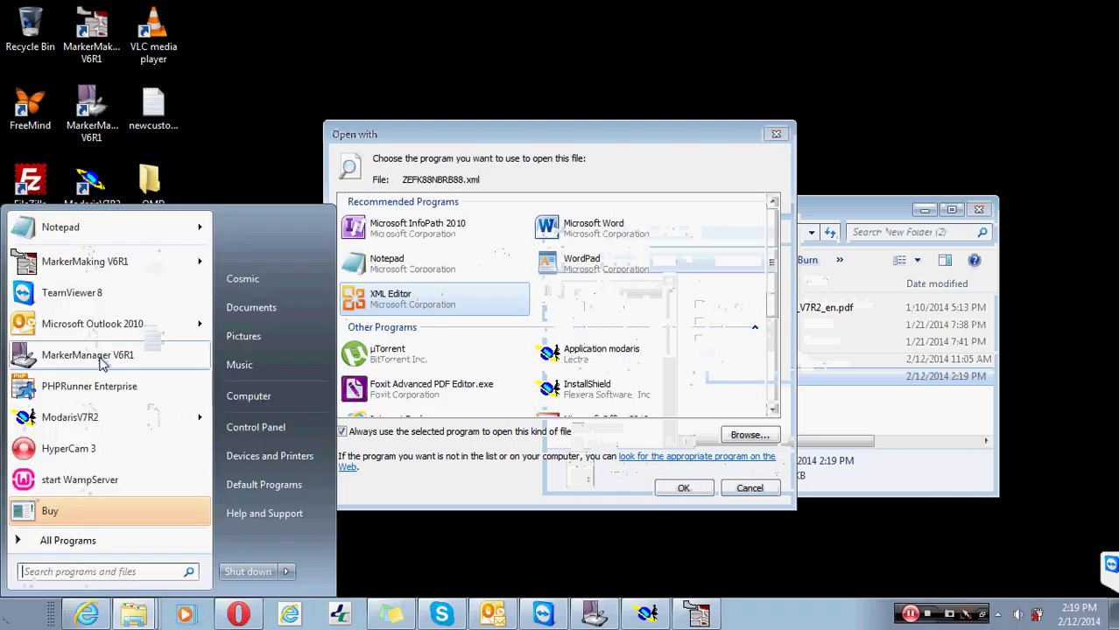
pyautogui.click(102, 543)
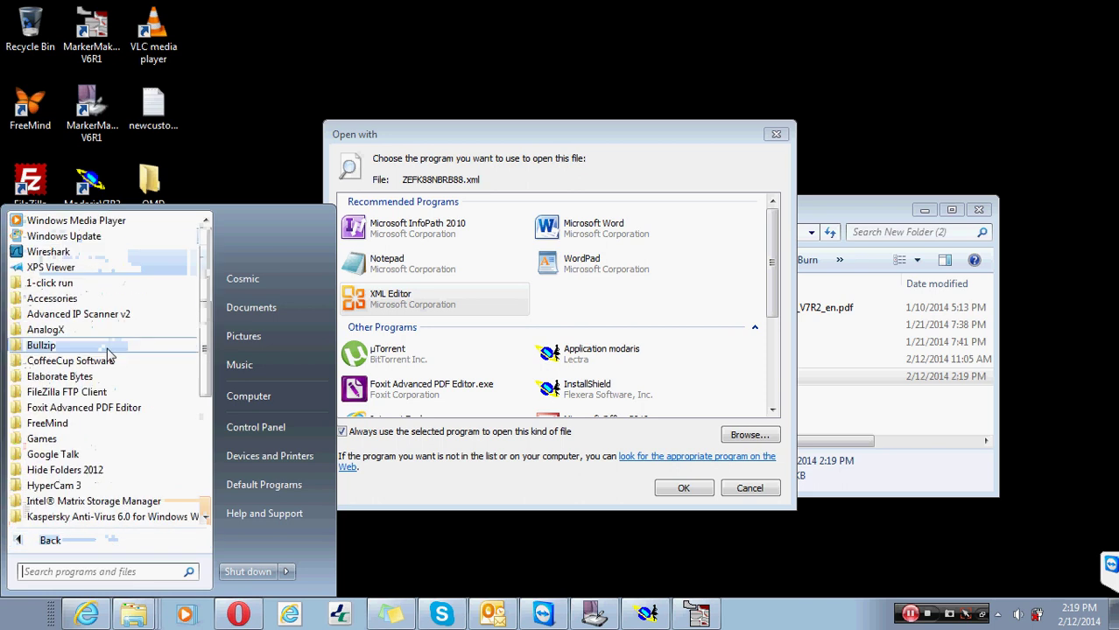
pyautogui.scroll(-5, 56, 347)
pyautogui.click(62, 330)
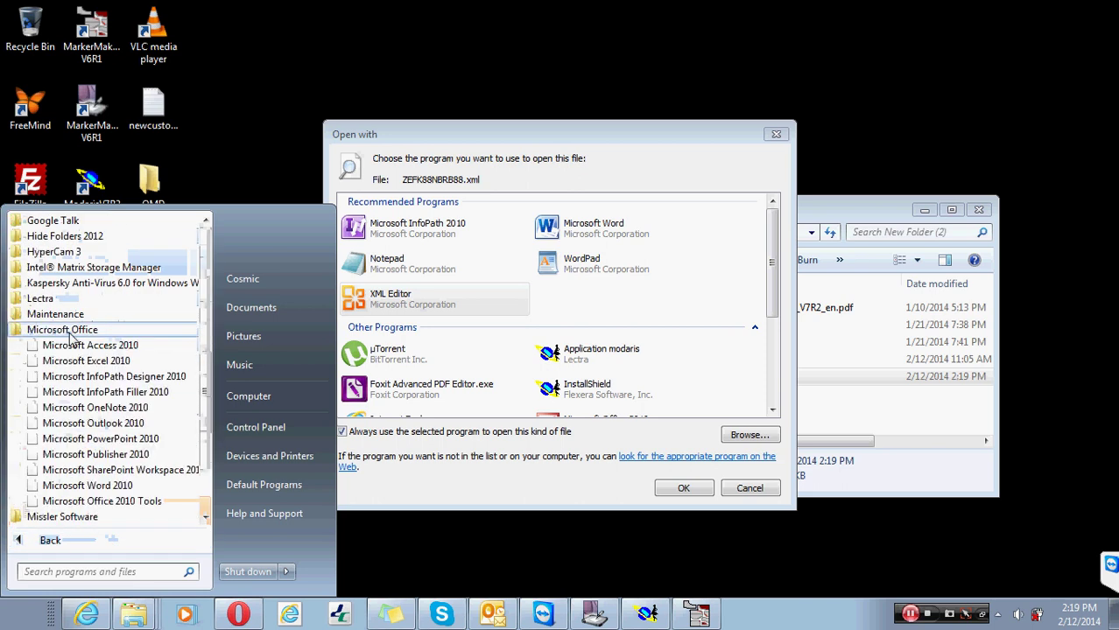
pyautogui.scroll(1, 121, 287)
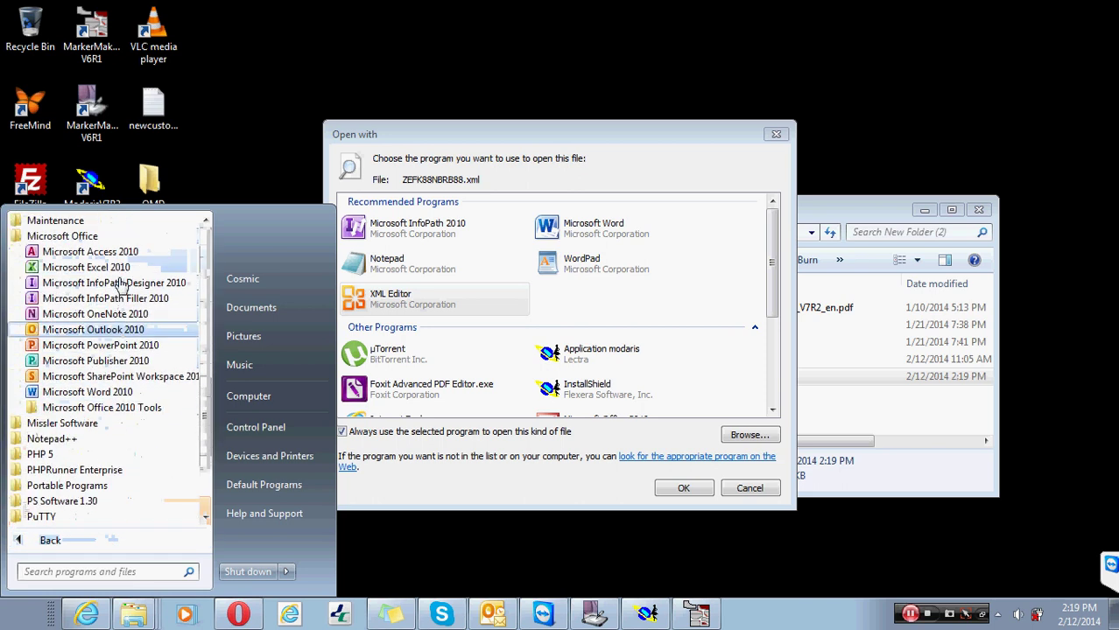
pyautogui.click(115, 271)
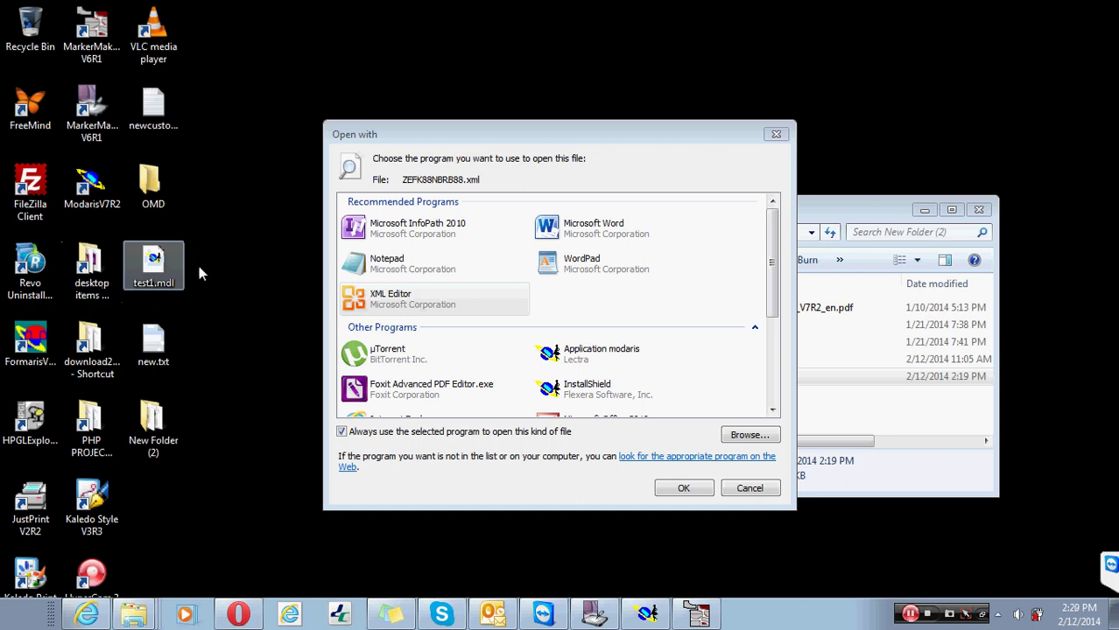
# - Dismiss the choose-program window and Excel activation notice, returning to the blank workbook
pyautogui.click(776, 136)
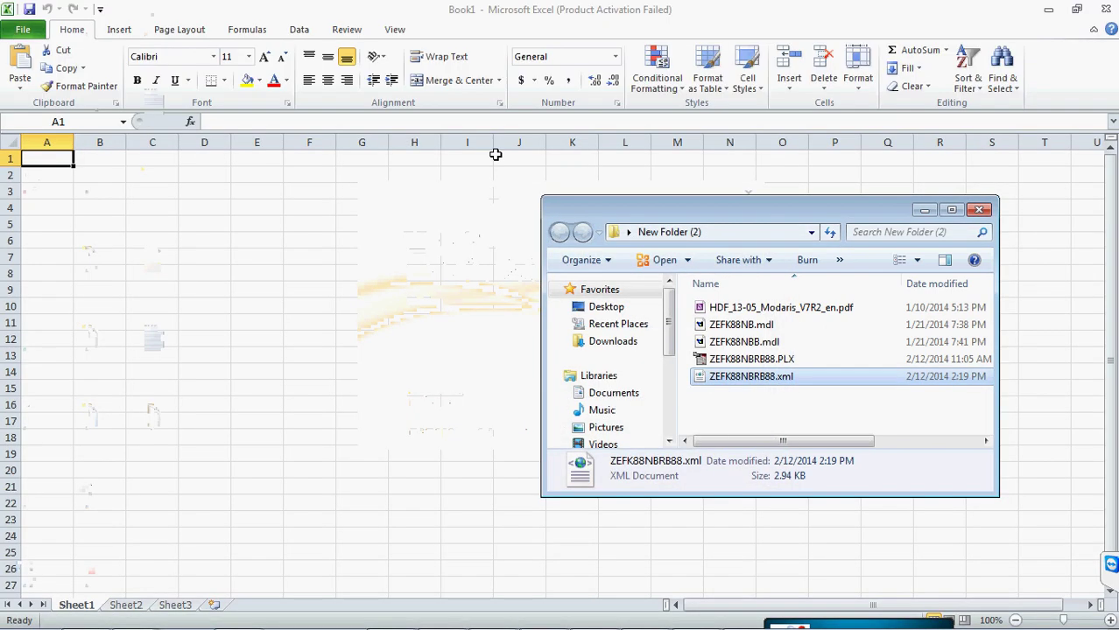
pyautogui.click(35, 37)
pyautogui.click(726, 481)
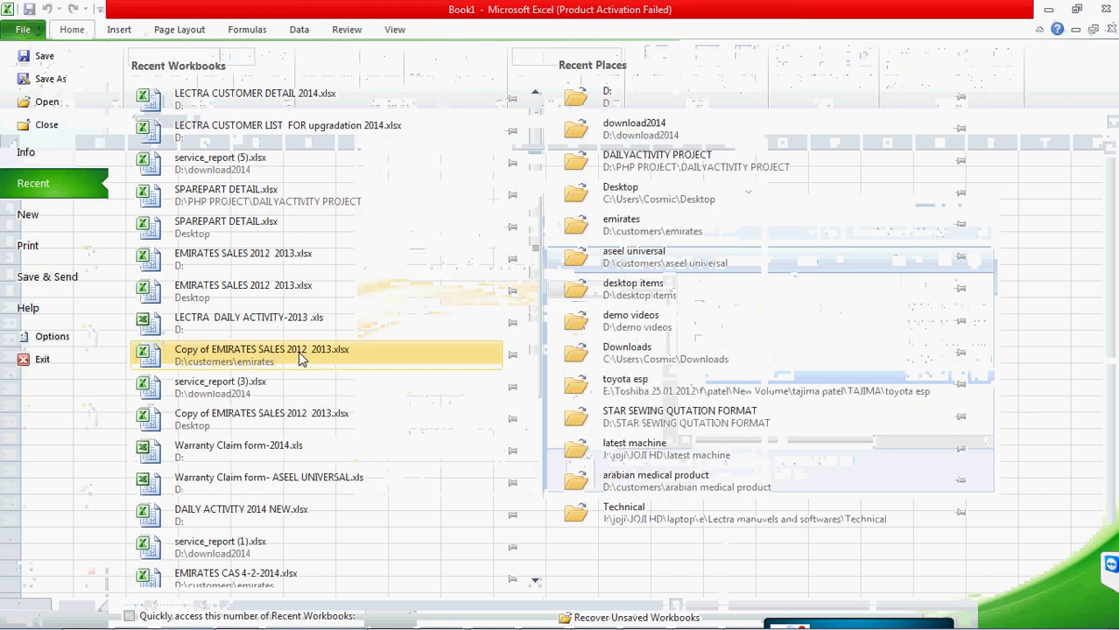
pyautogui.press('Escape')
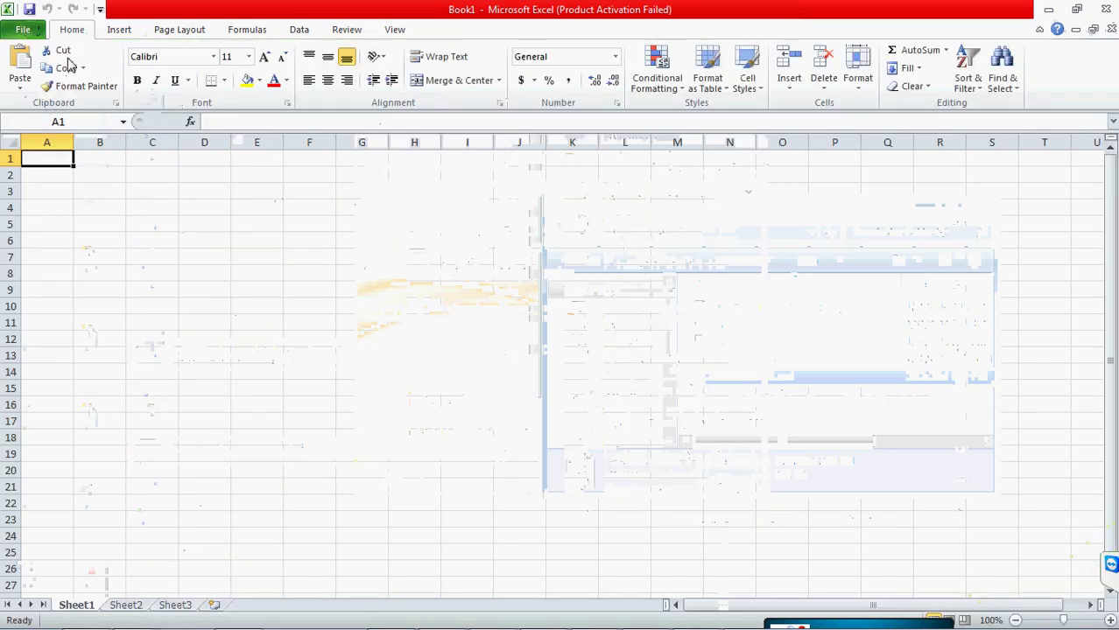
# - Open Desktop > New Folder (2) > ZEFK88NBRB88.xml in Excel as an XML table
pyautogui.hotkey('ctrl', 'o')
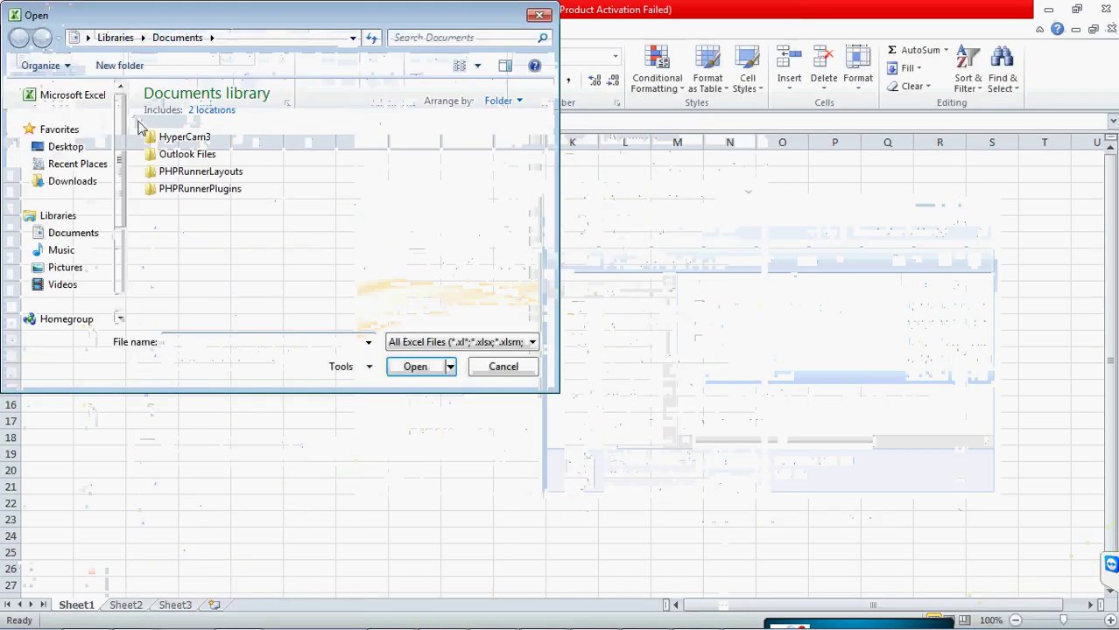
pyautogui.moveTo(117, 156)
pyautogui.mouseDown()
pyautogui.moveTo(121, 221)
pyautogui.moveTo(121, 165)
pyautogui.mouseUp()
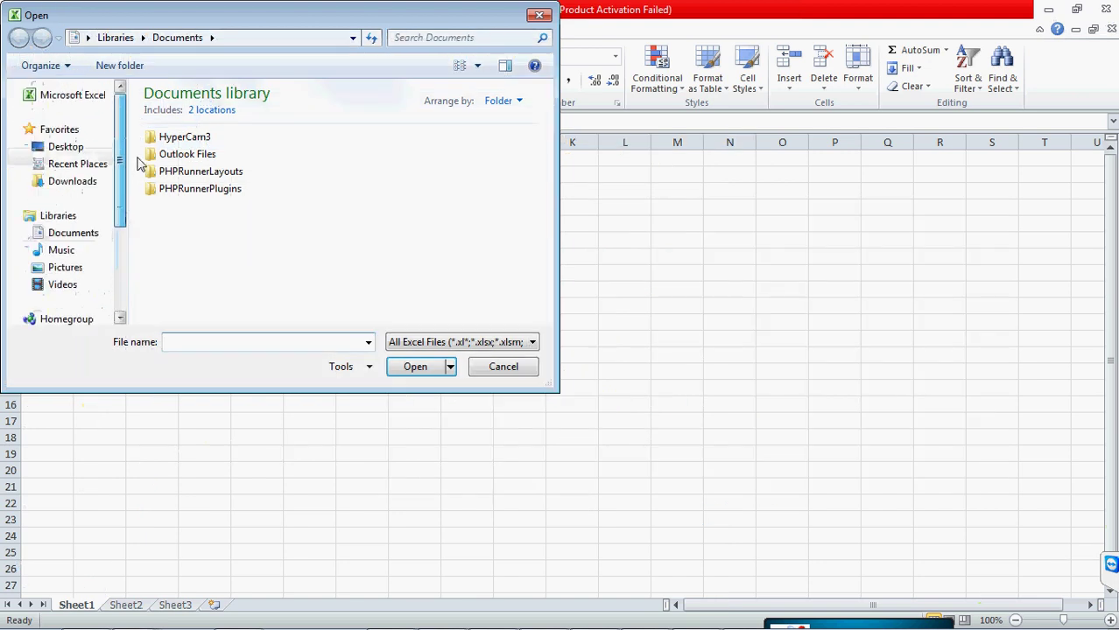
pyautogui.click(77, 147)
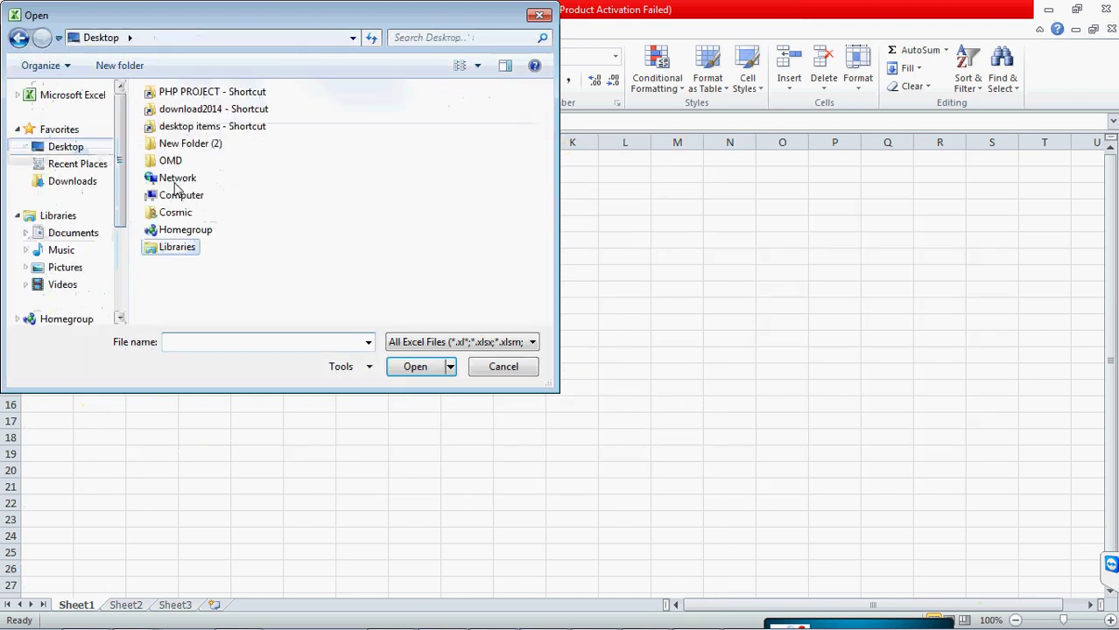
pyautogui.click(188, 144)
pyautogui.press('Return')
pyautogui.click(201, 112)
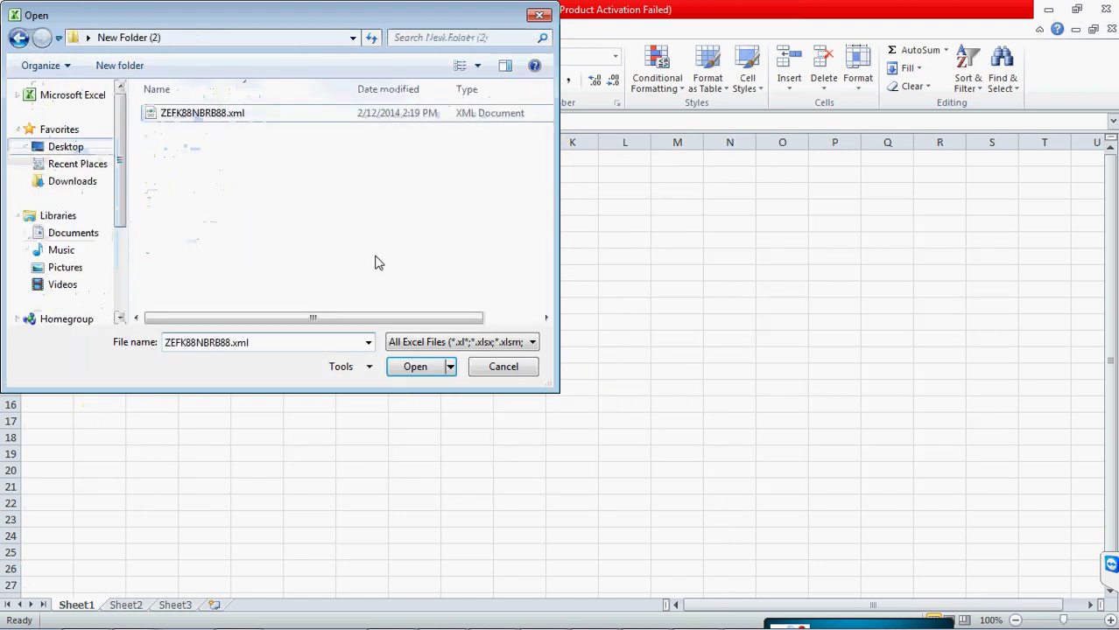
pyautogui.click(422, 367)
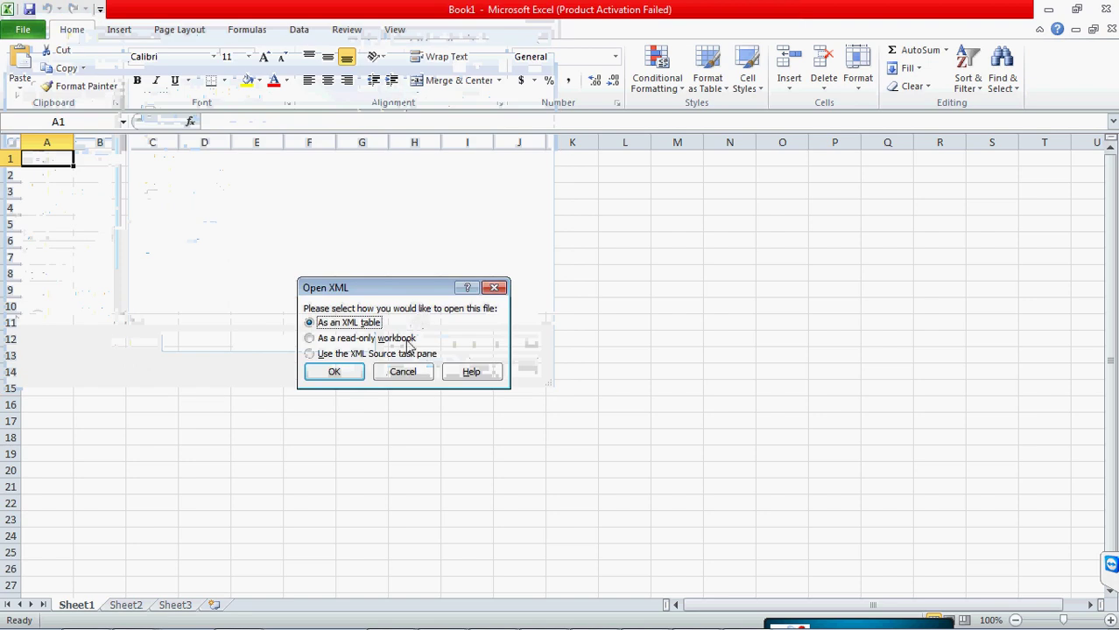
pyautogui.moveTo(391, 298); pyautogui.dragTo(514, 244)
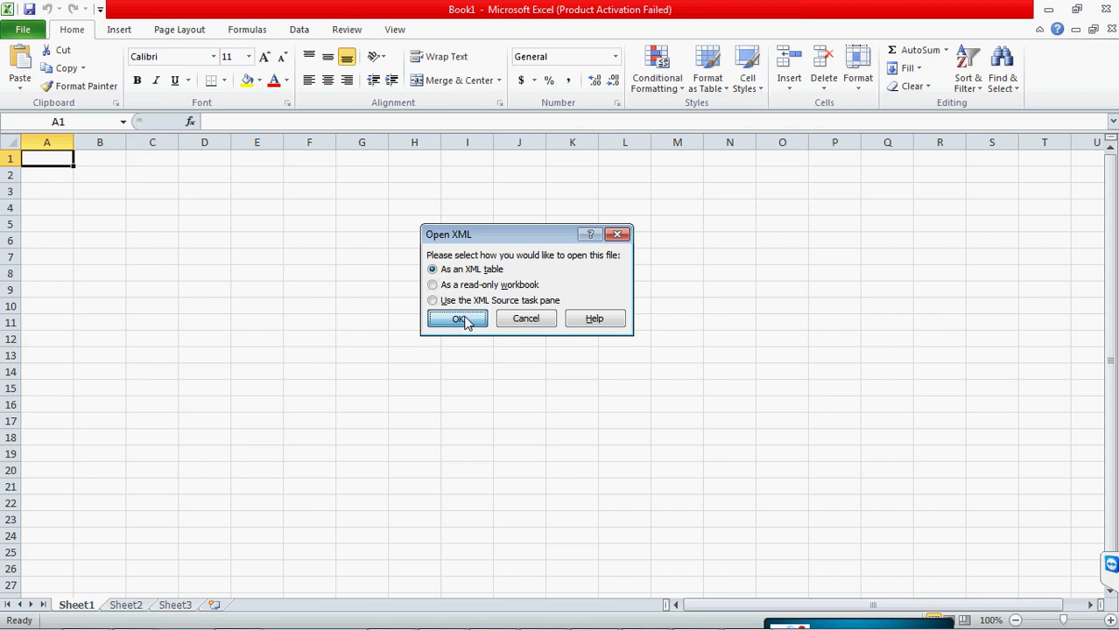
pyautogui.click(466, 321)
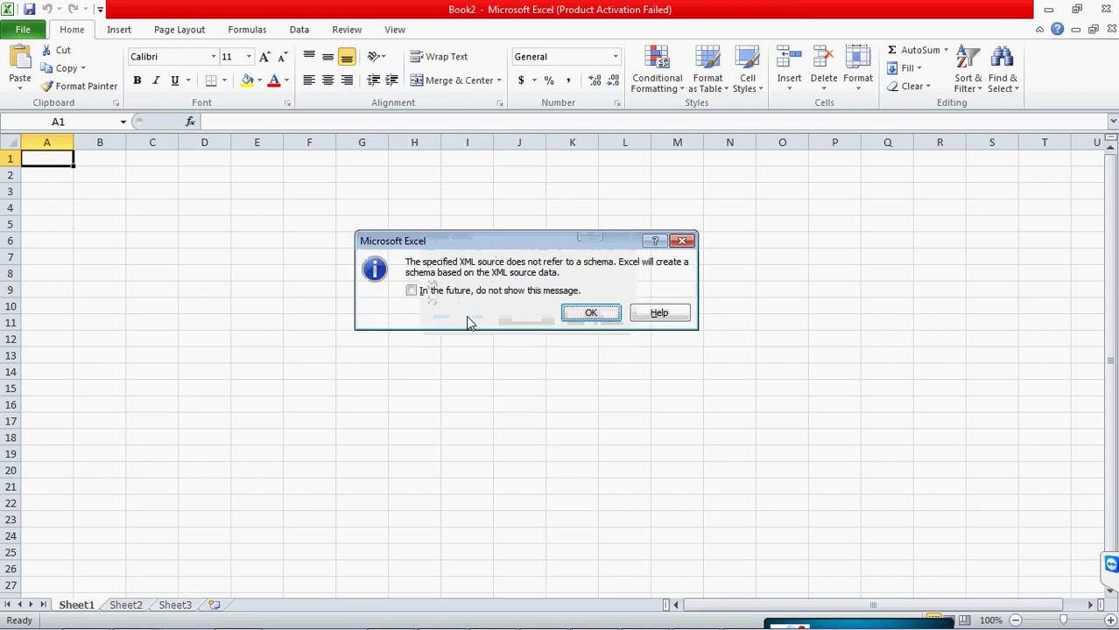
# - Accept the auto-generated schema and check the Name column filter without changing it
pyautogui.click(568, 317)
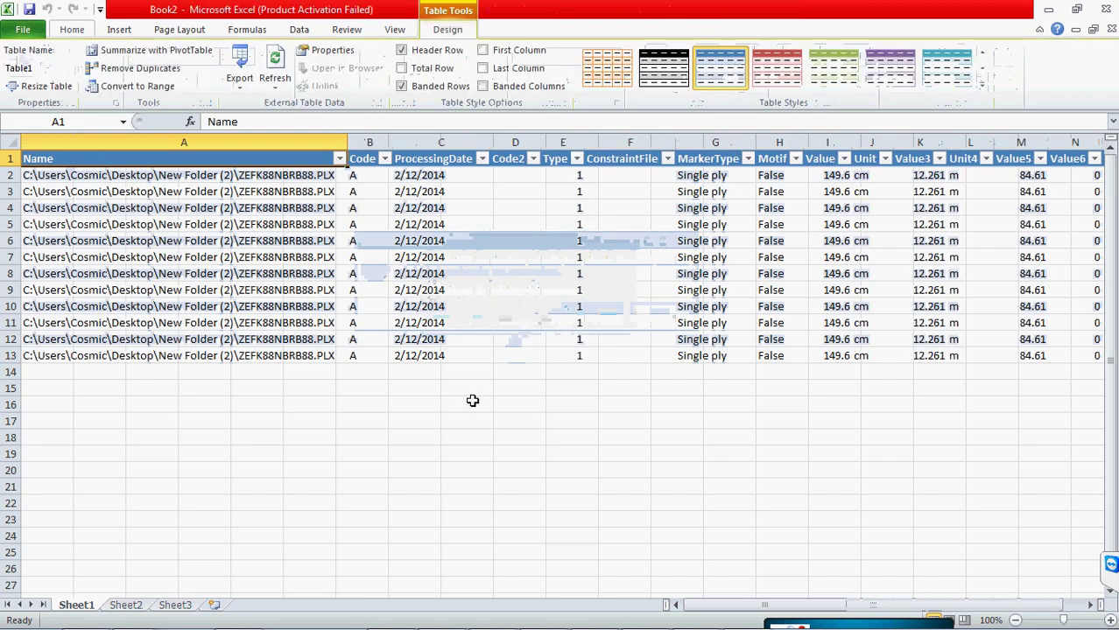
pyautogui.click(339, 160)
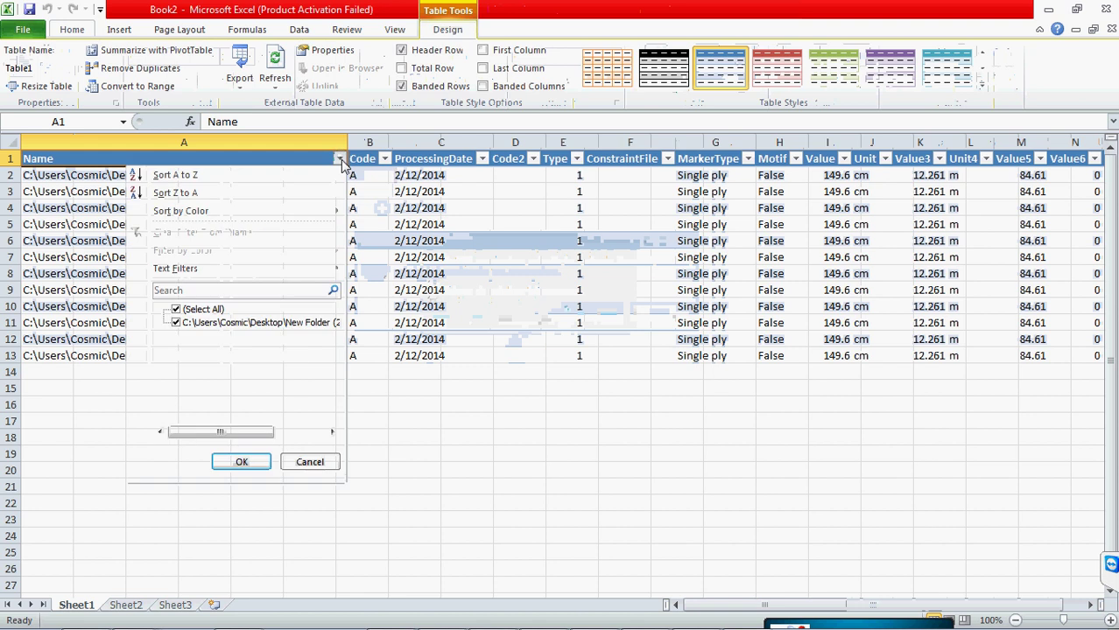
pyautogui.click(484, 516)
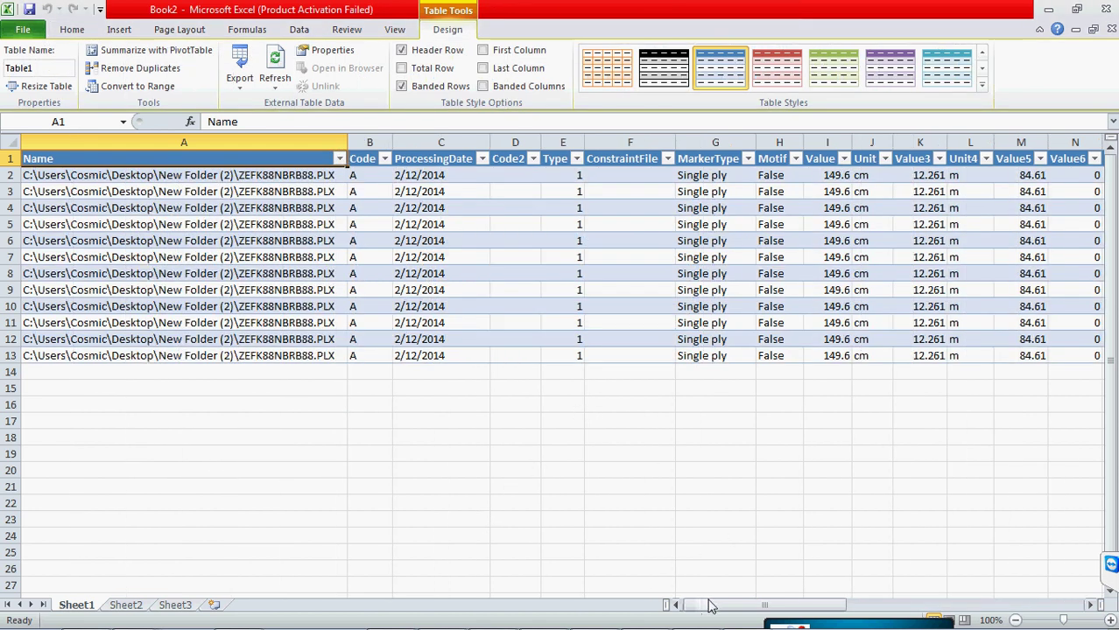
pyautogui.moveTo(709, 605)
pyautogui.mouseDown()
pyautogui.moveTo(980, 613)
pyautogui.moveTo(711, 606)
pyautogui.mouseUp()
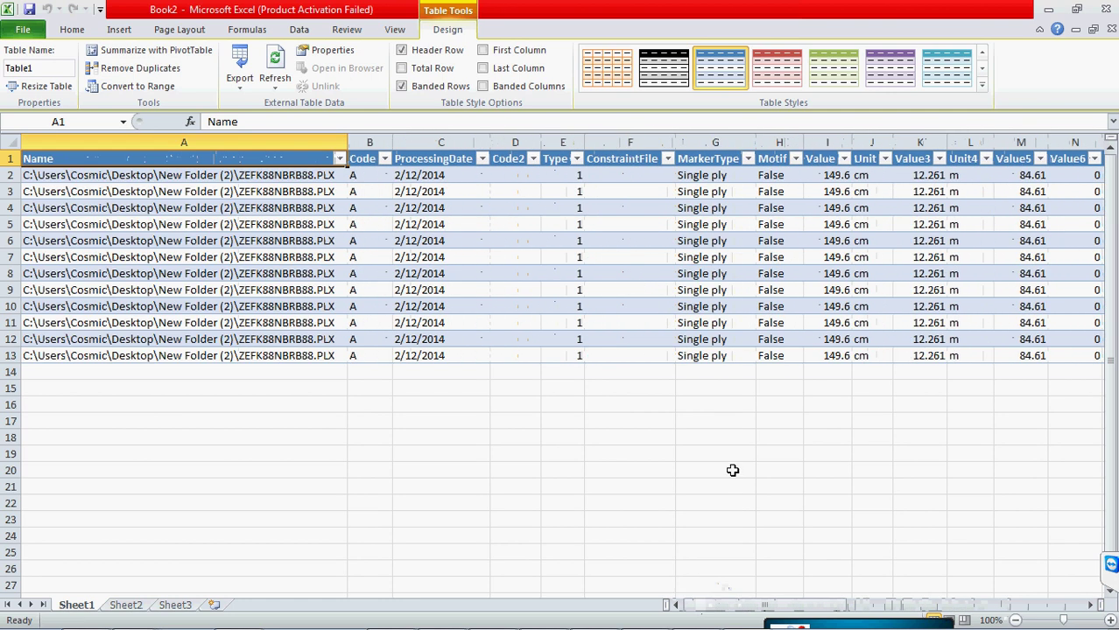
pyautogui.click(696, 468)
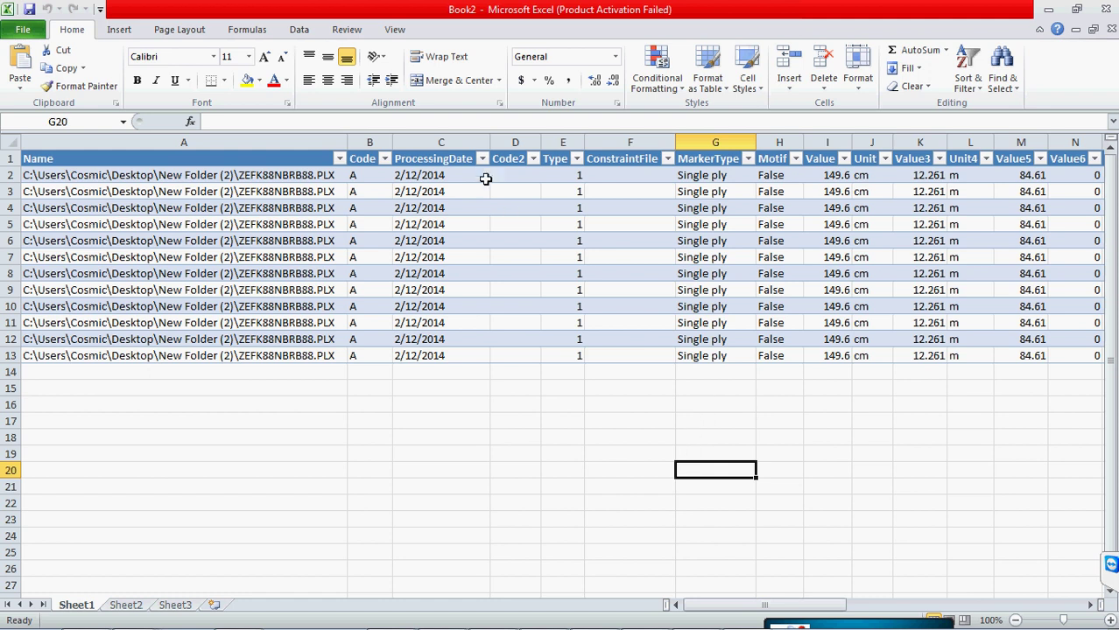
# - Check the ProcessingDate filter, then scroll right to columns AA–AR
pyautogui.click(458, 146)
pyautogui.click(481, 158)
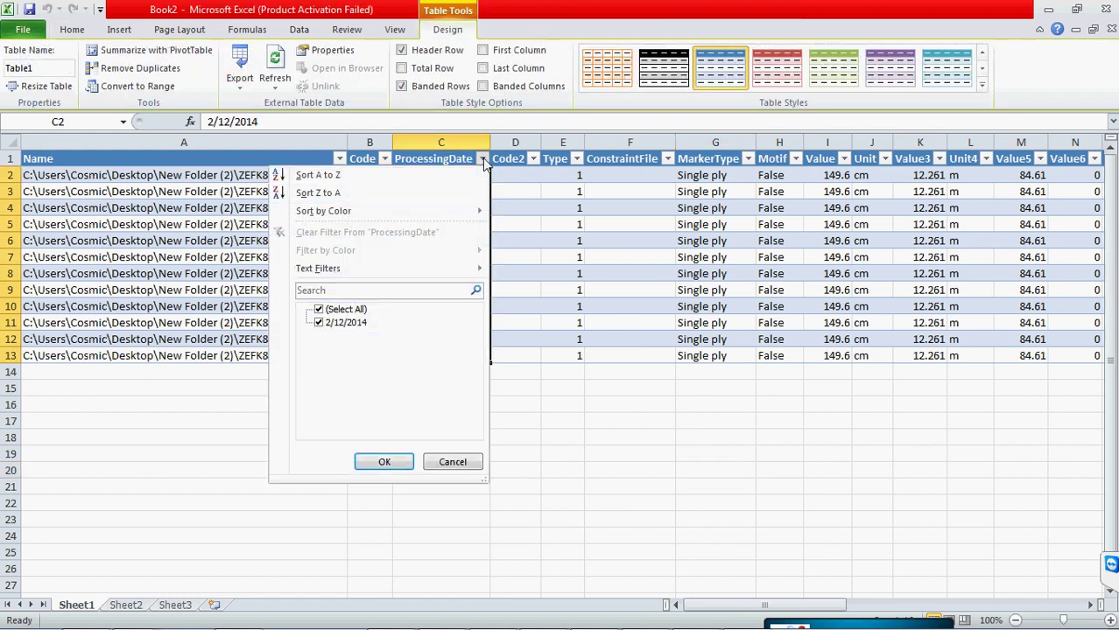
pyautogui.click(573, 394)
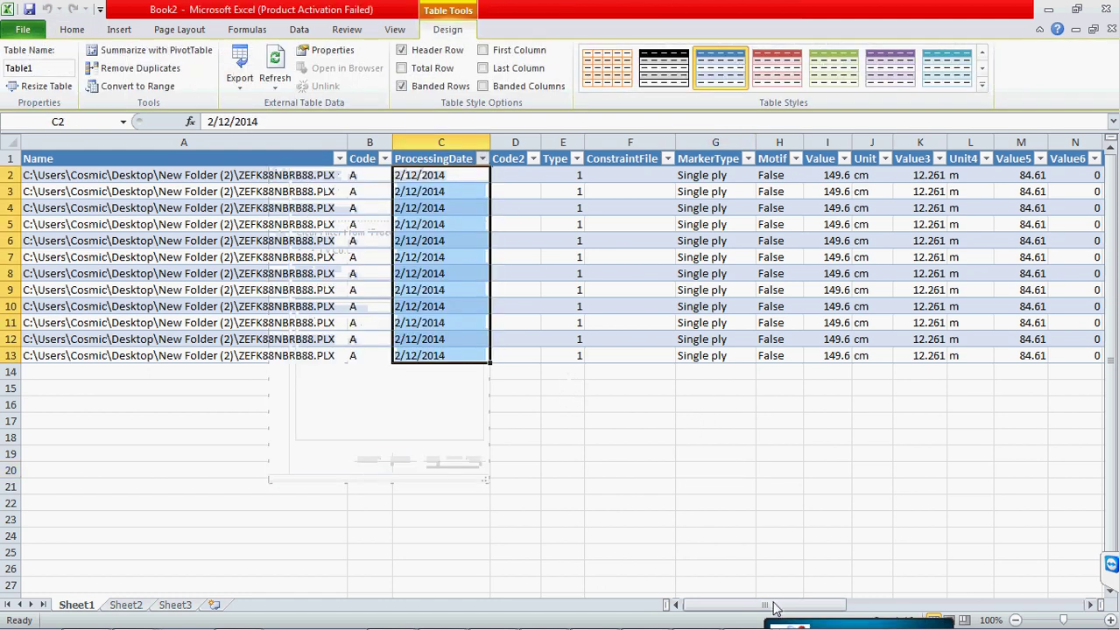
pyautogui.moveTo(773, 605); pyautogui.dragTo(943, 611)
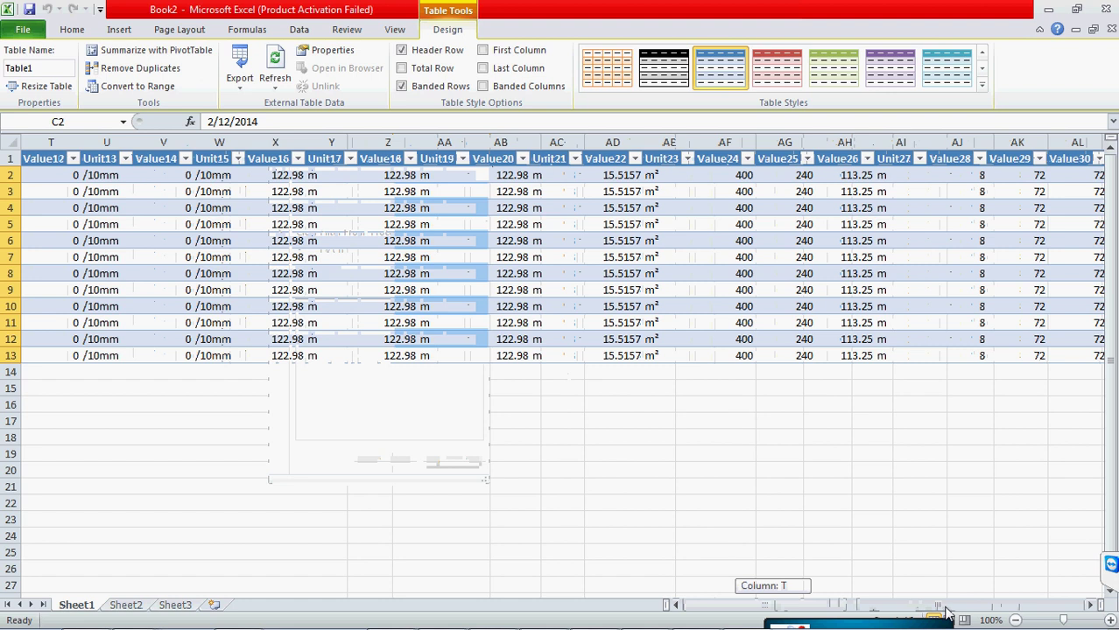
pyautogui.moveTo(945, 613); pyautogui.dragTo(1024, 611)
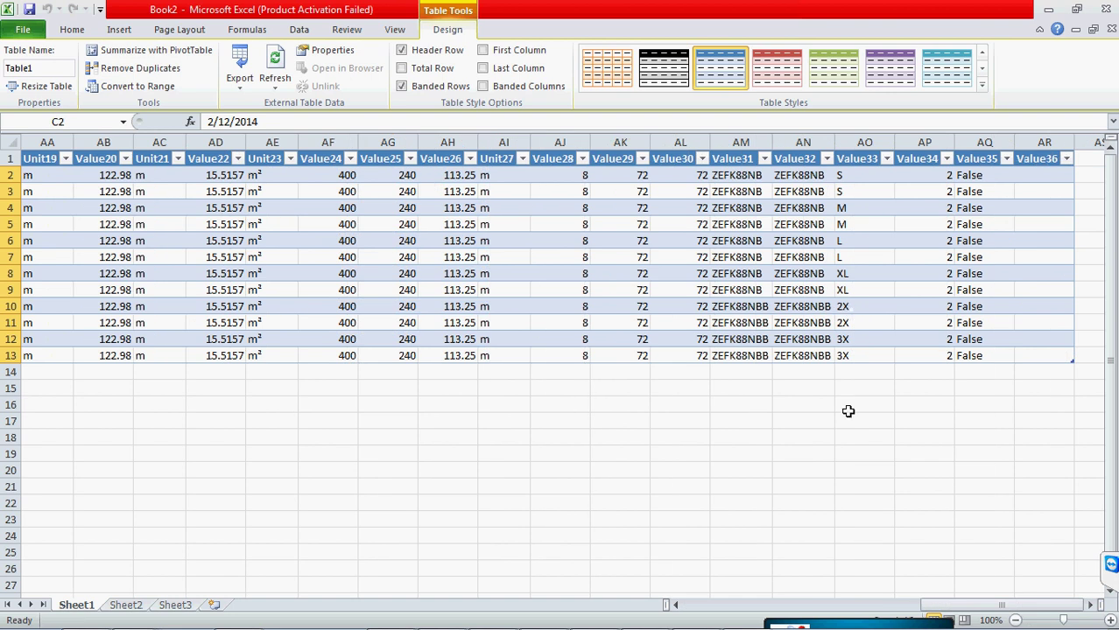
pyautogui.click(832, 455)
pyautogui.click(752, 451)
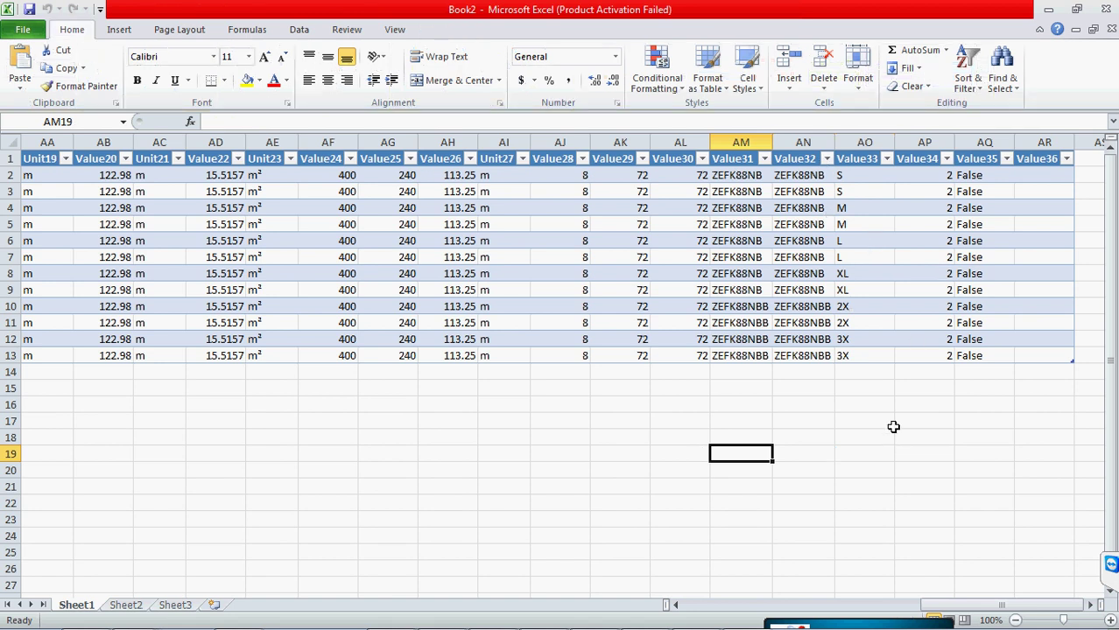
# - Check size values S through 3X in column AO, then close Book2 without saving
pyautogui.click(856, 190)
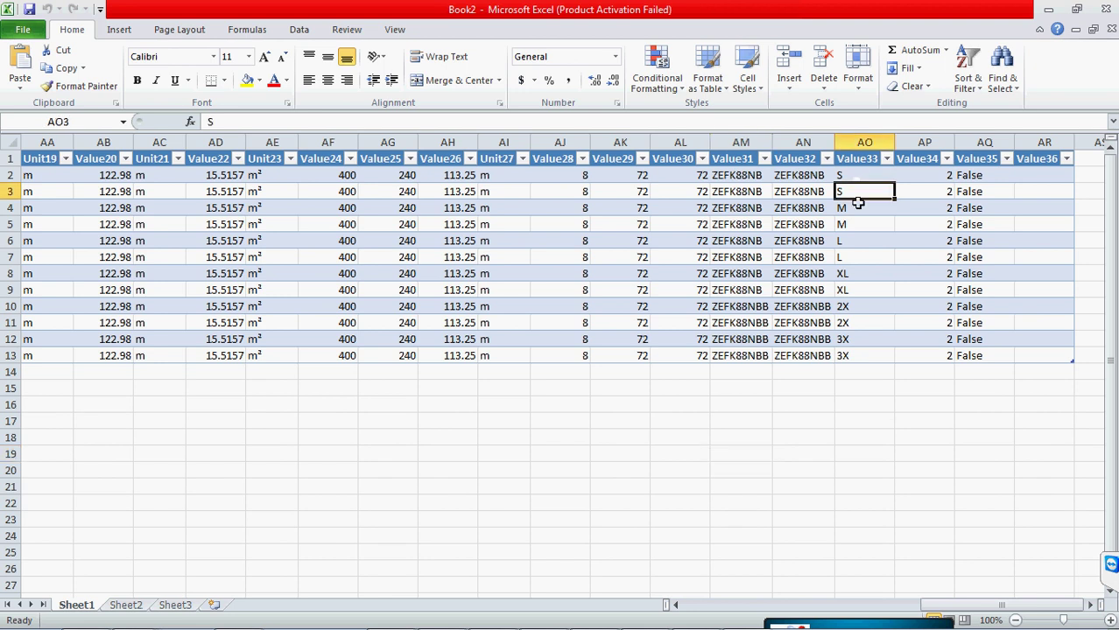
pyautogui.click(861, 224)
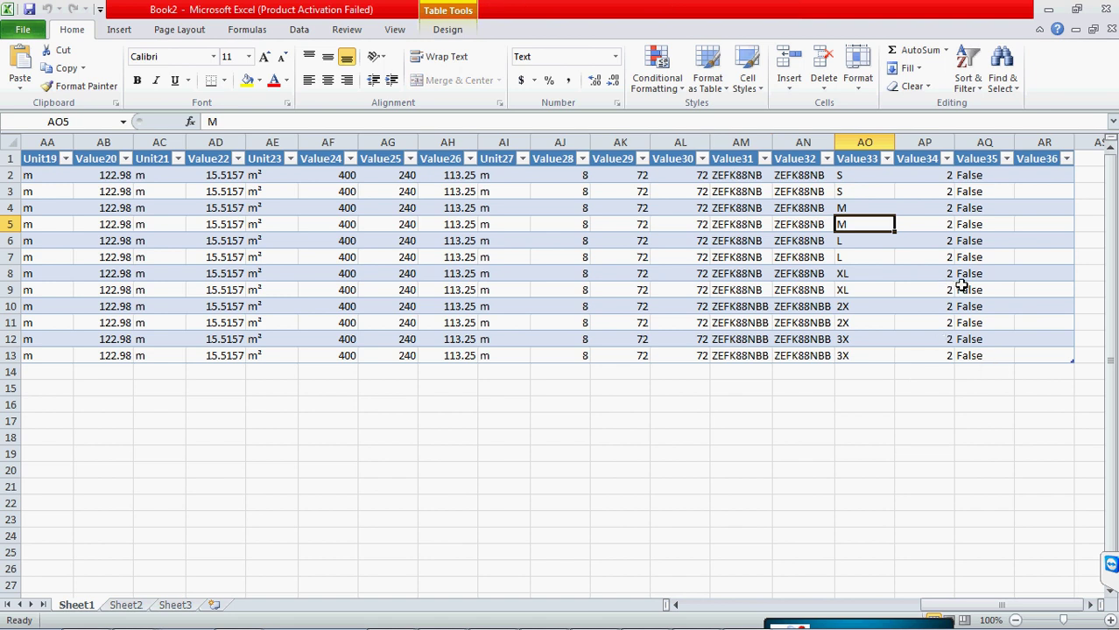
pyautogui.click(872, 306)
pyautogui.click(872, 322)
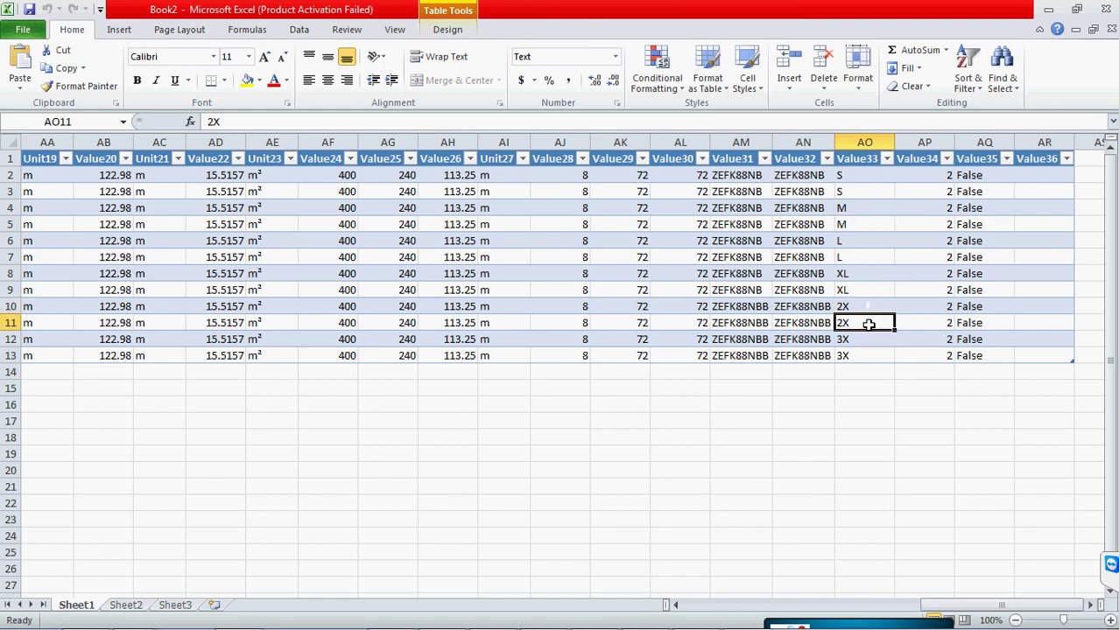
pyautogui.click(872, 341)
pyautogui.click(877, 353)
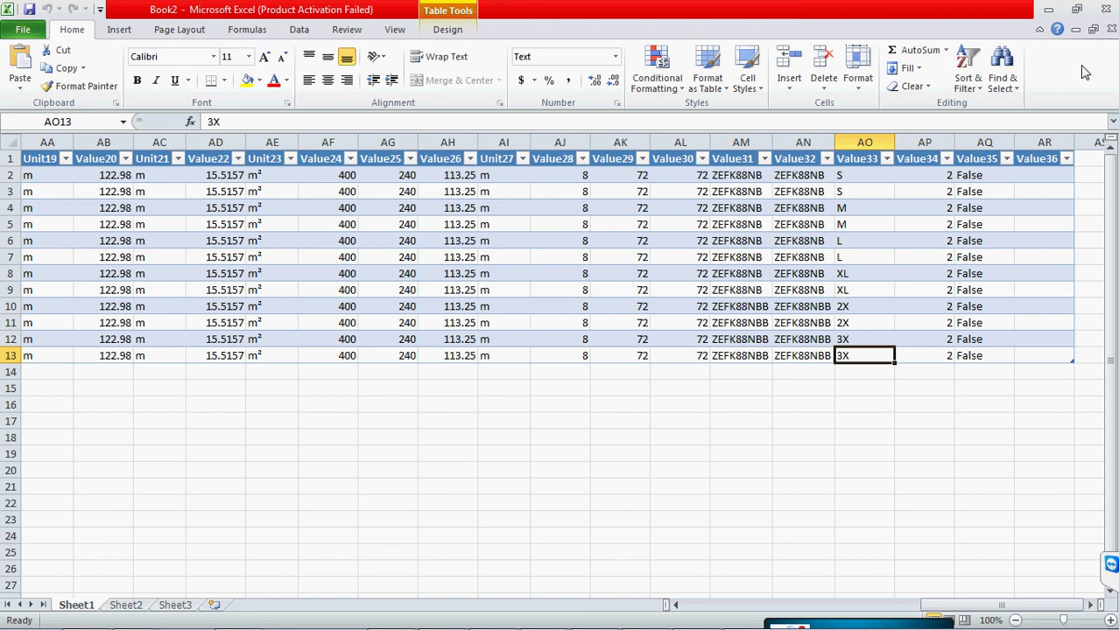
pyautogui.click(1104, 9)
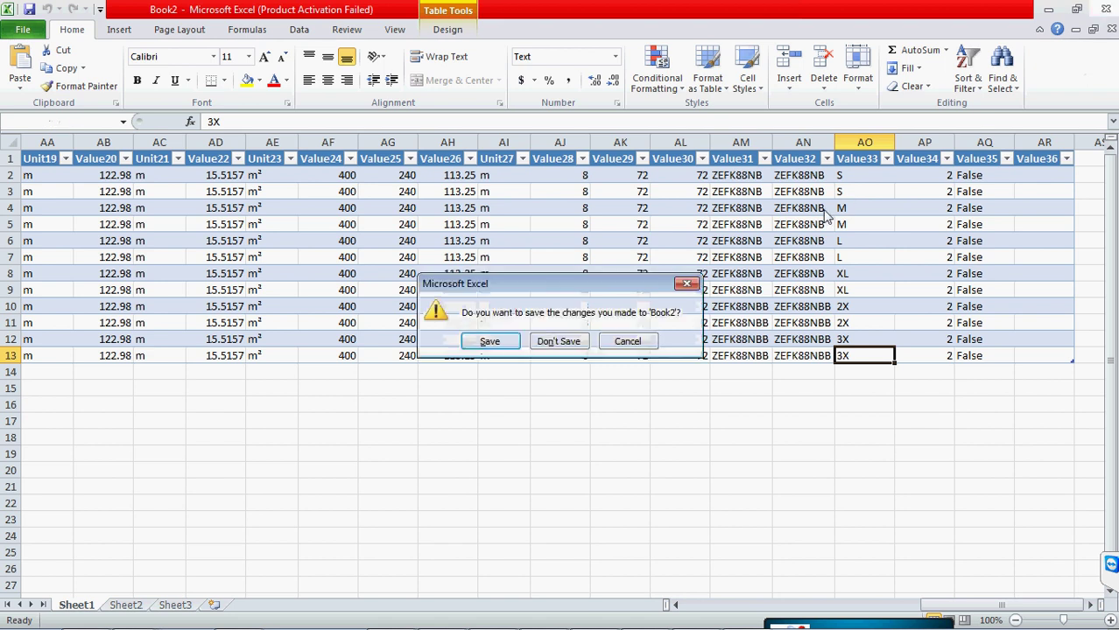
pyautogui.click(558, 342)
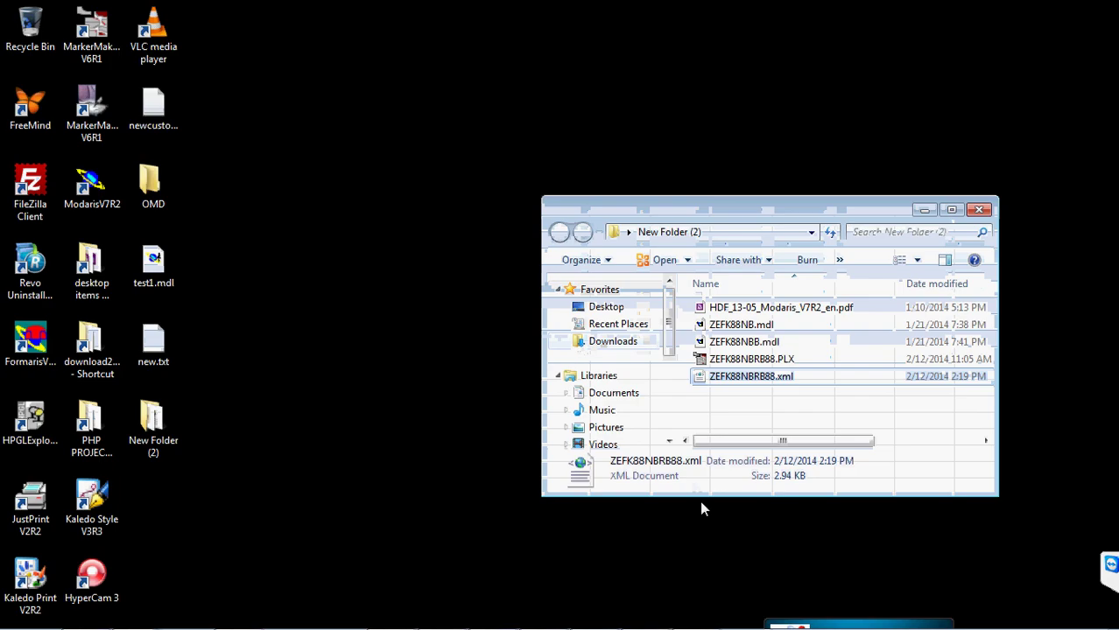
# - Close the New Folder (2) window and review the Marker report settings without changes
pyautogui.click(971, 210)
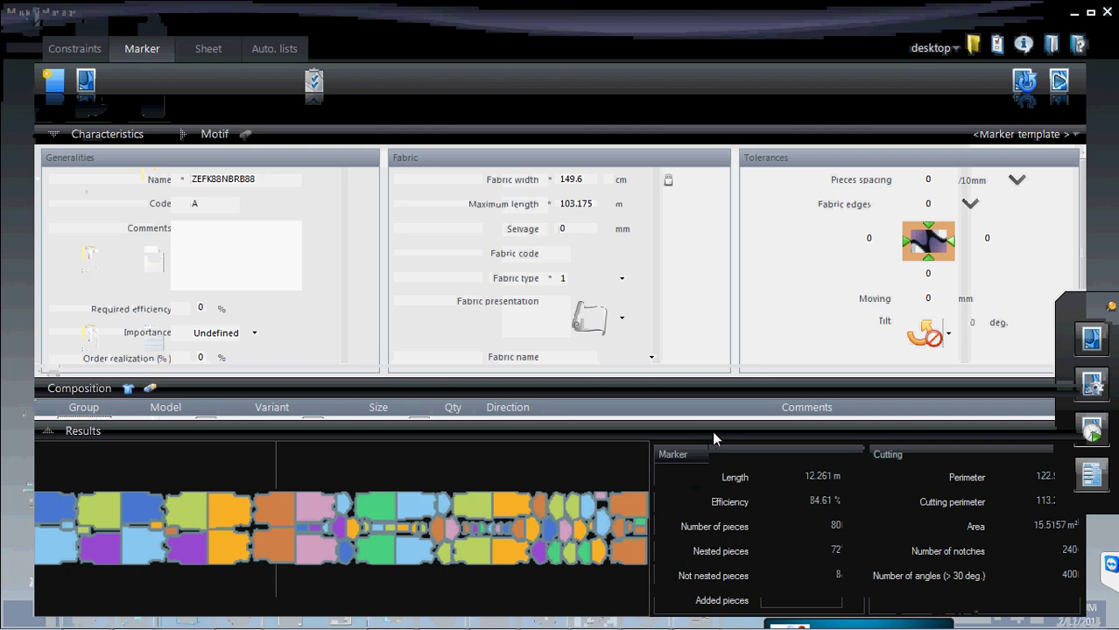
pyautogui.click(995, 45)
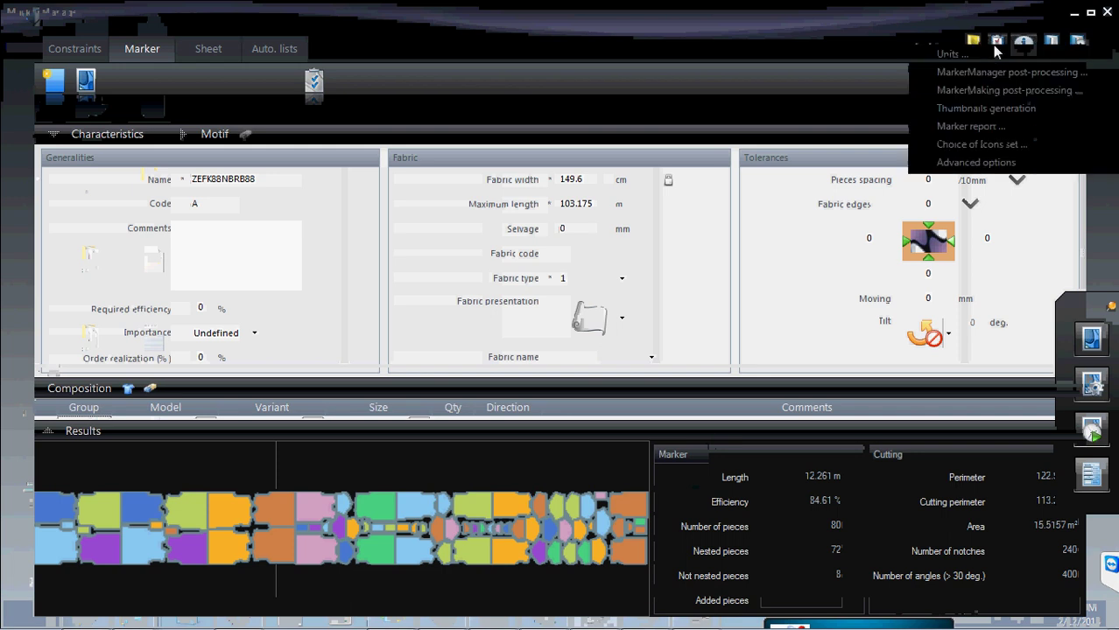
pyautogui.click(964, 129)
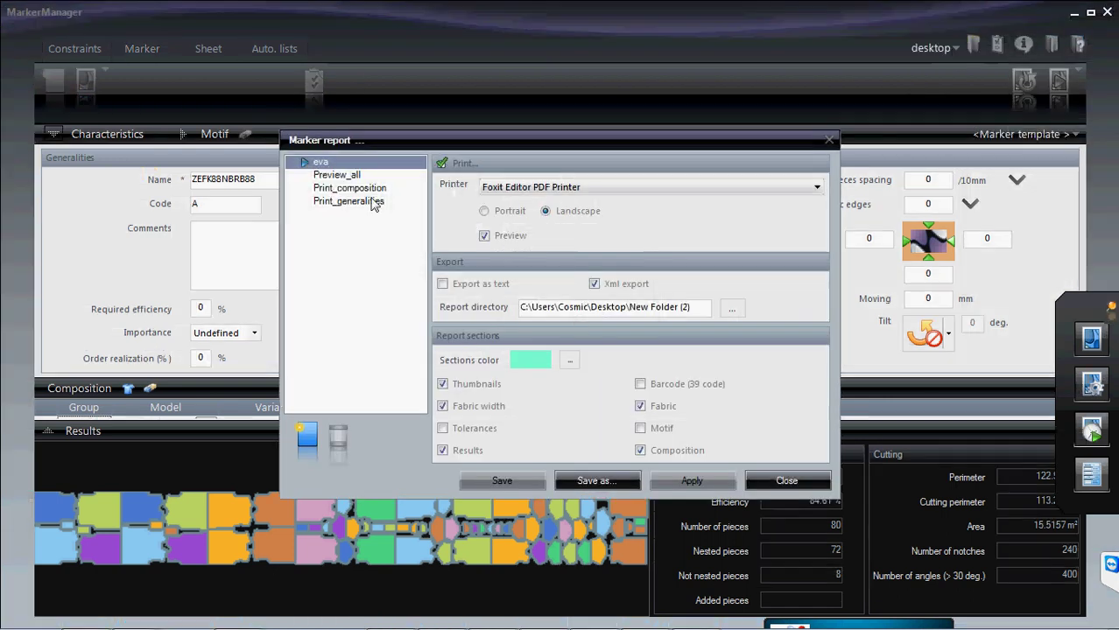
pyautogui.click(792, 481)
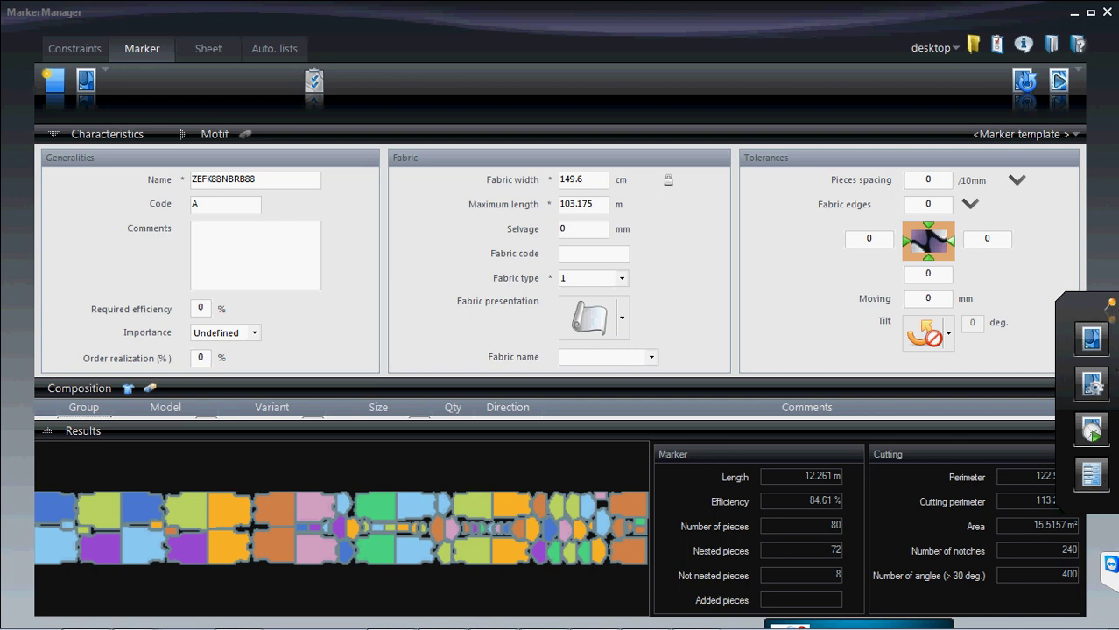
# - Drag the floating right-side icon panel upward off the Cutting results fields
pyautogui.moveTo(1071, 317); pyautogui.dragTo(1072, 212)
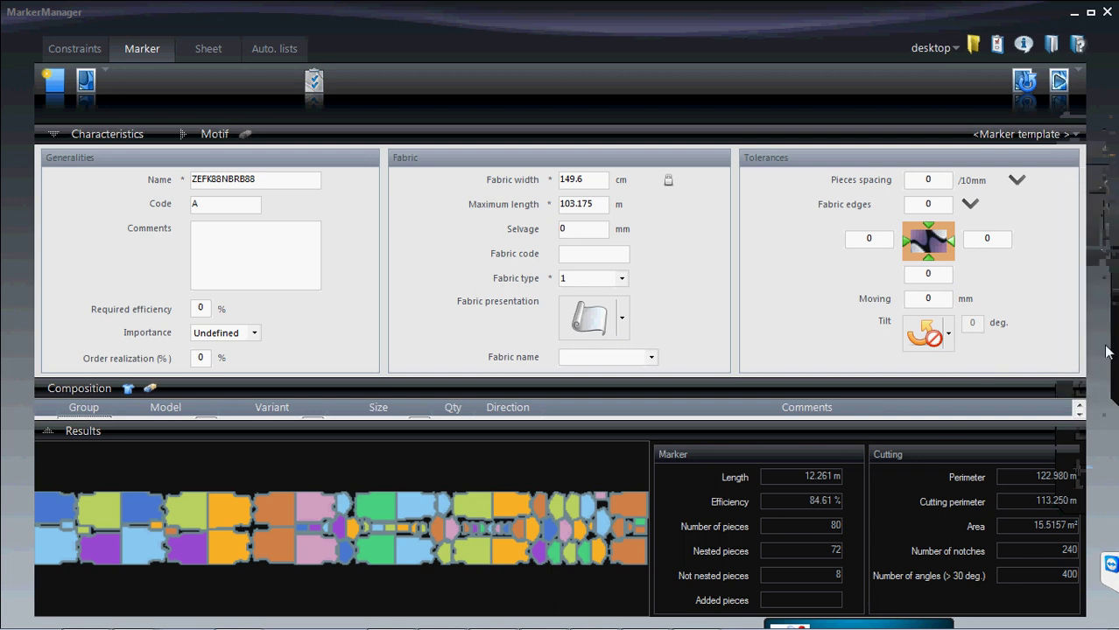
pyautogui.moveTo(1111, 350)
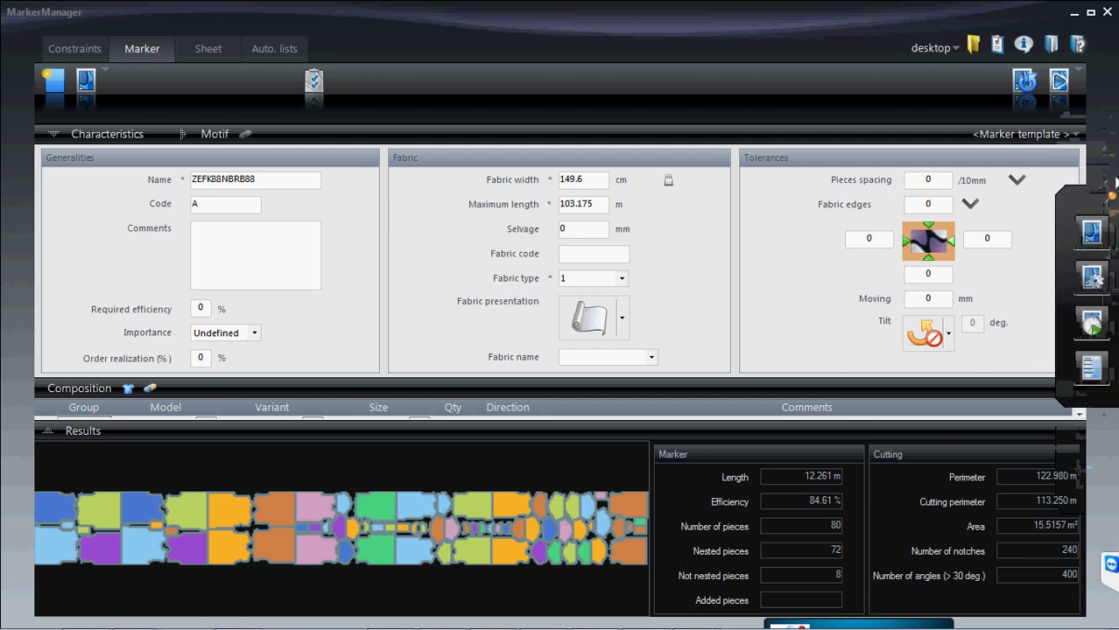
pyautogui.moveTo(1066, 275); pyautogui.dragTo(1068, 236)
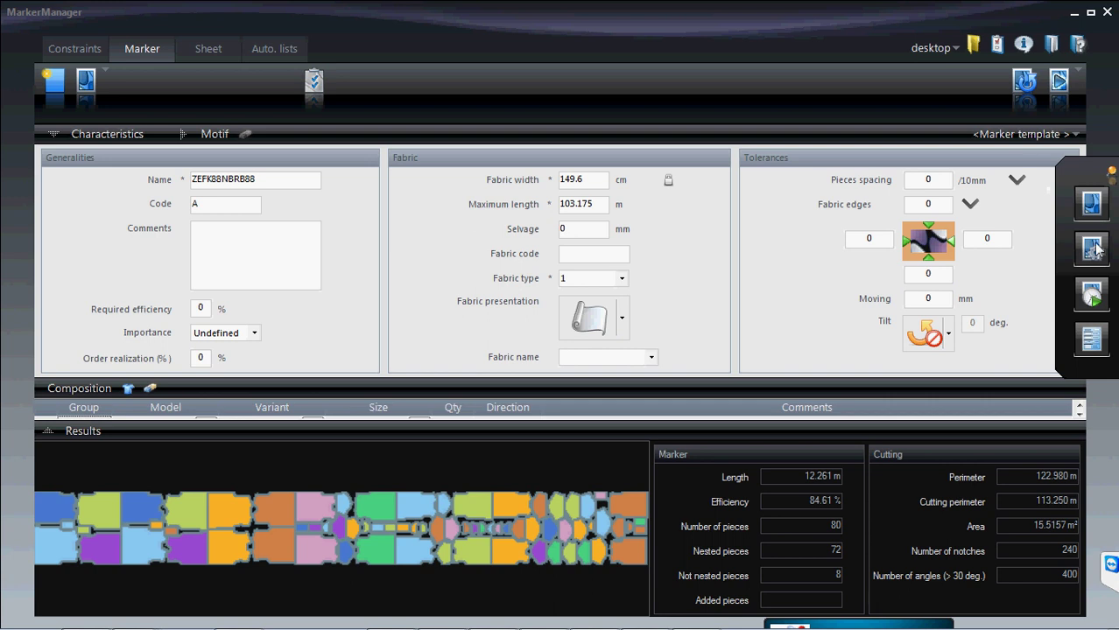
# - Open Choice of Icons set and preview the Product, Added product and Deleted product icons
pyautogui.click(997, 44)
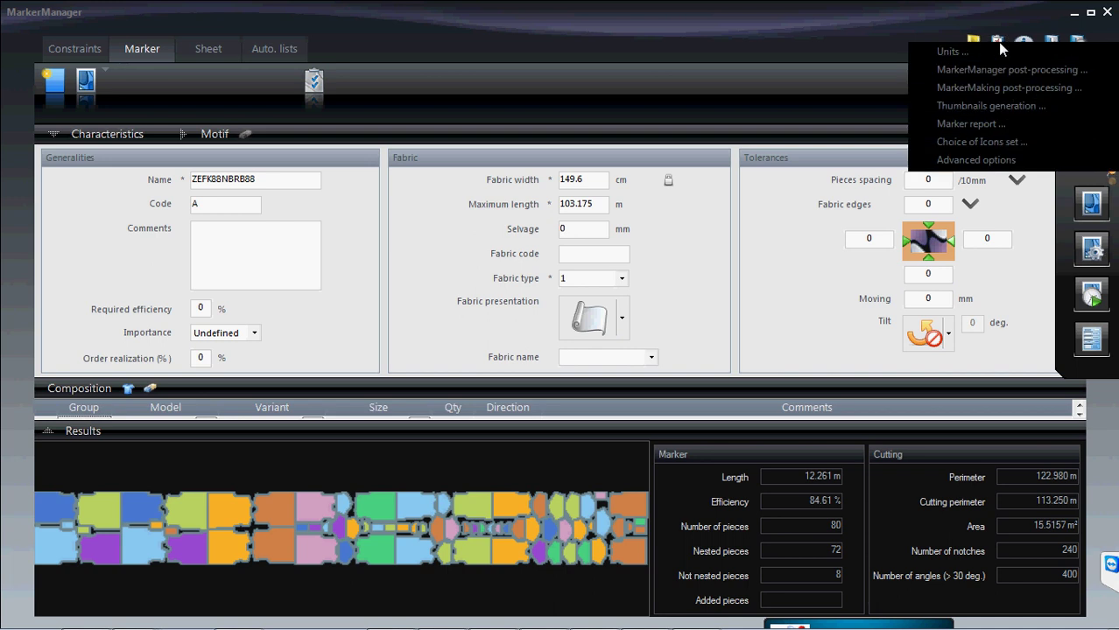
pyautogui.click(985, 144)
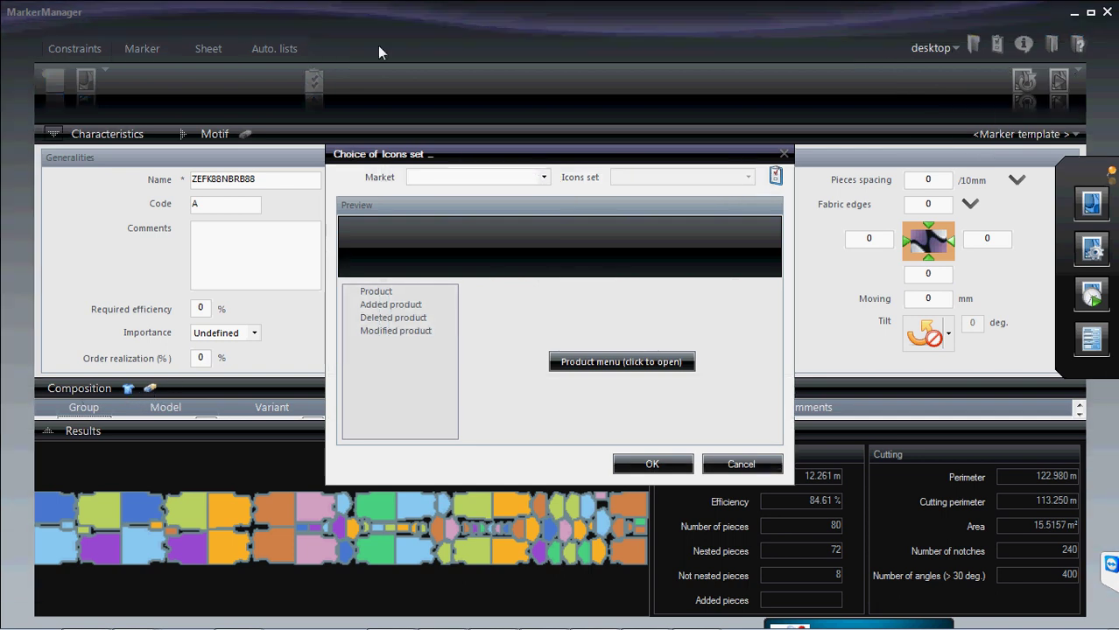
pyautogui.click(379, 292)
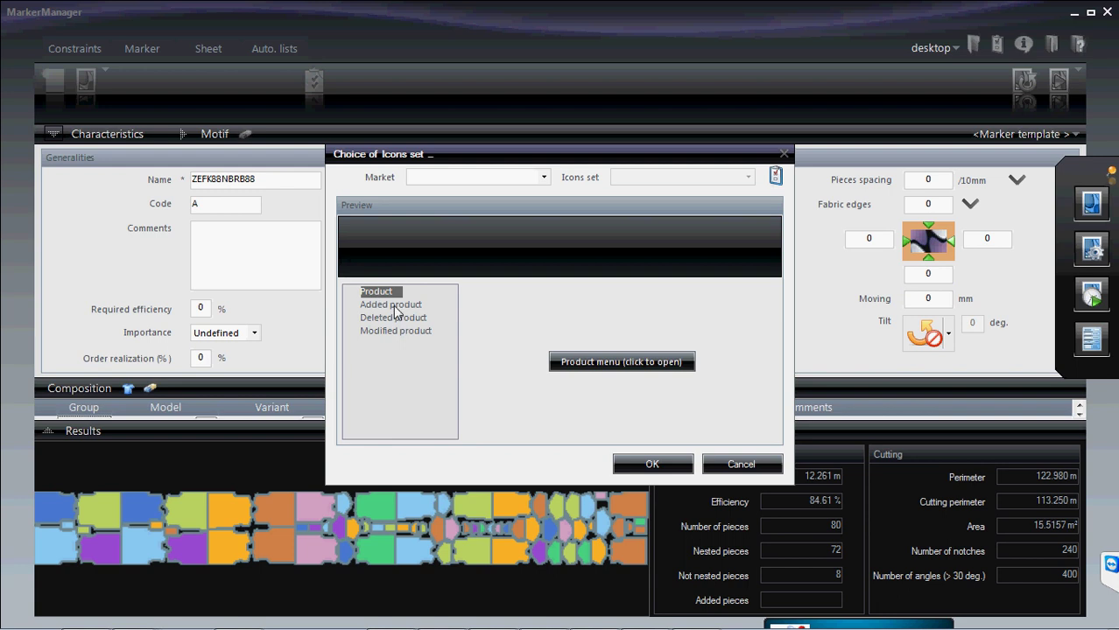
pyautogui.click(395, 306)
pyautogui.click(399, 319)
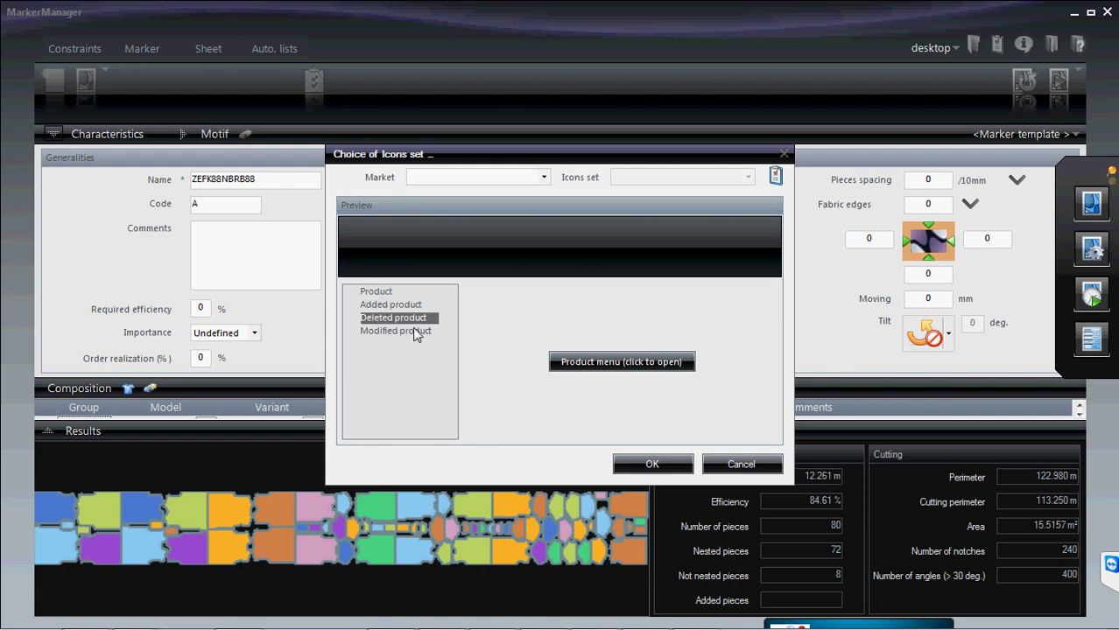
# - Try the Automotive market, then switch back to Fashion with the T-Shirt set
pyautogui.click(544, 178)
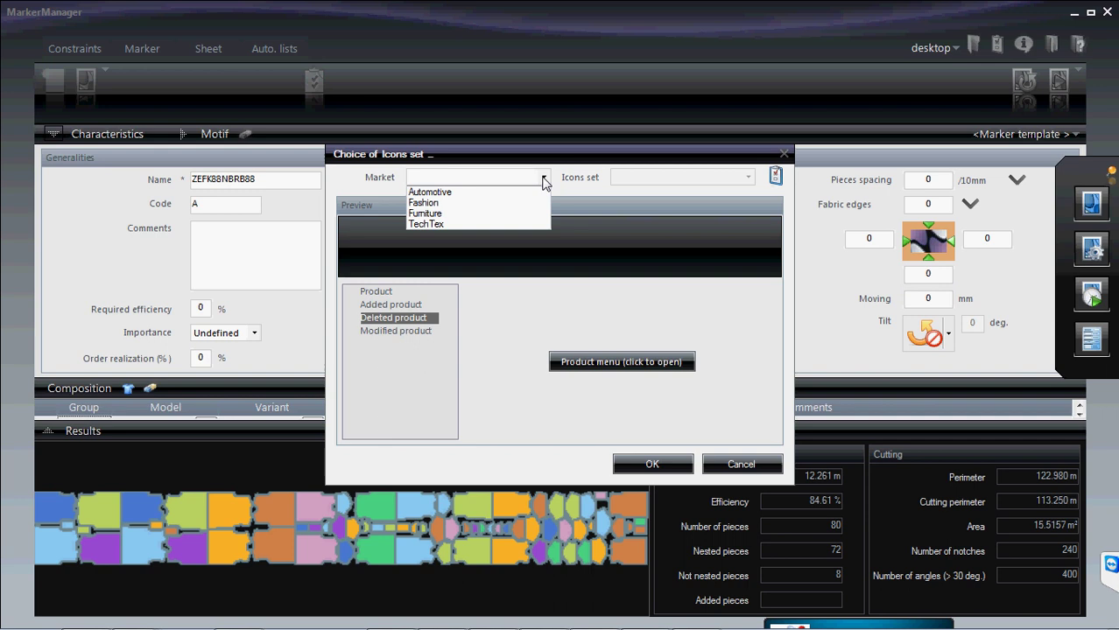
pyautogui.click(437, 193)
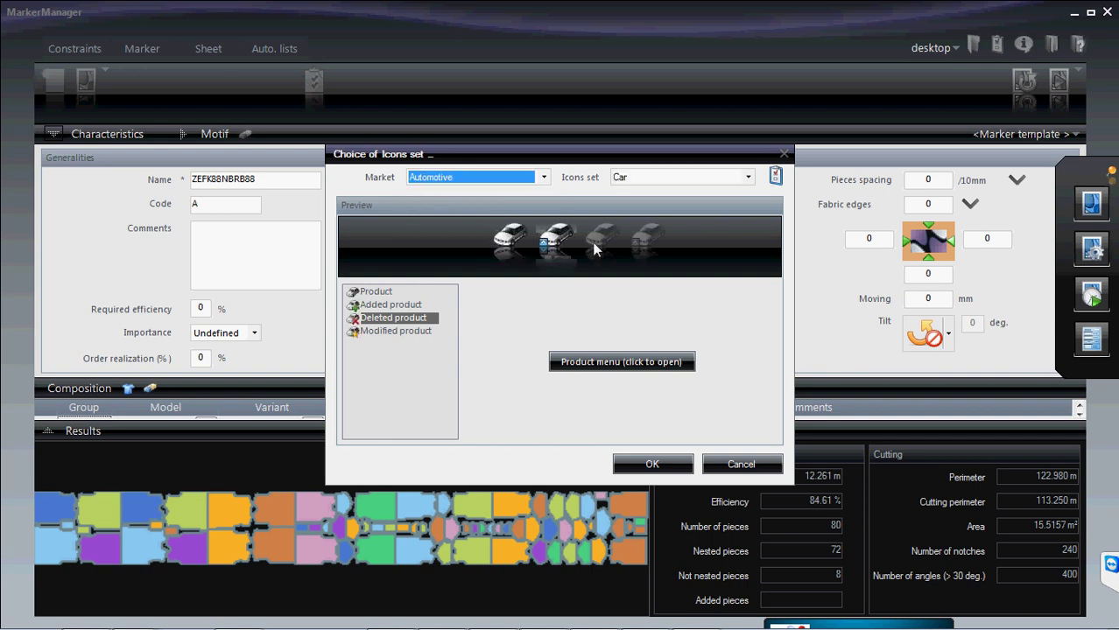
pyautogui.click(536, 181)
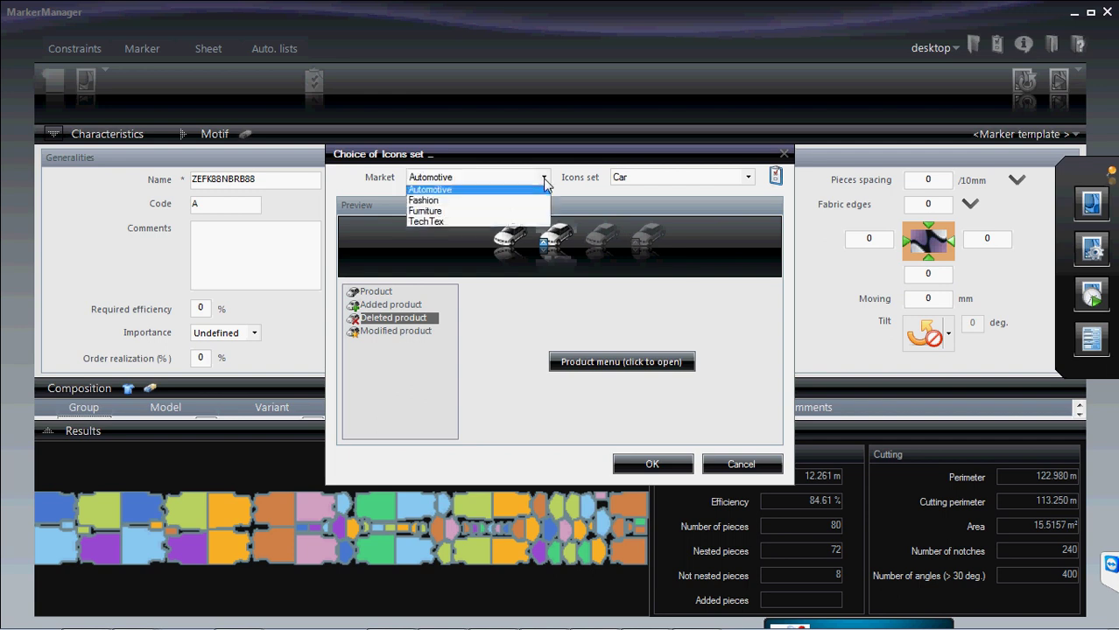
pyautogui.click(439, 205)
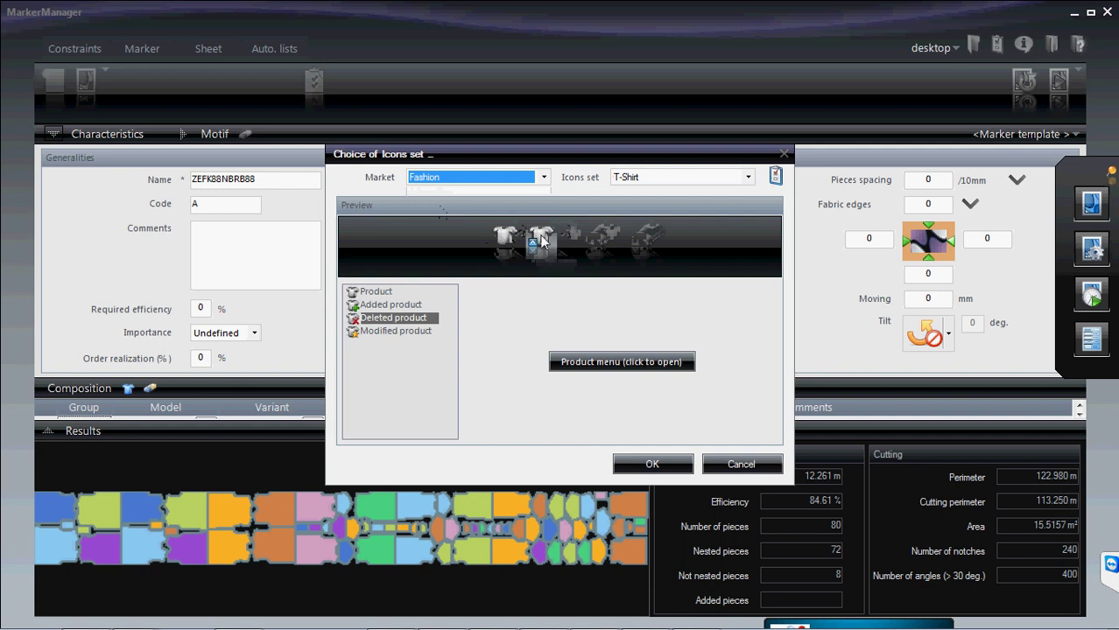
pyautogui.click(393, 291)
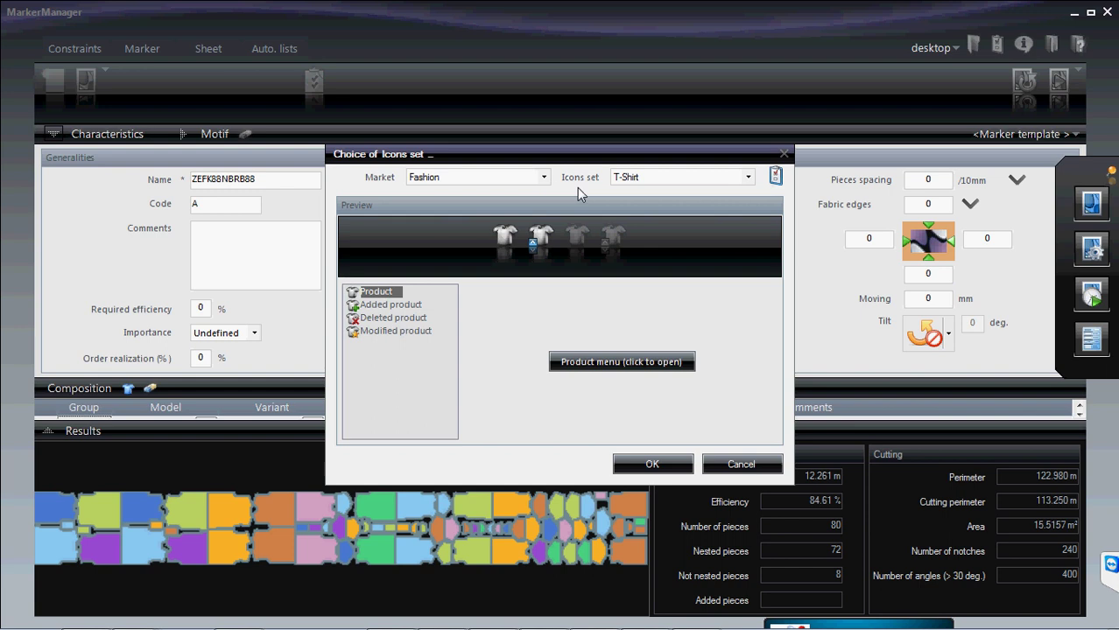
# - Preview the Shoe and Lingerie icon sets, then keep T-Shirt and confirm
pyautogui.click(749, 178)
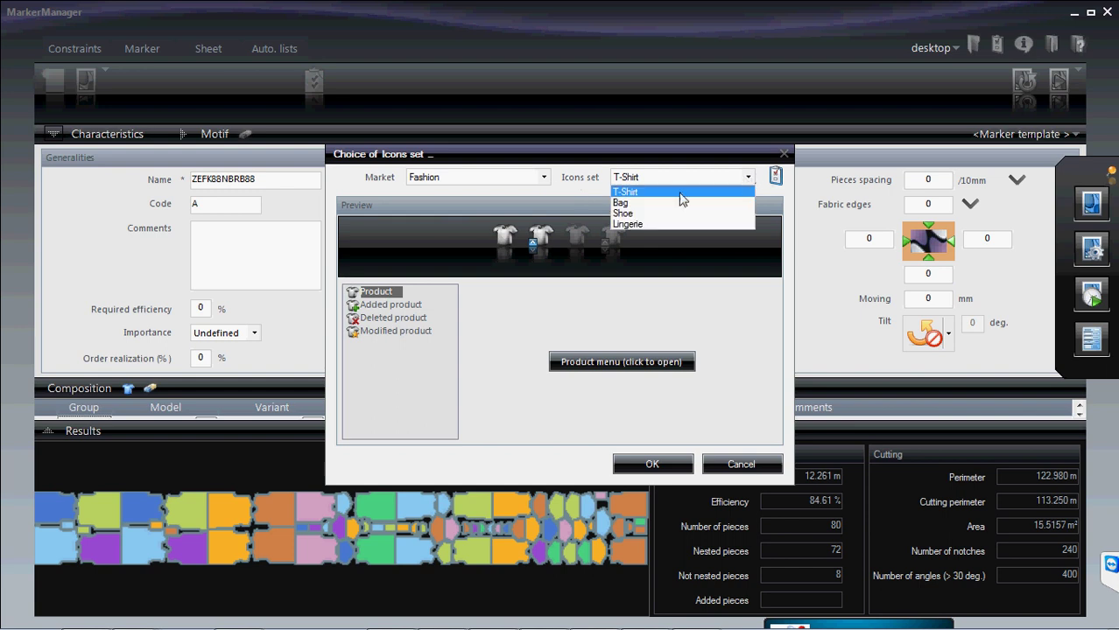
pyautogui.click(672, 213)
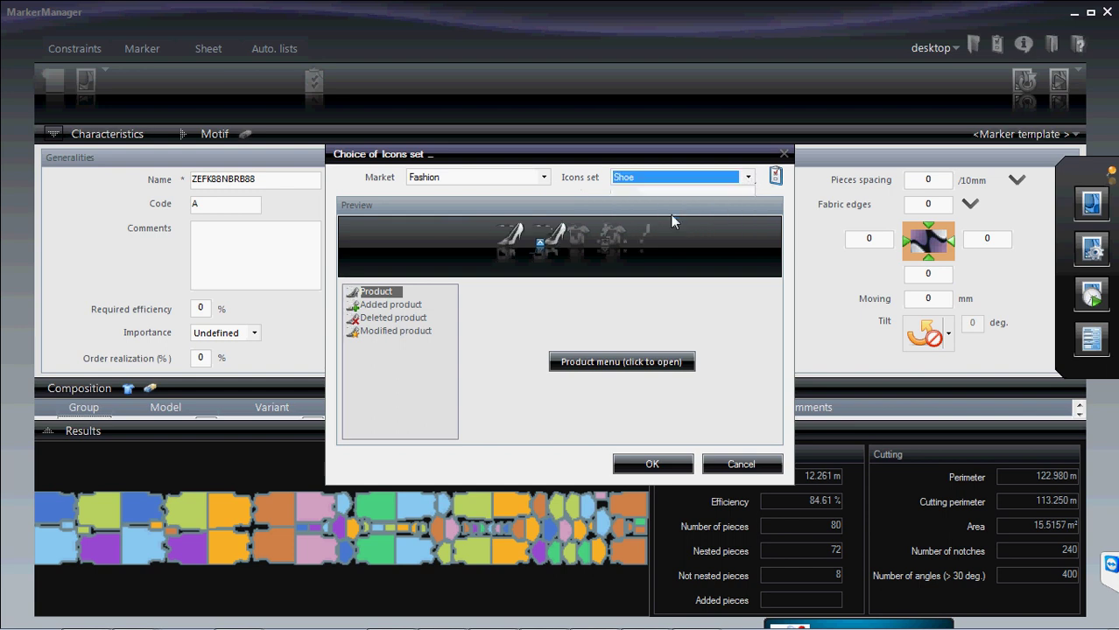
pyautogui.click(740, 178)
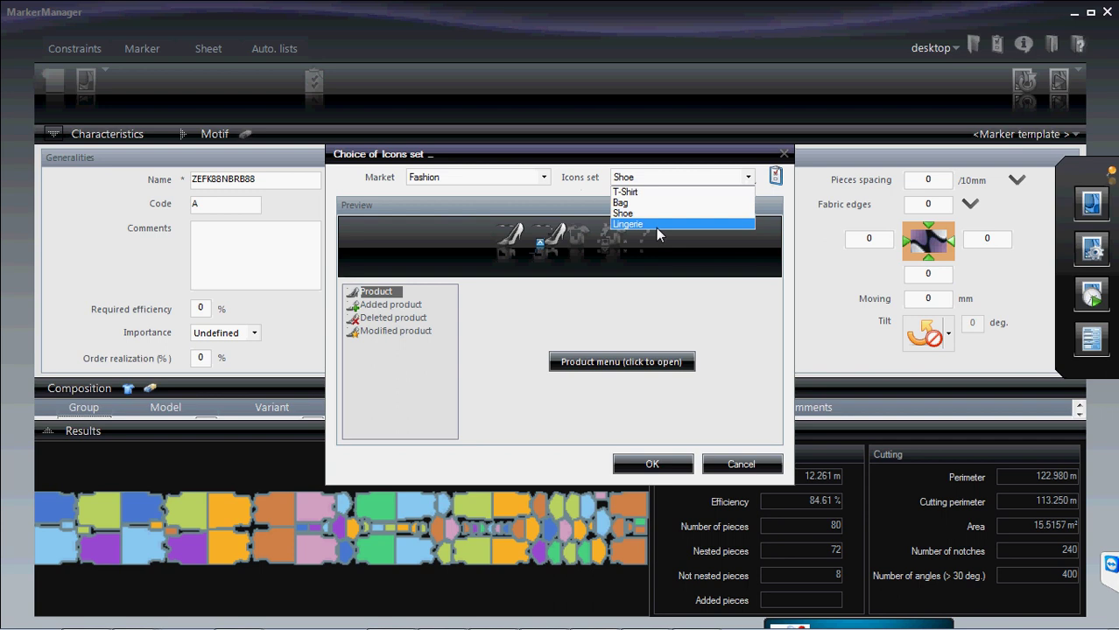
pyautogui.click(657, 226)
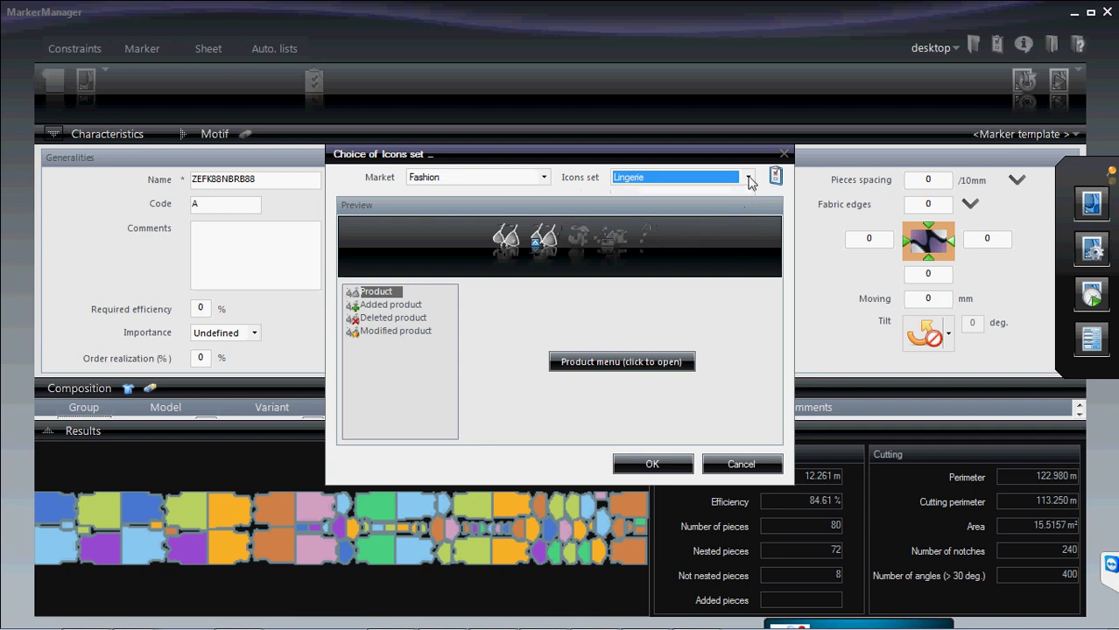
pyautogui.click(742, 178)
pyautogui.click(659, 194)
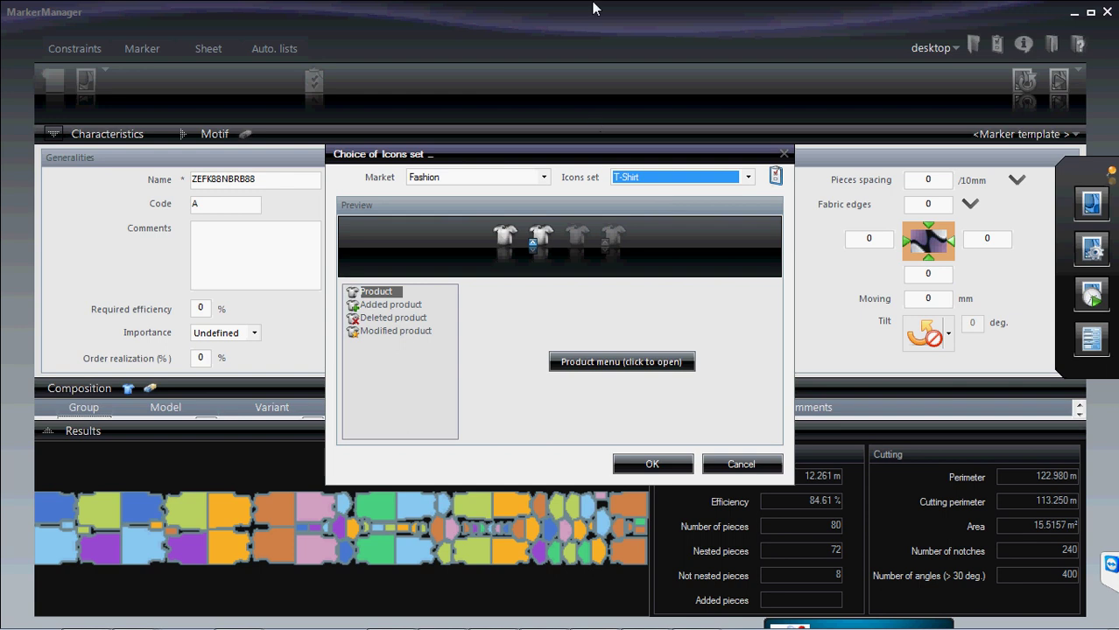
pyautogui.click(686, 456)
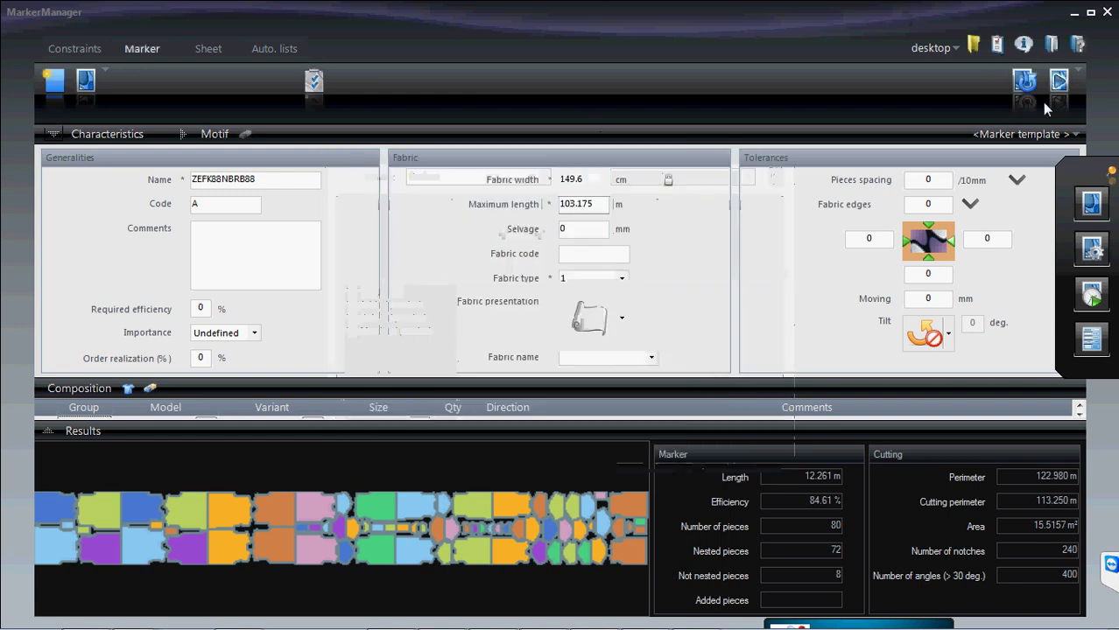
# - In Advanced options, leave Use XChangCutOut unchecked and enable Use JustPrint, then confirm
pyautogui.click(998, 45)
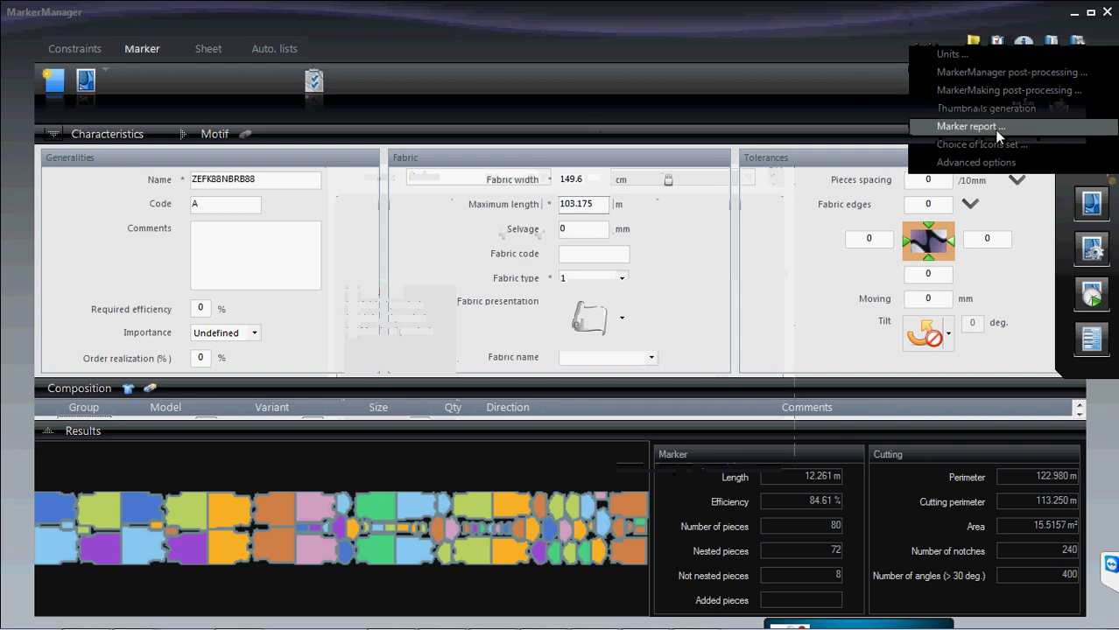
pyautogui.click(995, 163)
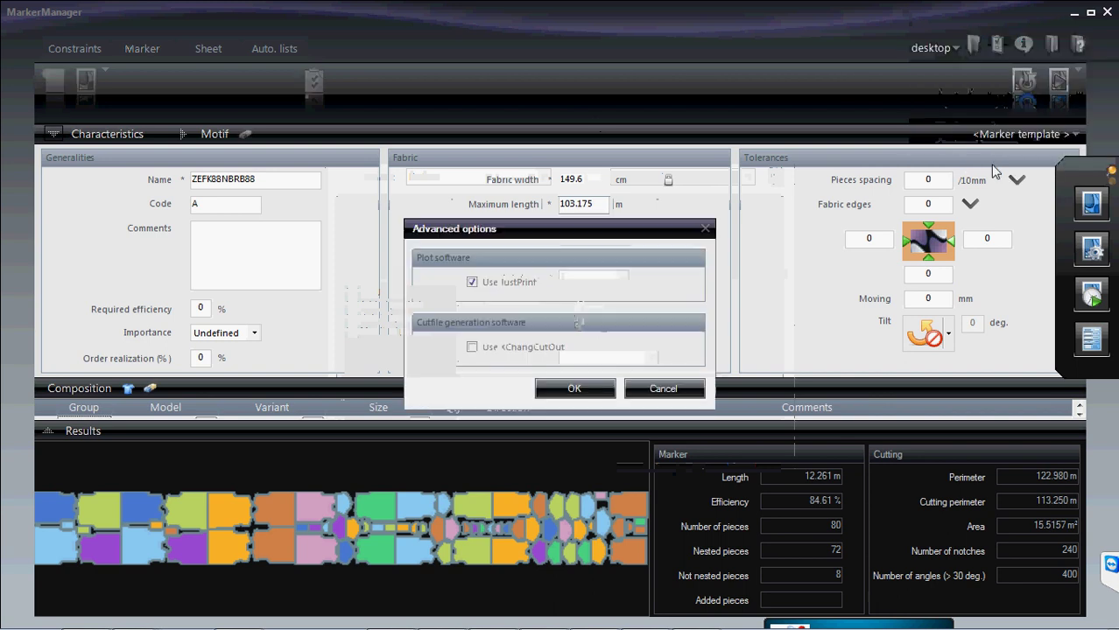
pyautogui.moveTo(547, 231); pyautogui.dragTo(563, 144)
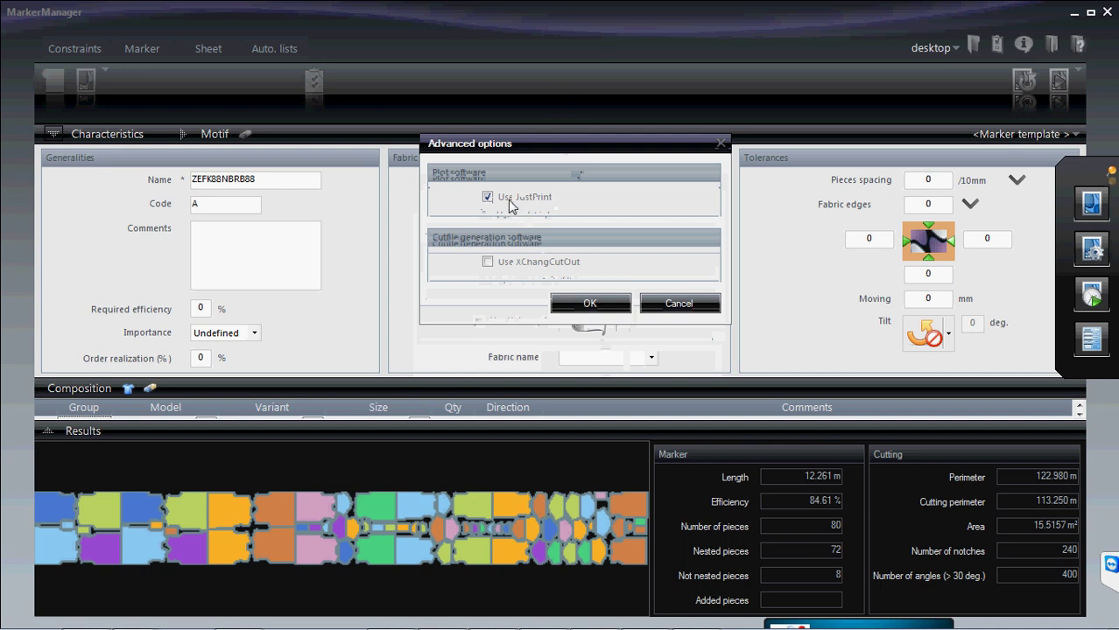
pyautogui.click(519, 265)
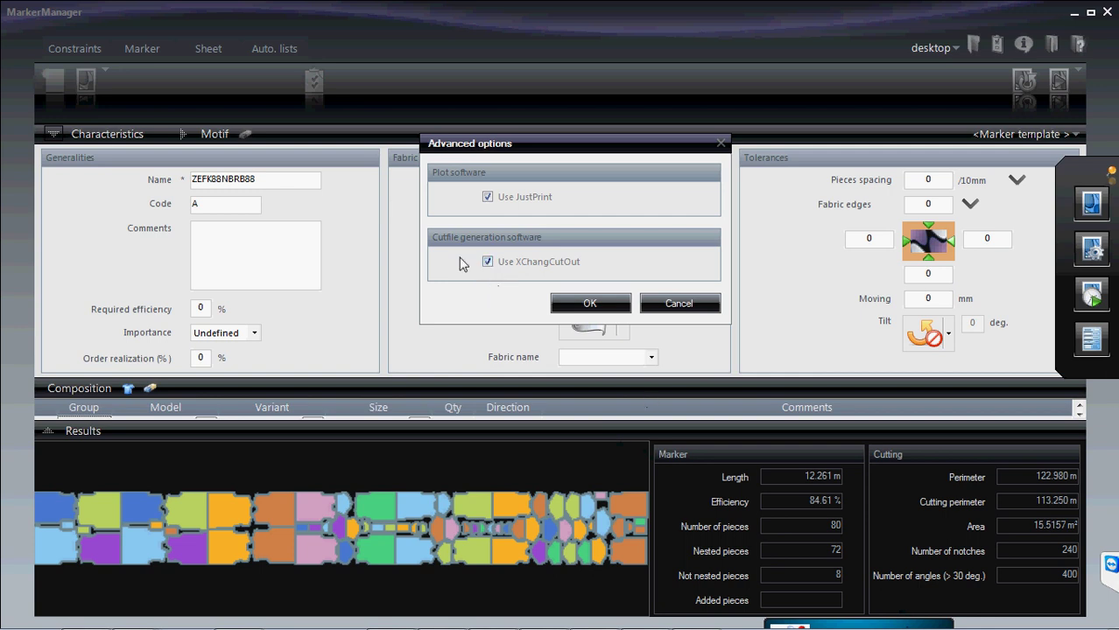
pyautogui.click(488, 262)
pyautogui.click(487, 197)
pyautogui.click(623, 303)
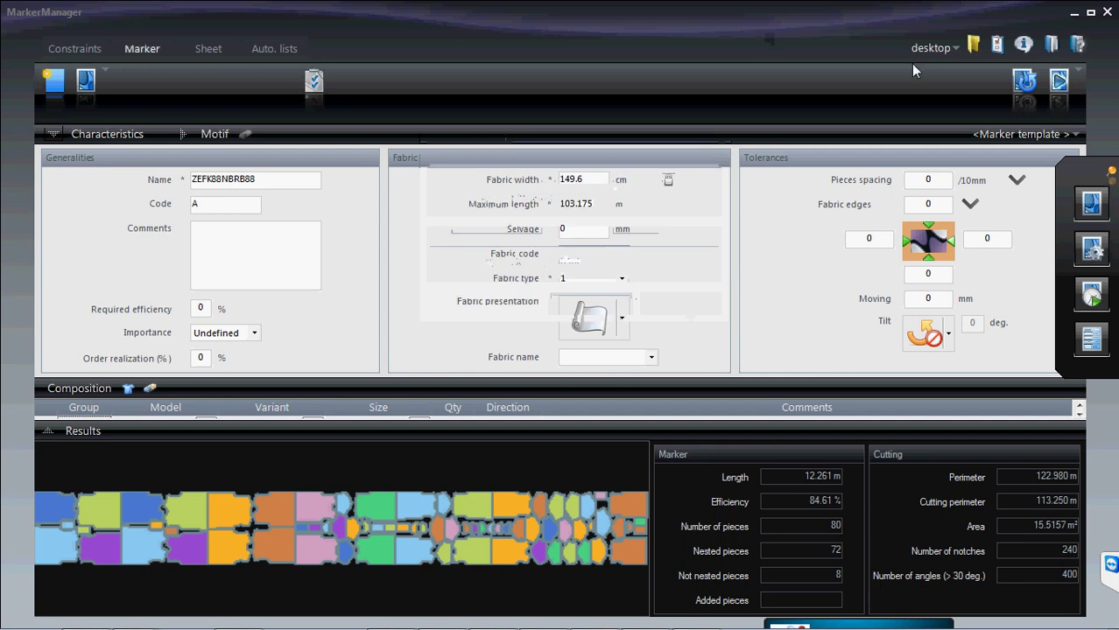
pyautogui.click(998, 46)
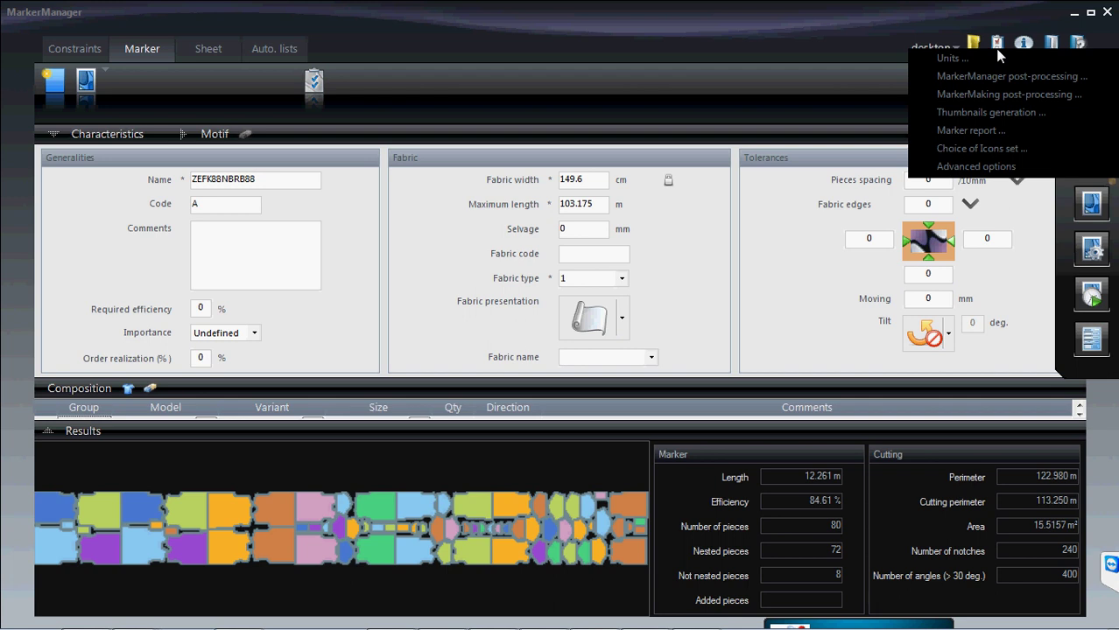
pyautogui.click(784, 51)
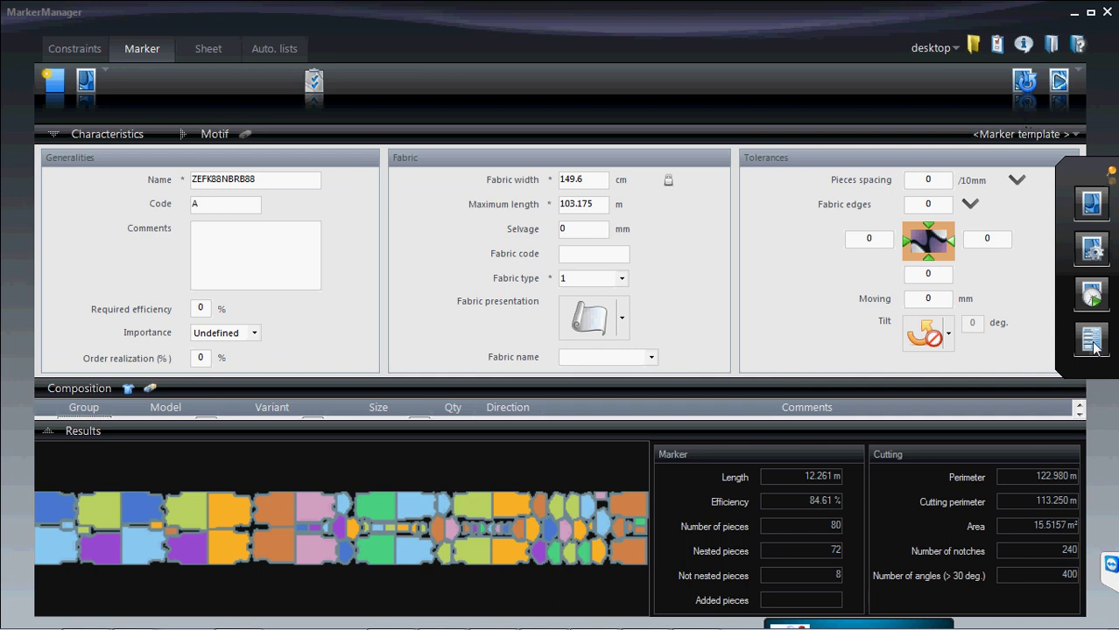
pyautogui.click(994, 45)
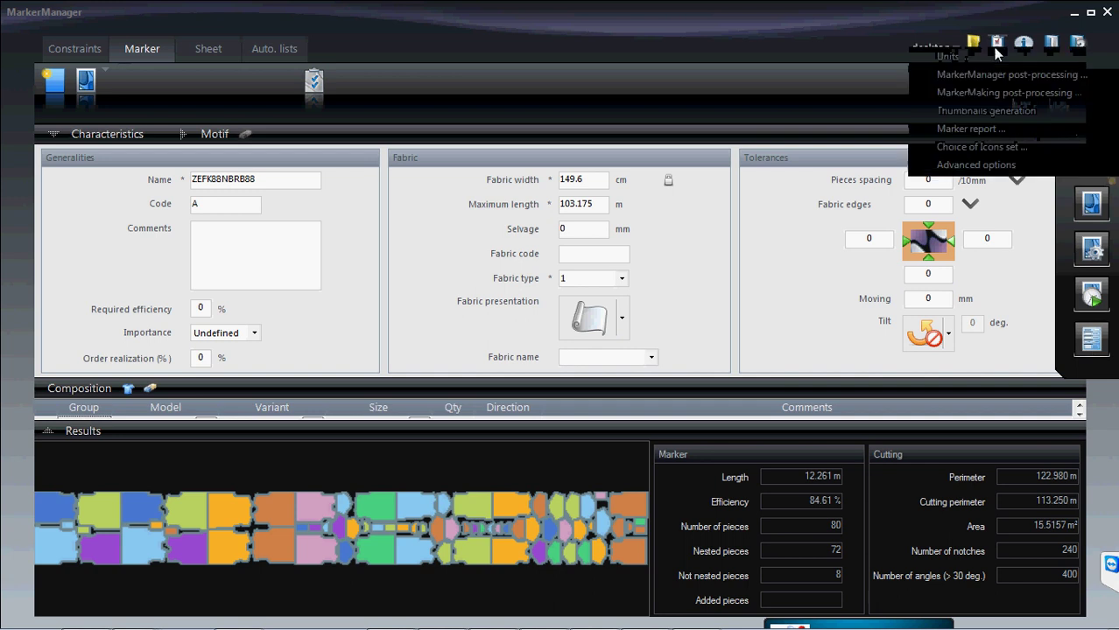
pyautogui.click(971, 129)
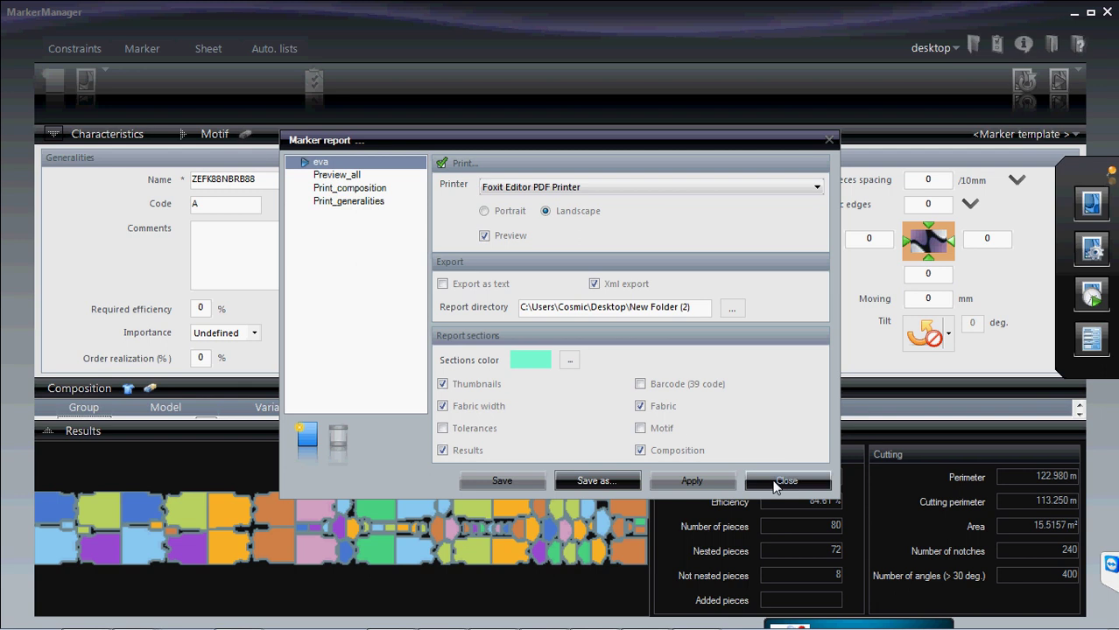
pyautogui.click(805, 482)
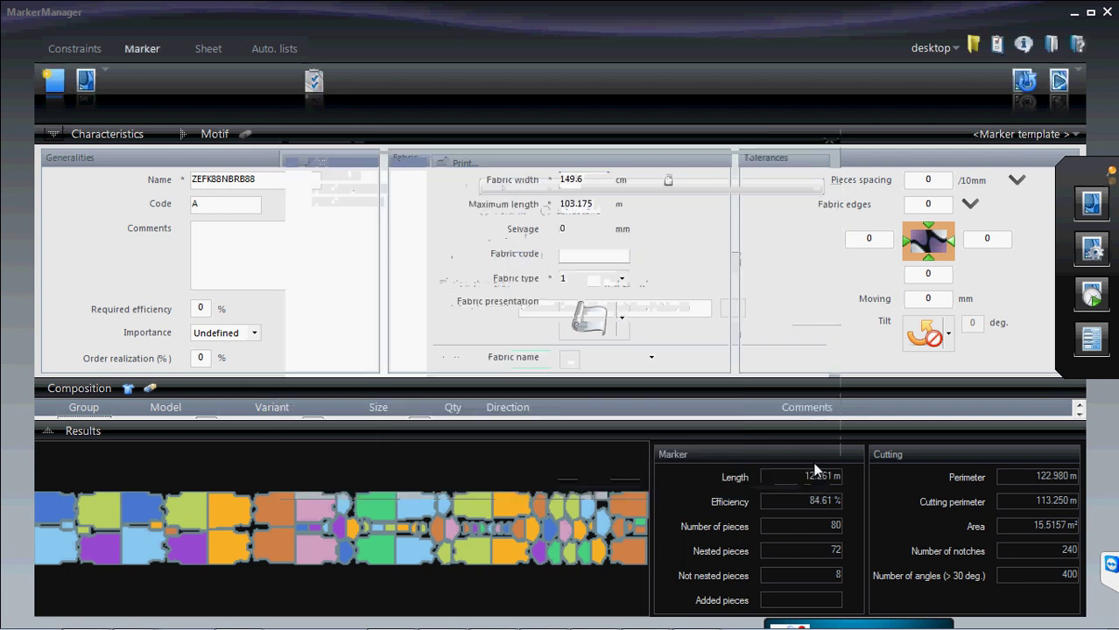
pyautogui.click(1015, 45)
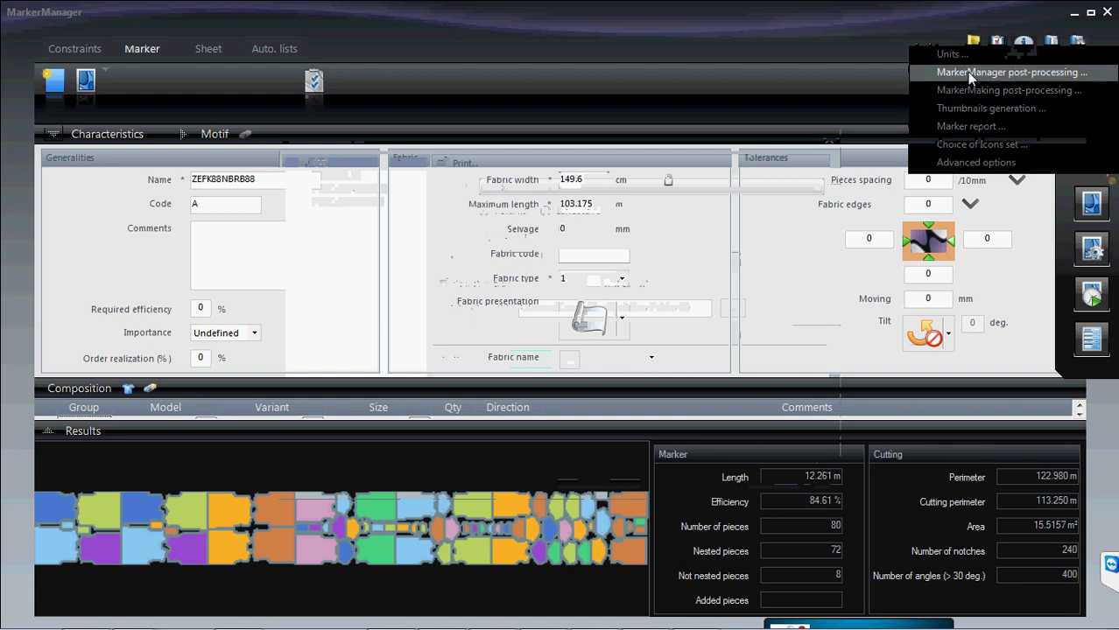
pyautogui.click(968, 76)
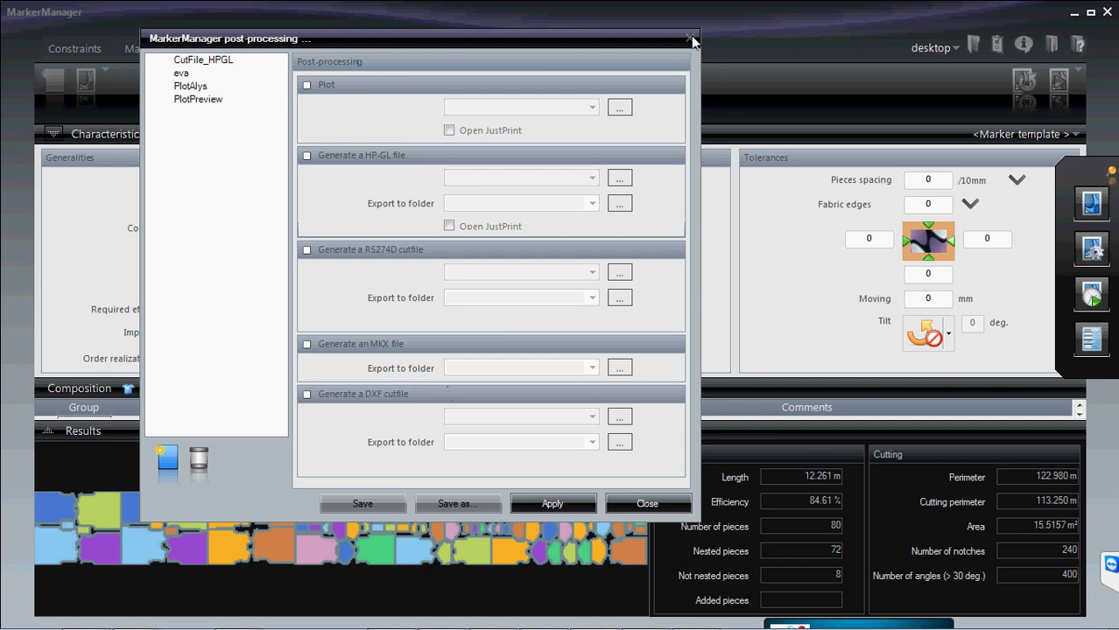
pyautogui.click(652, 504)
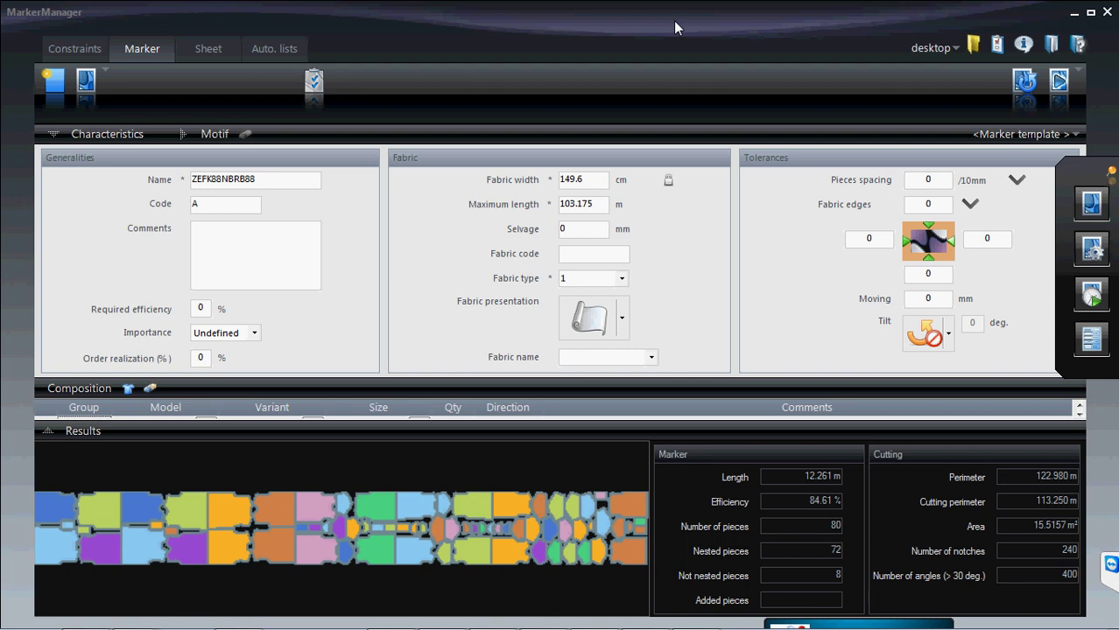
# - Generate the marker report print preview using the Print_composition configuration
pyautogui.click(1095, 351)
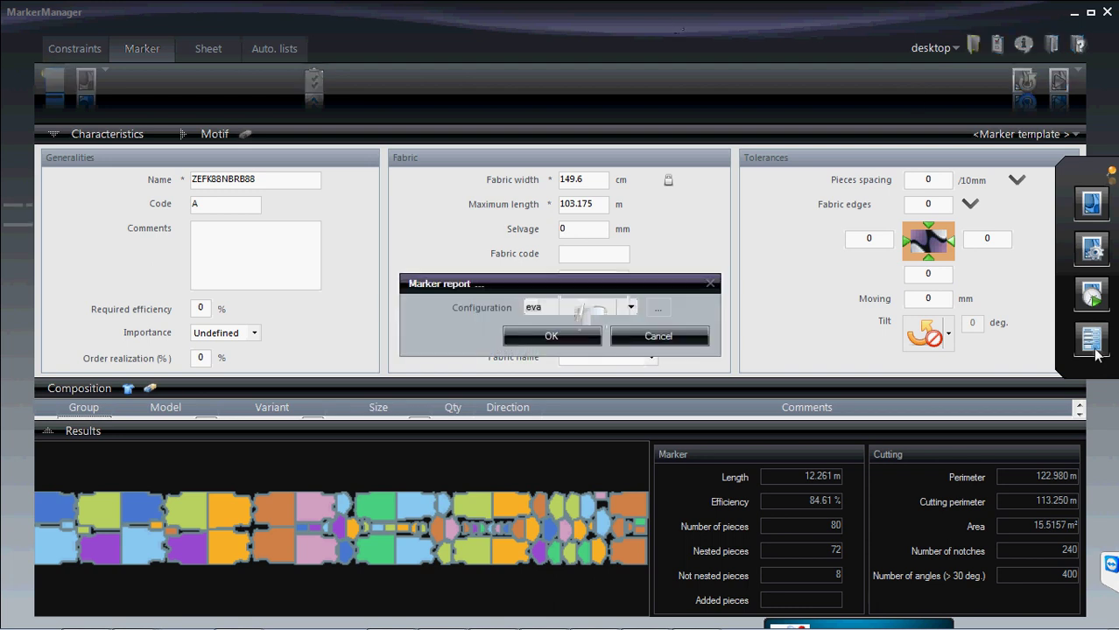
pyautogui.click(630, 308)
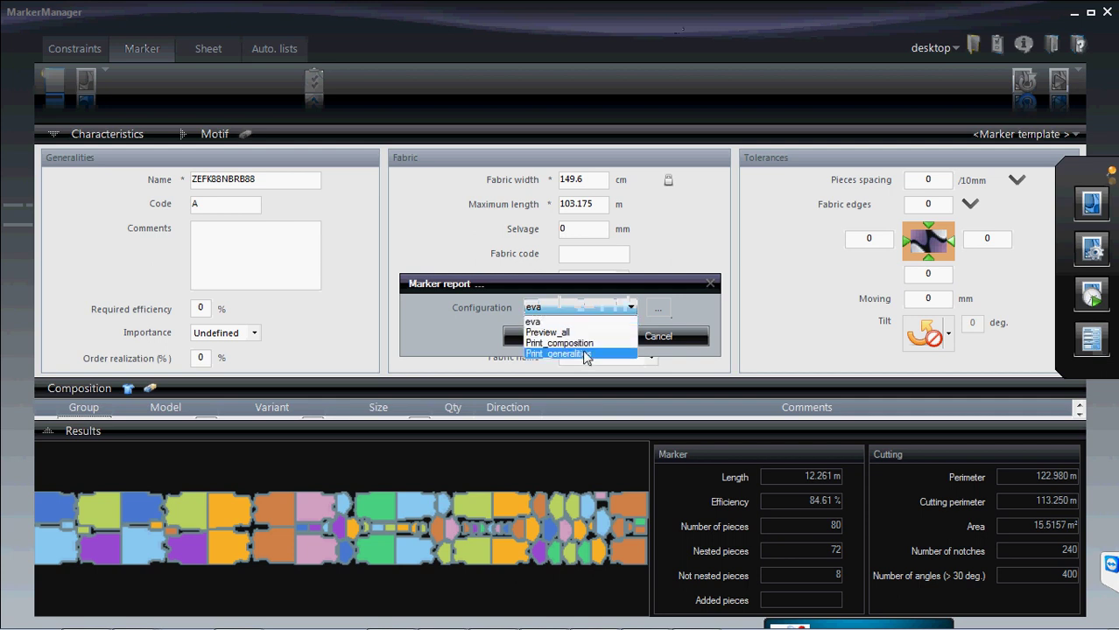
pyautogui.click(581, 343)
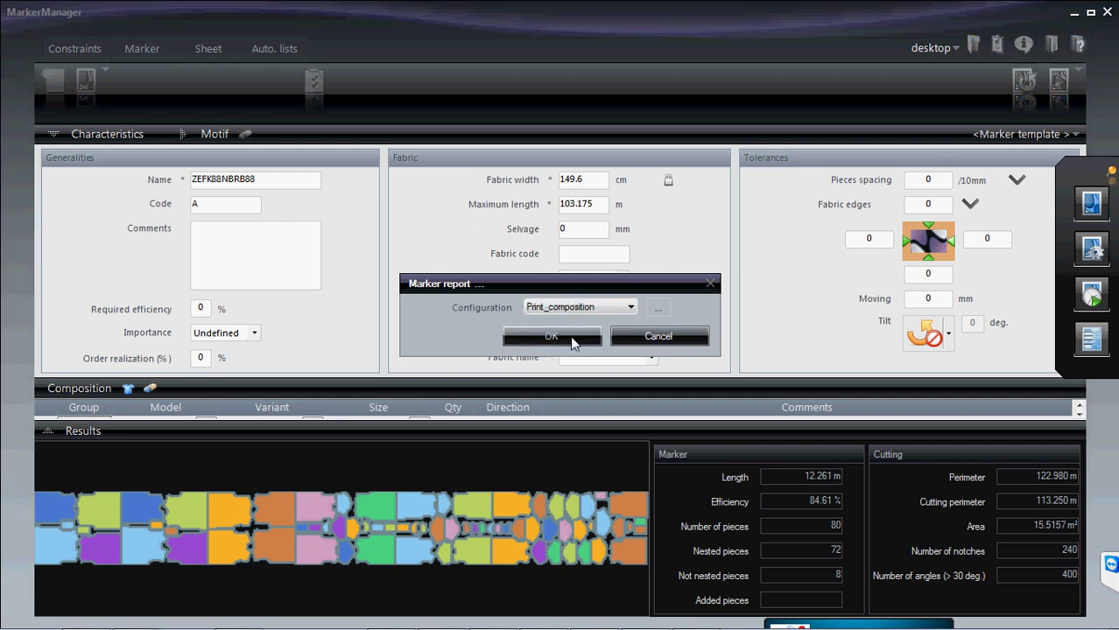
pyautogui.click(571, 340)
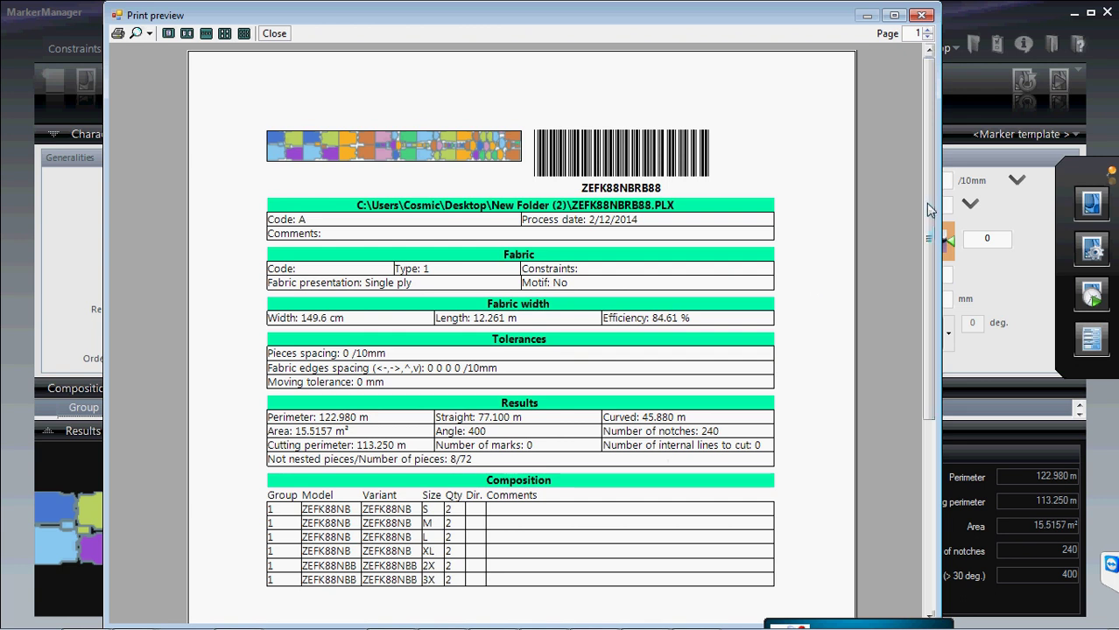
# - Close the ZEFK88NBRB88 report preview, then erase the stray characters typed into the marker's Comments
pyautogui.moveTo(927, 201); pyautogui.dragTo(928, 267)
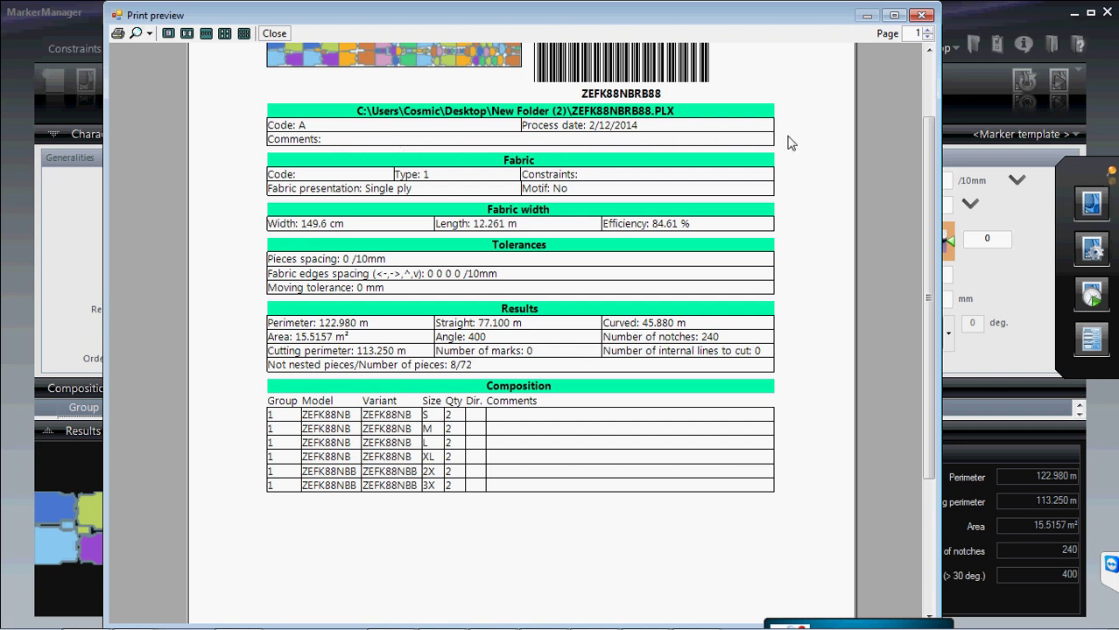
pyautogui.click(921, 16)
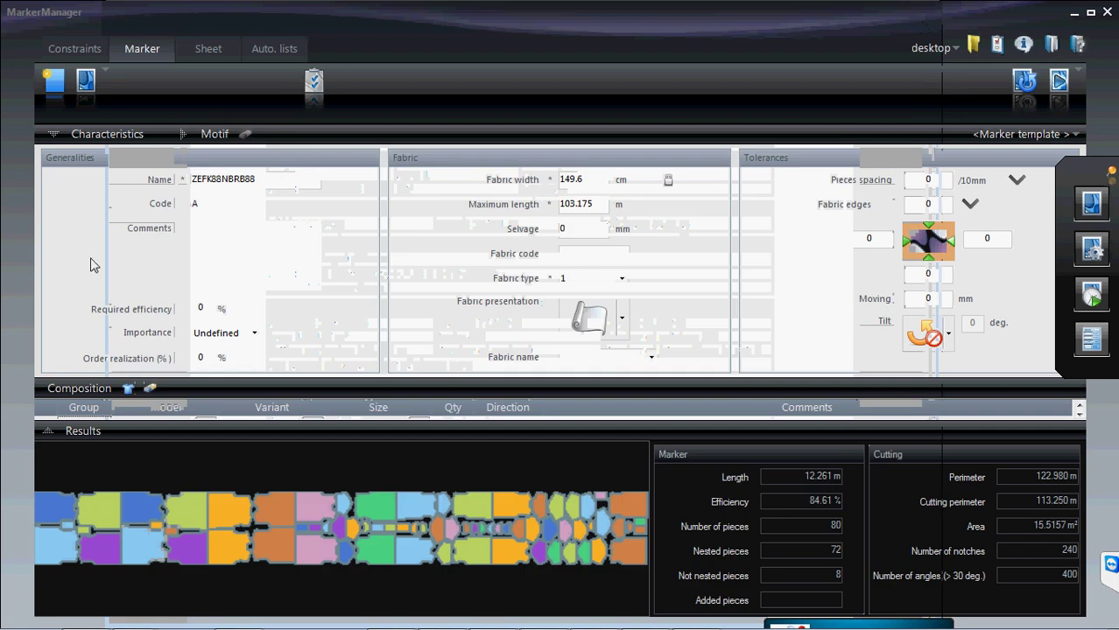
pyautogui.click(235, 234)
pyautogui.write('p--o[phj][;')
pyautogui.press('BackSpace')
pyautogui.press('BackSpace')
pyautogui.press('BackSpace')
pyautogui.press('BackSpace')
pyautogui.press('BackSpace')
pyautogui.press('BackSpace')
pyautogui.press('BackSpace')
pyautogui.press('BackSpace')
pyautogui.press('BackSpace')
pyautogui.press('BackSpace')
pyautogui.press('BackSpace')
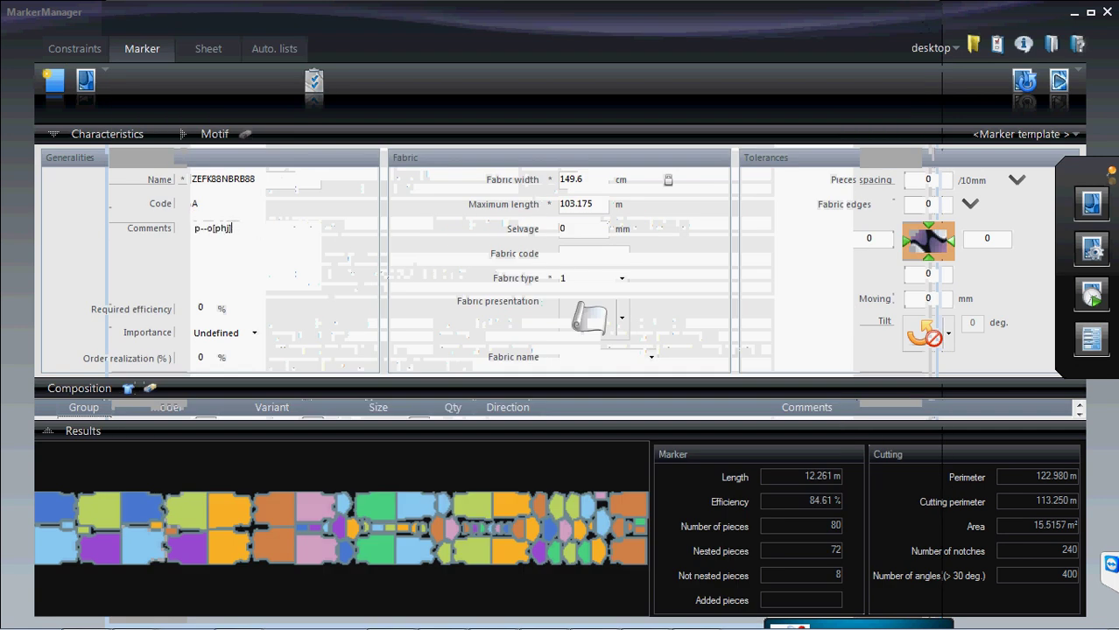
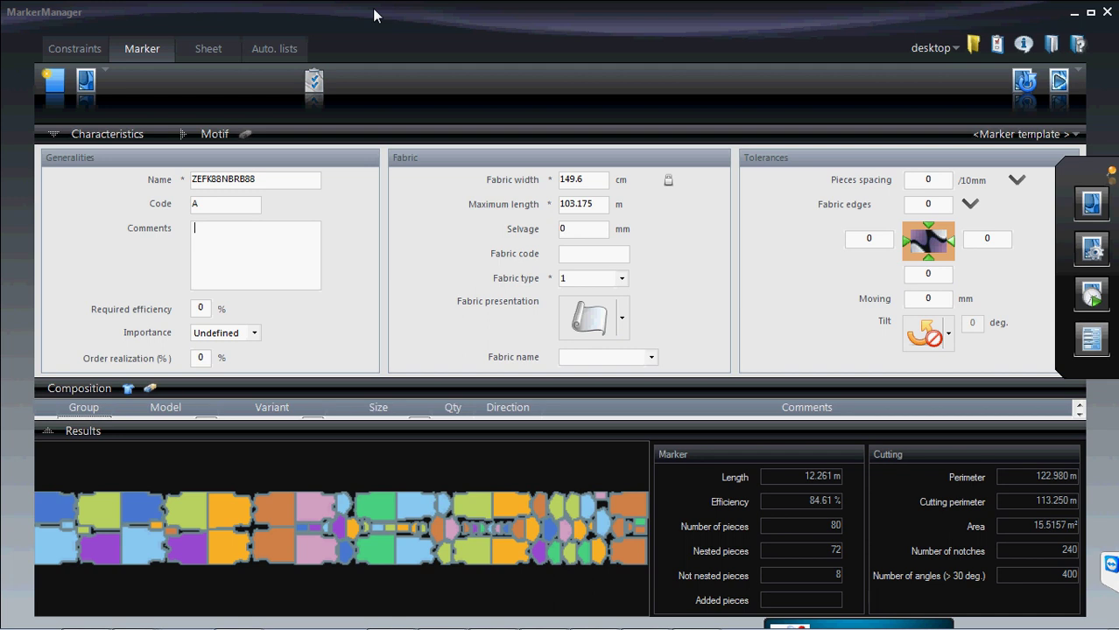
# - Minimize MarkerManager to reveal the desktop, then open and close the Start menu
pyautogui.click(1075, 16)
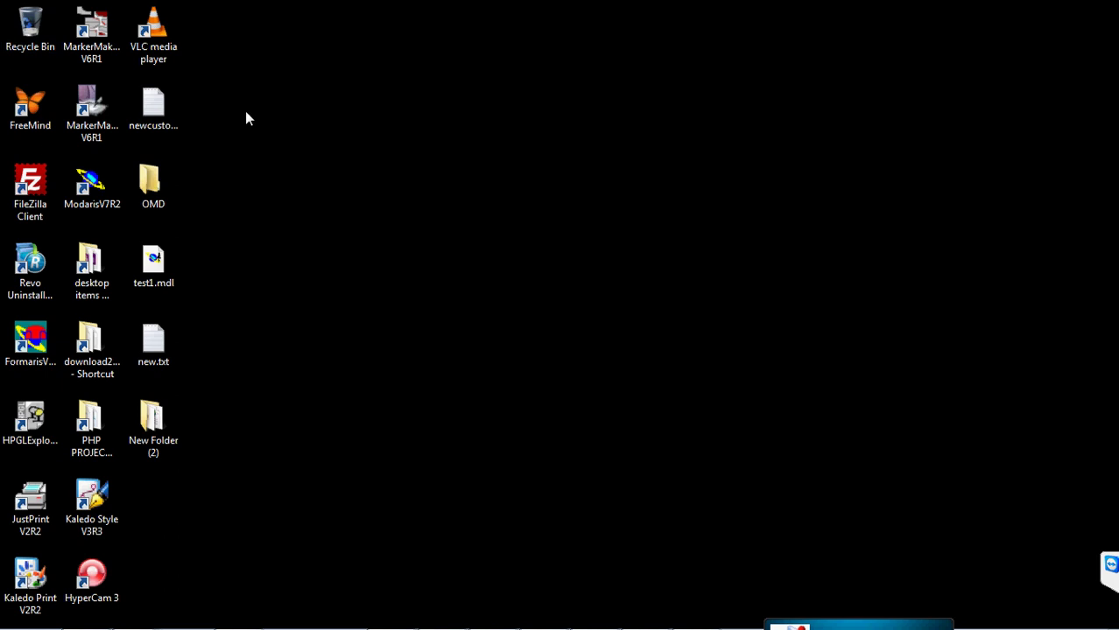
pyautogui.moveTo(46, 621)
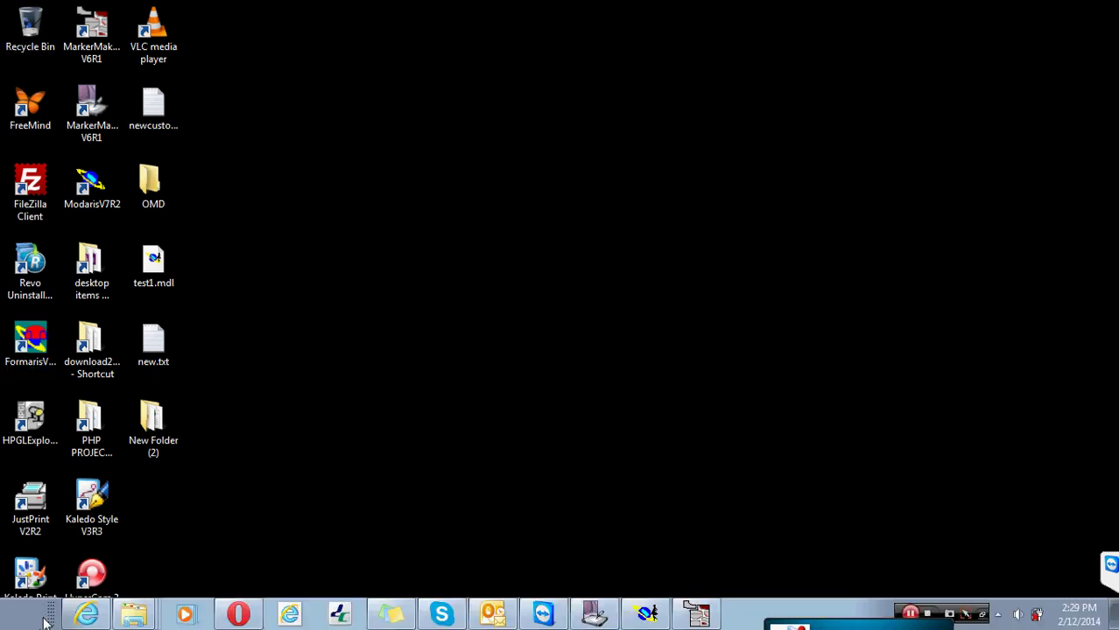
pyautogui.click(33, 618)
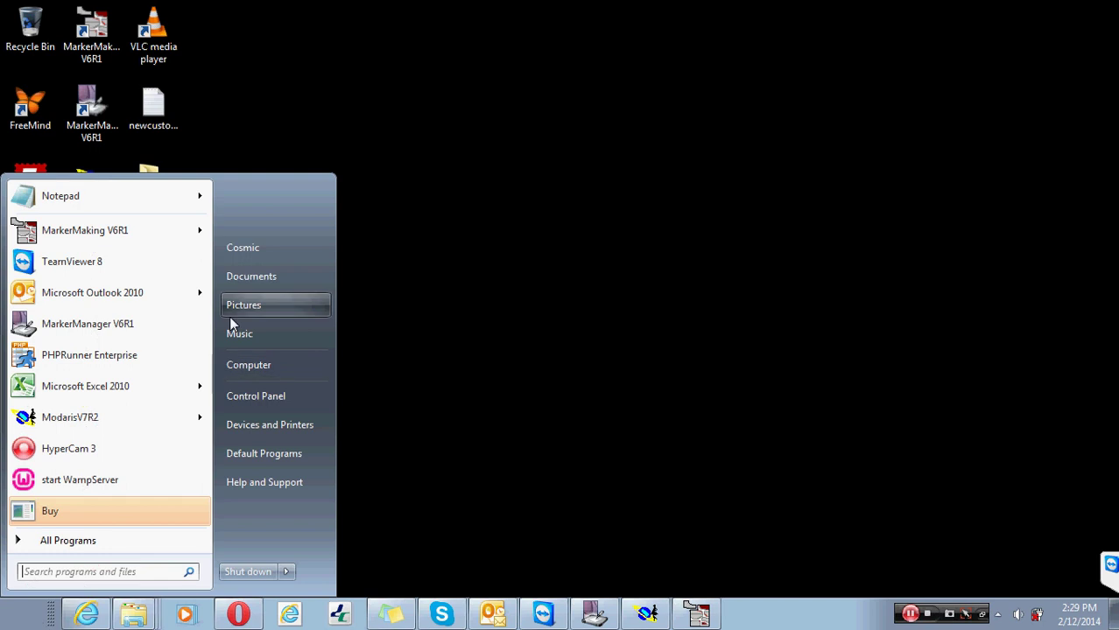
pyautogui.click(528, 219)
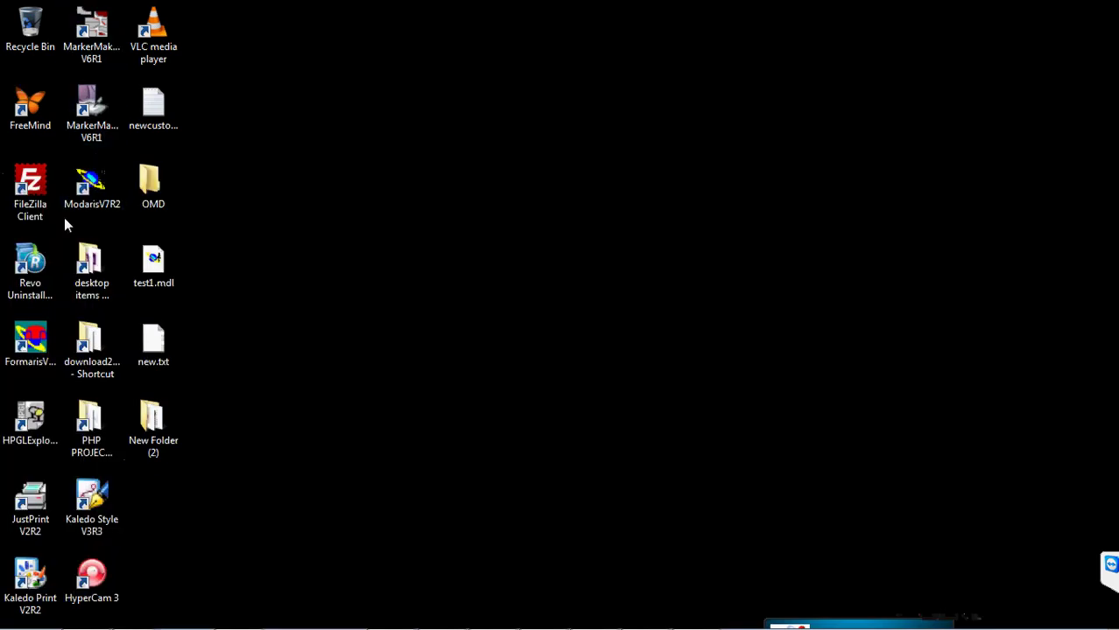
# - Open Computer, enlarge the Explorer window and browse C: to ProgramData\Lectra
pyautogui.moveTo(40, 627)
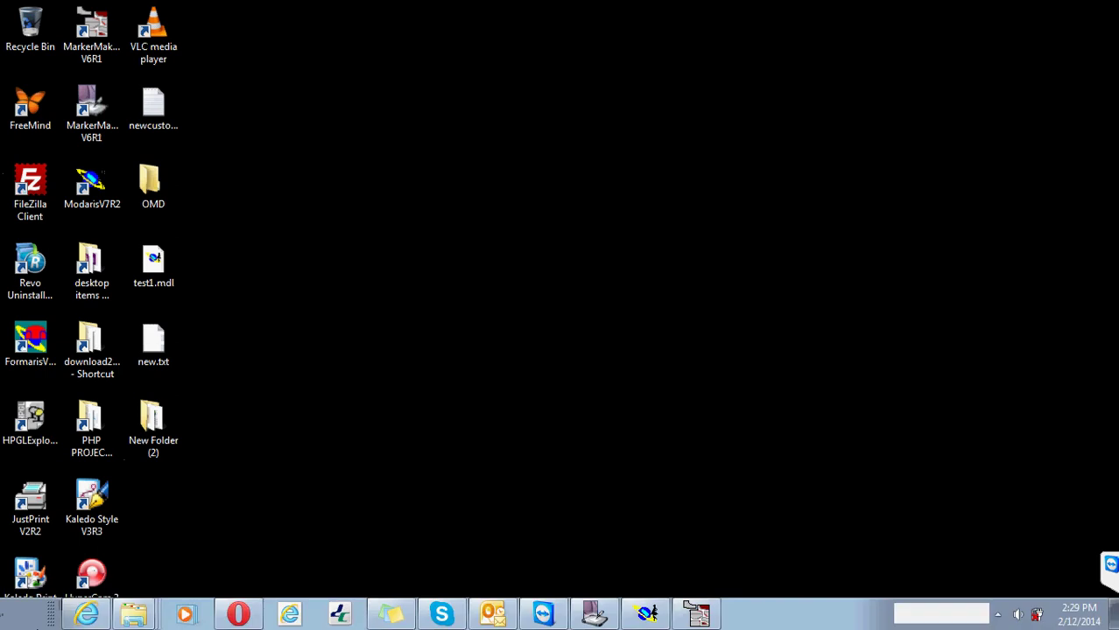
pyautogui.press('super+e')
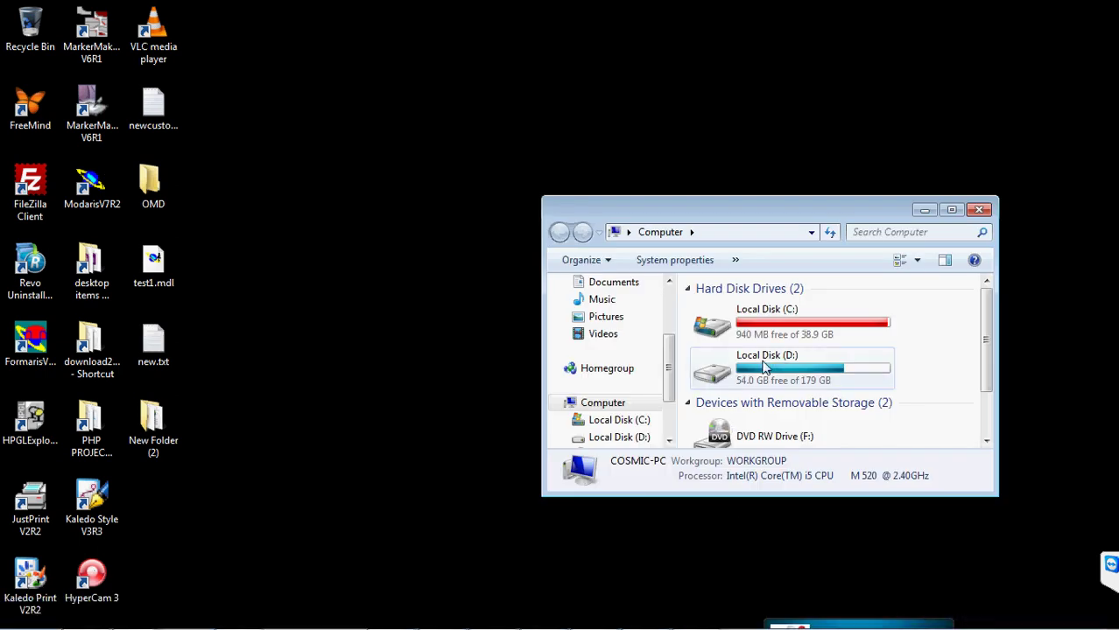
pyautogui.doubleClick(770, 317)
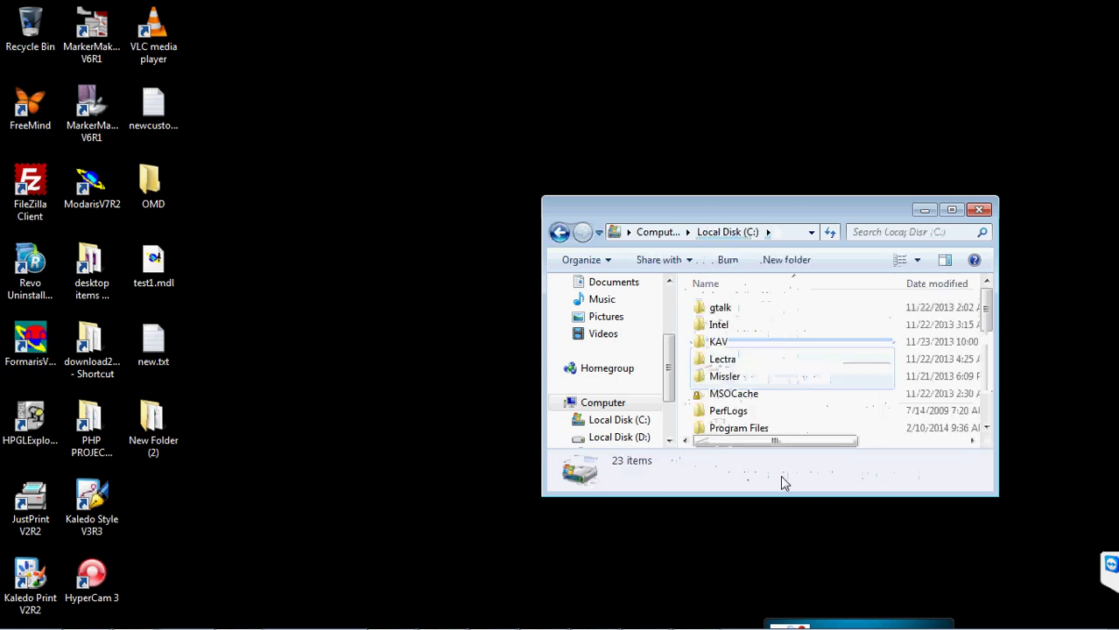
pyautogui.moveTo(990, 491); pyautogui.dragTo(1005, 604)
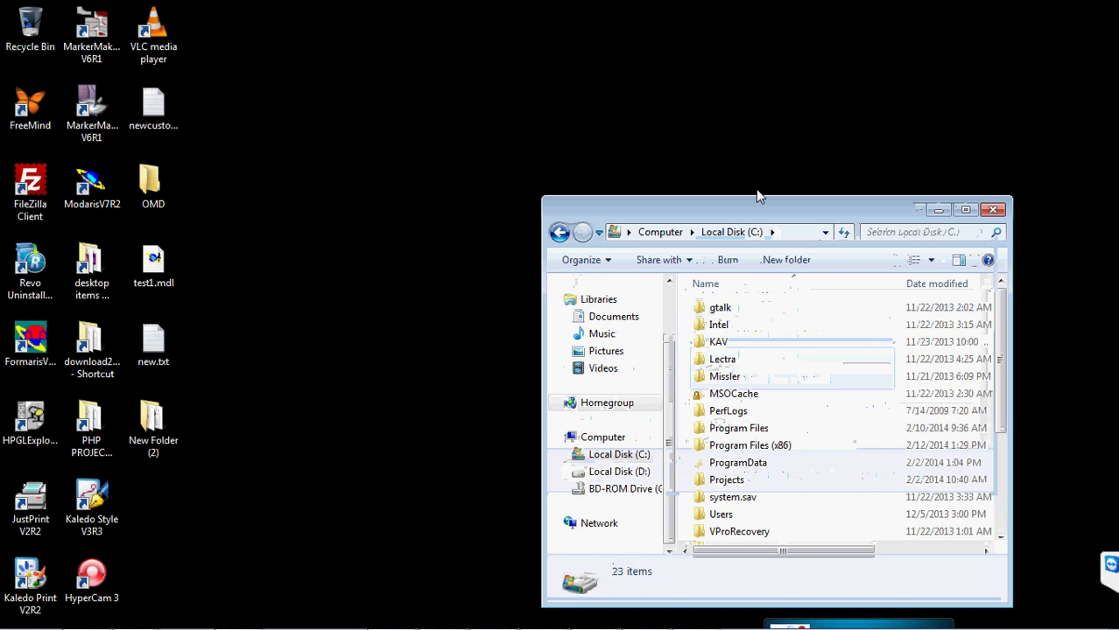
pyautogui.moveTo(774, 219); pyautogui.dragTo(669, 37)
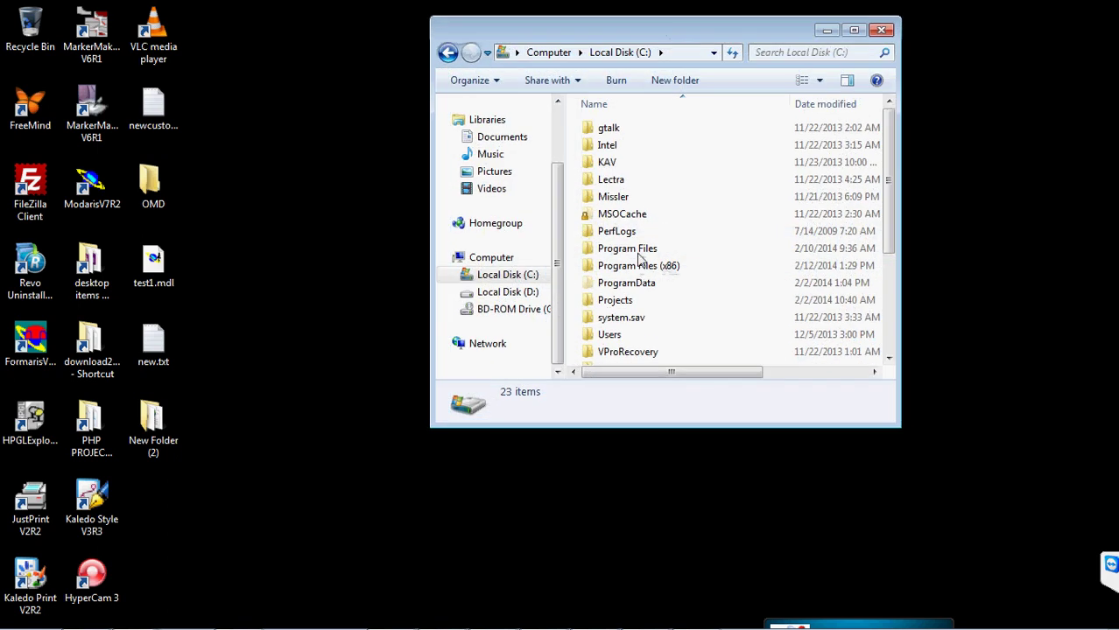
pyautogui.doubleClick(632, 284)
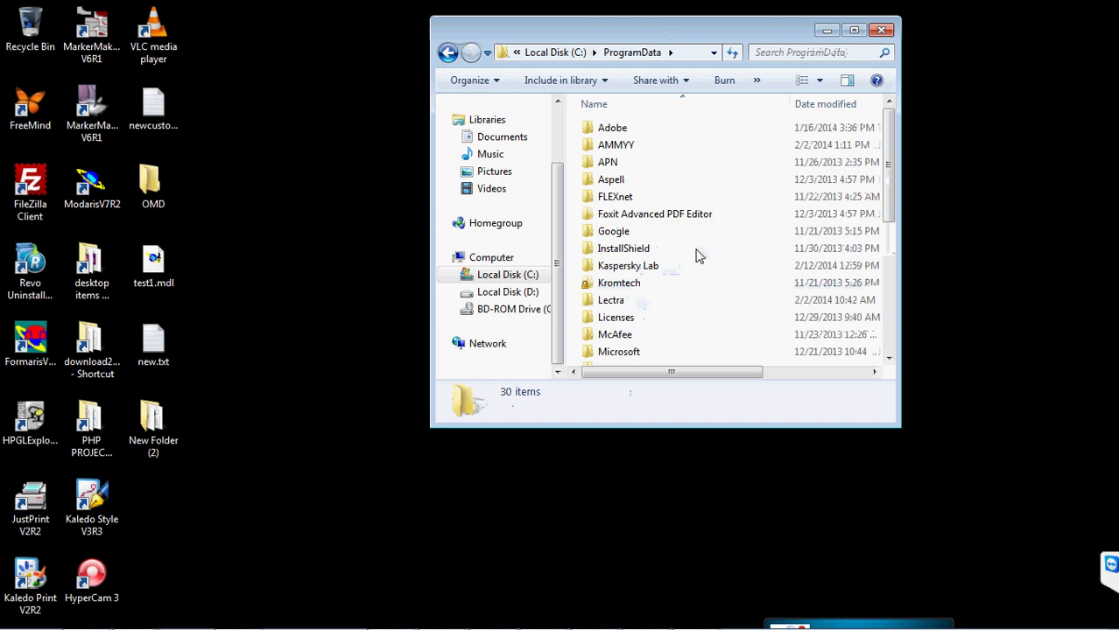
pyautogui.doubleClick(613, 301)
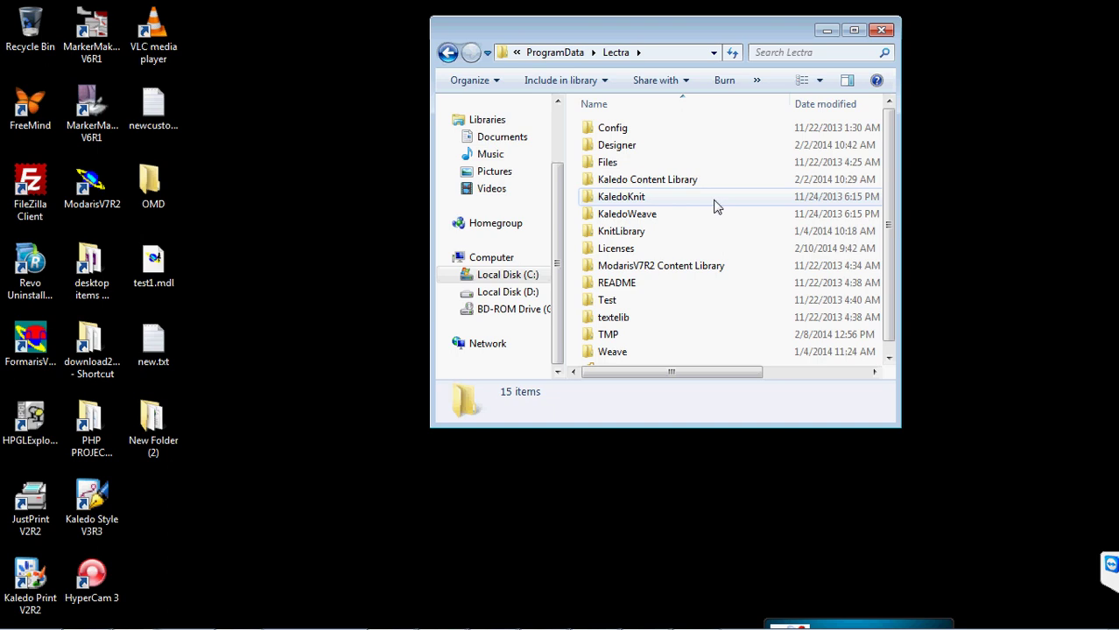
# - Look inside Config\Modaservice, return to the Lectra folder and maximize the window
pyautogui.doubleClick(606, 128)
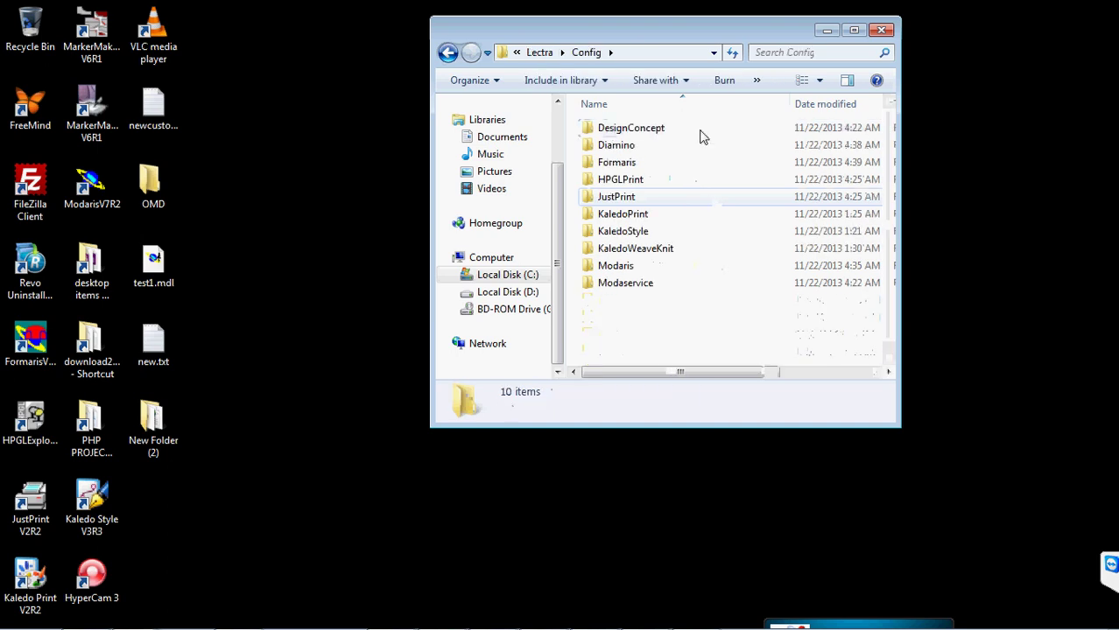
pyautogui.doubleClick(647, 286)
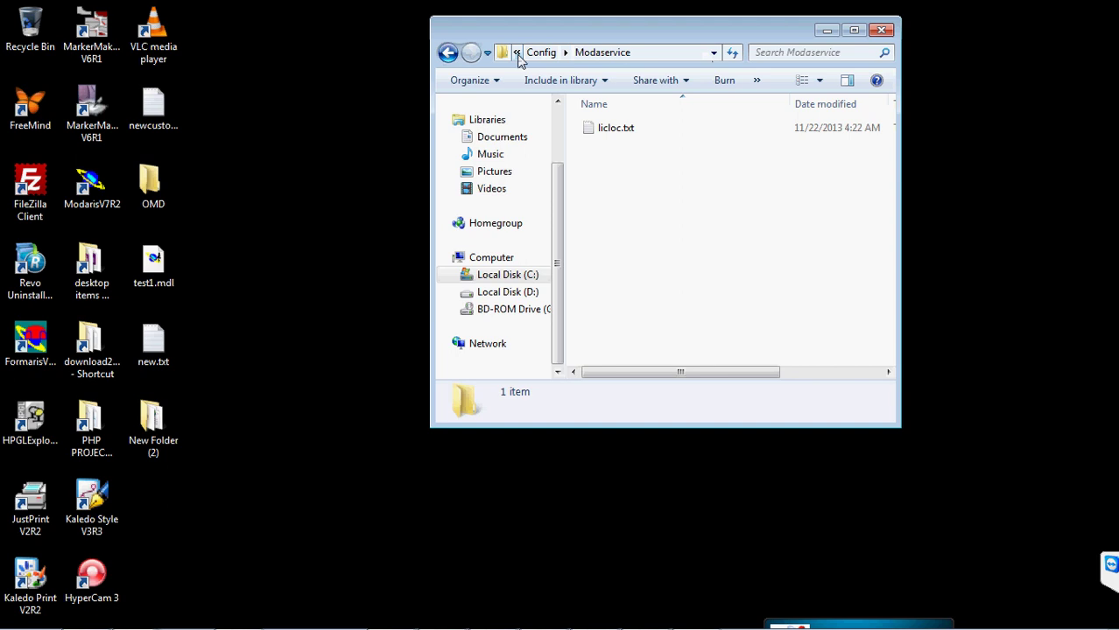
pyautogui.click(516, 53)
pyautogui.click(516, 53)
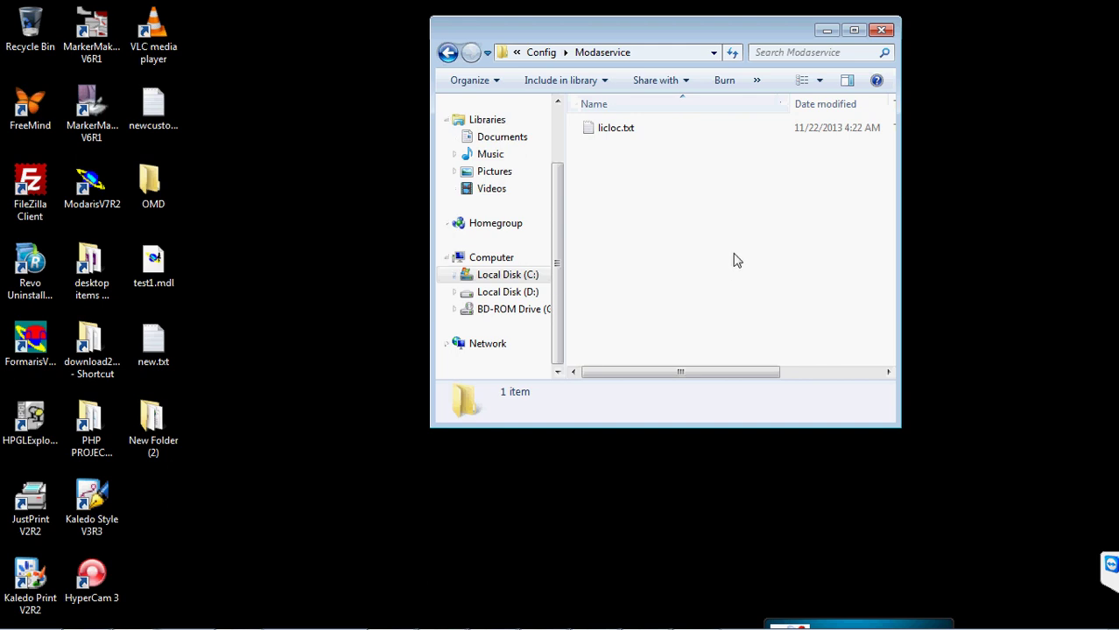
pyautogui.click(447, 52)
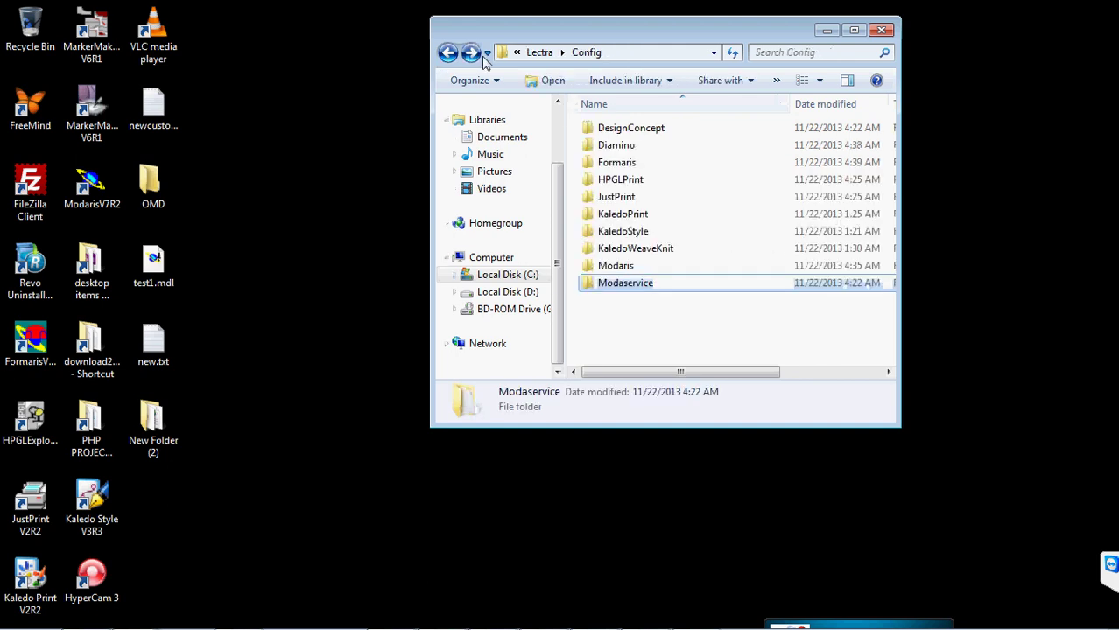
pyautogui.click(448, 53)
pyautogui.doubleClick(703, 29)
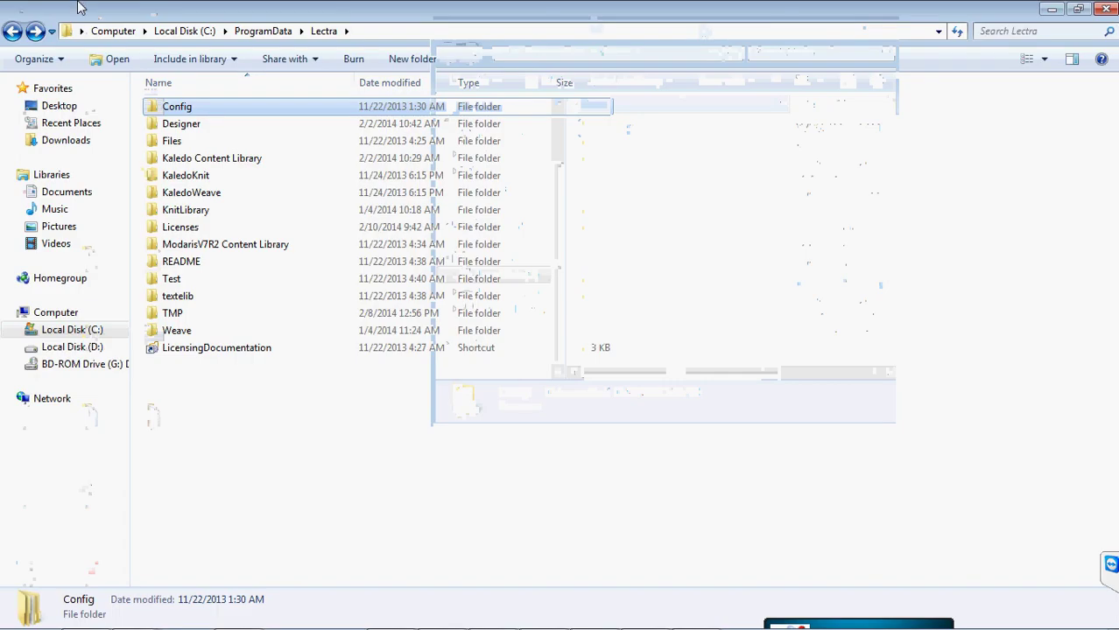
# - Go back to Local Disk (C:), search it for '.lsm', then restore and close Explorer
pyautogui.click(12, 33)
pyautogui.click(12, 33)
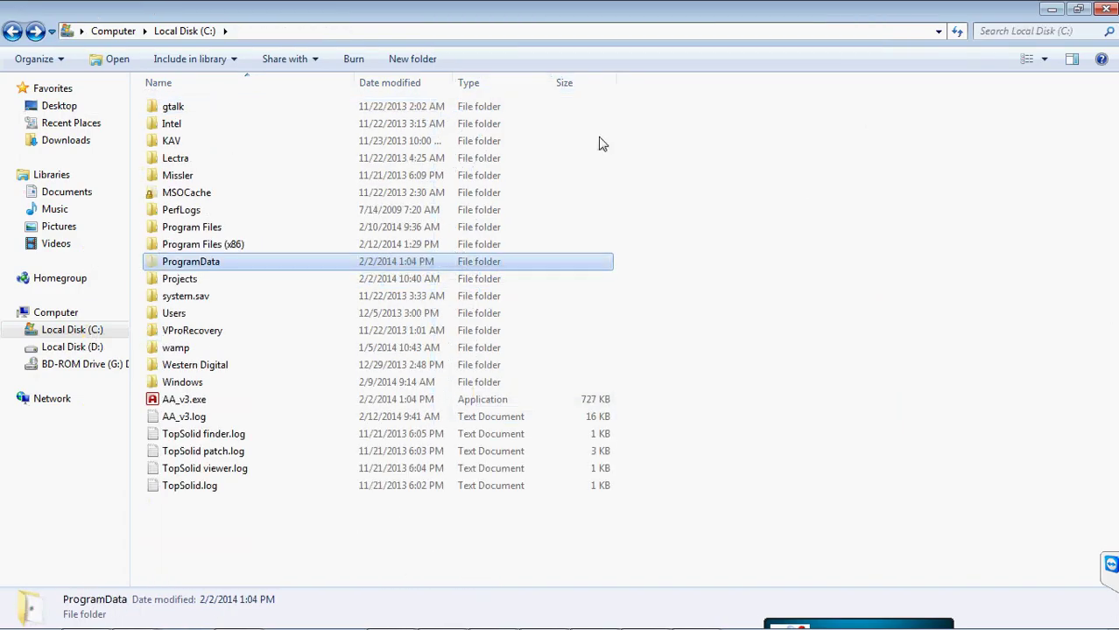
pyautogui.click(1031, 32)
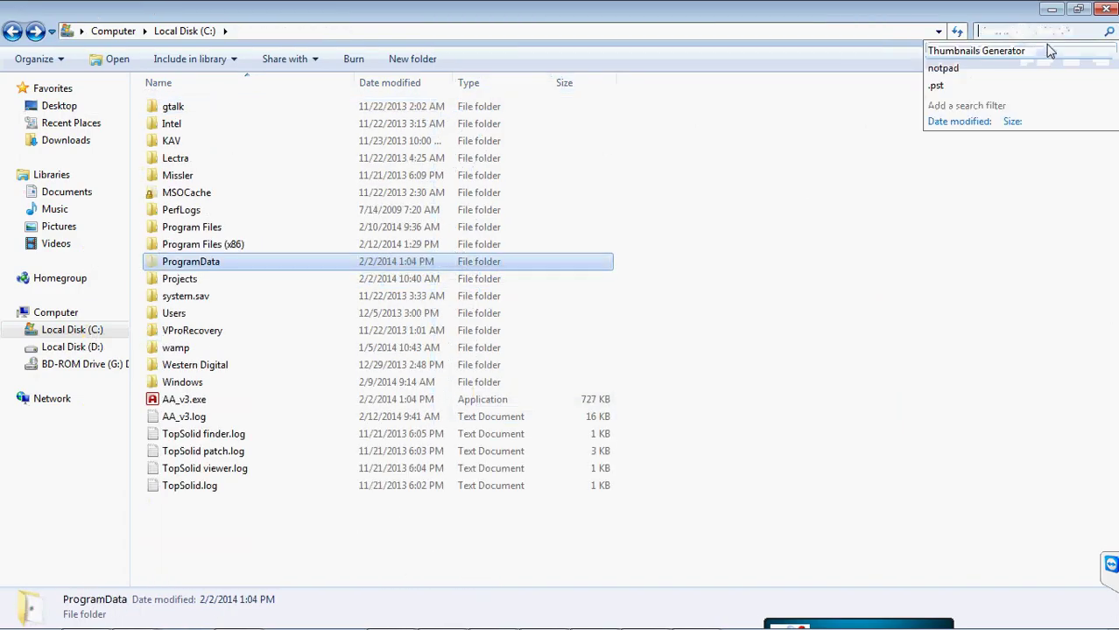
pyautogui.write('init')
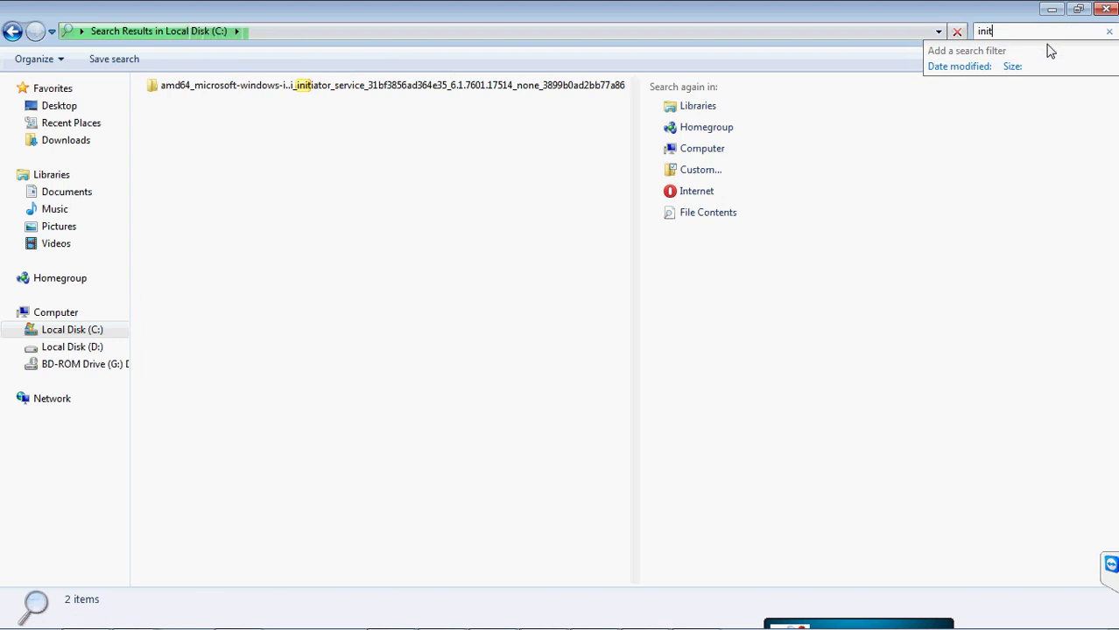
pyautogui.press('BackSpace')
pyautogui.press('BackSpace')
pyautogui.press('BackSpace')
pyautogui.press('BackSpace')
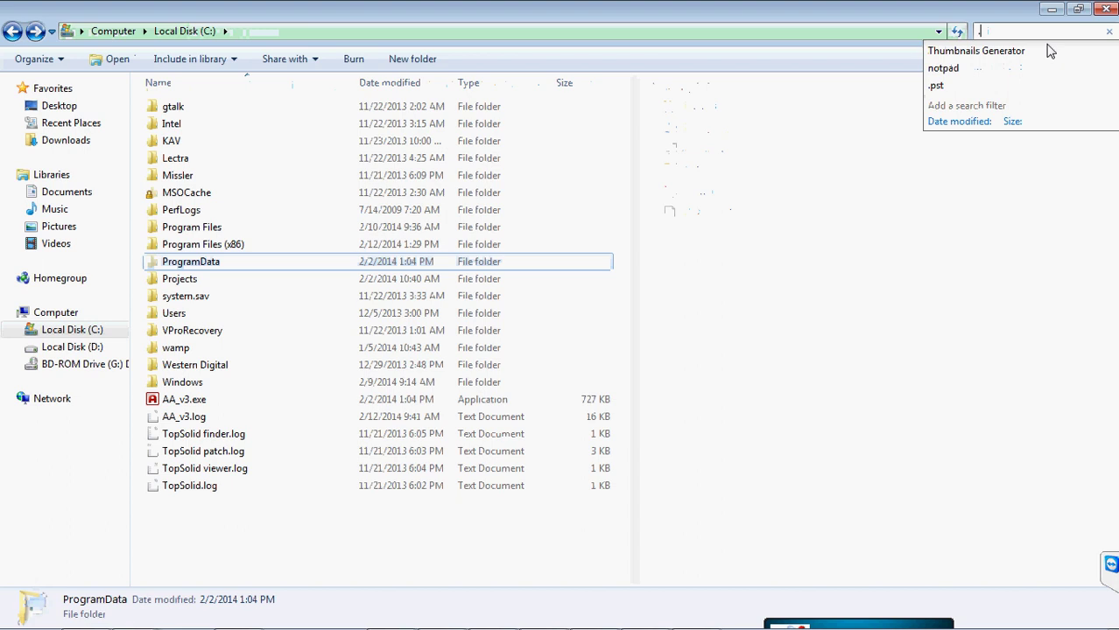
pyautogui.write('.lsm')
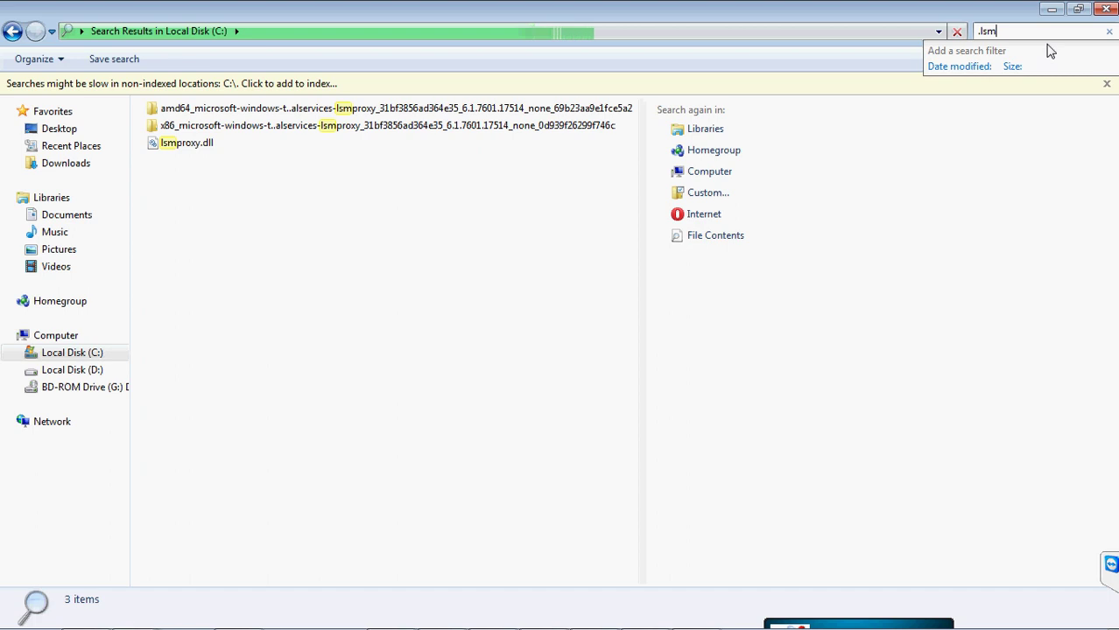
pyautogui.click(1079, 9)
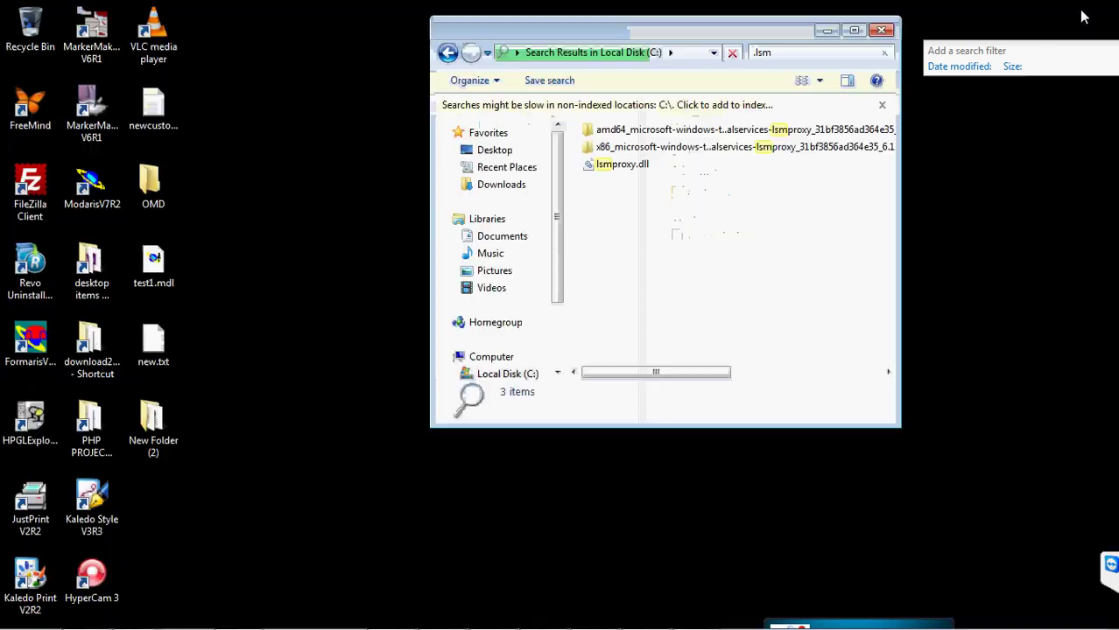
pyautogui.click(879, 30)
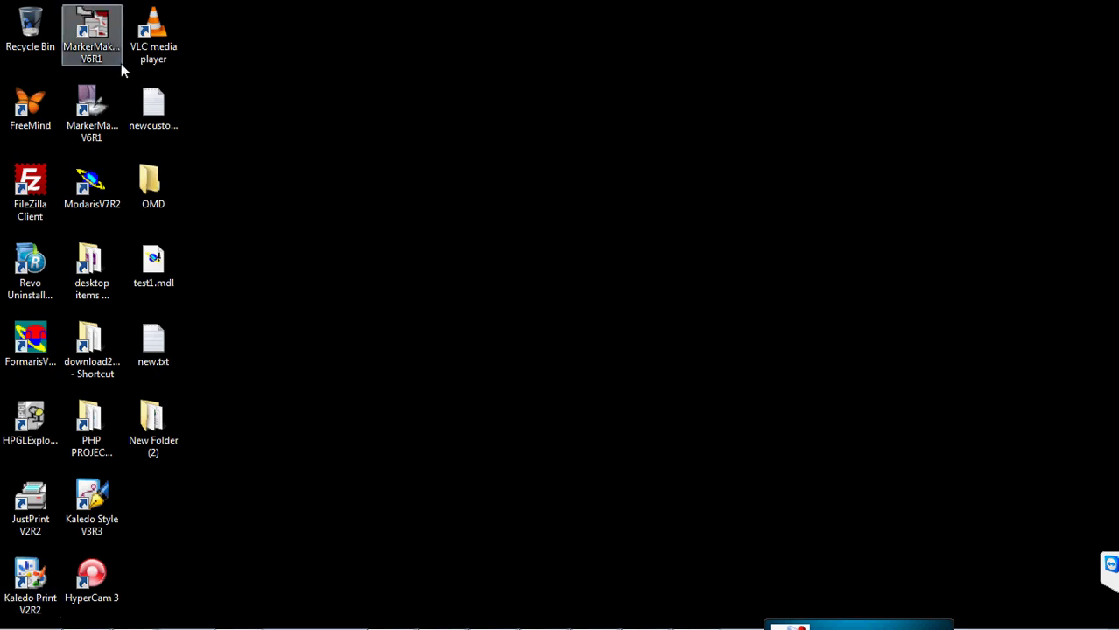
pyautogui.moveTo(83, 627)
pyautogui.click(24, 624)
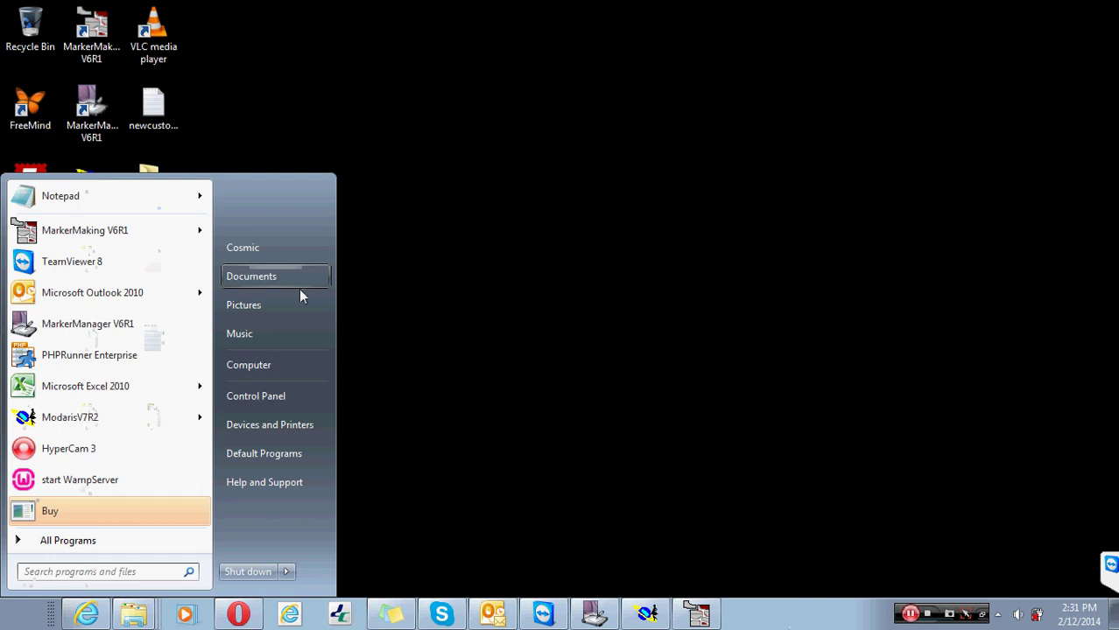
pyautogui.click(280, 368)
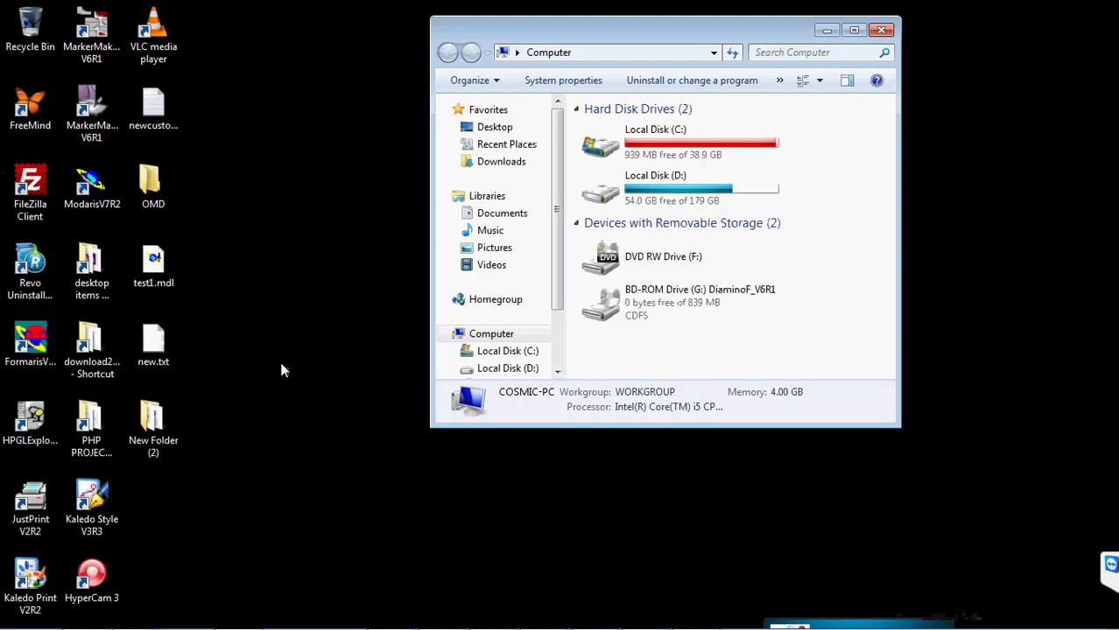
pyautogui.doubleClick(643, 149)
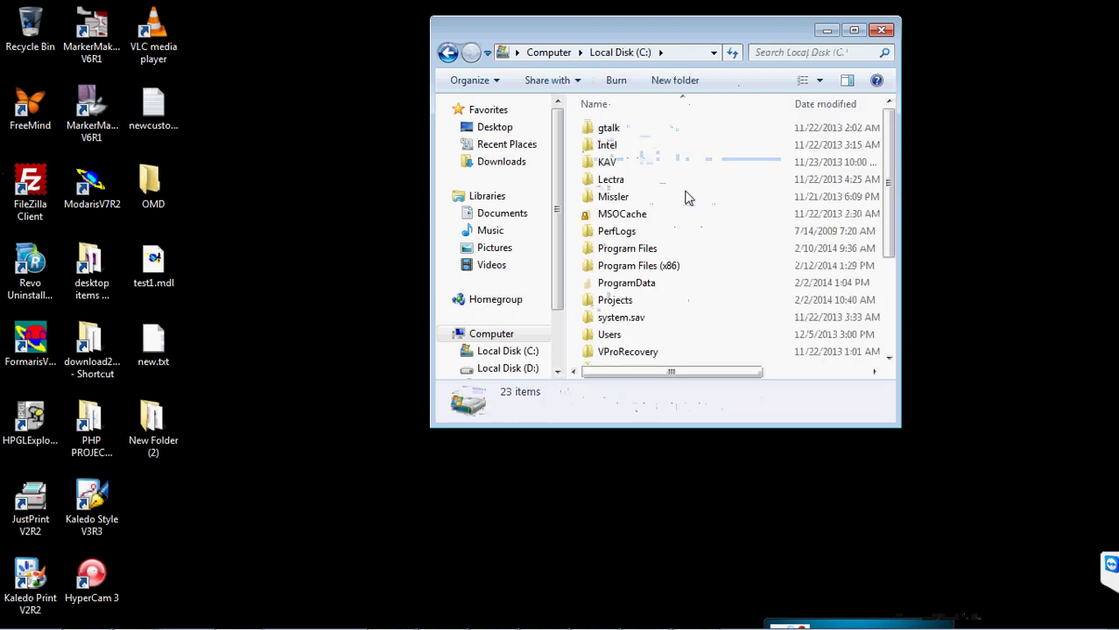
pyautogui.click(652, 253)
pyautogui.doubleClick(652, 252)
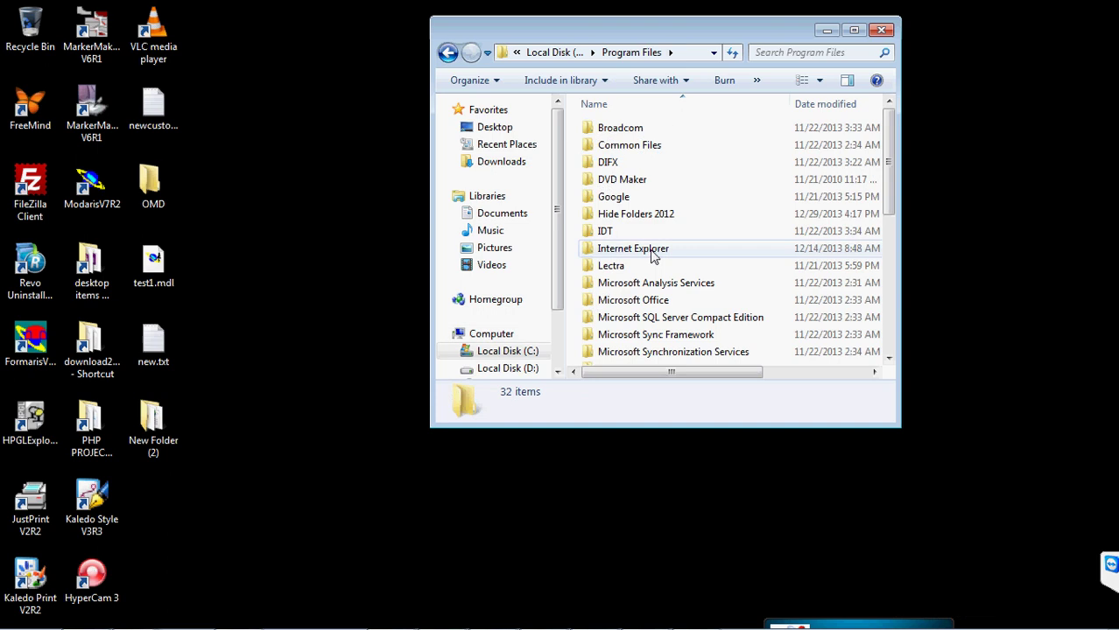
pyautogui.doubleClick(627, 266)
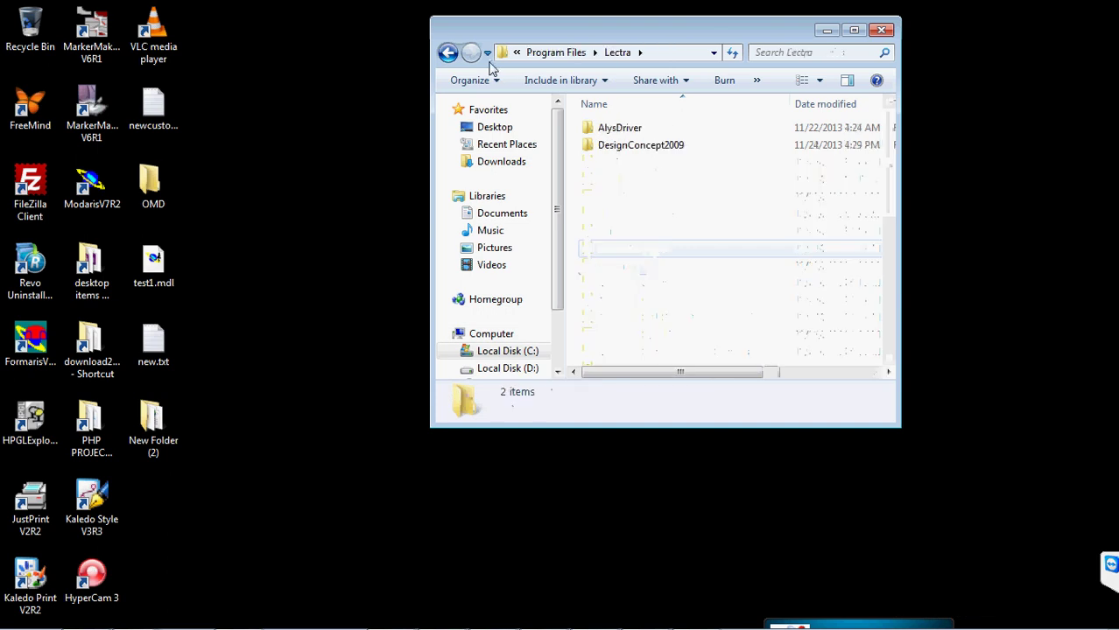
pyautogui.click(450, 53)
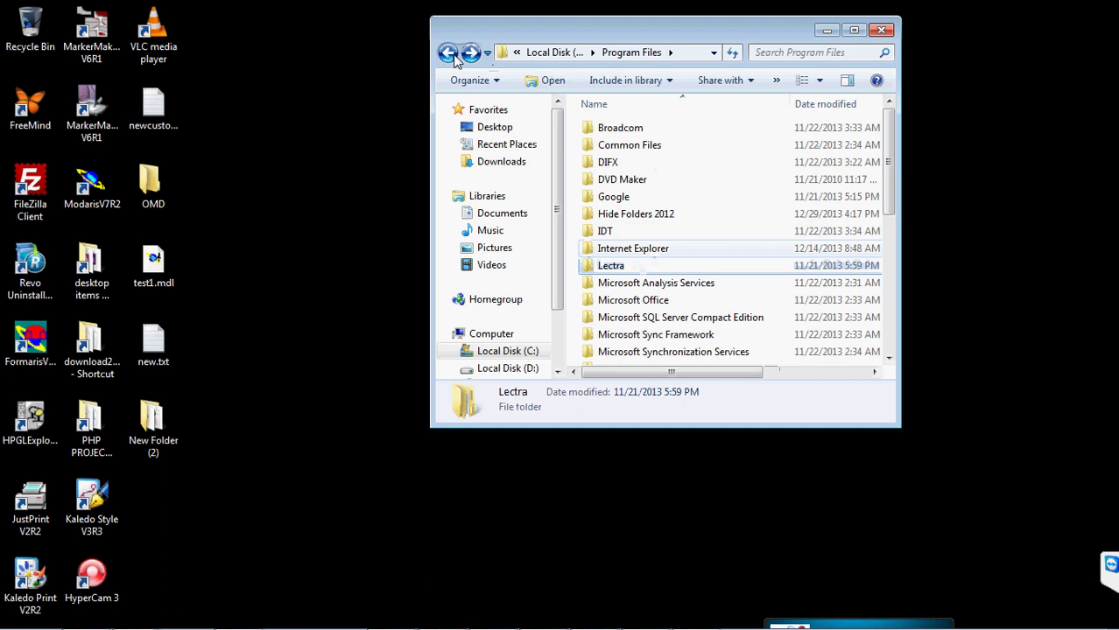
pyautogui.click(453, 54)
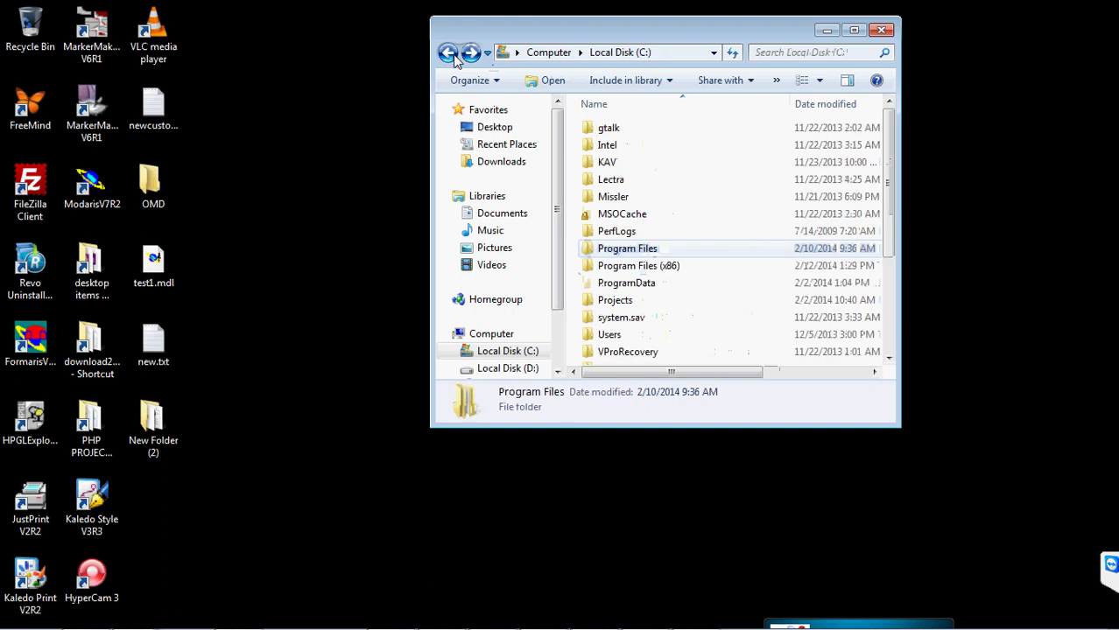
pyautogui.doubleClick(633, 286)
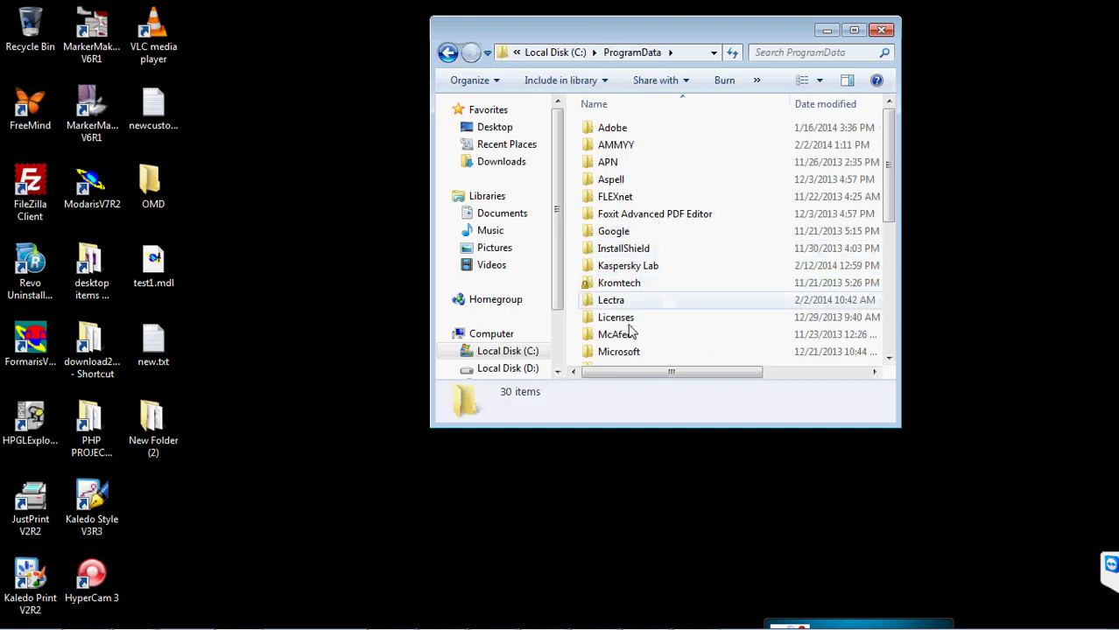
pyautogui.doubleClick(613, 301)
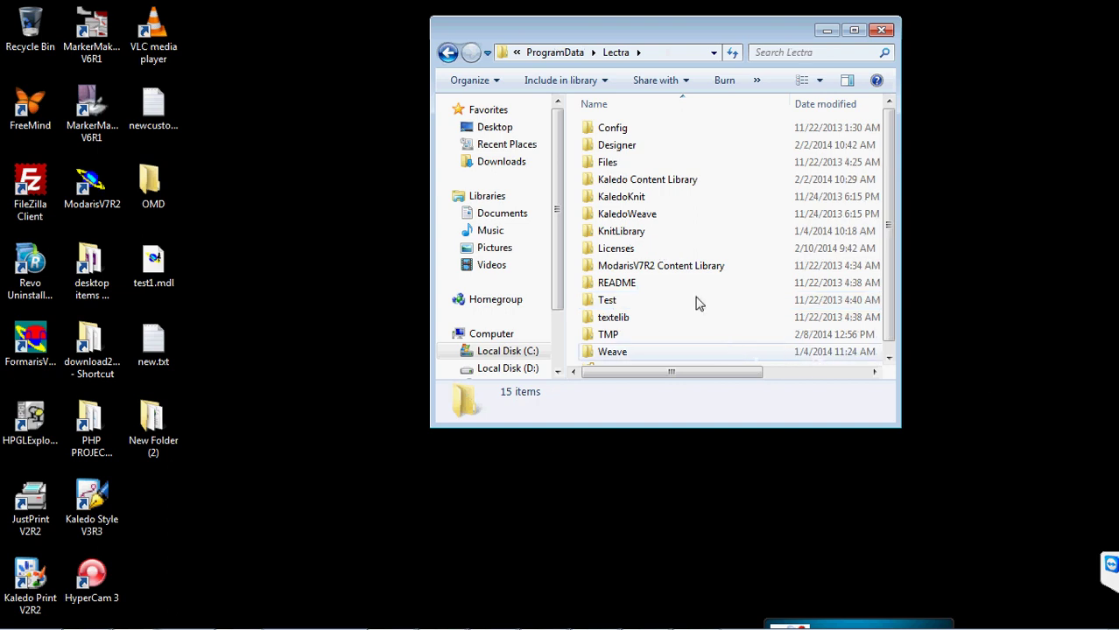
pyautogui.click(888, 359)
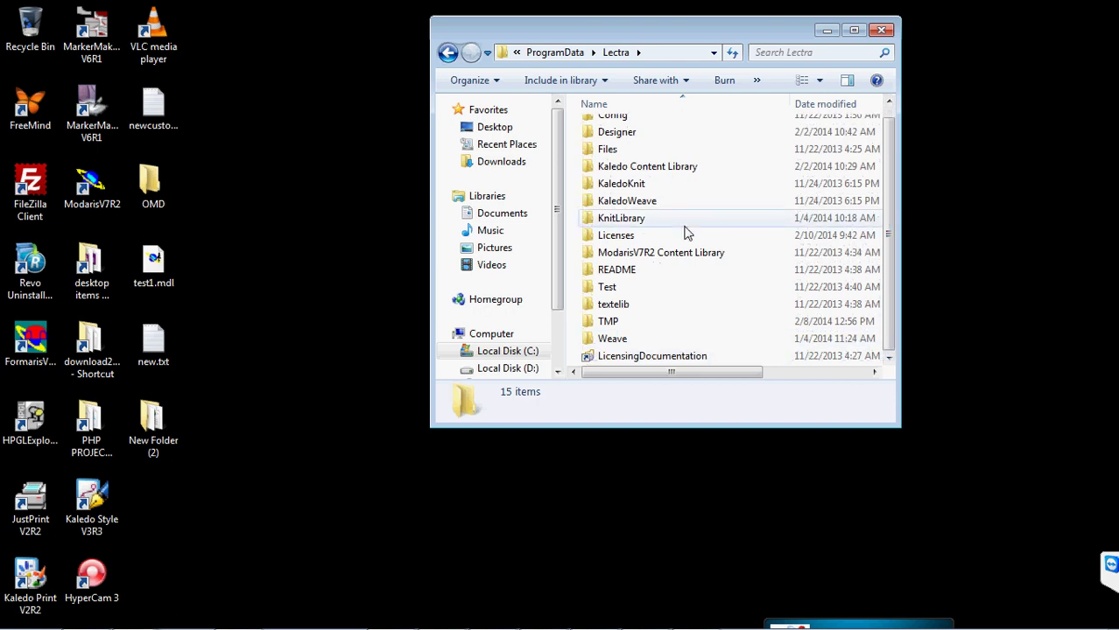
pyautogui.click(448, 54)
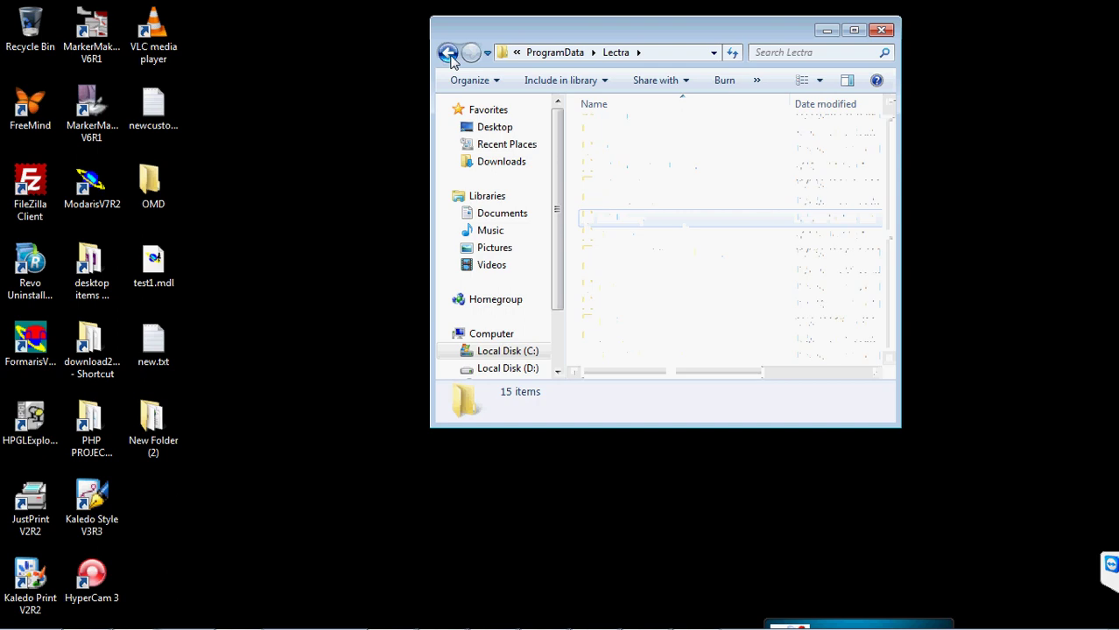
pyautogui.click(449, 55)
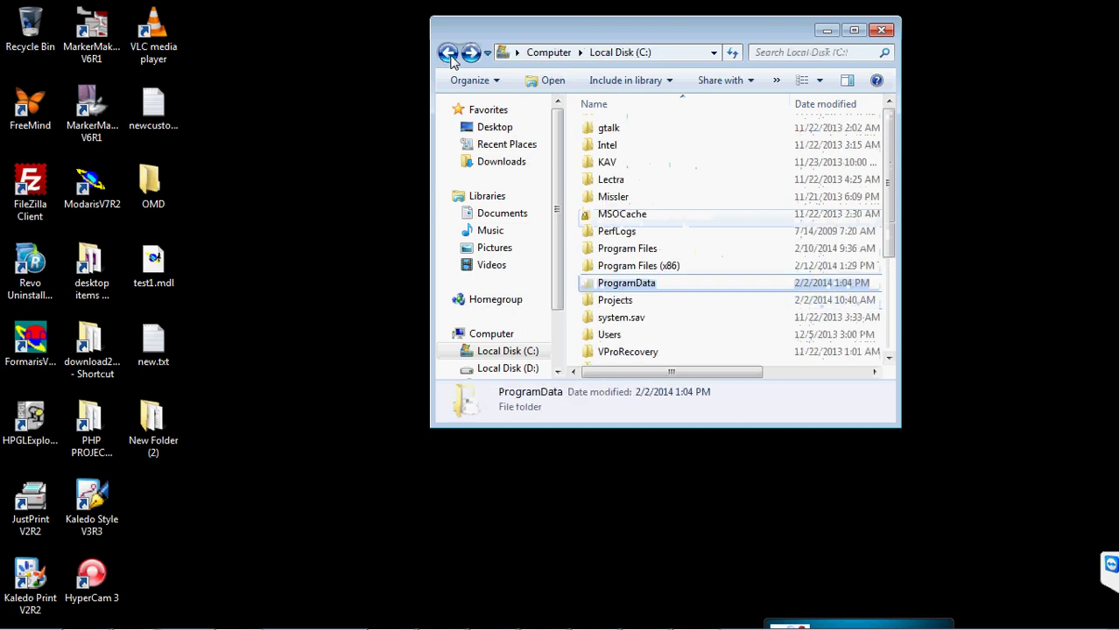
# - Browse to Program Files (x86)\Lectra\Modaservice and bring up the context menu for initdemon.lm
pyautogui.doubleClick(658, 265)
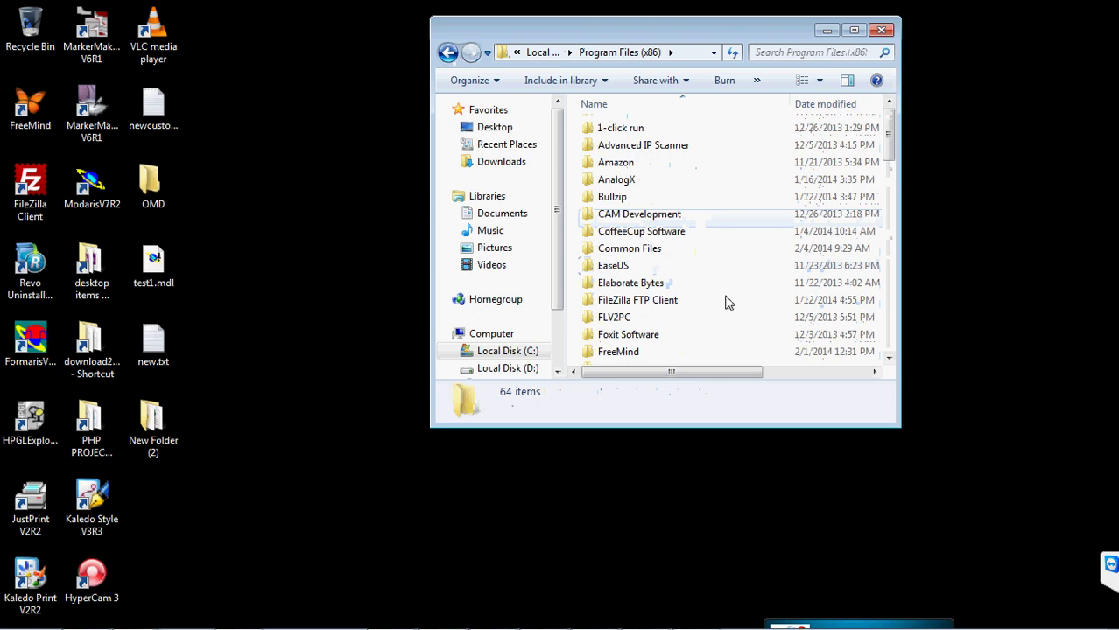
pyautogui.click(889, 359)
pyautogui.moveTo(889, 359); pyautogui.dragTo(888, 359)
pyautogui.click(622, 271)
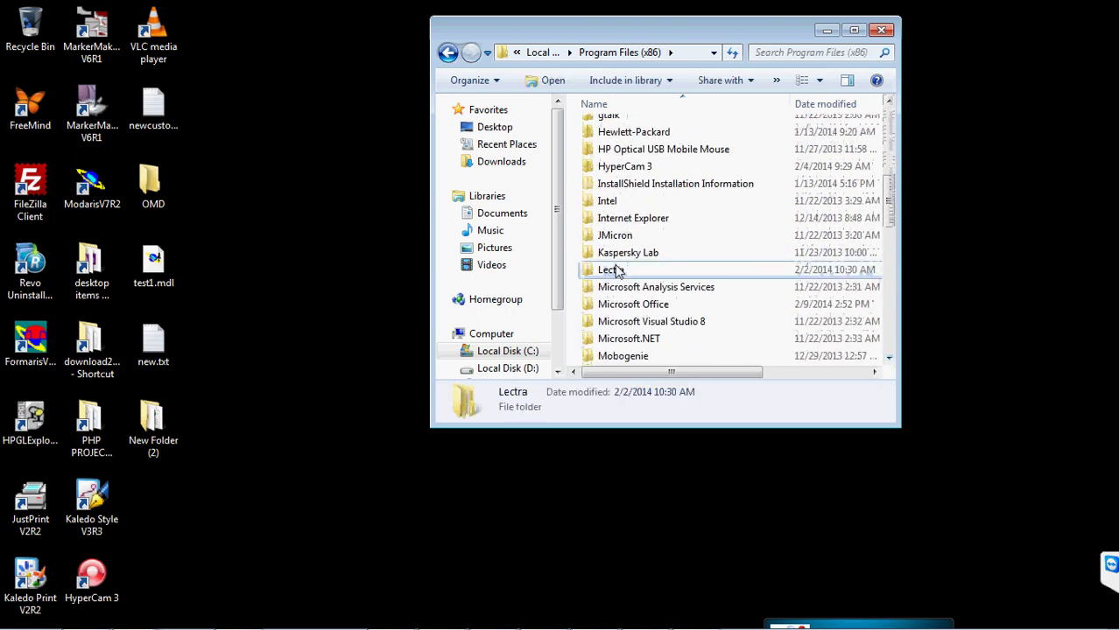
pyautogui.doubleClick(622, 271)
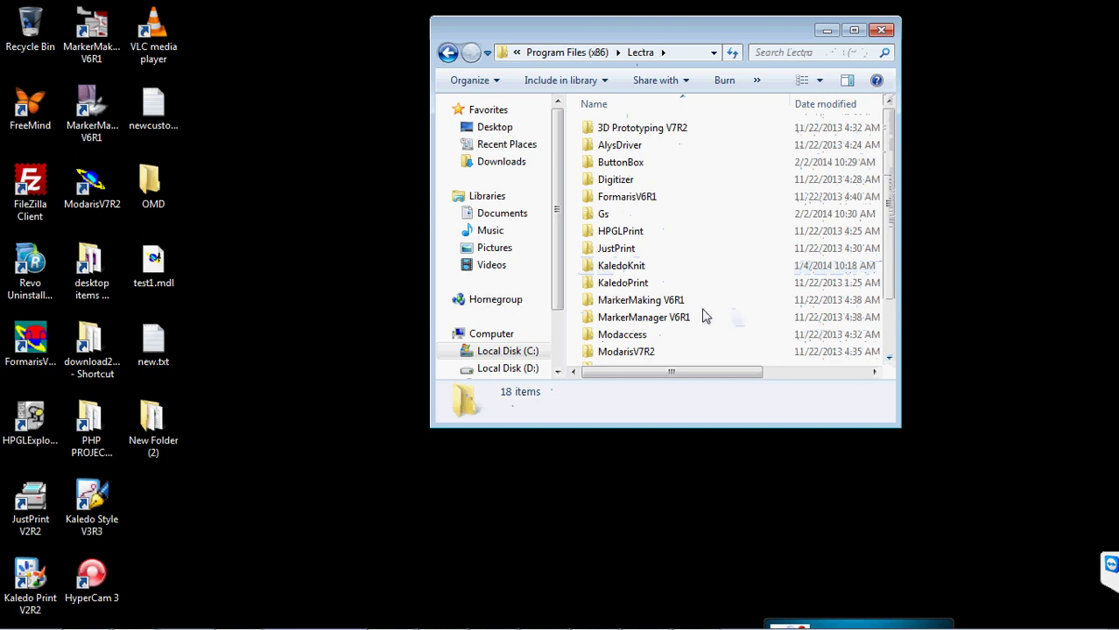
pyautogui.click(889, 359)
pyautogui.doubleClick(624, 340)
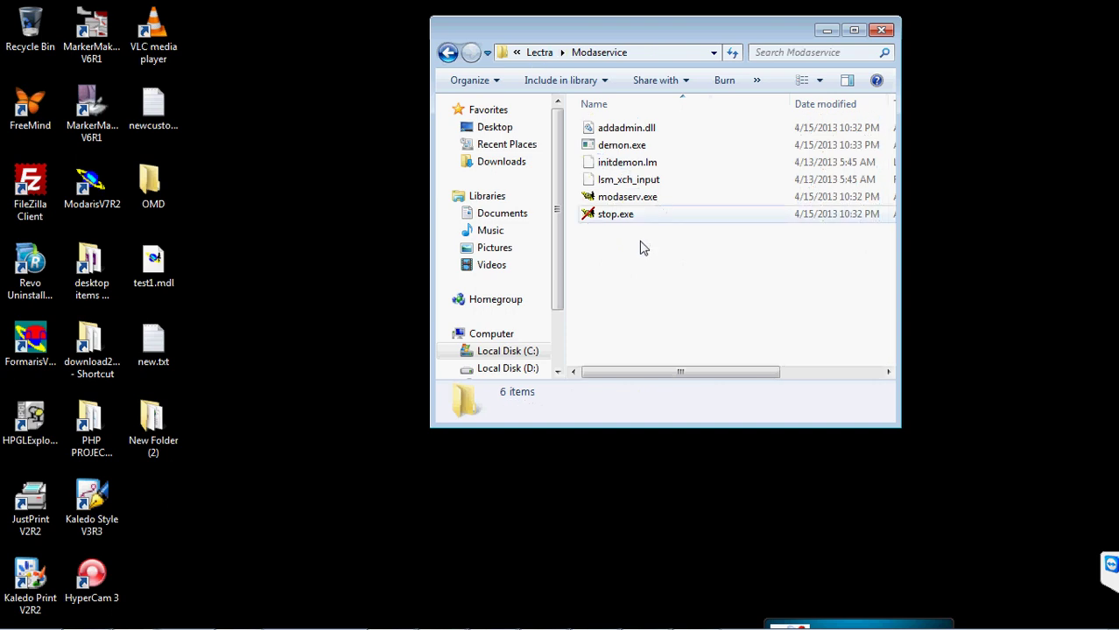
pyautogui.rightClick(637, 169)
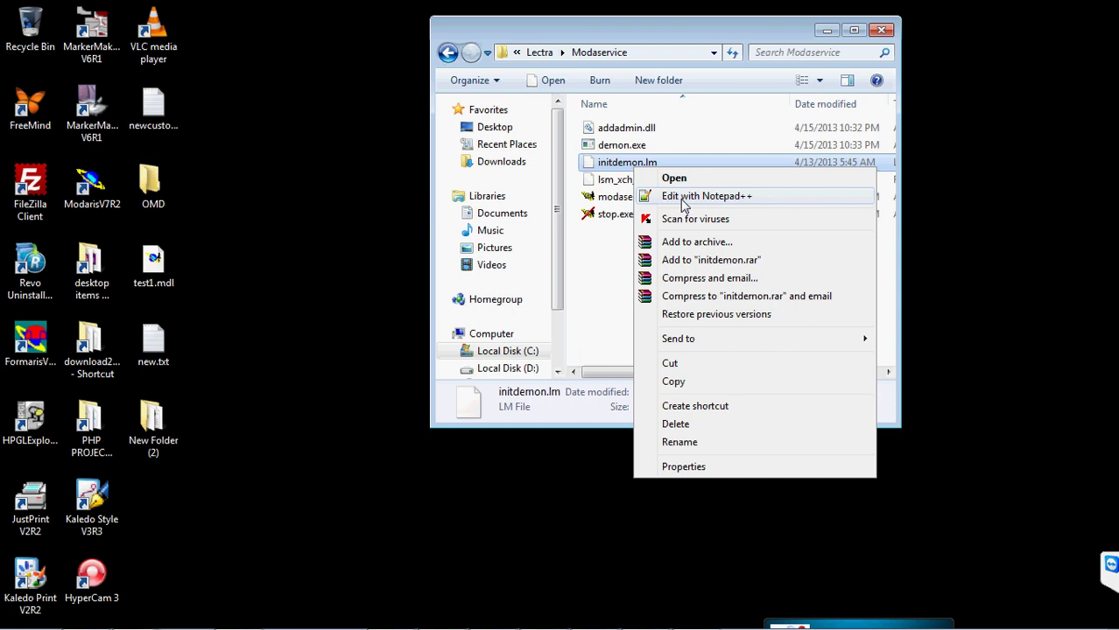
# - Open initdemon.lm with Notepad, picked from the program list
pyautogui.click(674, 181)
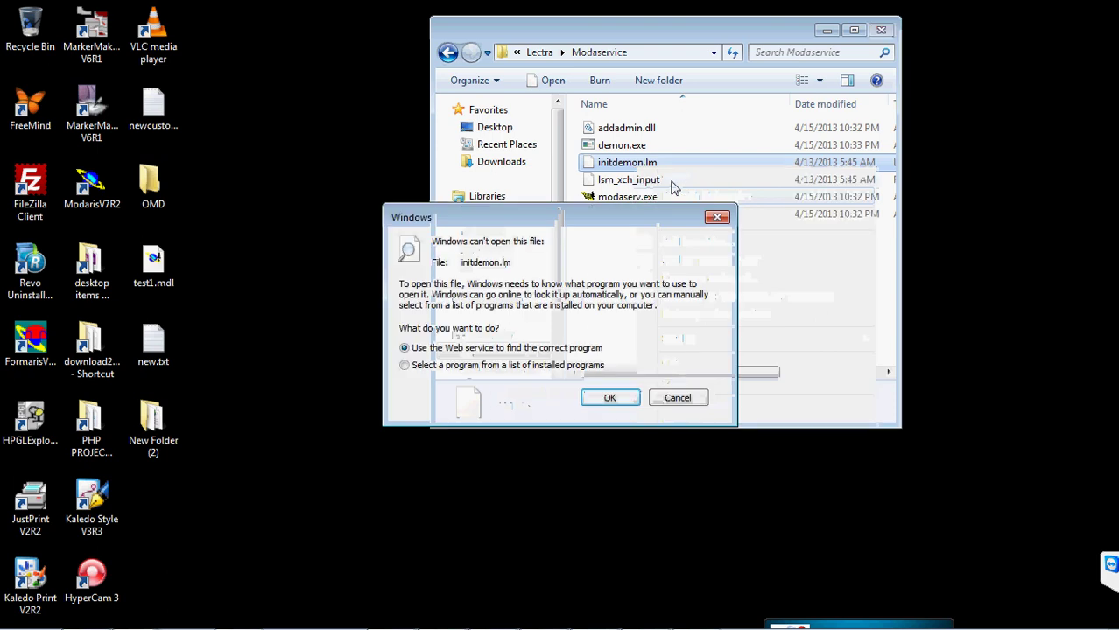
pyautogui.click(508, 365)
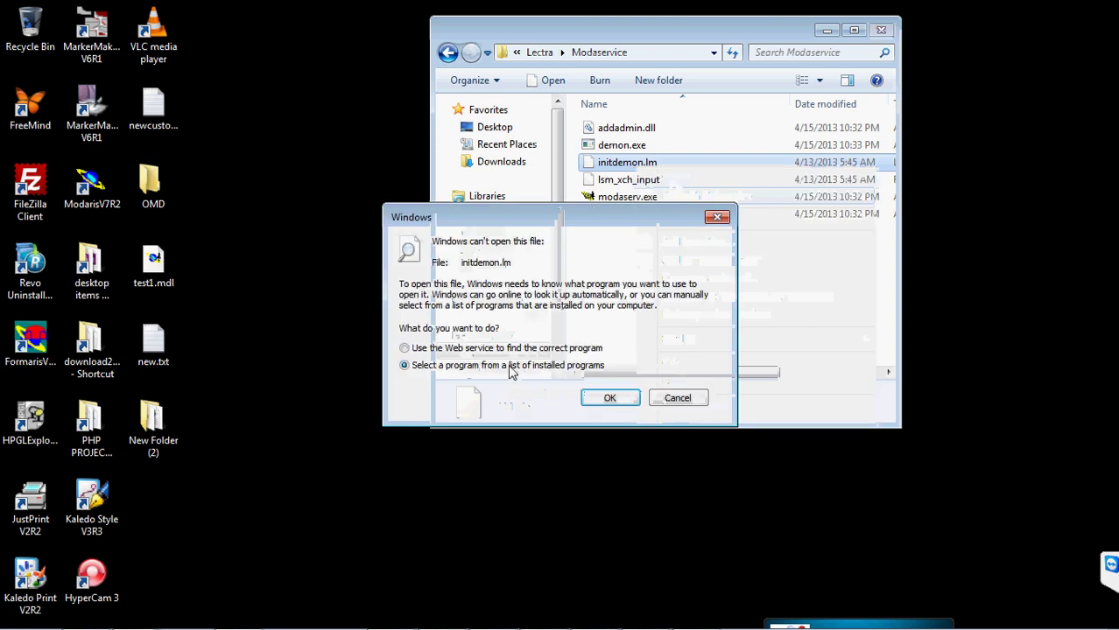
pyautogui.click(604, 398)
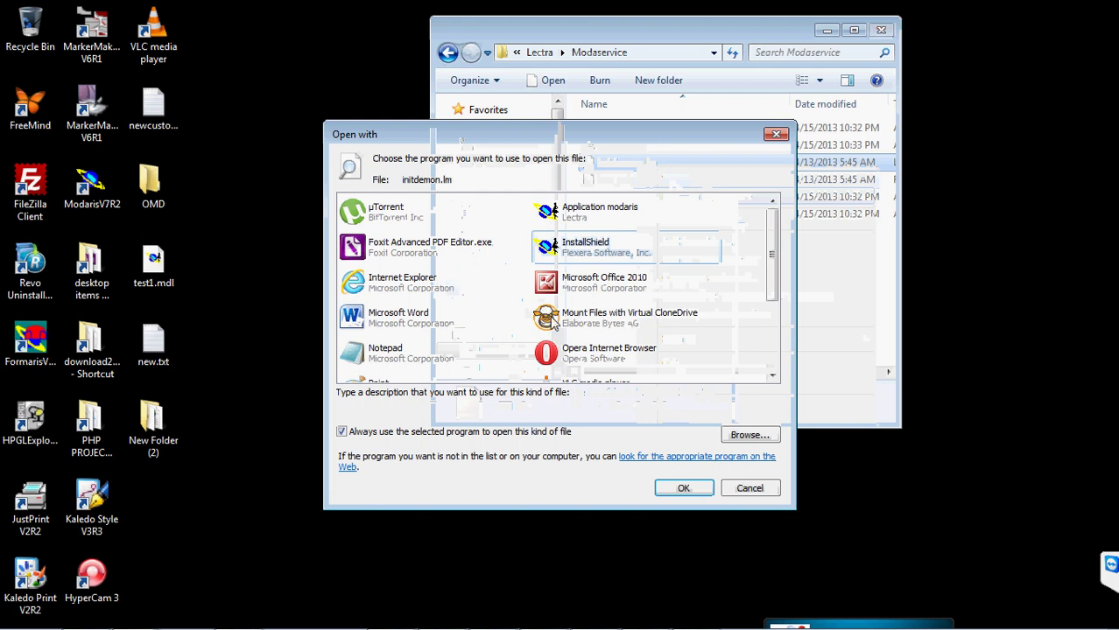
pyautogui.click(354, 363)
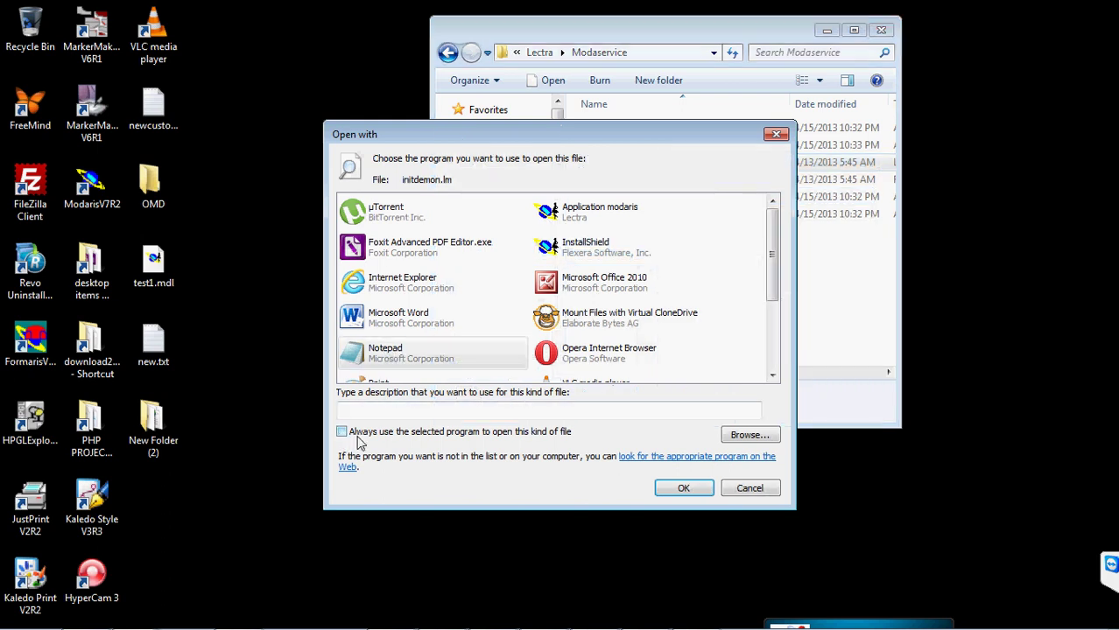
pyautogui.click(684, 488)
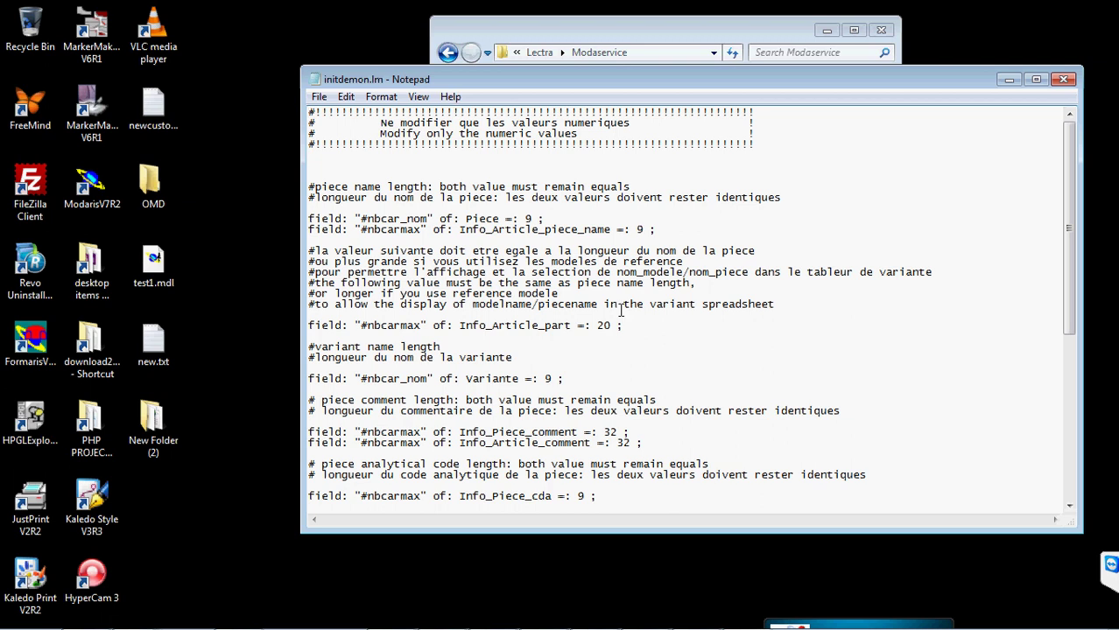
# - Change the Piece, Info_Article_piece_name and Variante lengths in initdemon.lm from 9 to 20
pyautogui.doubleClick(530, 219)
pyautogui.press('BackSpace')
pyautogui.write('20')
pyautogui.click(644, 229)
pyautogui.press('BackSpace')
pyautogui.write('20')
pyautogui.click(649, 229)
pyautogui.click(555, 378)
pyautogui.press('BackSpace')
pyautogui.write('20')
# - Exit Notepad saving initdemon.lm, then go back to the Lectra folder
pyautogui.press('alt')
pyautogui.scroll(-1, 835, 347)
pyautogui.scroll(-1, 835, 347)
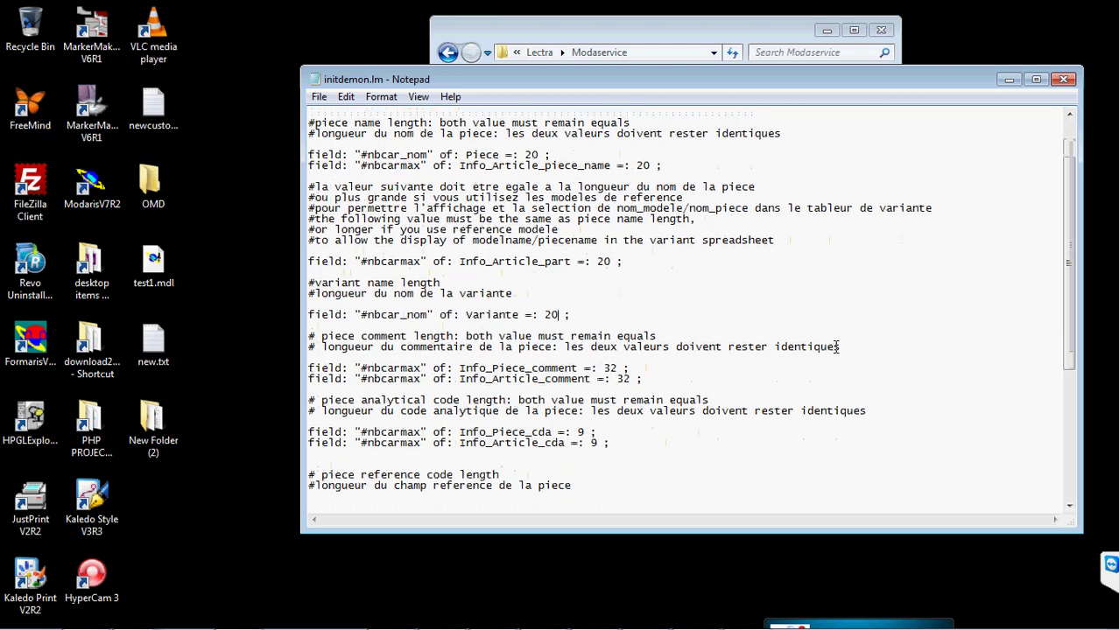
pyautogui.scroll(2, 832, 344)
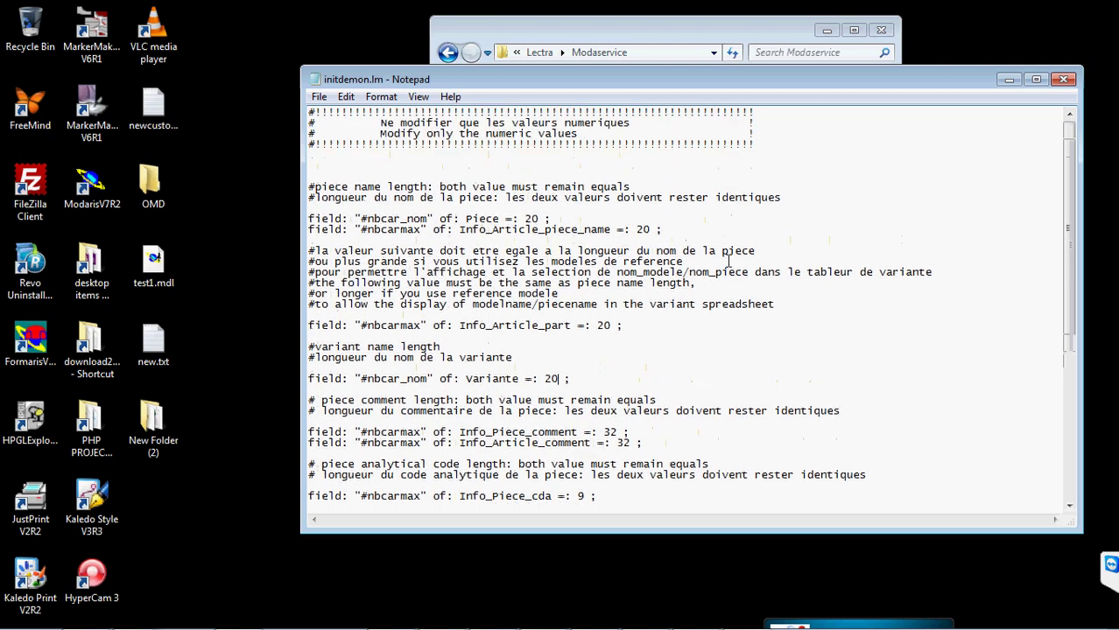
pyautogui.click(319, 97)
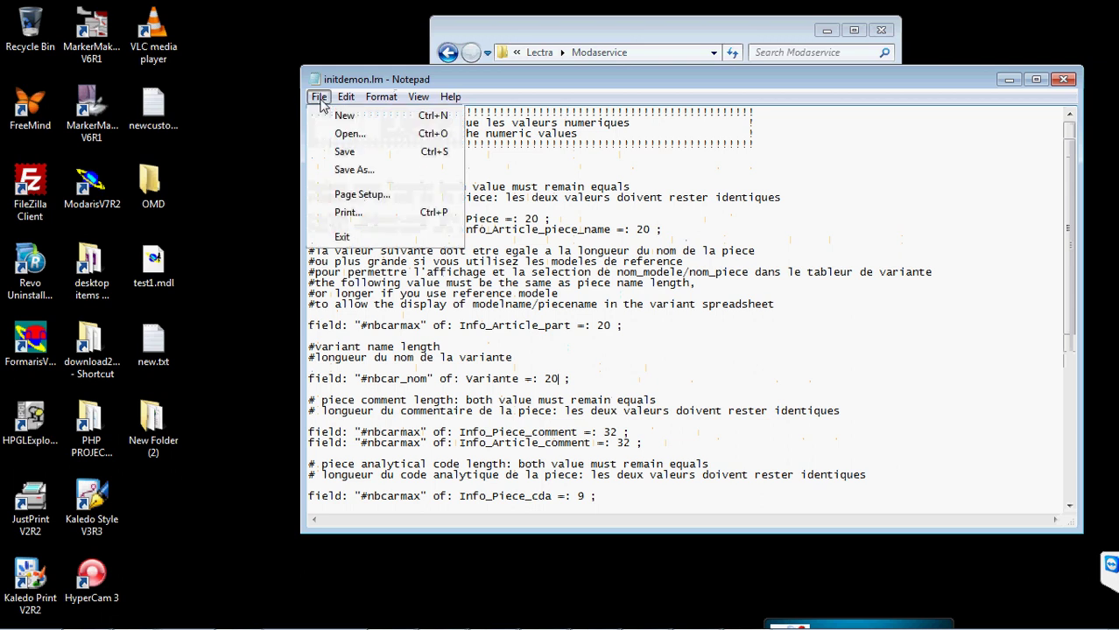
pyautogui.click(342, 238)
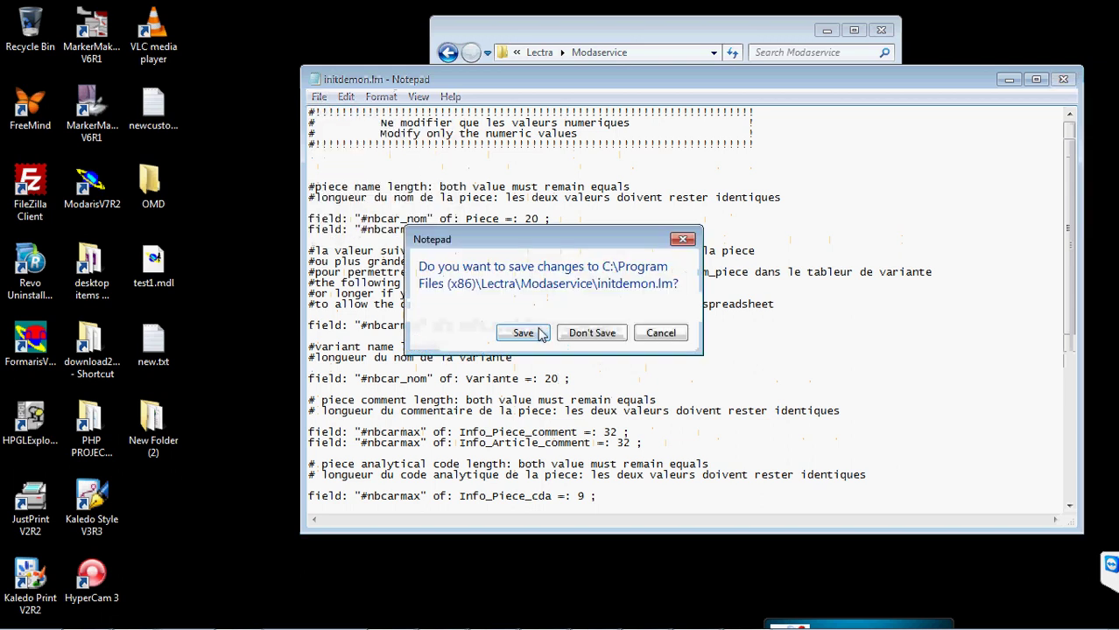
pyautogui.click(540, 335)
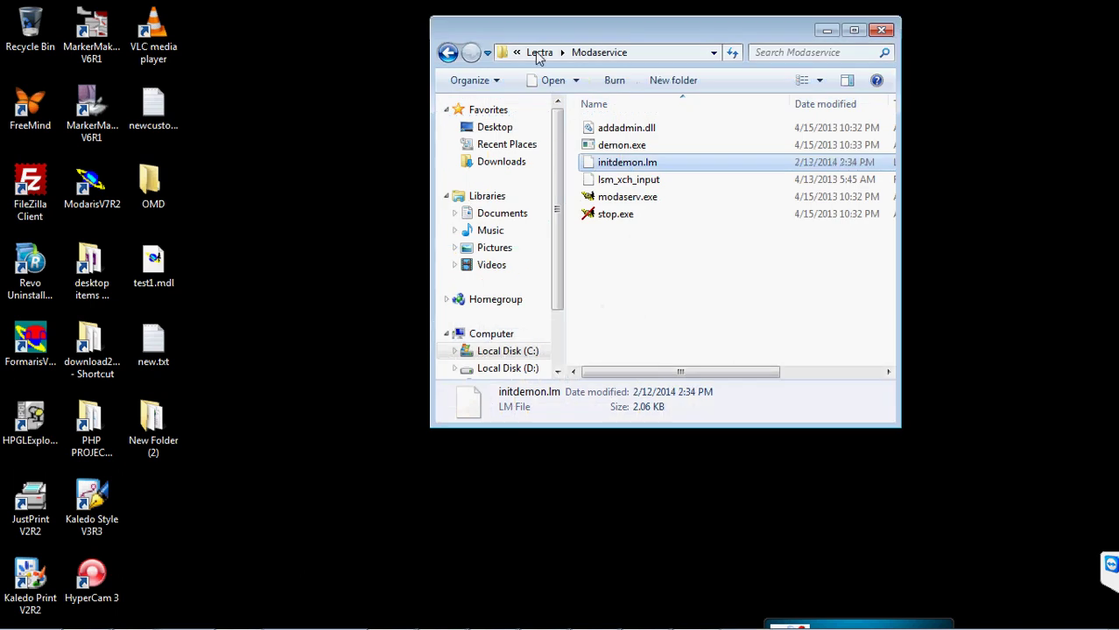
pyautogui.click(447, 53)
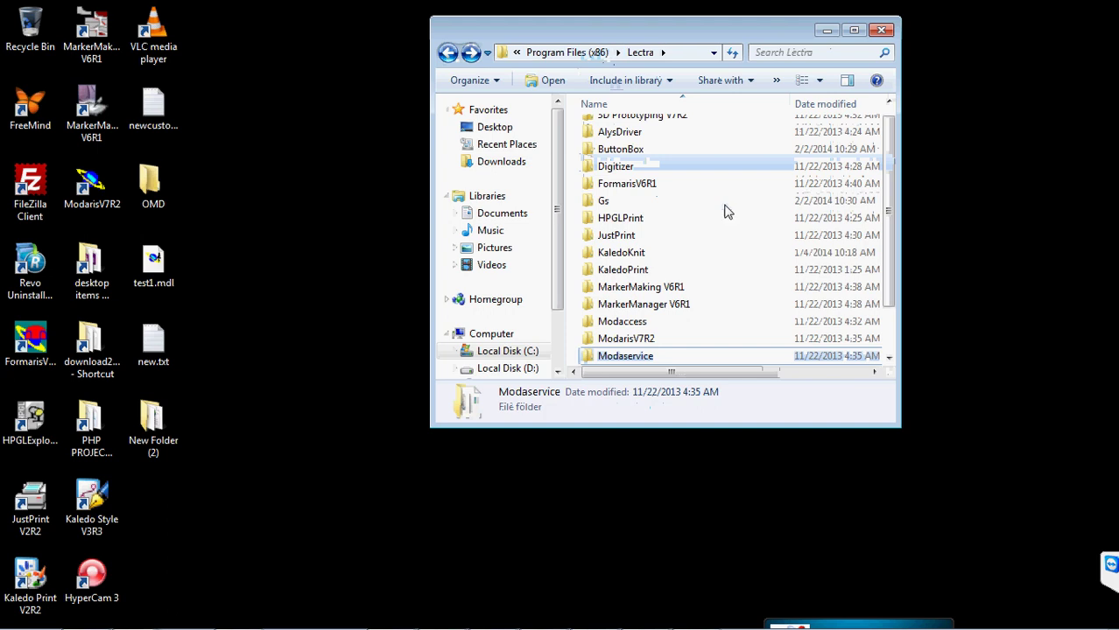
# - Open the ModarisV7R2 config folder and scroll through its file list
pyautogui.doubleClick(643, 338)
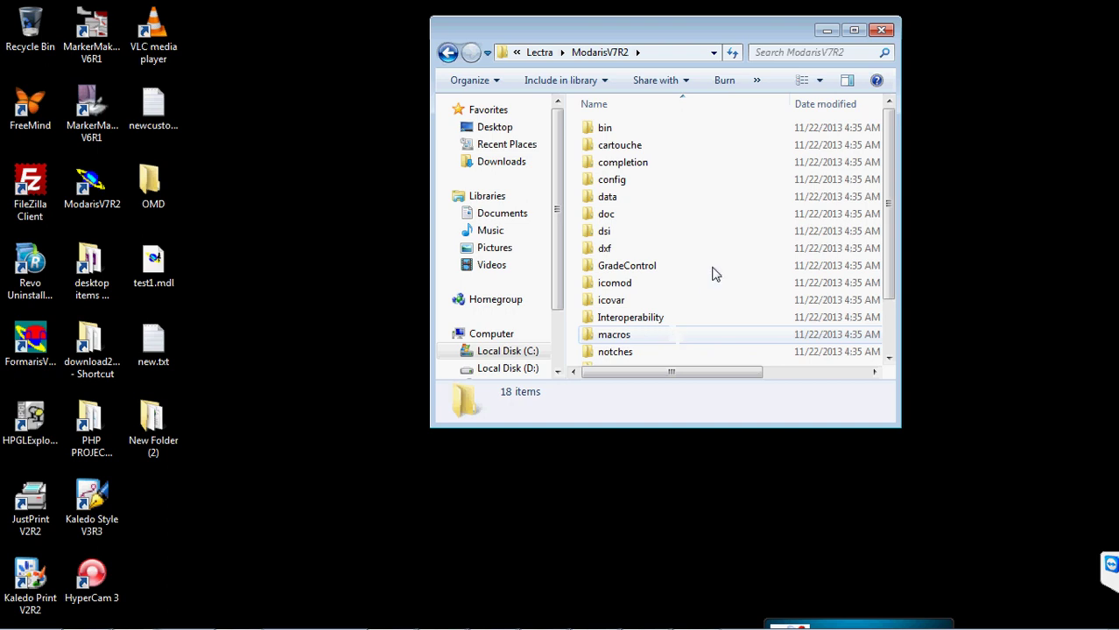
pyautogui.click(618, 182)
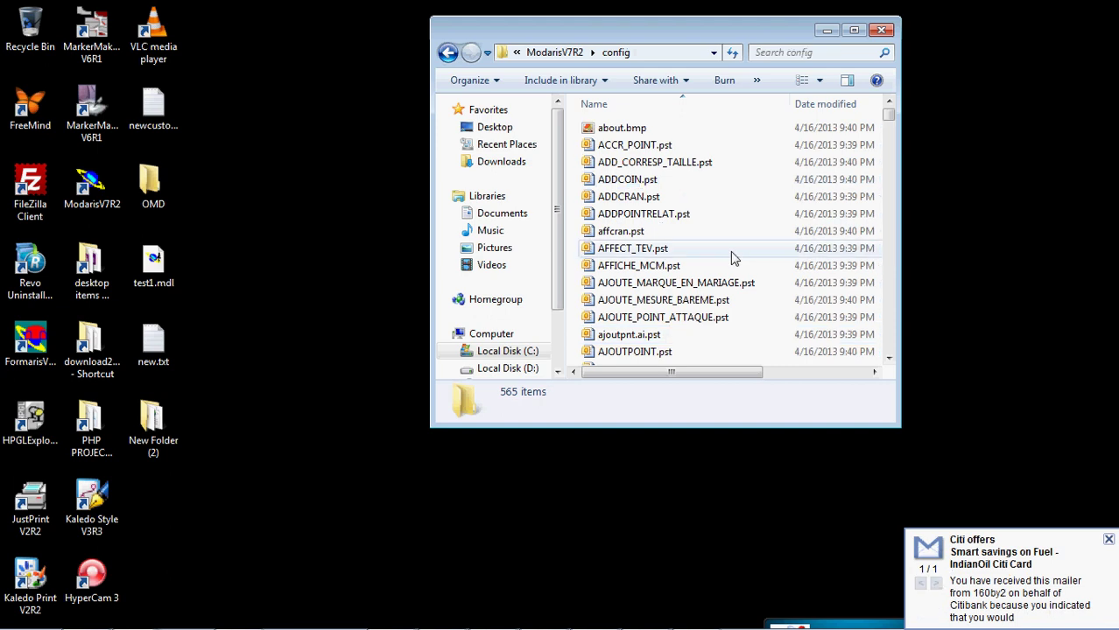
pyautogui.scroll(-3, 740, 222)
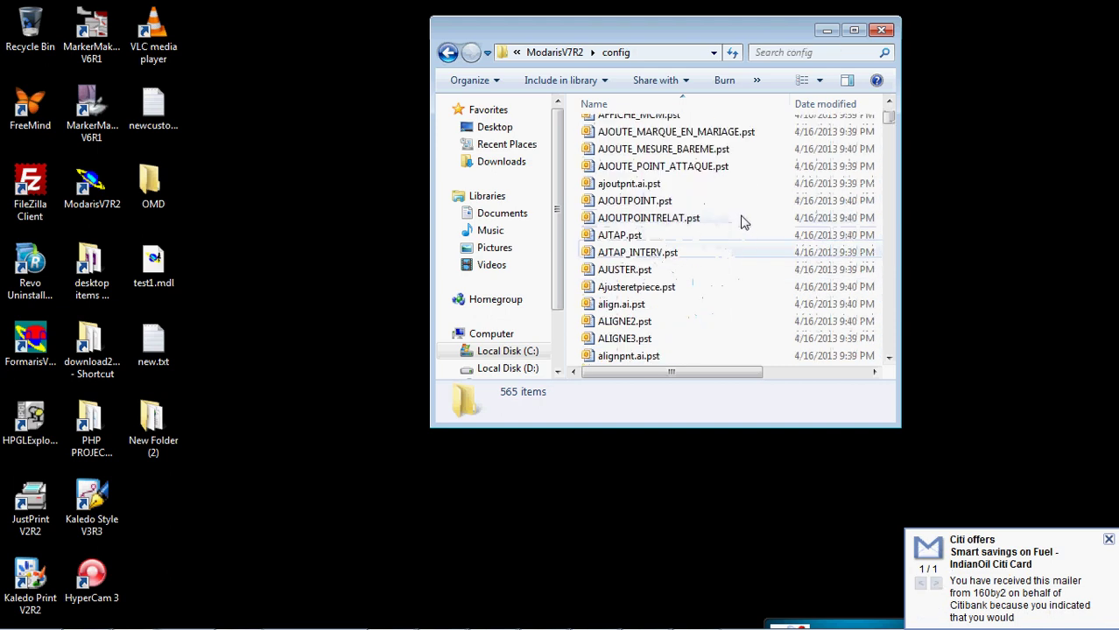
pyautogui.scroll(-15, 741, 221)
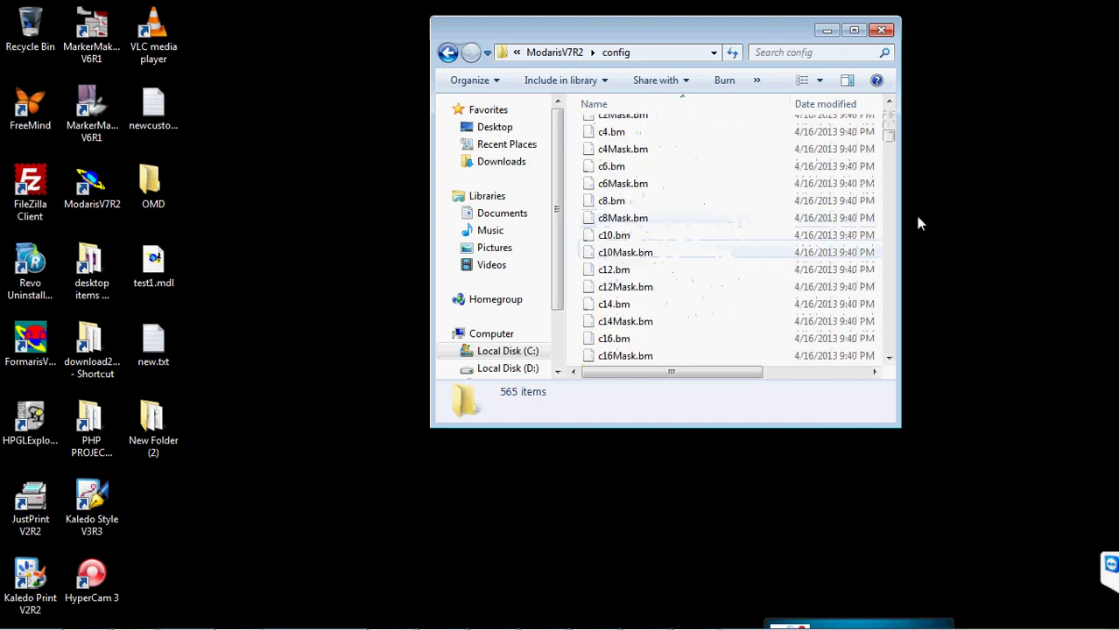
pyautogui.scroll(-20, 762, 215)
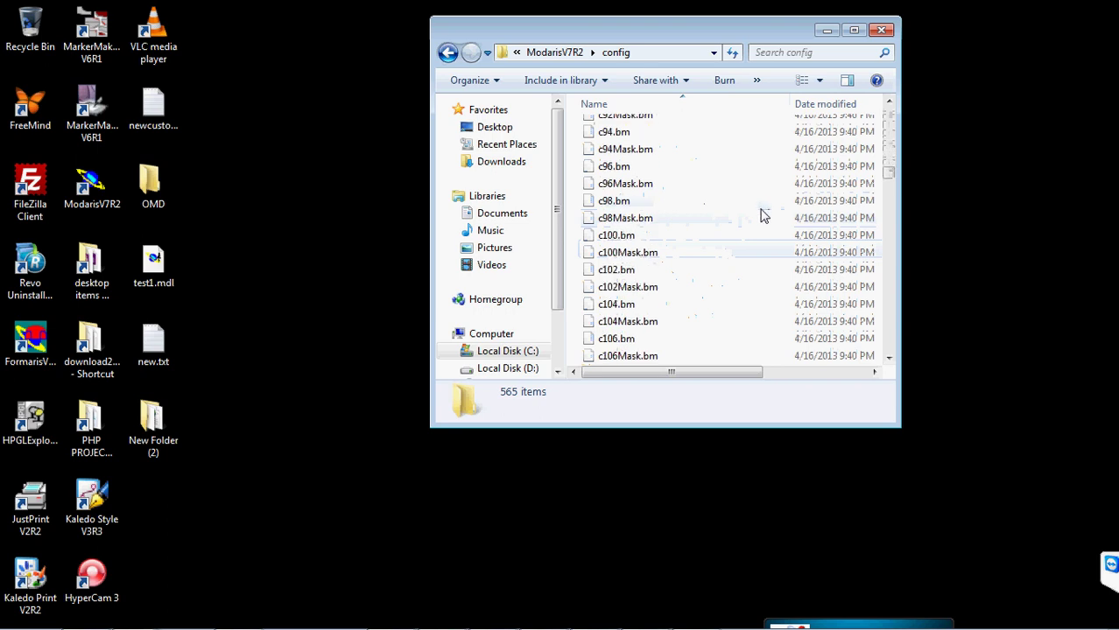
pyautogui.scroll(-20, 762, 214)
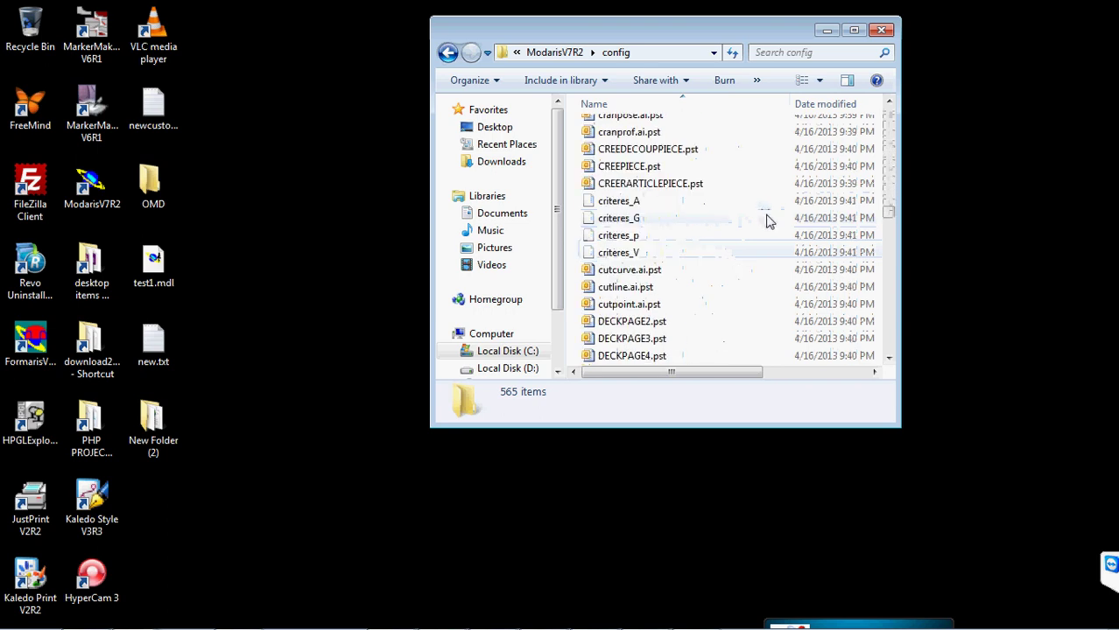
pyautogui.scroll(2, 763, 218)
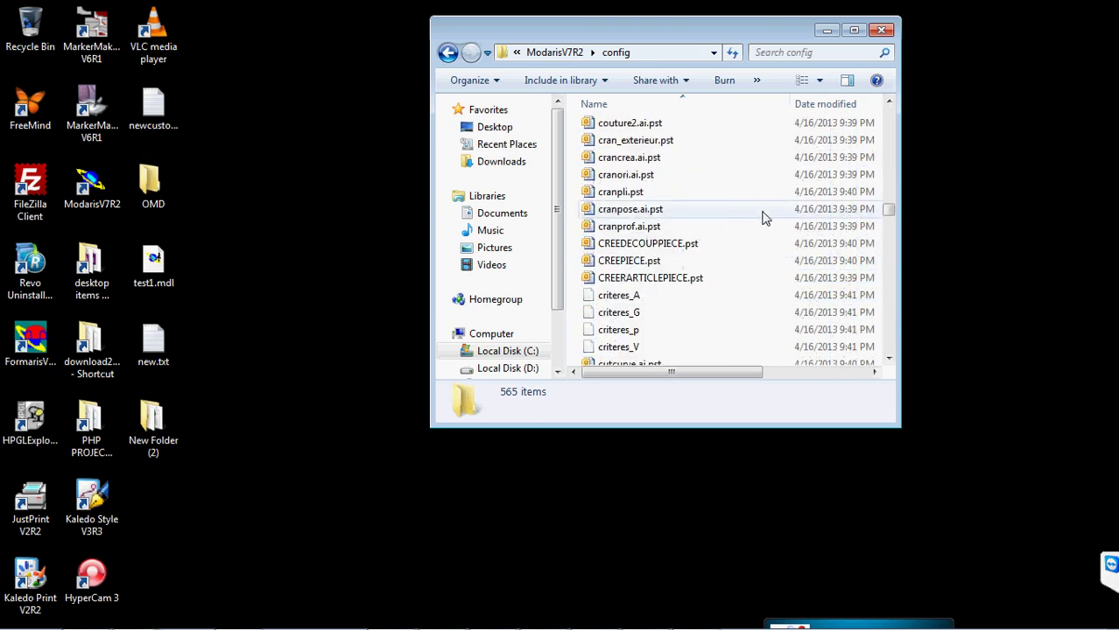
pyautogui.scroll(-15, 762, 218)
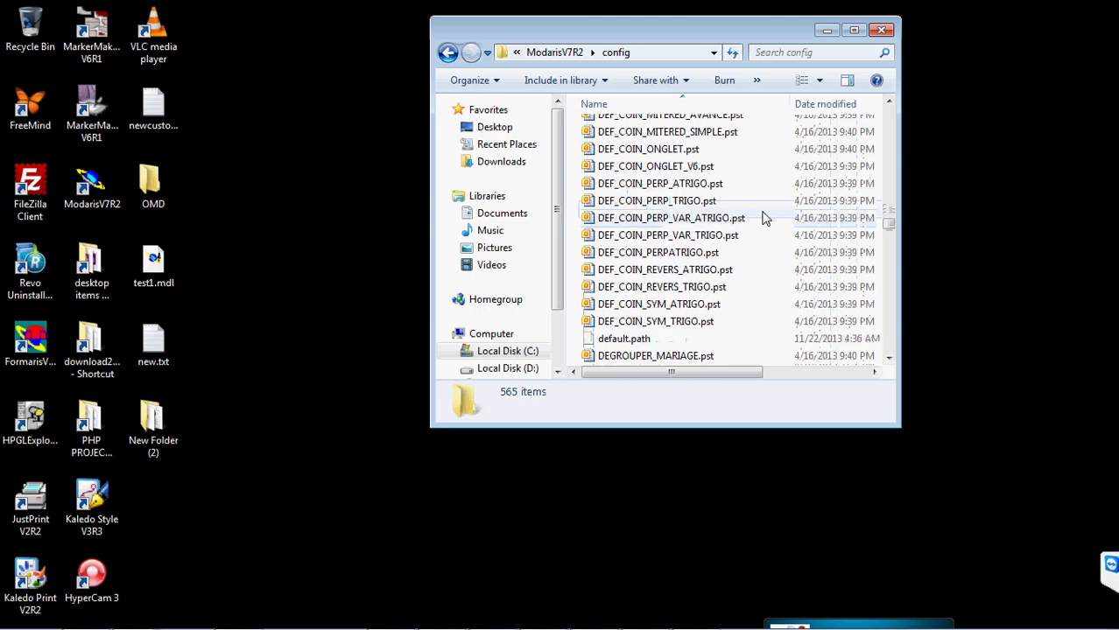
pyautogui.scroll(-15, 764, 218)
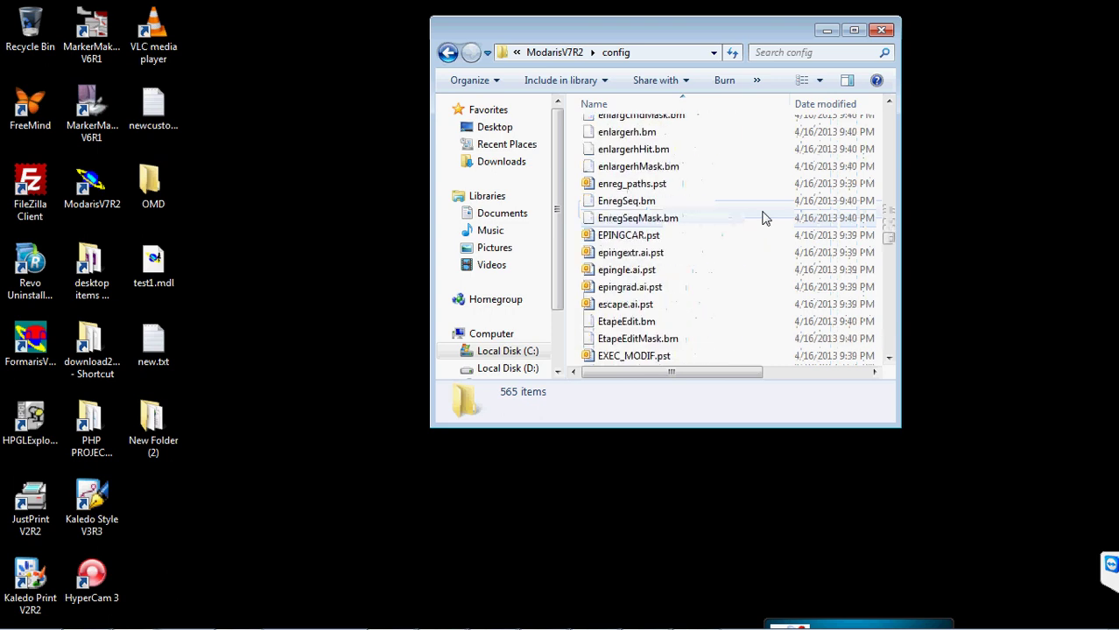
pyautogui.scroll(-7, 763, 218)
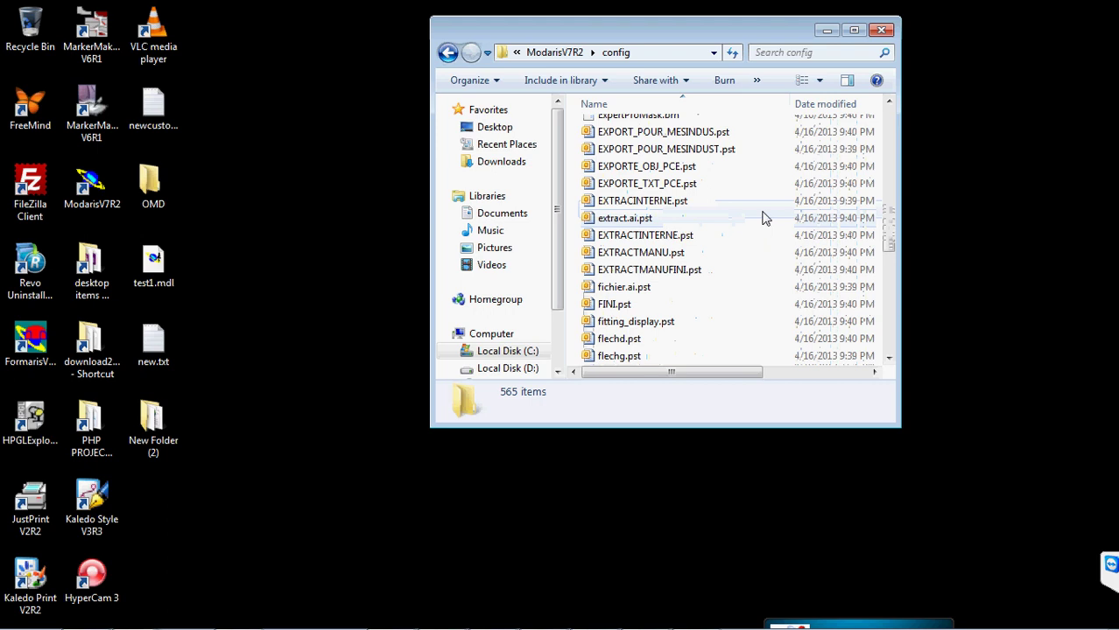
pyautogui.scroll(-9, 737, 238)
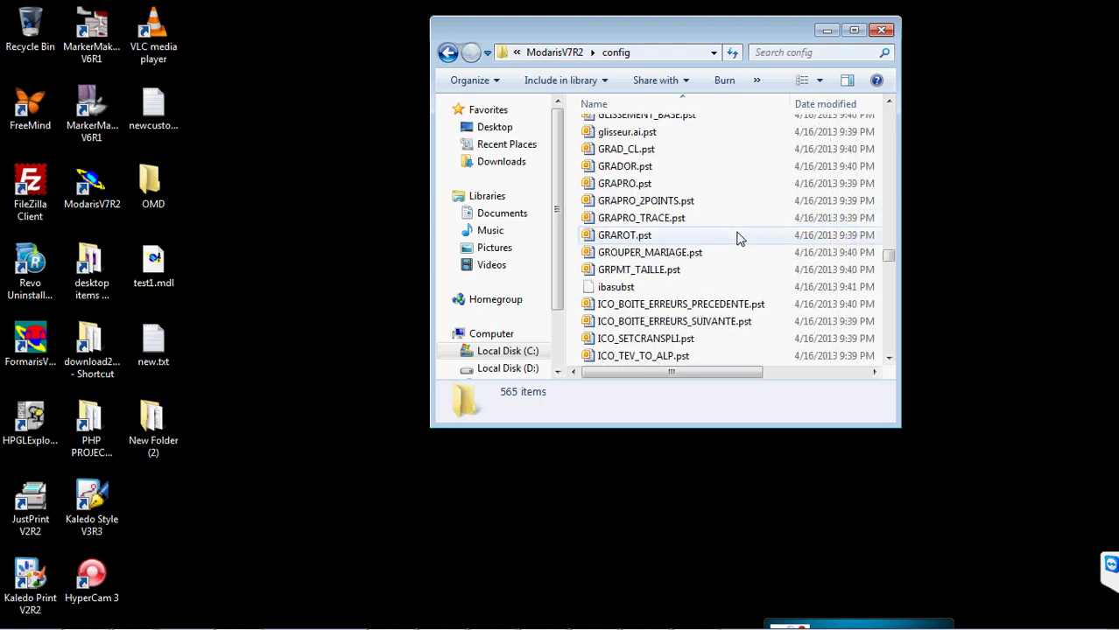
pyautogui.scroll(-3, 737, 237)
# - Jump to init.lm by typing 'in' in the file list
pyautogui.write('in')
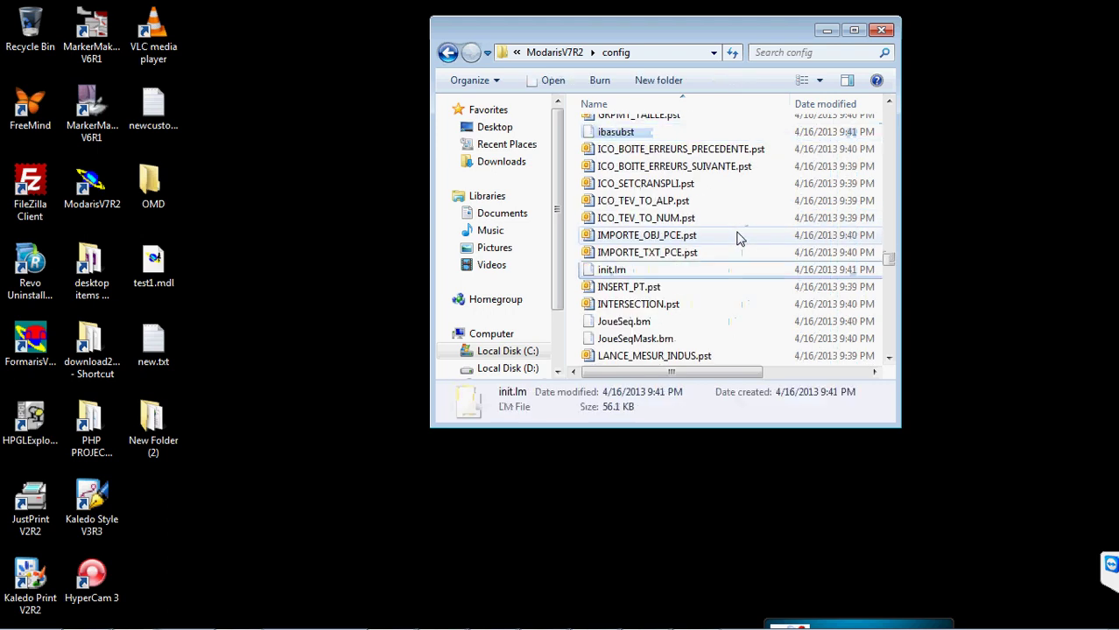
pyautogui.scroll(-4, 737, 238)
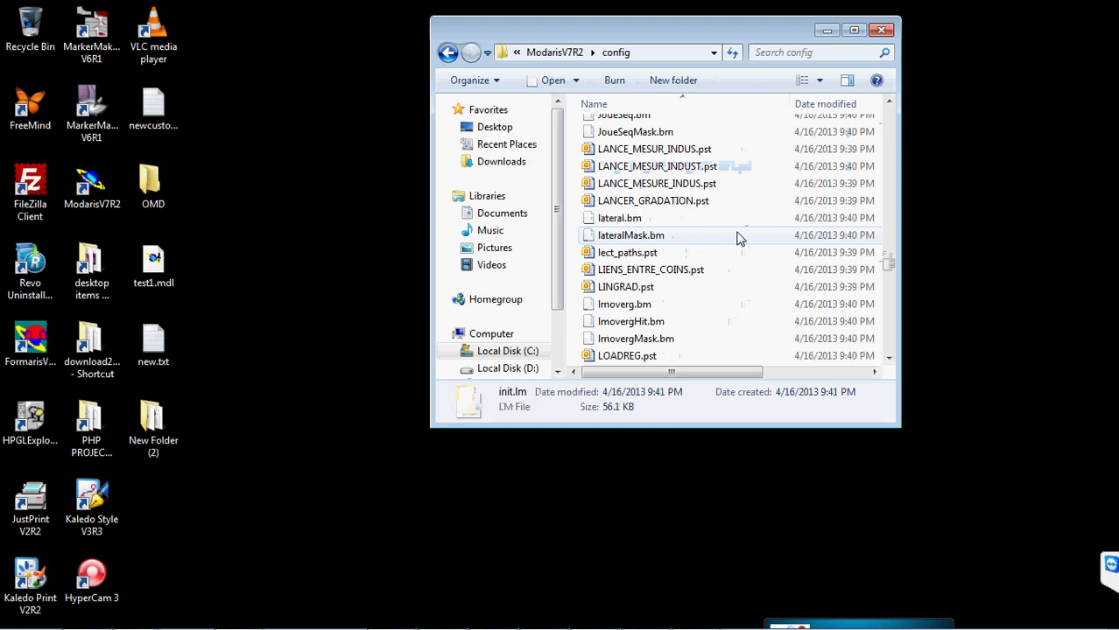
pyautogui.press('Down')
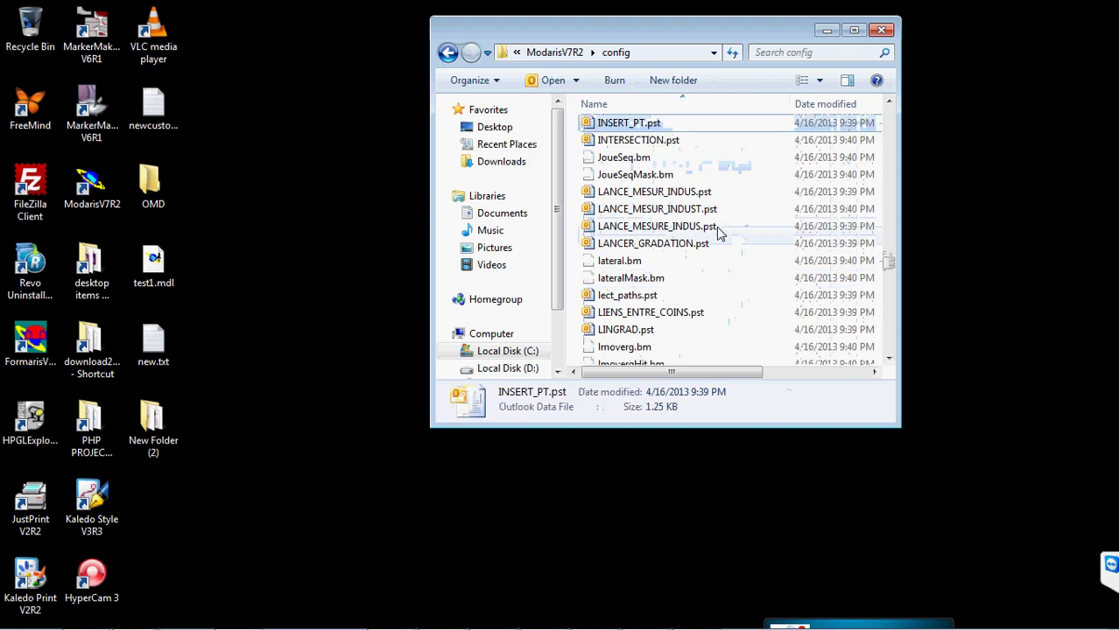
pyautogui.click(711, 278)
pyautogui.write('in')
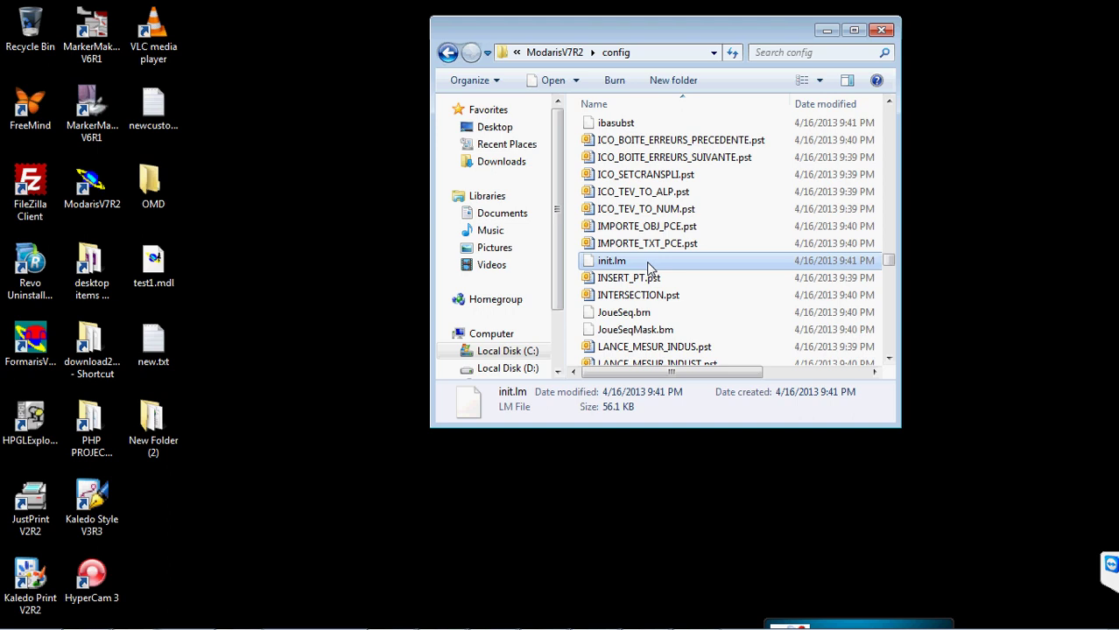
# - Open init.lm in Notepad without making Notepad the default for this file type
pyautogui.rightClick(617, 263)
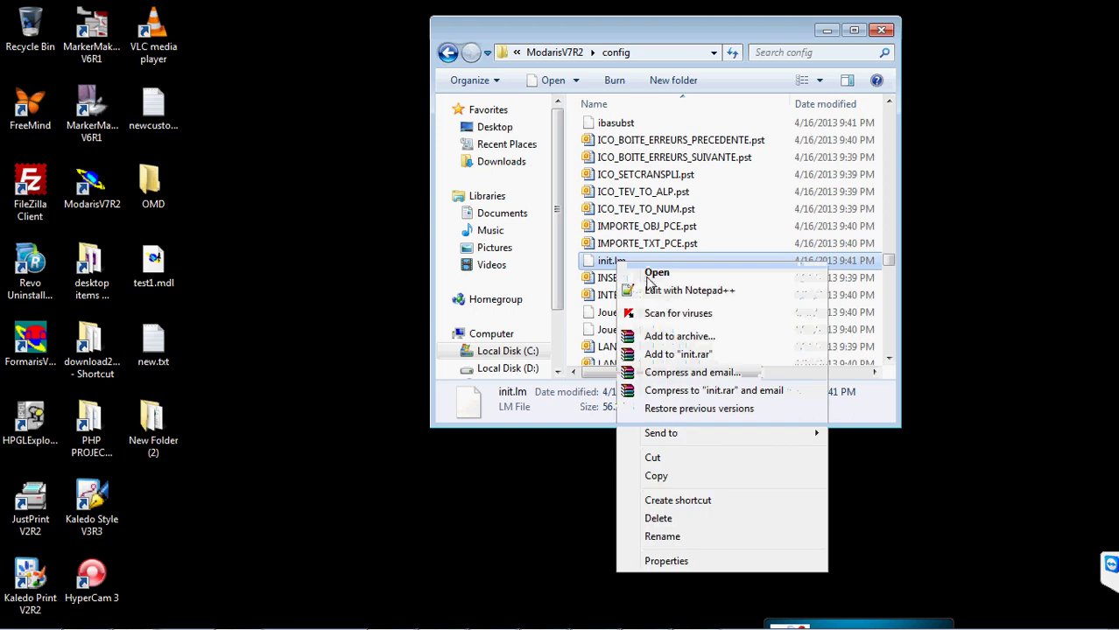
pyautogui.click(646, 277)
pyautogui.click(405, 365)
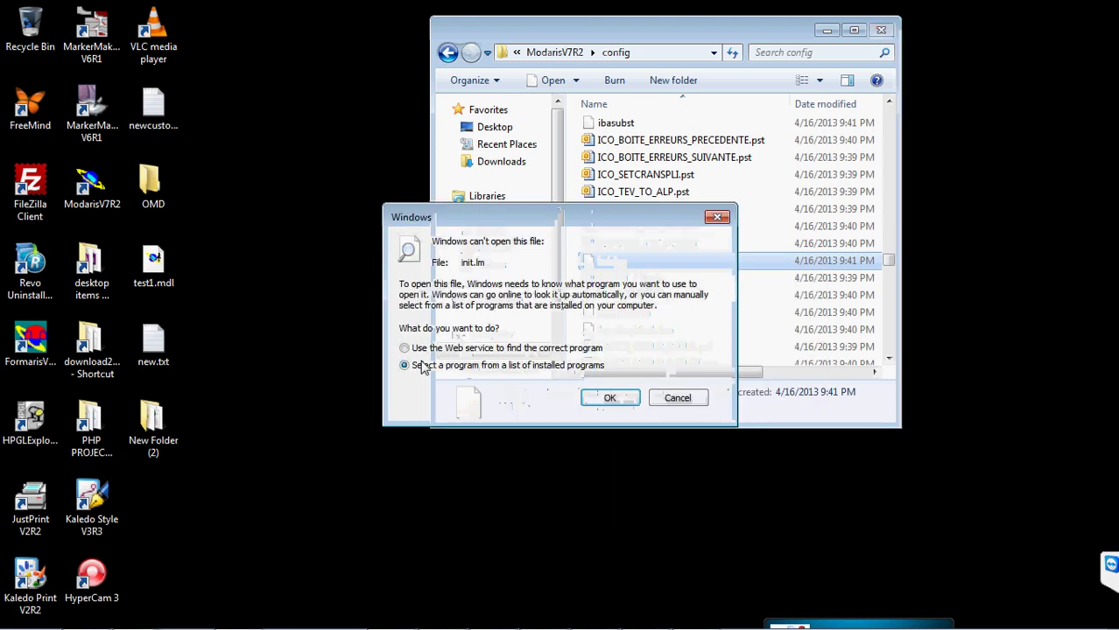
pyautogui.click(600, 397)
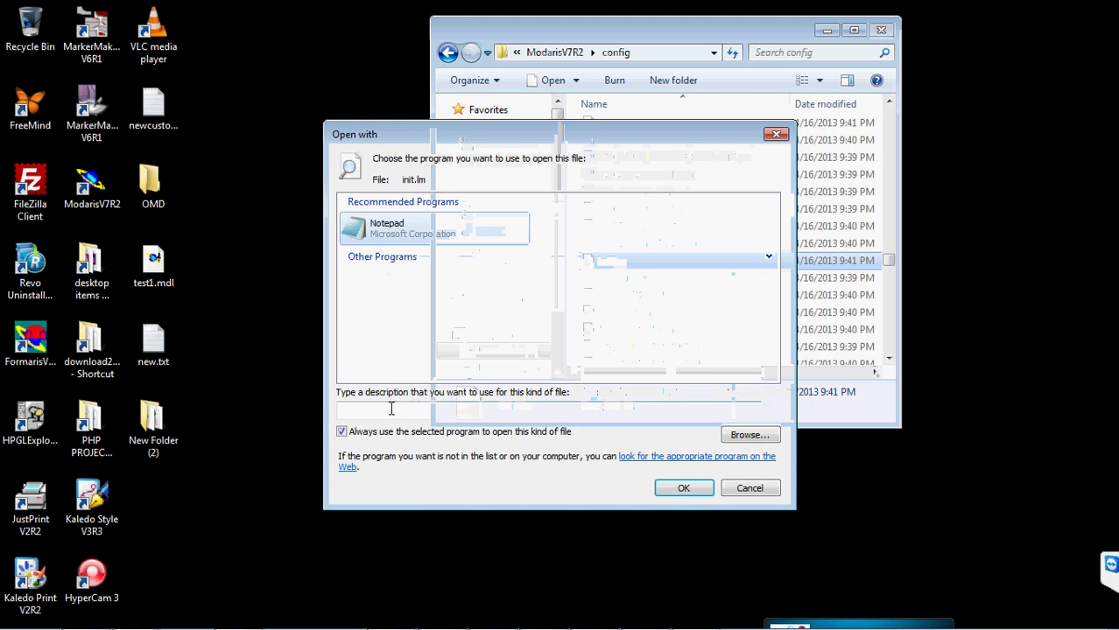
pyautogui.click(341, 431)
pyautogui.click(685, 488)
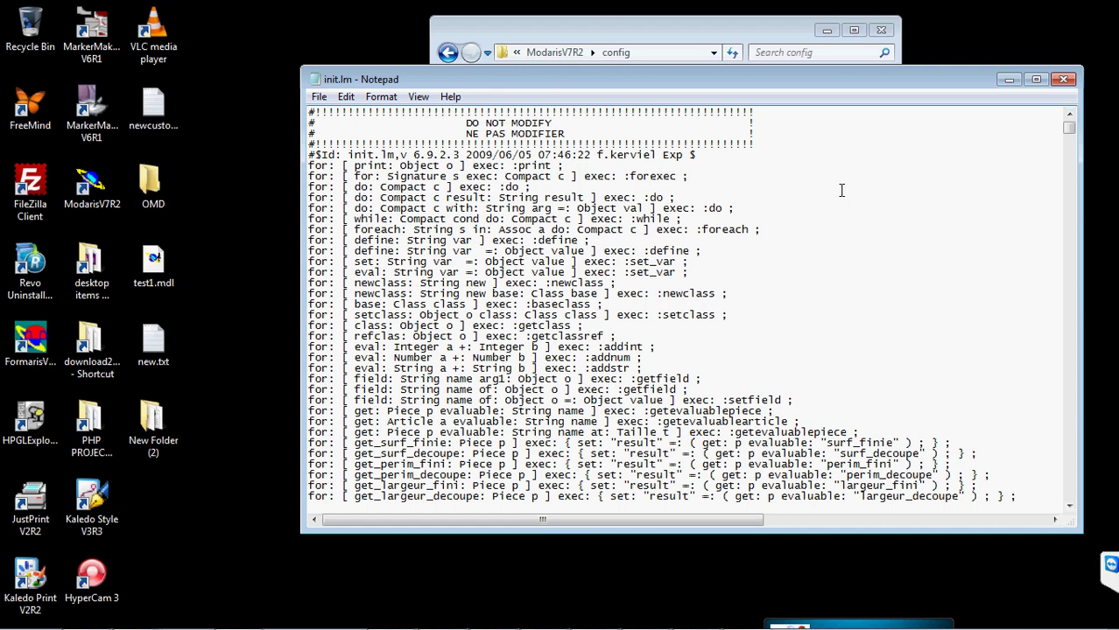
# - Scroll down to init.lm's piece and variant name length settings
pyautogui.scroll(-1, 841, 190)
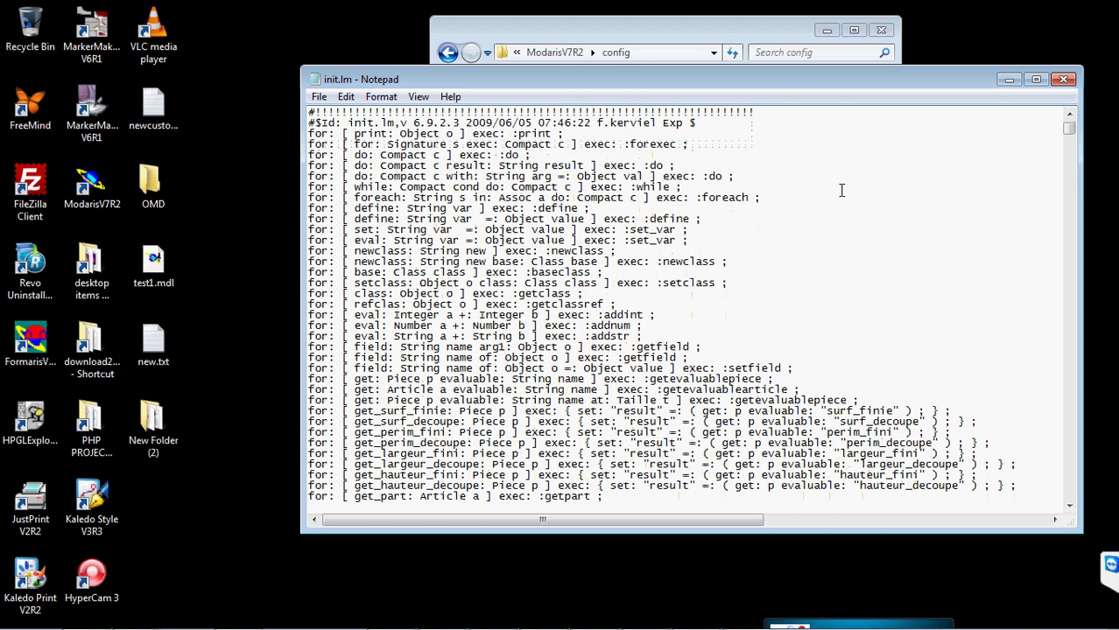
pyautogui.scroll(1, 841, 190)
pyautogui.scroll(-5, 841, 190)
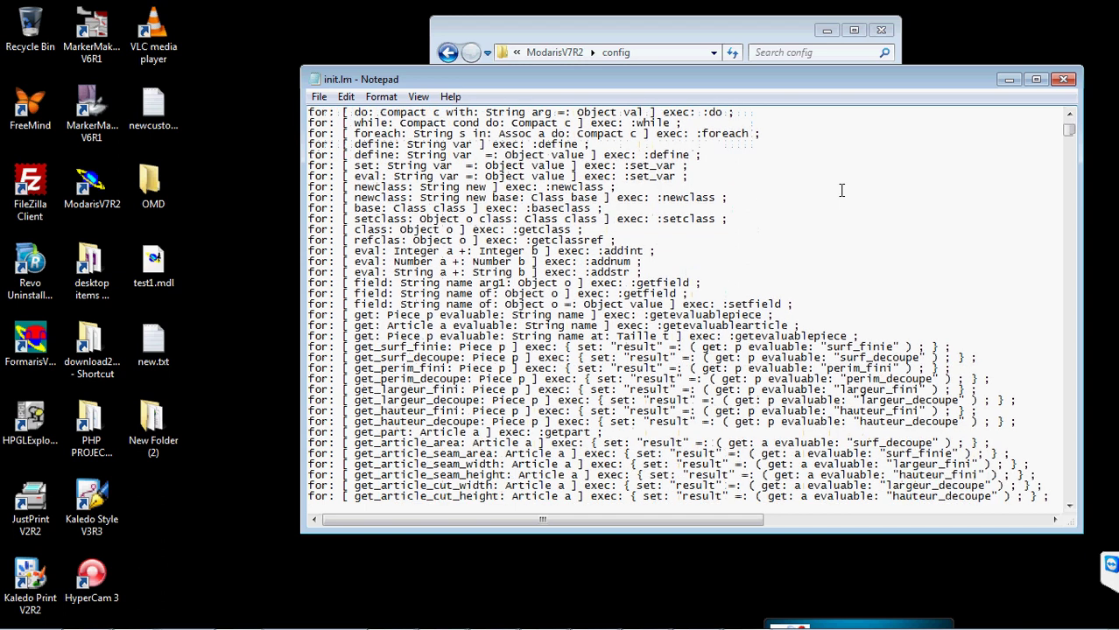
pyautogui.scroll(-6, 841, 190)
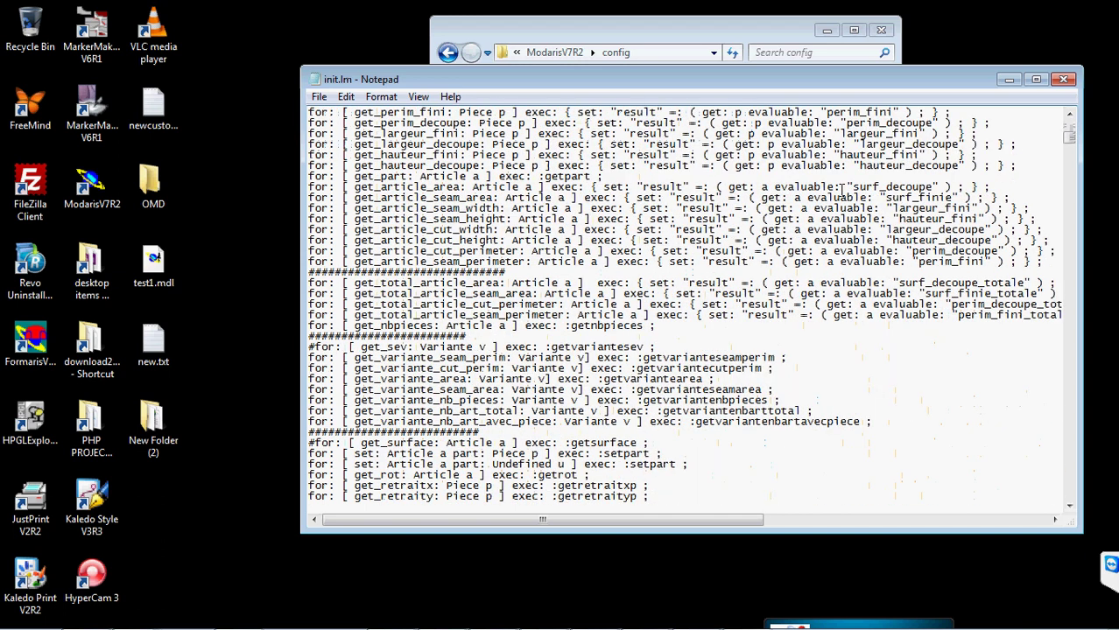
pyautogui.scroll(-15, 841, 190)
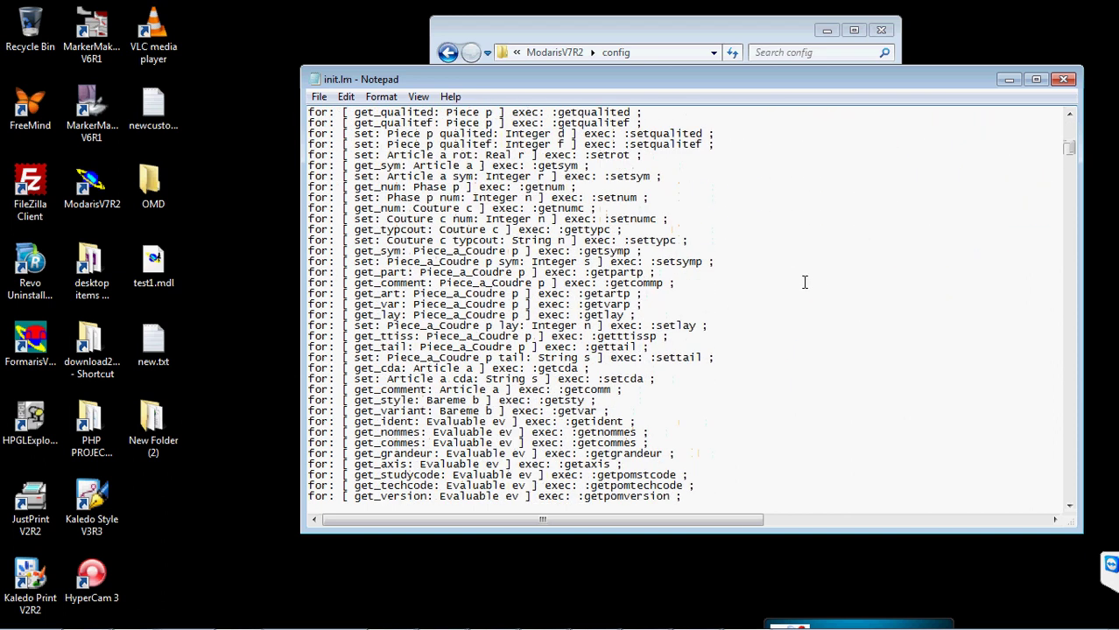
pyautogui.scroll(-20, 804, 281)
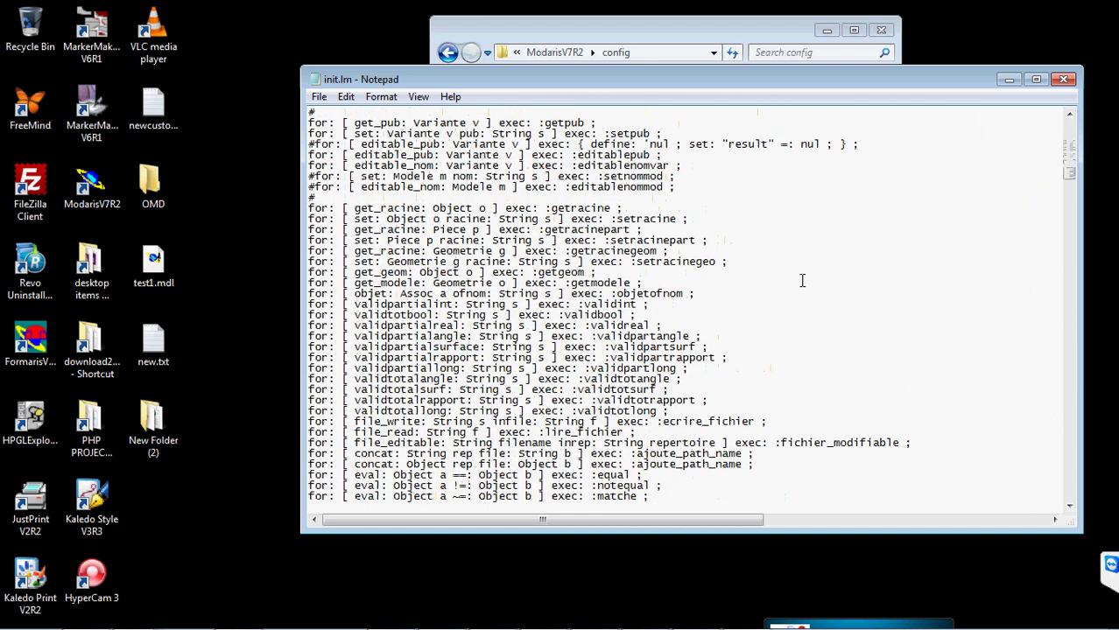
pyautogui.scroll(-15, 801, 281)
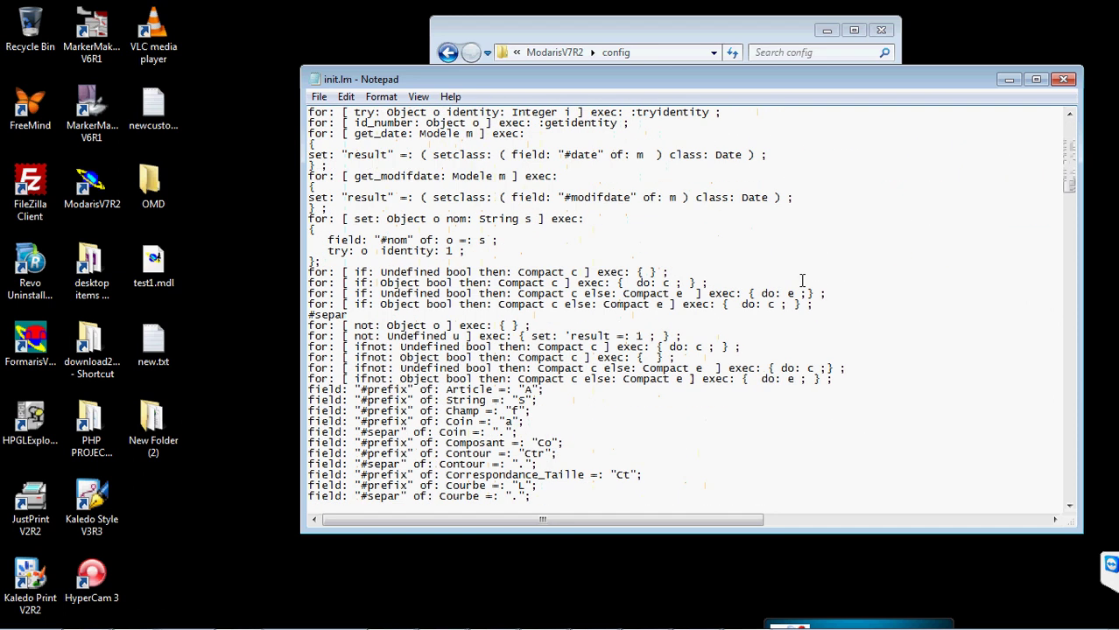
pyautogui.scroll(-14, 843, 180)
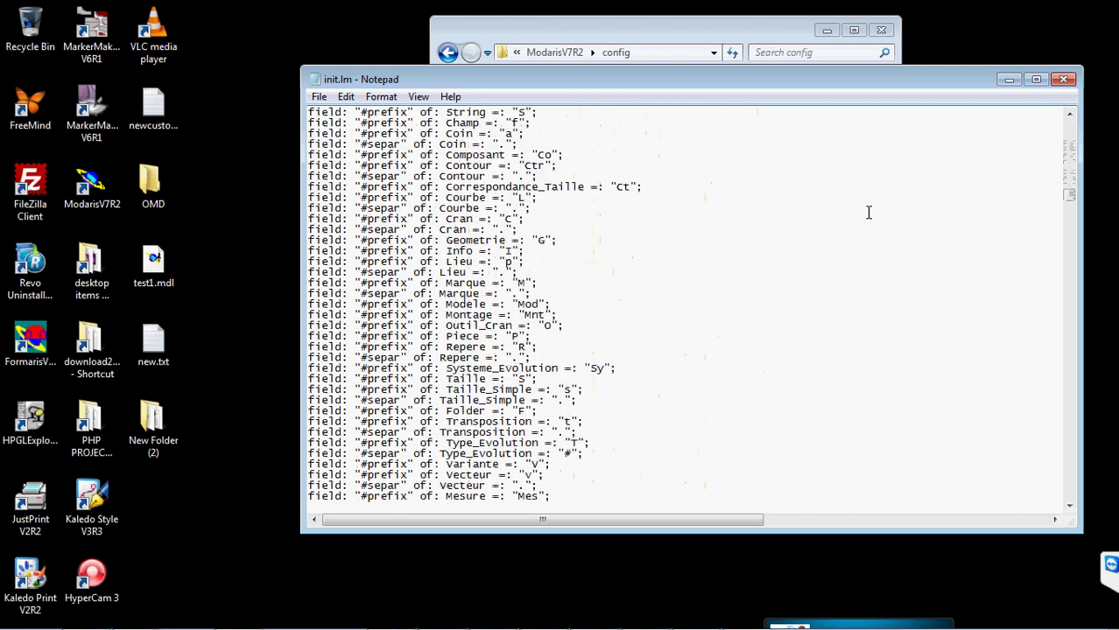
pyautogui.scroll(-20, 869, 213)
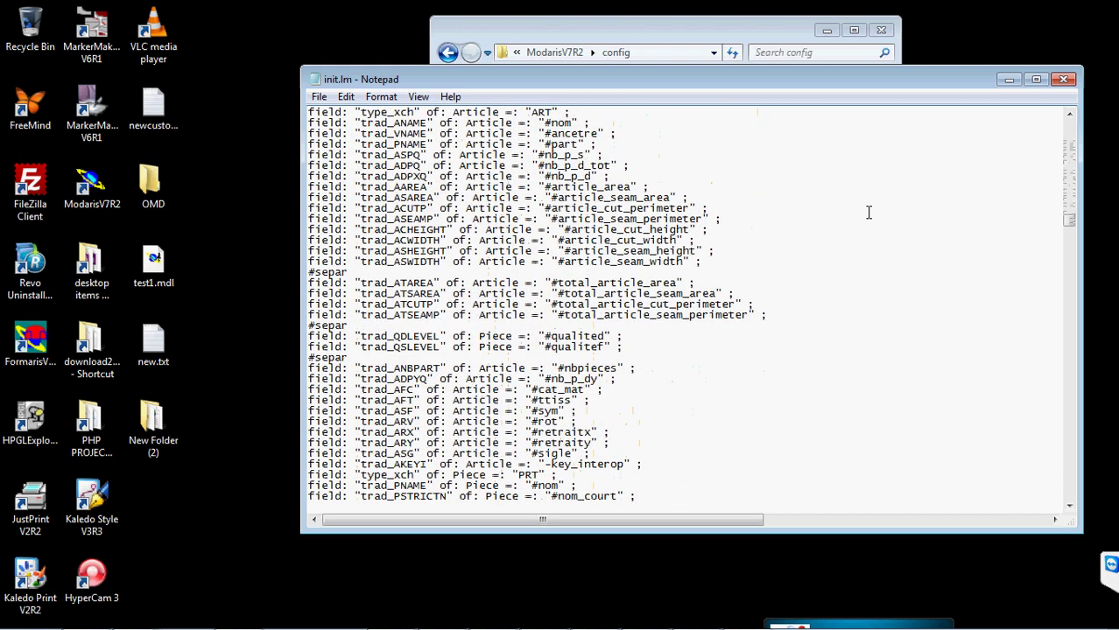
pyautogui.scroll(-20, 869, 213)
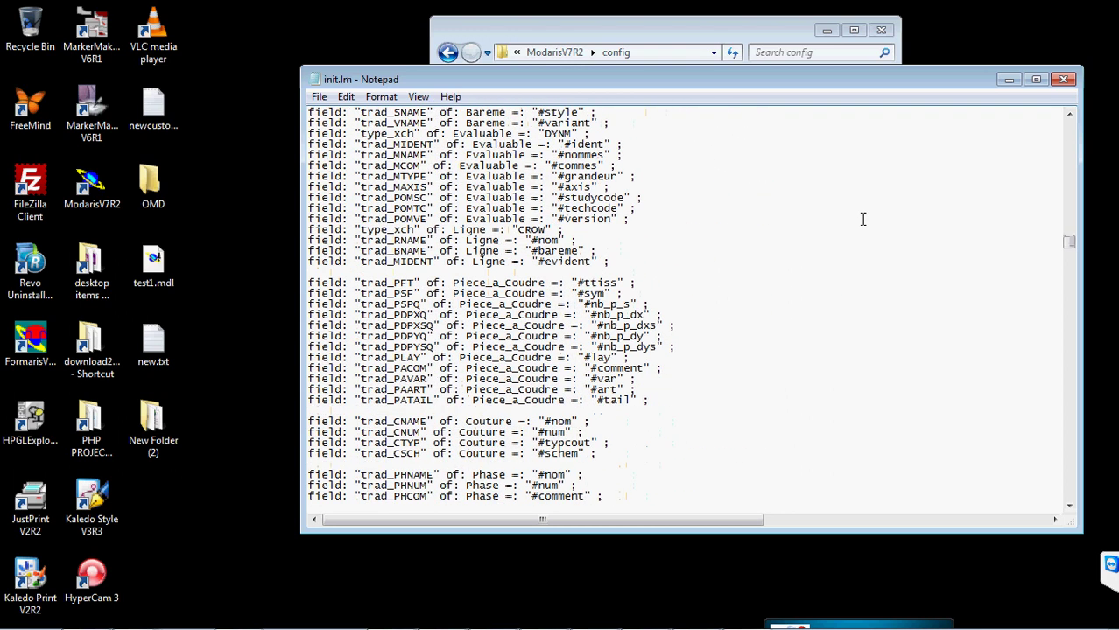
pyautogui.scroll(-20, 846, 224)
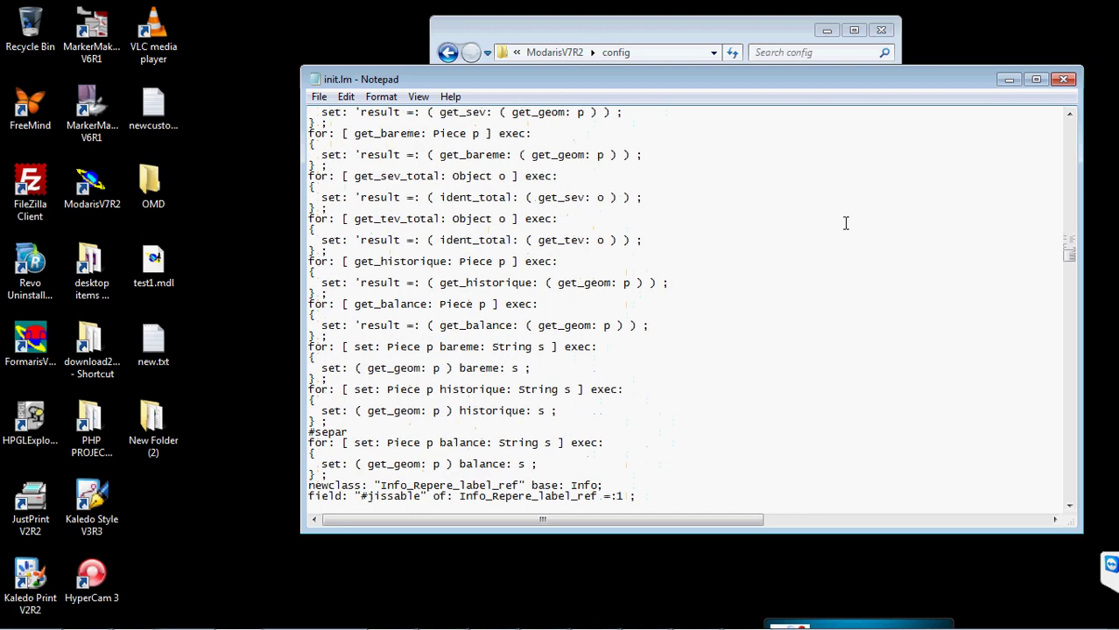
pyautogui.scroll(-20, 853, 226)
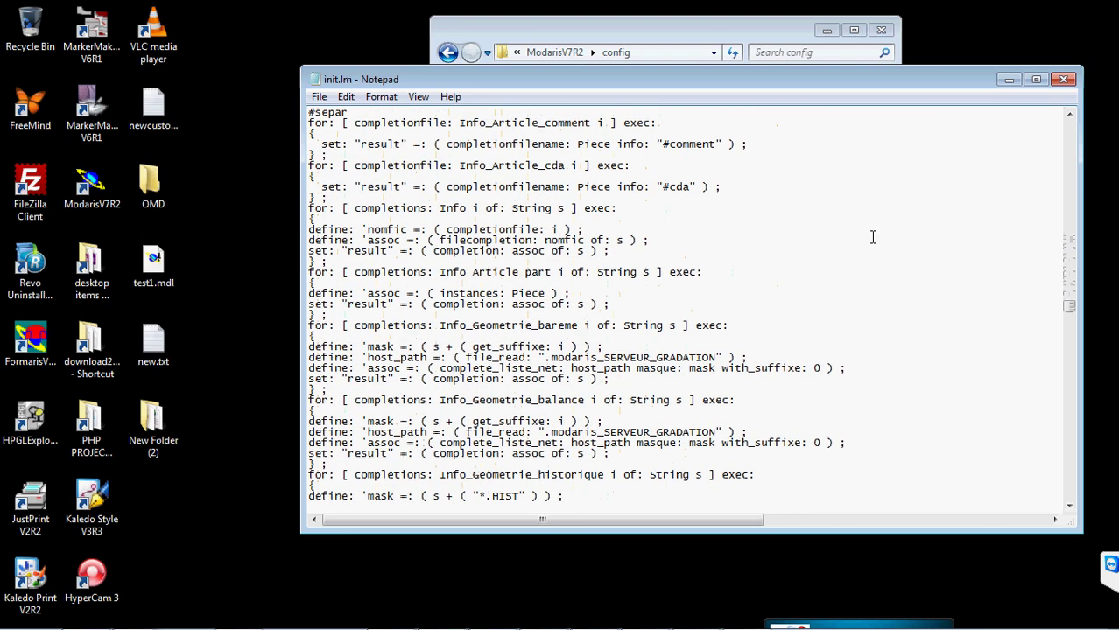
pyautogui.scroll(-6, 872, 237)
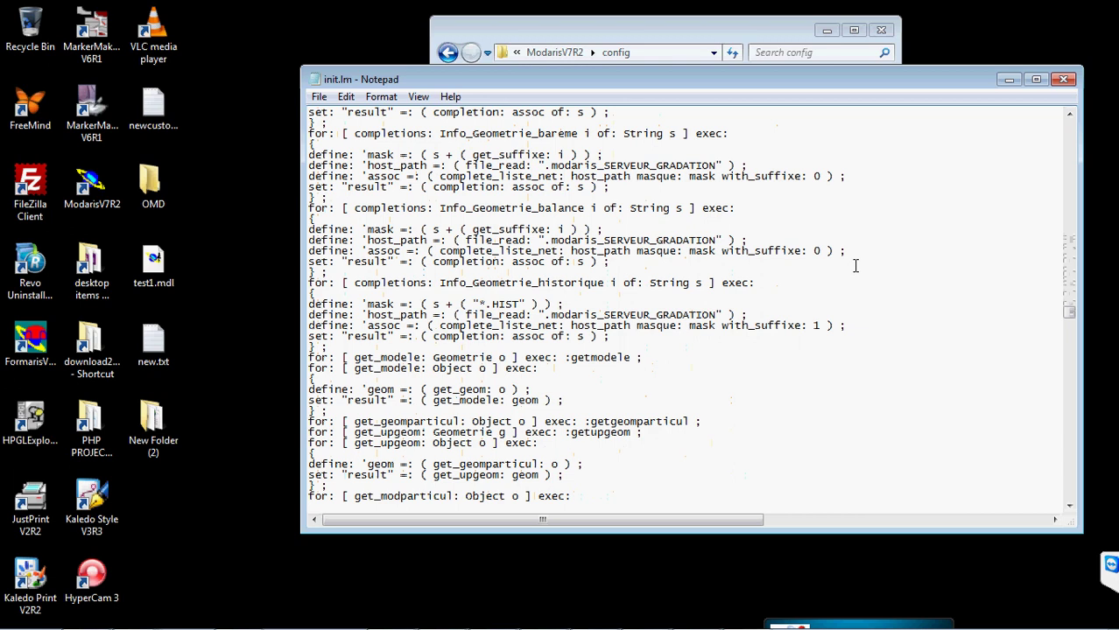
pyautogui.scroll(-7, 908, 275)
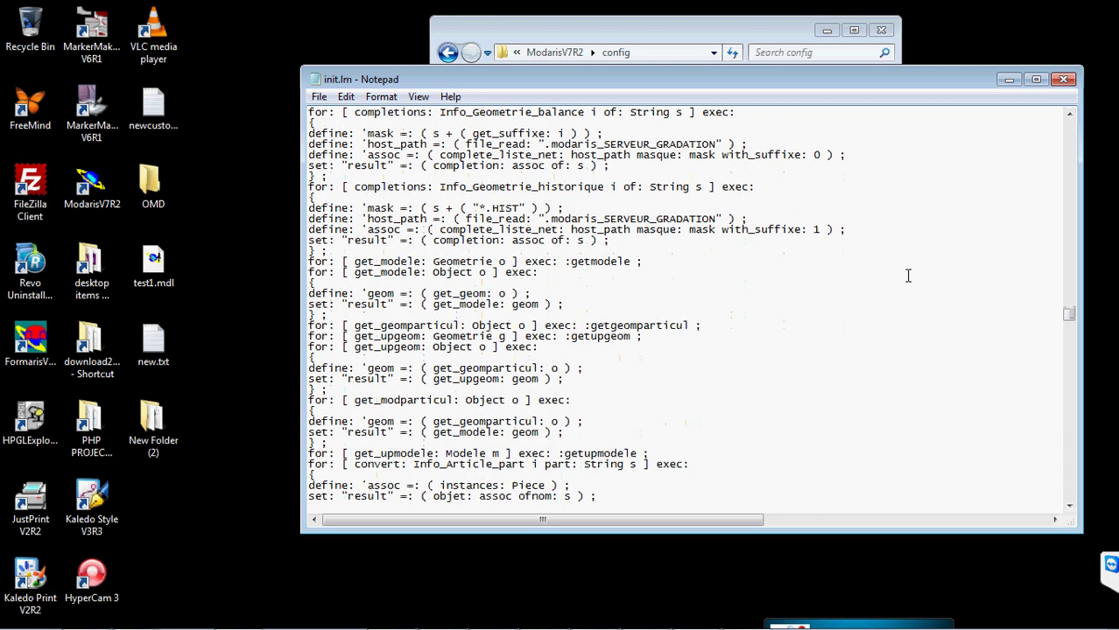
pyautogui.scroll(-20, 908, 276)
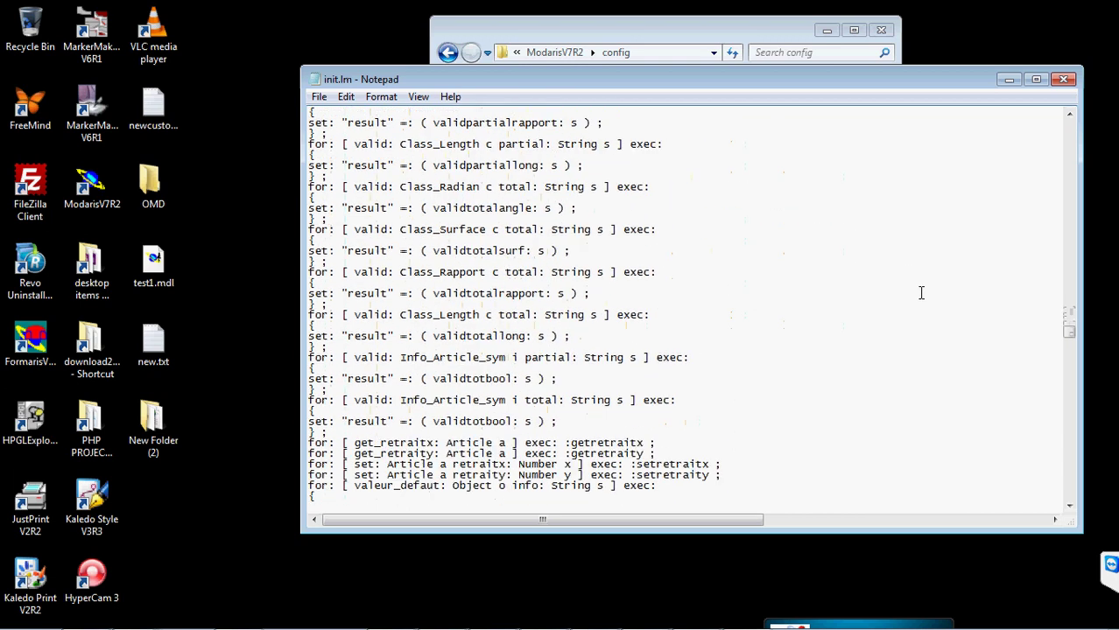
pyautogui.scroll(-20, 934, 303)
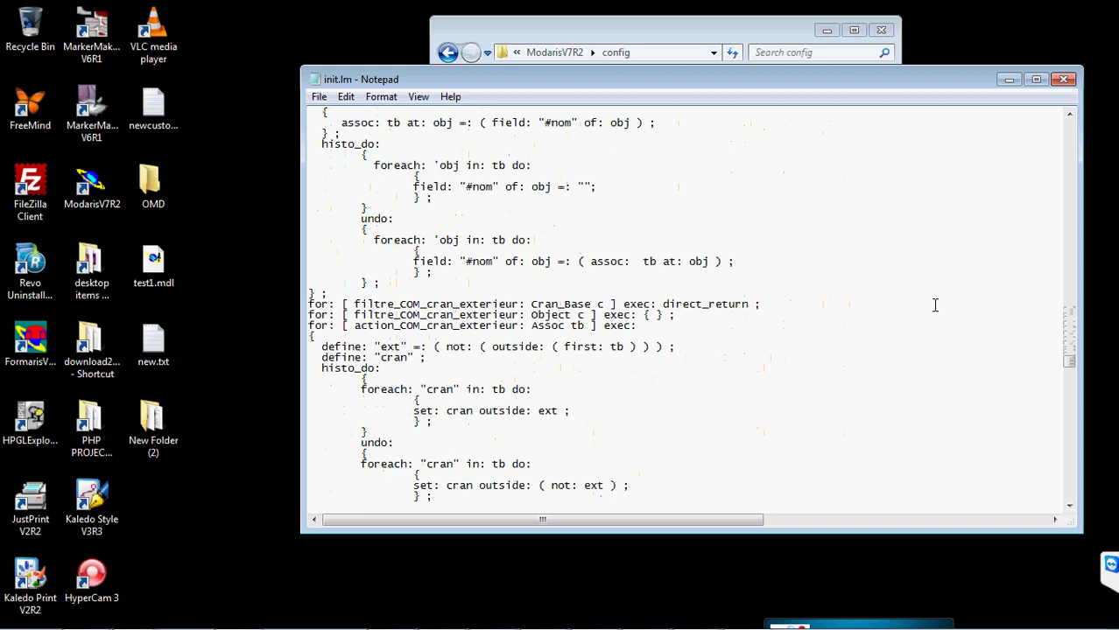
pyautogui.scroll(-20, 879, 277)
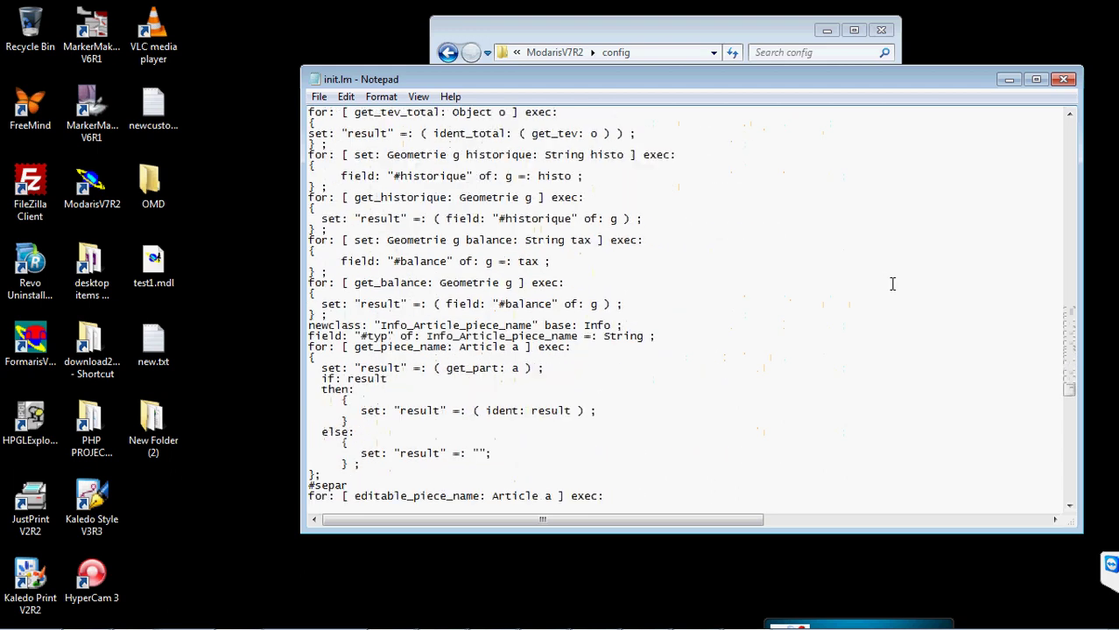
pyautogui.scroll(-20, 892, 283)
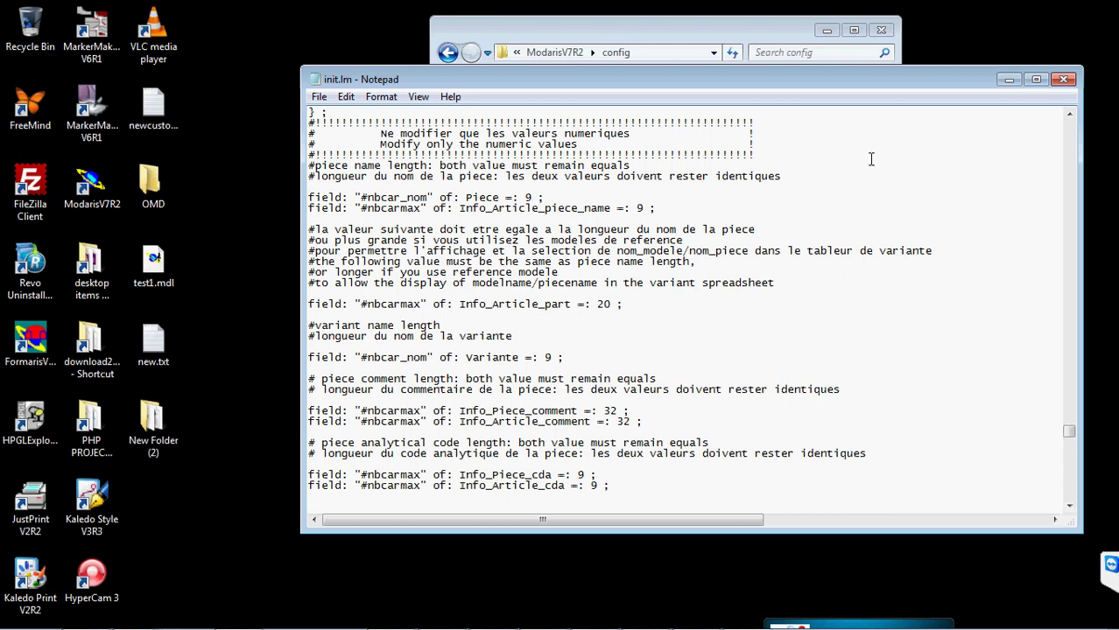
# - Change the Piece, Info_Article_piece_name and Variante lengths in init.lm from 9 to 20
pyautogui.press('BackSpace')
pyautogui.write('20')
pyautogui.click(642, 208)
pyautogui.press('BackSpace')
pyautogui.write('20')
pyautogui.scroll(-1, 760, 339)
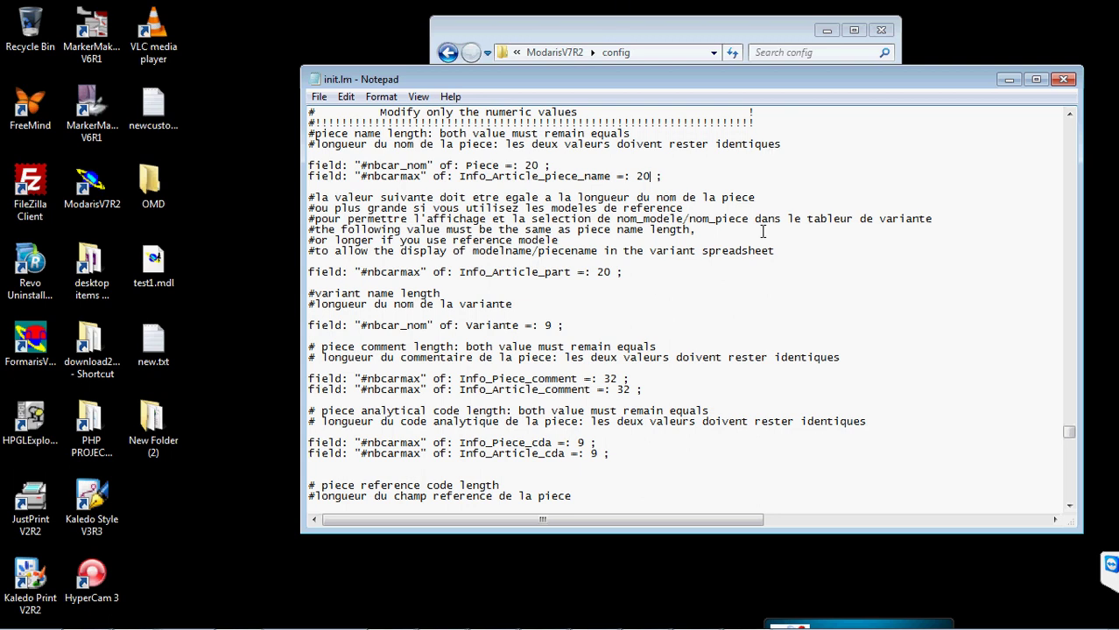
pyautogui.scroll(-1, 726, 258)
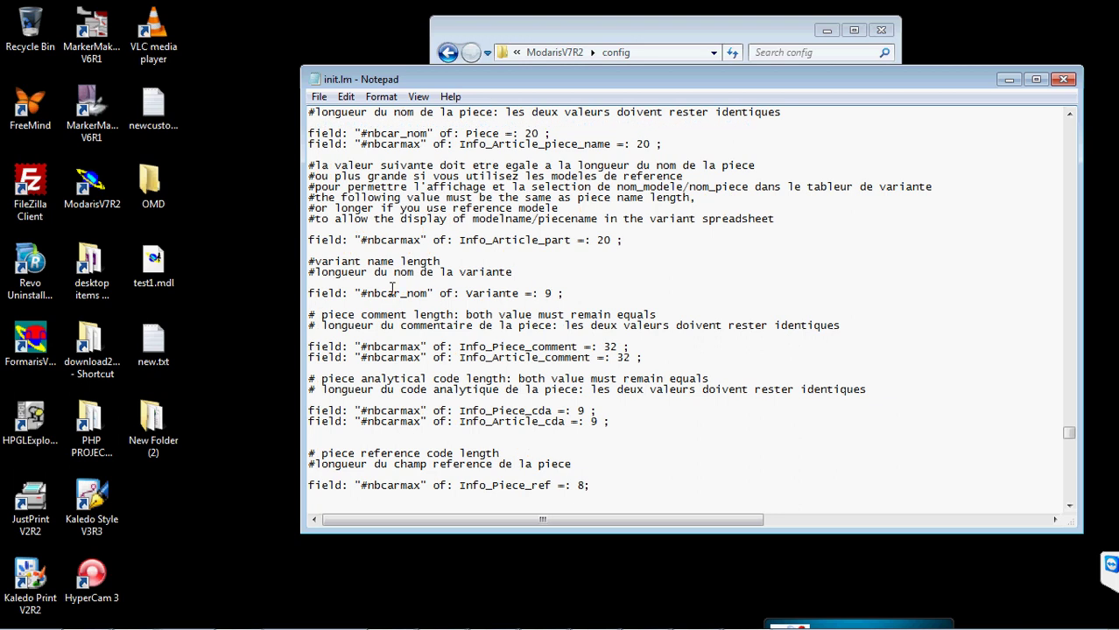
pyautogui.click(554, 295)
pyautogui.press('BackSpace')
pyautogui.write('20')
# - Exit Notepad discarding init.lm's edits, then close the config folder window
pyautogui.click(319, 99)
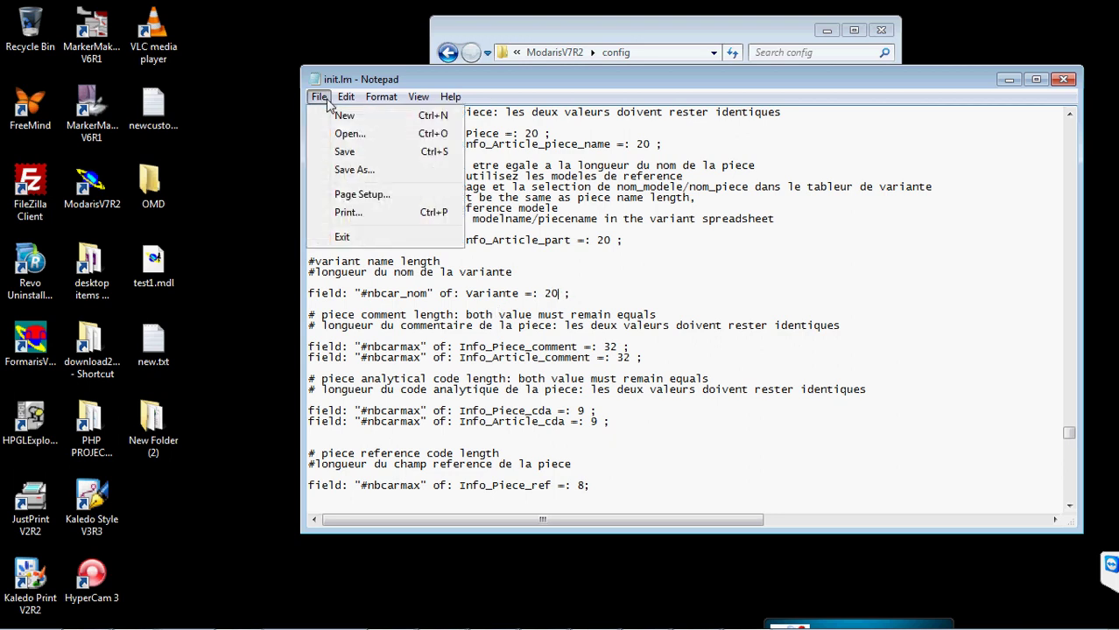
pyautogui.click(342, 237)
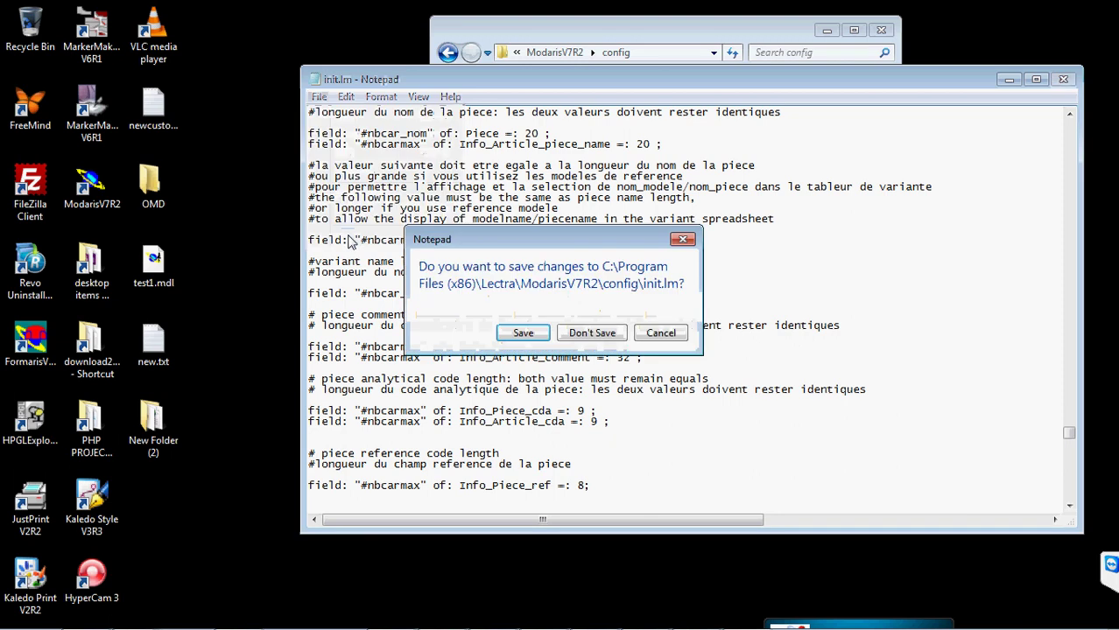
pyautogui.press('Return')
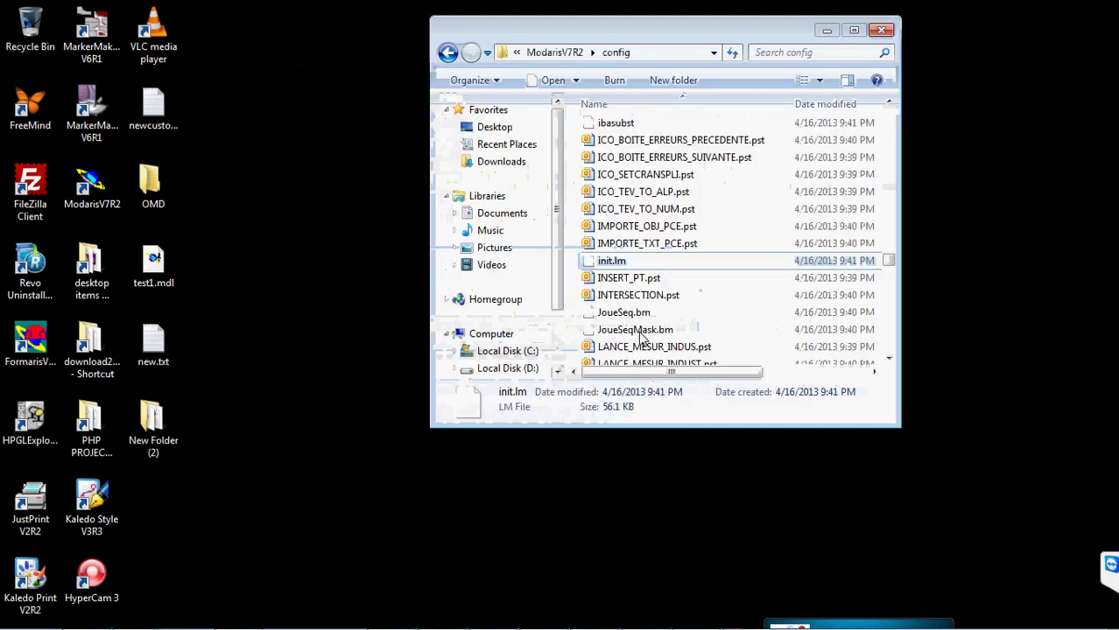
pyautogui.click(885, 30)
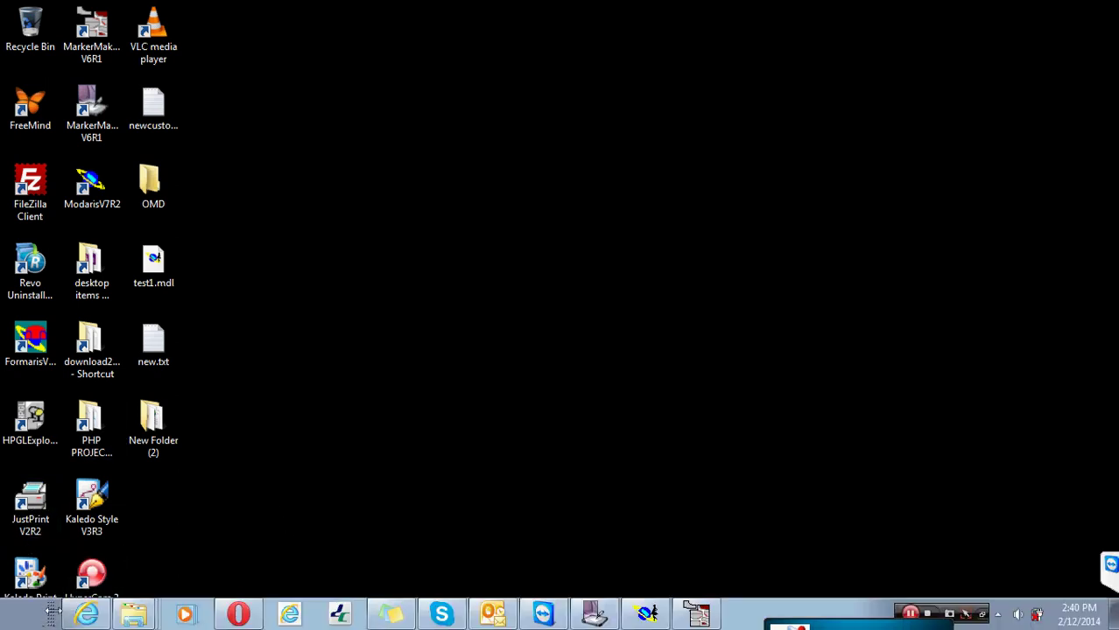
# - Expand the Lectra folder under All Programs, then dismiss and reopen the Start menu
pyautogui.click(29, 620)
pyautogui.click(88, 537)
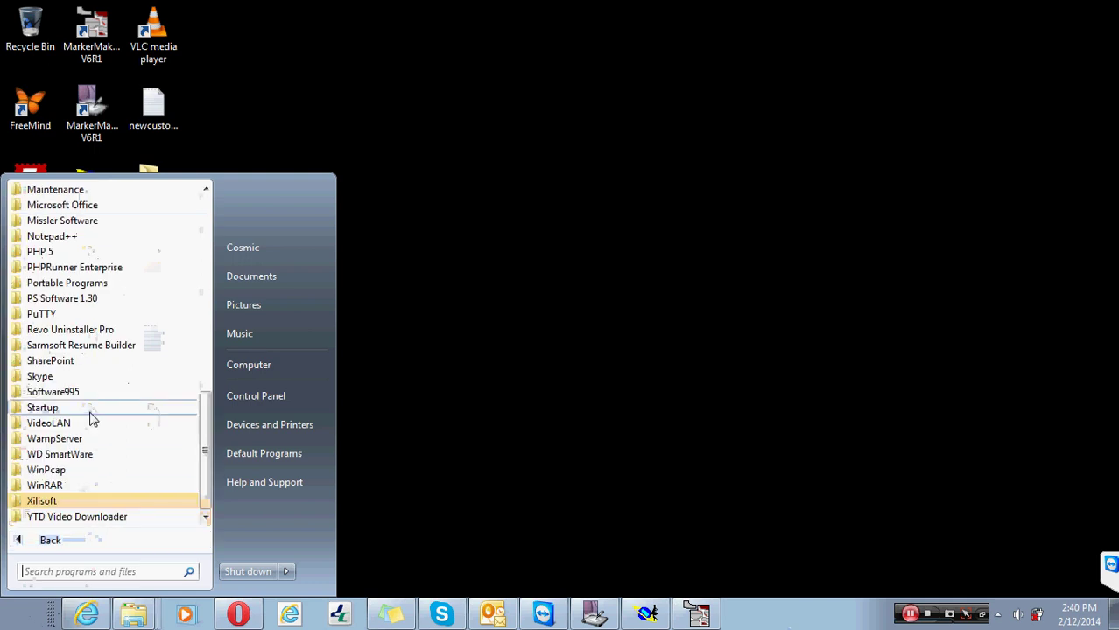
pyautogui.scroll(7, 87, 364)
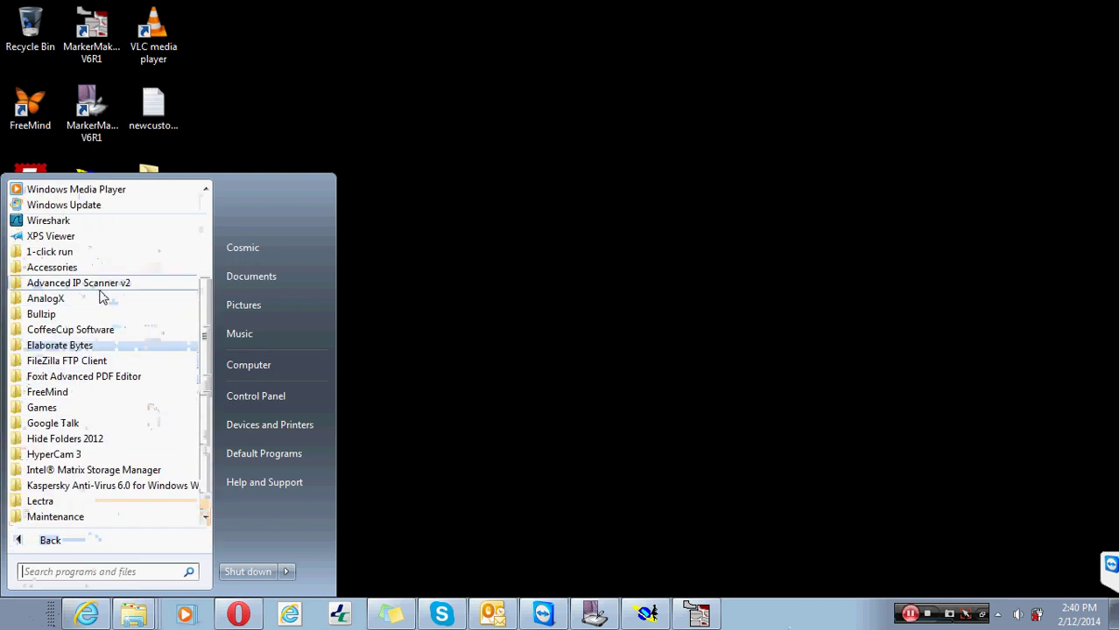
pyautogui.scroll(-2, 96, 302)
pyautogui.click(48, 404)
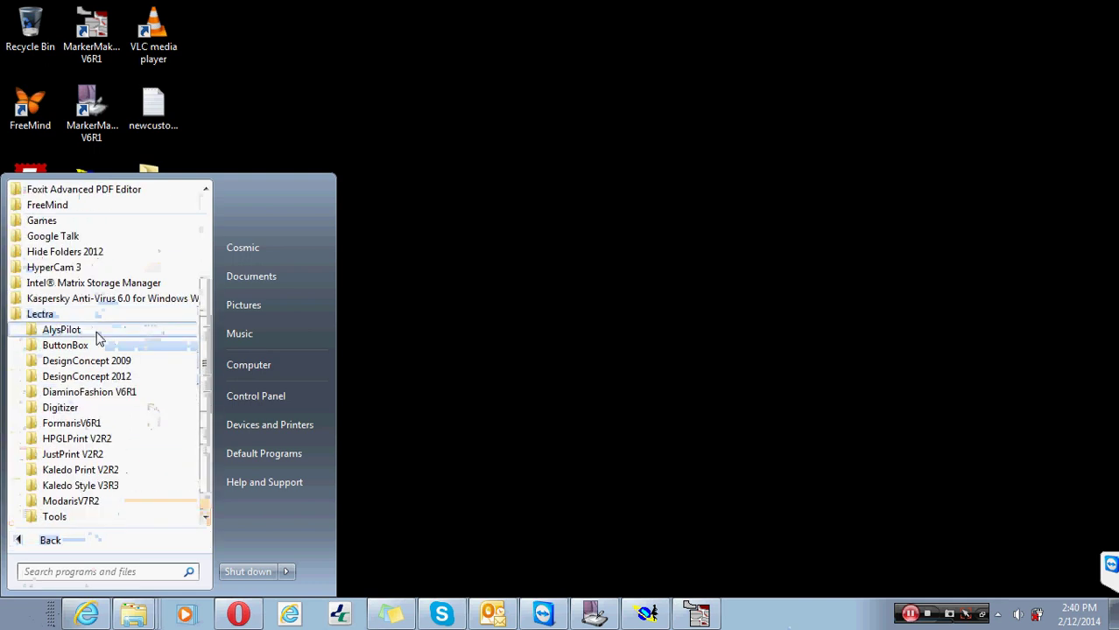
pyautogui.scroll(-1, 114, 442)
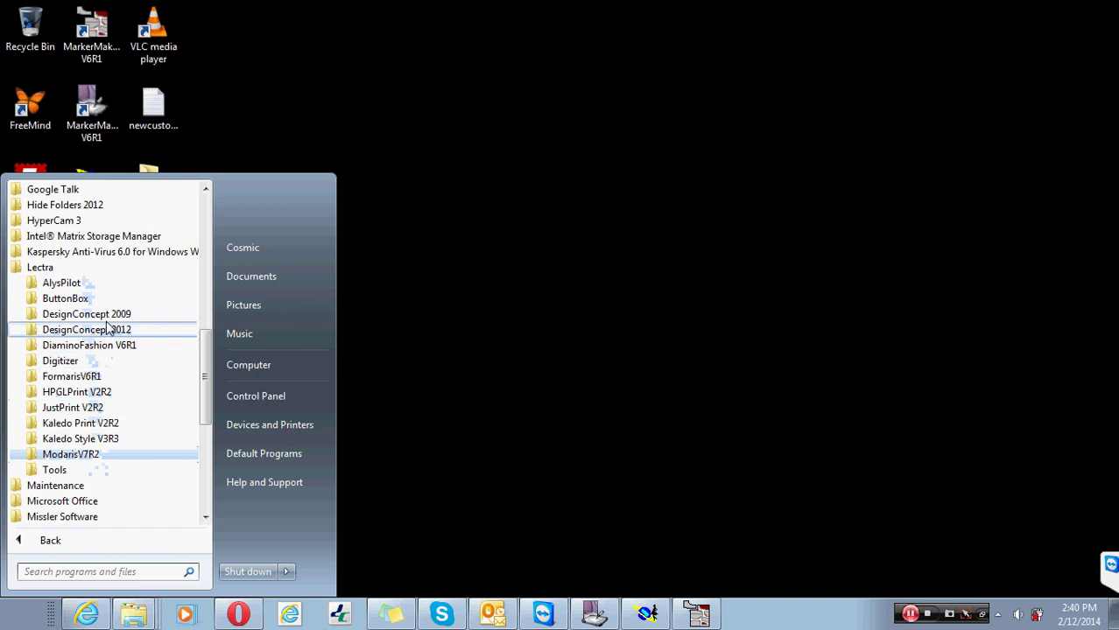
pyautogui.click(557, 308)
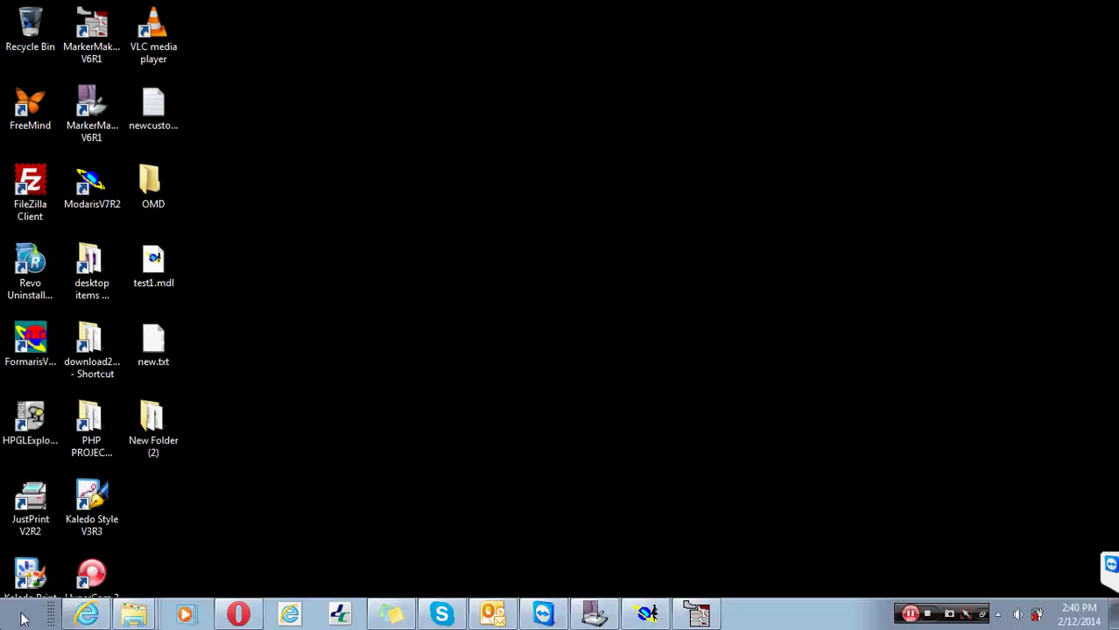
pyautogui.press('super')
# - Run VigiPrintV2R4c18.exe from the BD-ROM's Packages > Related_packages folder
pyautogui.click(295, 368)
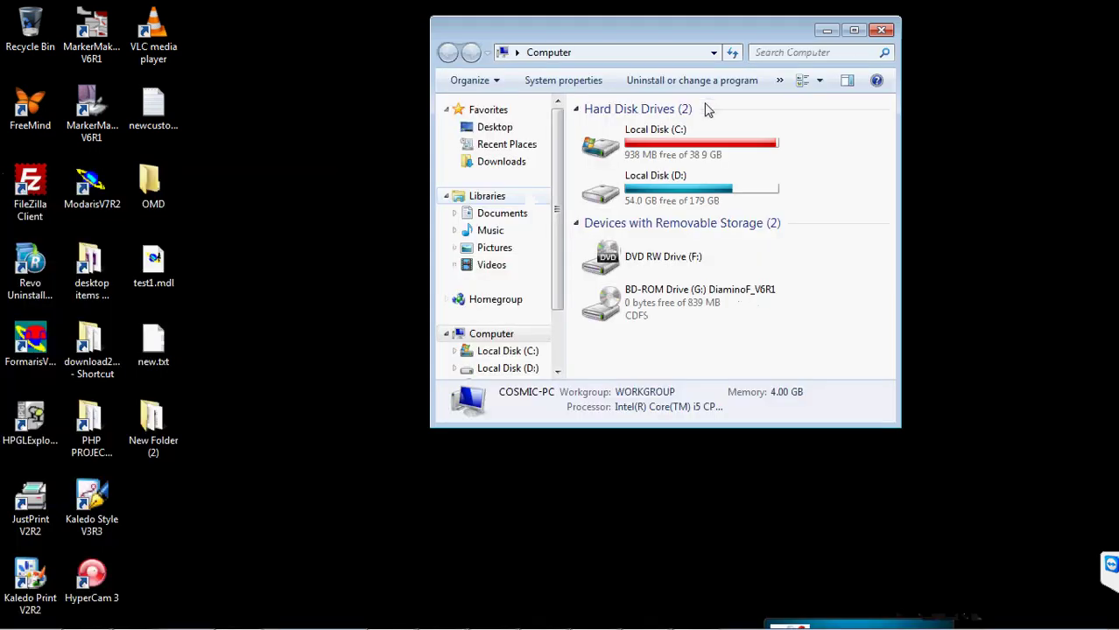
pyautogui.doubleClick(680, 291)
pyautogui.doubleClick(691, 30)
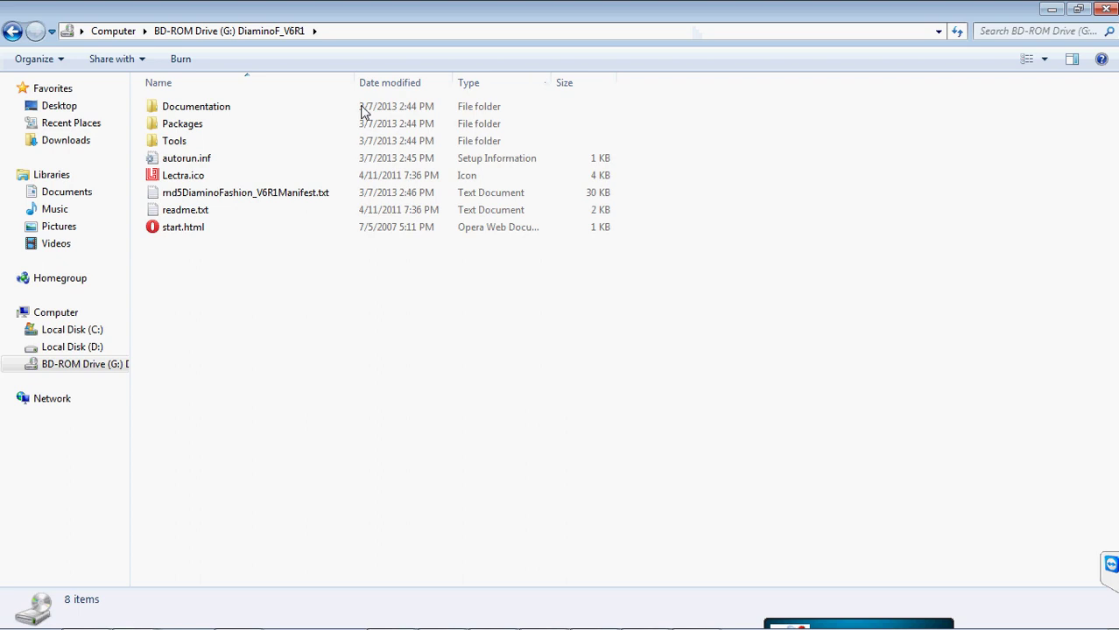
pyautogui.click(202, 124)
pyautogui.doubleClick(202, 124)
pyautogui.click(220, 117)
pyautogui.doubleClick(217, 105)
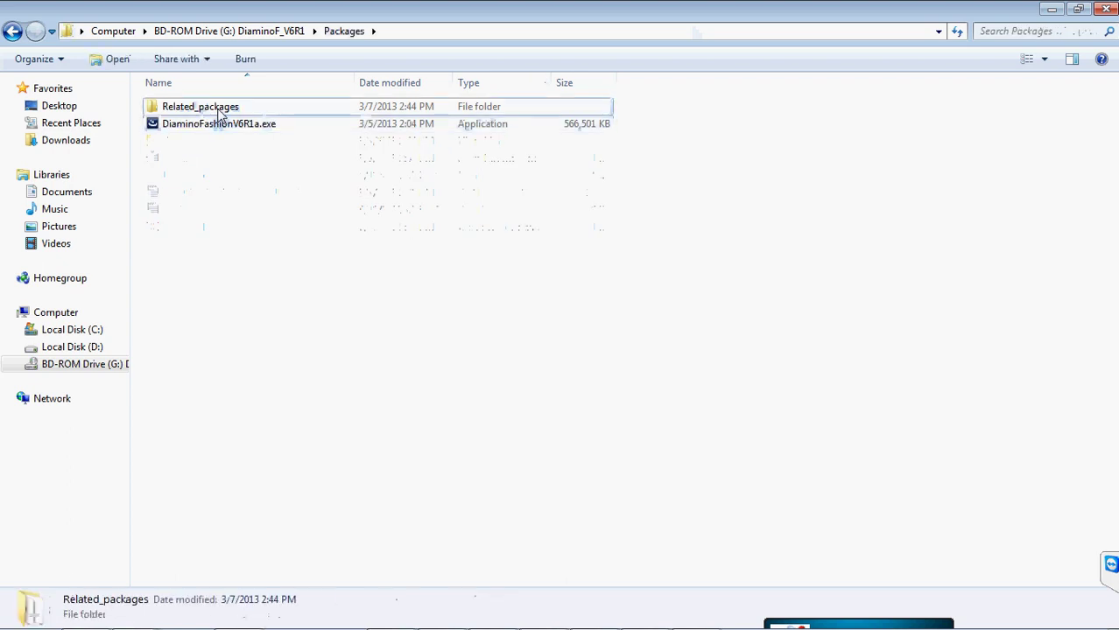
pyautogui.doubleClick(194, 213)
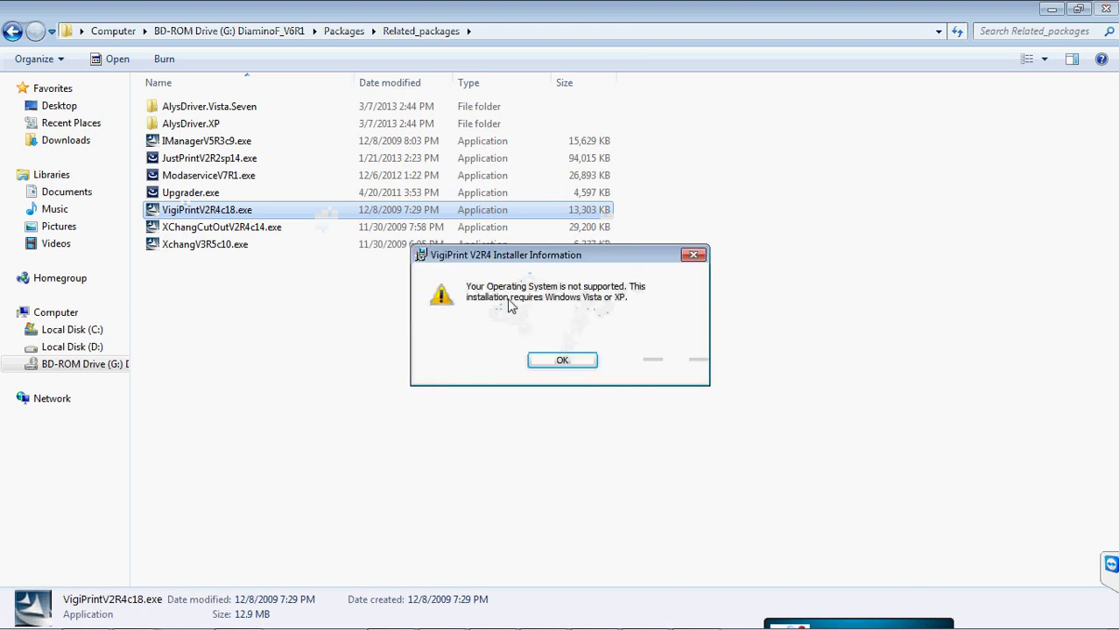
# - Dismiss the unsupported-OS error and interrupted setup, then close the Related_packages window
pyautogui.click(579, 359)
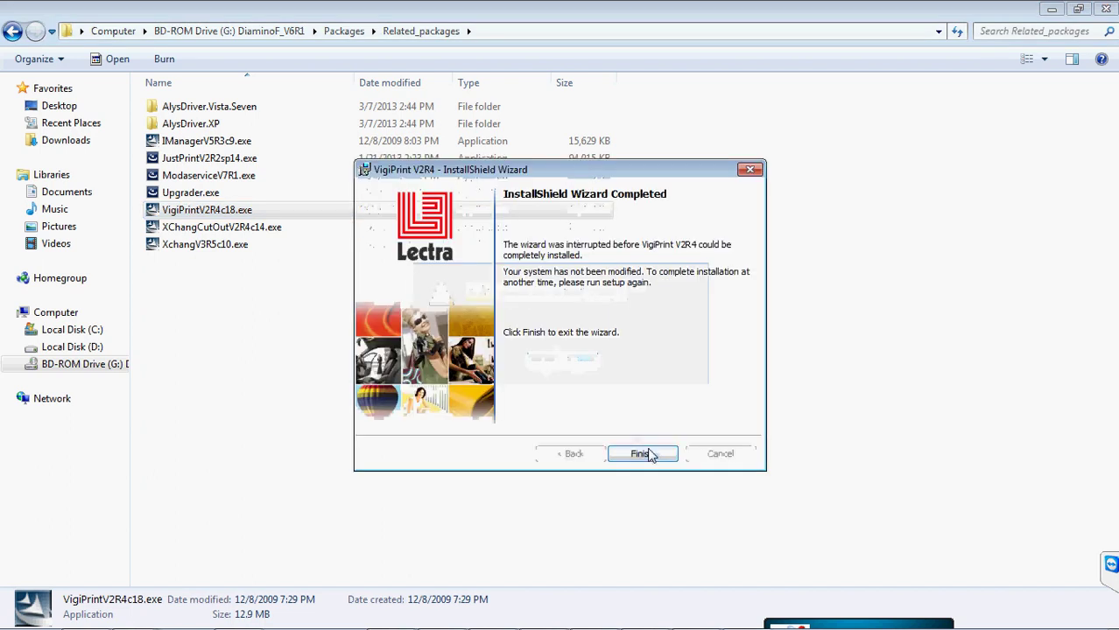
pyautogui.click(641, 454)
pyautogui.click(200, 229)
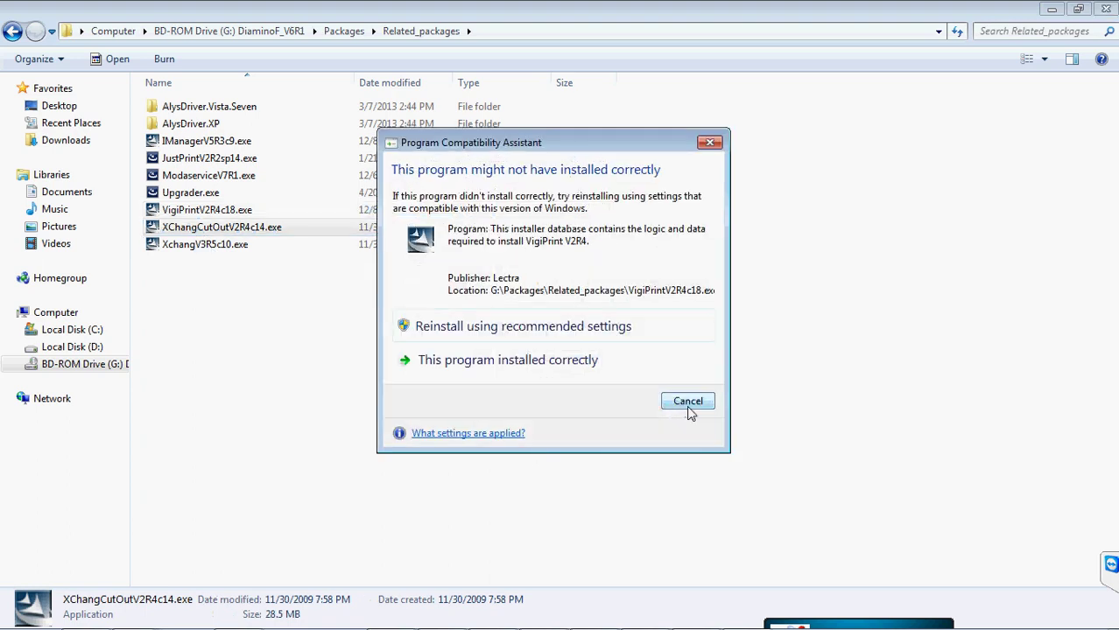
pyautogui.click(688, 407)
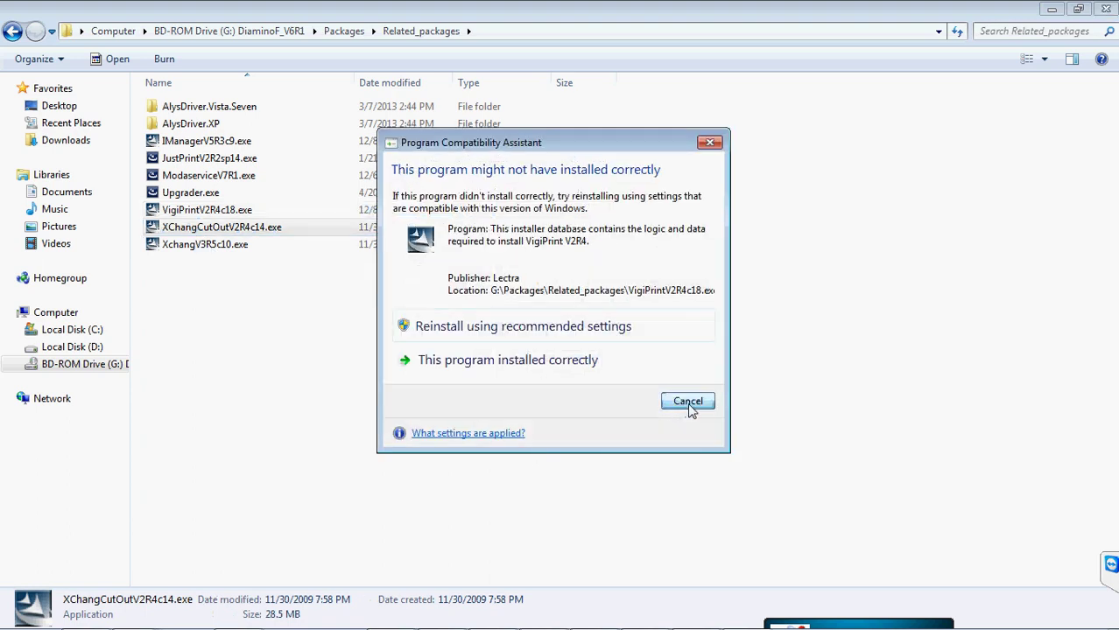
pyautogui.click(220, 247)
pyautogui.click(221, 229)
pyautogui.click(223, 194)
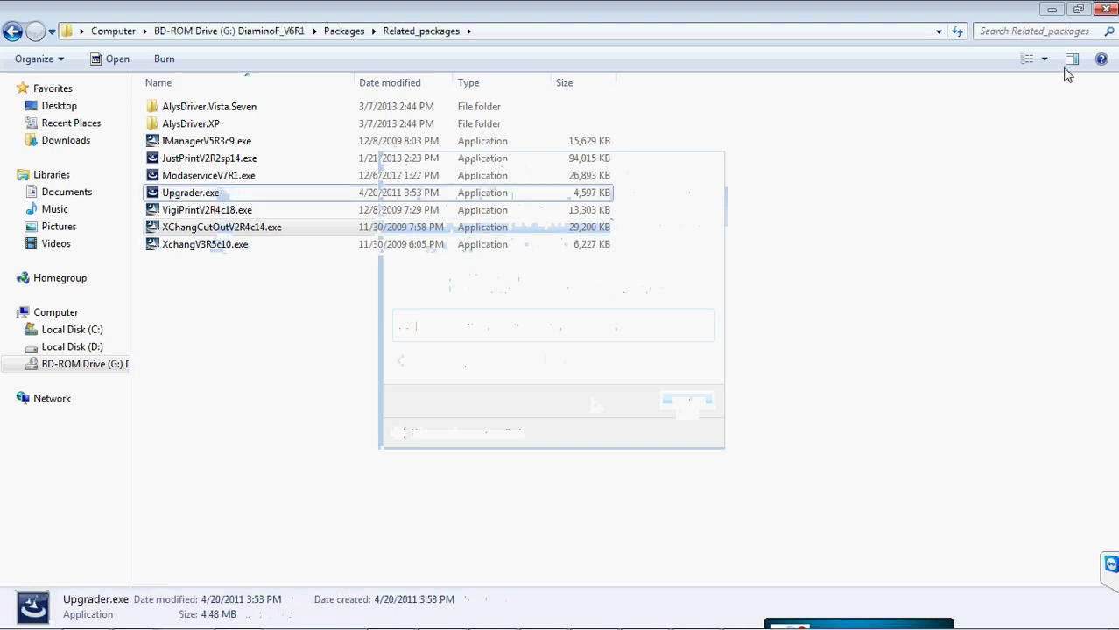
pyautogui.click(1105, 11)
pyautogui.rightClick(407, 187)
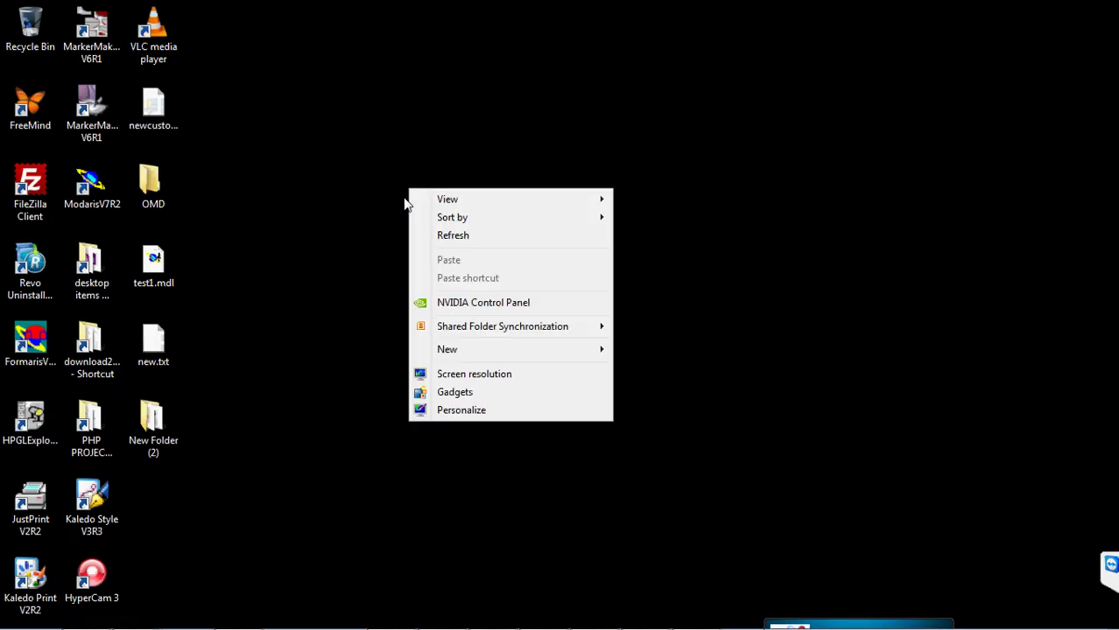
# - Refresh the desktop and return to MarkerManager showing marker ZEFK88NBRB88
pyautogui.click(429, 237)
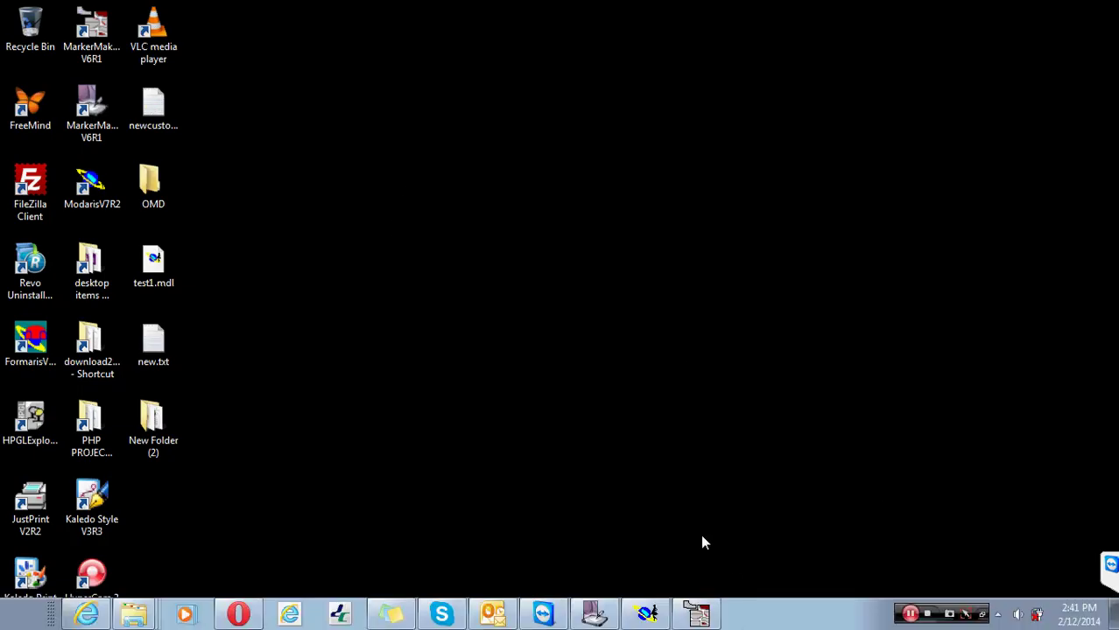
pyautogui.click(615, 618)
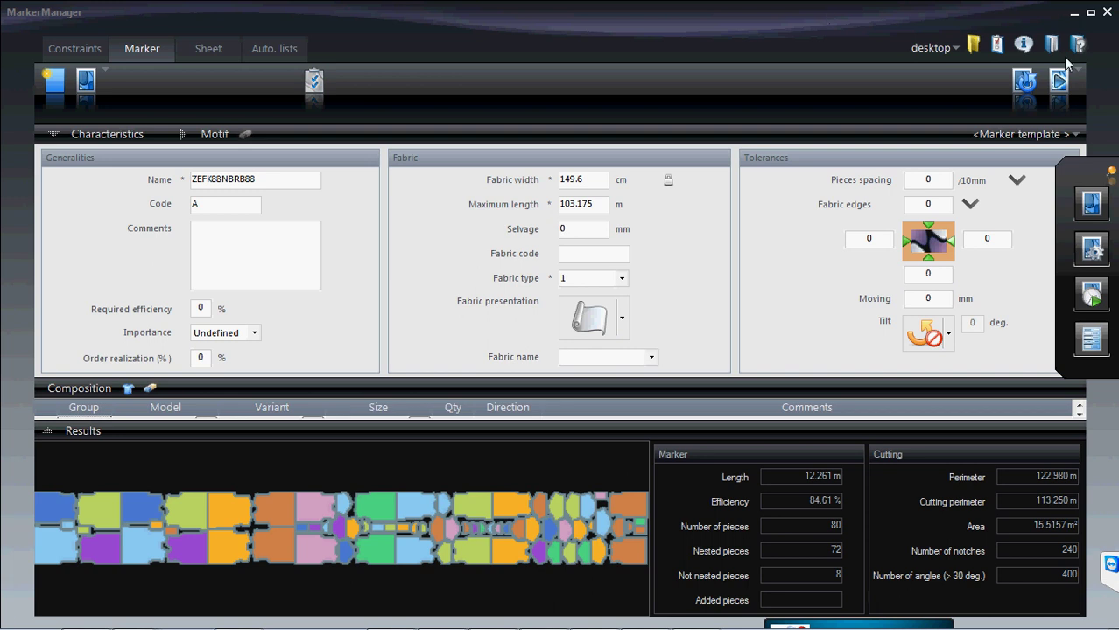
# - Open and close the settings options list while viewing marker ZEFK88NBRB88's results
pyautogui.click(997, 43)
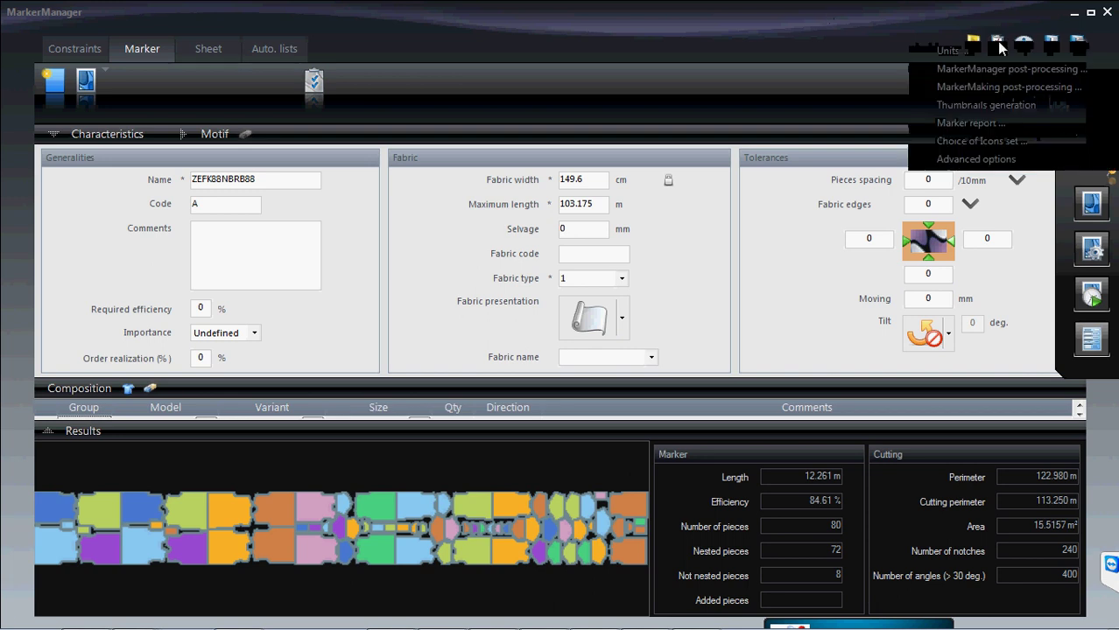
pyautogui.click(943, 35)
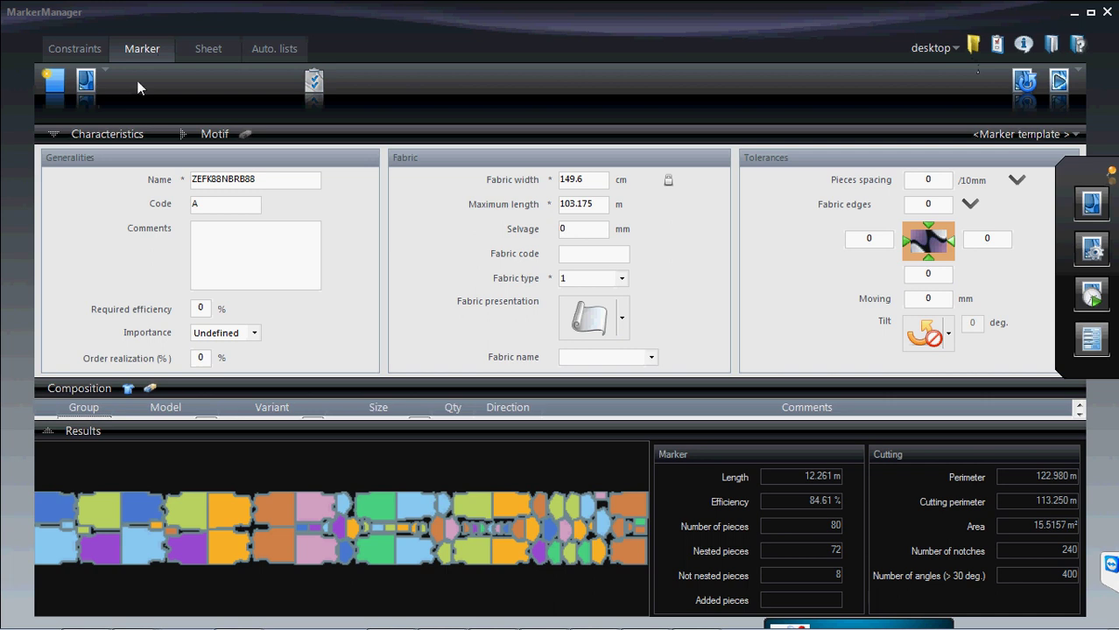
# - Switch to the Constraints page with fabric generalities, constraints and quality zones
pyautogui.click(72, 49)
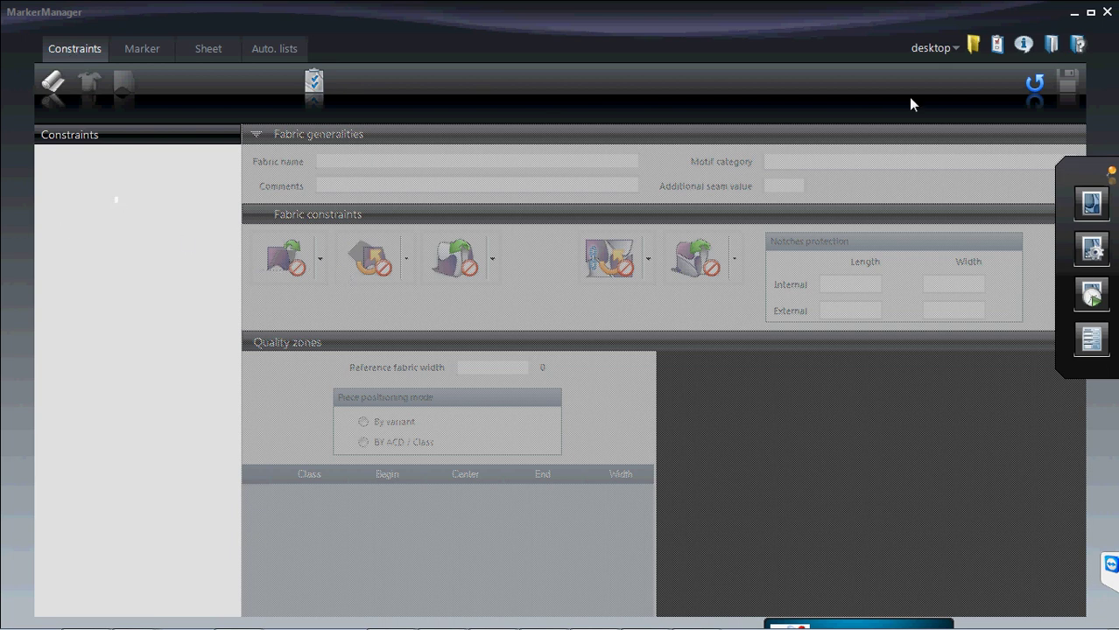
pyautogui.click(968, 49)
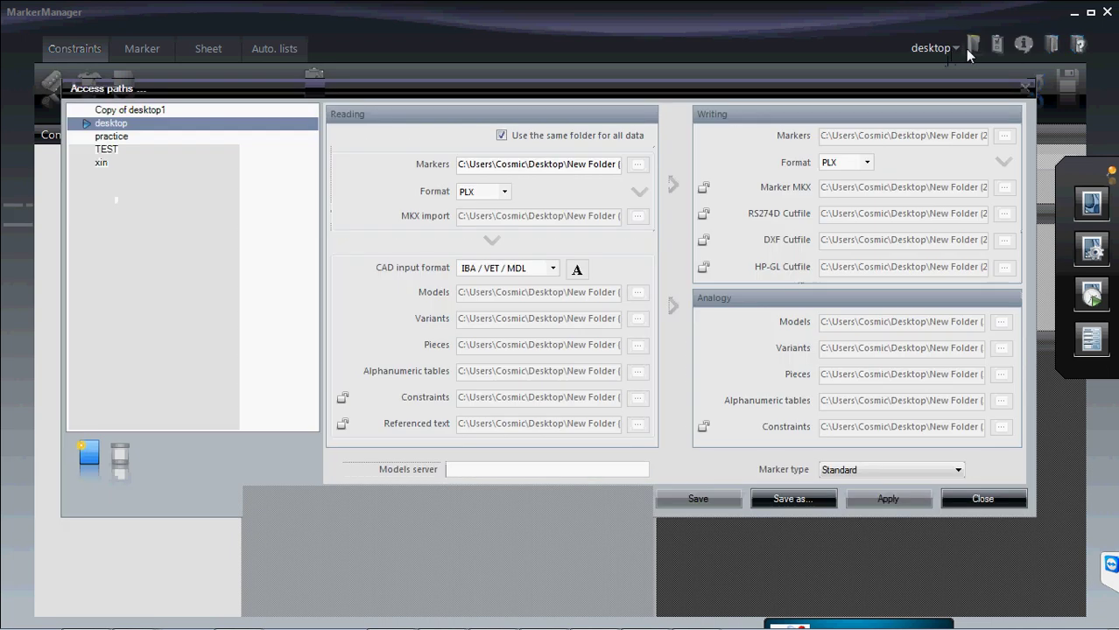
pyautogui.click(102, 163)
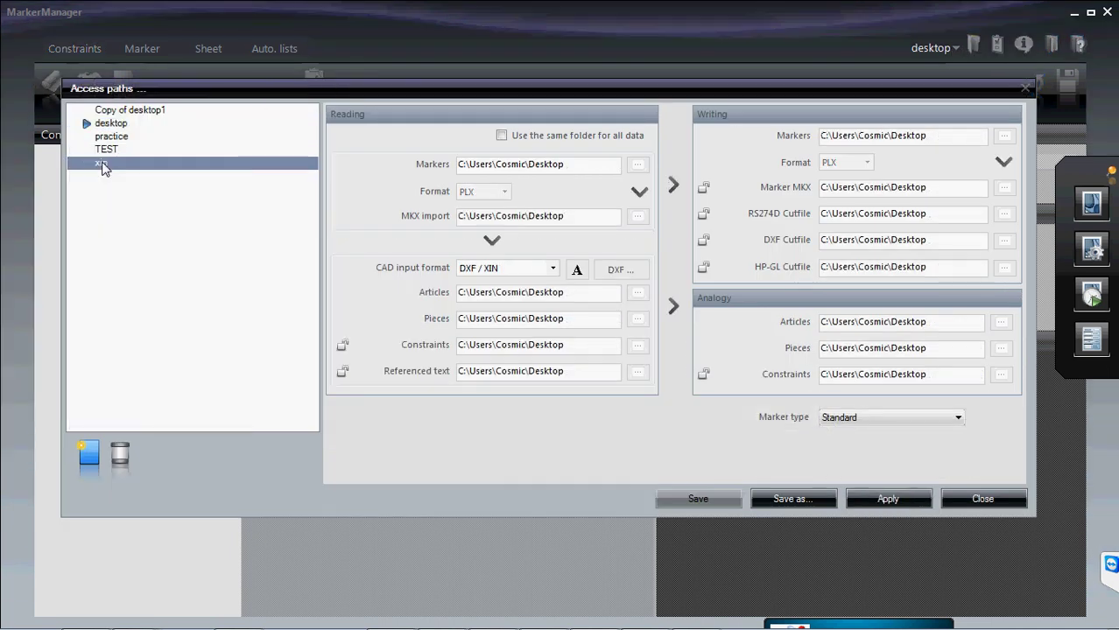
pyautogui.click(111, 125)
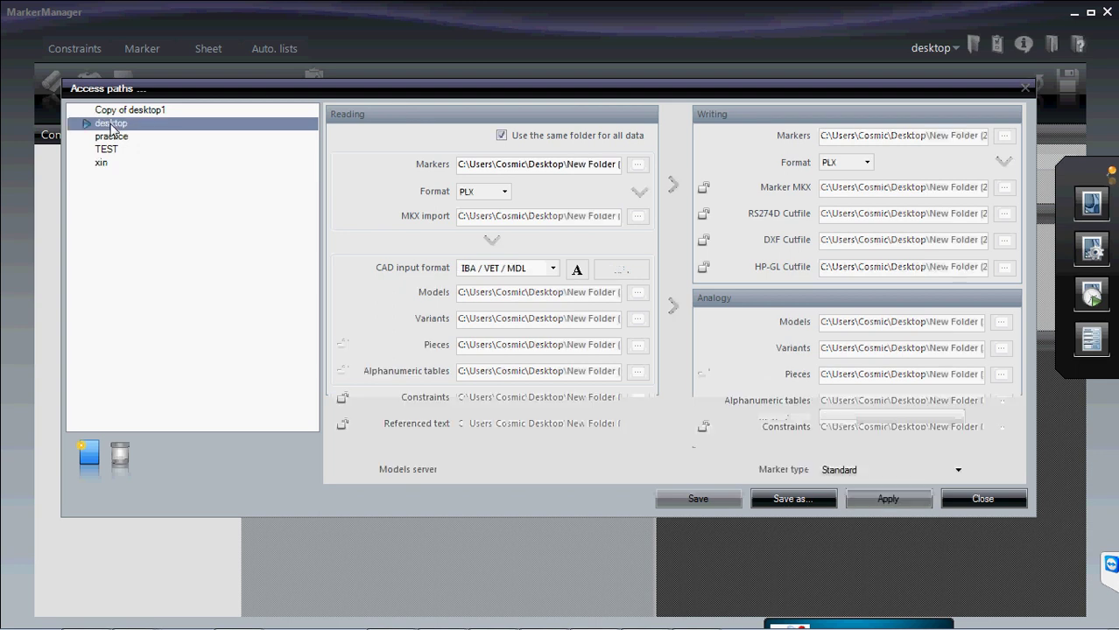
pyautogui.click(982, 498)
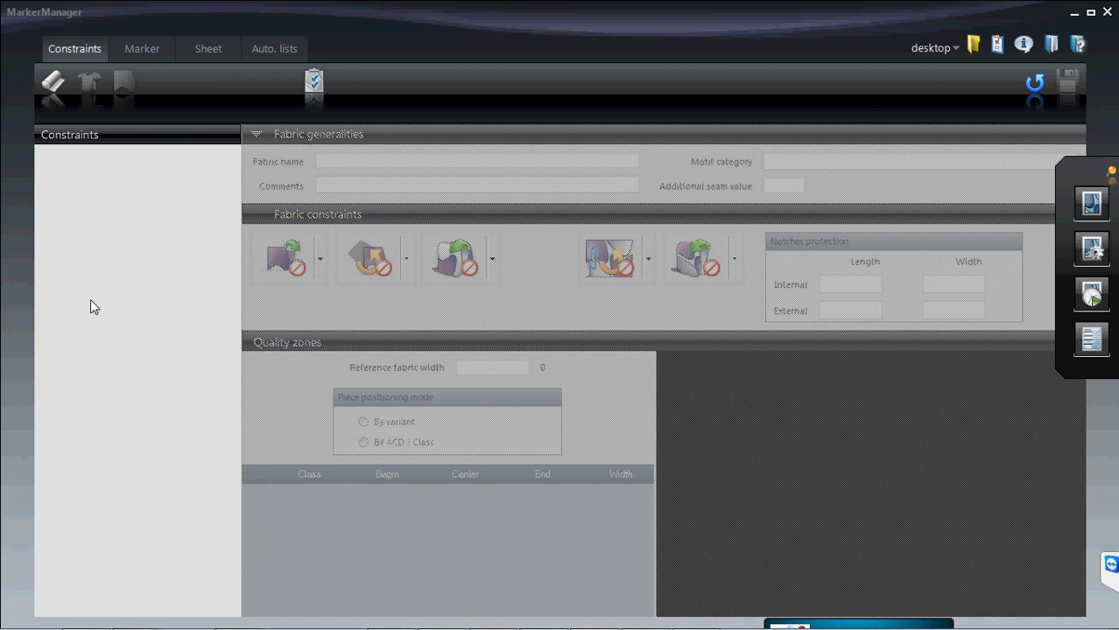
# - Add a new fabric named eva to the constraints list
pyautogui.rightClick(81, 172)
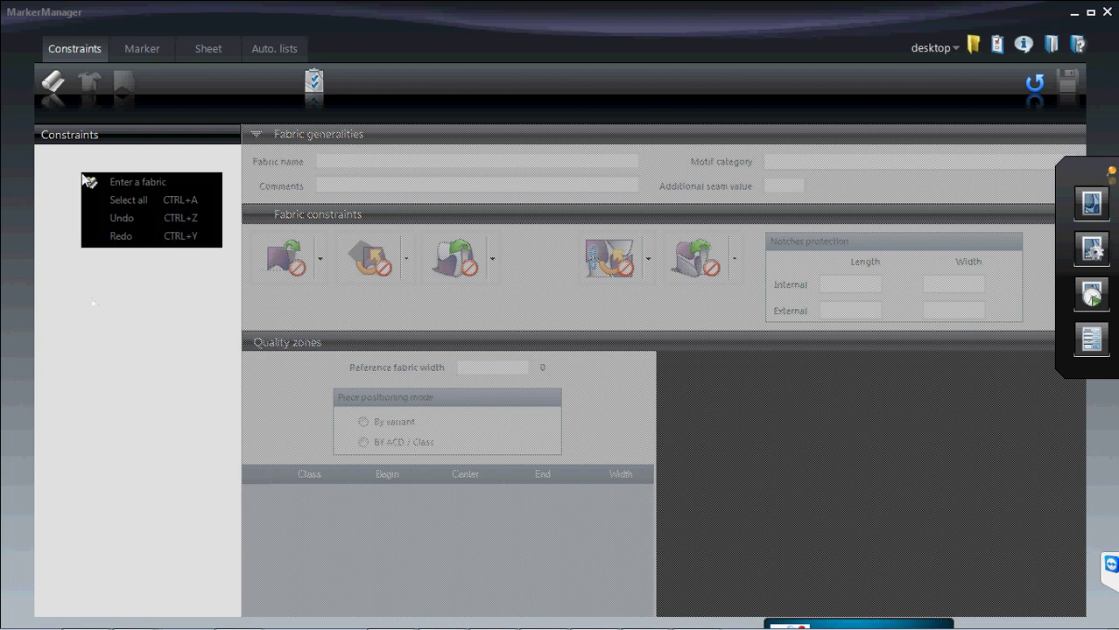
pyautogui.click(65, 154)
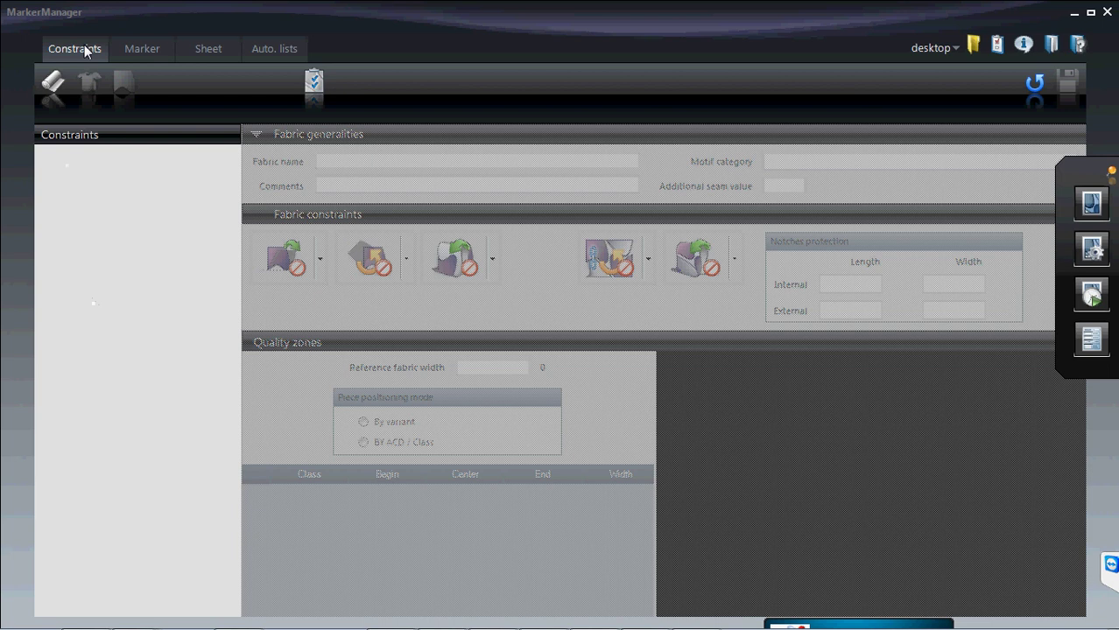
pyautogui.rightClick(55, 82)
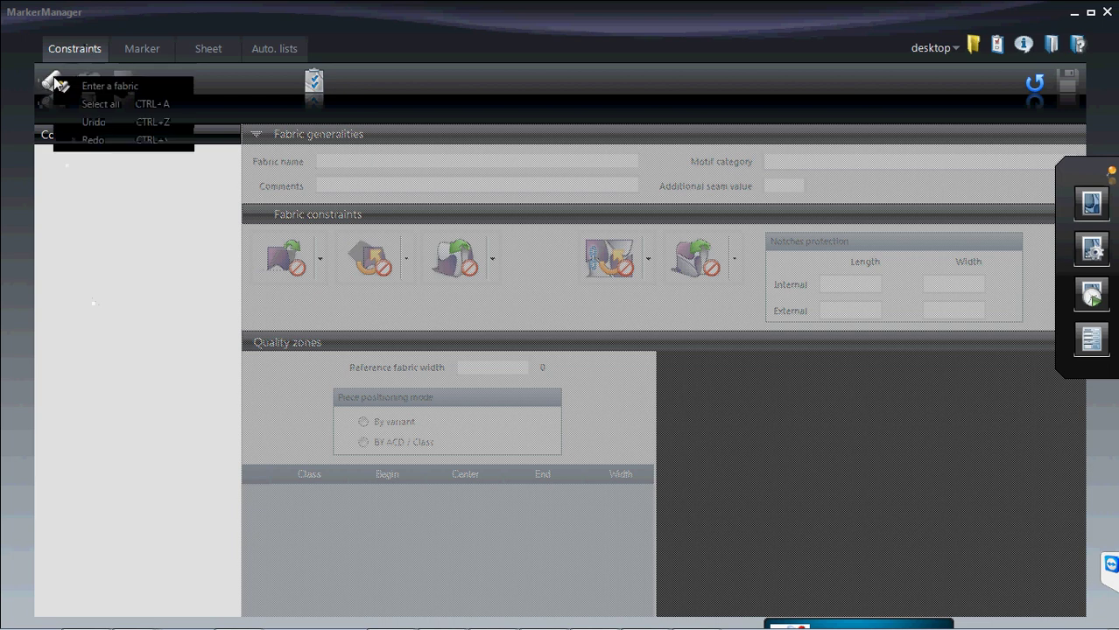
pyautogui.click(99, 88)
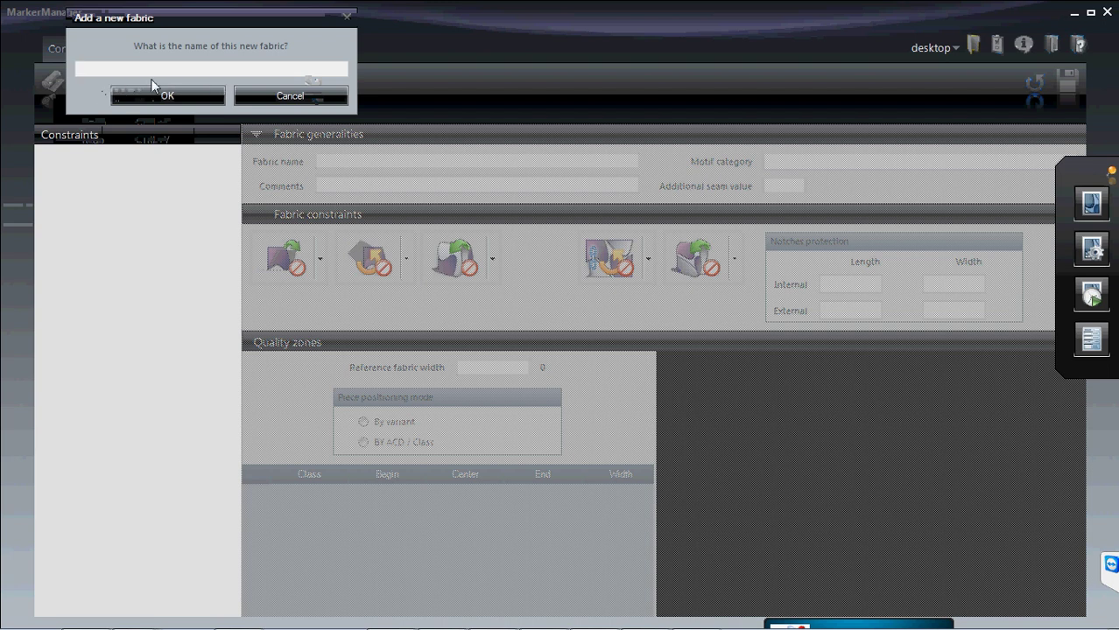
pyautogui.write('eva')
pyautogui.click(163, 98)
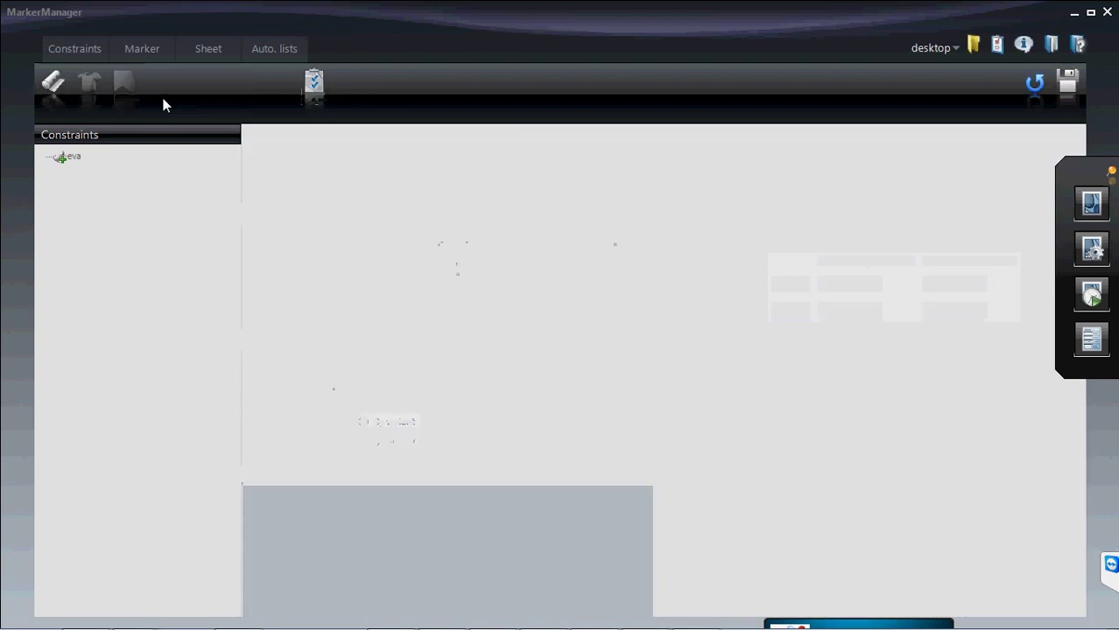
# - Enter the fabric and select eva in the tree to show its settings
pyautogui.rightClick(106, 281)
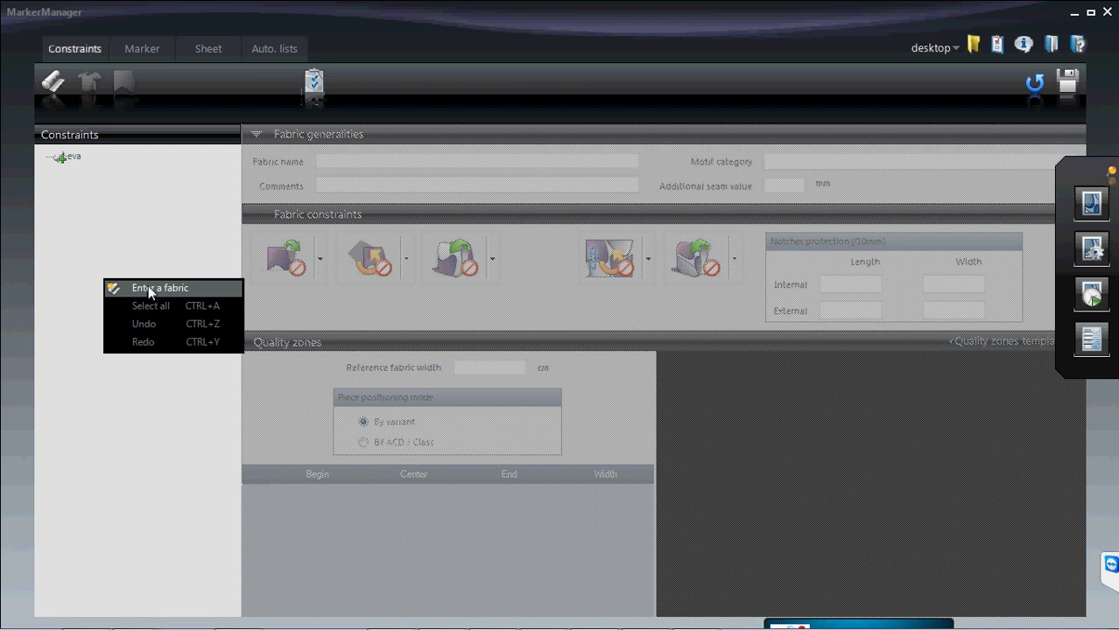
pyautogui.click(147, 288)
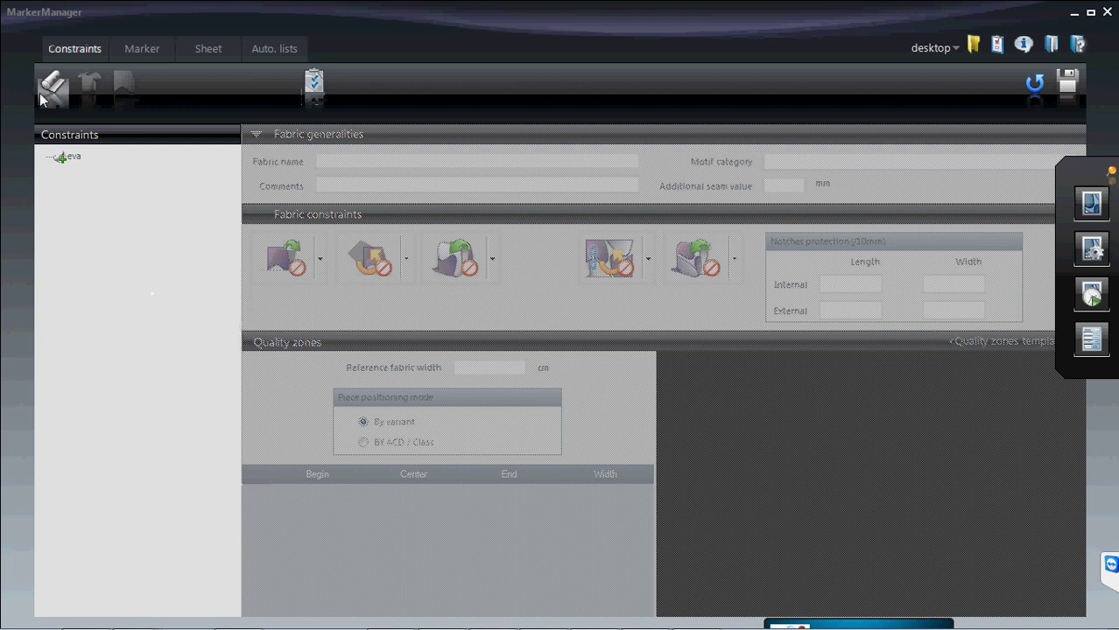
pyautogui.click(73, 160)
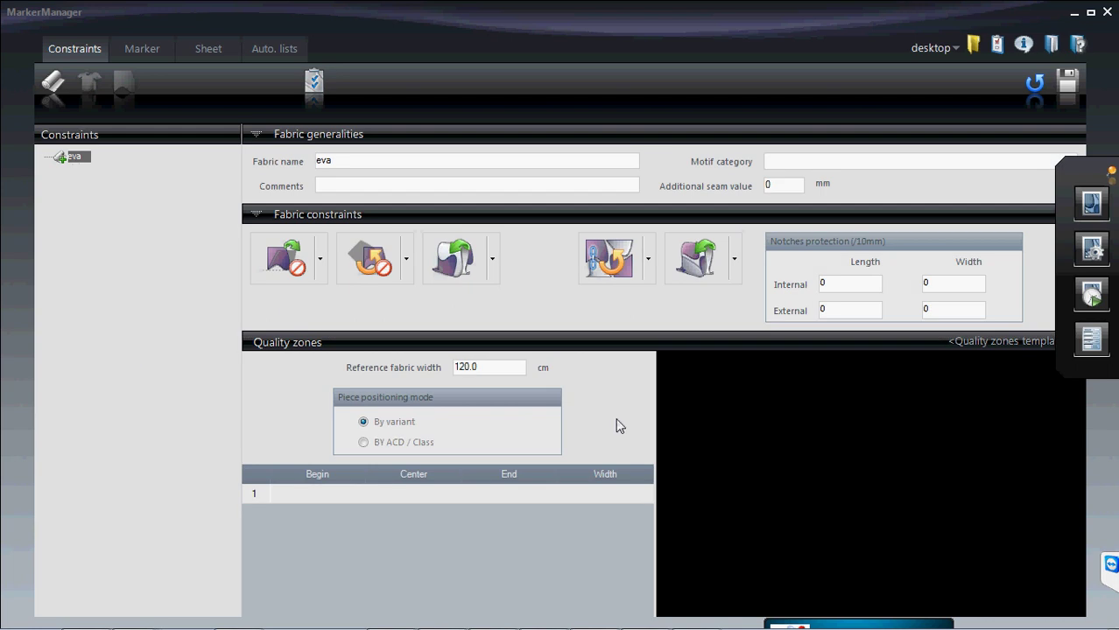
# - Enter 'no rotation' in the eva fabric's Comments field
pyautogui.click(353, 185)
pyautogui.write('no rotation')
# - Set X symmetry, piece rotation and the second rotation setting to forbidden for eva
pyautogui.click(323, 261)
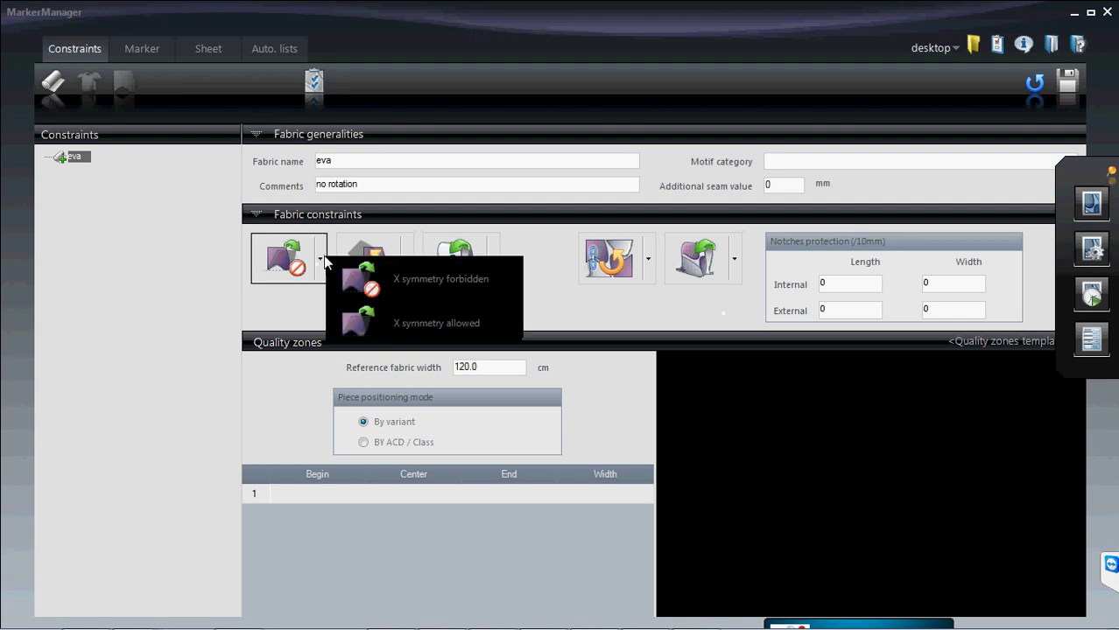
pyautogui.click(426, 282)
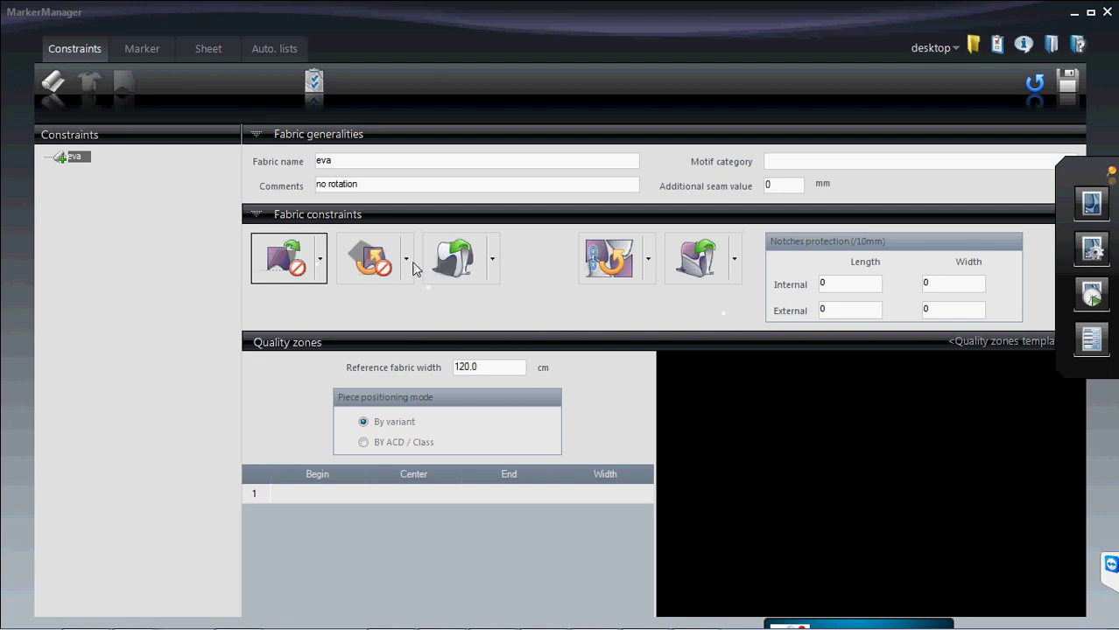
pyautogui.click(407, 261)
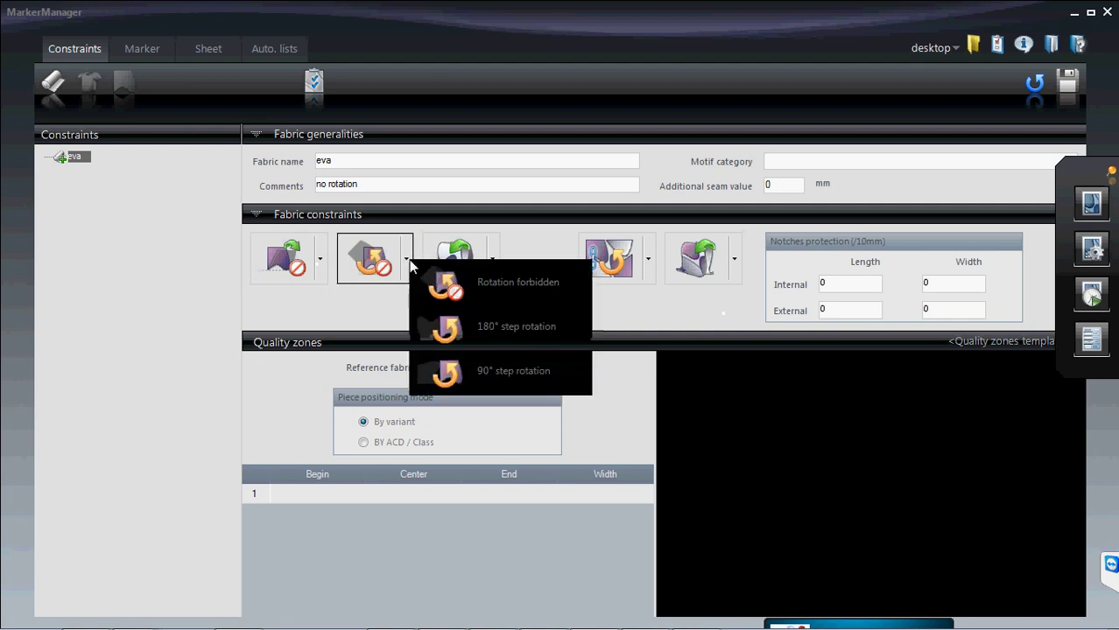
pyautogui.click(491, 281)
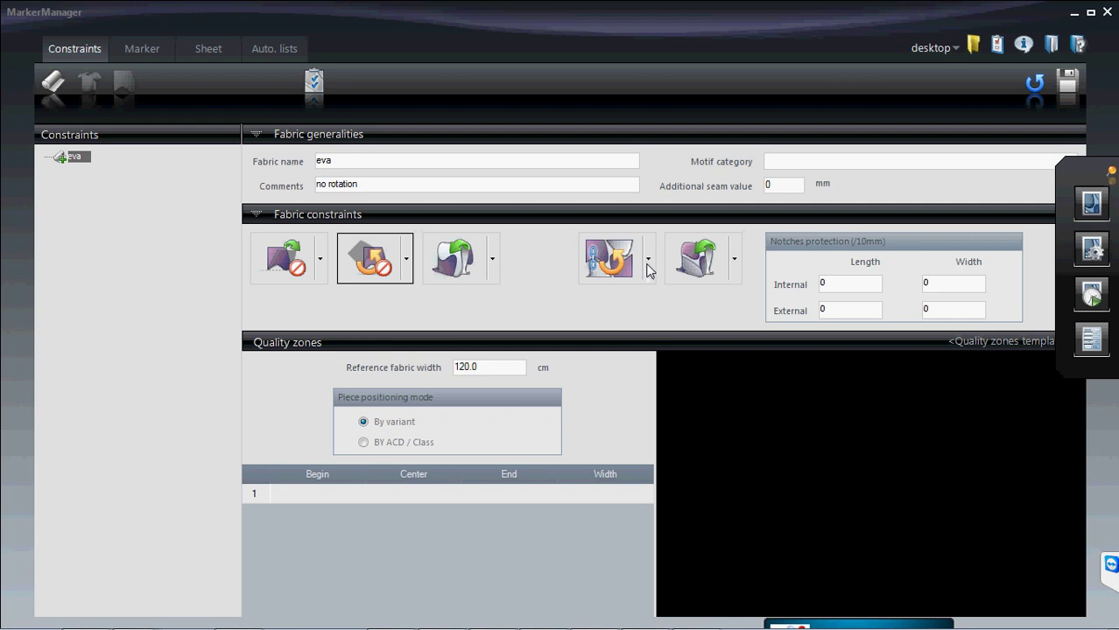
pyautogui.click(648, 261)
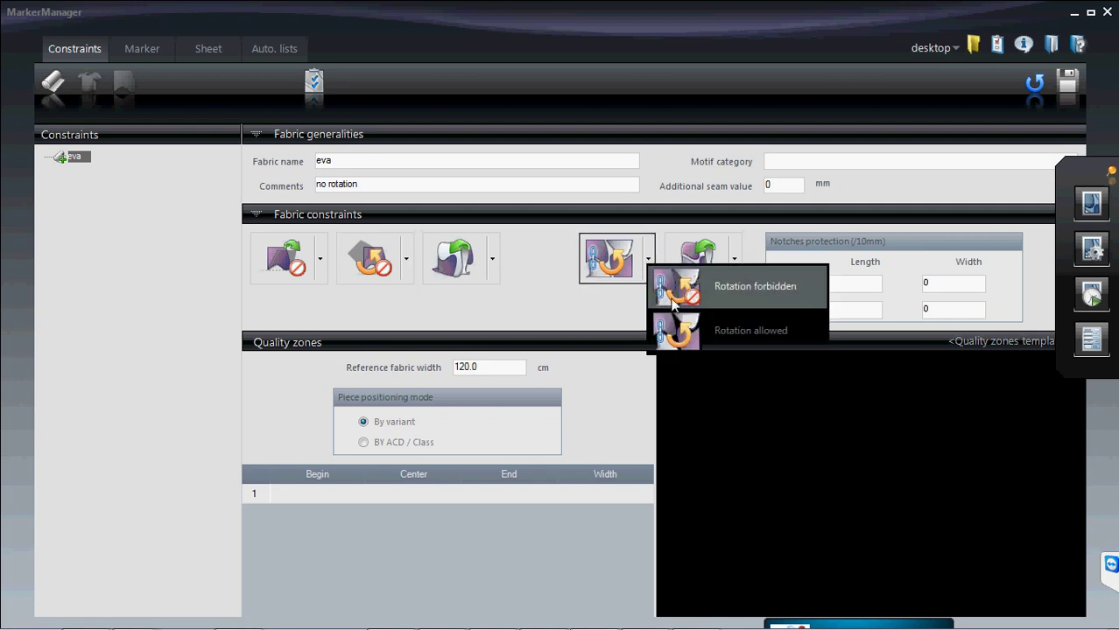
pyautogui.click(672, 296)
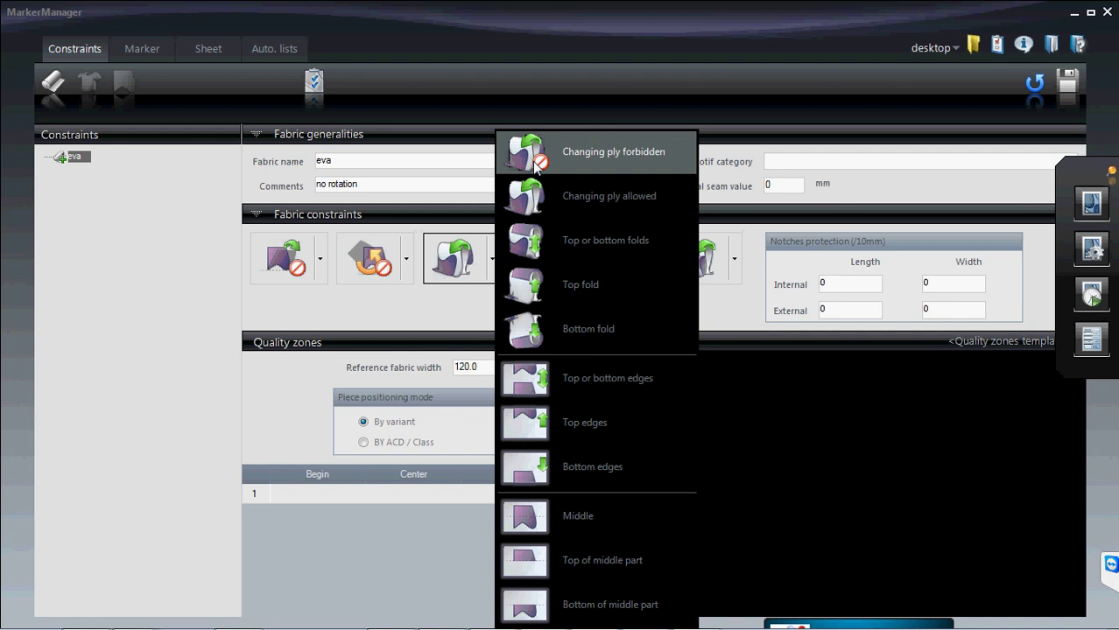
# - Allow changing ply and leave the fourth rotation dropdown at Rotation forbidden
pyautogui.click(536, 164)
pyautogui.click(492, 261)
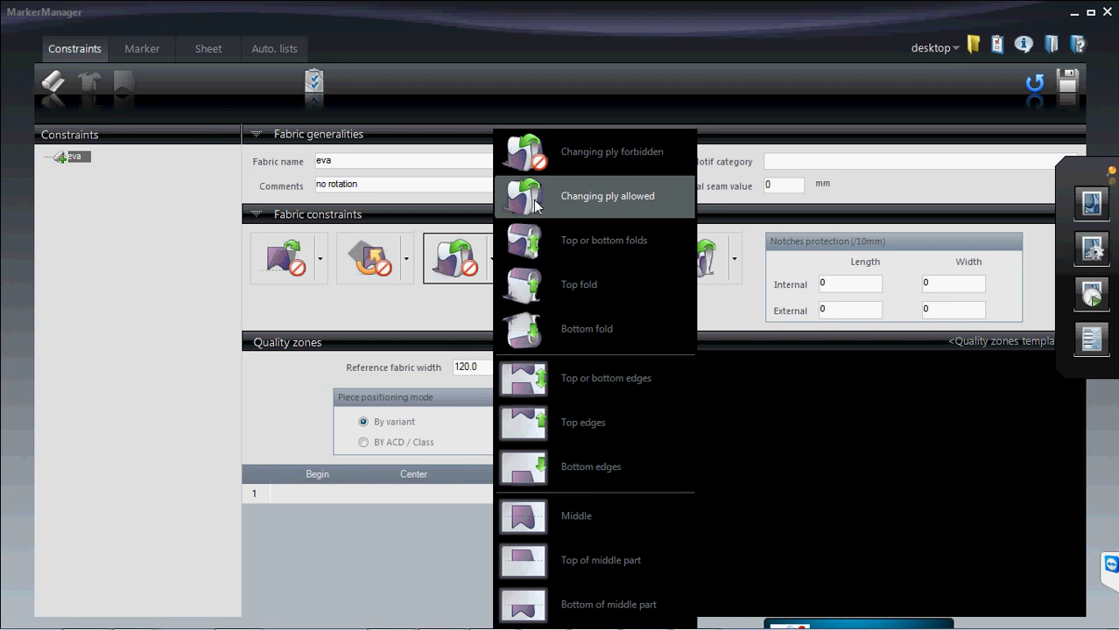
pyautogui.click(537, 198)
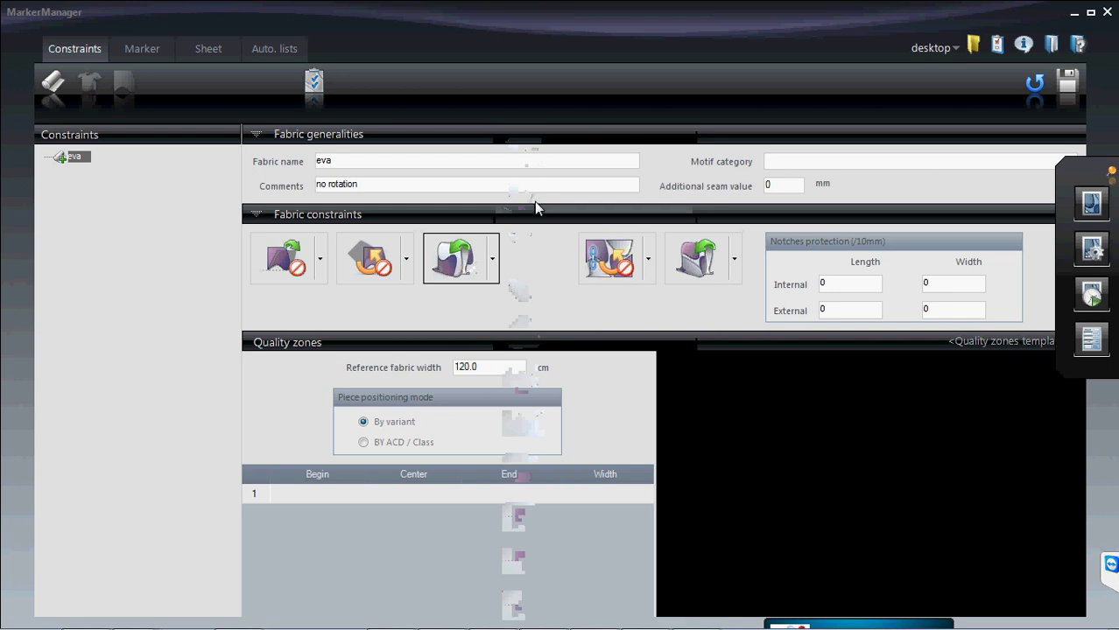
pyautogui.click(734, 260)
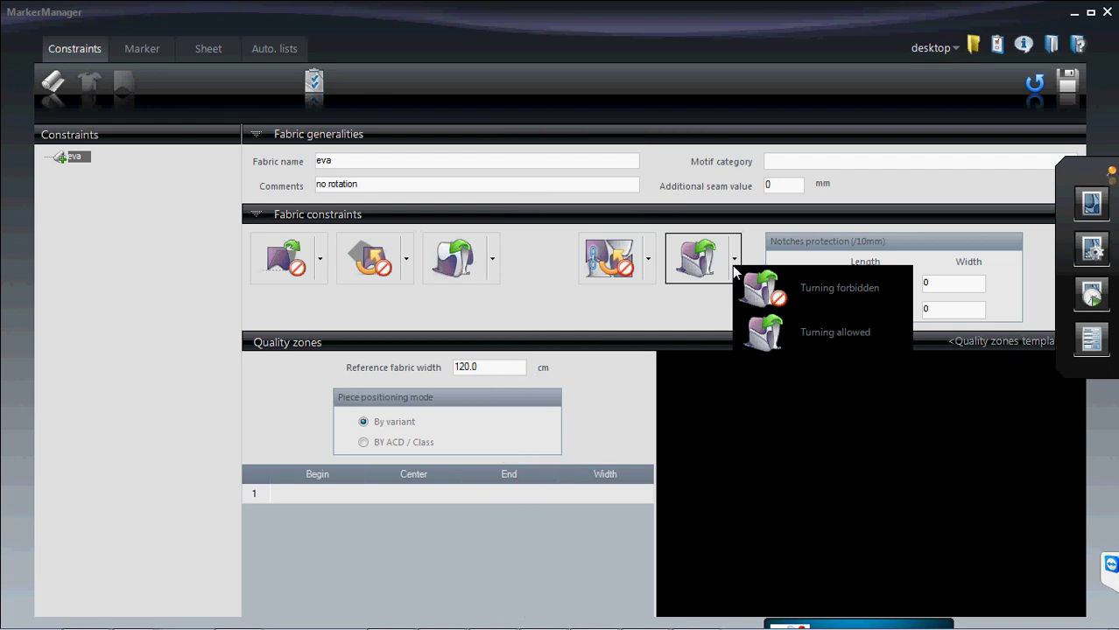
pyautogui.click(680, 313)
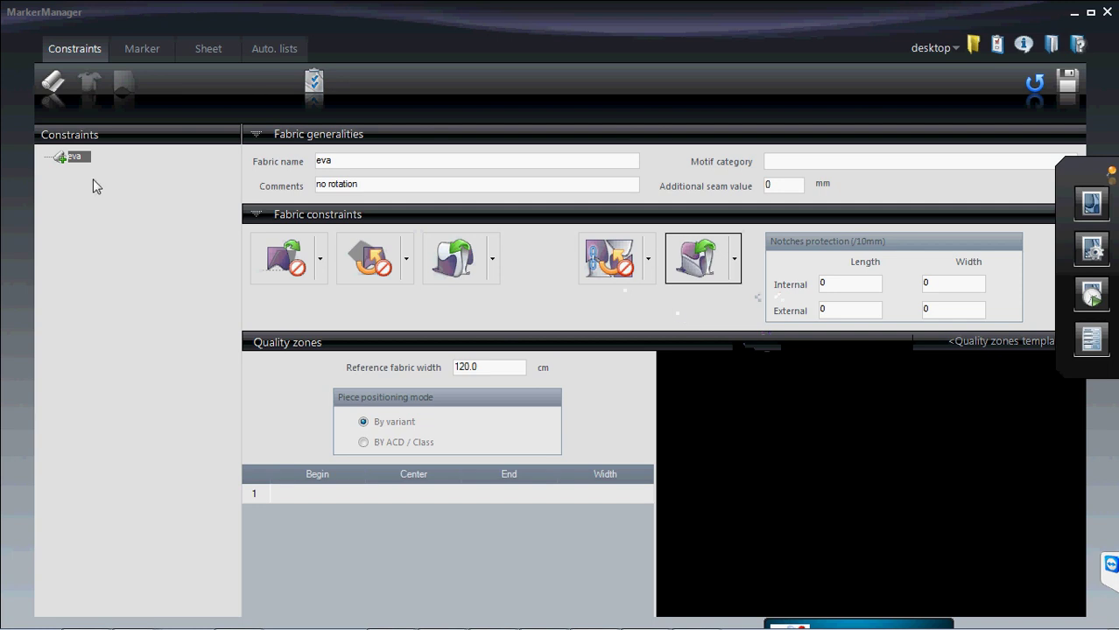
pyautogui.click(648, 259)
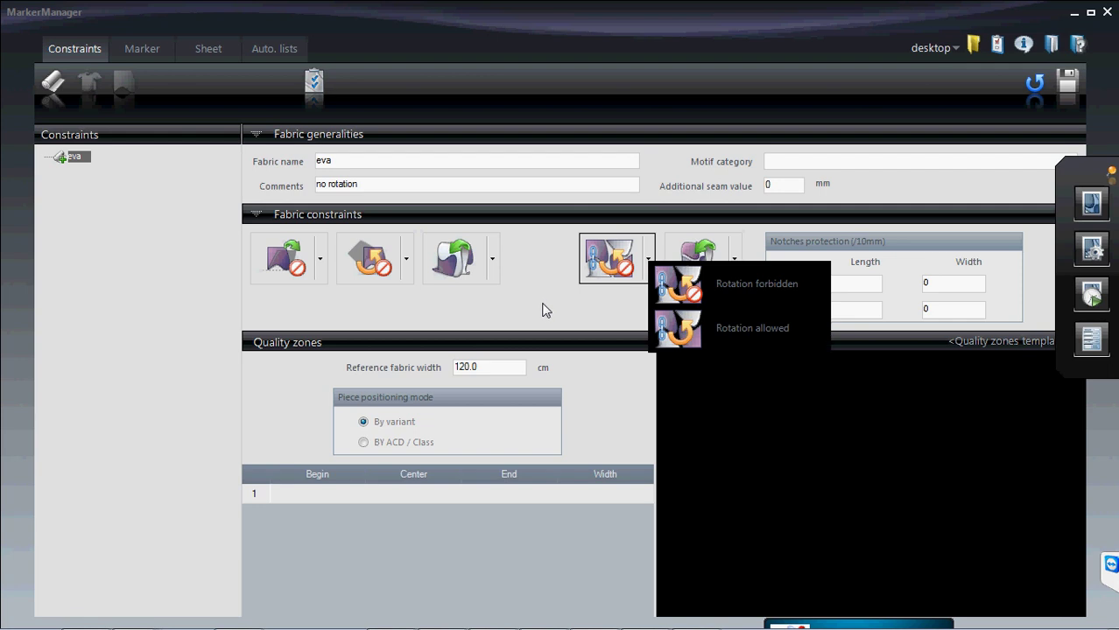
pyautogui.click(685, 346)
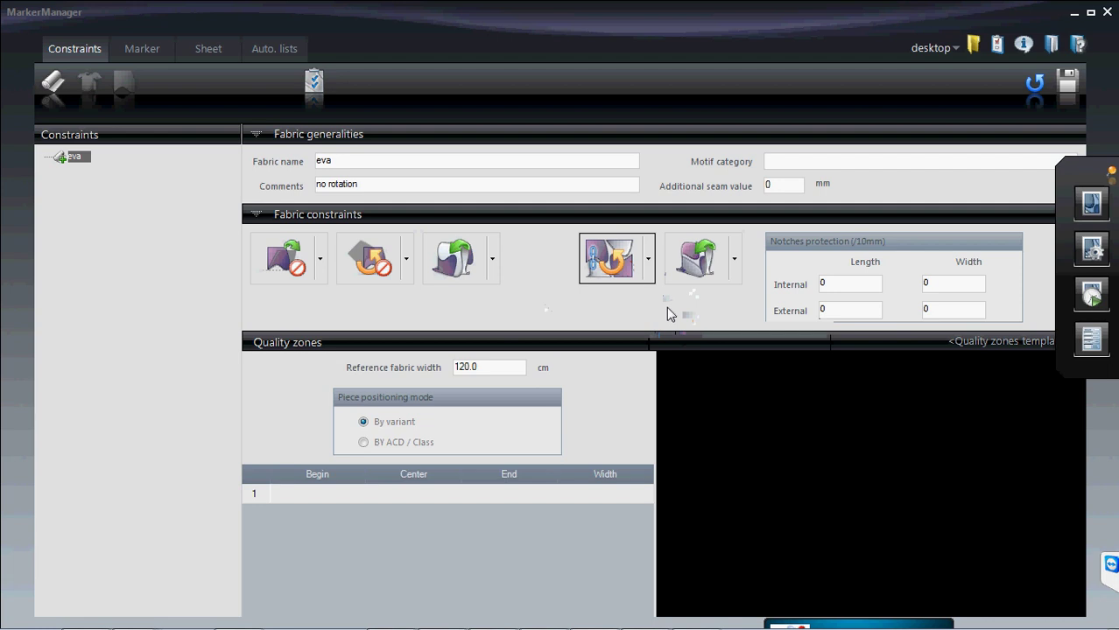
pyautogui.click(649, 276)
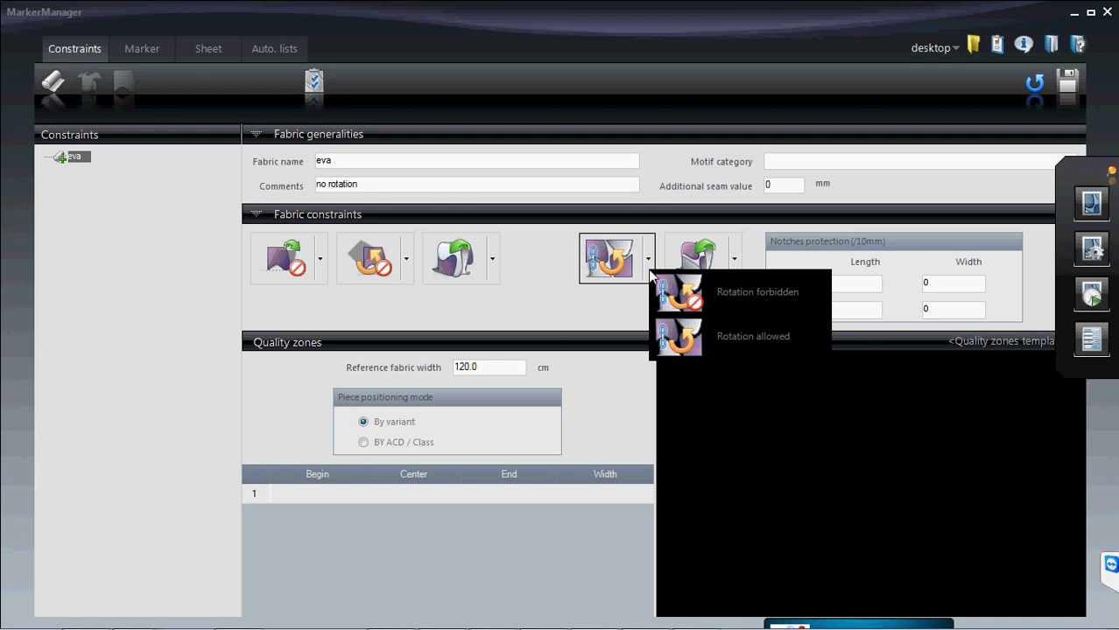
pyautogui.click(703, 302)
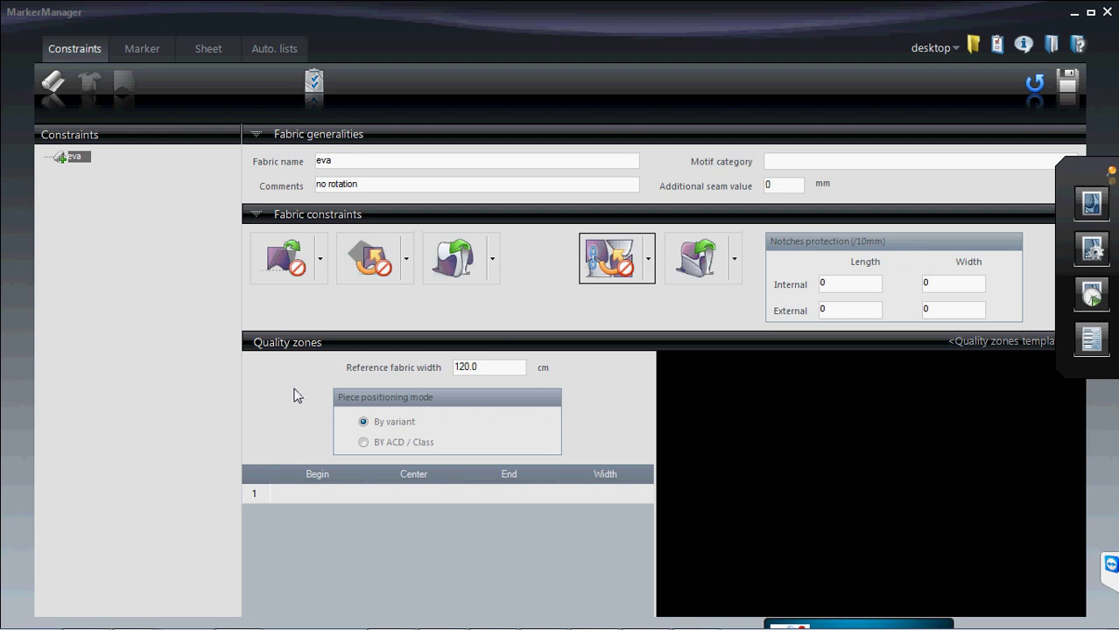
# - Save the eva fabric constraints, answering Yes, and minimize MarkerManager
pyautogui.click(1067, 88)
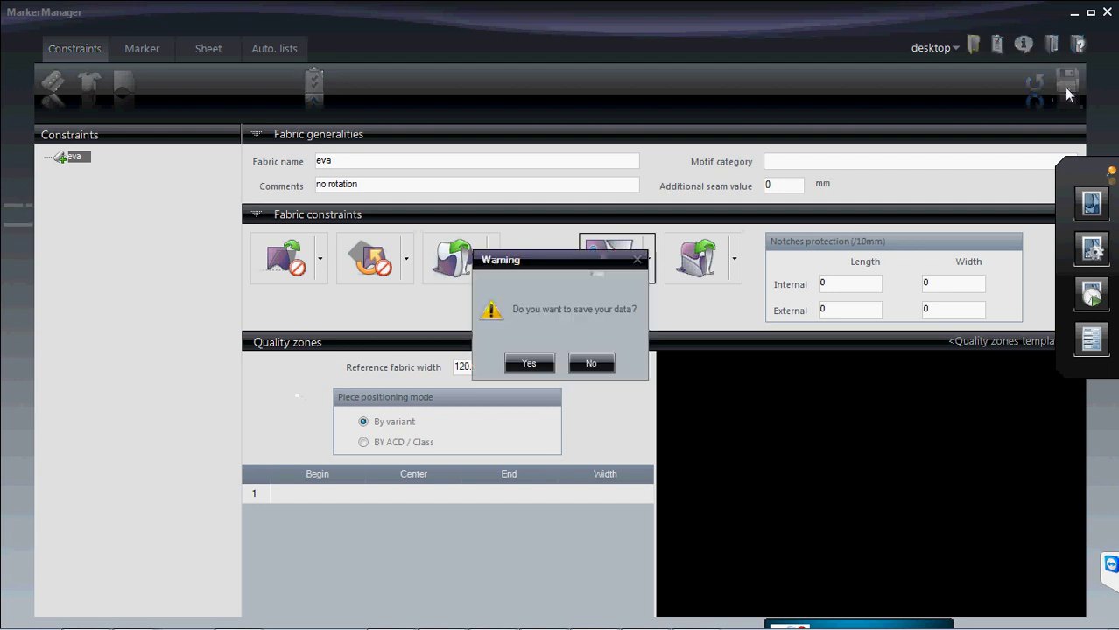
pyautogui.click(529, 364)
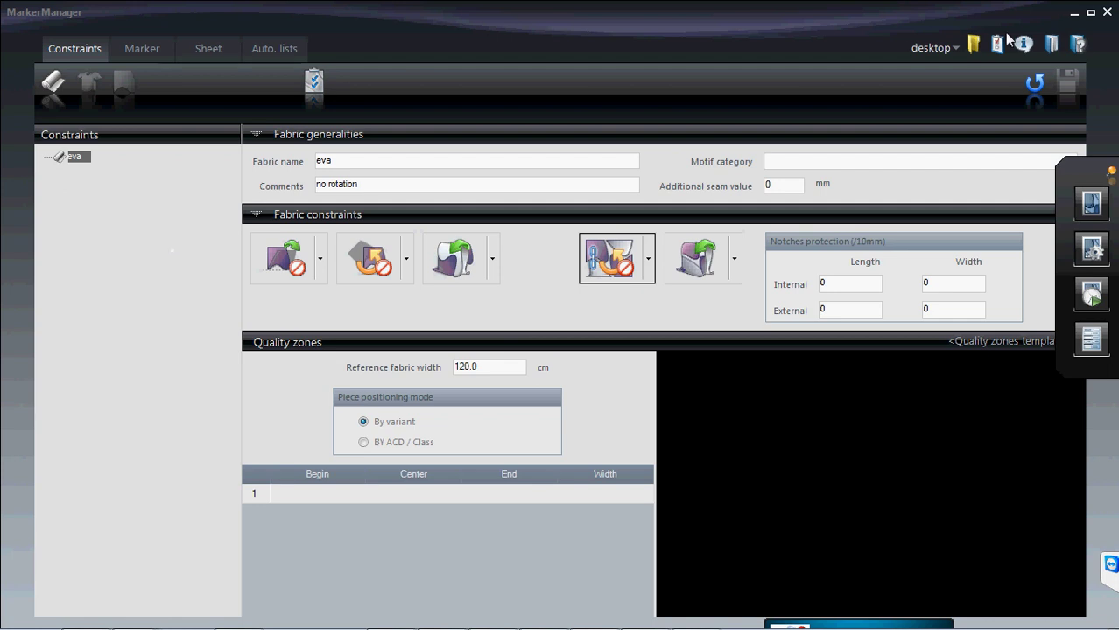
pyautogui.click(1074, 14)
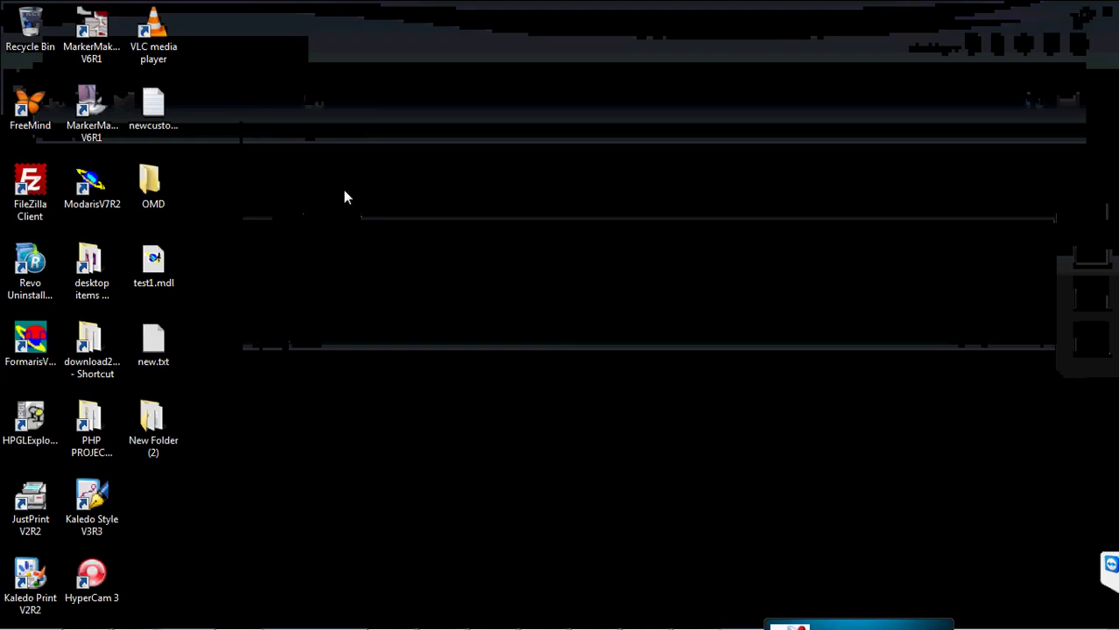
# - Launch Modaris V7R2 and open ZEFK88NB.mdl from Desktop > New Folder (2)
pyautogui.doubleClick(96, 184)
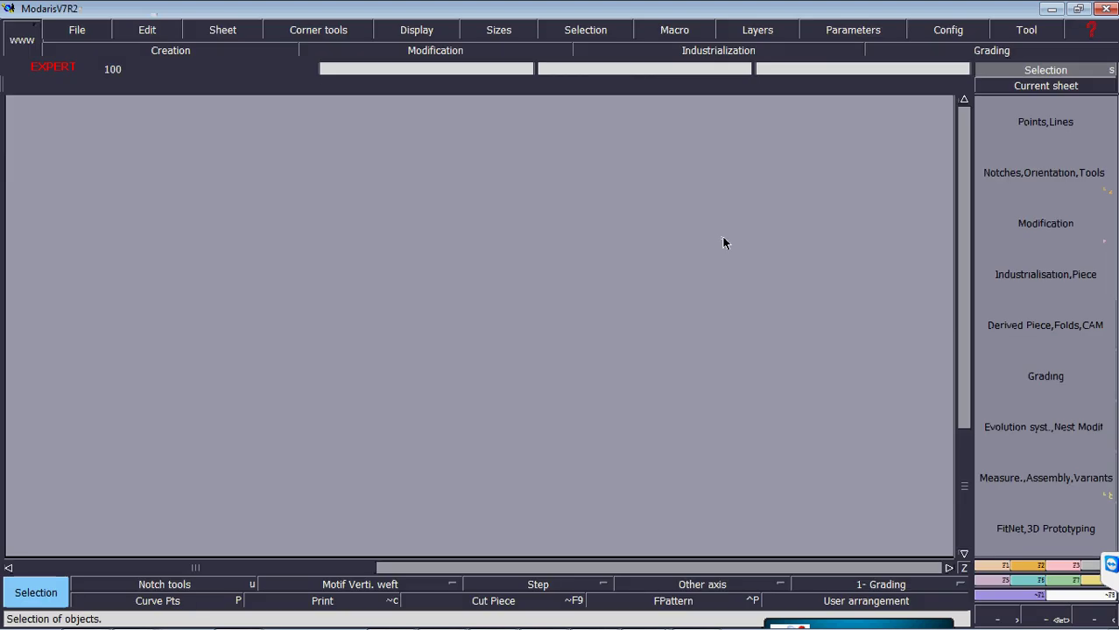
pyautogui.click(77, 30)
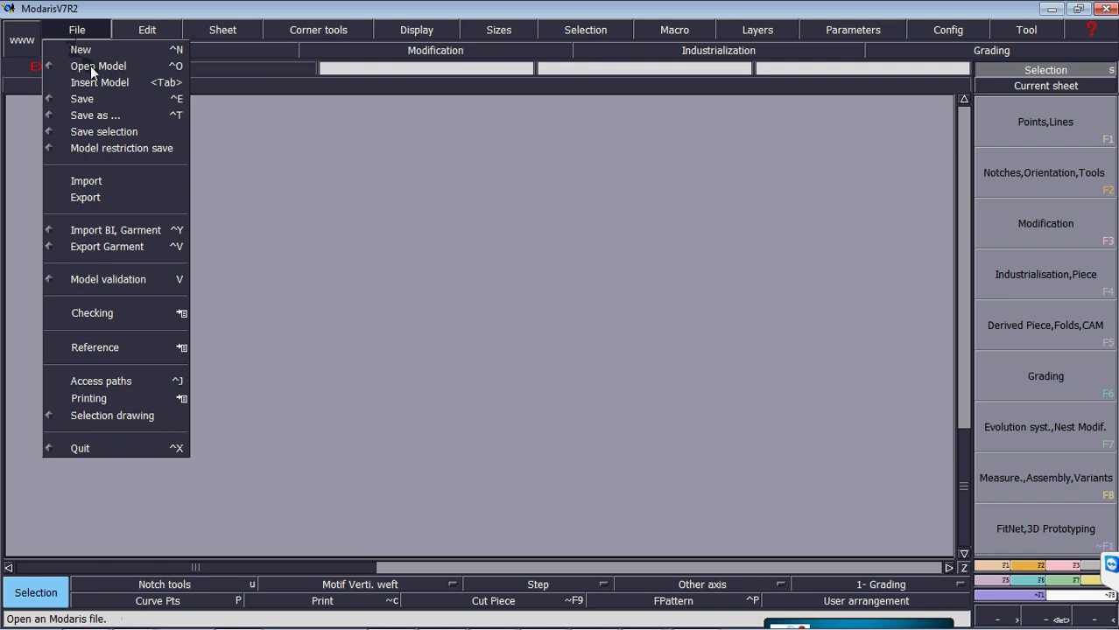
pyautogui.click(90, 66)
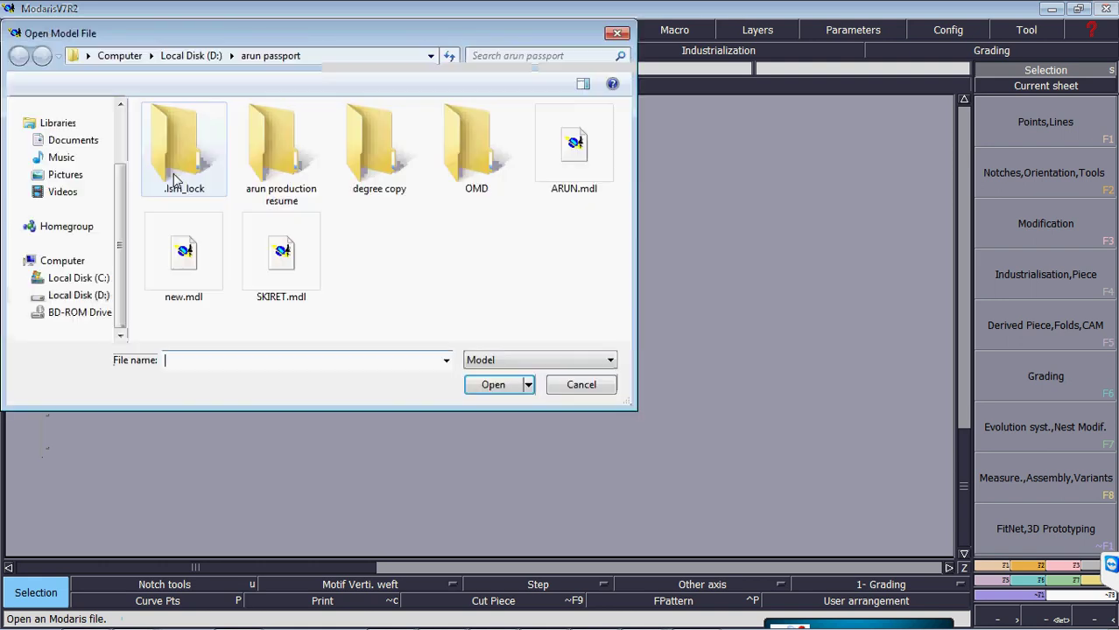
pyautogui.scroll(2, 120, 213)
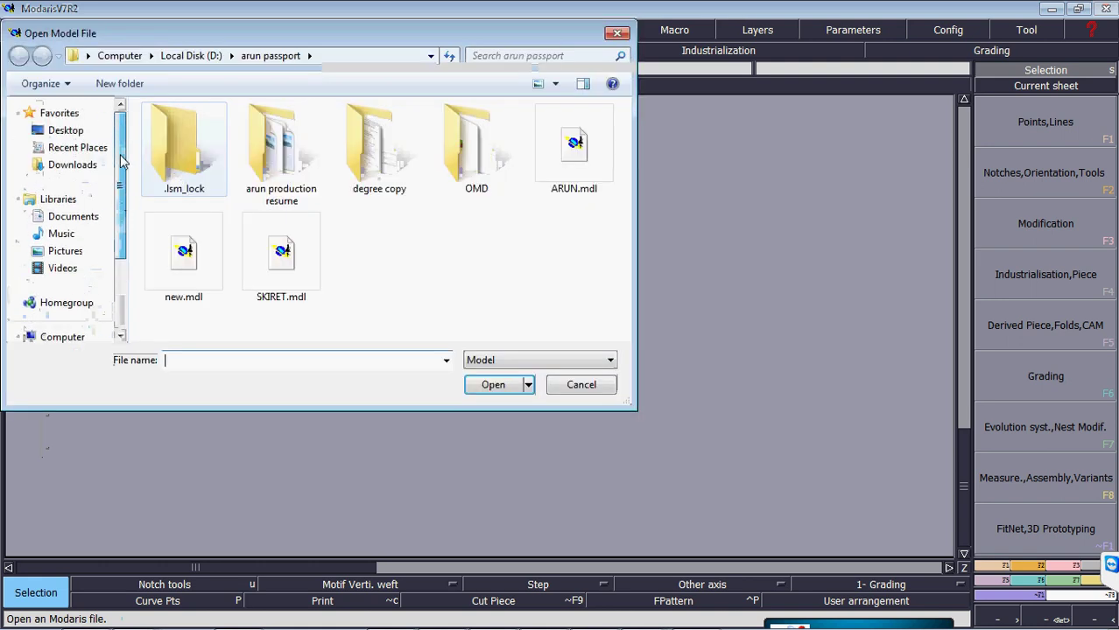
pyautogui.click(83, 136)
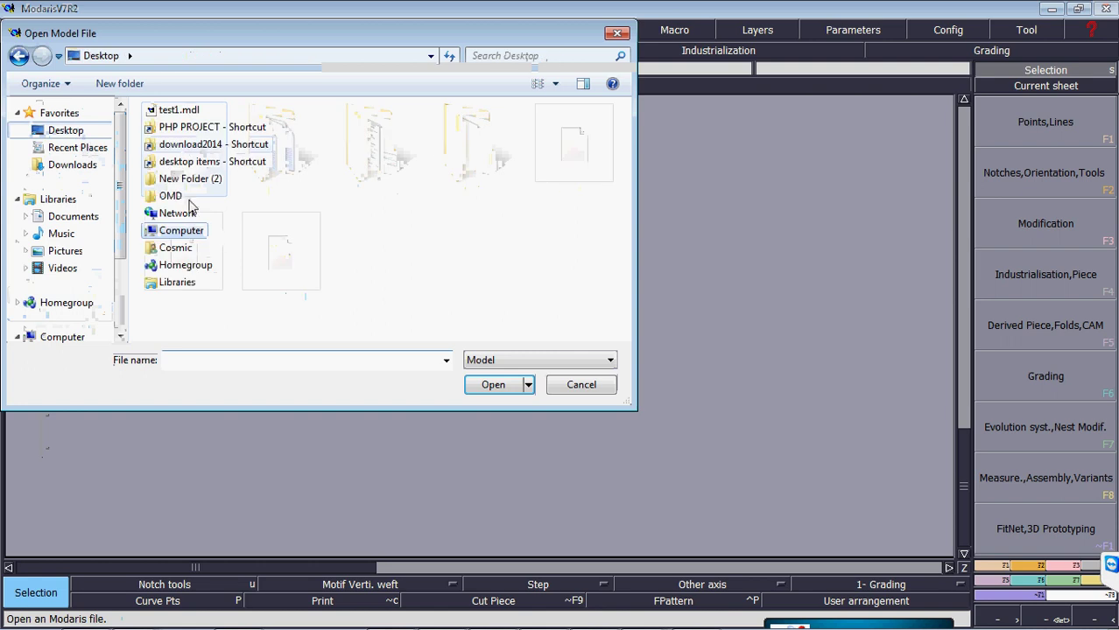
pyautogui.doubleClick(190, 181)
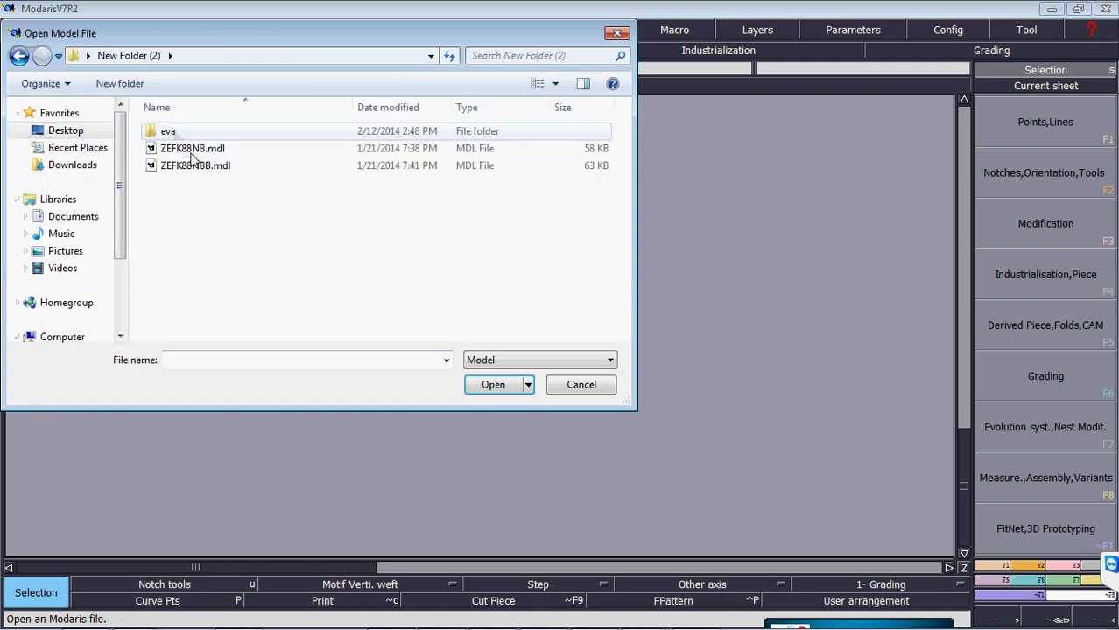
pyautogui.click(193, 151)
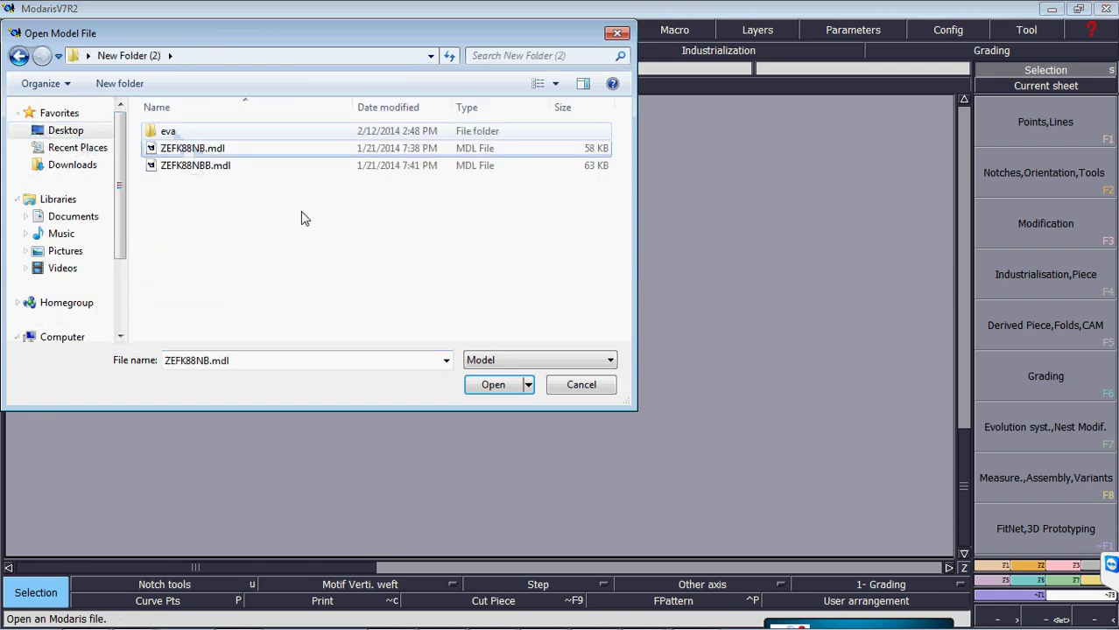
pyautogui.click(493, 390)
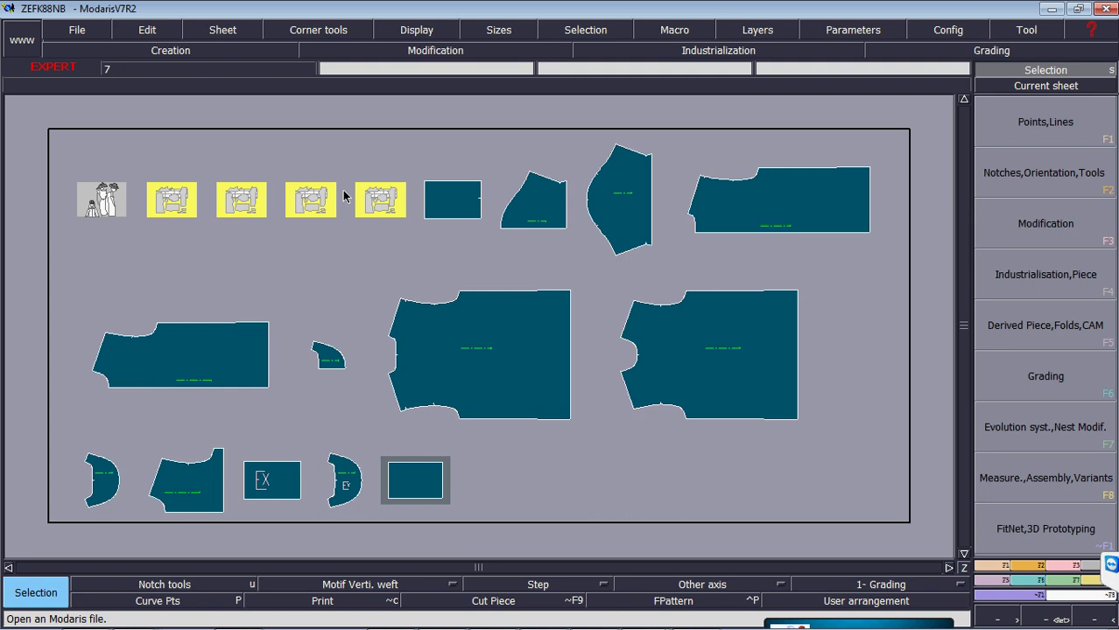
# - Show title blocks for all ZEFK88NB pieces, auto-arrange the sheets, and switch to F8 tools
pyautogui.press('p')
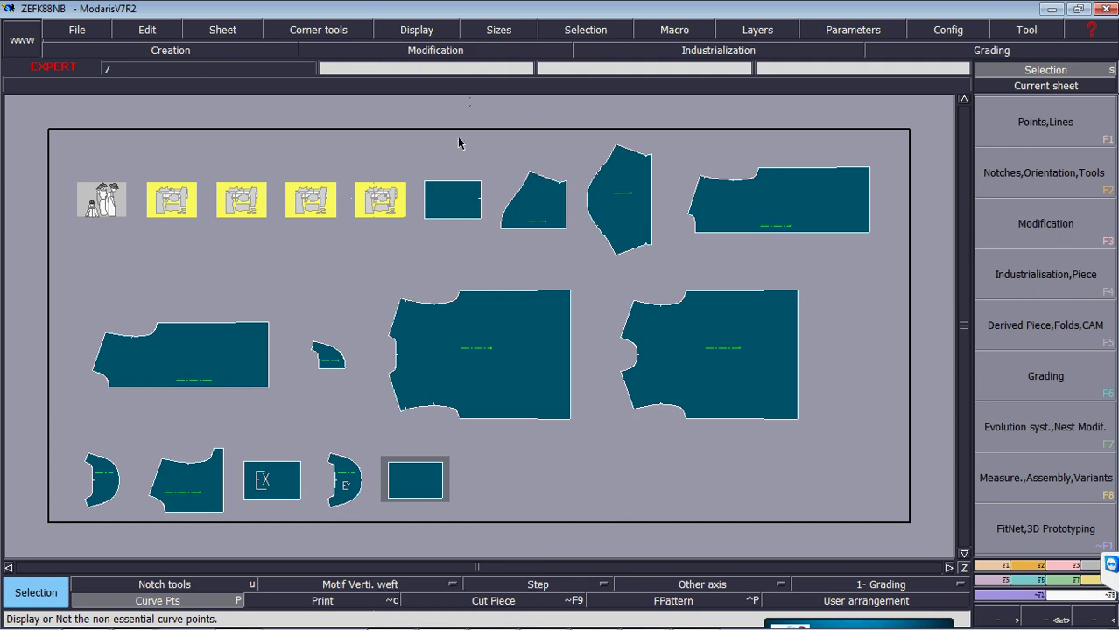
pyautogui.click(433, 32)
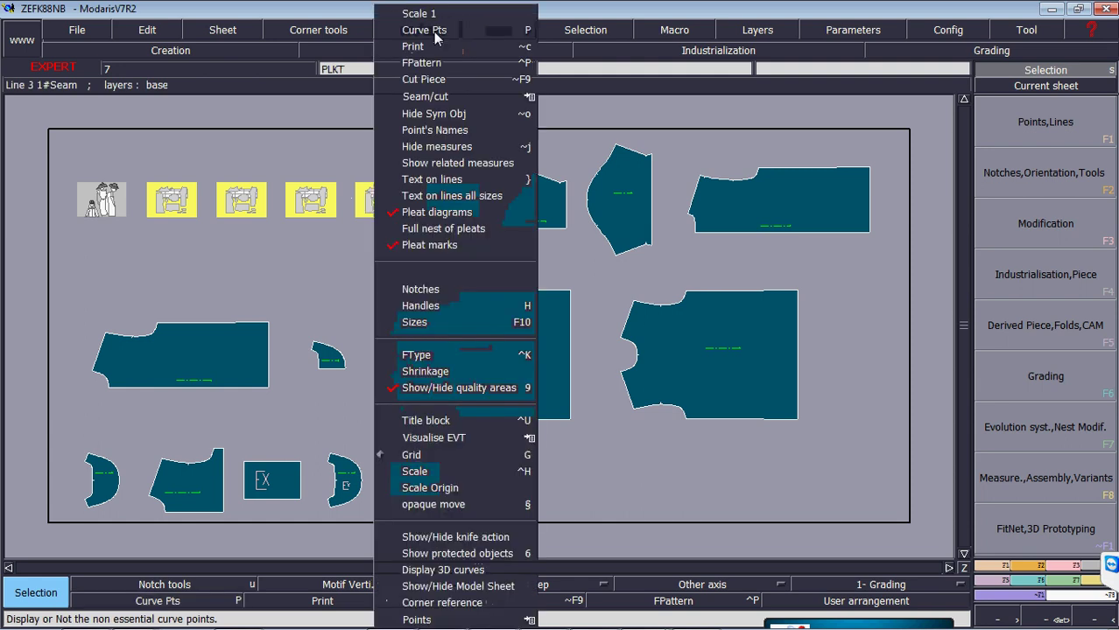
pyautogui.click(429, 420)
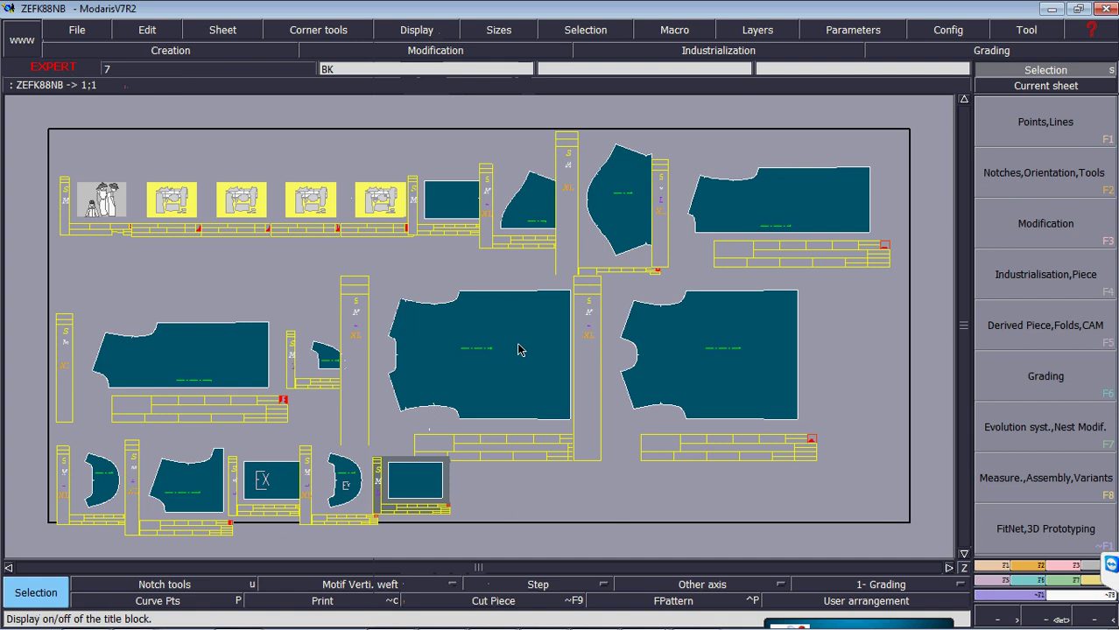
pyautogui.hotkey('ctrl', 'a')
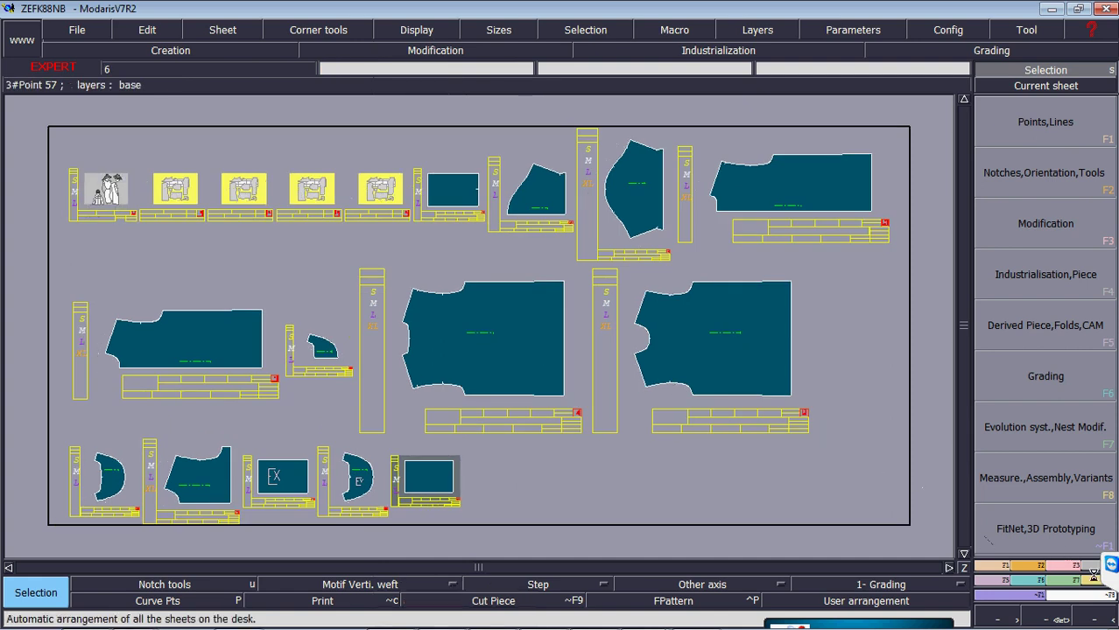
pyautogui.press('F8')
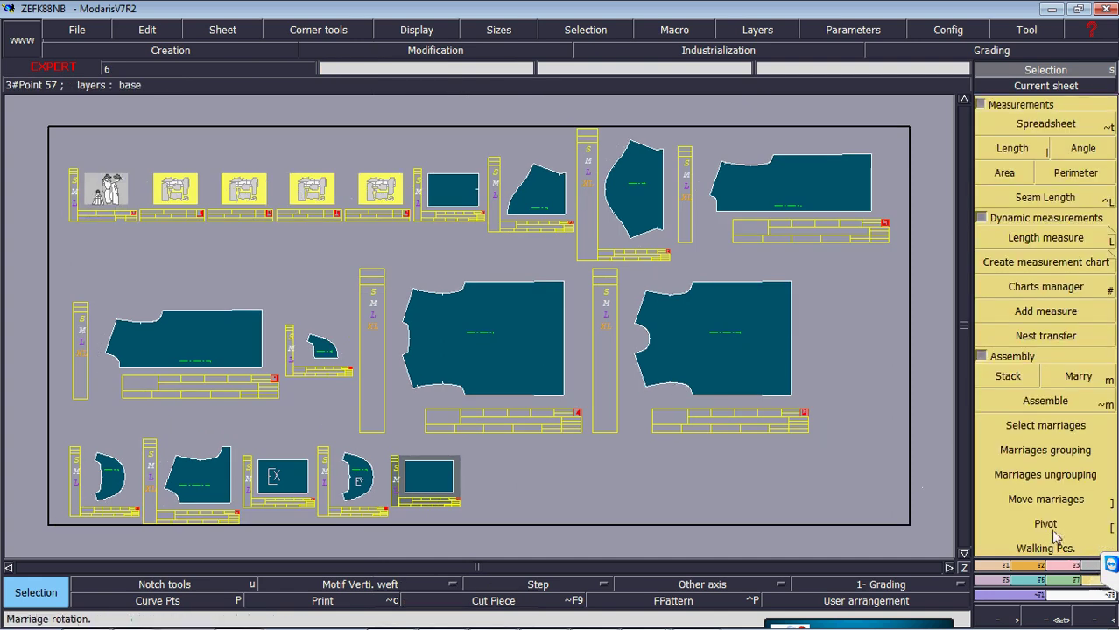
pyautogui.click(982, 105)
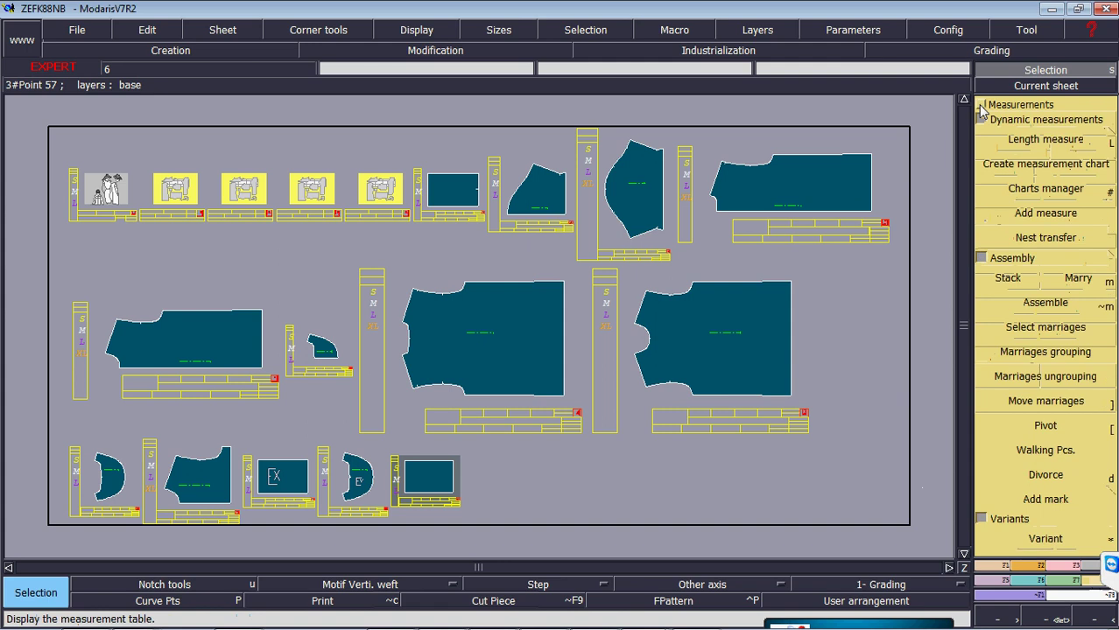
pyautogui.click(1027, 540)
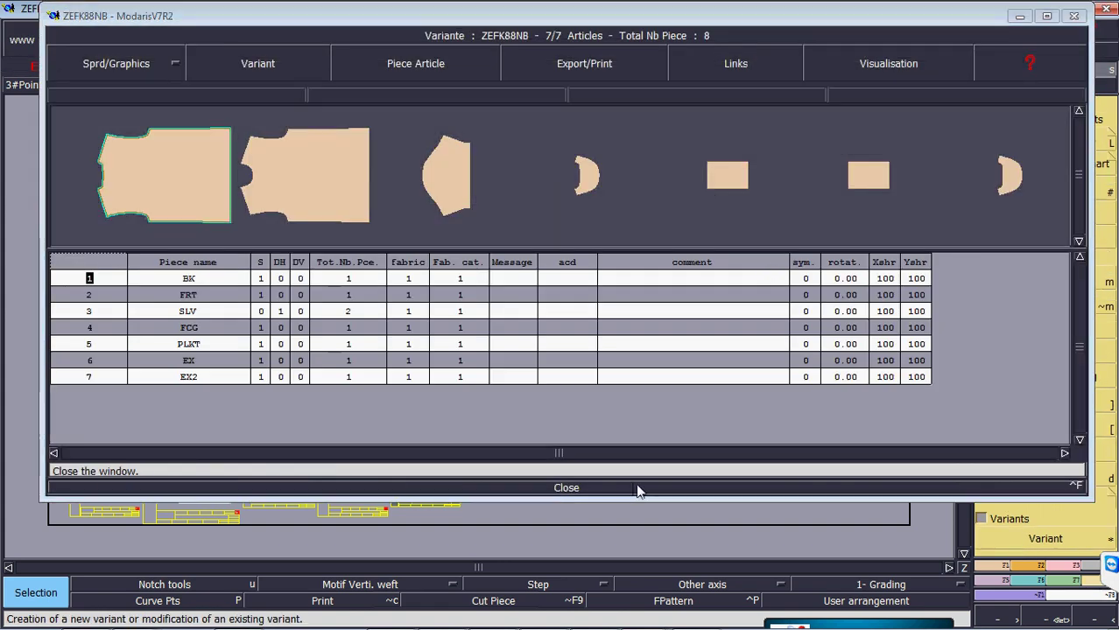
pyautogui.click(637, 487)
pyautogui.click(1062, 541)
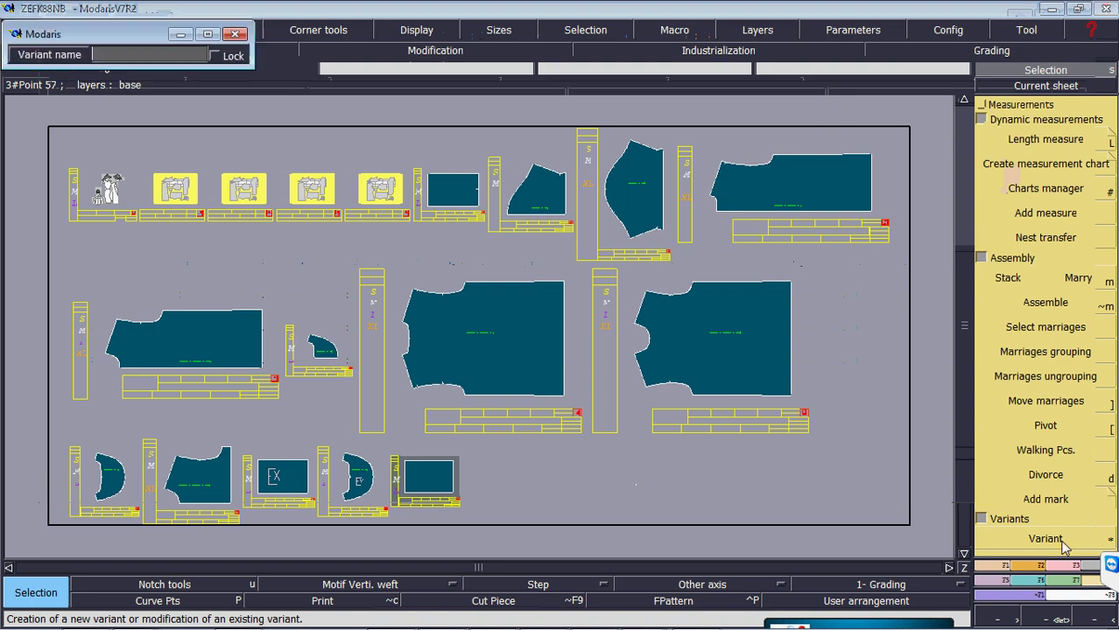
pyautogui.click(239, 187)
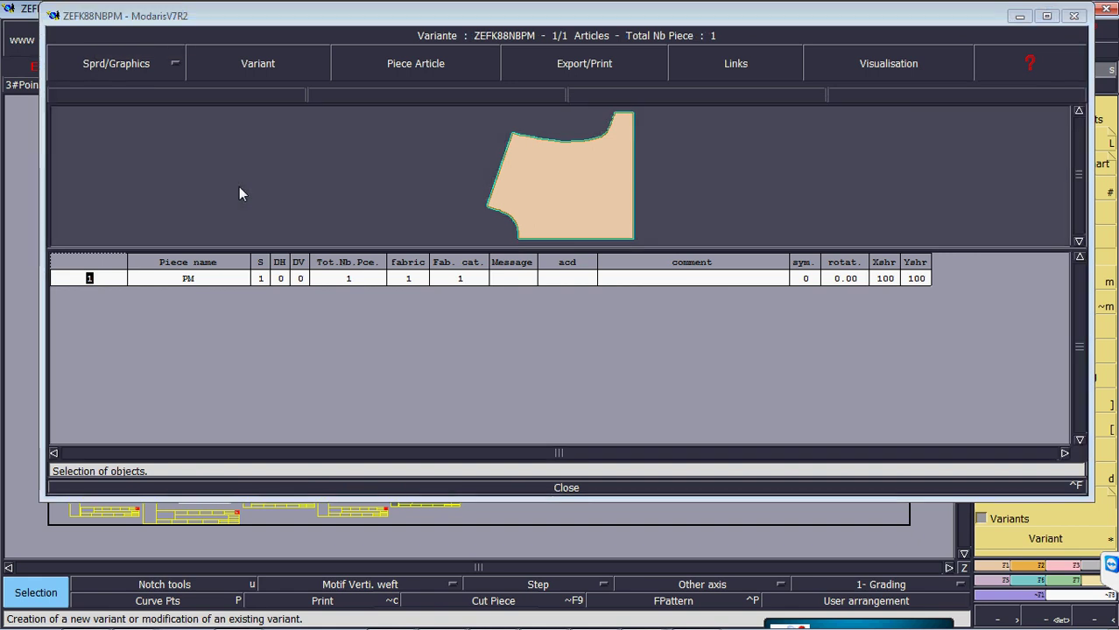
pyautogui.click(566, 488)
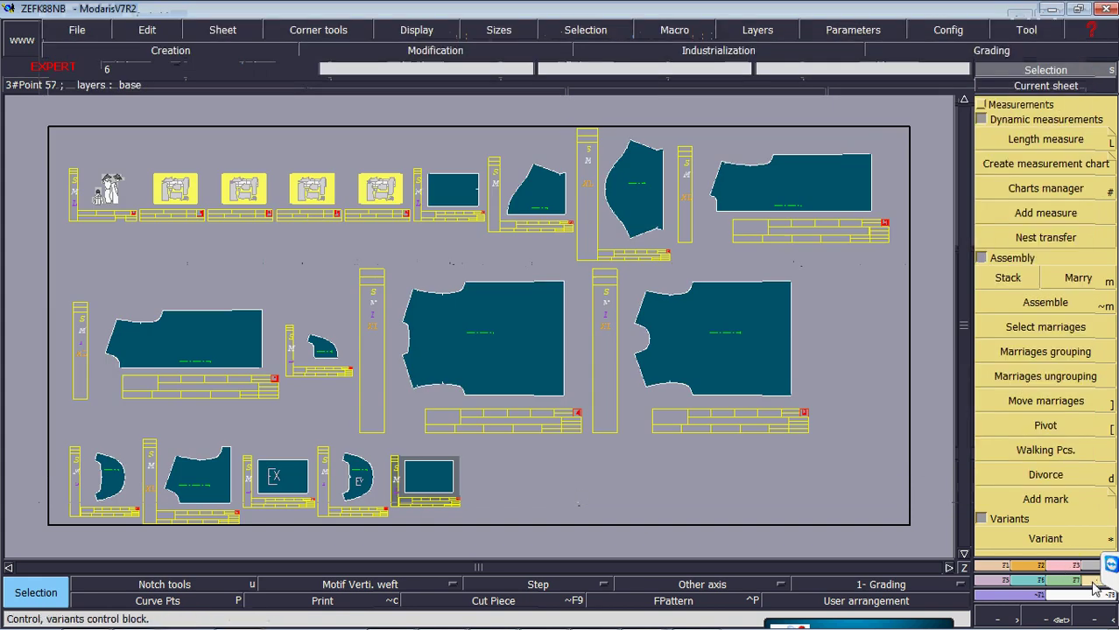
pyautogui.click(330, 200)
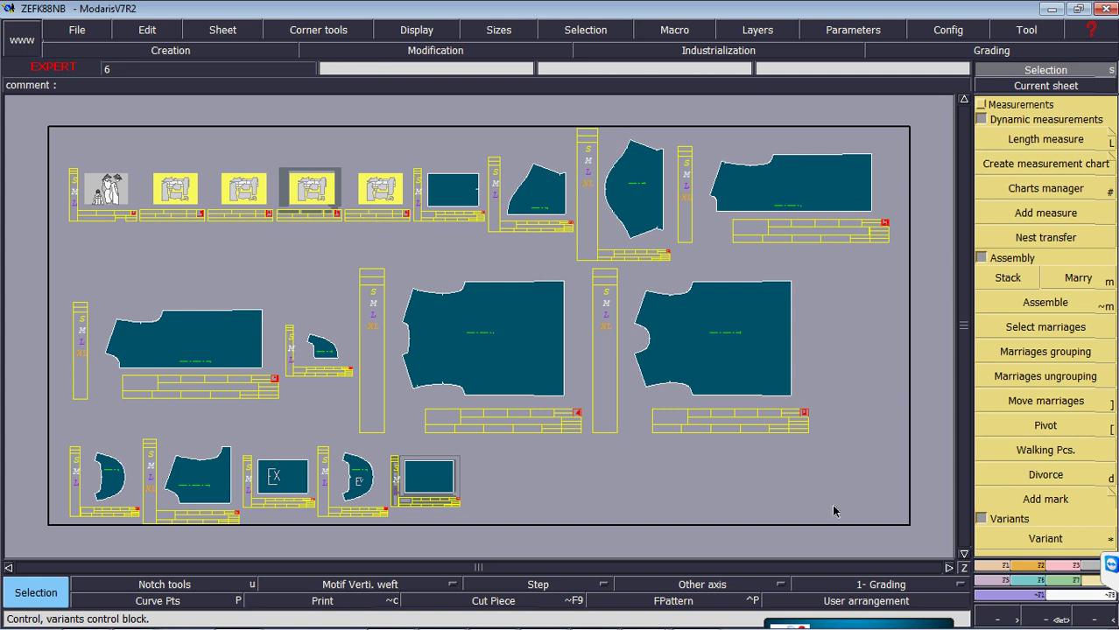
pyautogui.click(1067, 538)
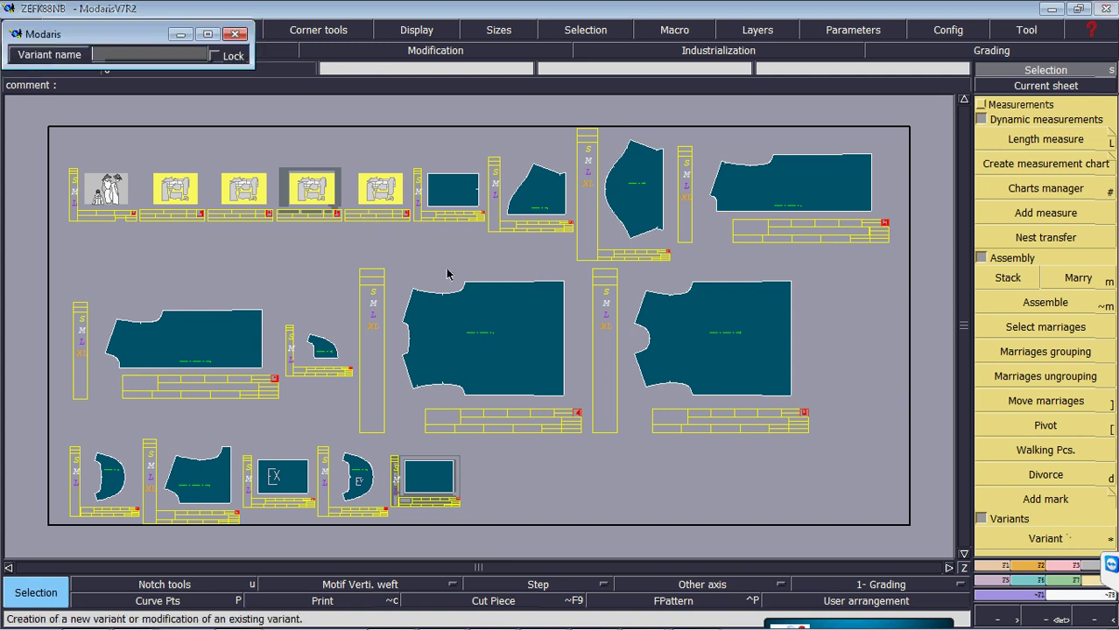
pyautogui.click(308, 196)
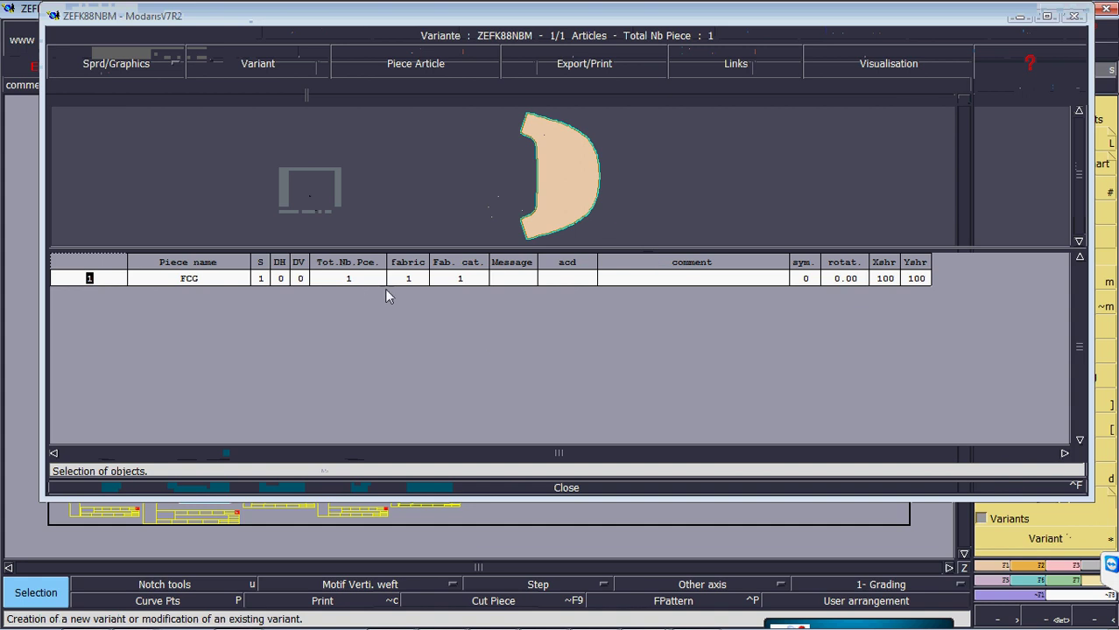
pyautogui.click(623, 488)
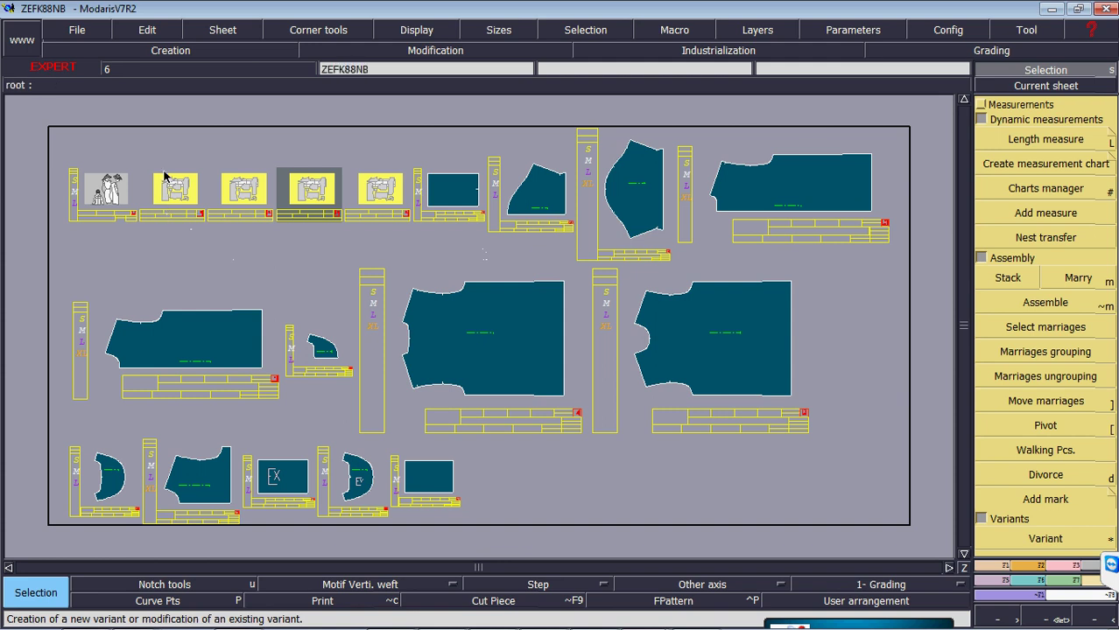
# - View the seven-piece ZEFK88NB variant, abandon copying it, close it, and start saving the model
pyautogui.click(1061, 541)
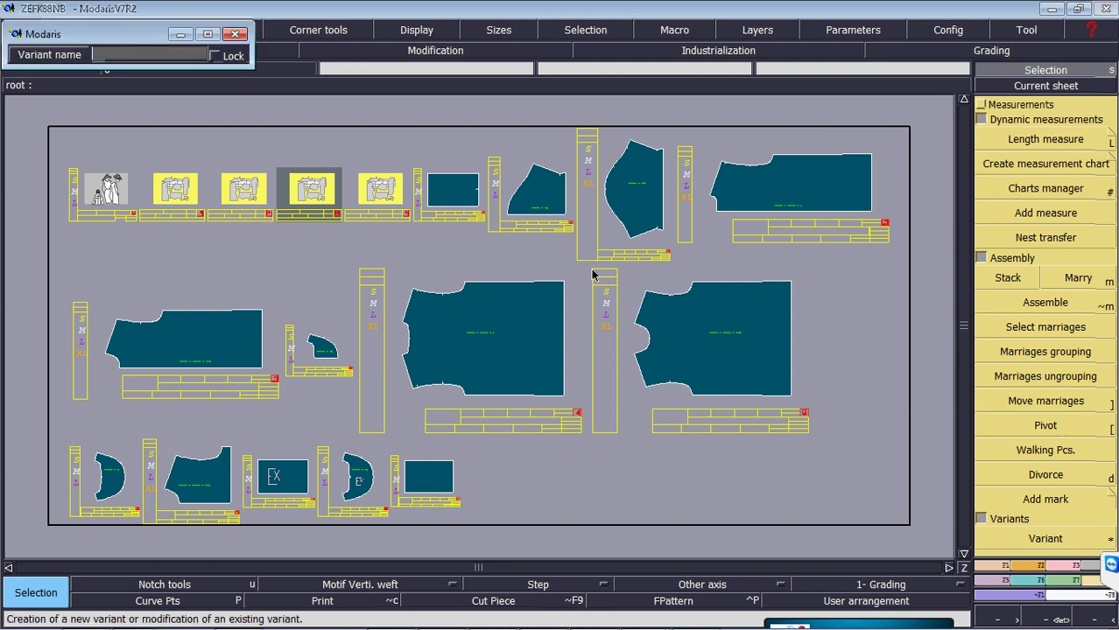
pyautogui.click(172, 194)
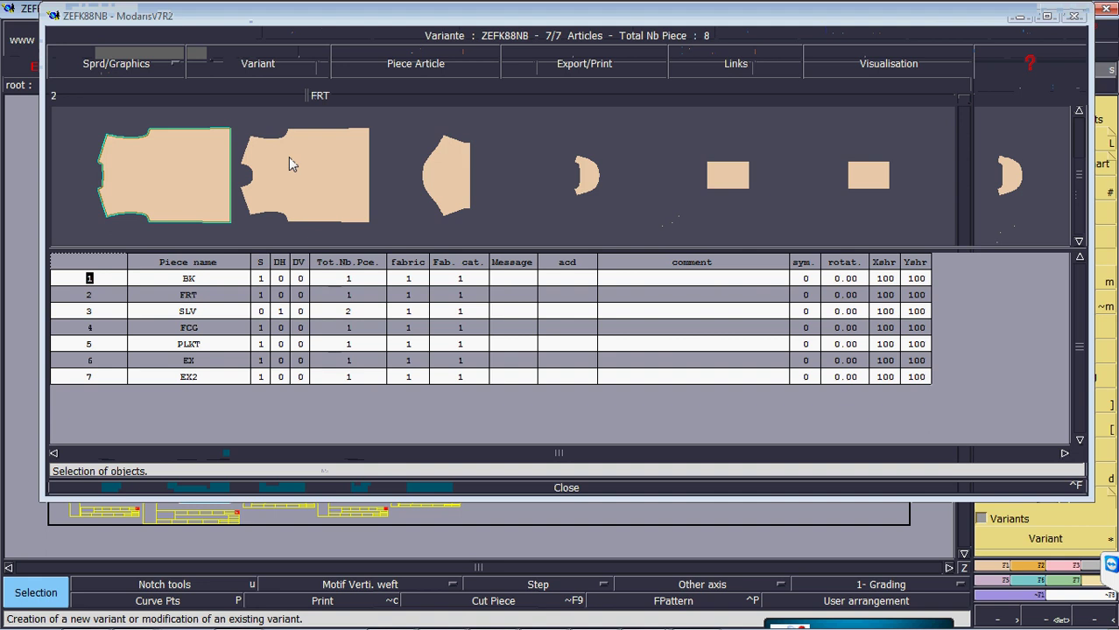
pyautogui.click(263, 65)
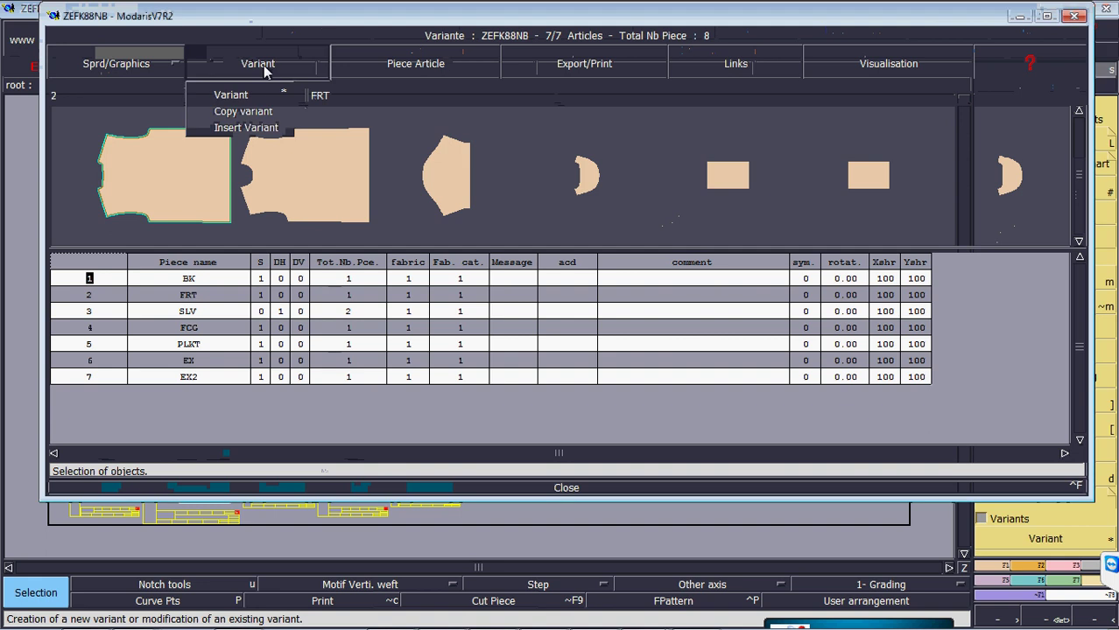
pyautogui.click(254, 112)
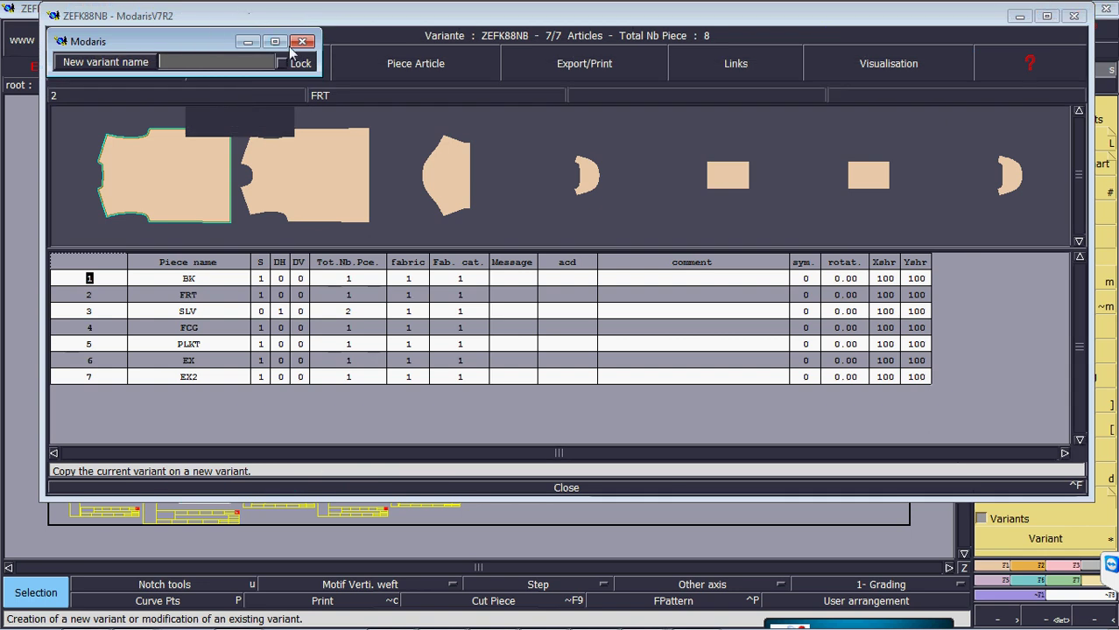
pyautogui.press('Escape')
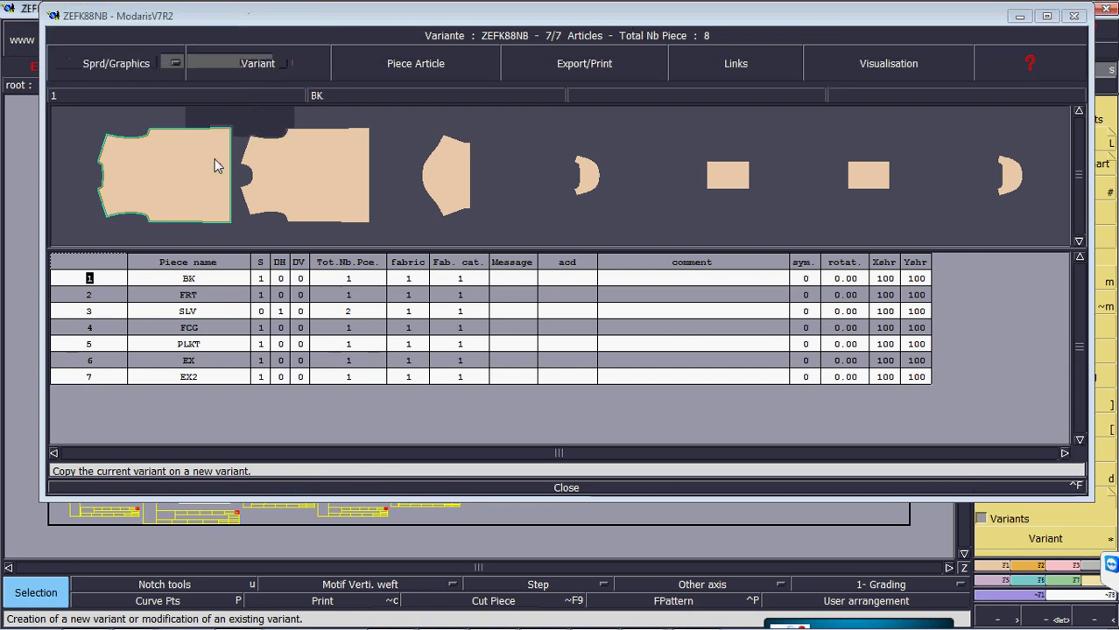
pyautogui.click(609, 489)
pyautogui.click(73, 29)
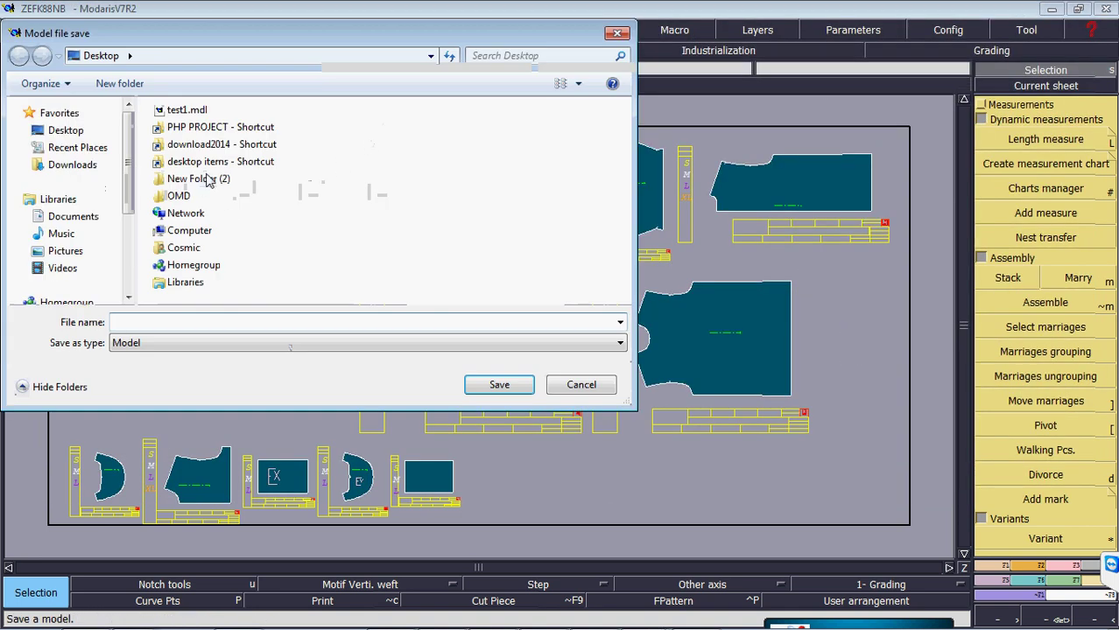
# - Save the model as new2014eva in the Desktop's New Folder (2)
pyautogui.moveTo(130, 160); pyautogui.dragTo(88, 140)
pyautogui.click(78, 131)
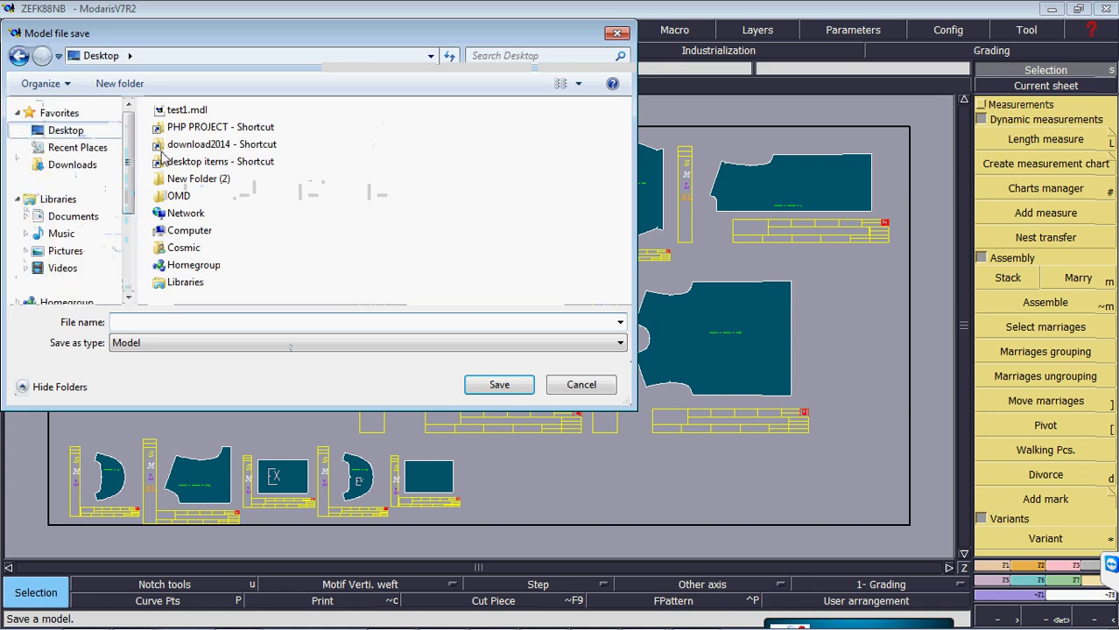
pyautogui.doubleClick(197, 178)
pyautogui.click(203, 319)
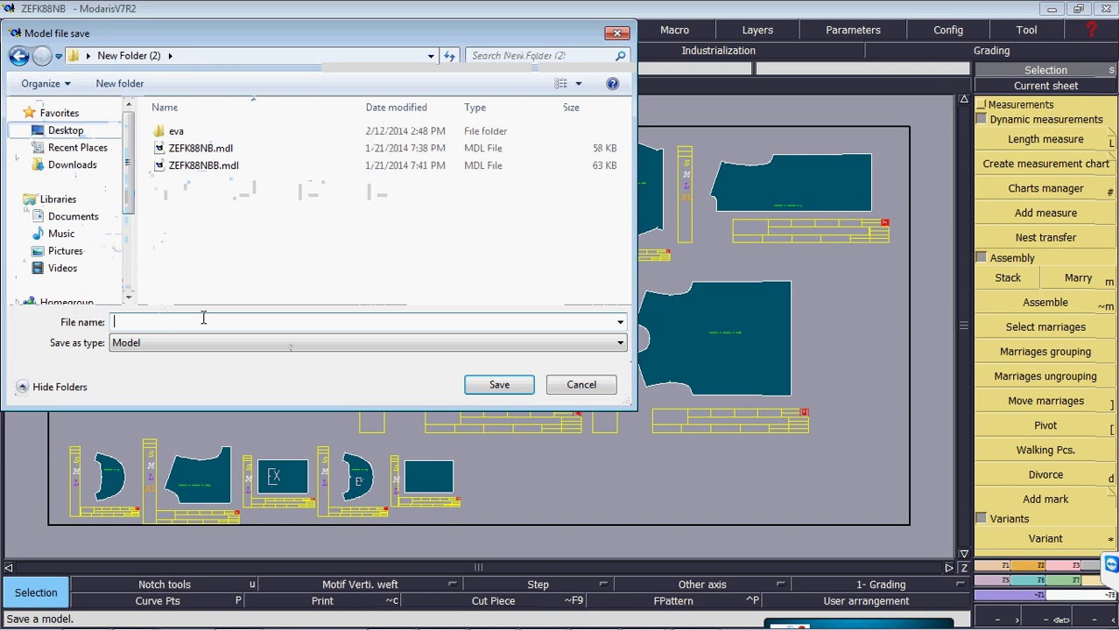
pyautogui.write('new2014')
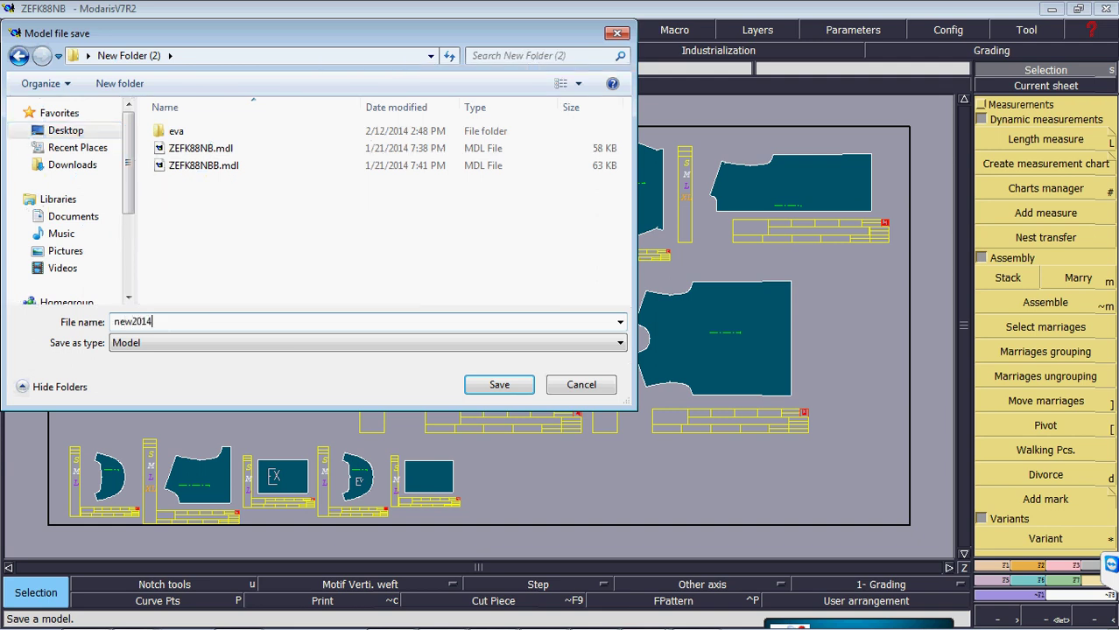
pyautogui.write('eva')
pyautogui.press('Return')
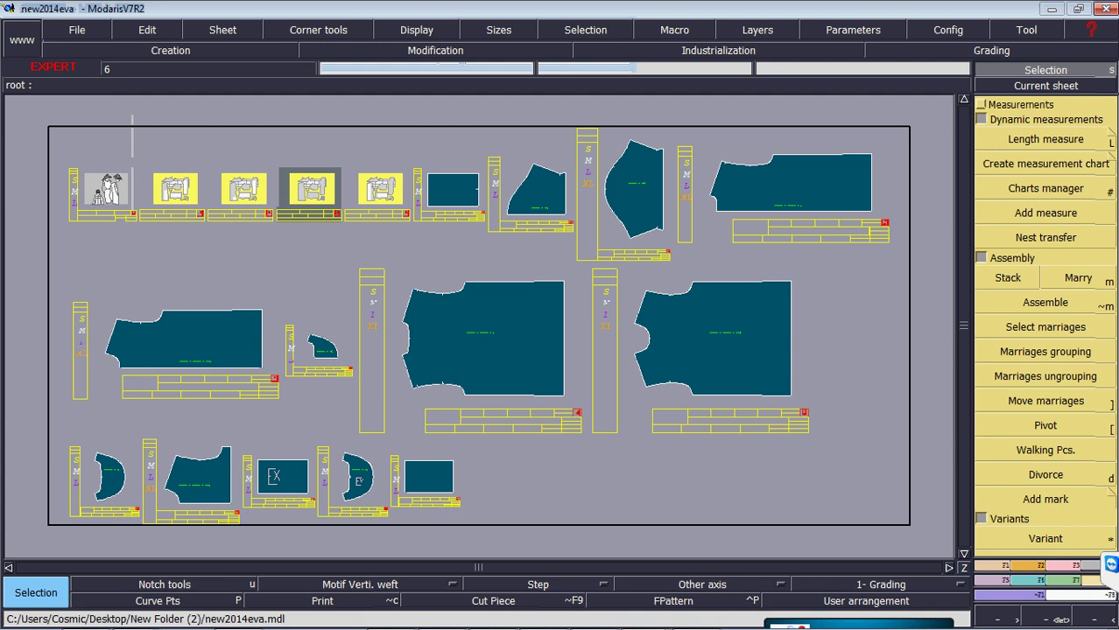
# - Select the second top-row sheet and check its ZEFK88NB variant window
pyautogui.click(145, 212)
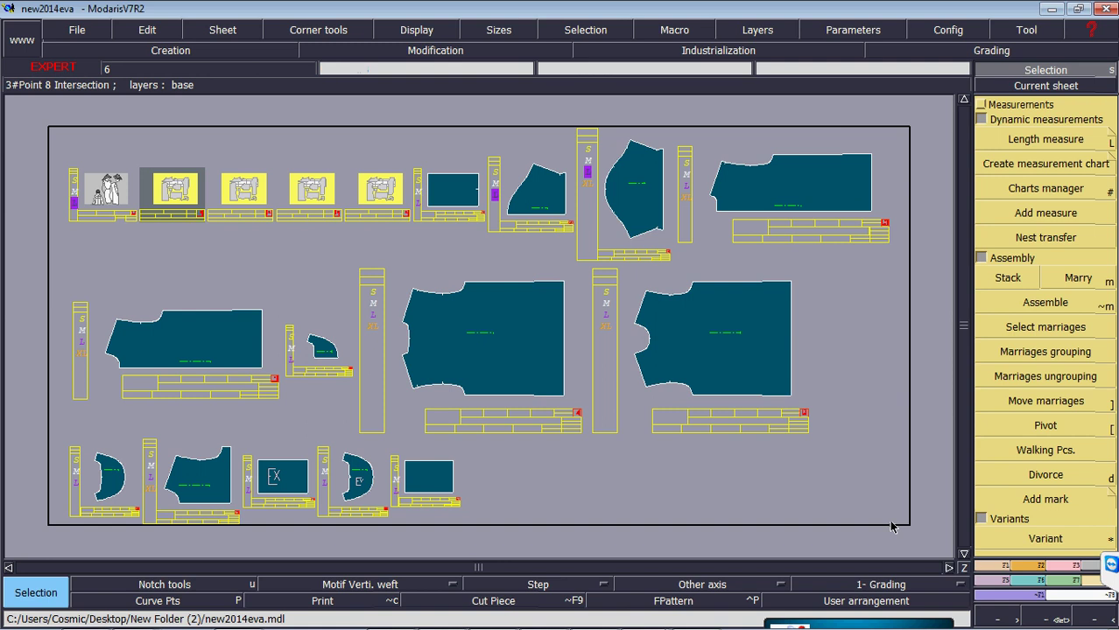
pyautogui.click(1034, 539)
pyautogui.click(164, 203)
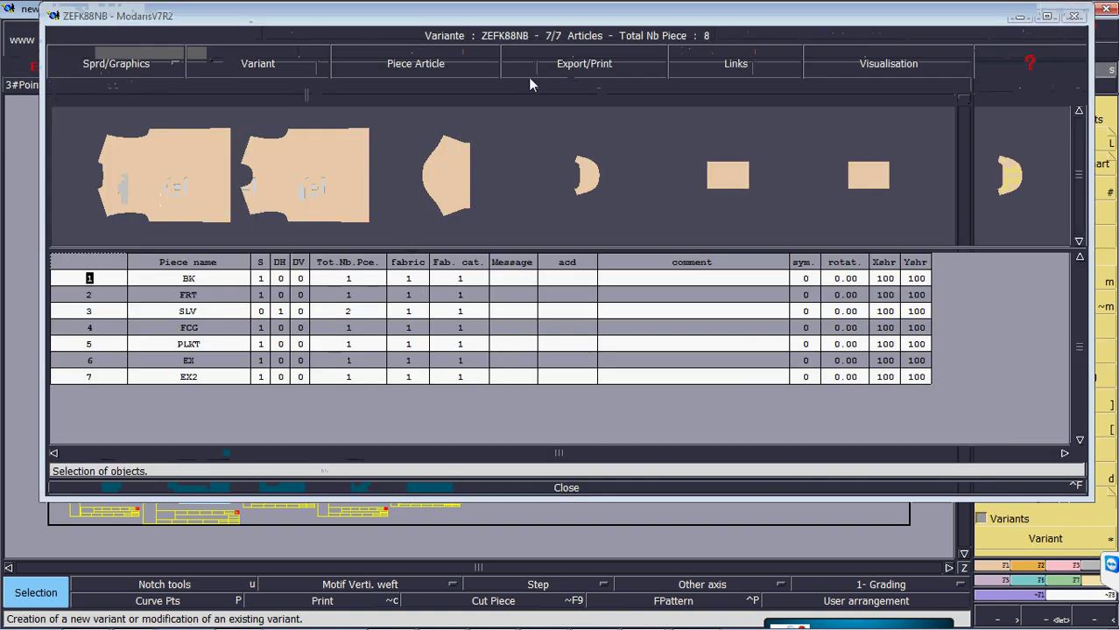
pyautogui.click(602, 488)
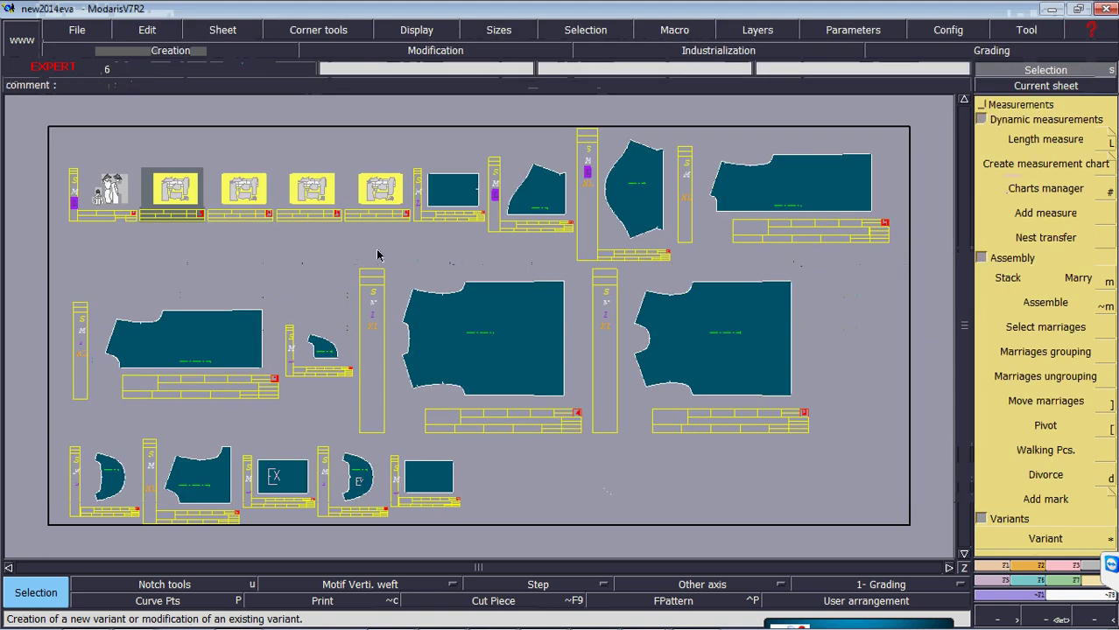
# - Zoom on the ZEFK88NB sheet, enter TH in its acd field, and go to the next sheet
pyautogui.press('z')
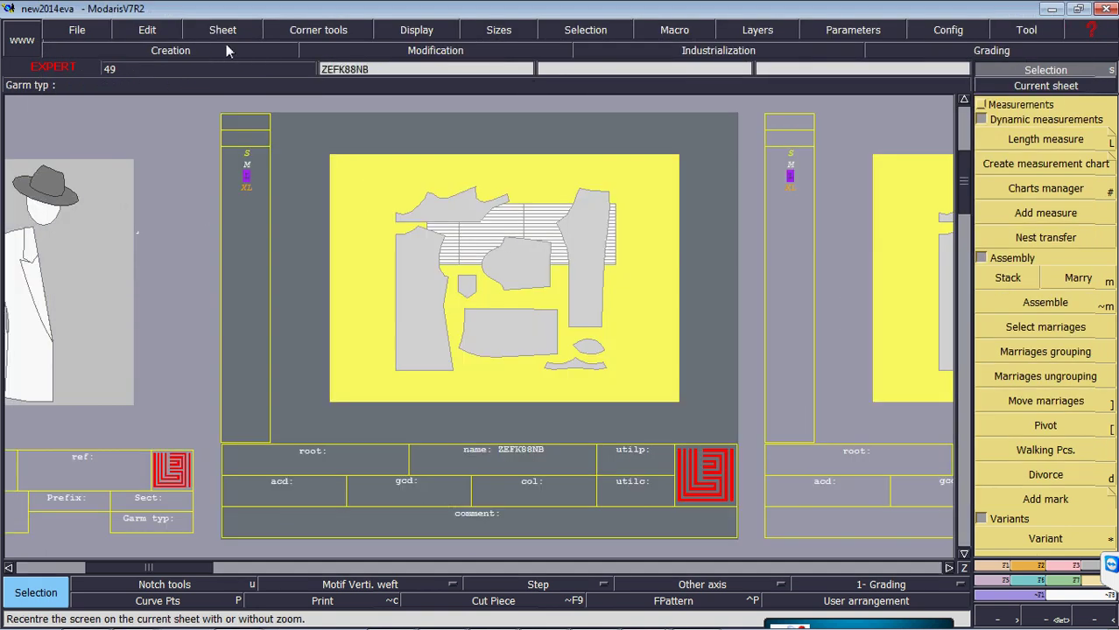
pyautogui.click(173, 34)
pyautogui.click(179, 50)
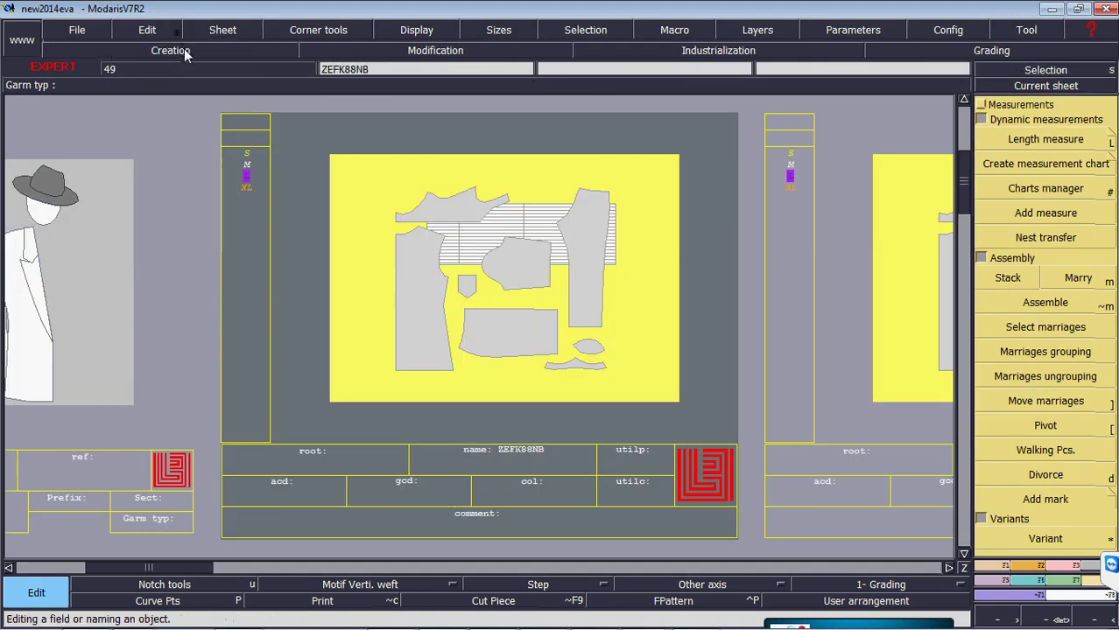
pyautogui.click(307, 490)
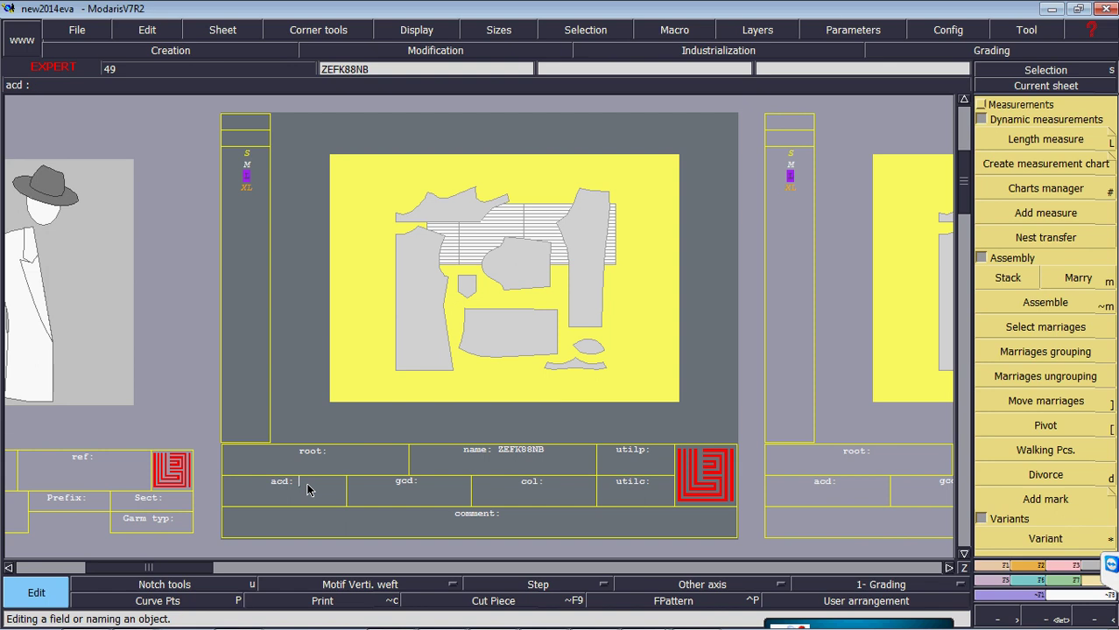
pyautogui.write('polo')
pyautogui.press('BackSpace')
pyautogui.press('BackSpace')
pyautogui.press('BackSpace')
pyautogui.press('BackSpace')
pyautogui.write('TE')
pyautogui.press('Return')
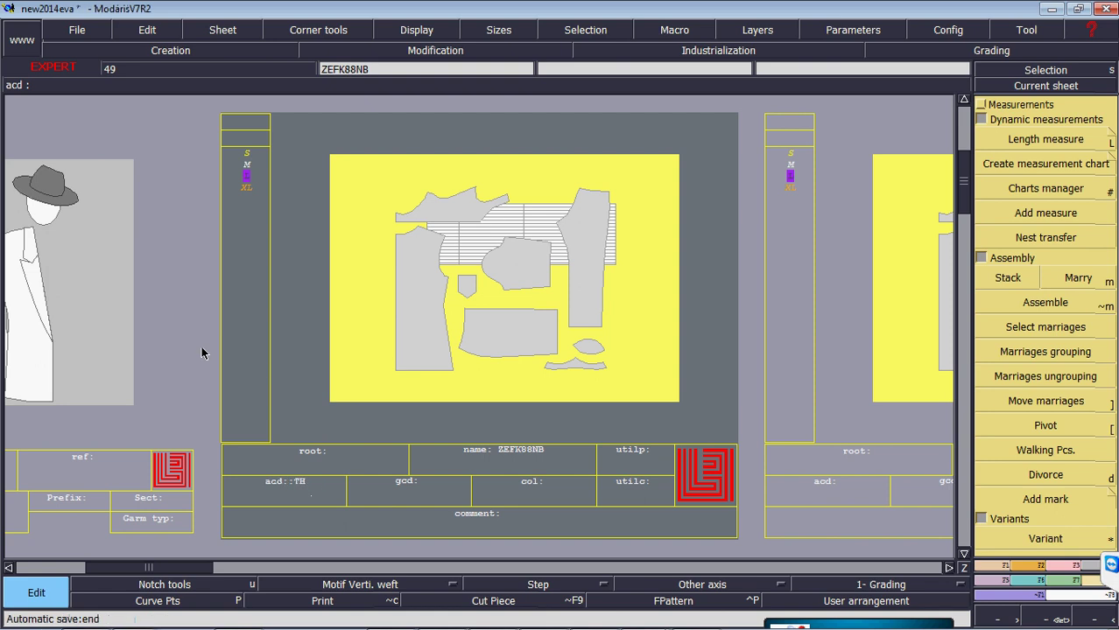
pyautogui.press('pagedown')
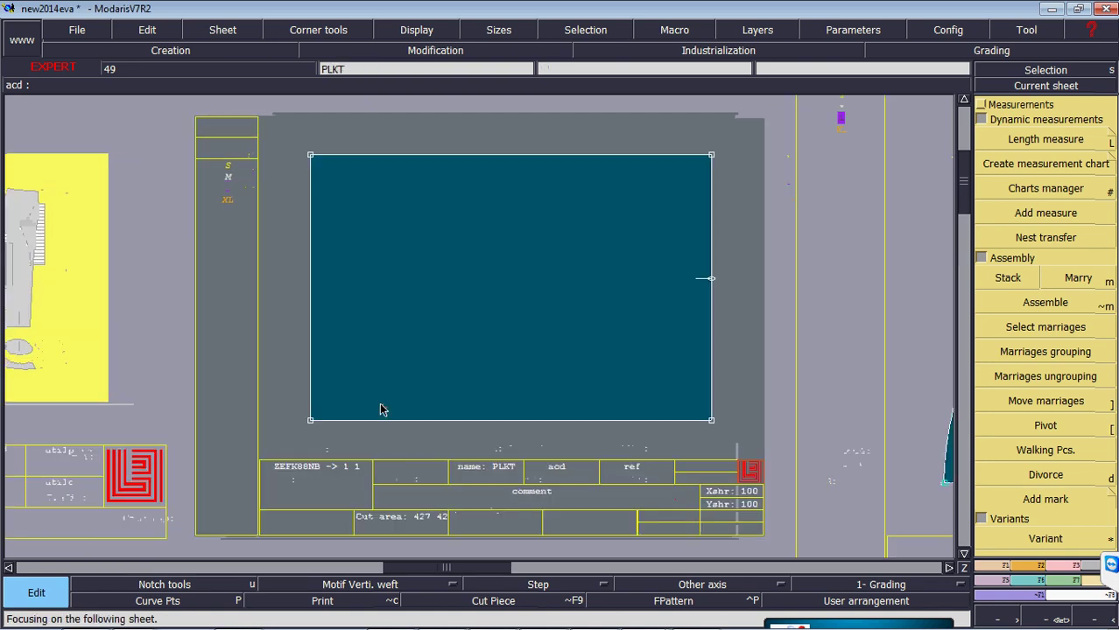
# - Show all sheets, select the FCG sheet, enable FType colouring, and start a new variant
pyautogui.press('Home')
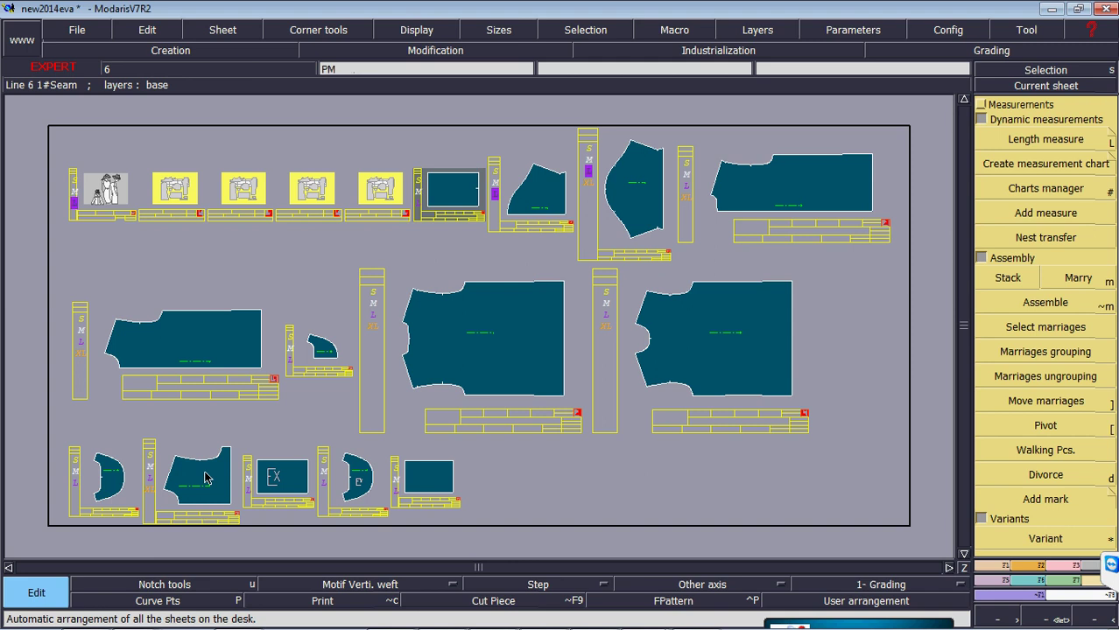
pyautogui.click(128, 499)
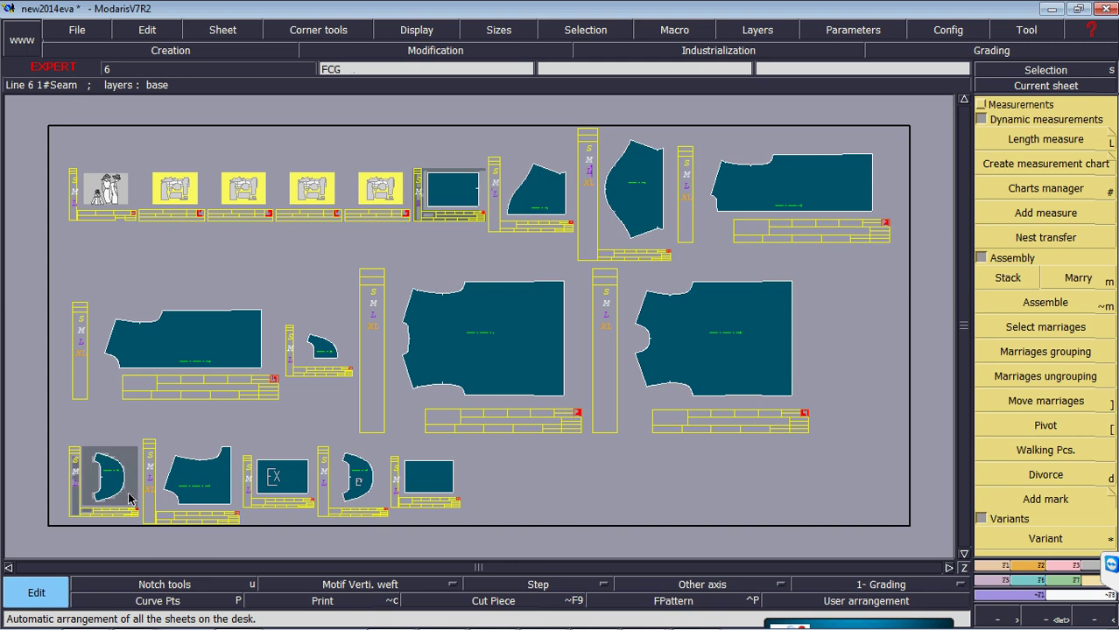
pyautogui.press('p')
pyautogui.click(449, 39)
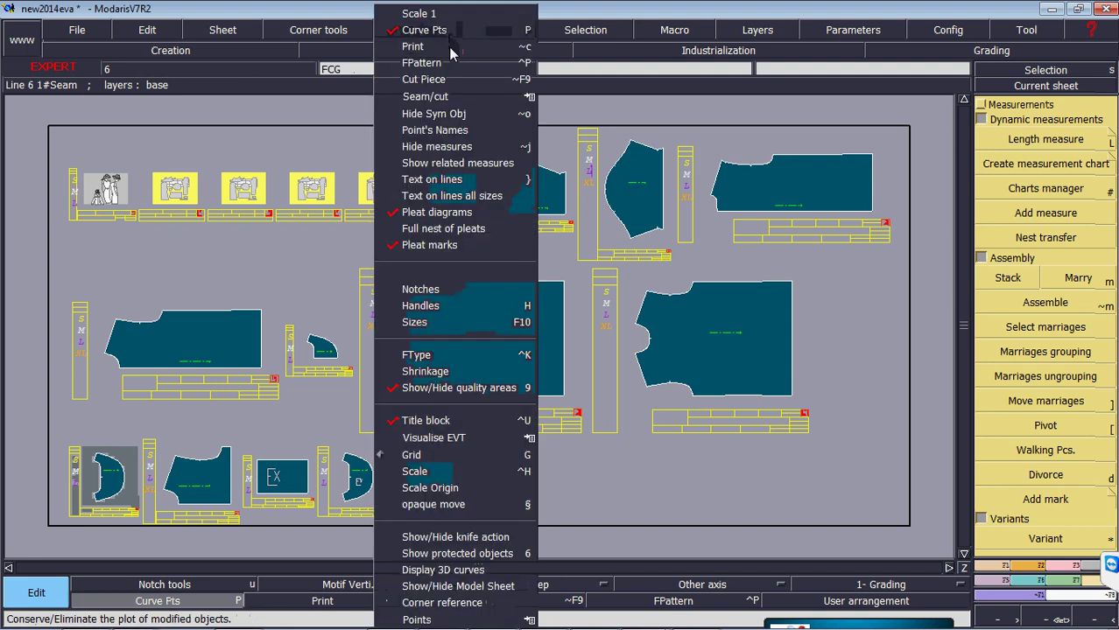
pyautogui.click(445, 354)
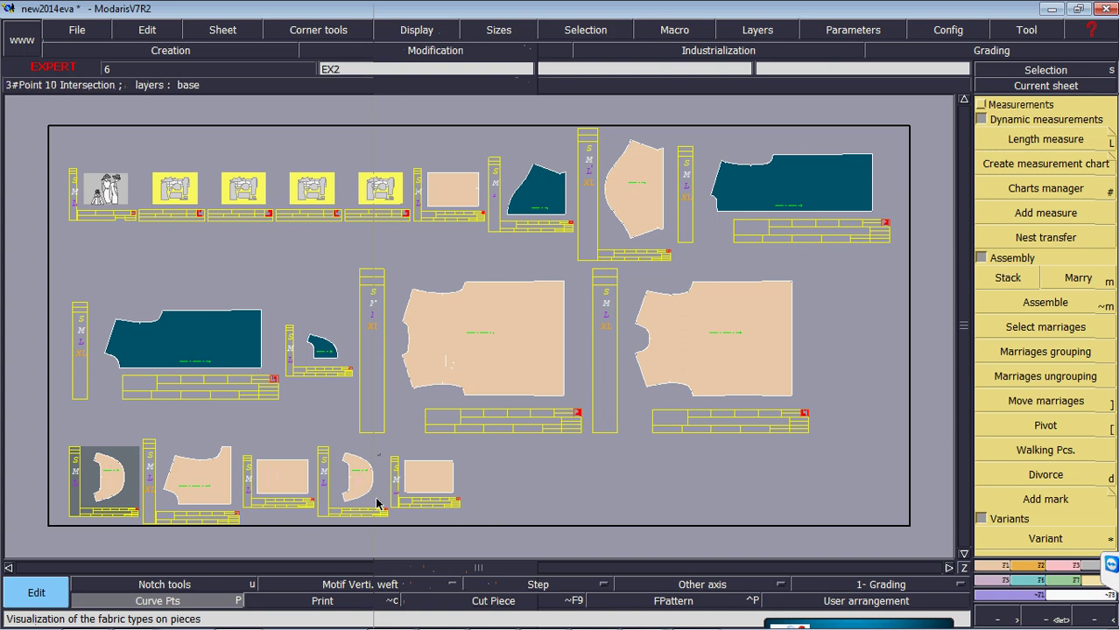
pyautogui.click(1004, 488)
pyautogui.click(1033, 537)
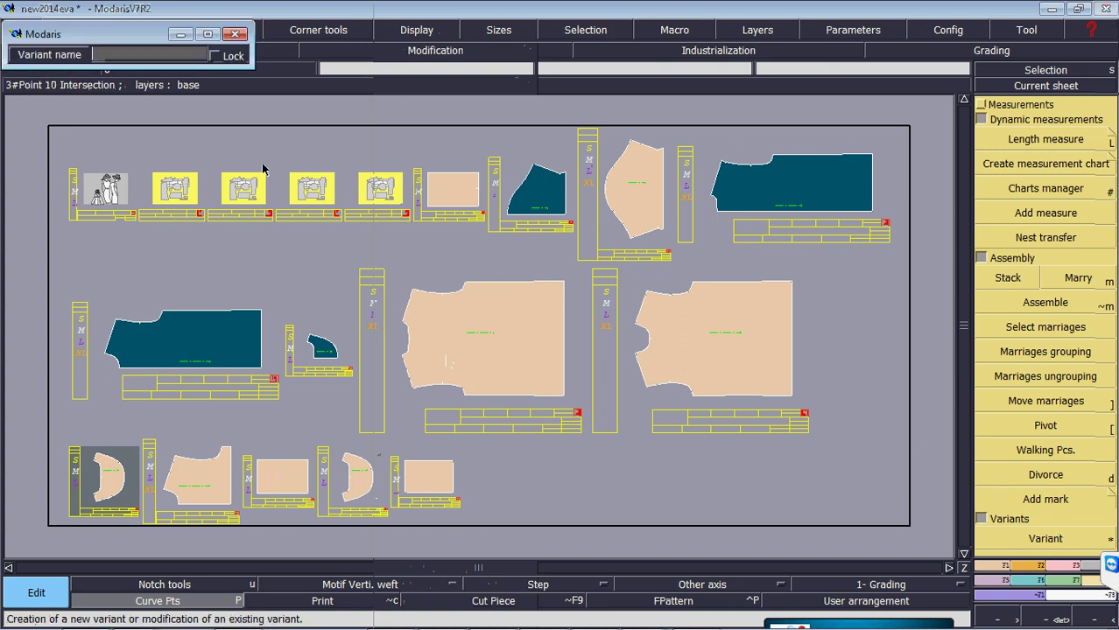
# - Open variant ZEFK88NB, step through its EX, PLKT, FCG and EX2 rows, and close it
pyautogui.click(188, 193)
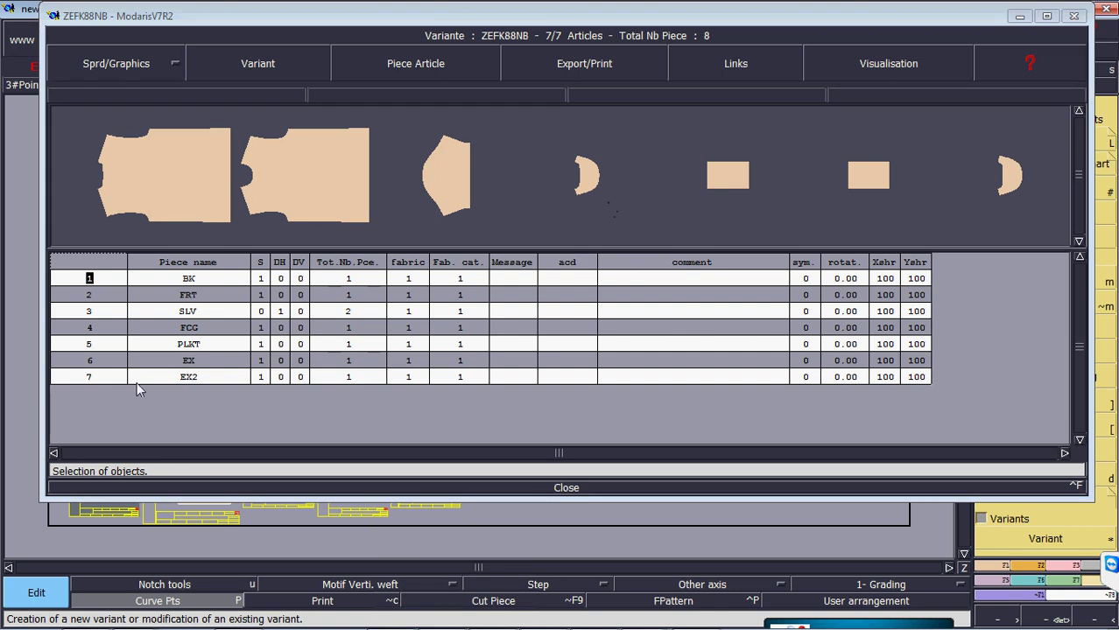
pyautogui.click(196, 361)
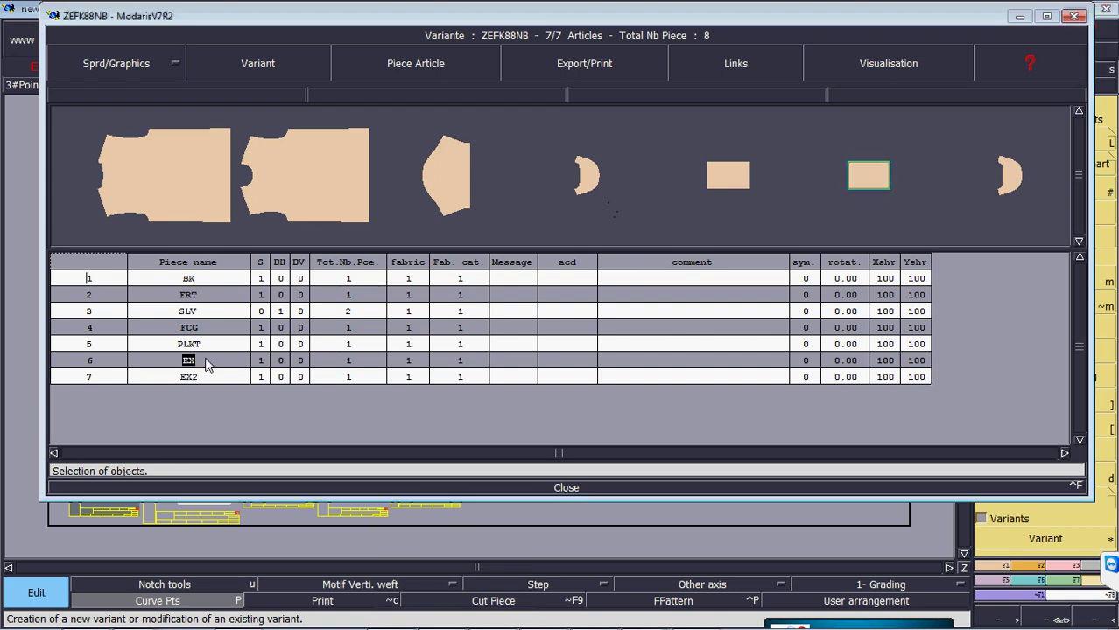
pyautogui.moveTo(476, 17); pyautogui.dragTo(476, 17)
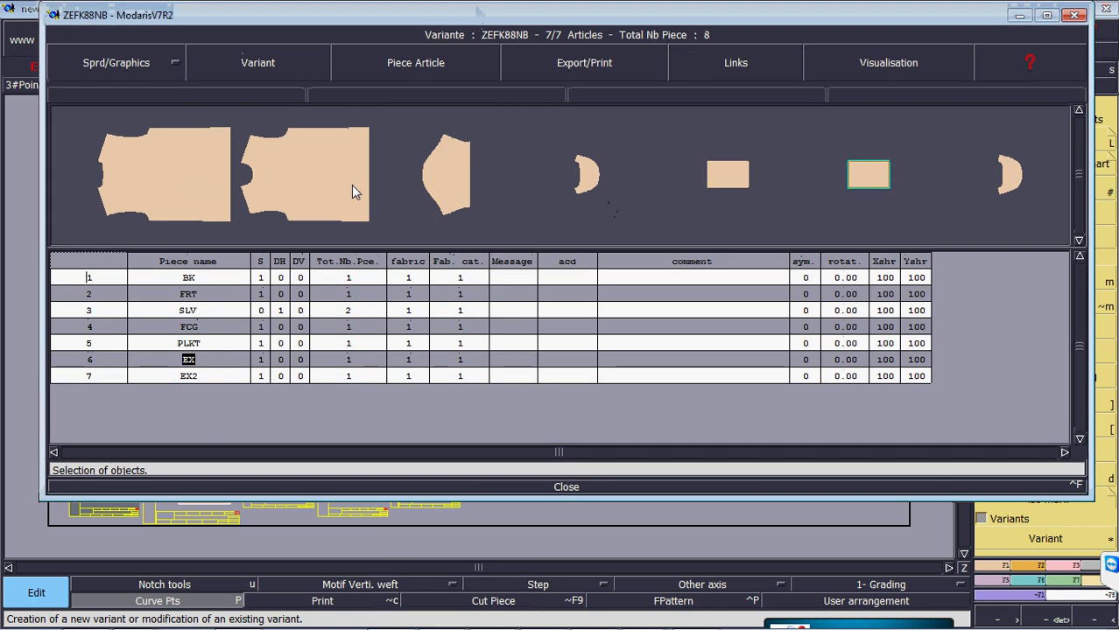
pyautogui.click(190, 346)
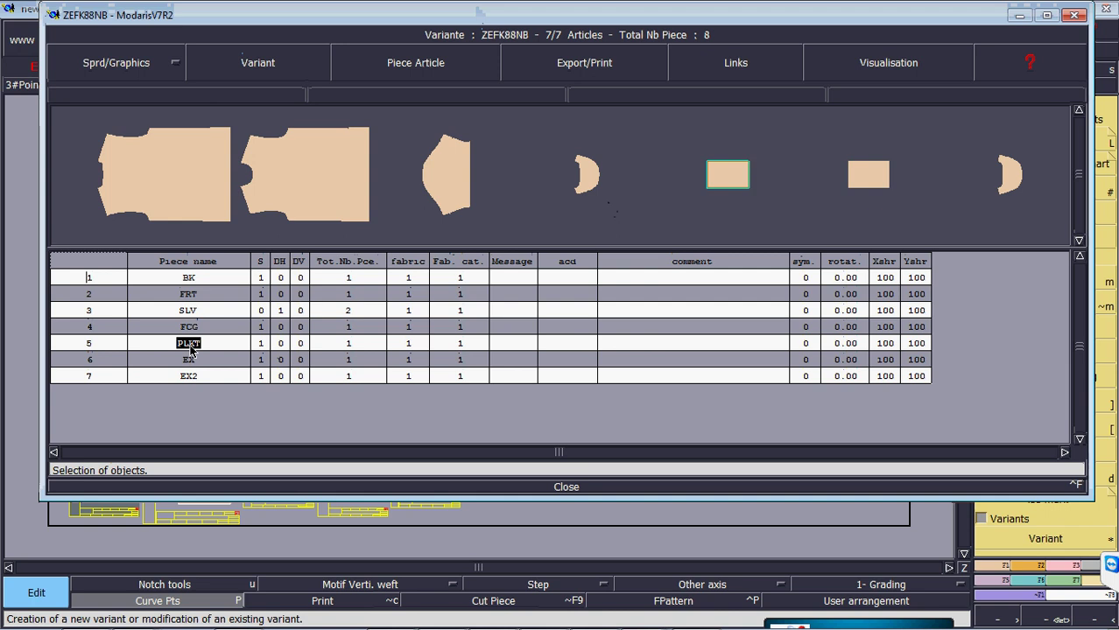
pyautogui.click(89, 344)
pyautogui.press('Up')
pyautogui.press('Up')
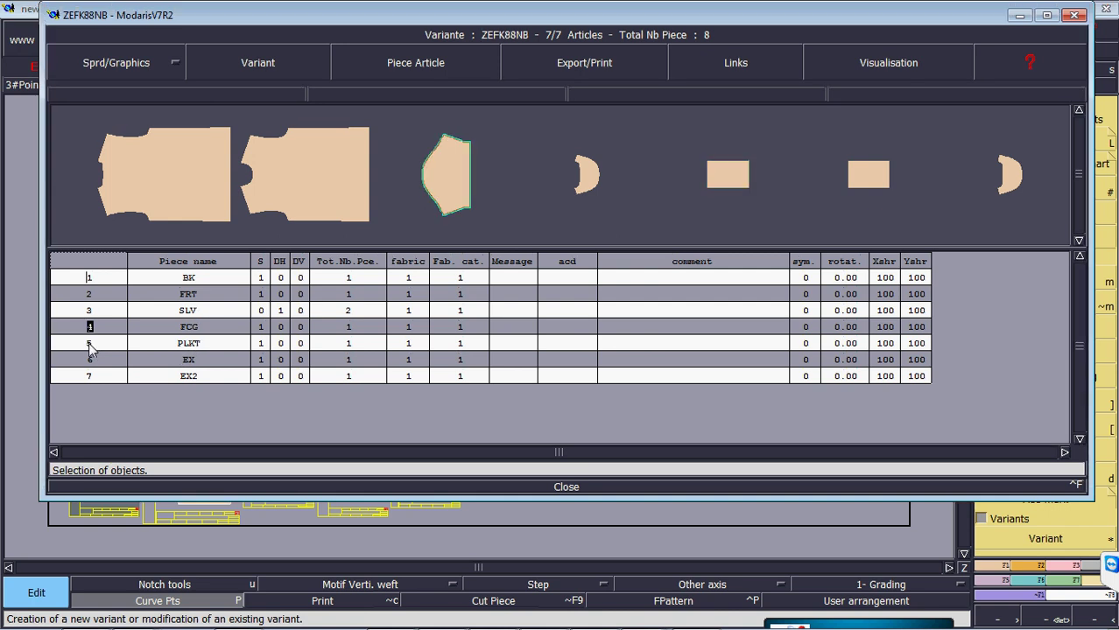
pyautogui.press('Down')
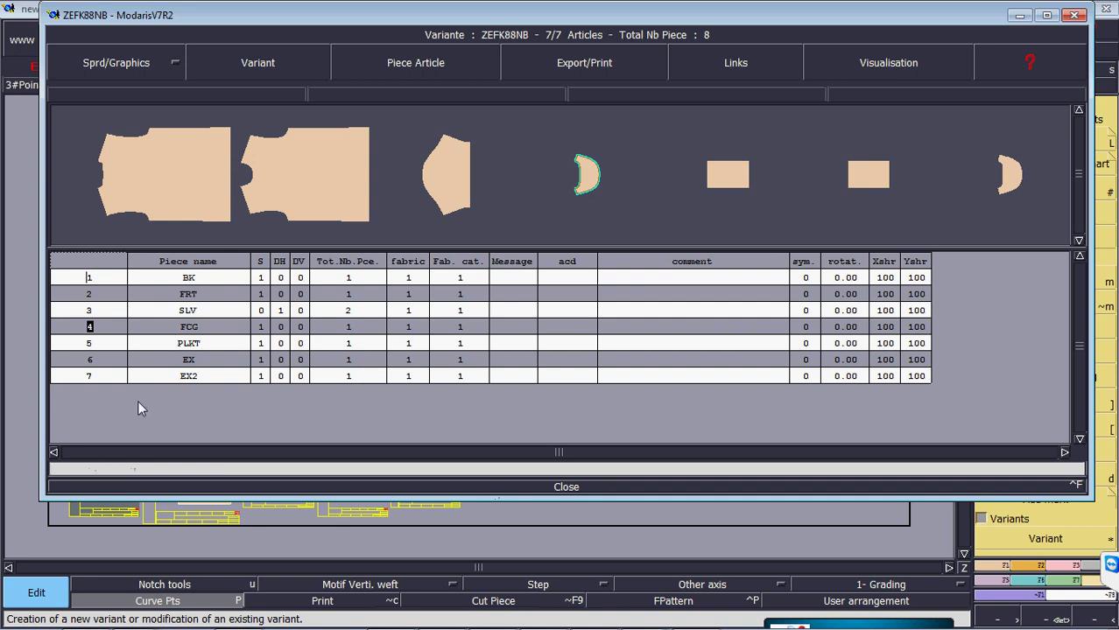
pyautogui.click(117, 377)
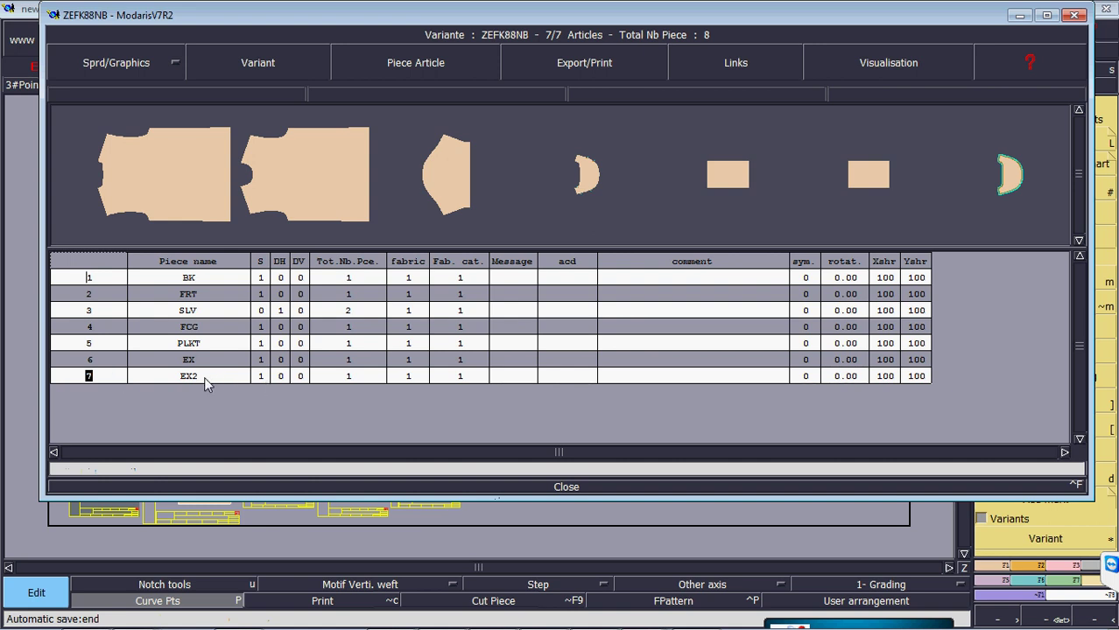
pyautogui.click(208, 324)
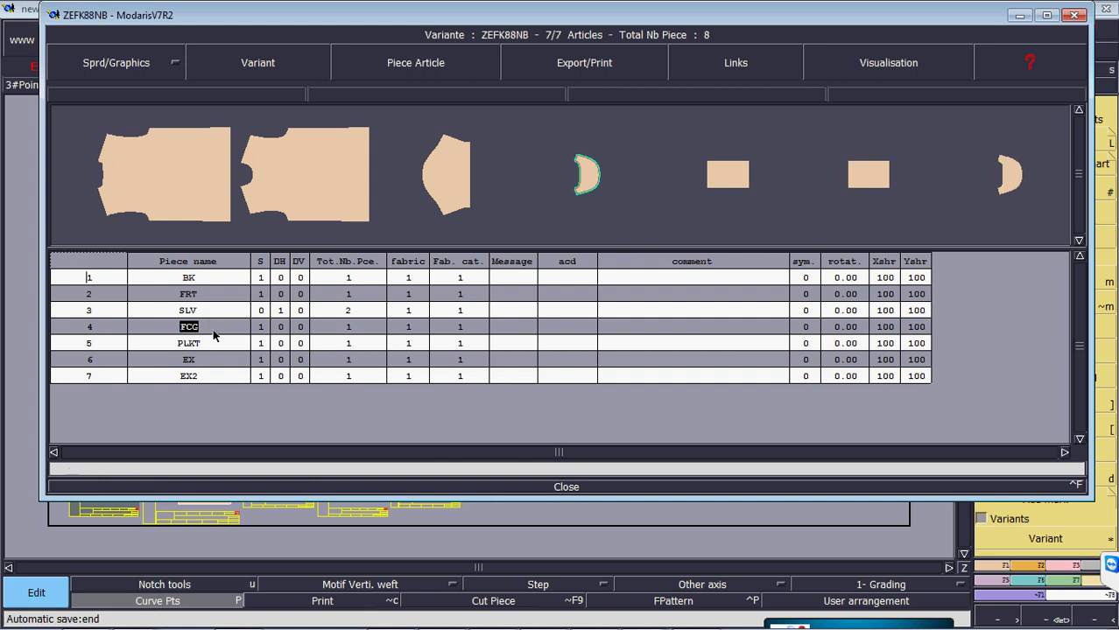
pyautogui.click(561, 486)
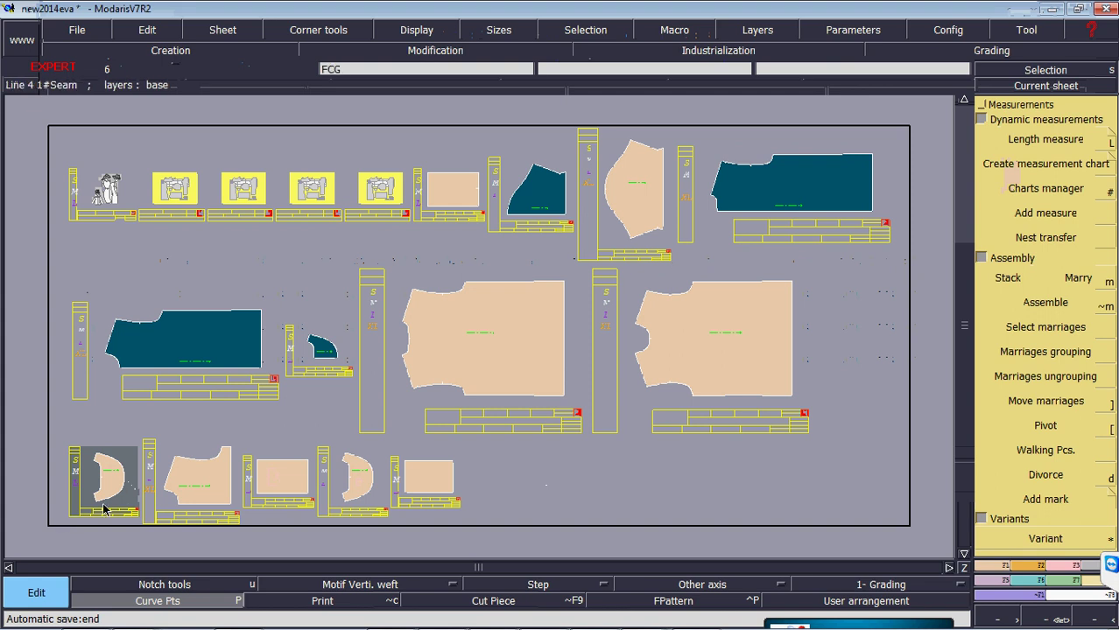
# - Zoom into the FCG sheet's title block and enter CF as its acd code
pyautogui.press('F4')
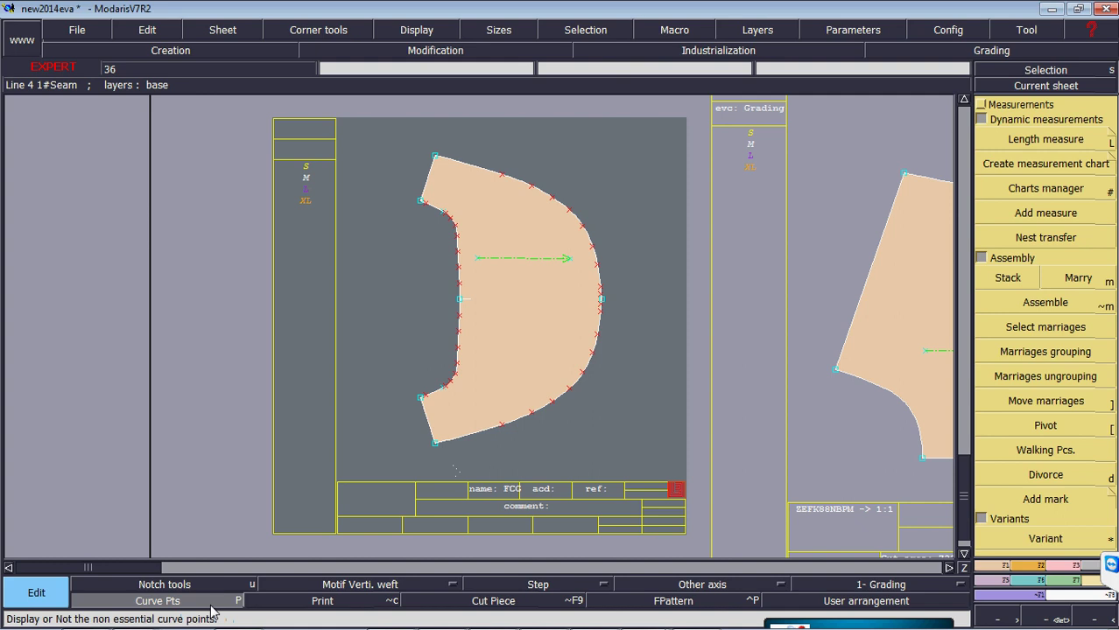
pyautogui.click(157, 600)
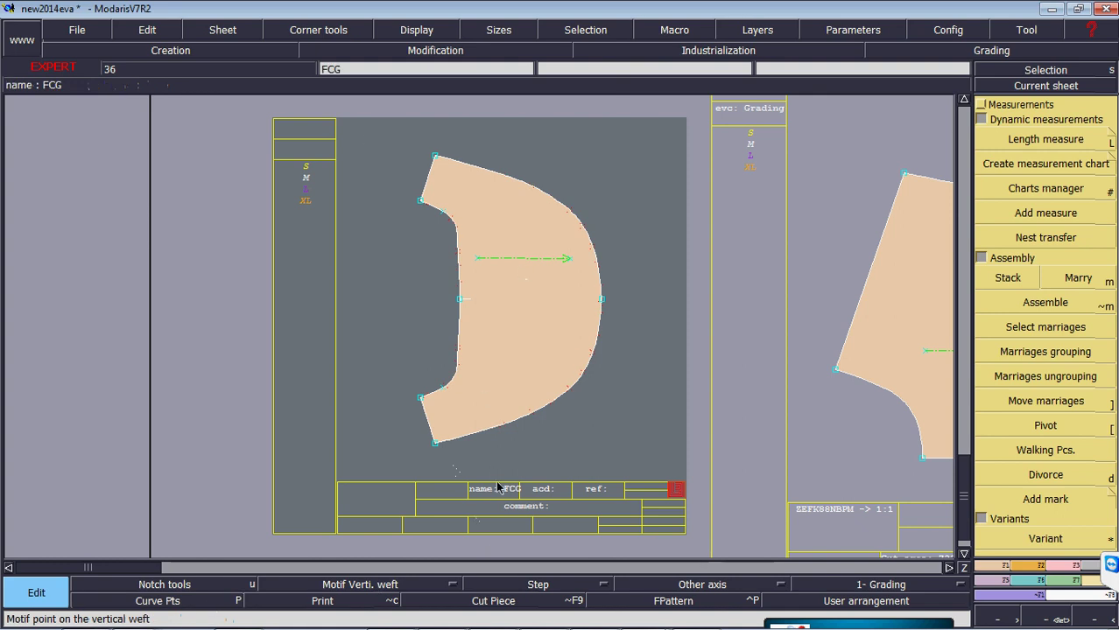
pyautogui.click(157, 31)
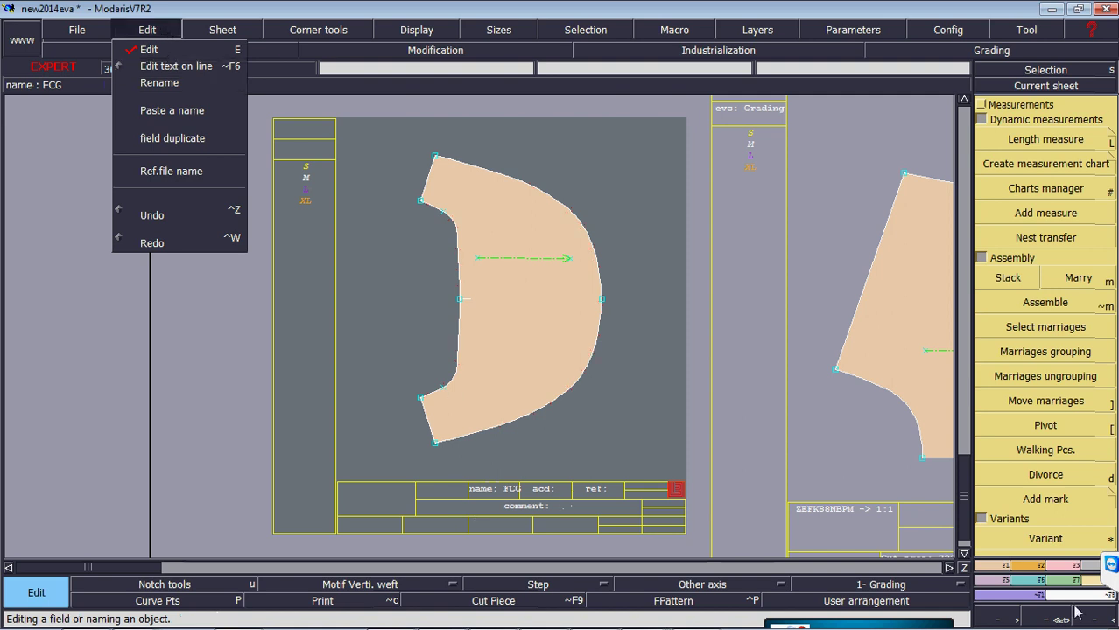
pyautogui.click(487, 525)
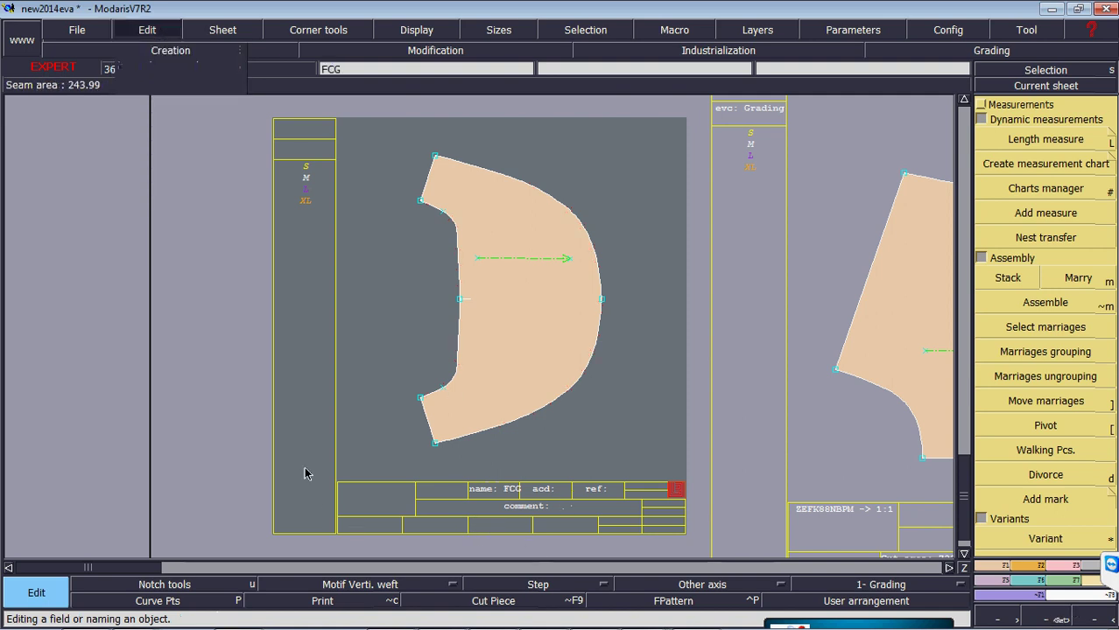
pyautogui.click(1059, 618)
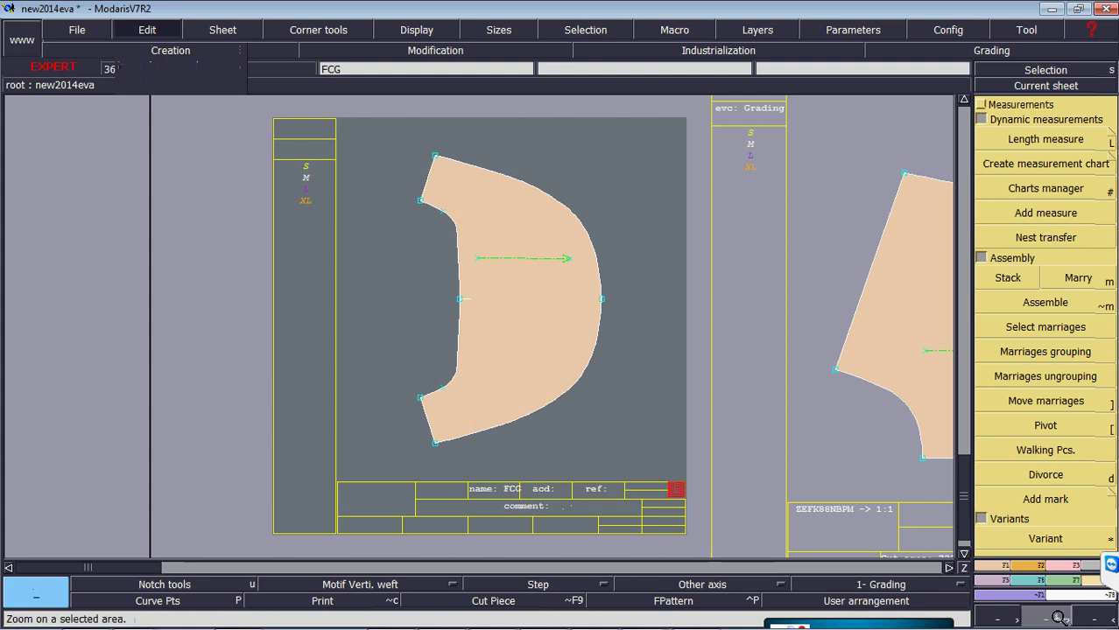
pyautogui.click(298, 456)
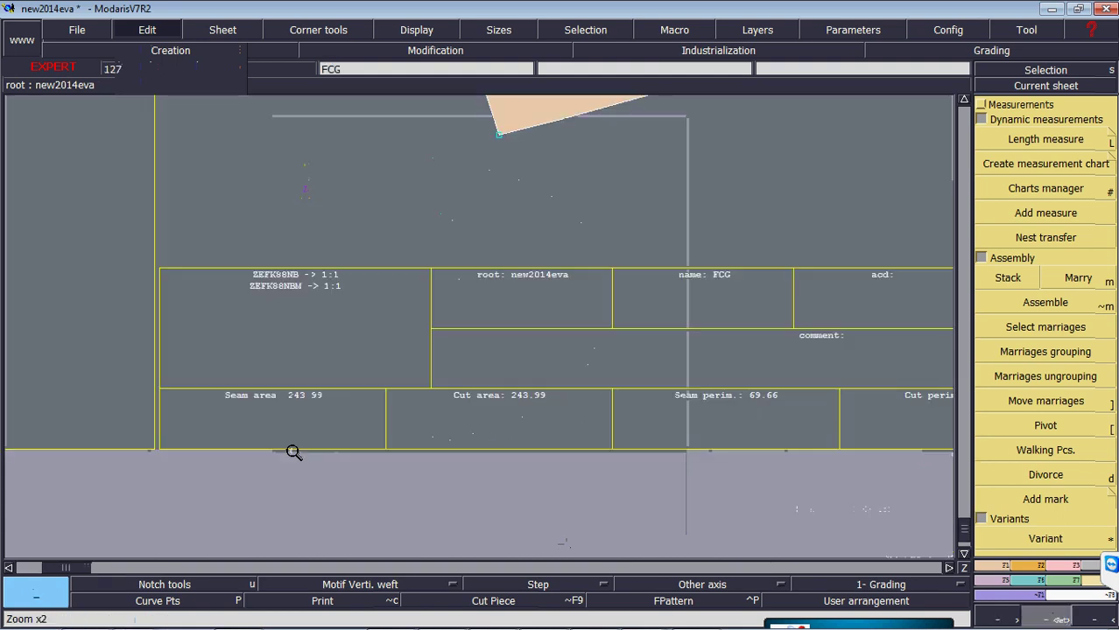
pyautogui.click(167, 32)
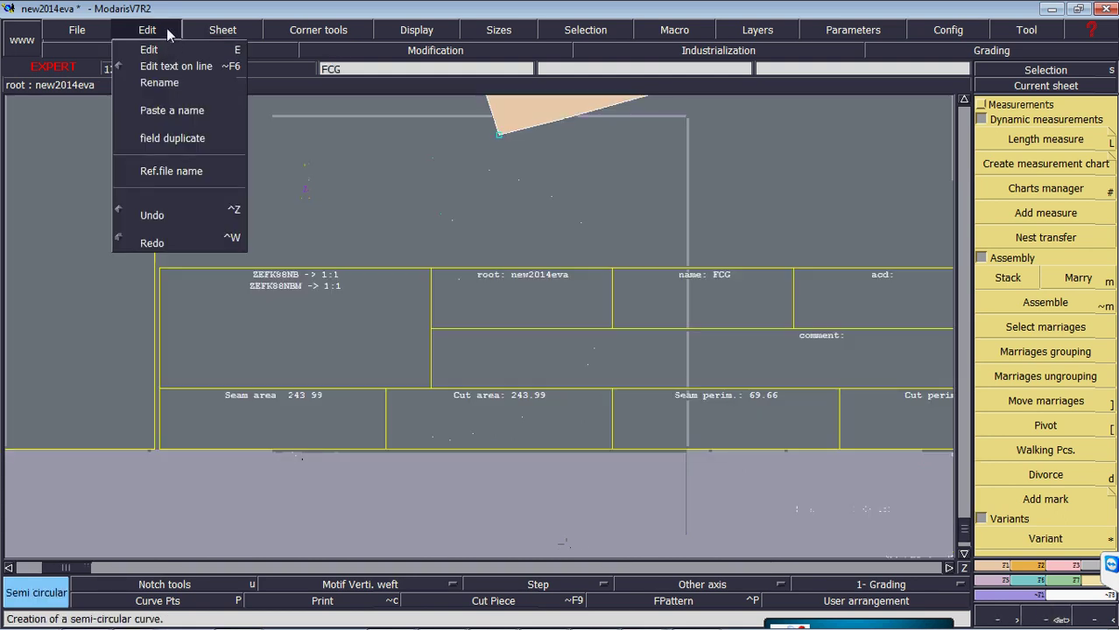
pyautogui.click(169, 51)
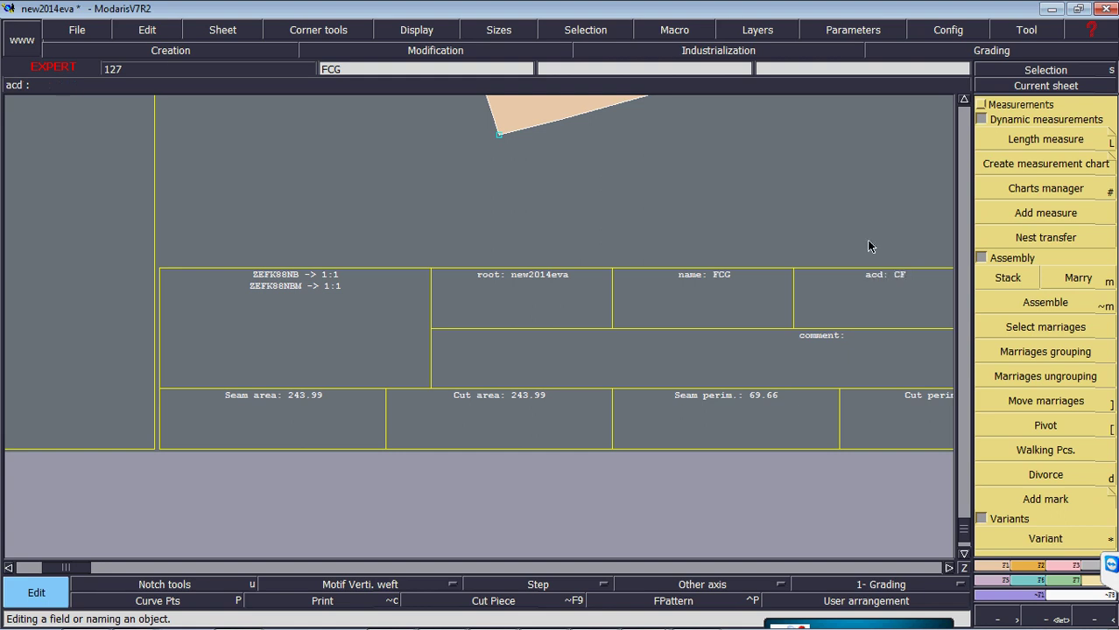
# - Show all sheets with curve points and switch off Display > FType colouring
pyautogui.press('a')
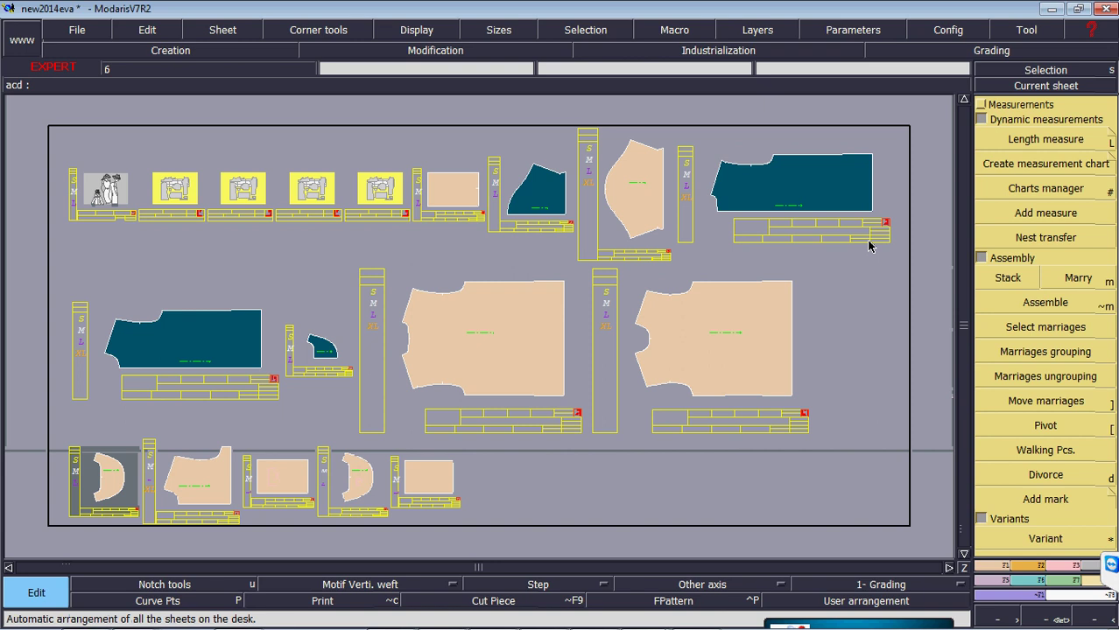
pyautogui.press('p')
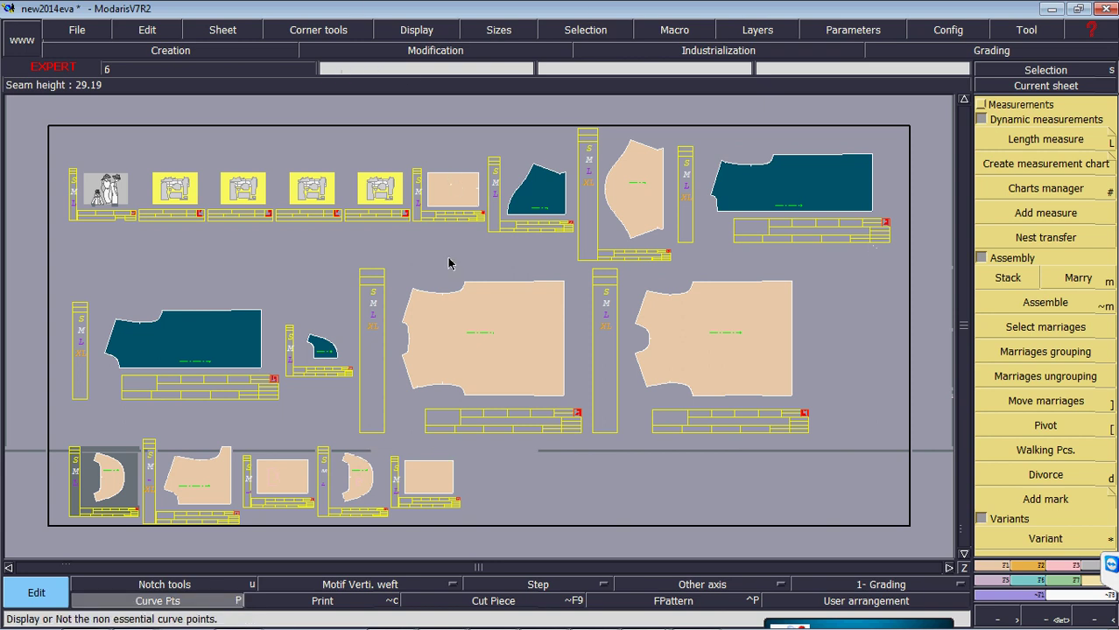
pyautogui.click(446, 32)
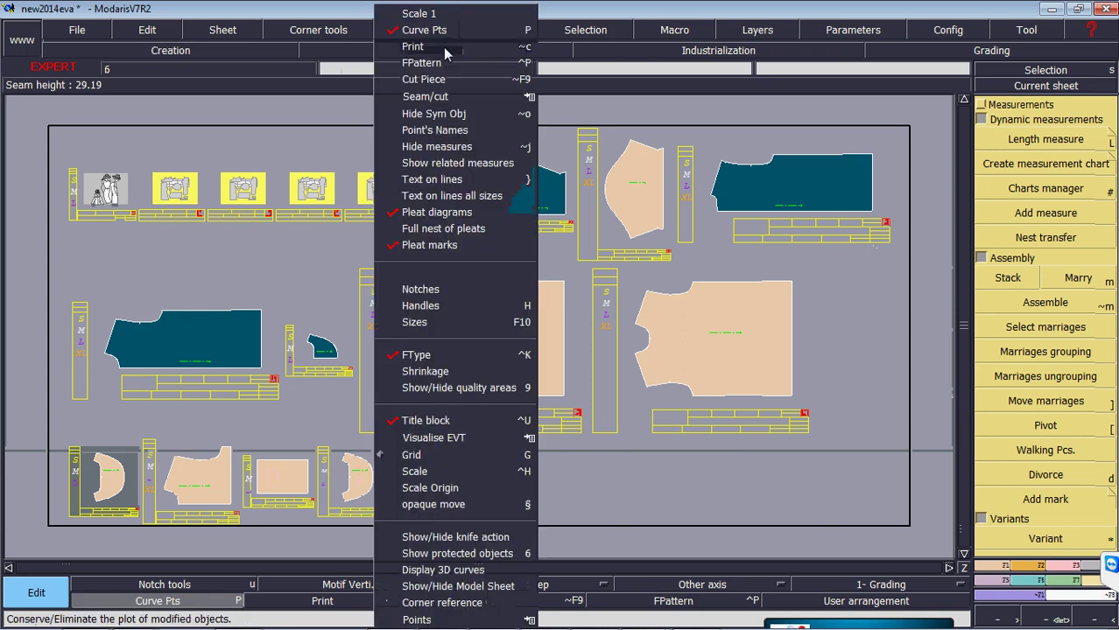
pyautogui.click(419, 357)
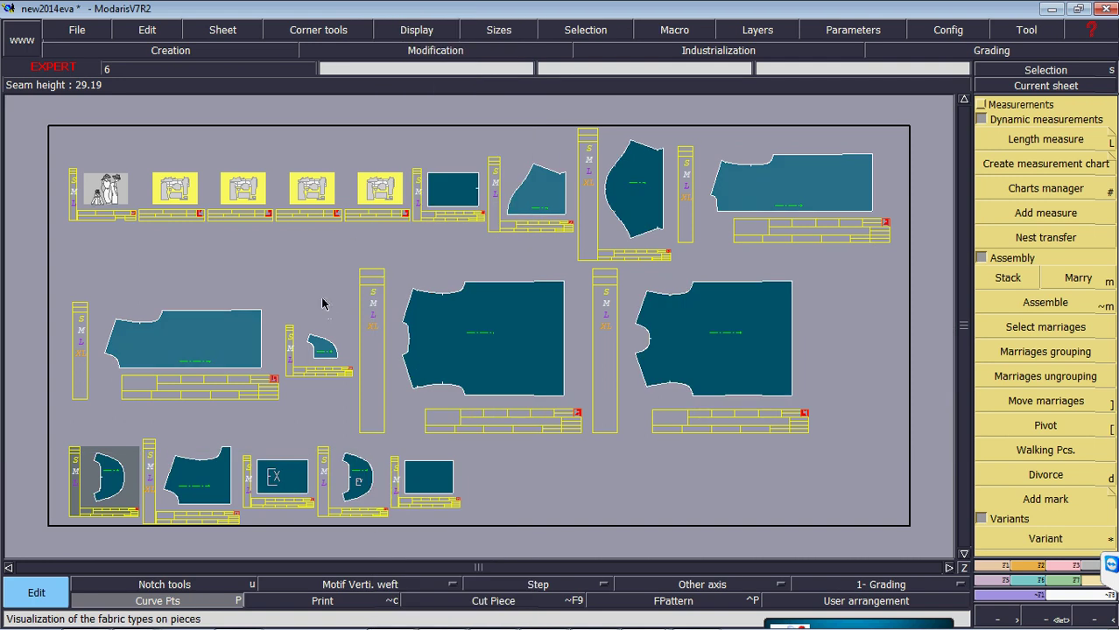
pyautogui.click(93, 34)
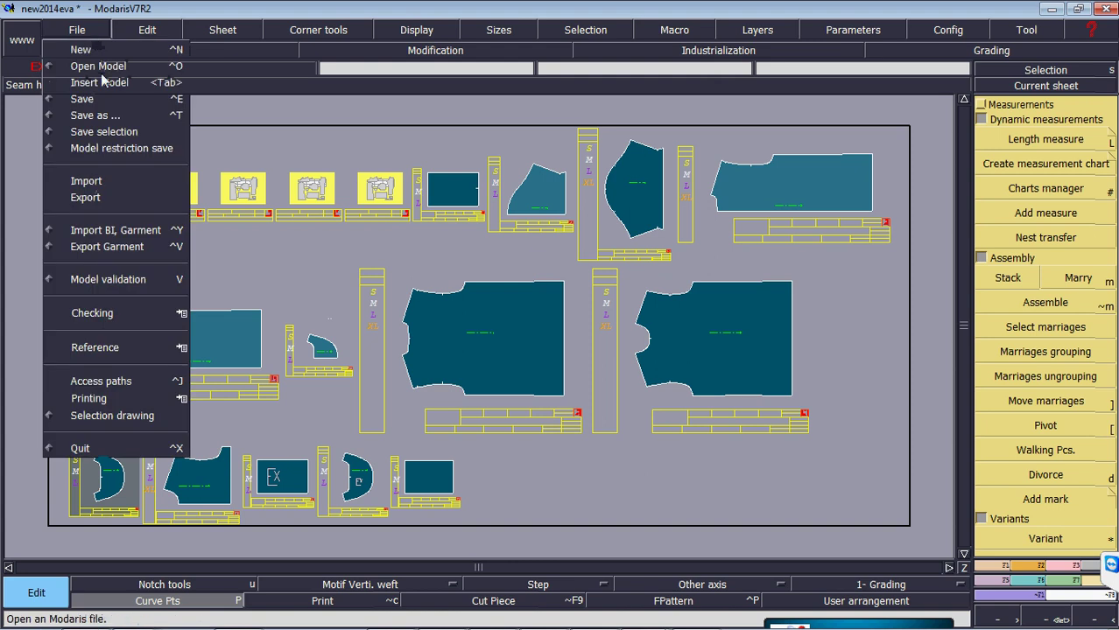
# - Set all access paths to the Desktop's New Folder (2)
pyautogui.click(391, 313)
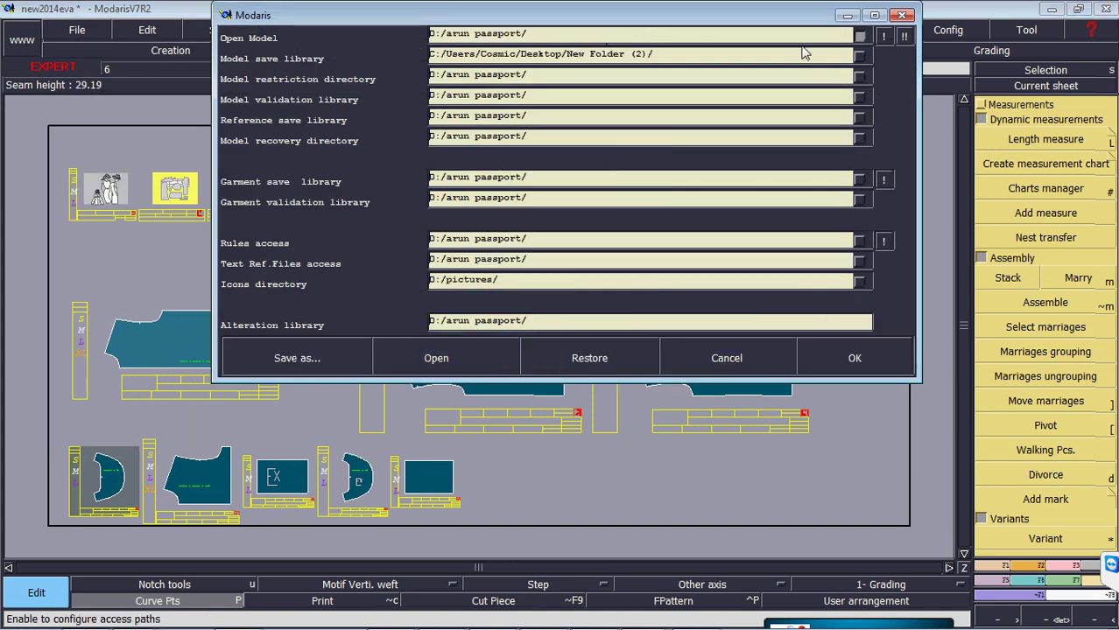
pyautogui.click(751, 75)
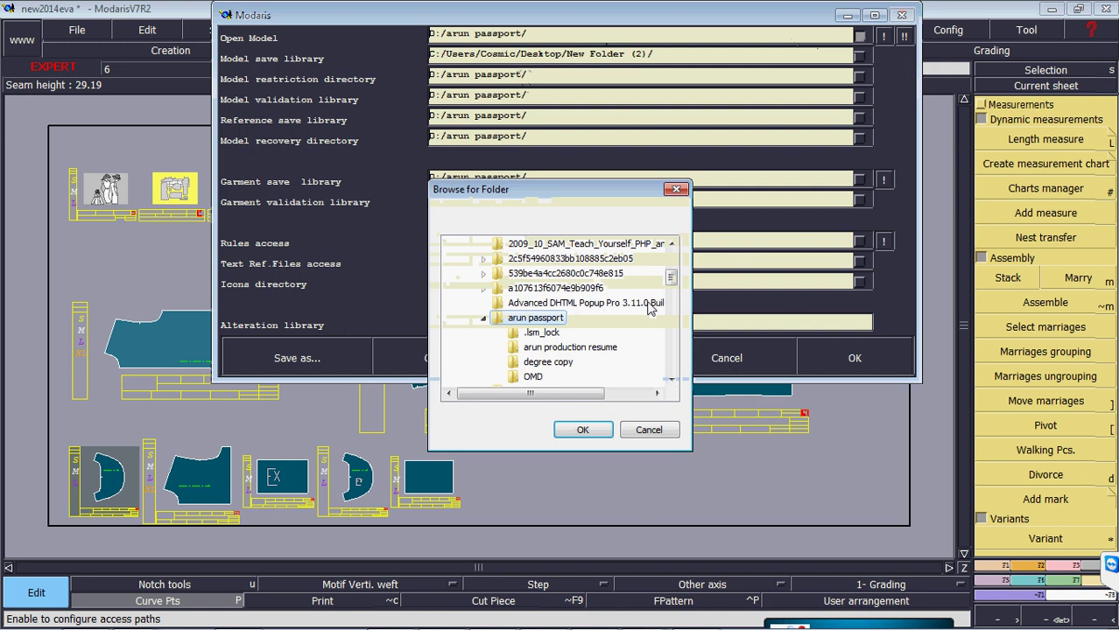
pyautogui.click(672, 252)
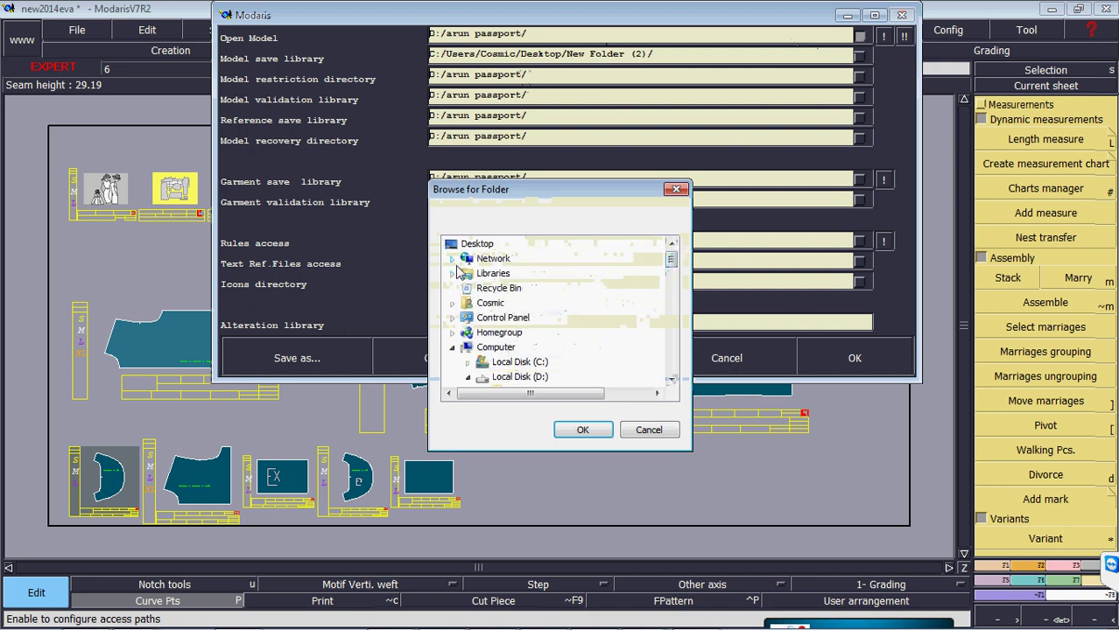
pyautogui.click(451, 347)
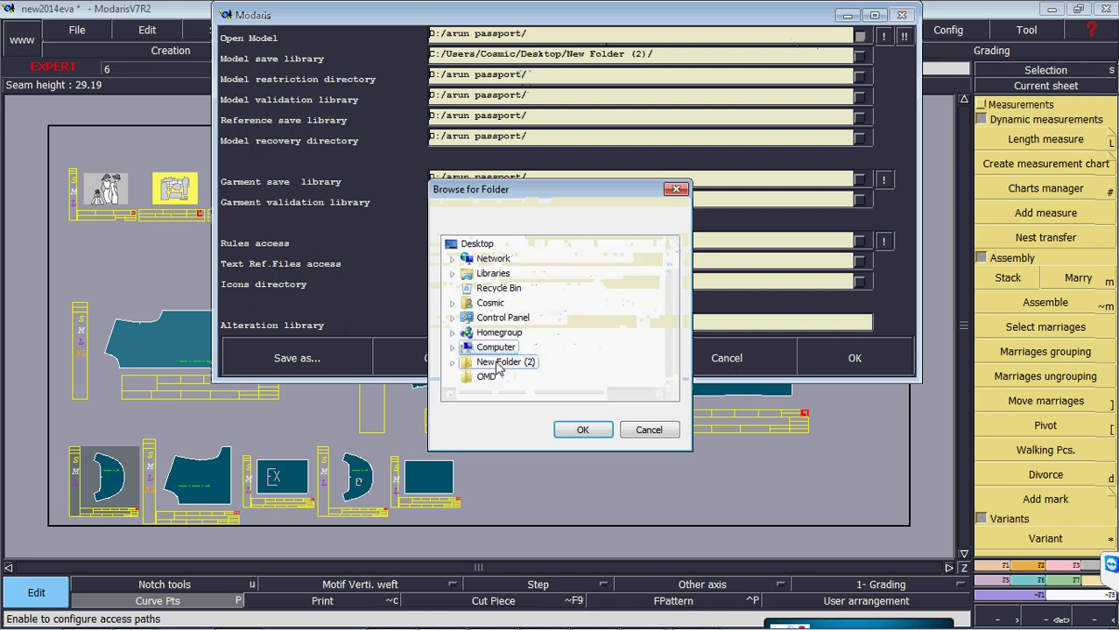
pyautogui.click(582, 430)
pyautogui.click(903, 37)
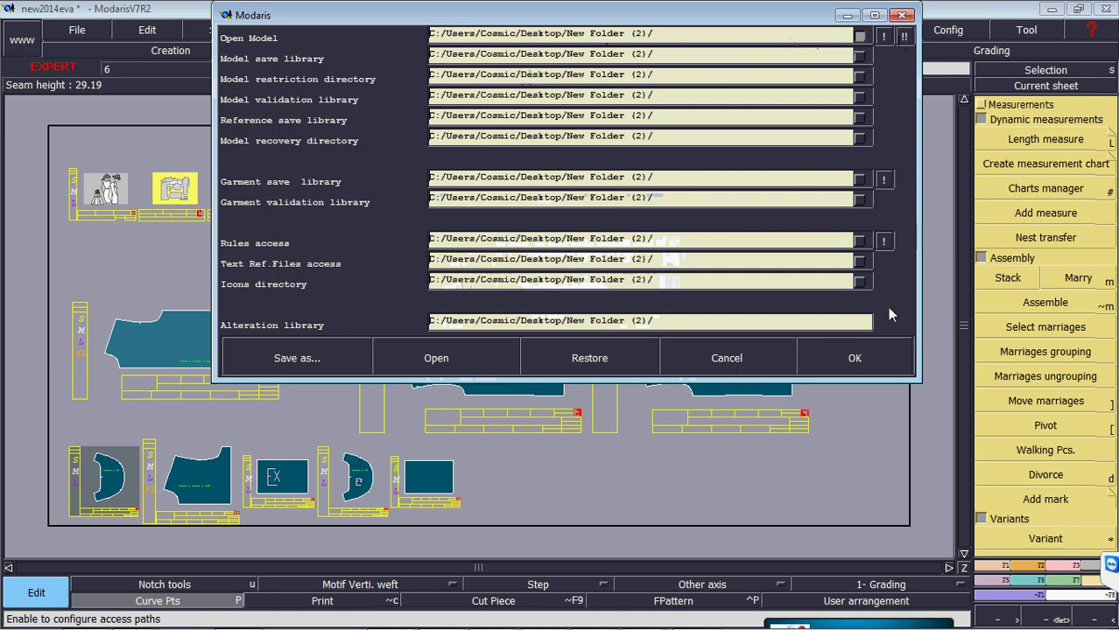
pyautogui.click(880, 369)
# - Save the new2014eva model despite the anomaly warning, then minimise Modaris
pyautogui.click(77, 28)
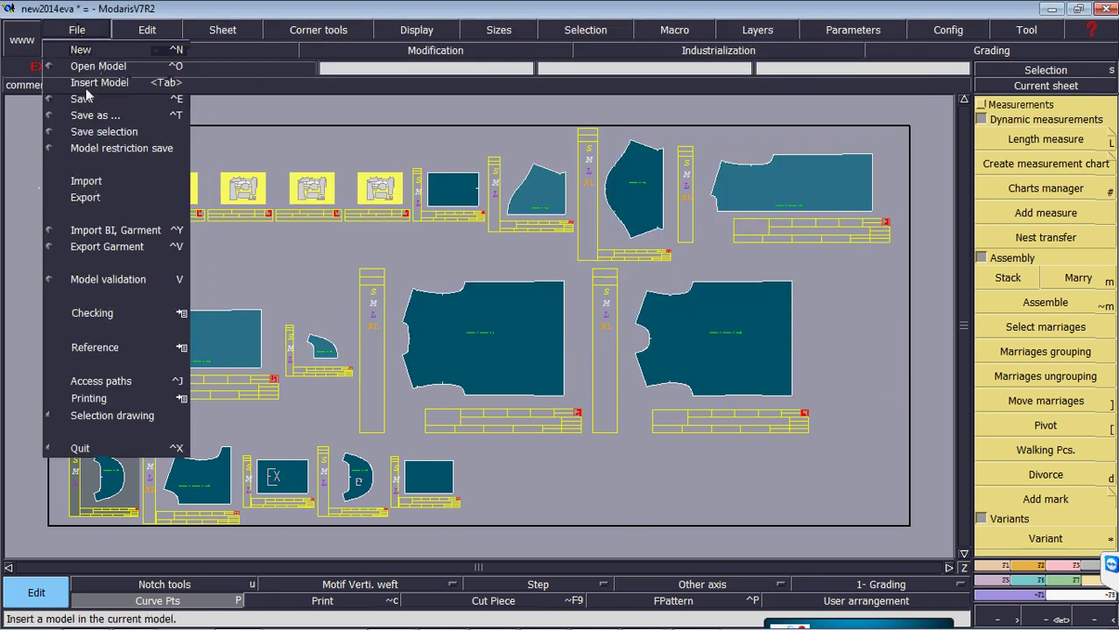
pyautogui.click(82, 99)
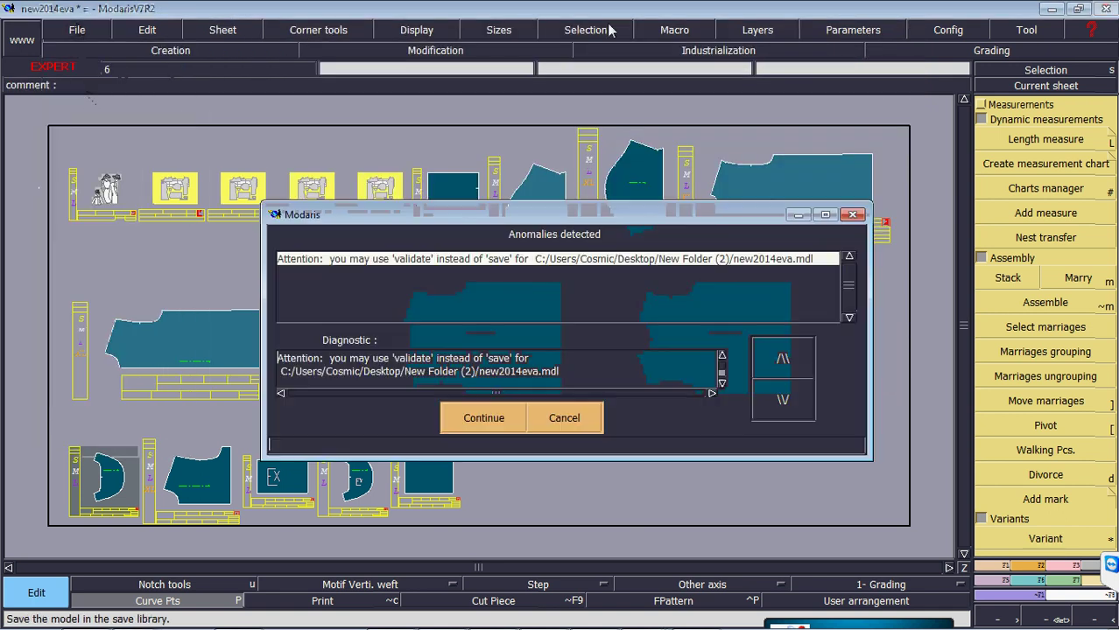
pyautogui.click(484, 418)
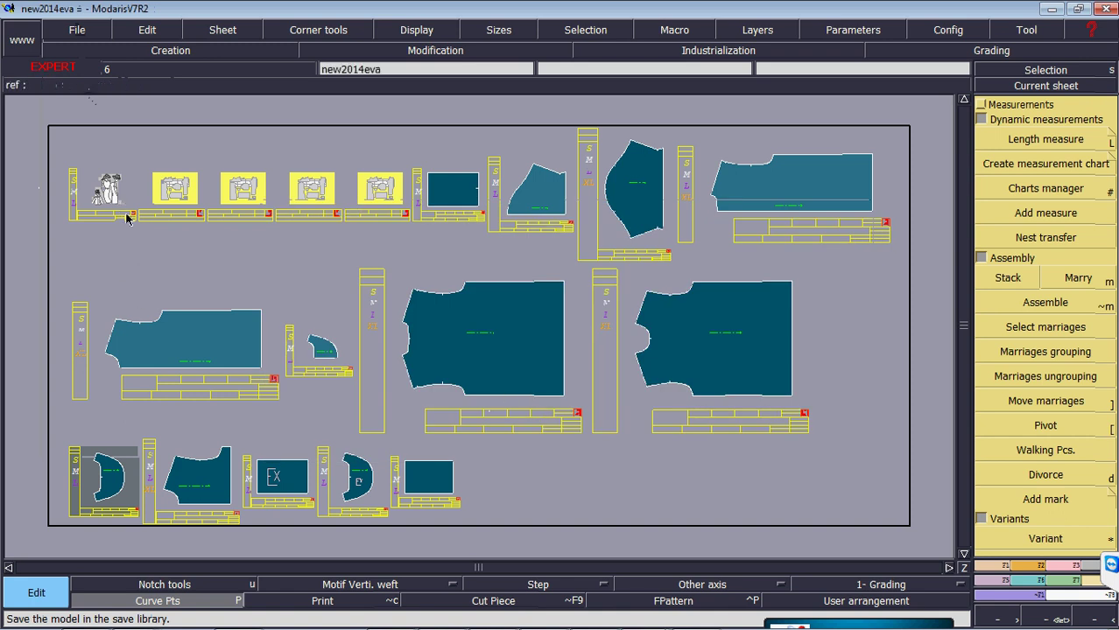
pyautogui.click(1051, 9)
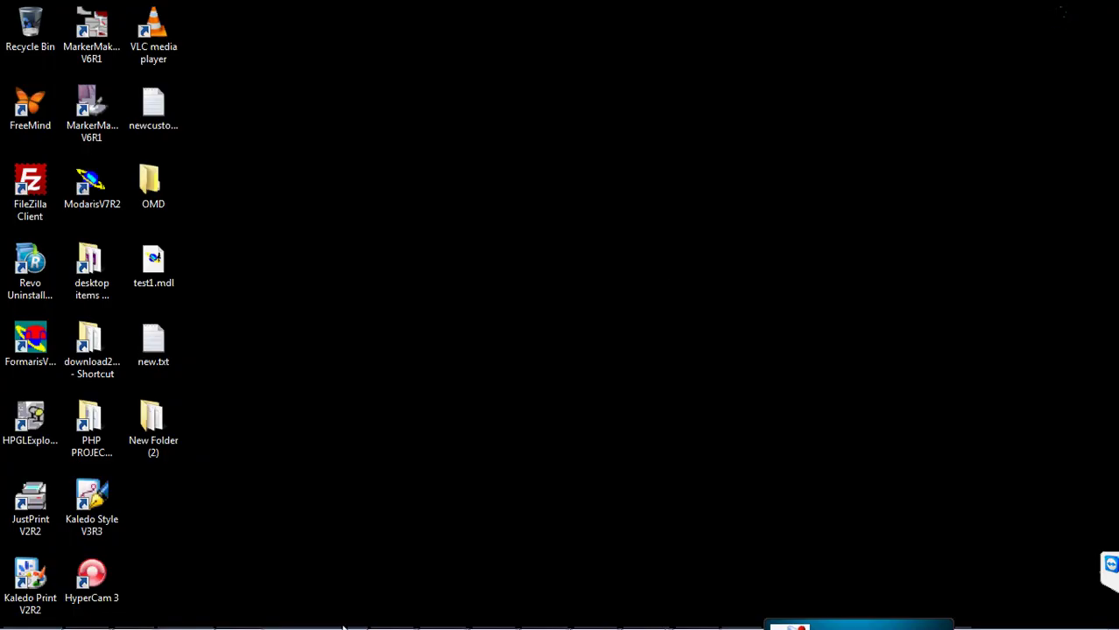
# - Bring up MarkerManager and start Import variant ACD on the eva fabric
pyautogui.moveTo(343, 627)
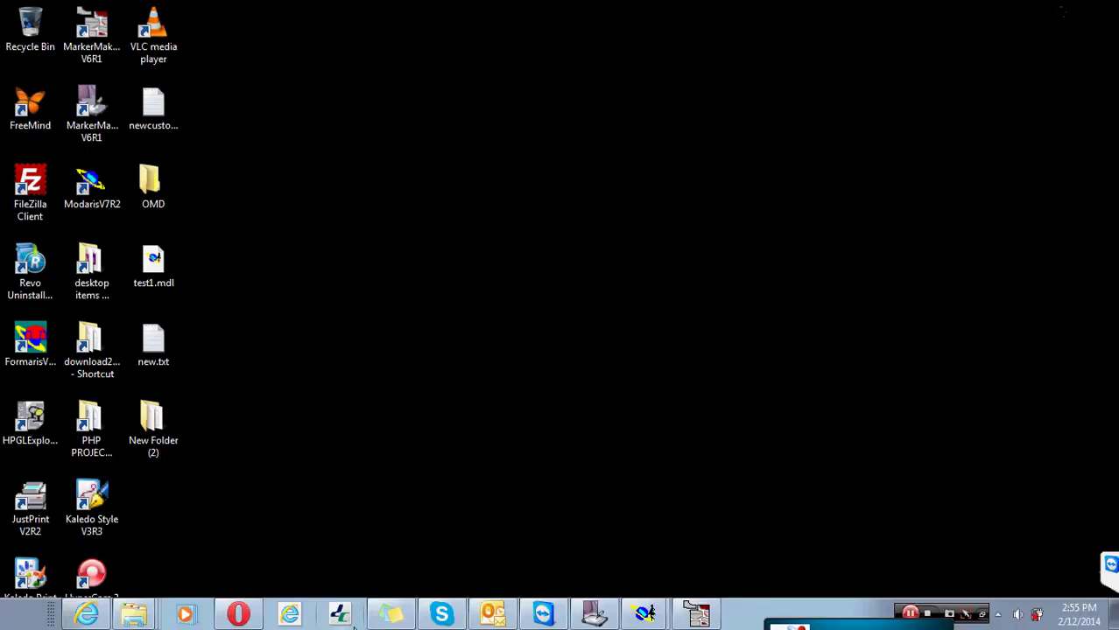
pyautogui.click(595, 615)
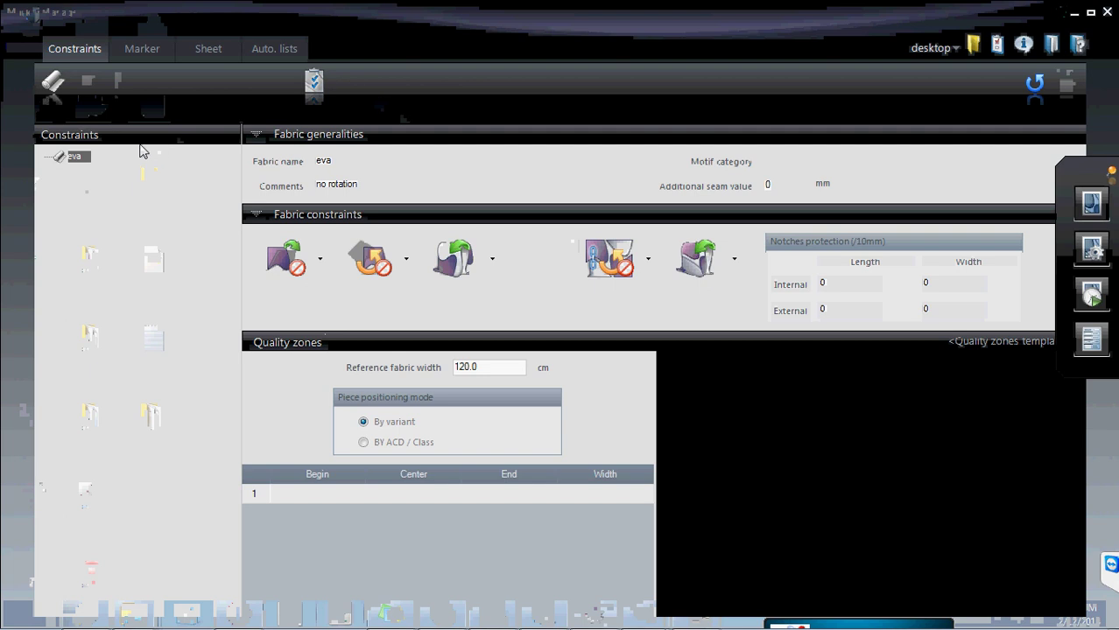
pyautogui.rightClick(80, 158)
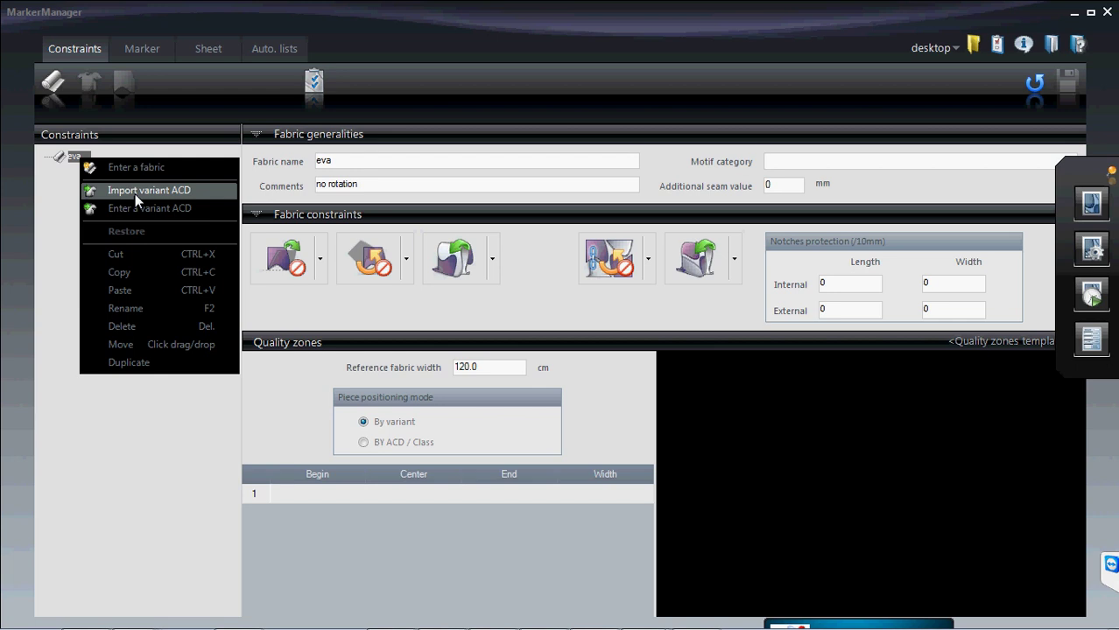
pyautogui.click(135, 191)
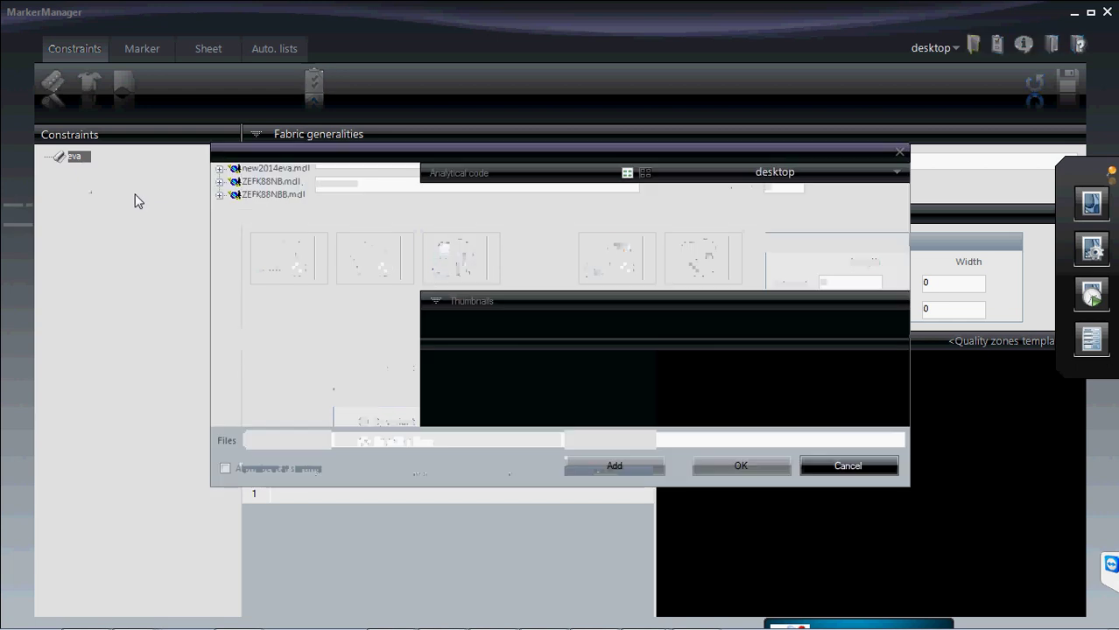
# - Add variant ZEFK88NB (TH) with code CF from new2014eva.mdl, then expand TH
pyautogui.click(220, 169)
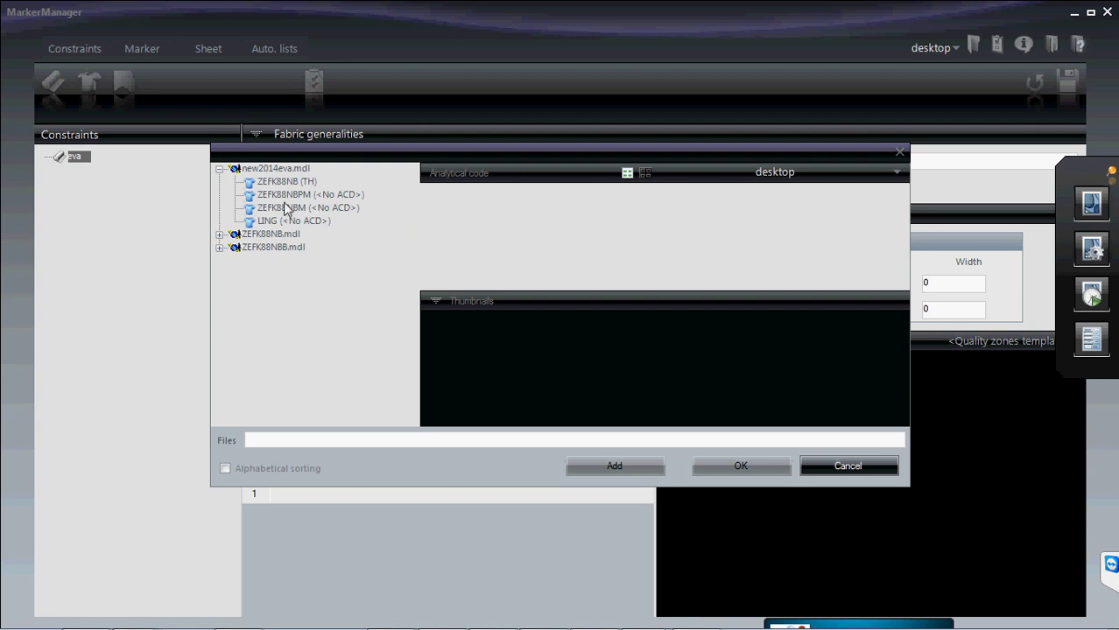
pyautogui.click(286, 182)
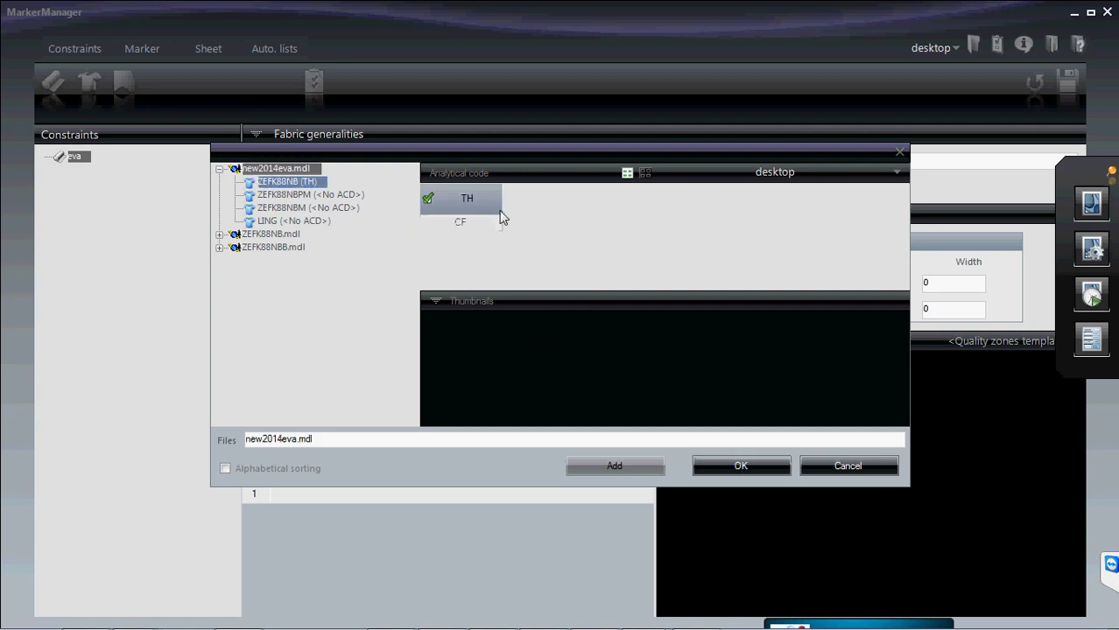
pyautogui.click(492, 230)
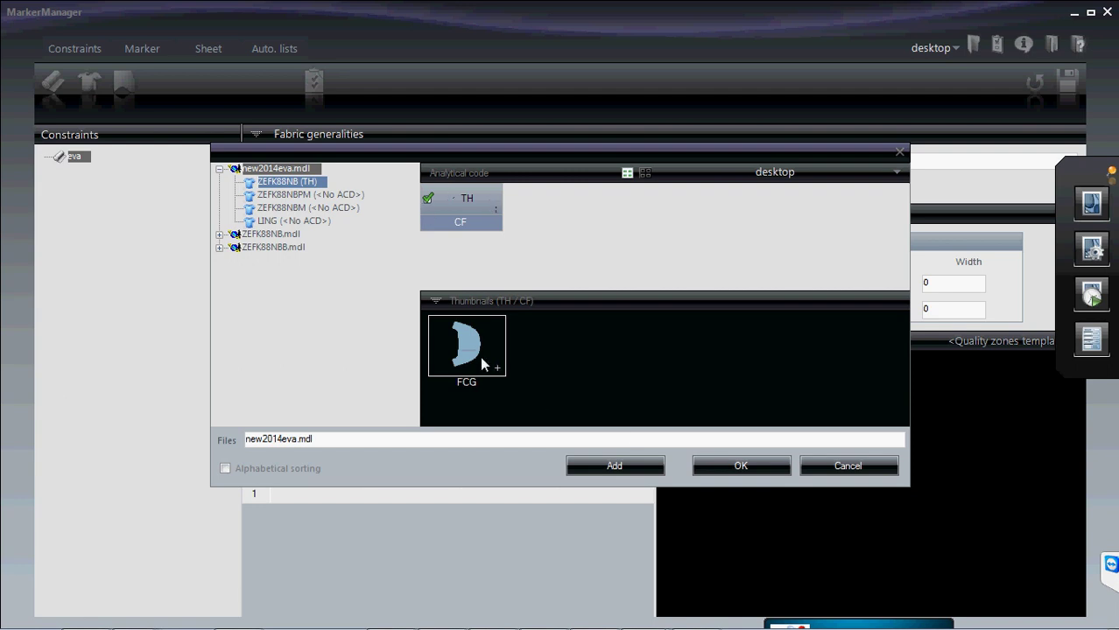
pyautogui.click(614, 468)
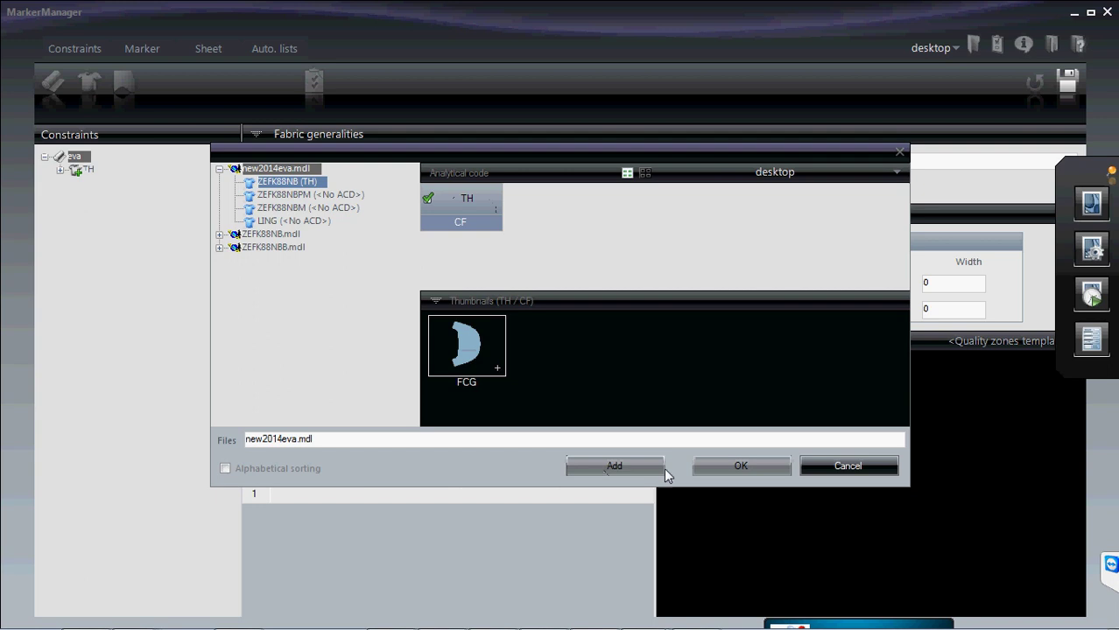
pyautogui.click(847, 466)
pyautogui.click(59, 169)
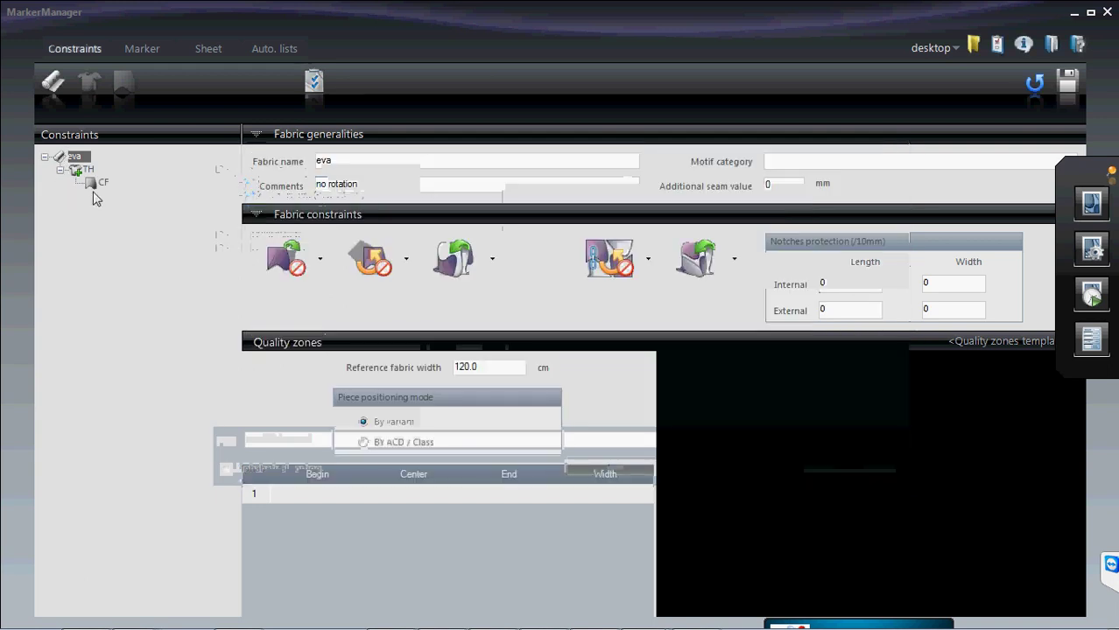
# - Open the CF code's constraints and enter 0 as its first rotation value
pyautogui.click(93, 182)
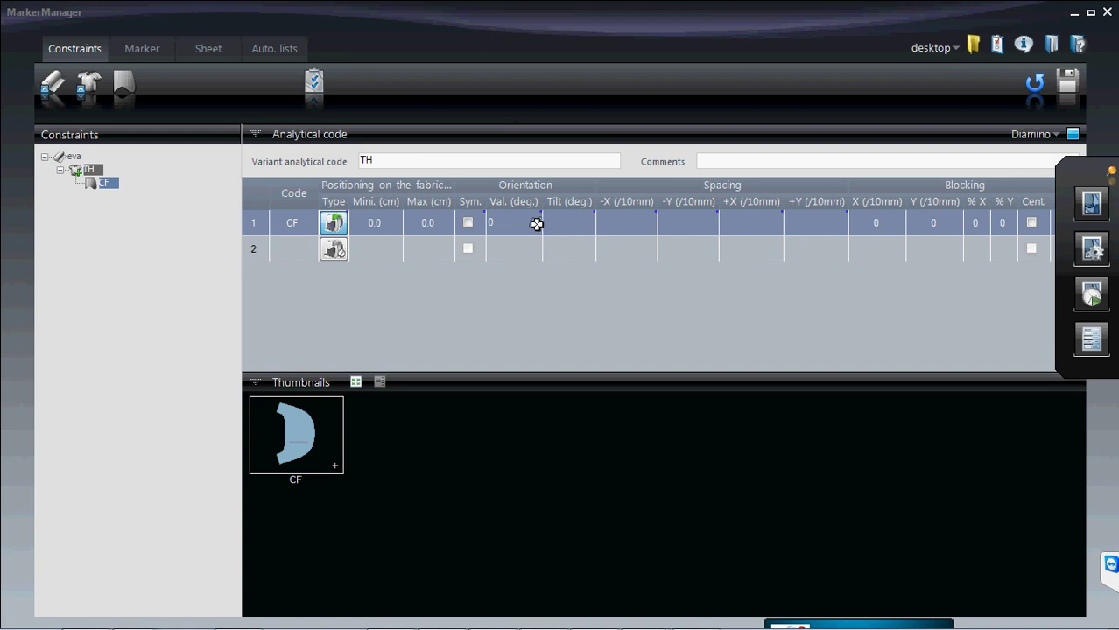
pyautogui.click(536, 225)
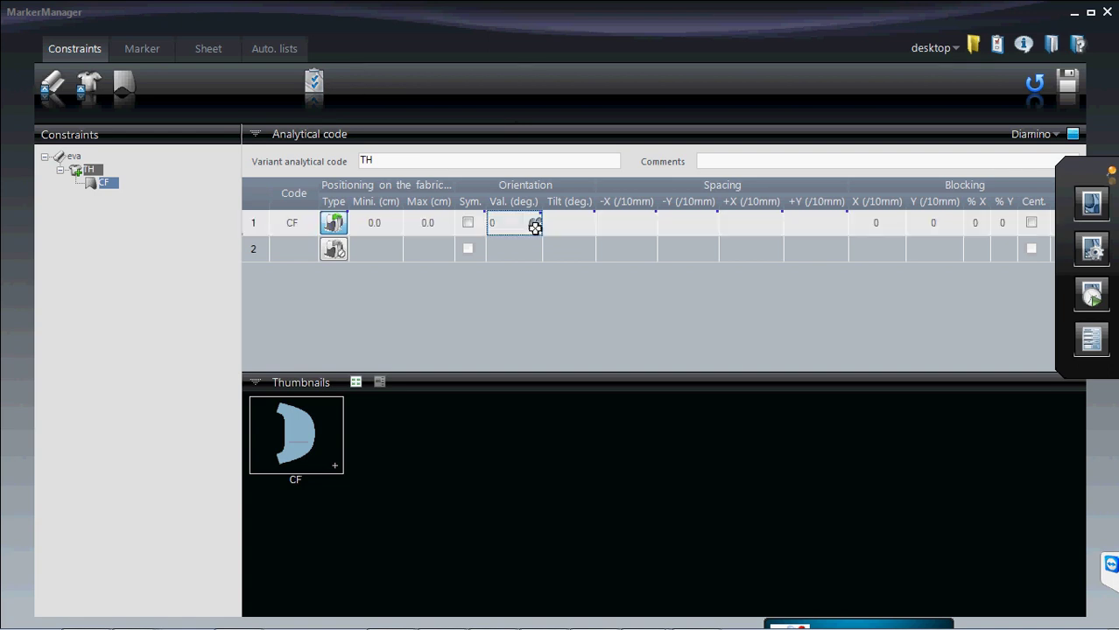
pyautogui.click(534, 226)
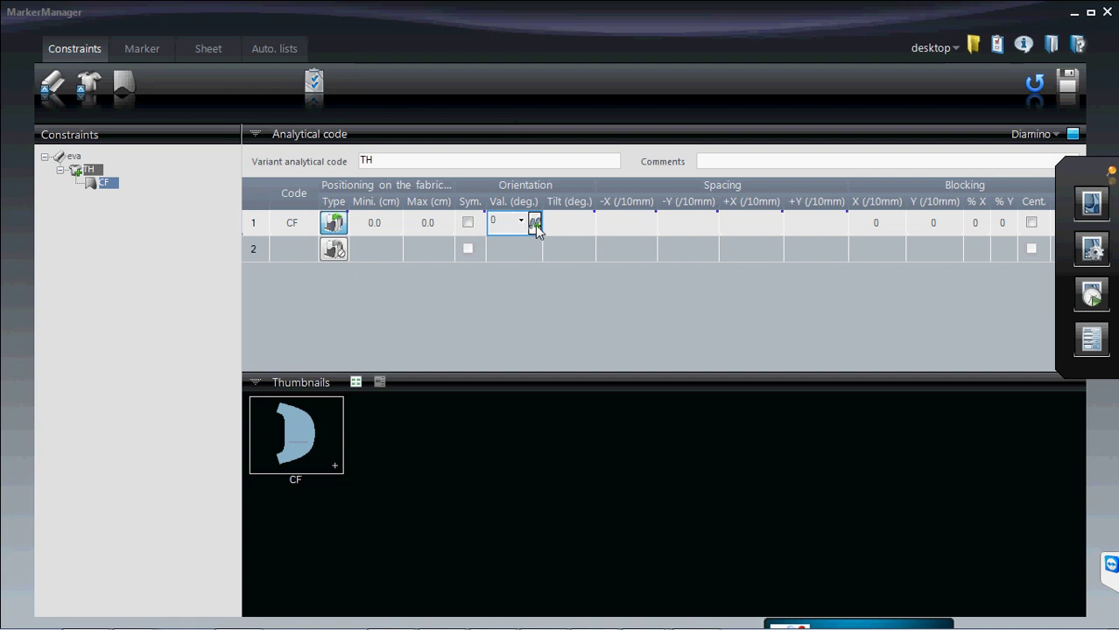
pyautogui.click(521, 220)
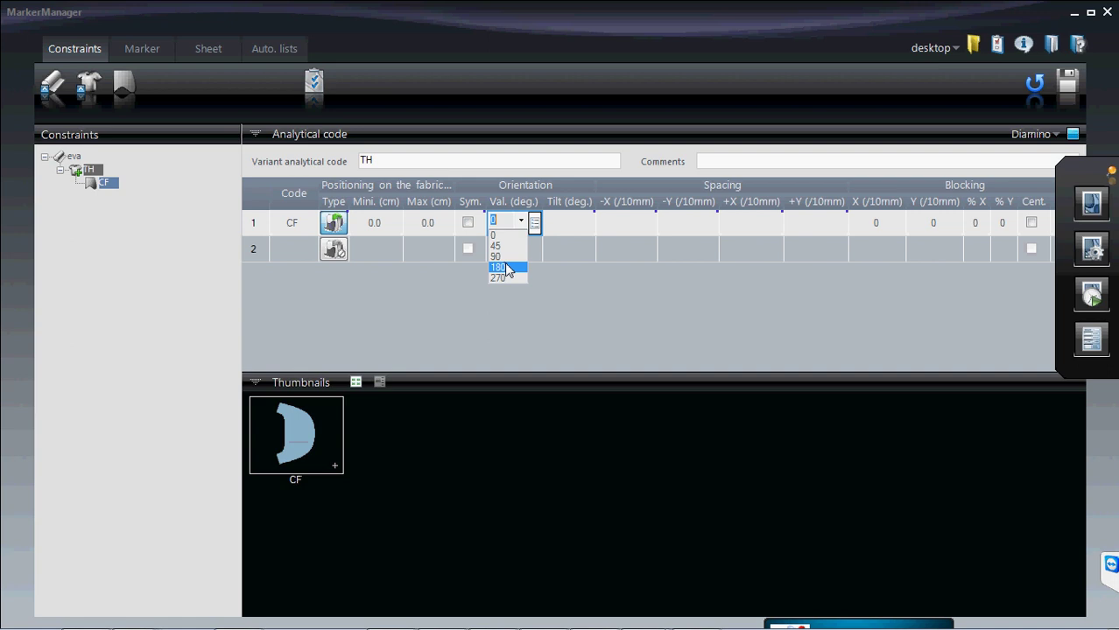
pyautogui.click(505, 265)
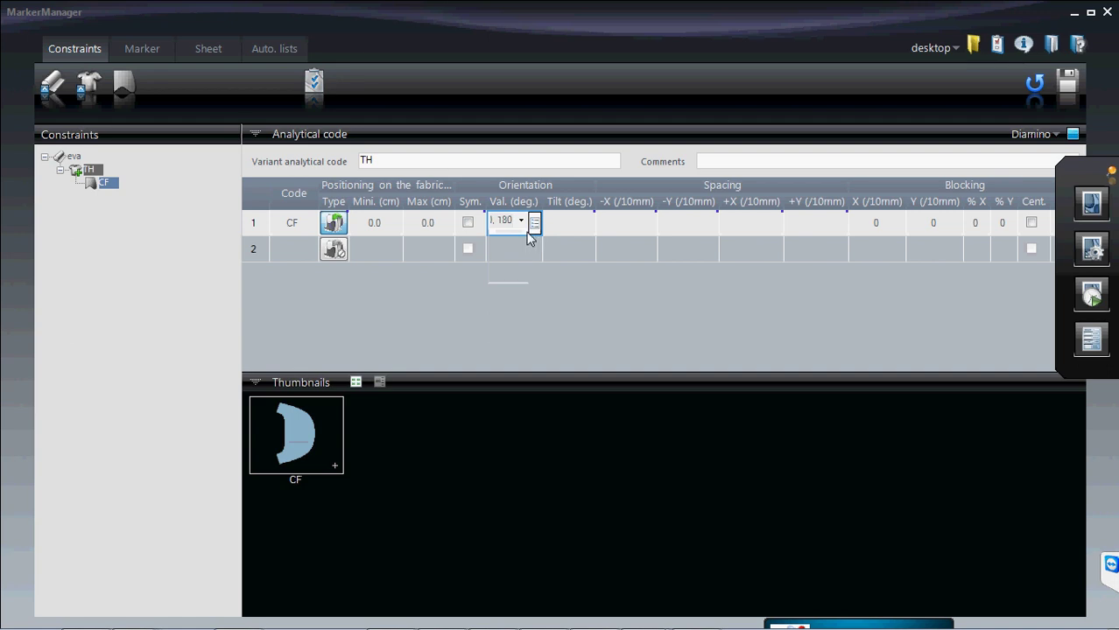
pyautogui.press('BackSpace')
pyautogui.press('BackSpace')
pyautogui.press('BackSpace')
pyautogui.press('BackSpace')
pyautogui.press('BackSpace')
pyautogui.press('BackSpace')
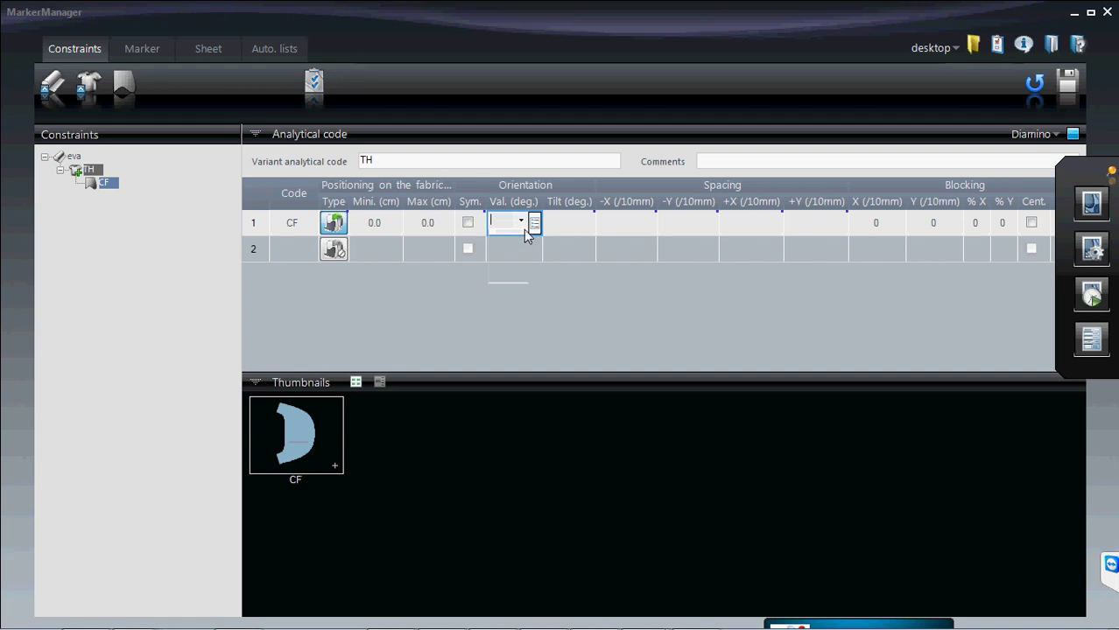
pyautogui.write('0')
# - Add 90 and 180 degrees to the CF rotation values and commit the list
pyautogui.click(522, 222)
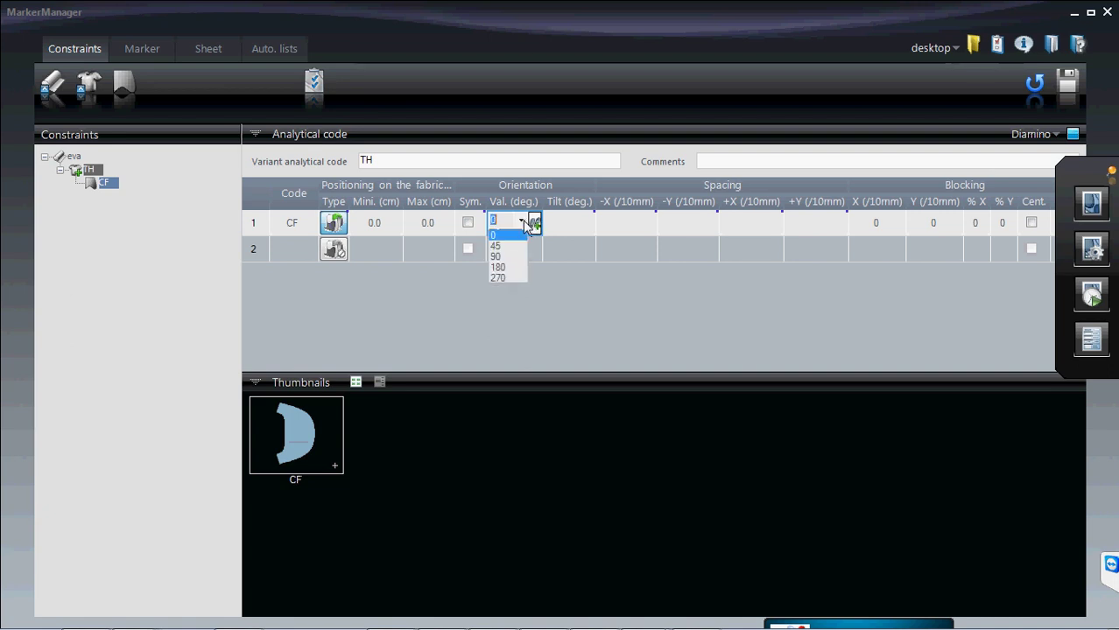
pyautogui.click(512, 269)
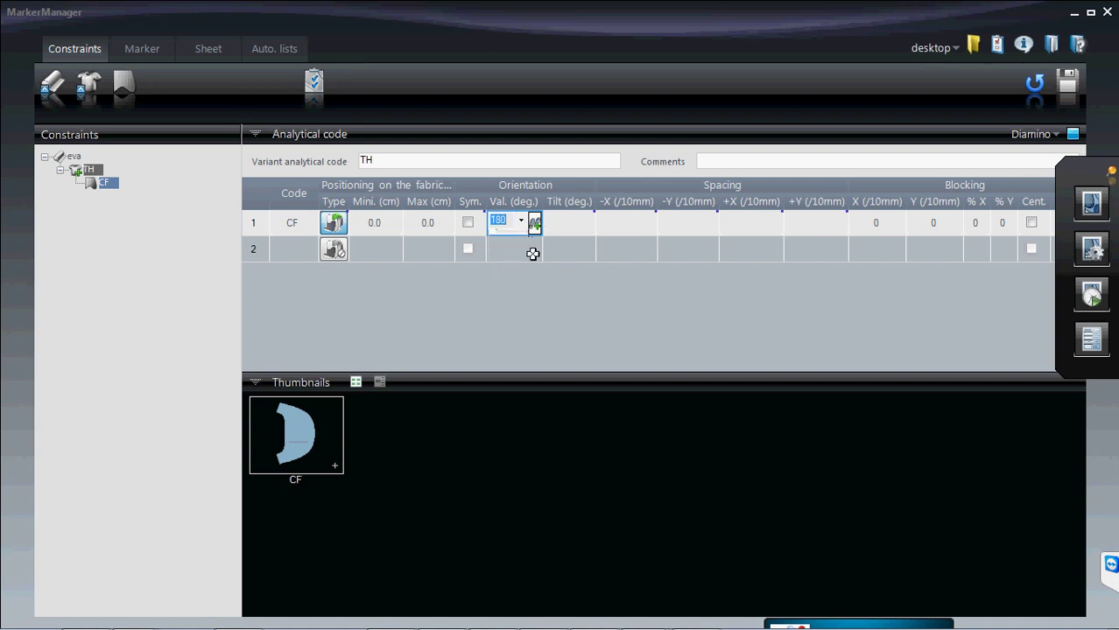
pyautogui.click(535, 224)
pyautogui.click(521, 223)
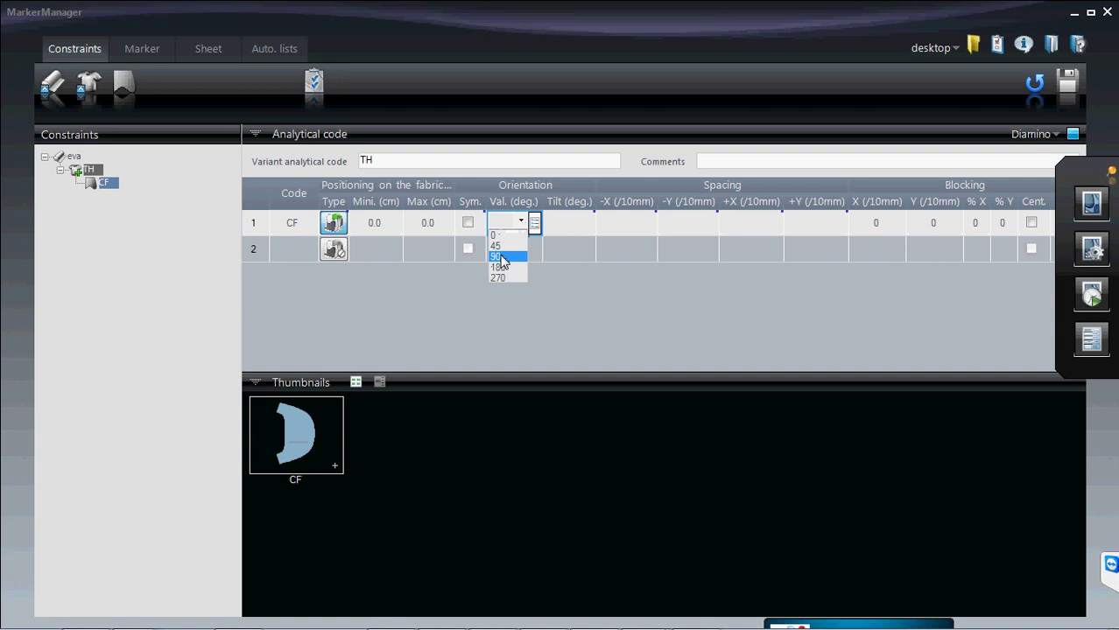
pyautogui.click(496, 257)
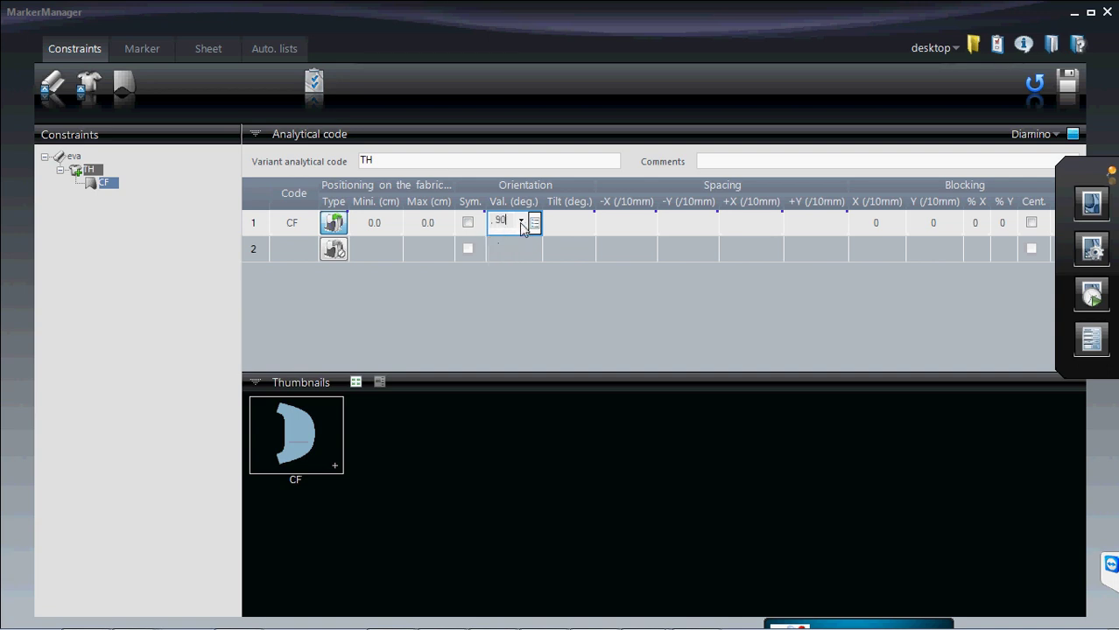
pyautogui.click(520, 221)
pyautogui.click(507, 267)
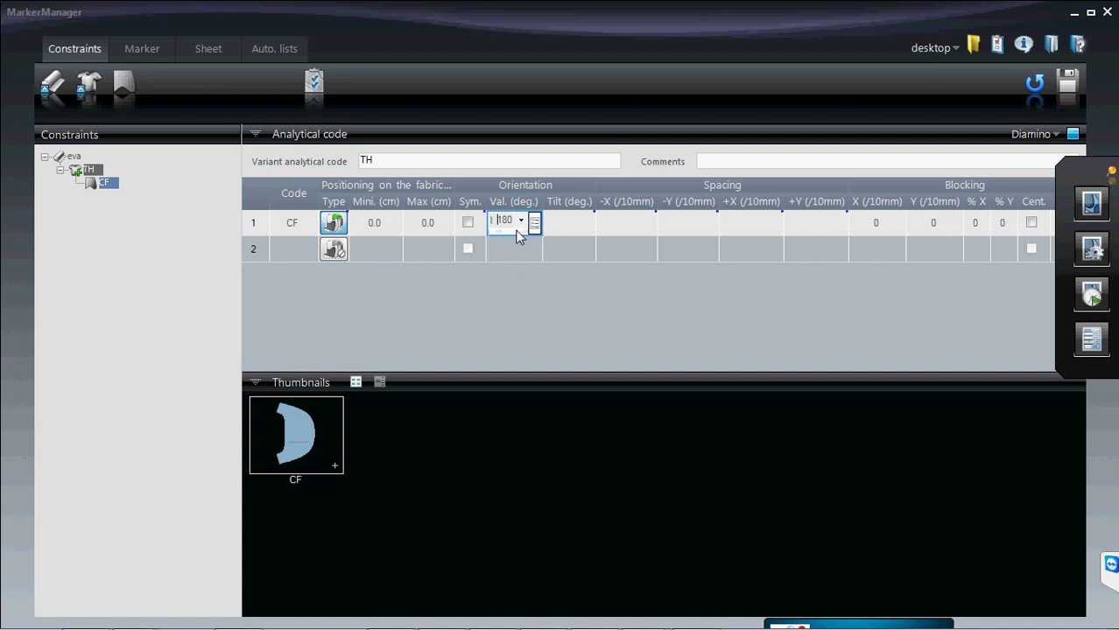
pyautogui.scroll(1, 516, 230)
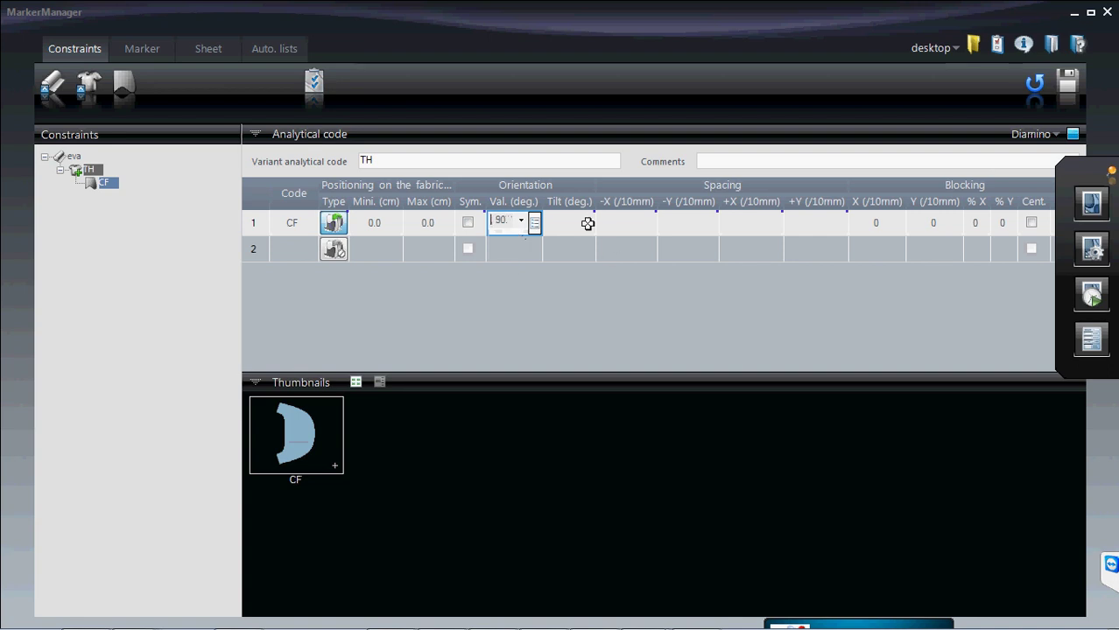
pyautogui.click(534, 222)
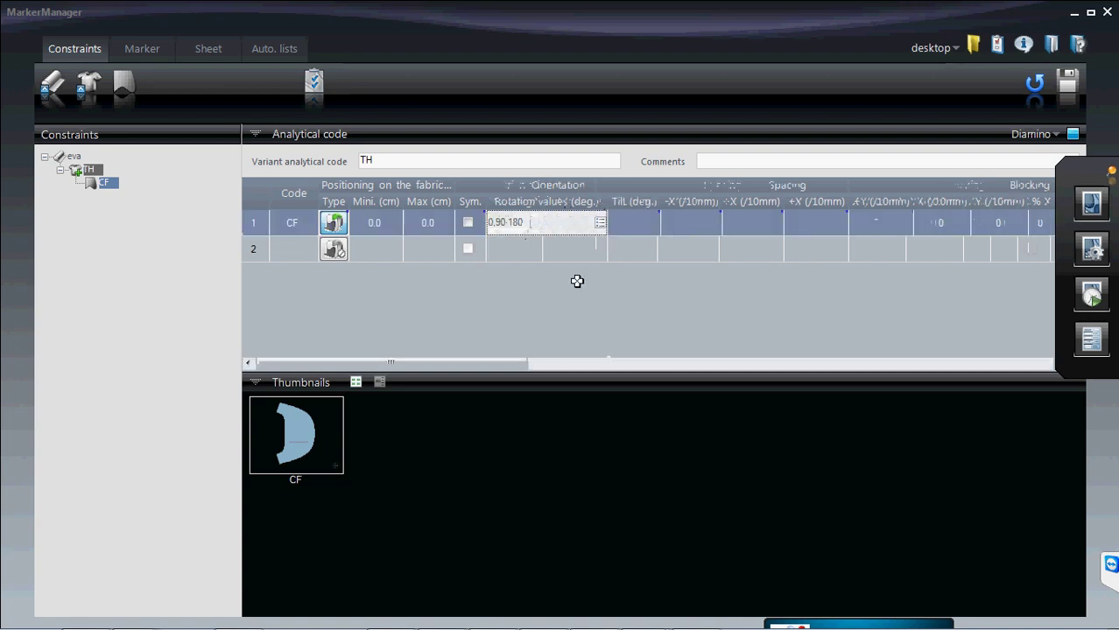
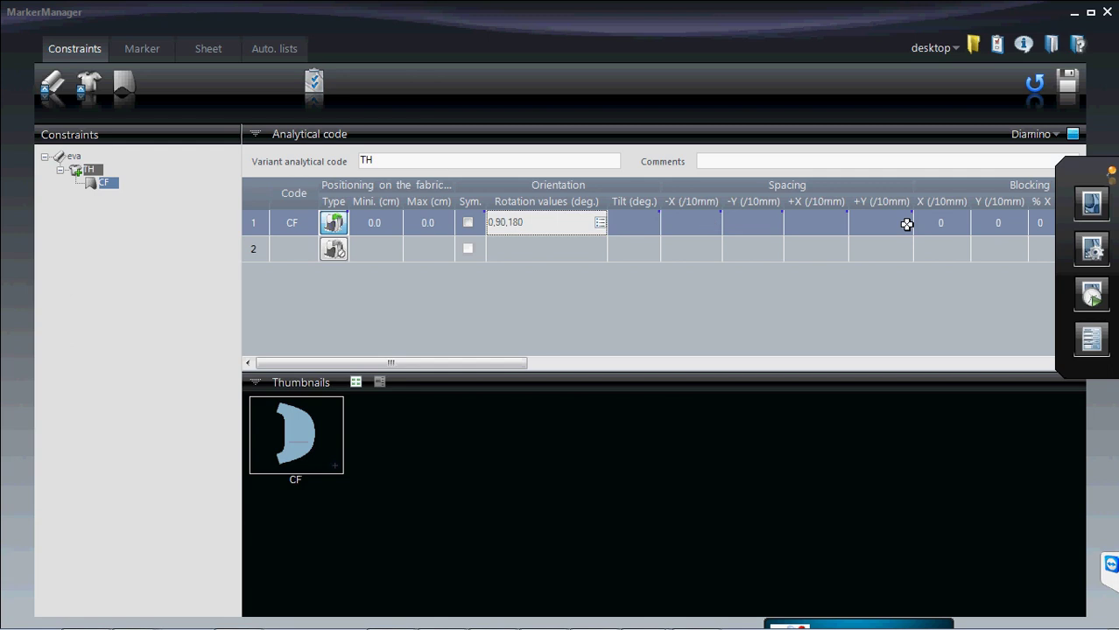
# - Check the Diamino layout list unchanged, then open the Diamino Grid configuration dialog
pyautogui.moveTo(1067, 180); pyautogui.dragTo(1063, 459)
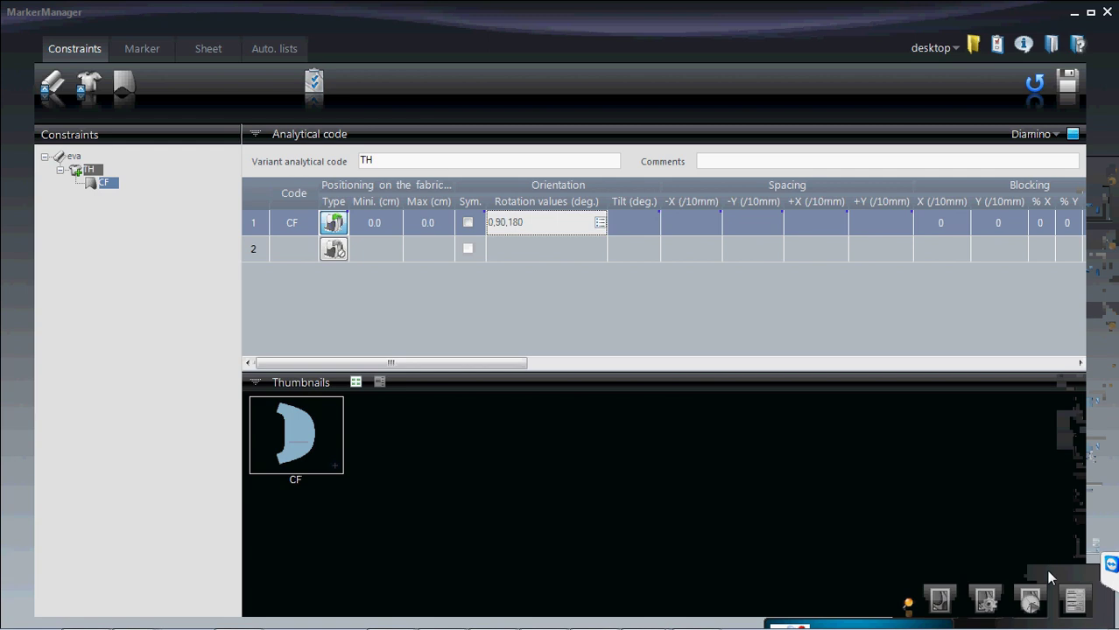
pyautogui.moveTo(1048, 575); pyautogui.dragTo(1060, 487)
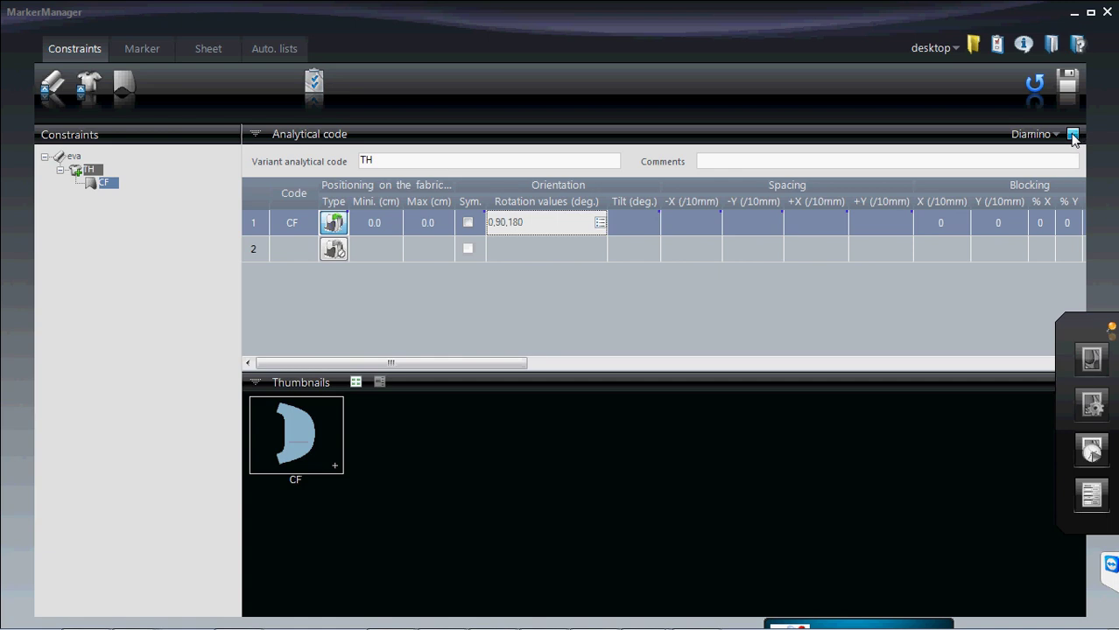
pyautogui.click(1048, 135)
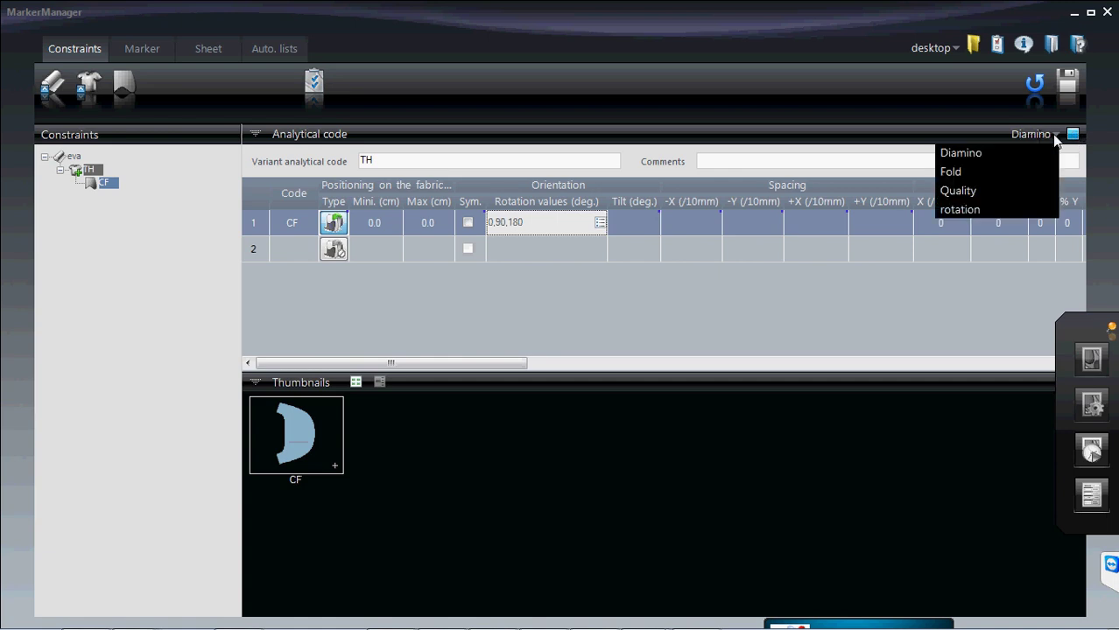
pyautogui.click(950, 117)
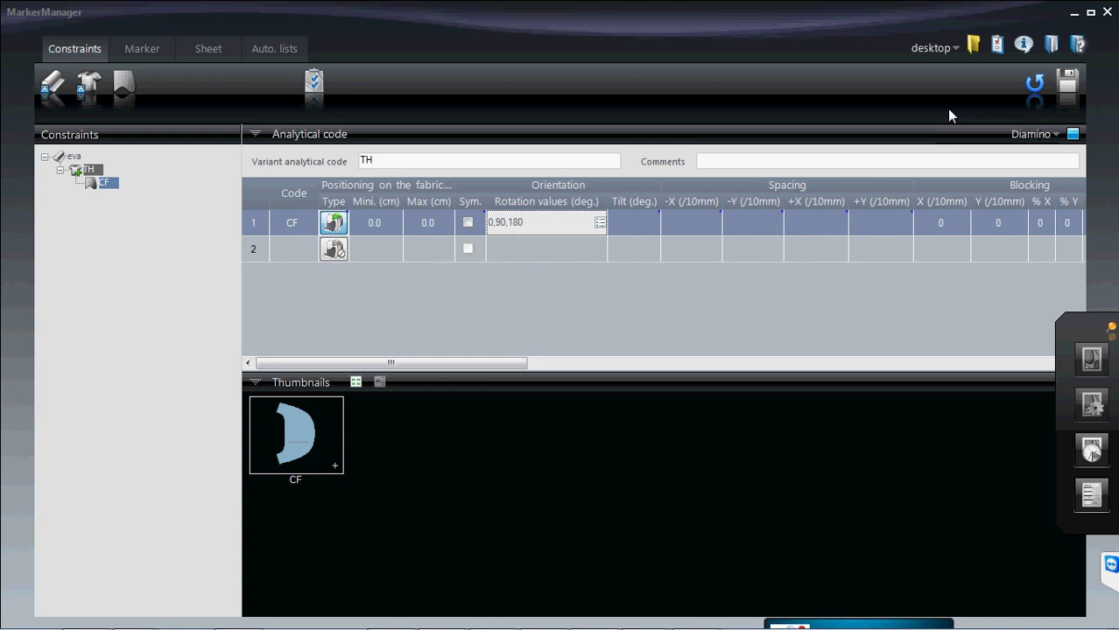
pyautogui.click(1072, 137)
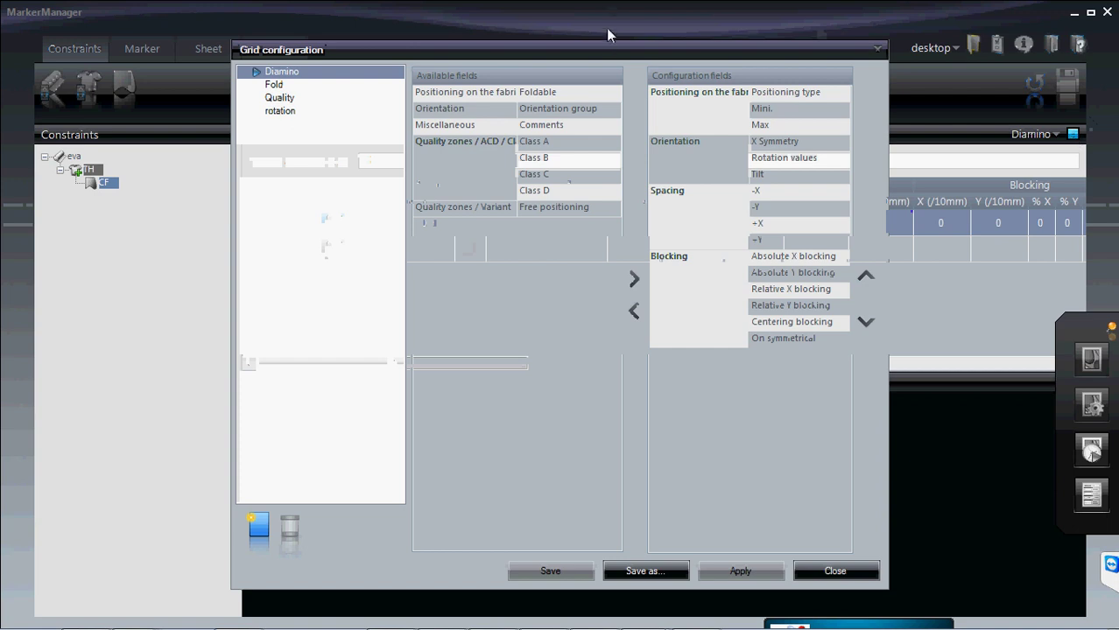
# - Move the Grid configuration dialog aside to check the CF row, then close it
pyautogui.moveTo(612, 50); pyautogui.dragTo(615, 246)
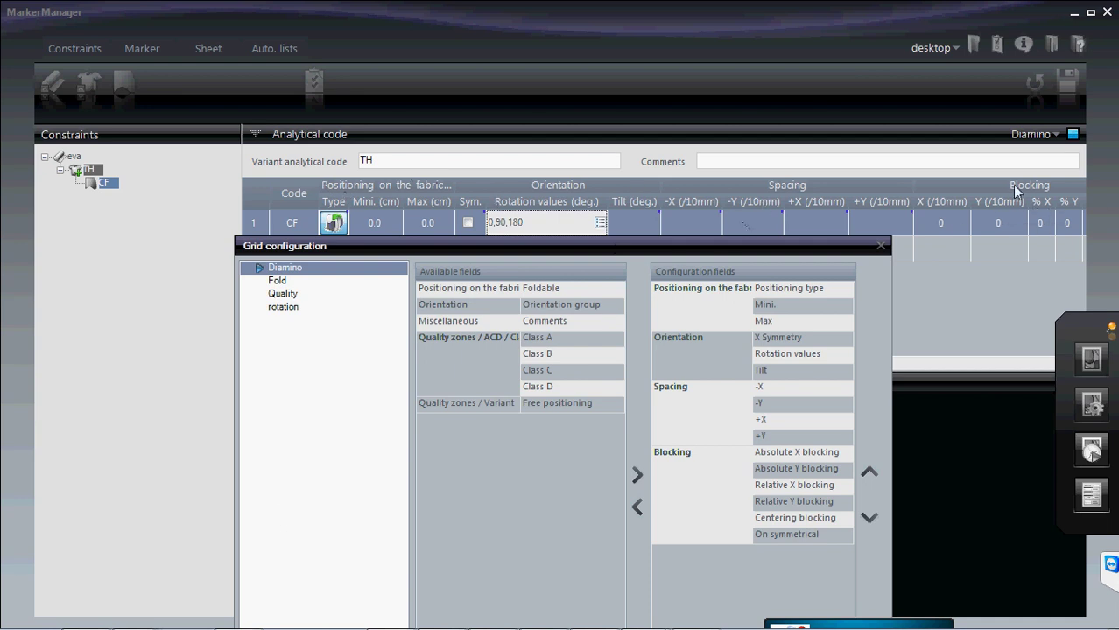
pyautogui.moveTo(644, 254); pyautogui.dragTo(646, 122)
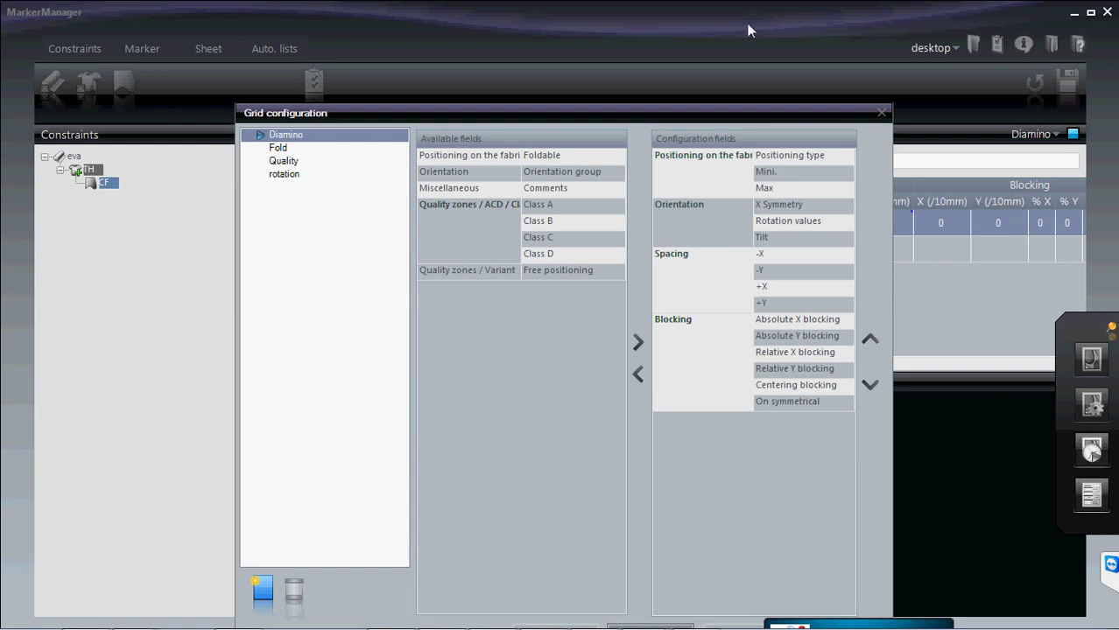
pyautogui.click(881, 111)
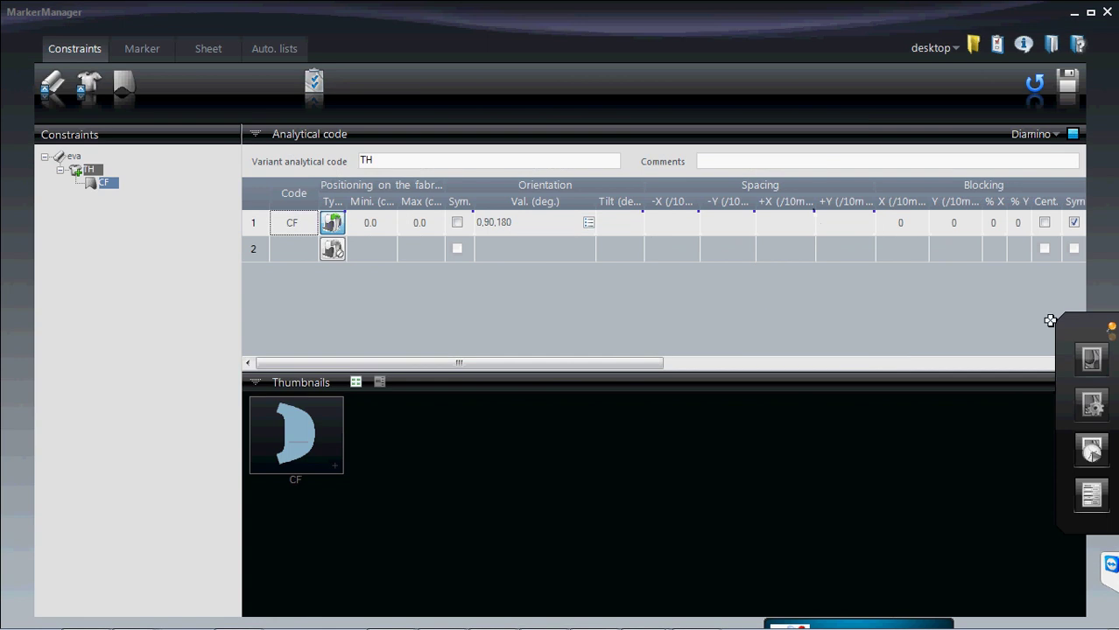
pyautogui.click(1080, 363)
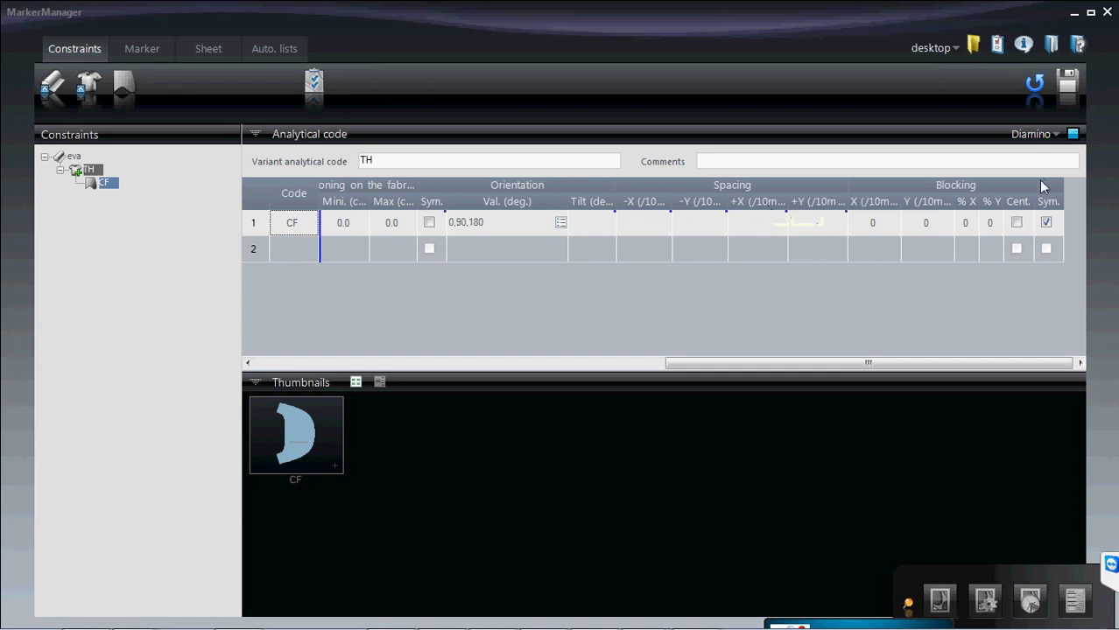
pyautogui.click(817, 220)
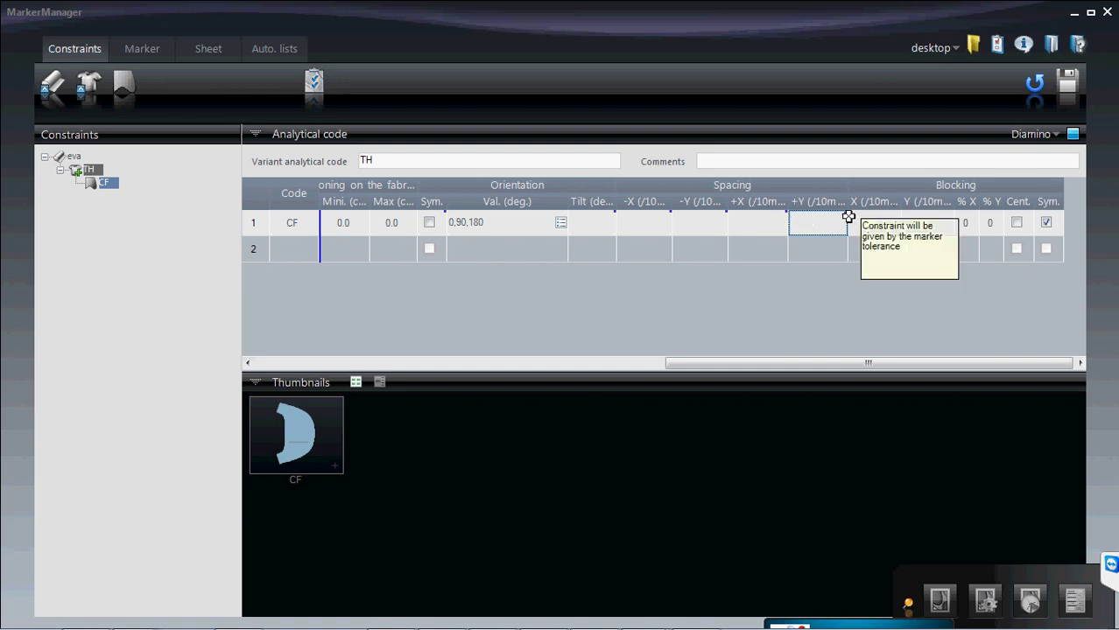
pyautogui.moveTo(1046, 582); pyautogui.dragTo(1059, 408)
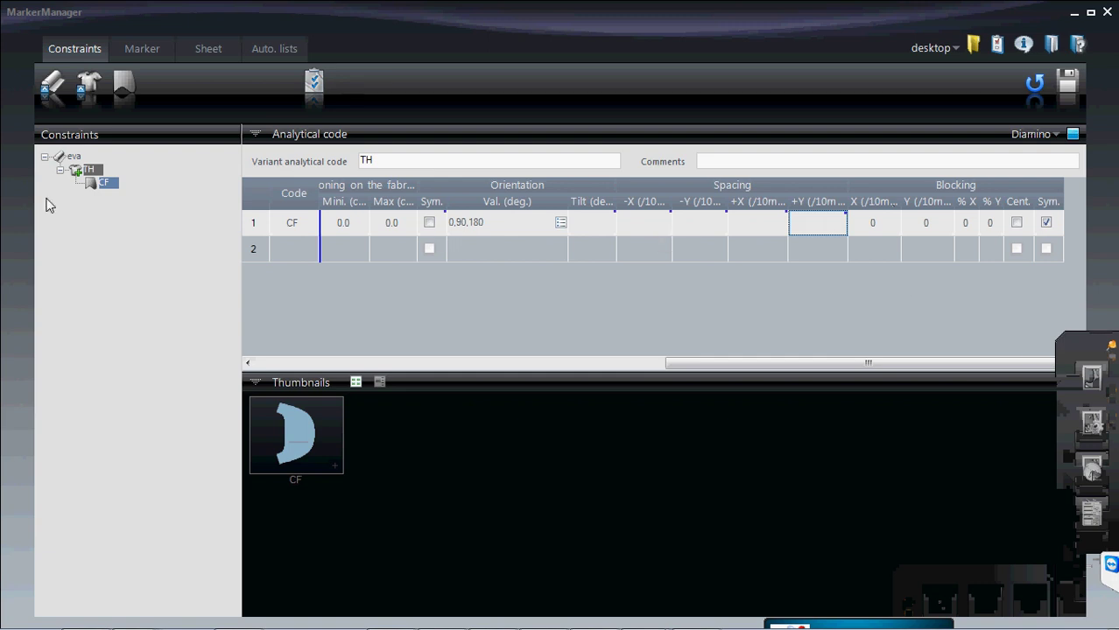
pyautogui.click(61, 170)
pyautogui.click(45, 157)
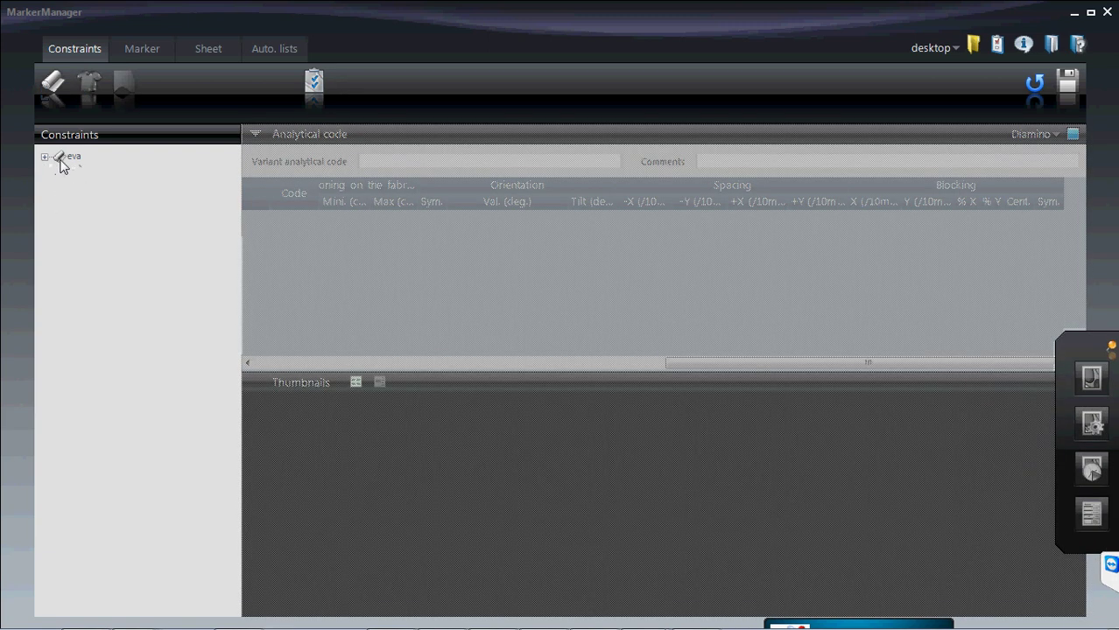
pyautogui.click(70, 159)
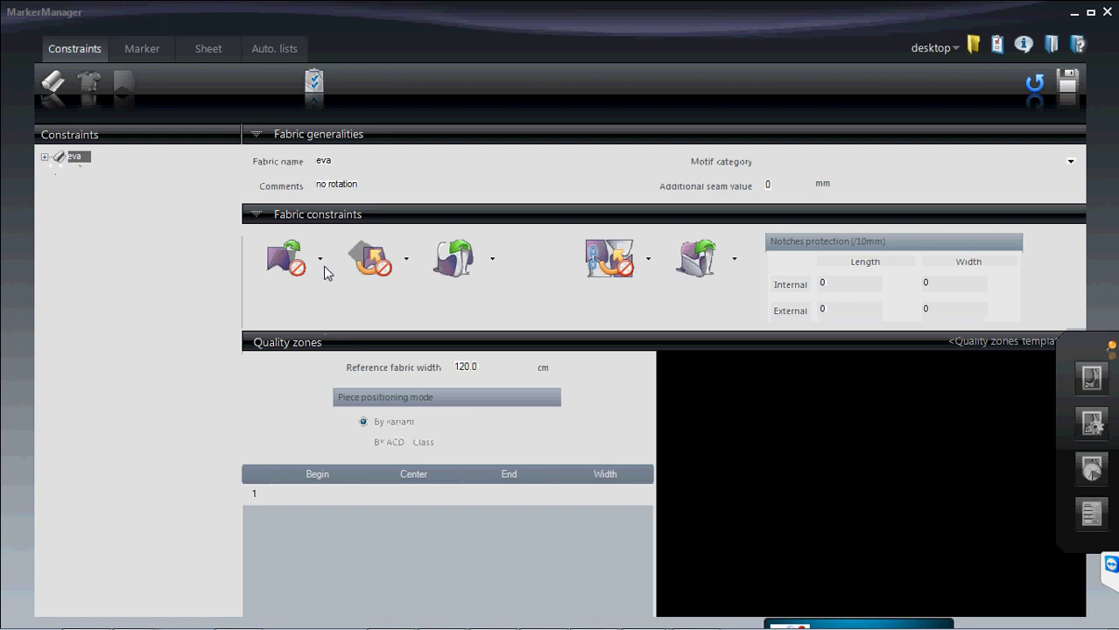
pyautogui.click(164, 250)
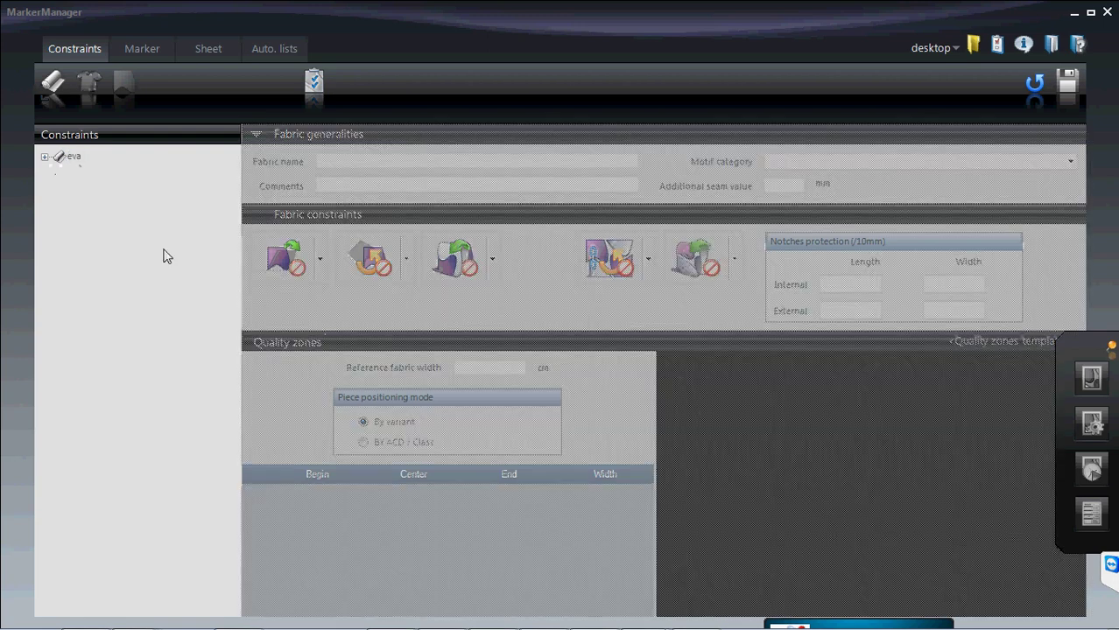
pyautogui.click(45, 157)
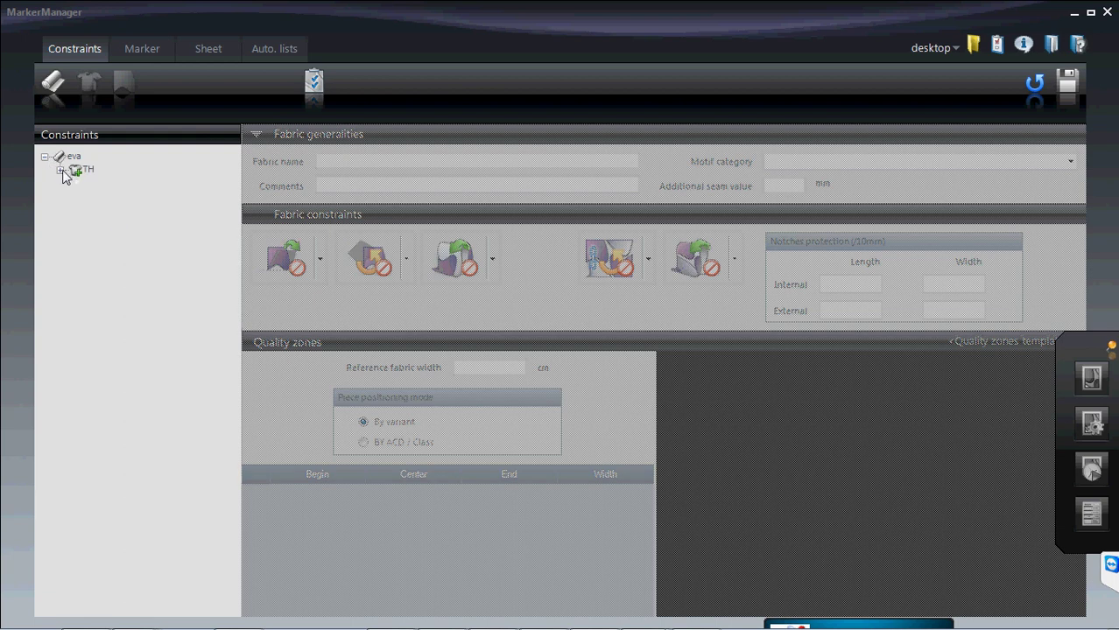
pyautogui.click(61, 170)
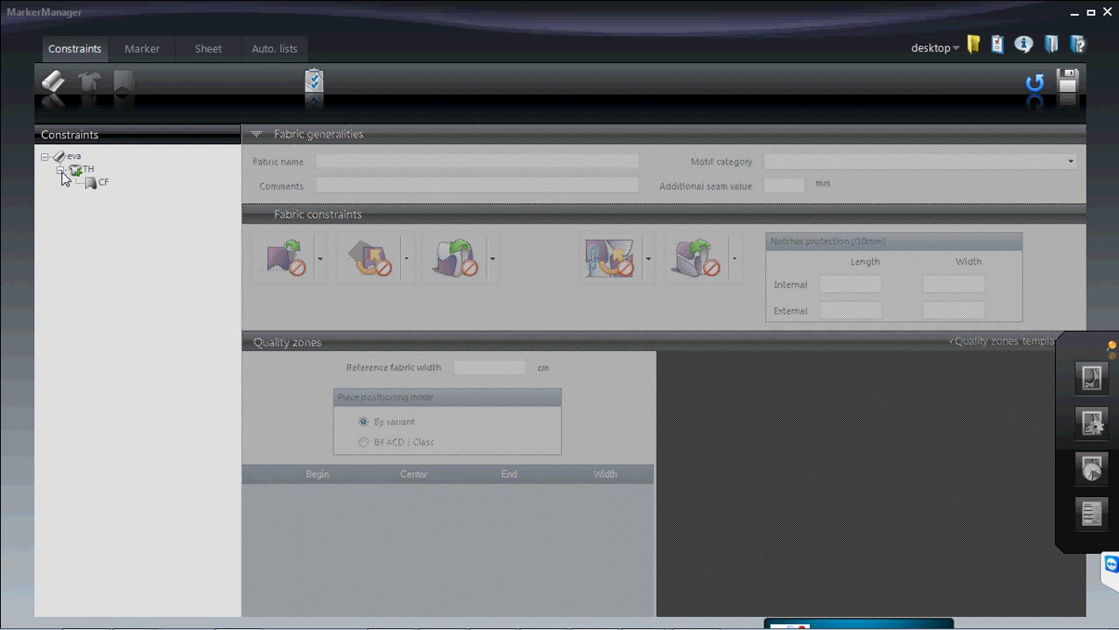
pyautogui.click(105, 185)
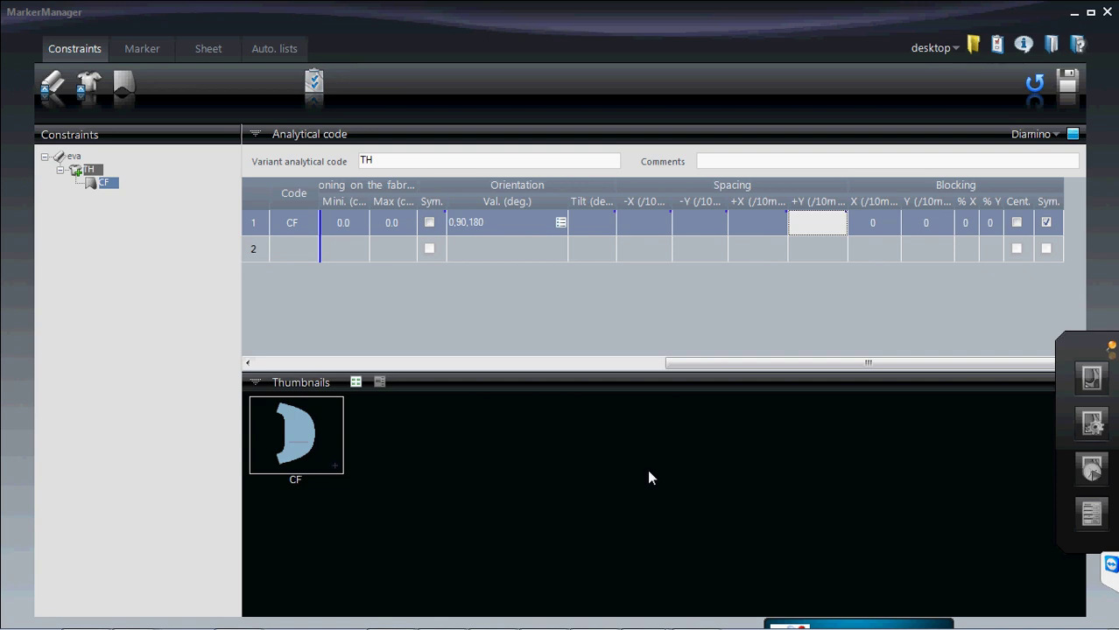
# - Show fabric eva's settings and review its turning and rotation options, keeping rotation forbidden
pyautogui.click(54, 83)
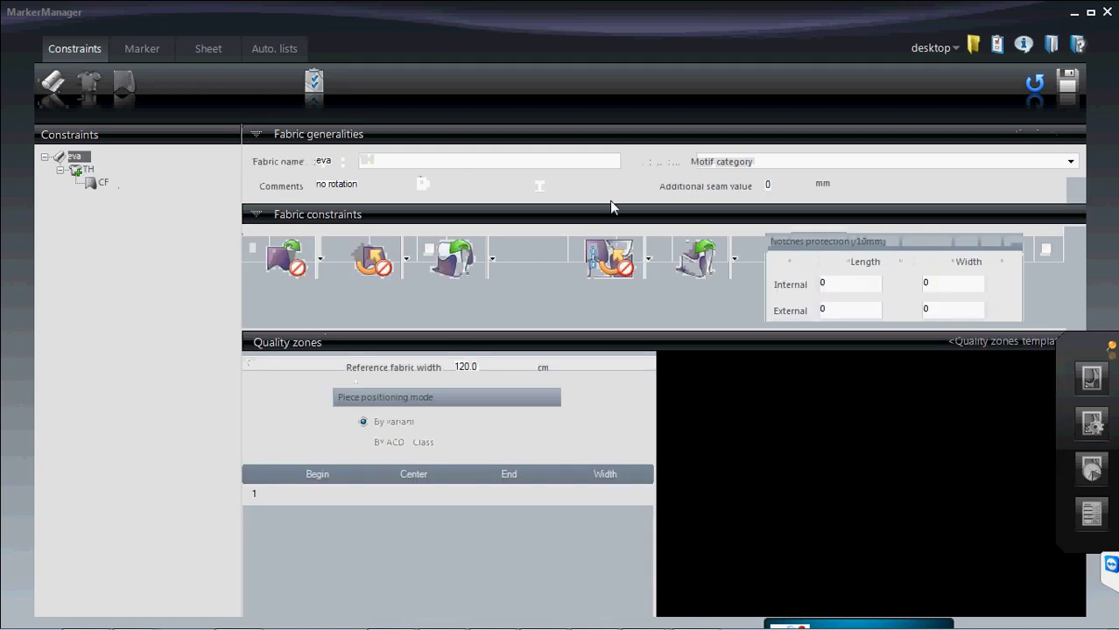
pyautogui.click(736, 259)
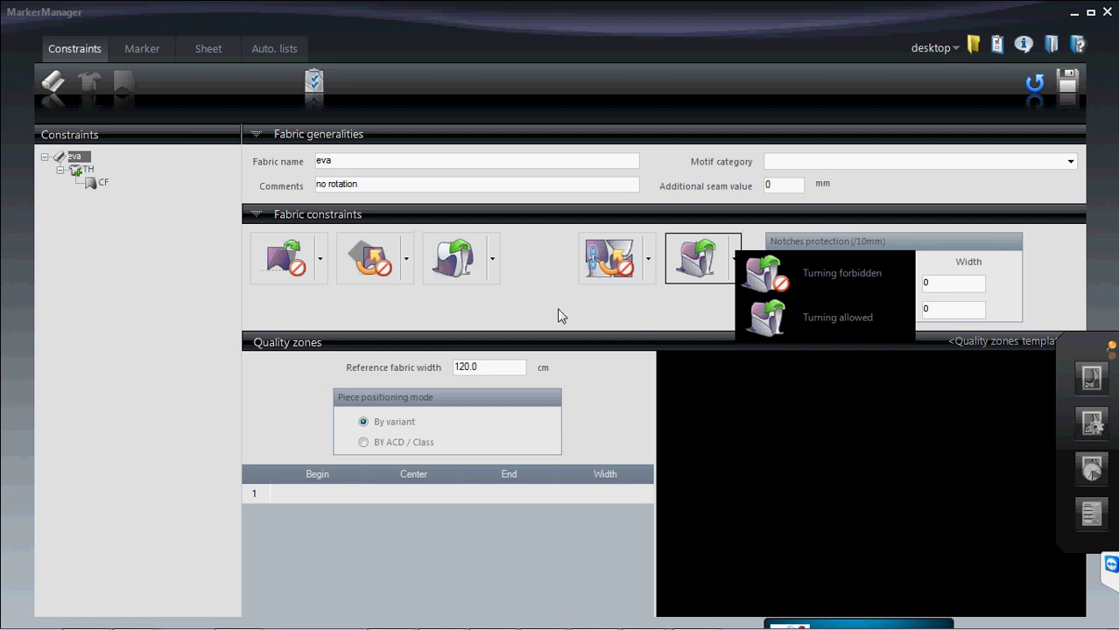
pyautogui.click(645, 312)
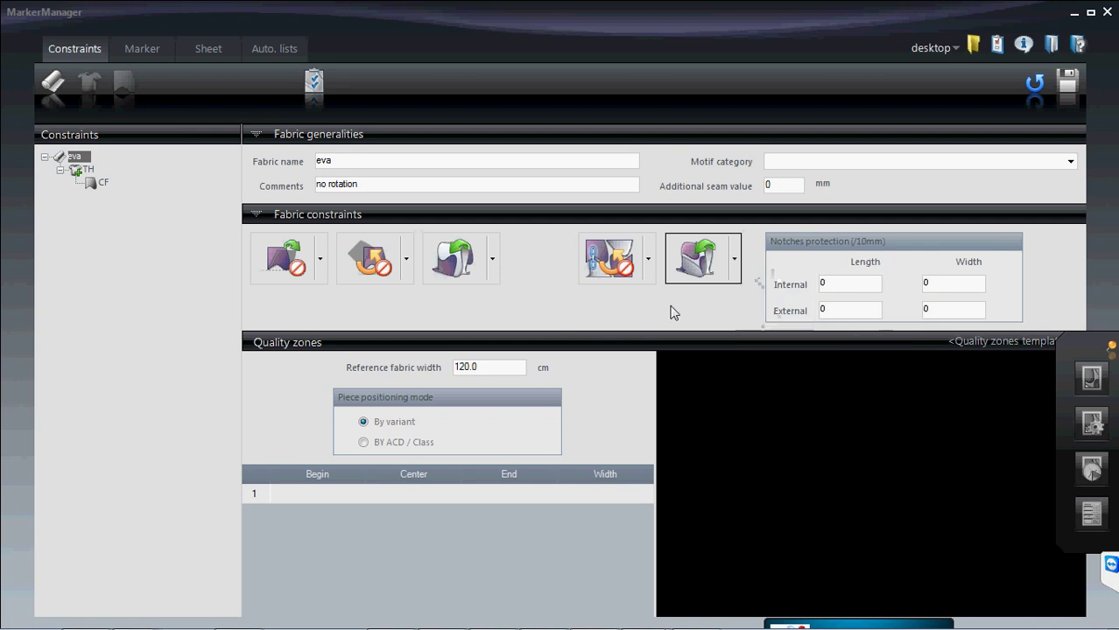
pyautogui.click(648, 260)
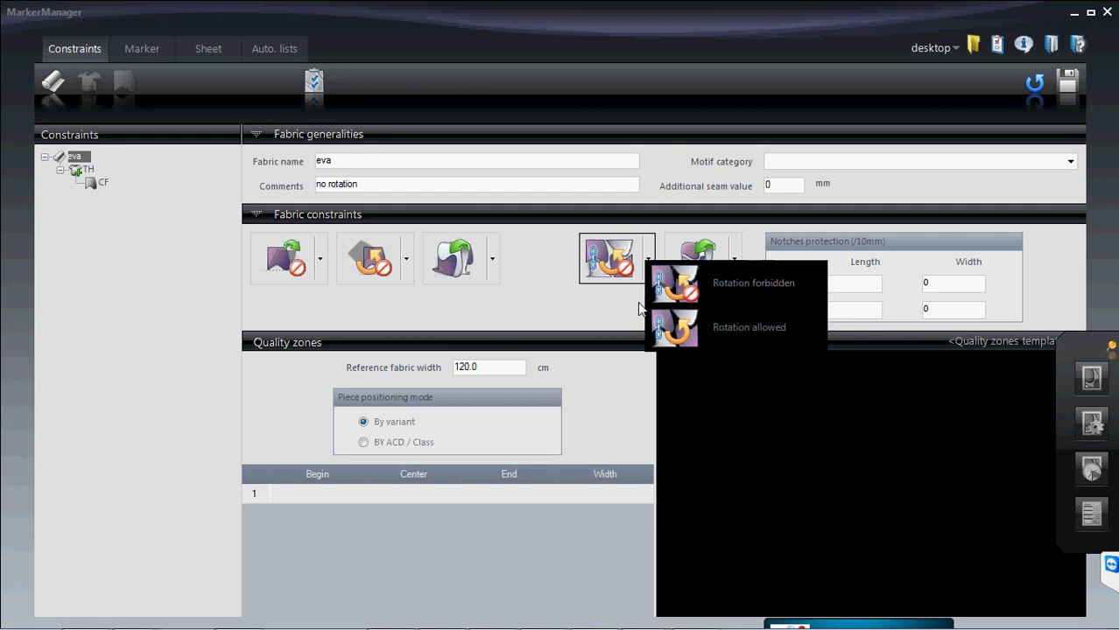
pyautogui.click(671, 297)
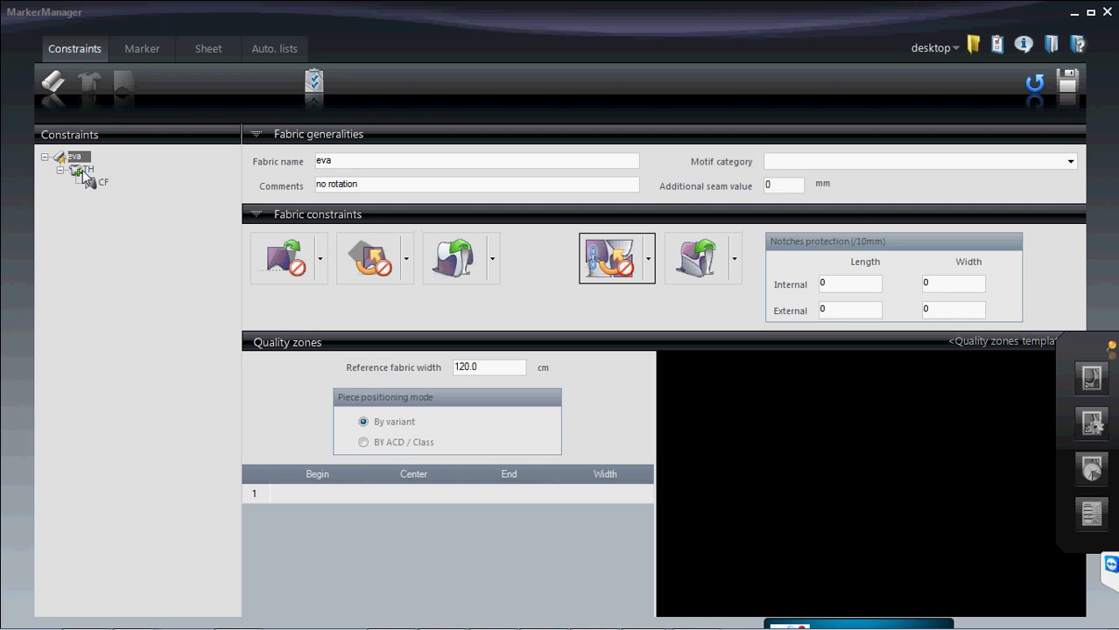
# - Expand eva to view piece CF's analytical code table, then return to eva's fabric settings
pyautogui.click(45, 156)
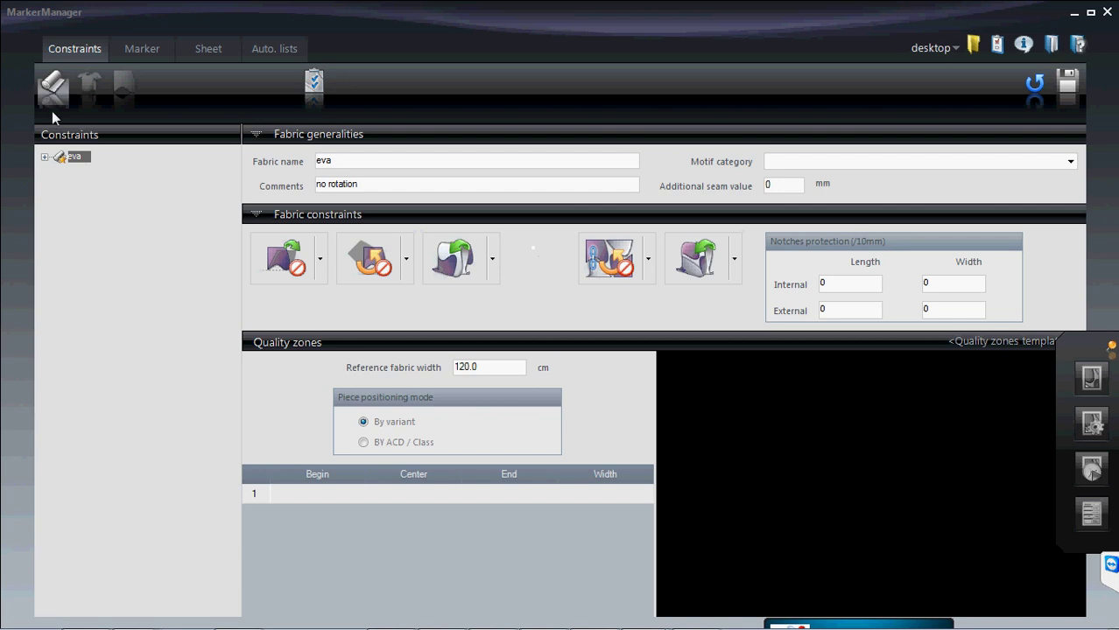
pyautogui.click(44, 158)
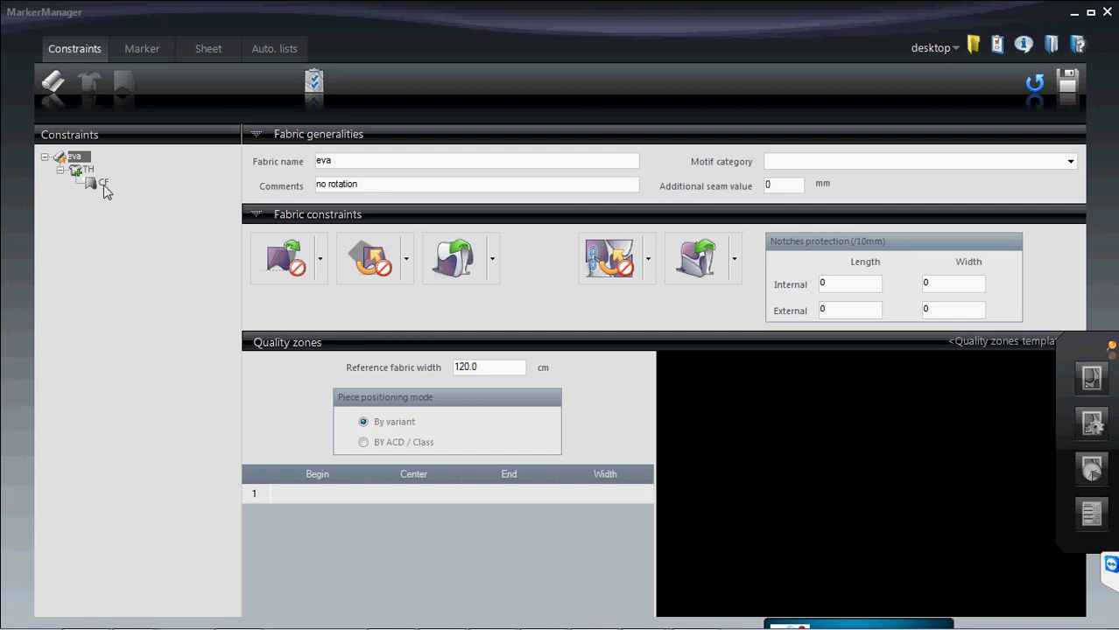
pyautogui.click(100, 185)
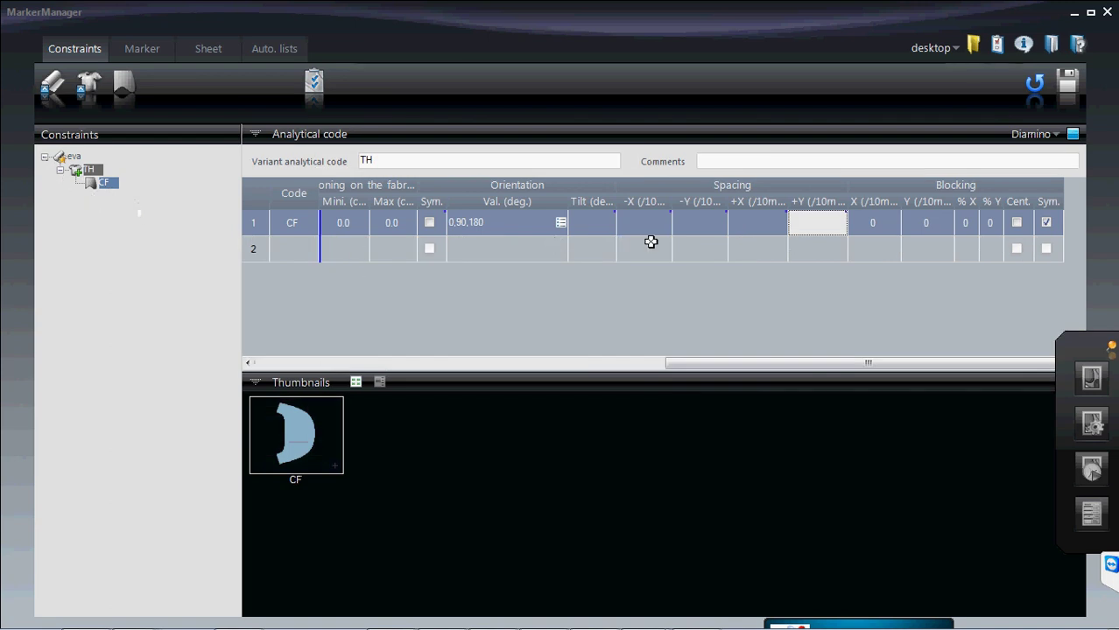
pyautogui.click(45, 156)
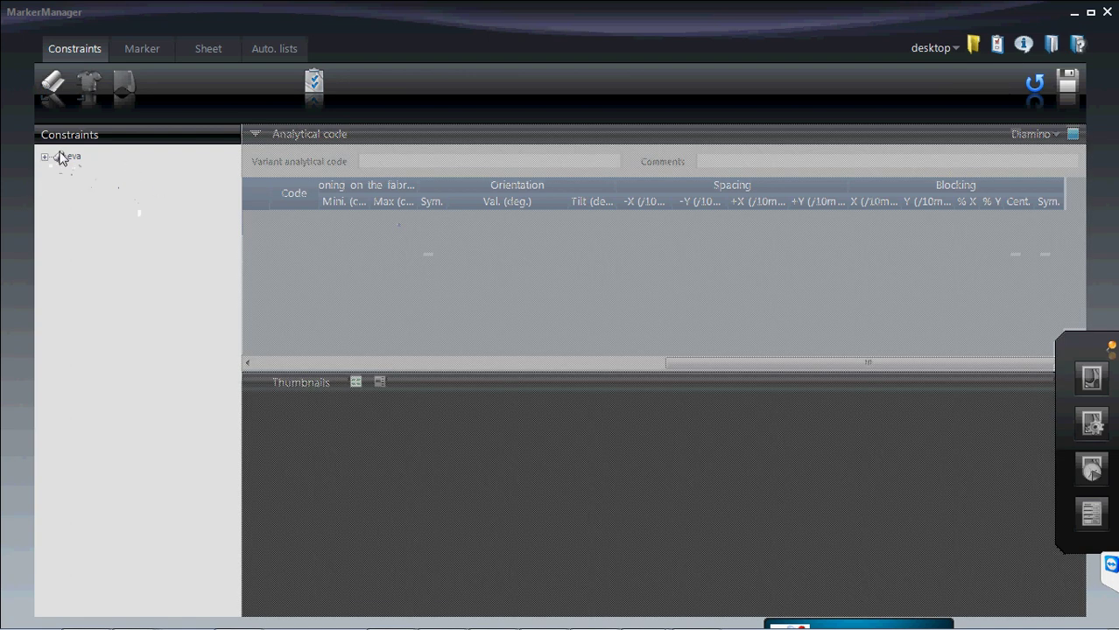
pyautogui.click(71, 160)
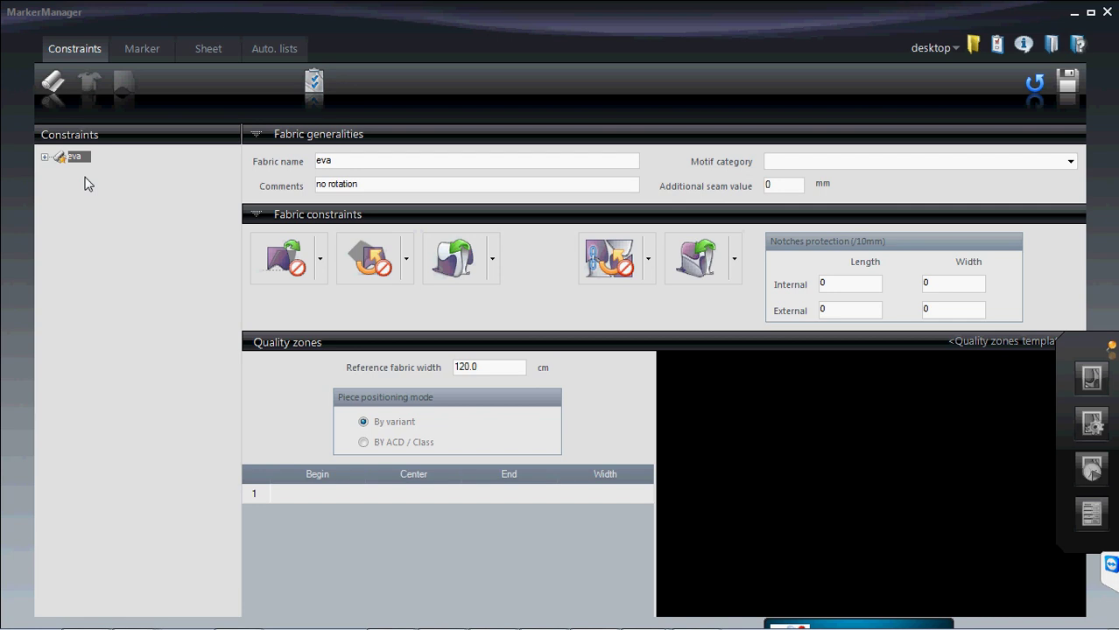
pyautogui.click(44, 156)
pyautogui.click(103, 183)
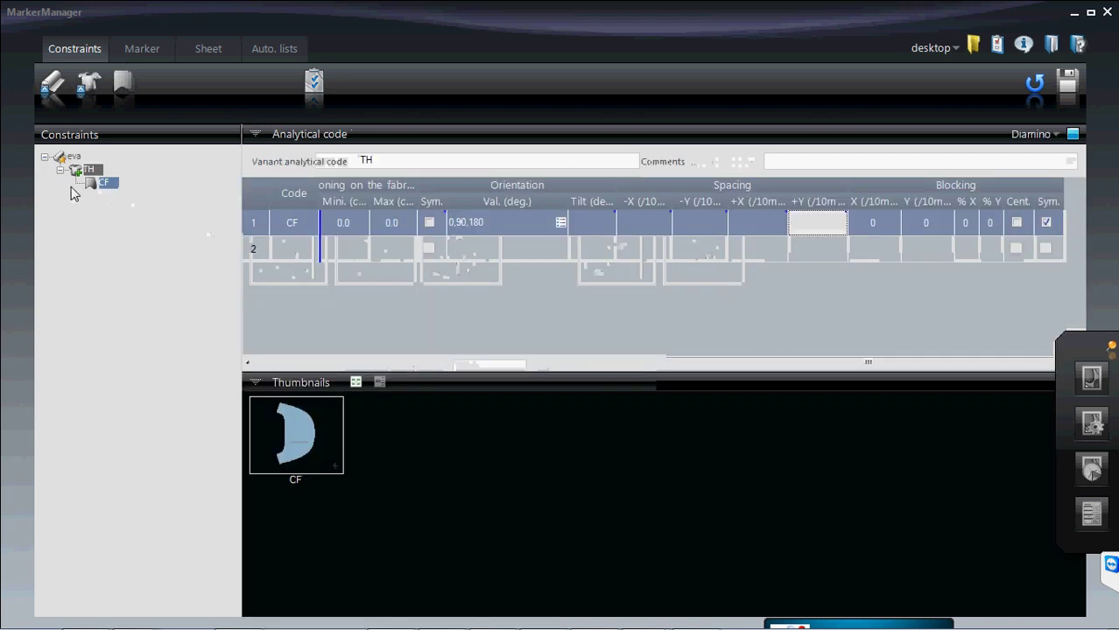
pyautogui.click(59, 169)
pyautogui.click(44, 158)
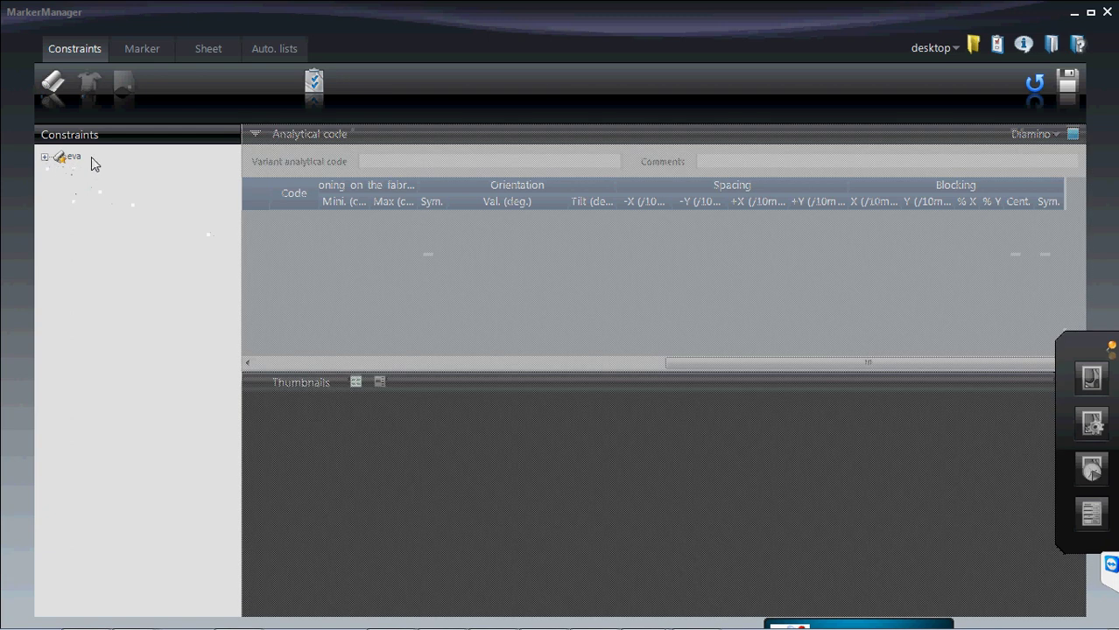
pyautogui.click(75, 158)
pyautogui.rightClick(79, 159)
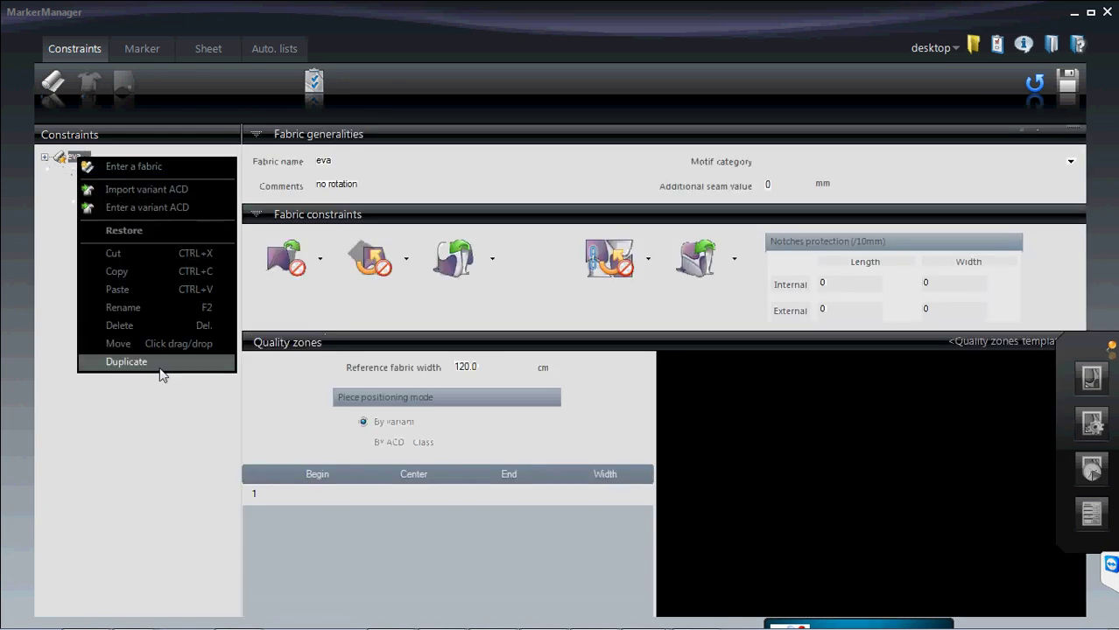
pyautogui.click(127, 362)
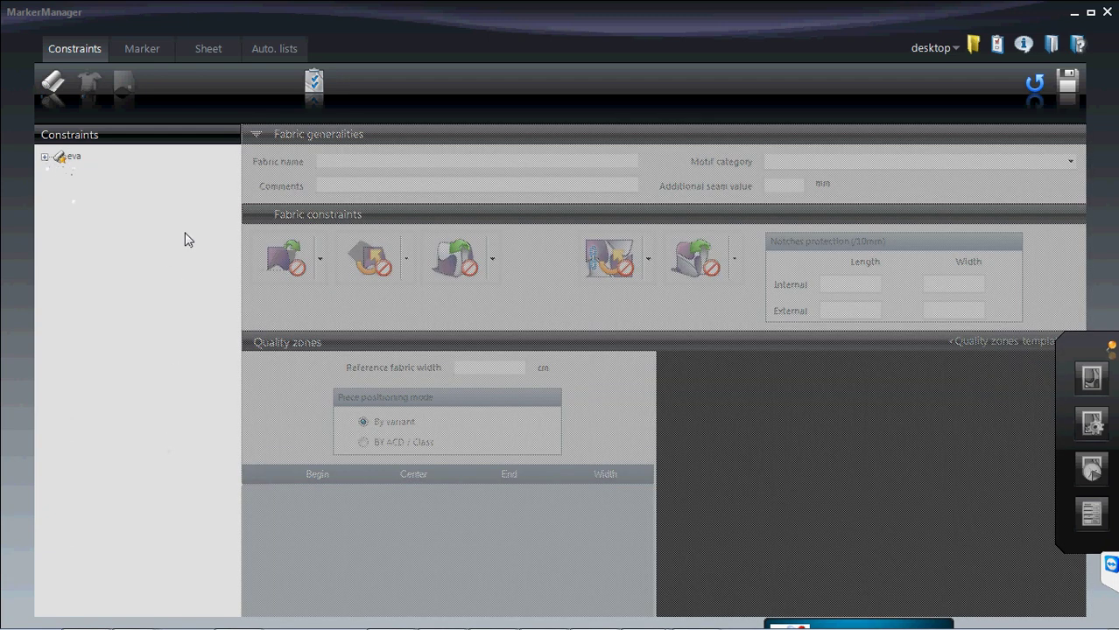
pyautogui.click(73, 158)
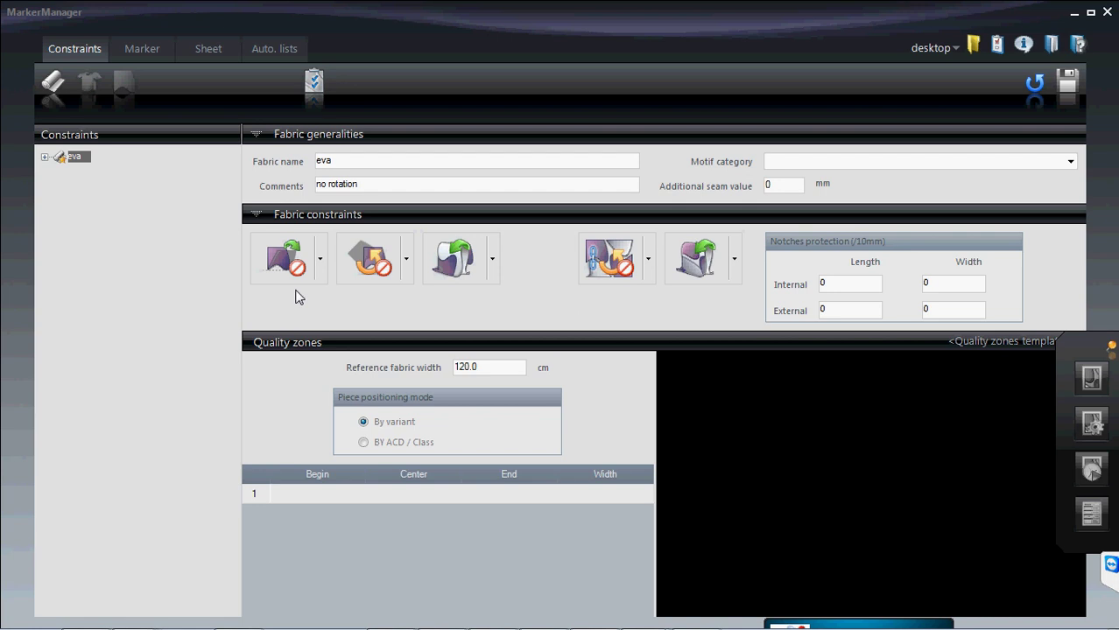
pyautogui.moveTo(208, 627)
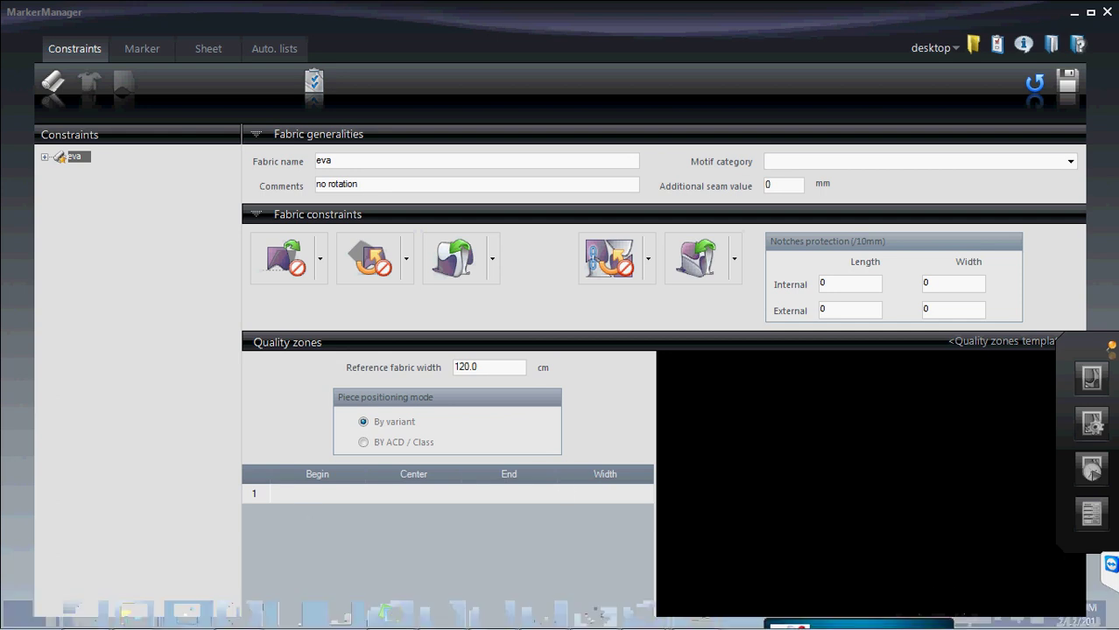
# - Open Computer from the Start menu and select Local Disk (C:)
pyautogui.click(26, 620)
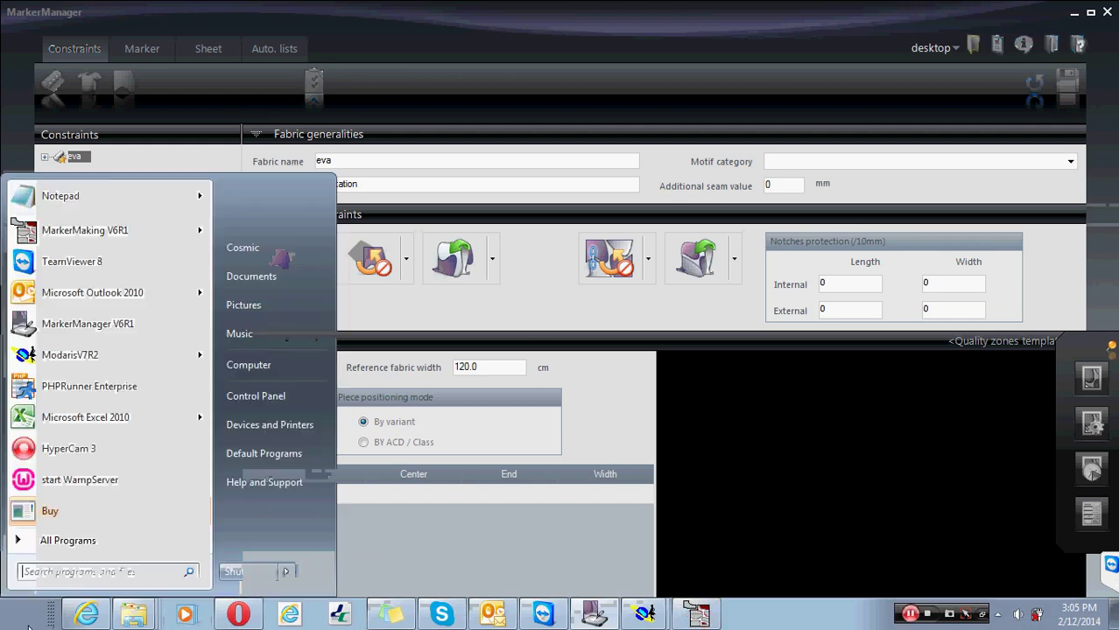
pyautogui.click(315, 364)
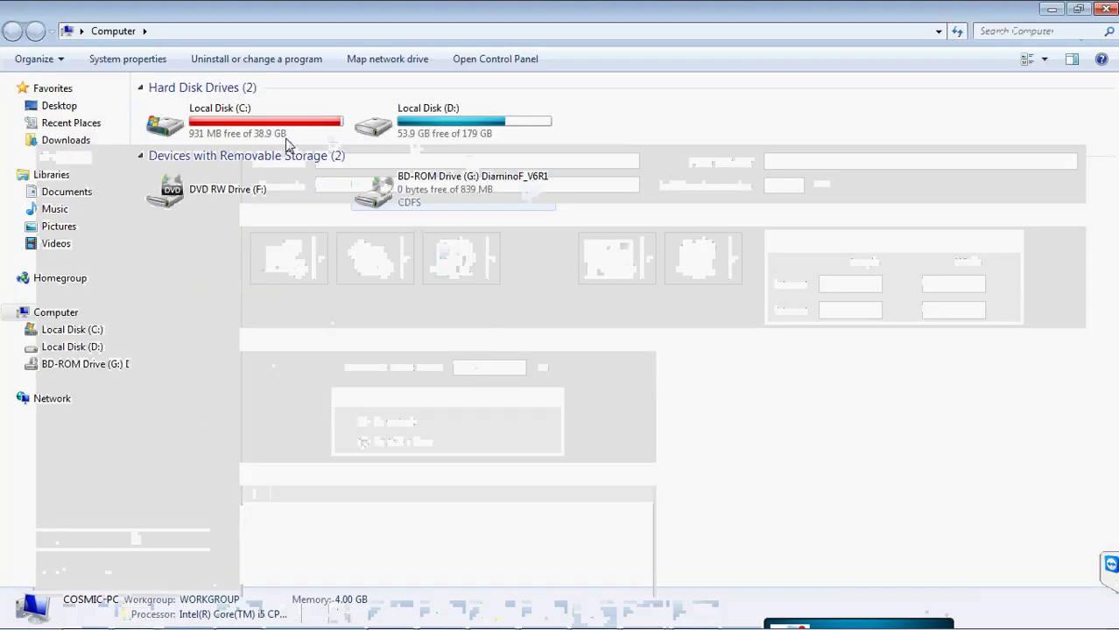
pyautogui.click(285, 136)
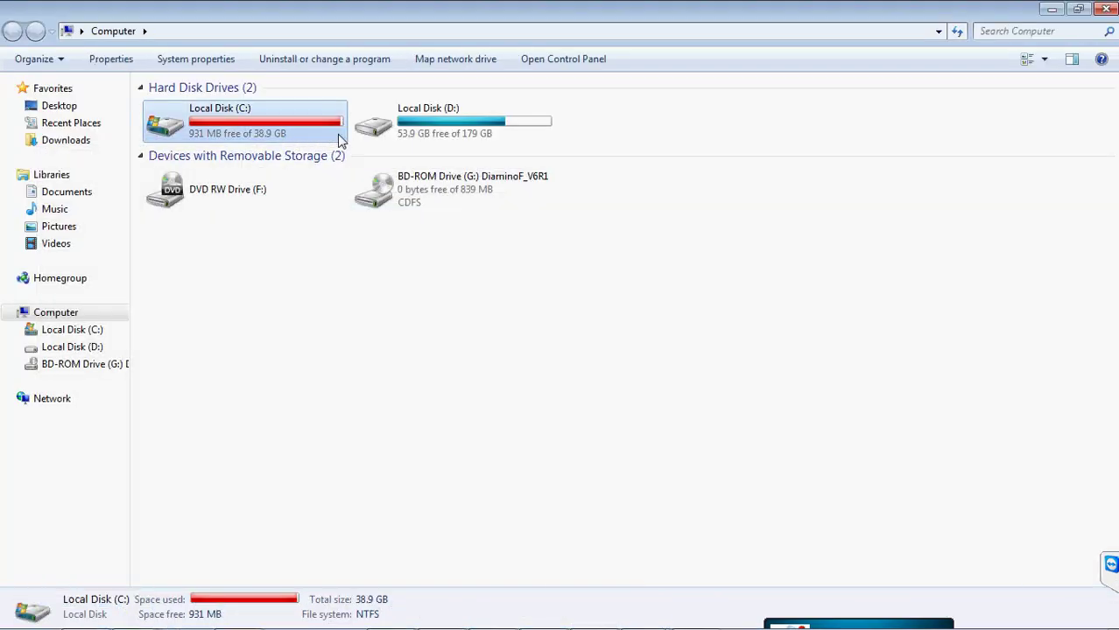
# - Restore and minimize Explorer, then minimize MarkerManager to show the desktop
pyautogui.click(1077, 10)
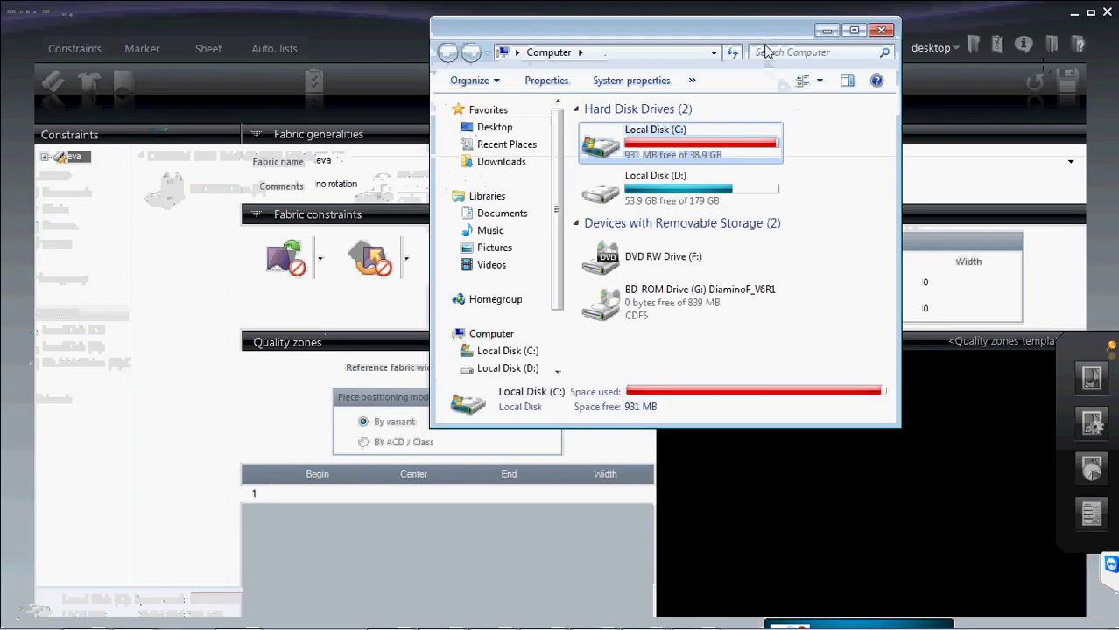
pyautogui.click(827, 31)
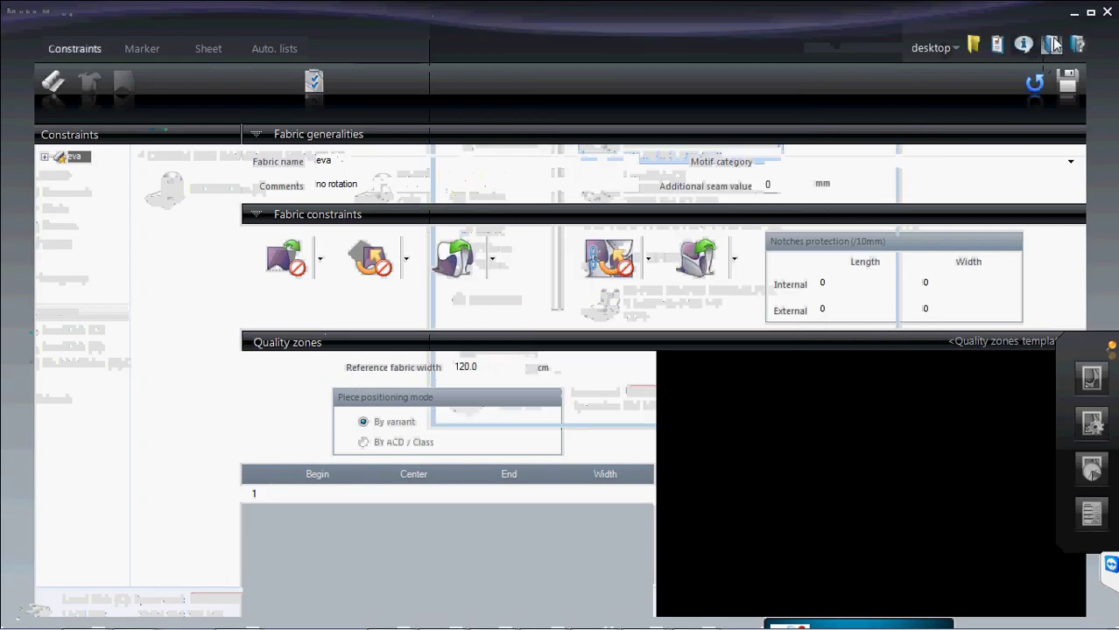
pyautogui.click(1076, 15)
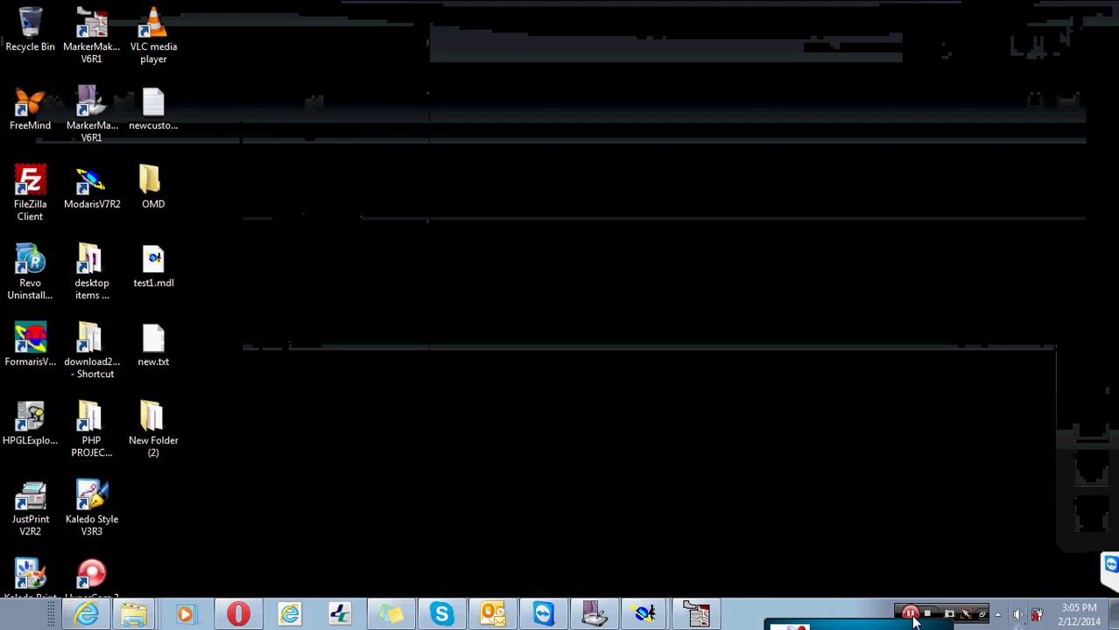
# - Bring up the Skype call and view the Audio settings in Options, including advanced devices
pyautogui.click(440, 615)
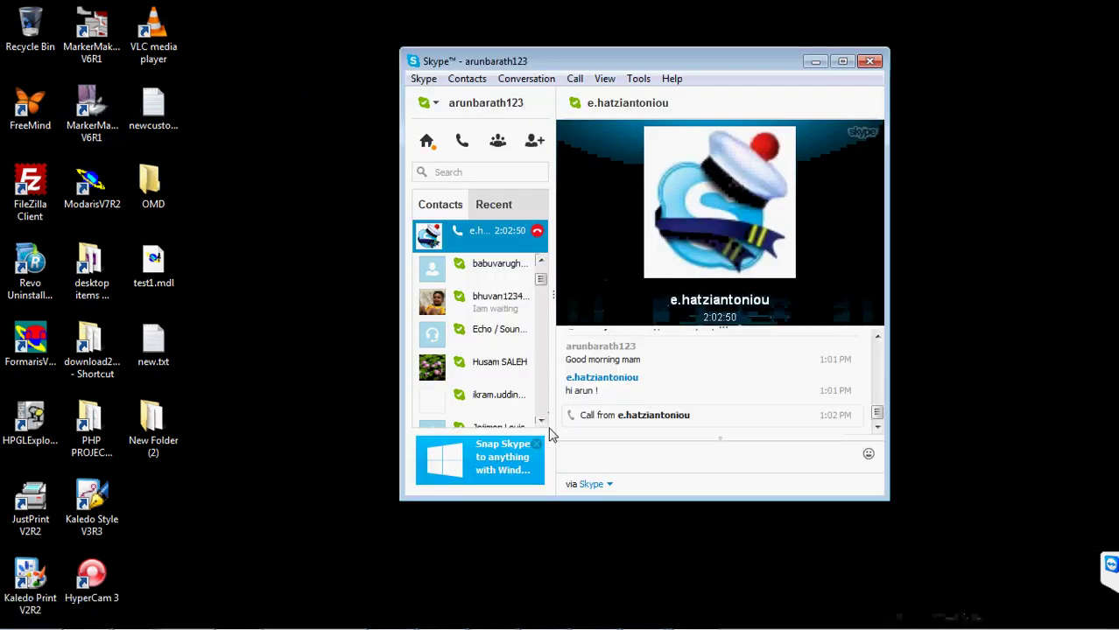
pyautogui.click(878, 429)
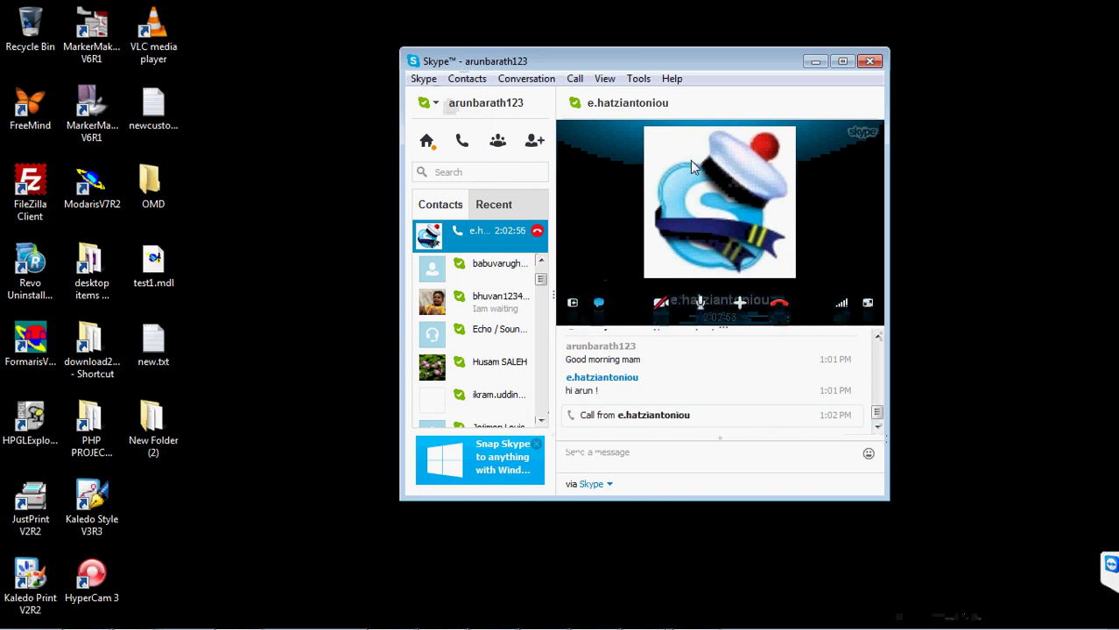
pyautogui.click(638, 78)
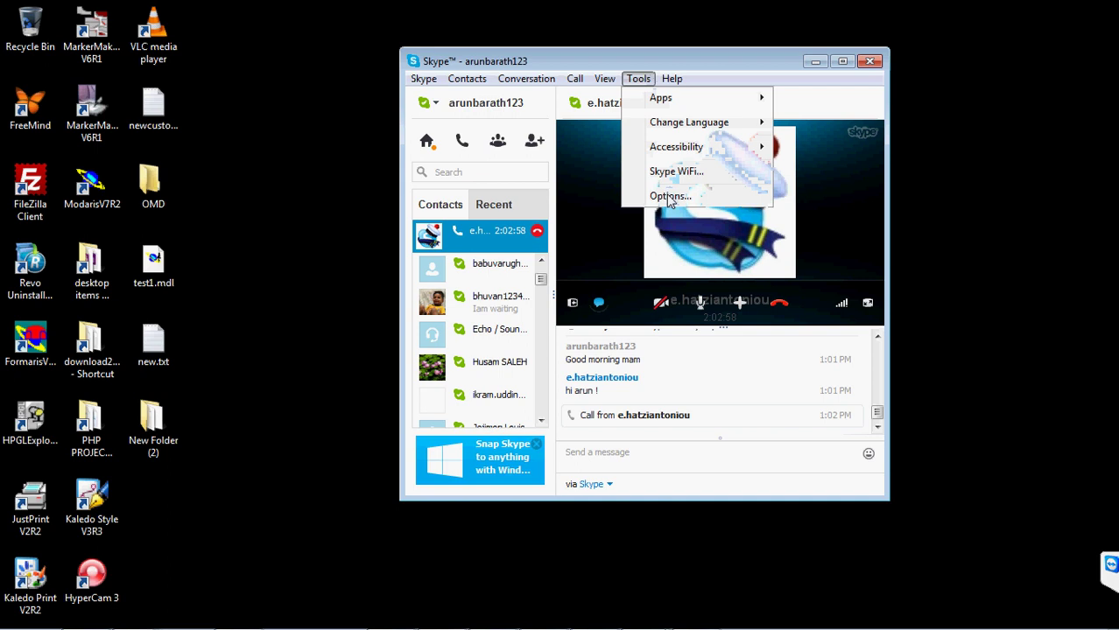
pyautogui.click(455, 230)
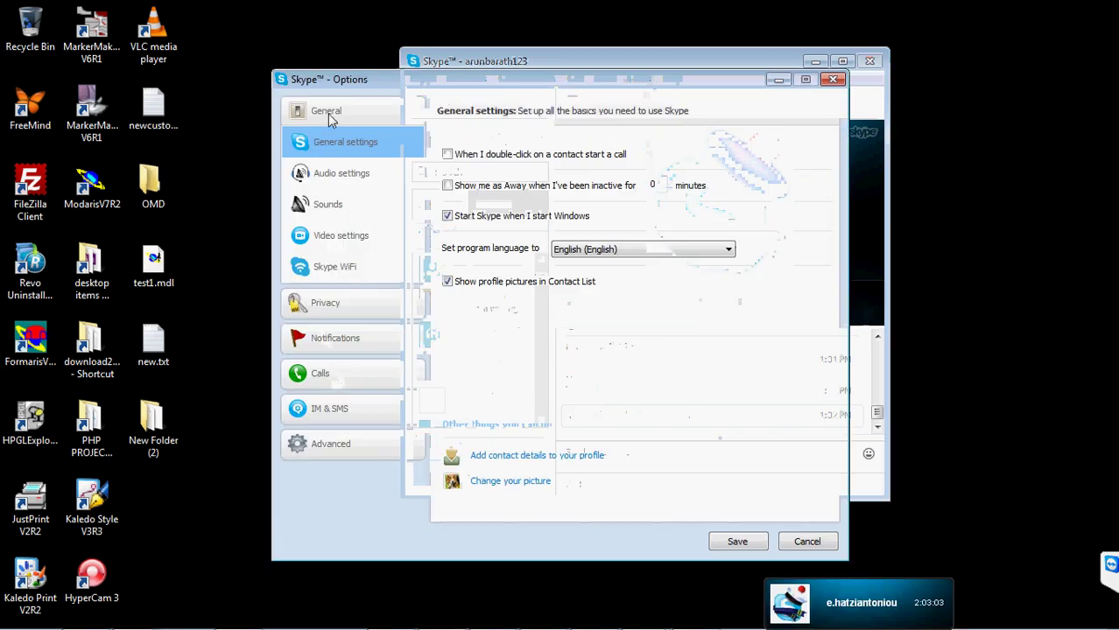
pyautogui.click(343, 174)
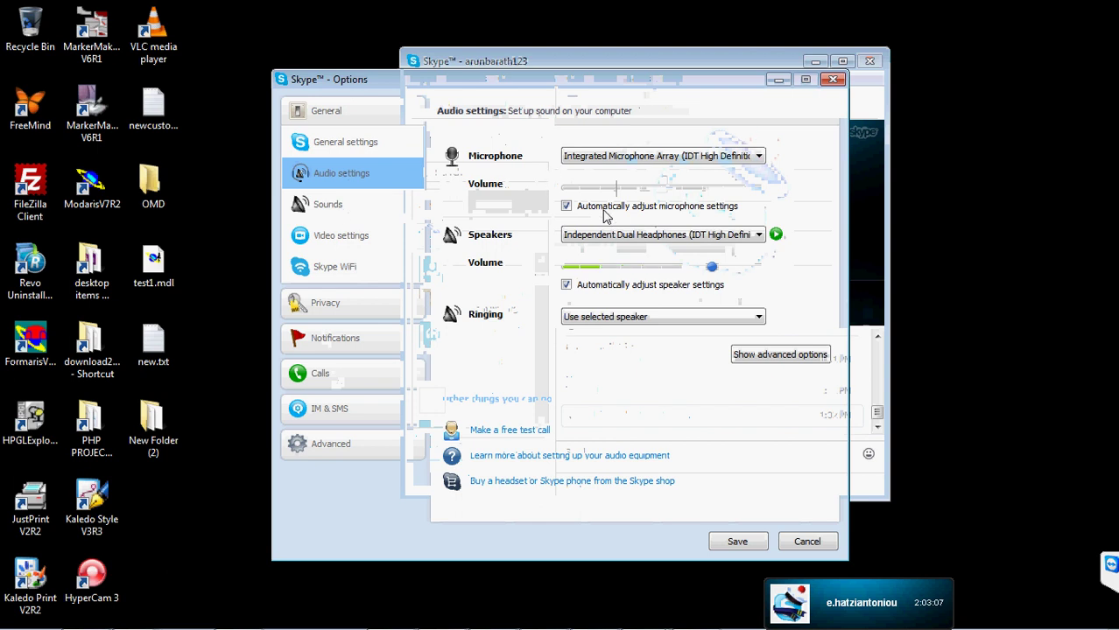
pyautogui.click(780, 355)
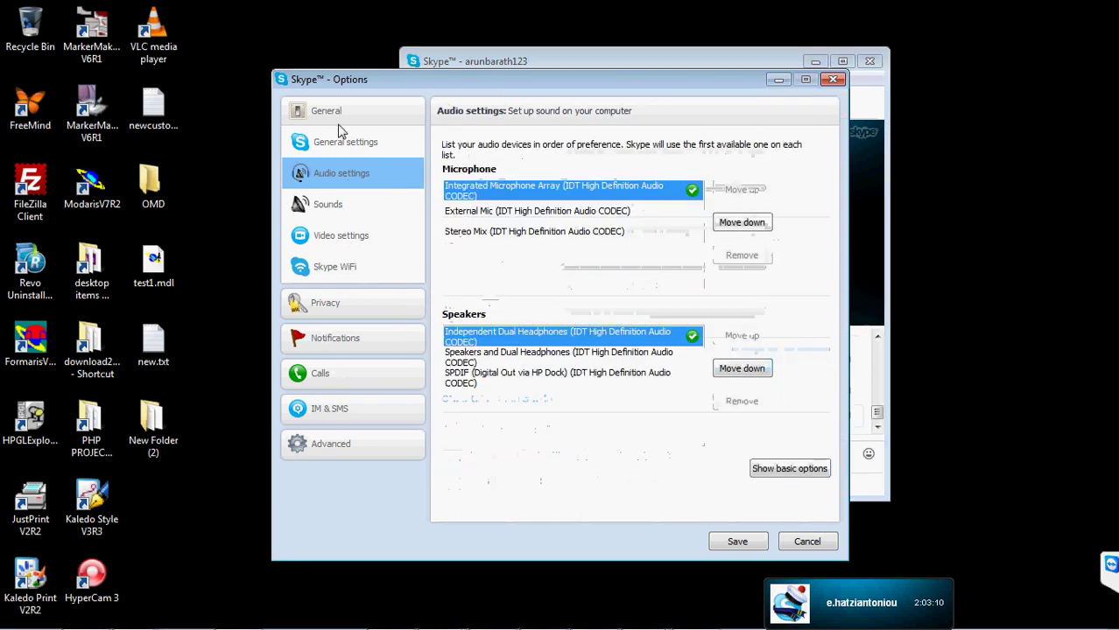
# - Browse the Advanced, Automatic updates, Connection and Hotkeys pages, then close Options without saving
pyautogui.click(342, 443)
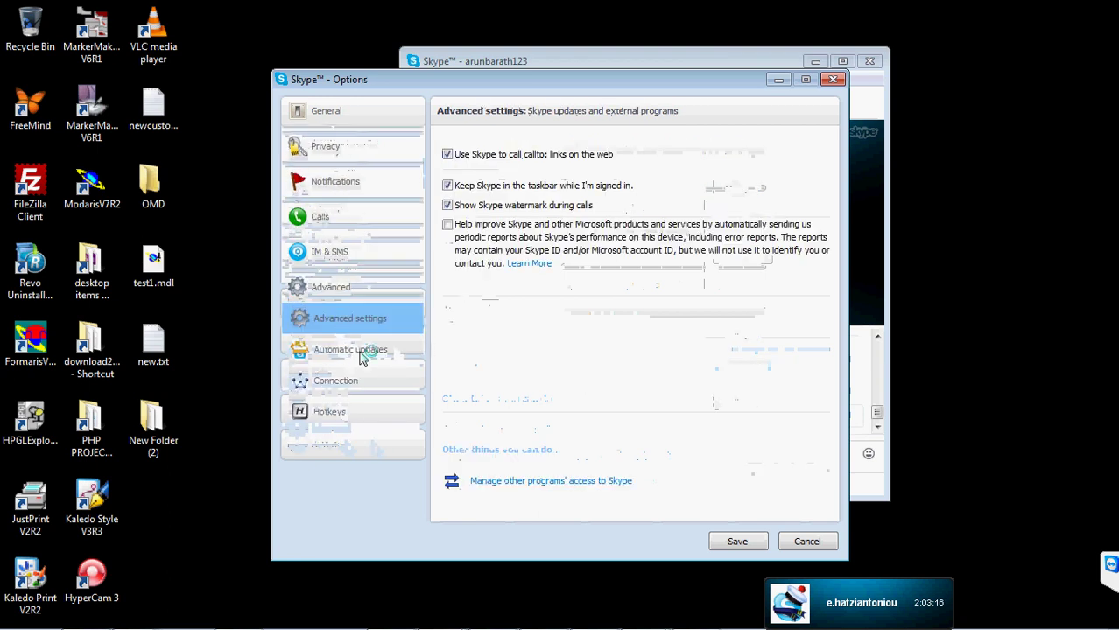
pyautogui.click(352, 354)
pyautogui.click(349, 381)
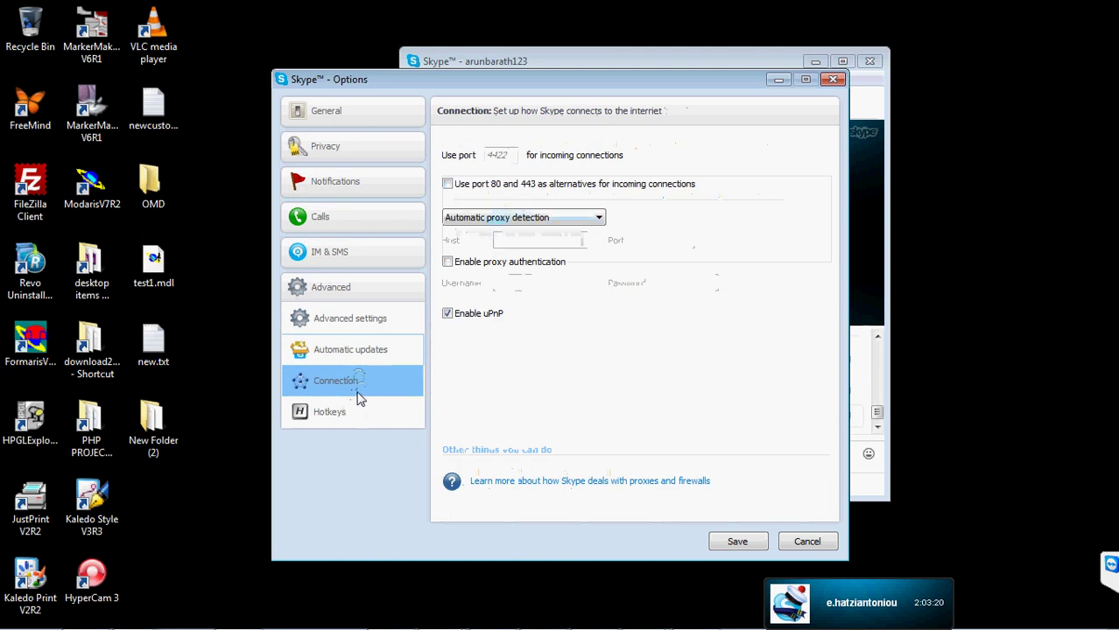
pyautogui.click(323, 416)
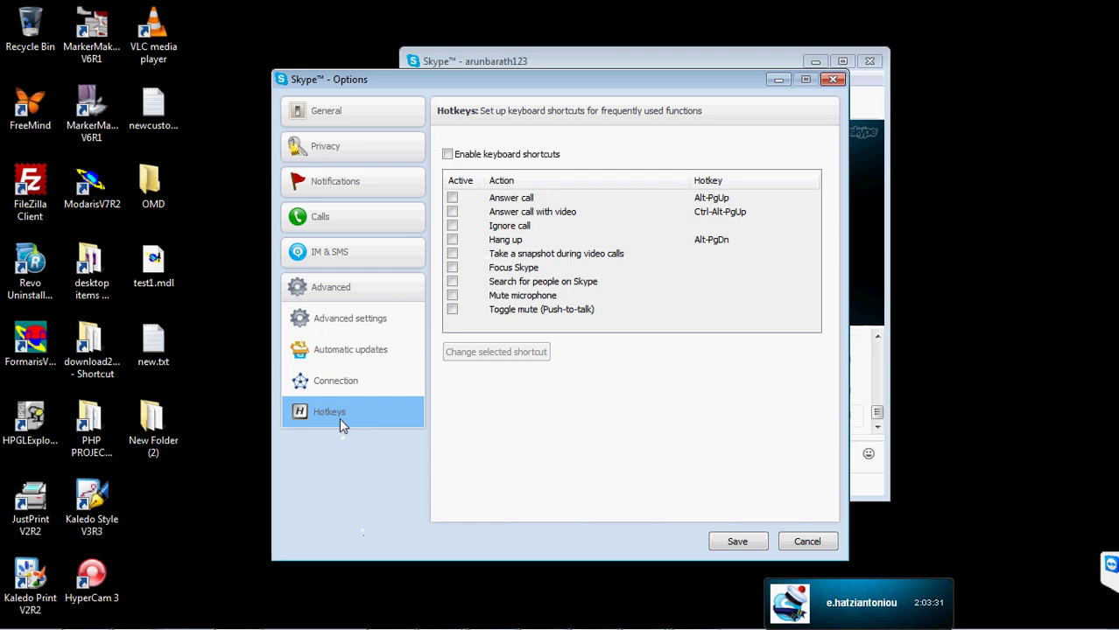
pyautogui.click(336, 382)
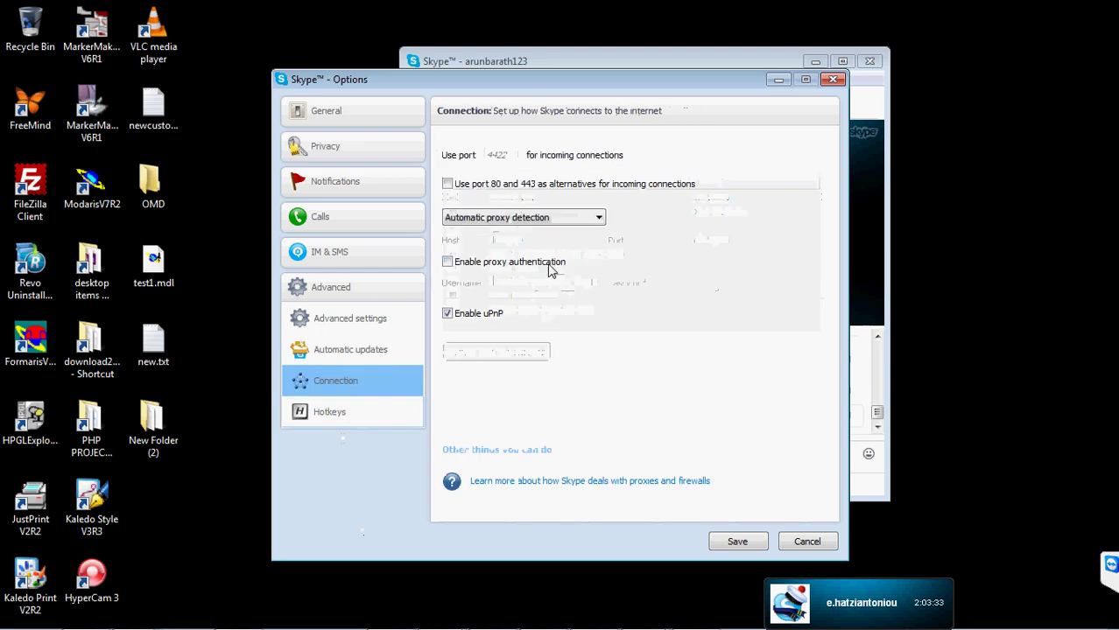
pyautogui.click(362, 353)
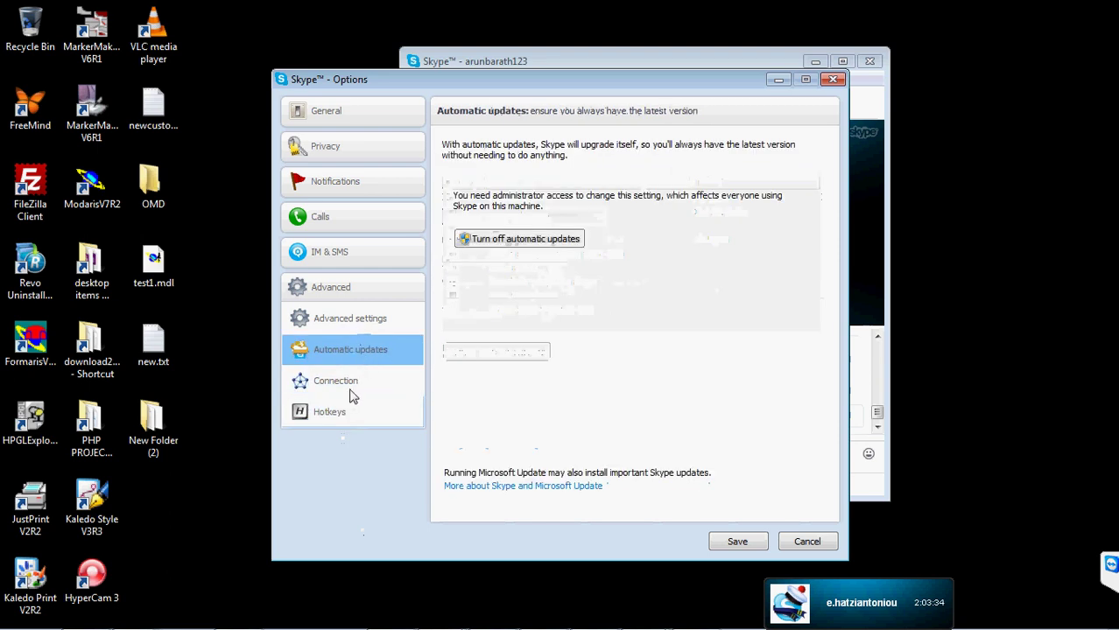
pyautogui.click(364, 322)
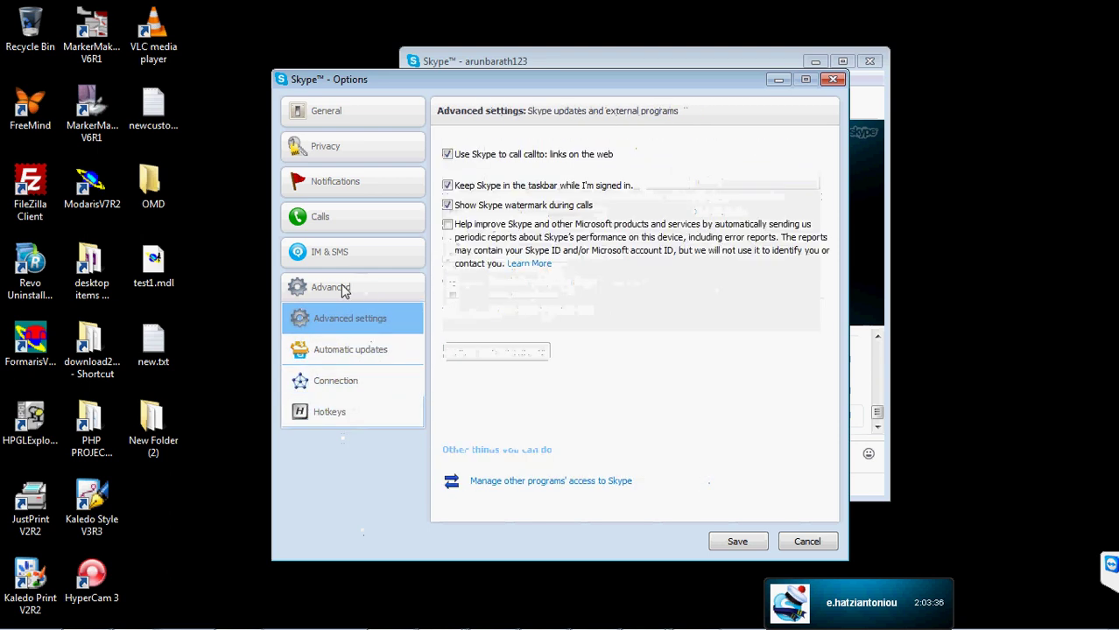
pyautogui.click(832, 79)
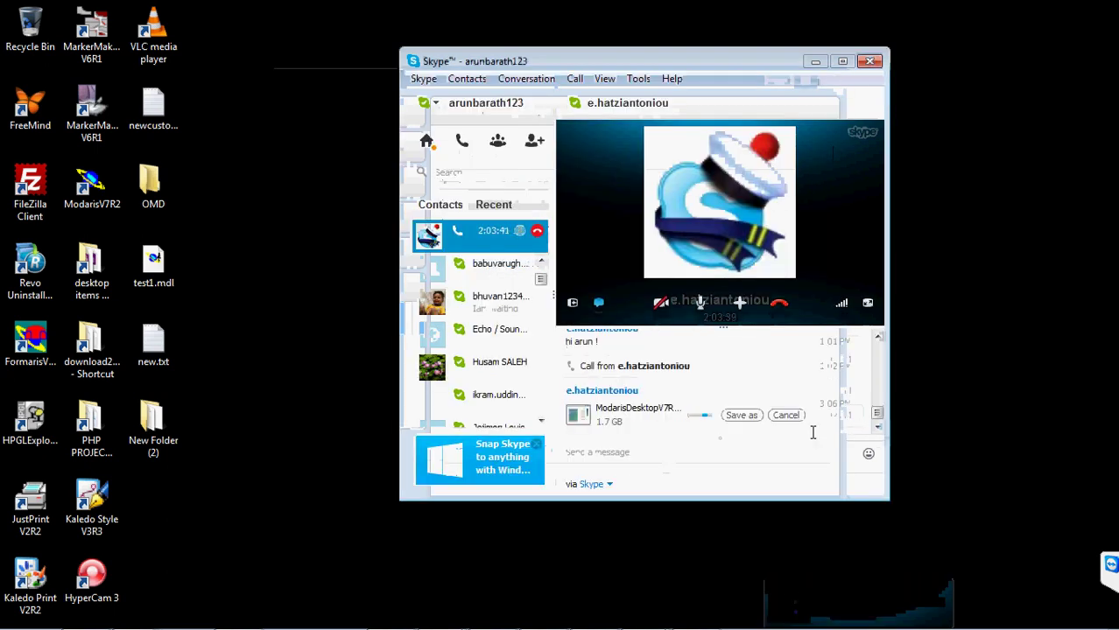
# - Accept ModarisDesktopV7R2hf1.exe despite the warning and browse to Local Disk (D:) to save it
pyautogui.click(742, 415)
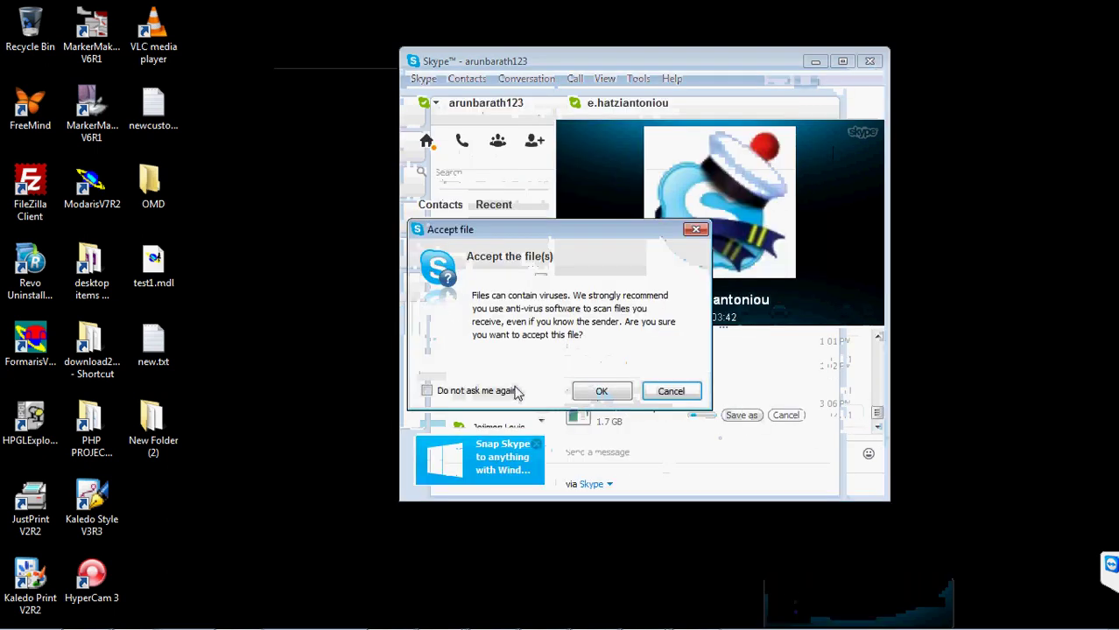
pyautogui.click(602, 392)
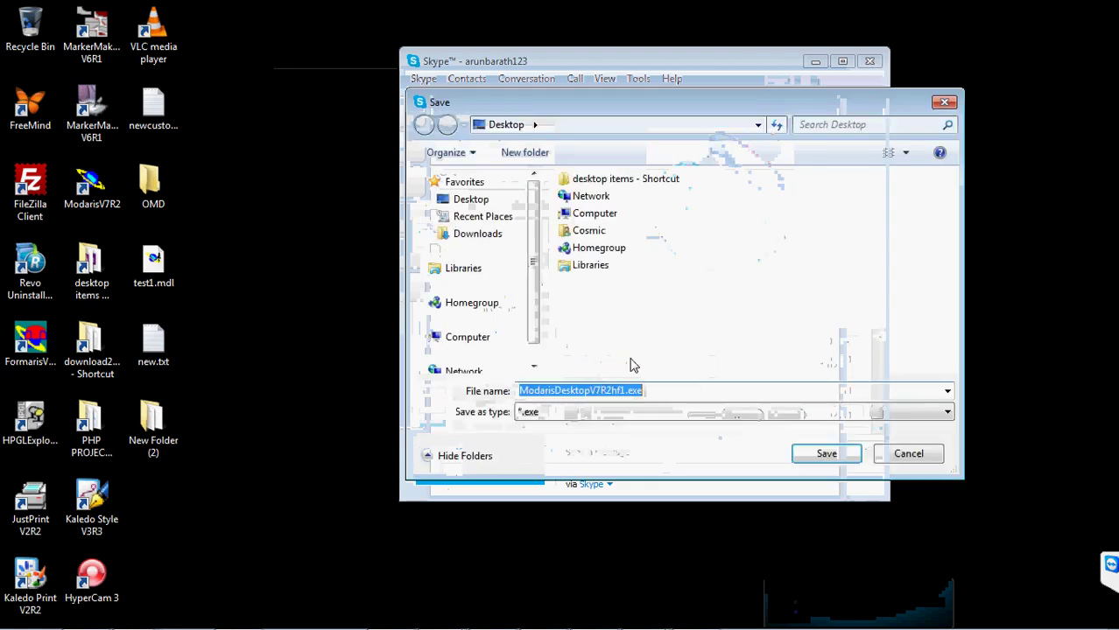
pyautogui.scroll(-2, 499, 341)
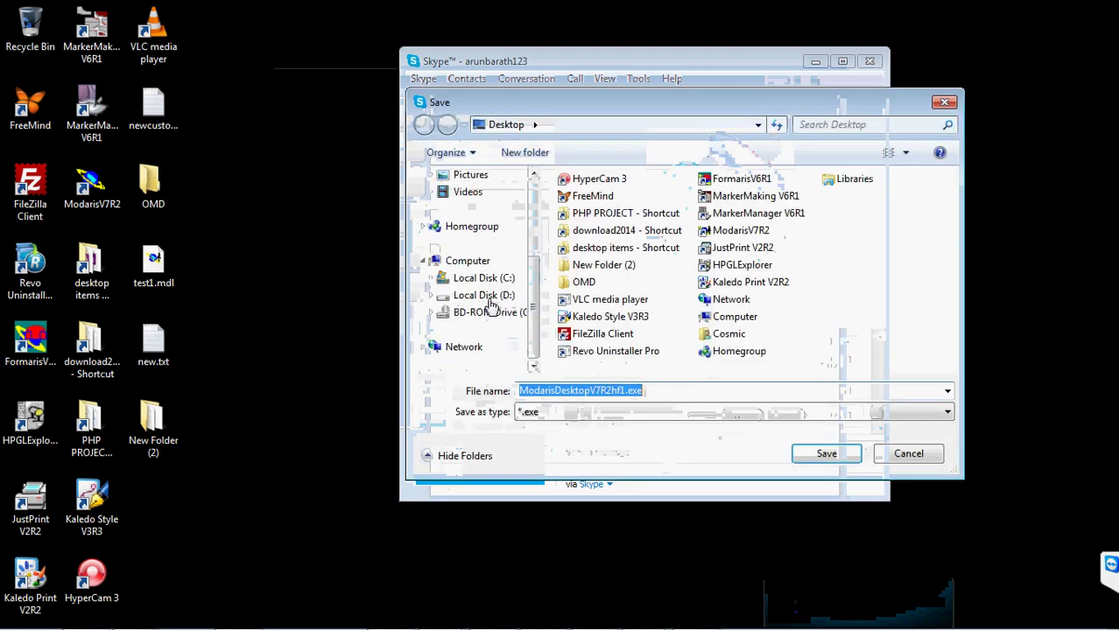
pyautogui.click(487, 298)
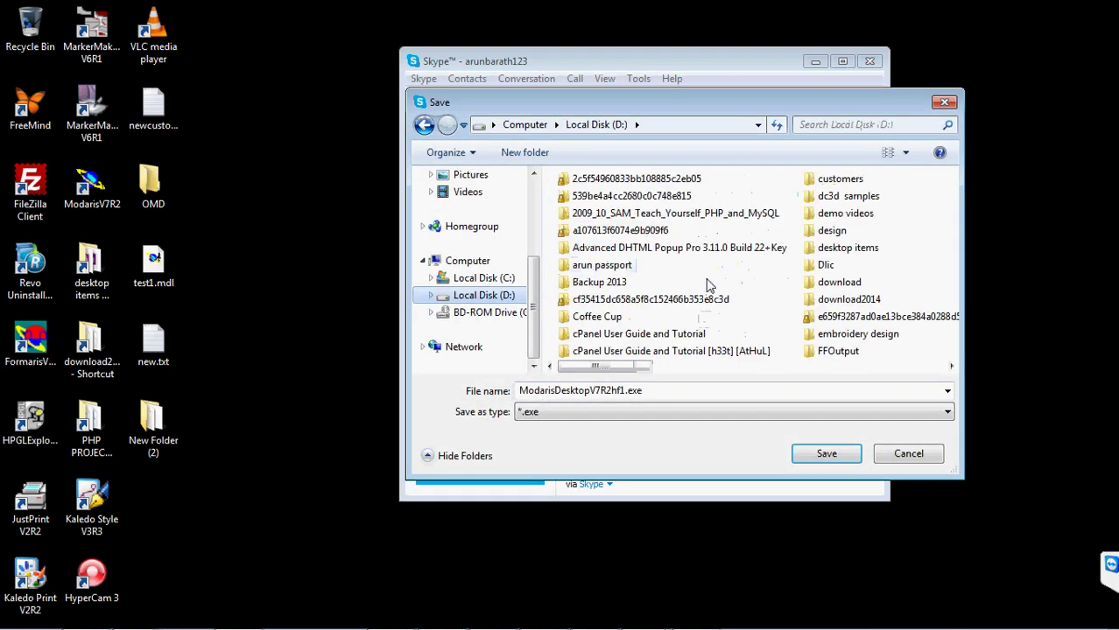
# - Create a 'modaris patch' folder on D: and save the file into it
pyautogui.moveTo(599, 365); pyautogui.dragTo(897, 367)
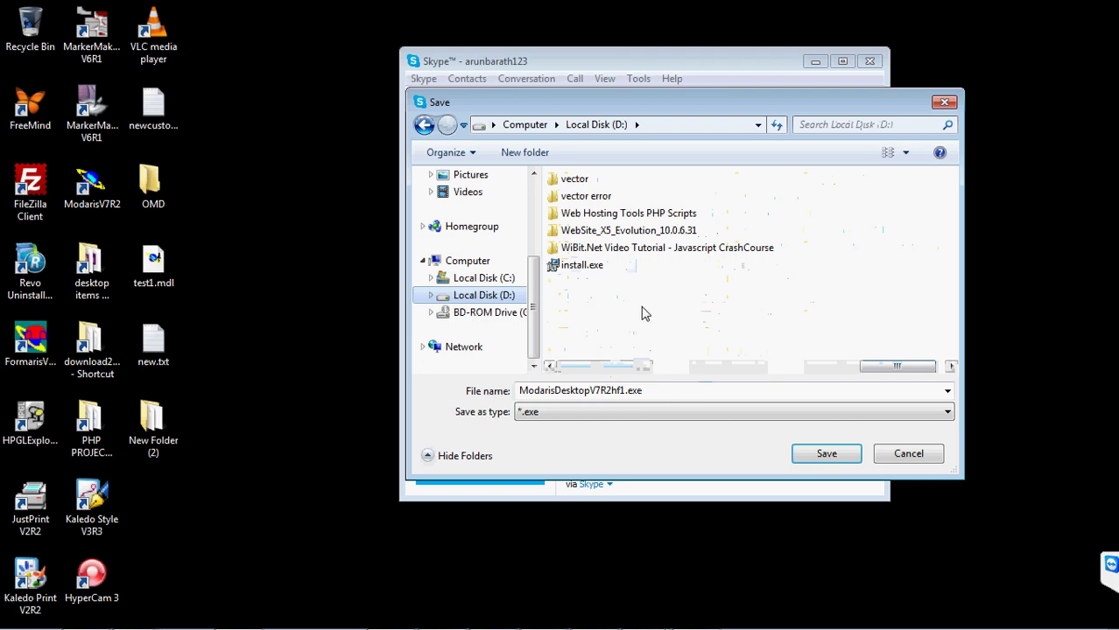
pyautogui.rightClick(611, 306)
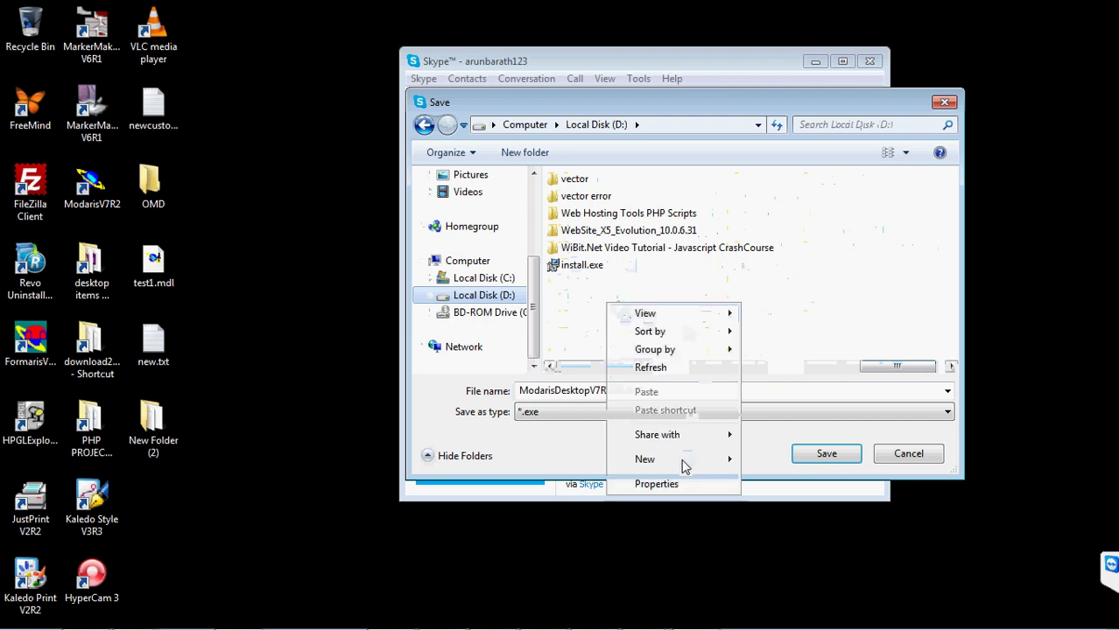
pyautogui.moveTo(709, 464)
pyautogui.click(805, 246)
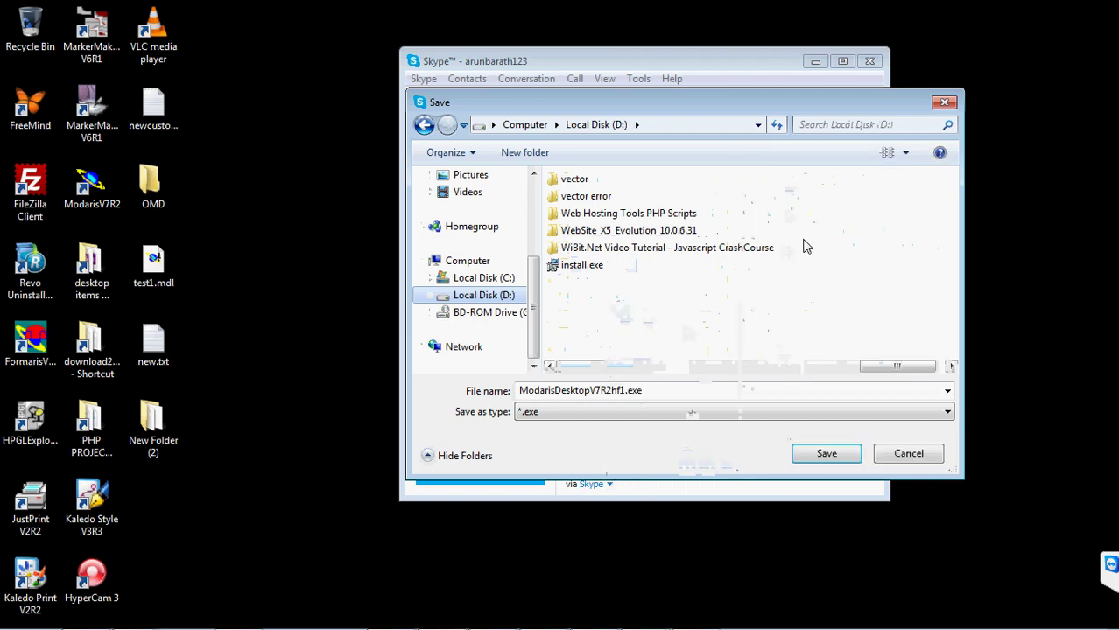
pyautogui.write('mo')
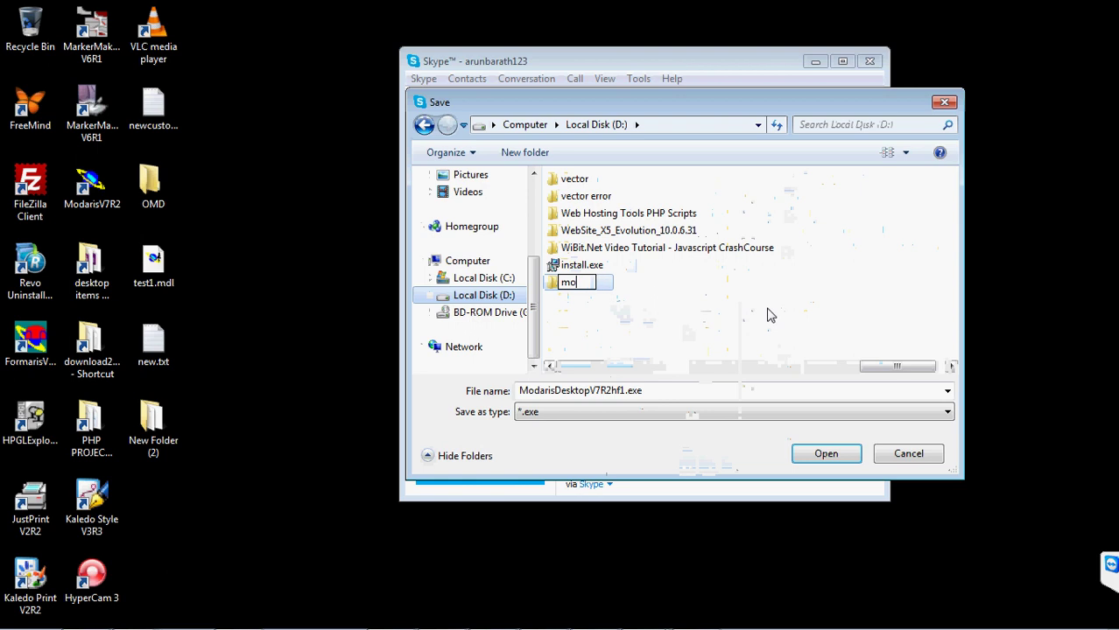
pyautogui.write('daris patch')
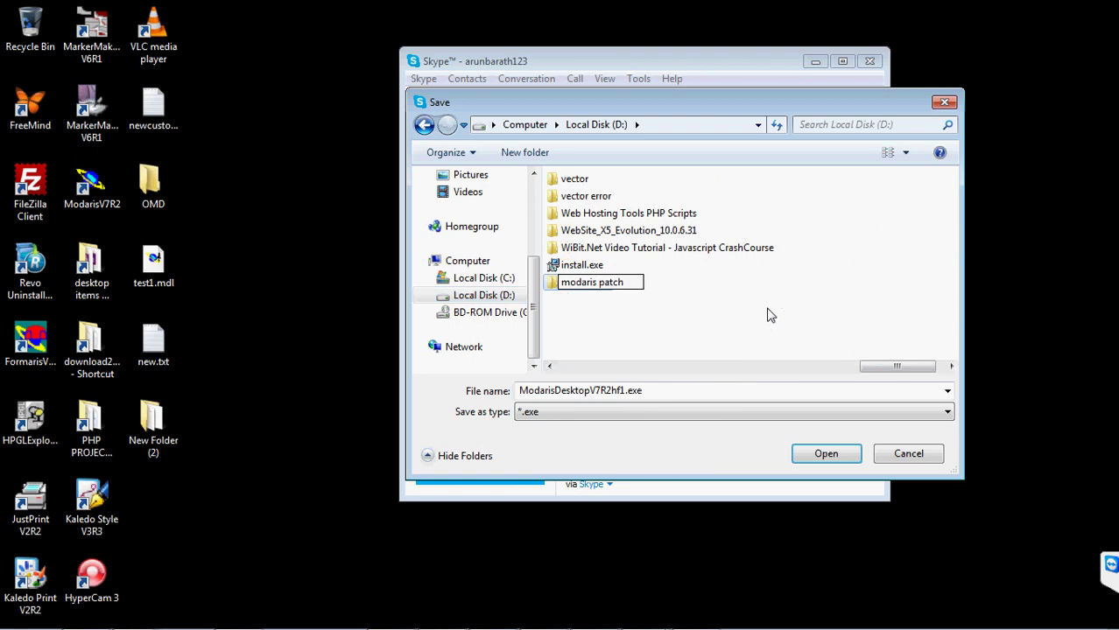
pyautogui.press('Return')
pyautogui.press('Return')
pyautogui.click(821, 452)
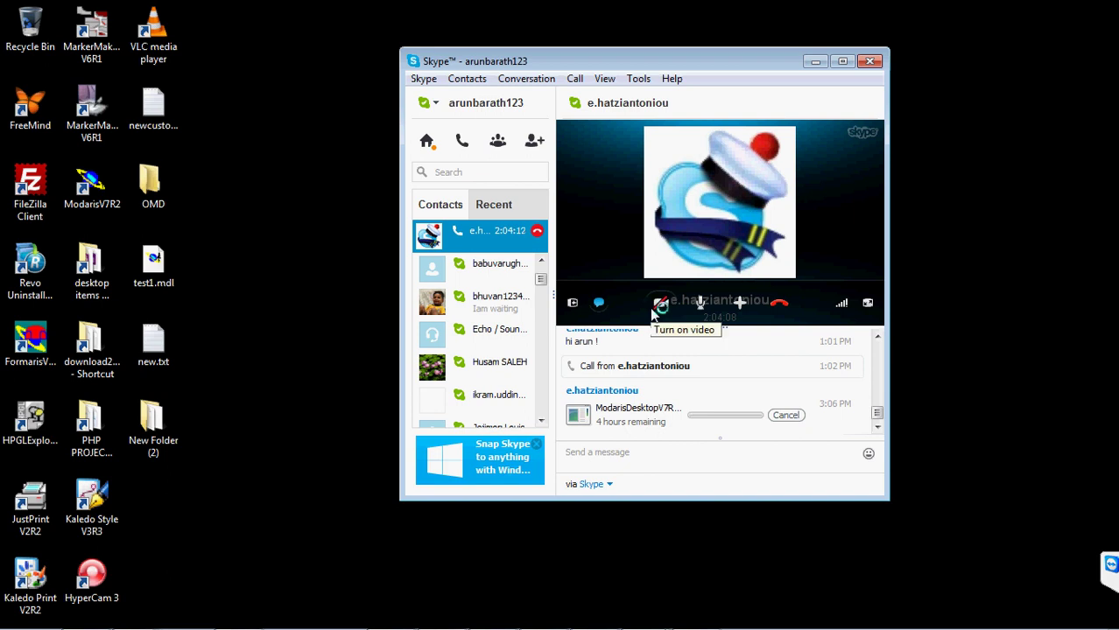
# - Drag the Skype call window to the right side of the desktop
pyautogui.moveTo(617, 70); pyautogui.dragTo(743, 71)
pyautogui.moveTo(1007, 625)
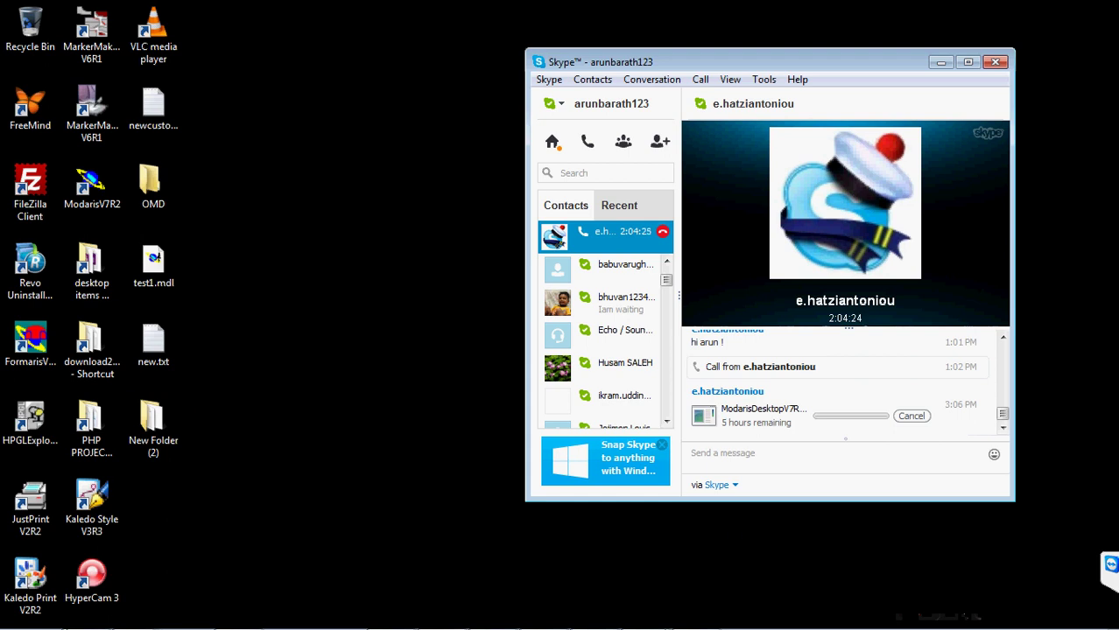
pyautogui.moveTo(70, 627)
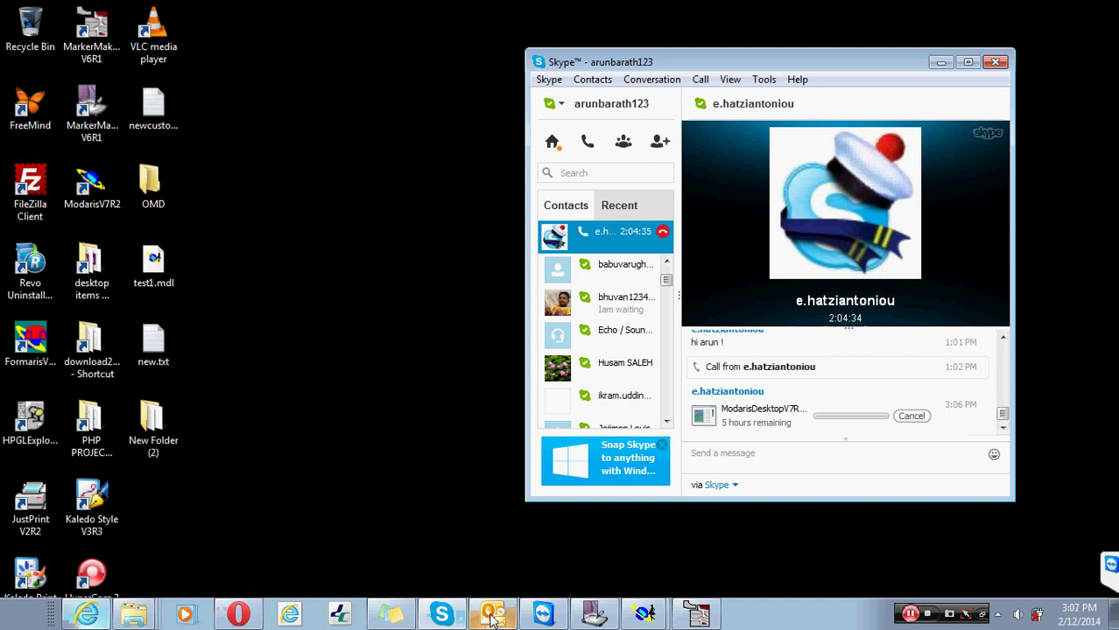
# - Open ftp://213.16.213.200 in a new Opera tab and sign in to reach Lectra Public
pyautogui.click(239, 615)
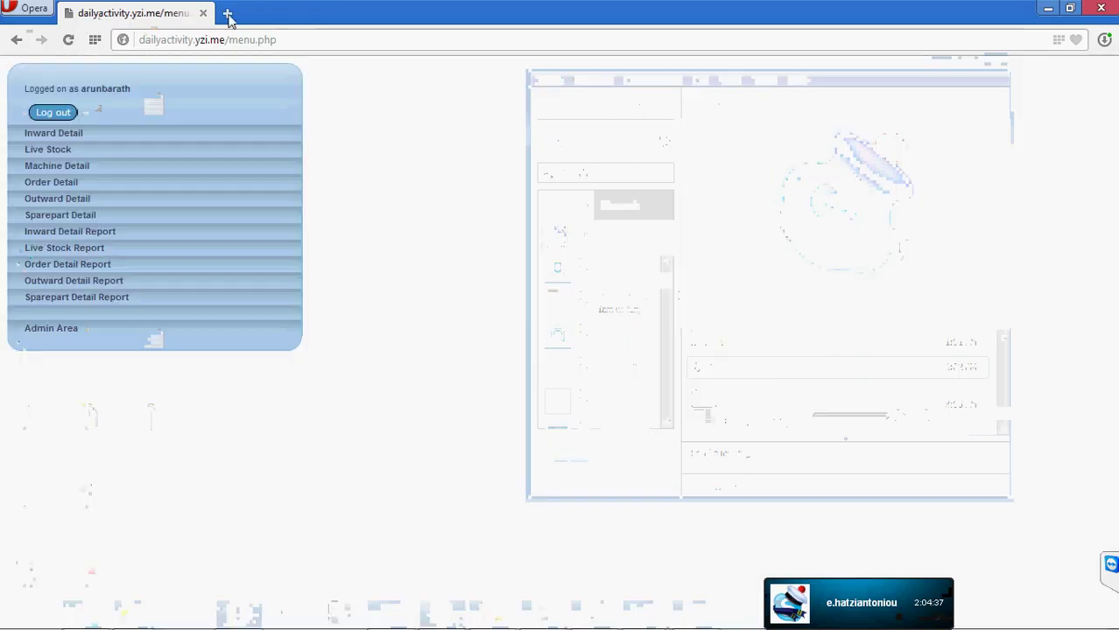
pyautogui.click(226, 13)
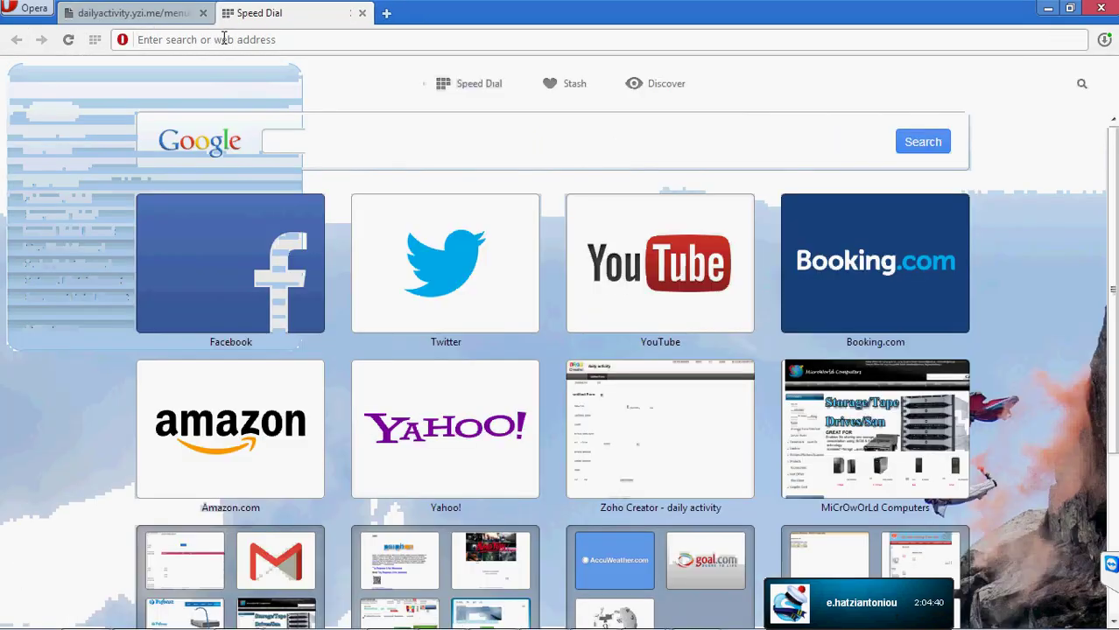
pyautogui.write('ftp://213.16.213.200')
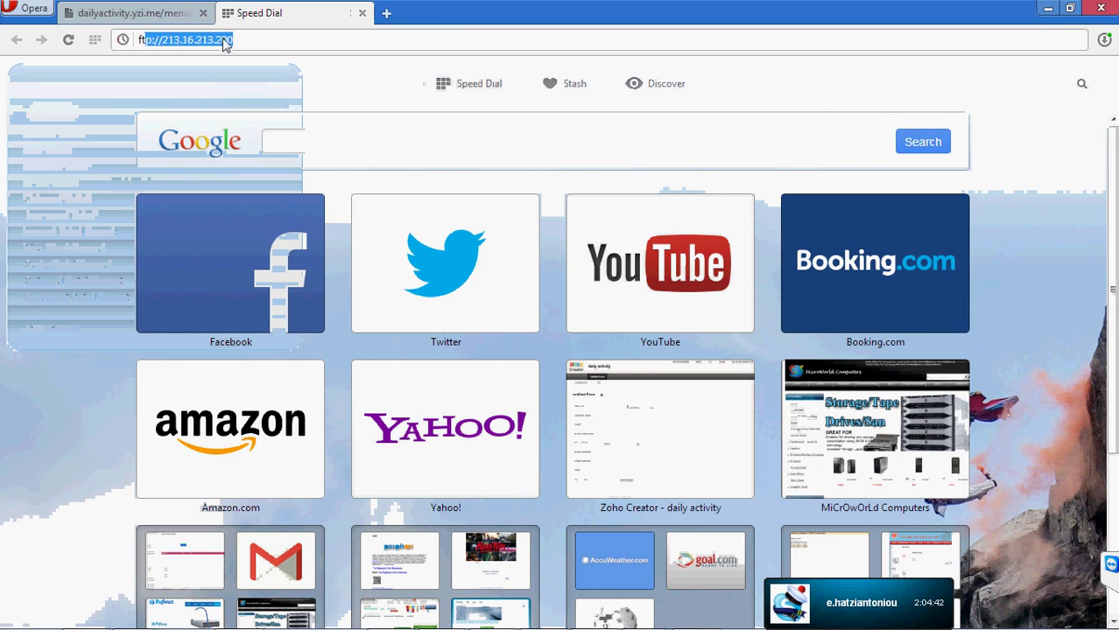
pyautogui.press('Return')
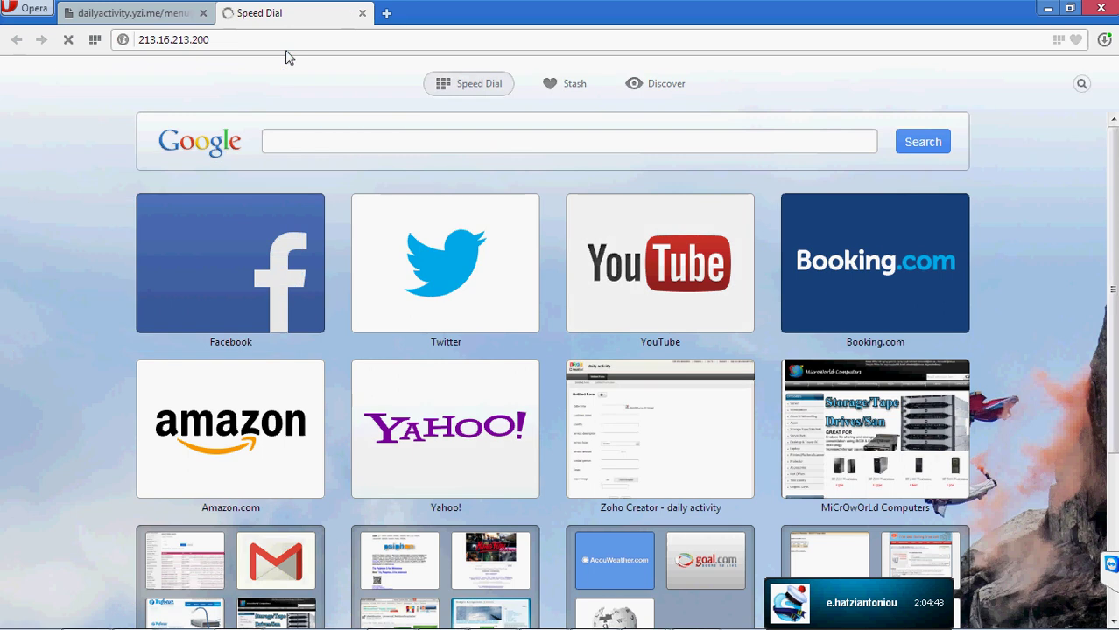
pyautogui.click(581, 196)
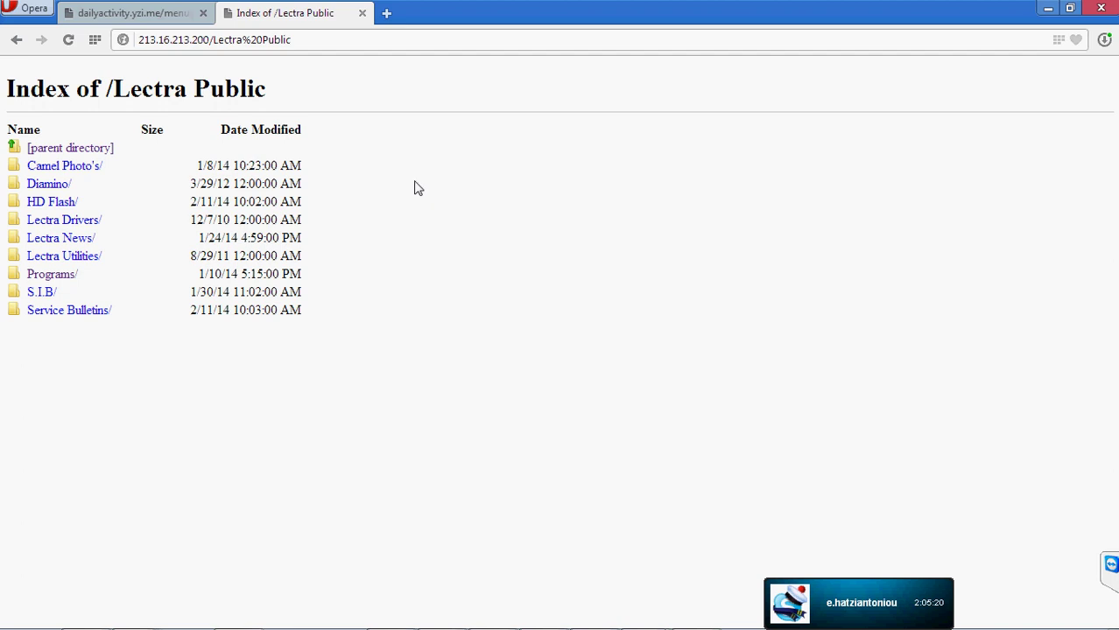
# - Check the clock, close the dailyactivity tab, open Lectra Utilities/ and minimize Opera
pyautogui.click(1082, 620)
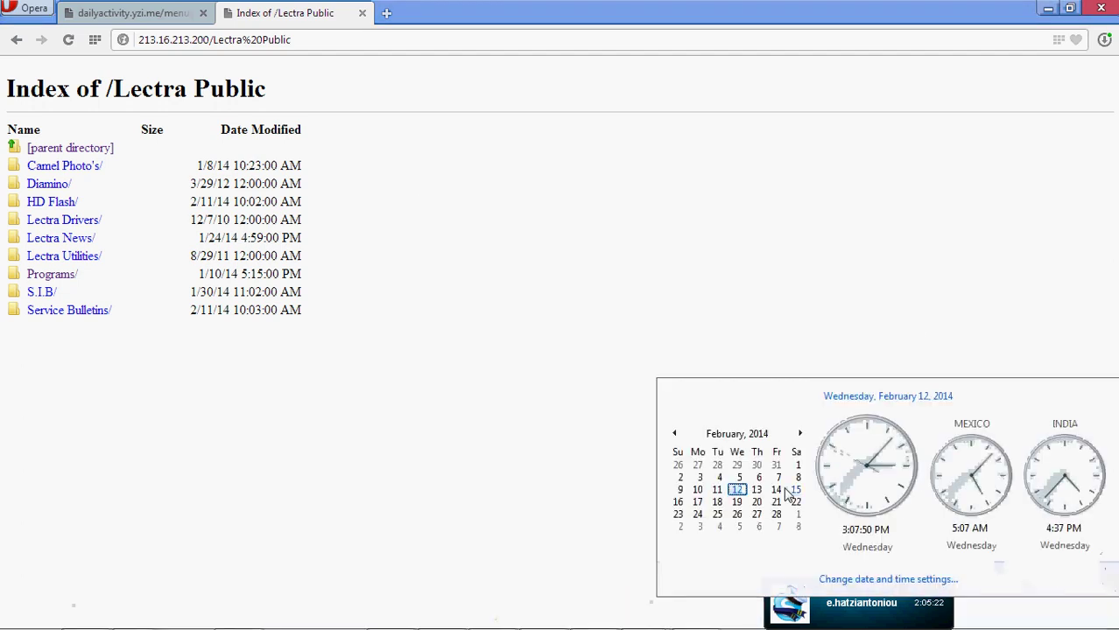
pyautogui.click(1055, 619)
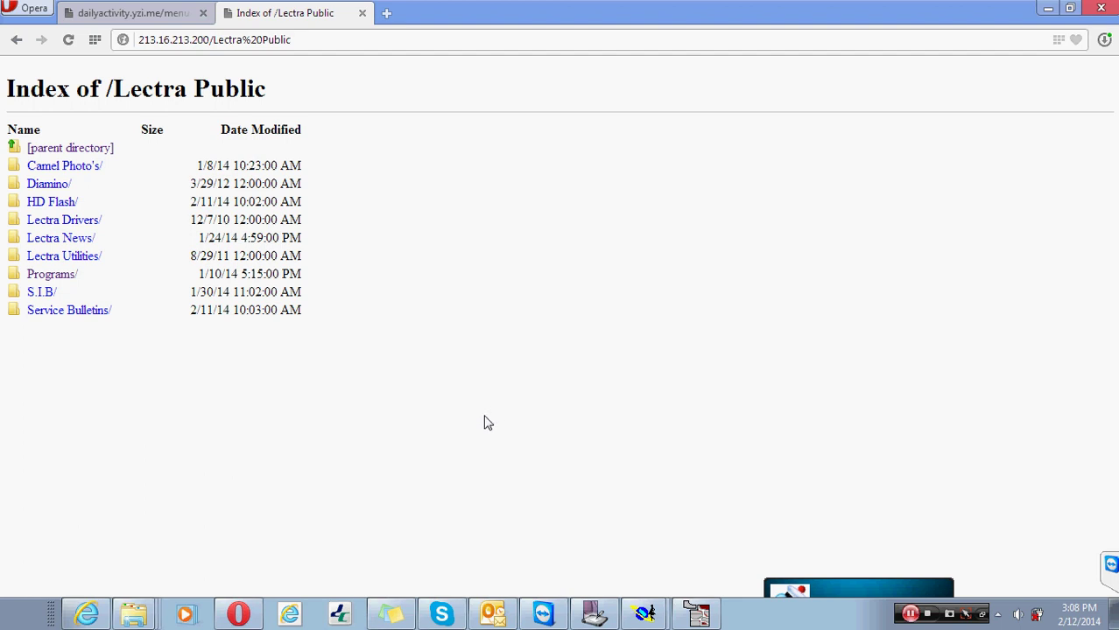
pyautogui.click(139, 14)
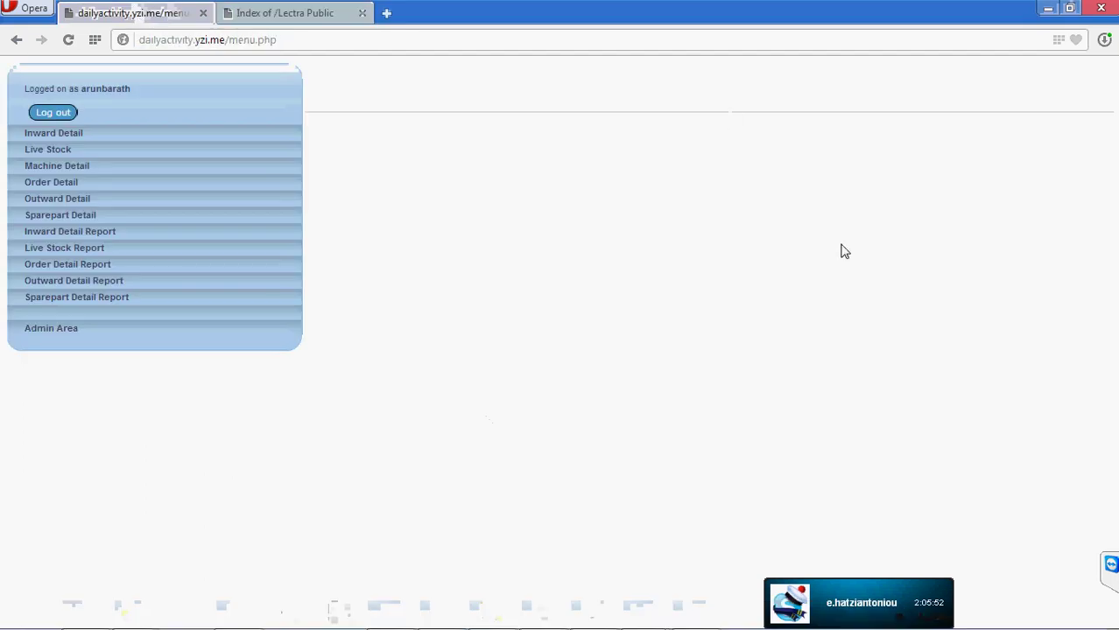
pyautogui.click(202, 14)
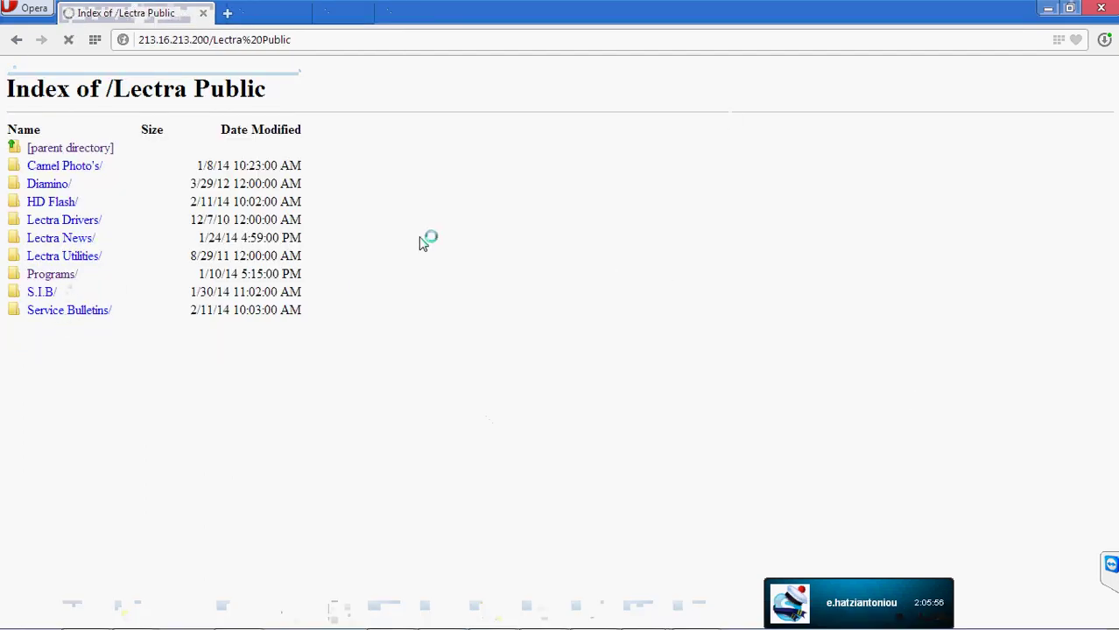
pyautogui.click(98, 256)
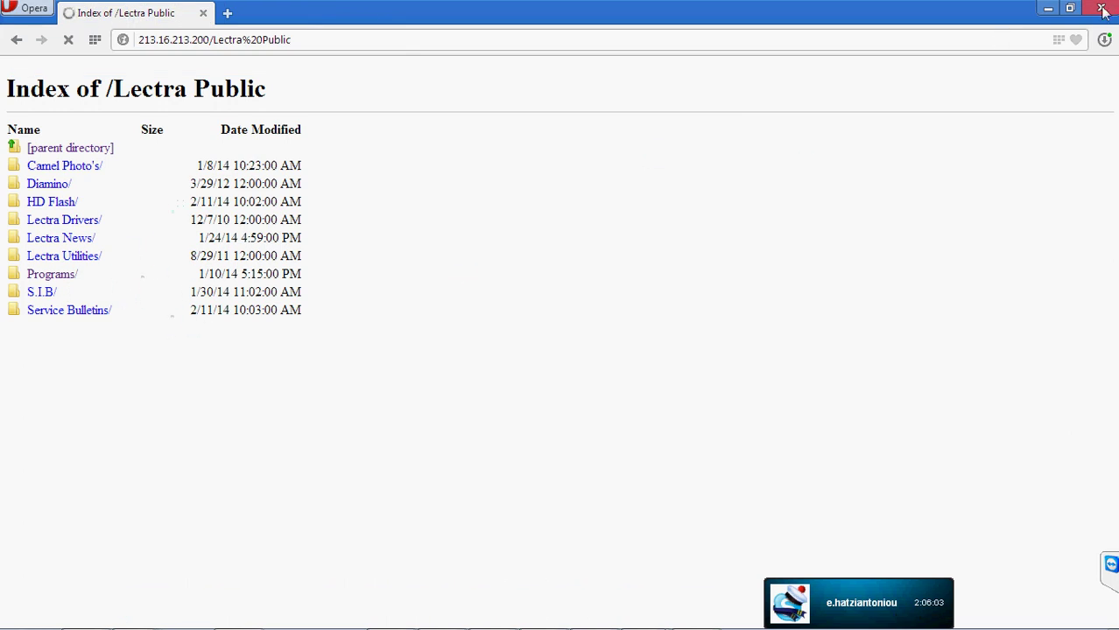
pyautogui.click(1048, 9)
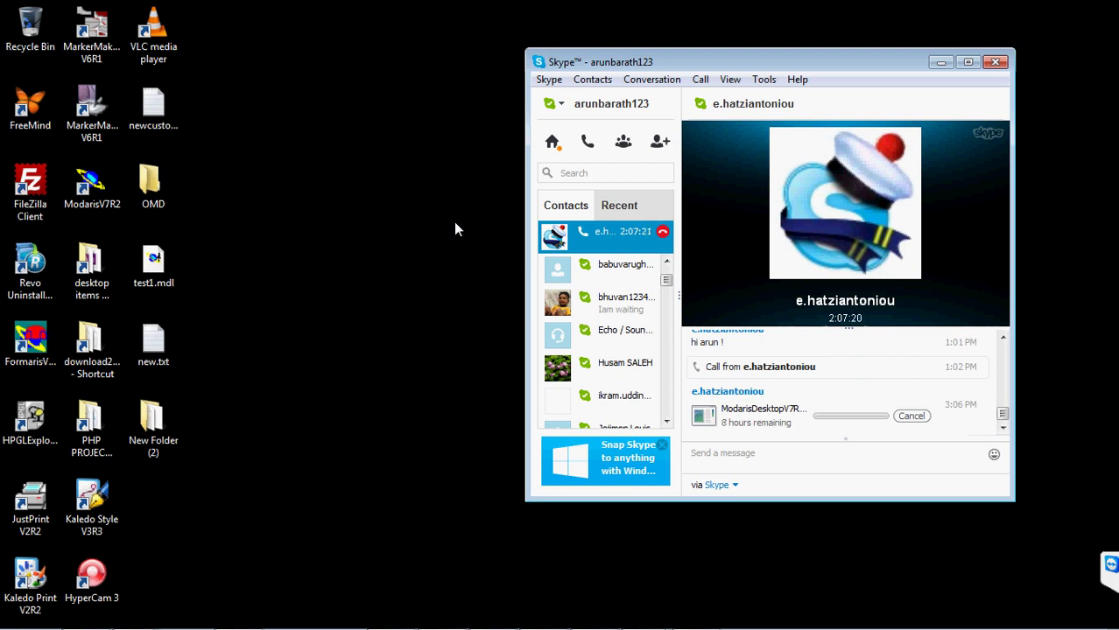
pyautogui.click(491, 616)
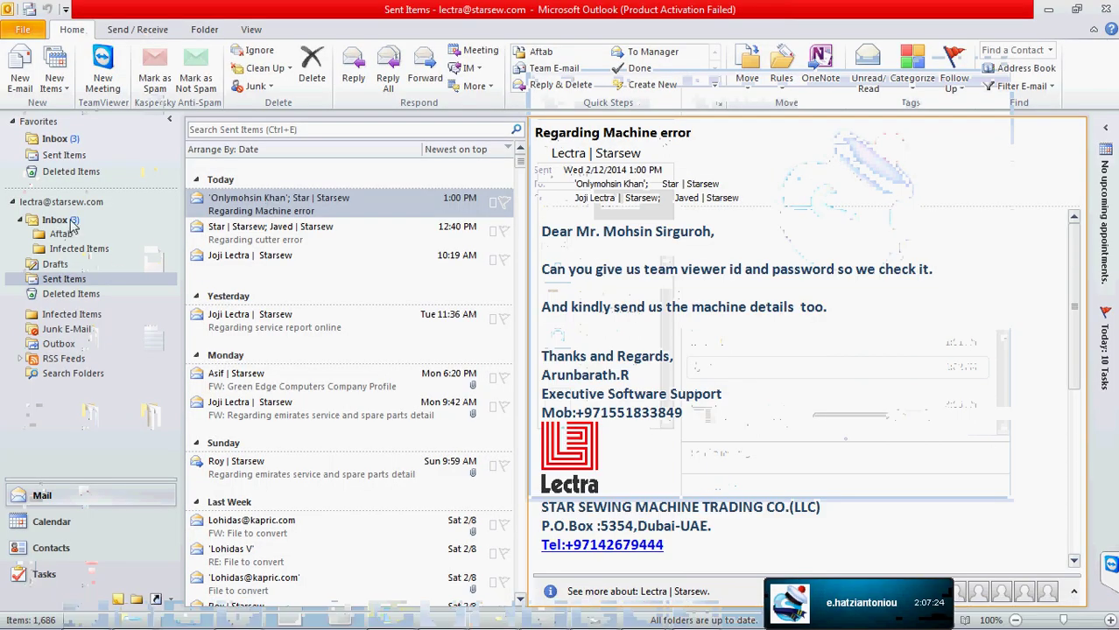
# - Read the RE: LECTRA SERVICE CONTRACT reply in the Inbox, then minimize Outlook
pyautogui.click(58, 219)
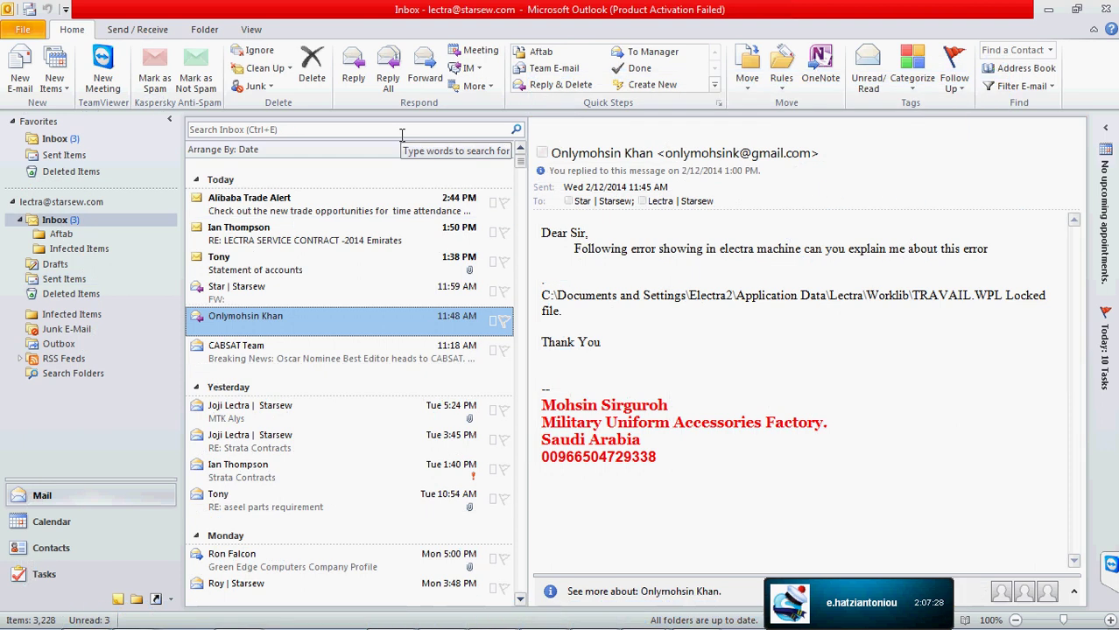
pyautogui.click(282, 237)
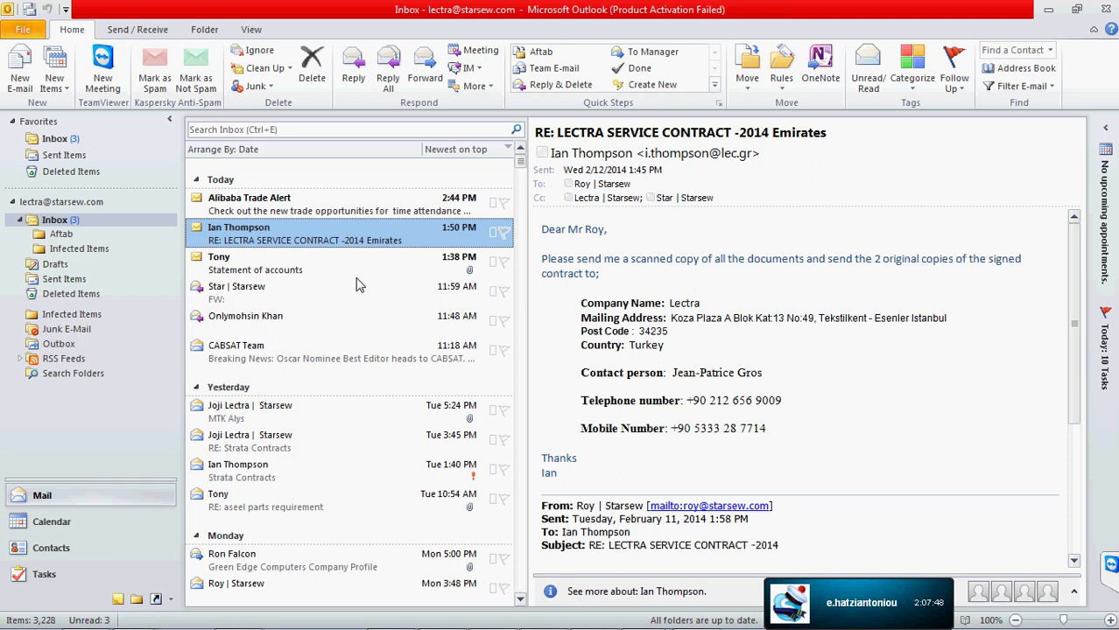
pyautogui.click(245, 213)
pyautogui.click(320, 236)
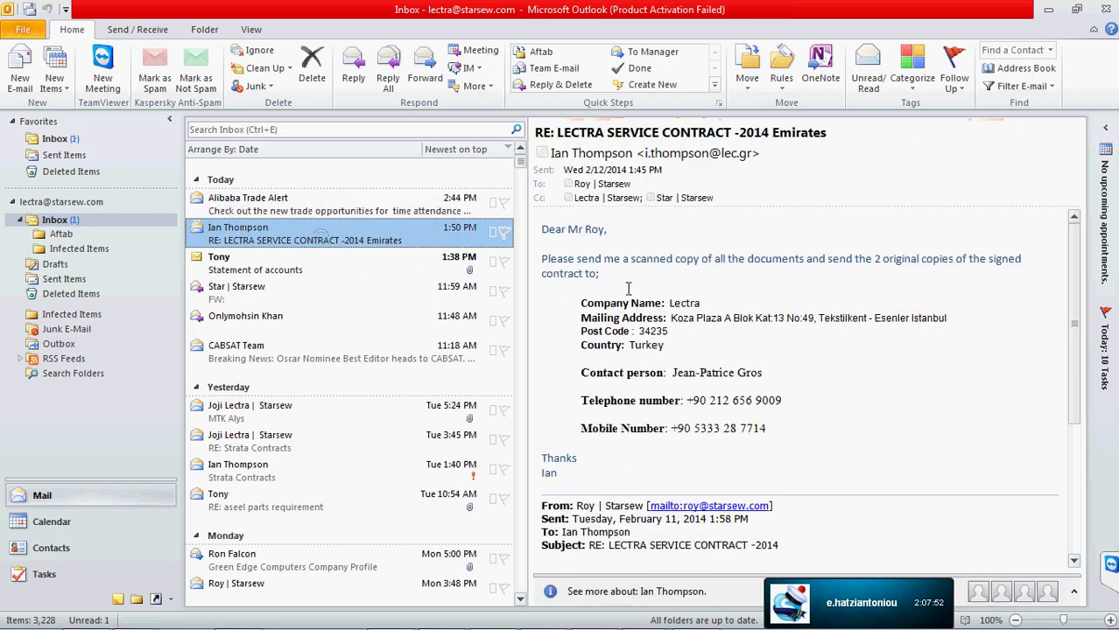
pyautogui.click(1048, 10)
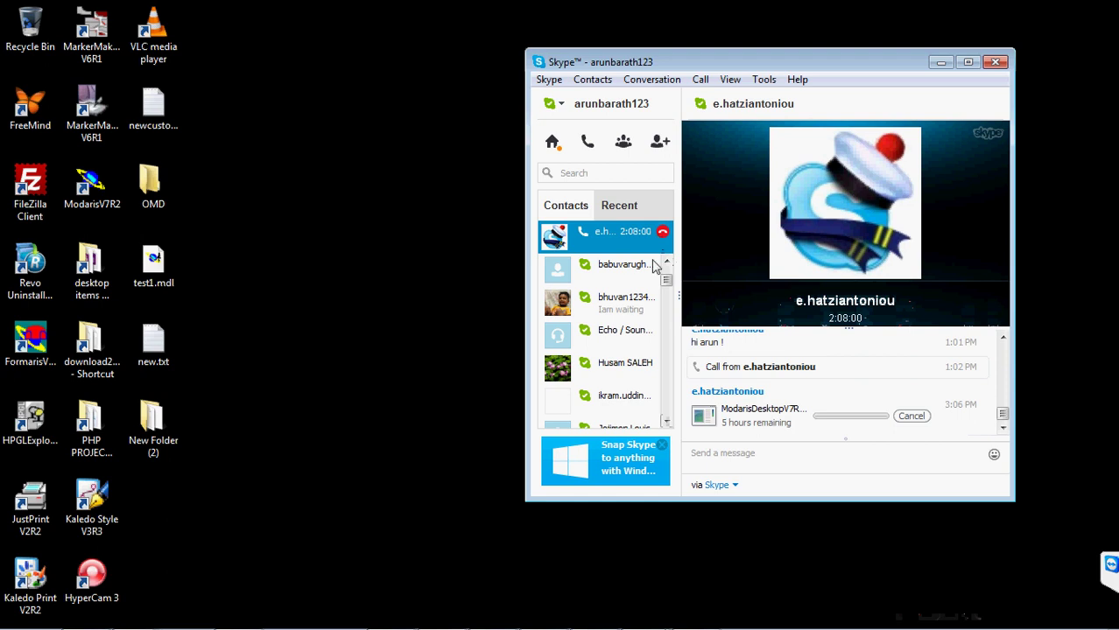
# - Scroll Opera's Index of /Lectra Public/Programs/ listing to its last folders in a restored-down window
pyautogui.moveTo(557, 625)
pyautogui.click(238, 613)
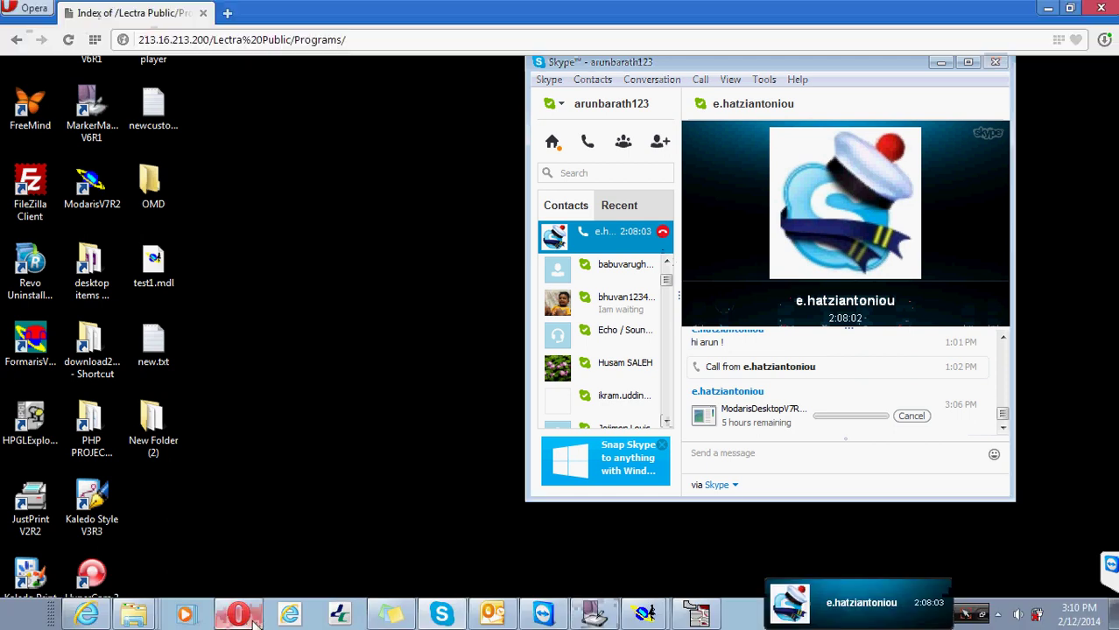
pyautogui.scroll(-3, 118, 328)
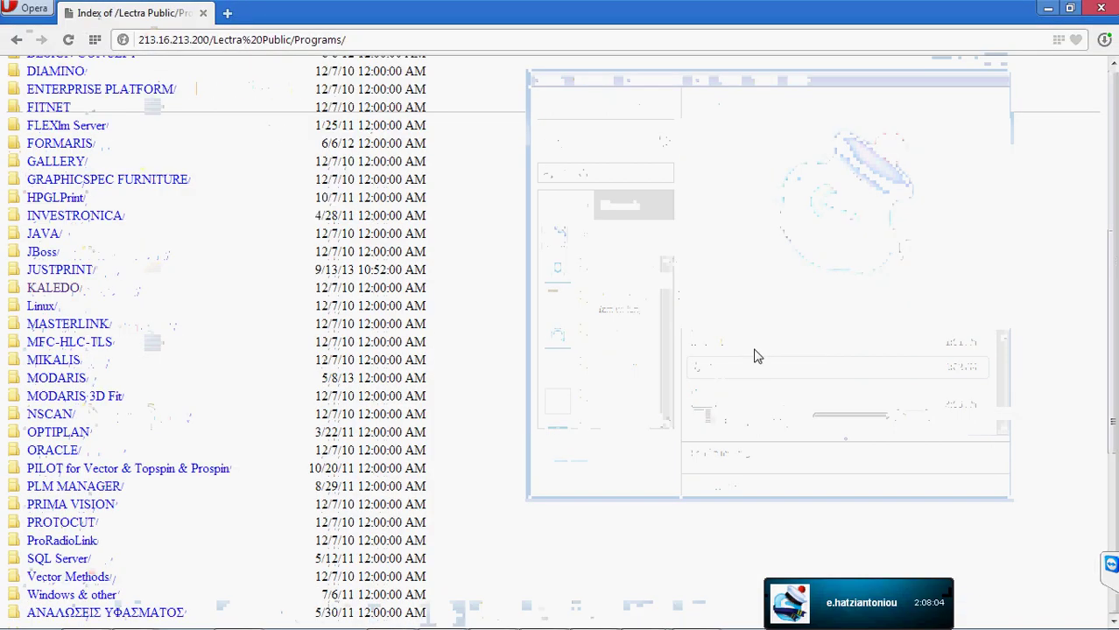
pyautogui.scroll(3, 564, 355)
pyautogui.scroll(-3, 560, 357)
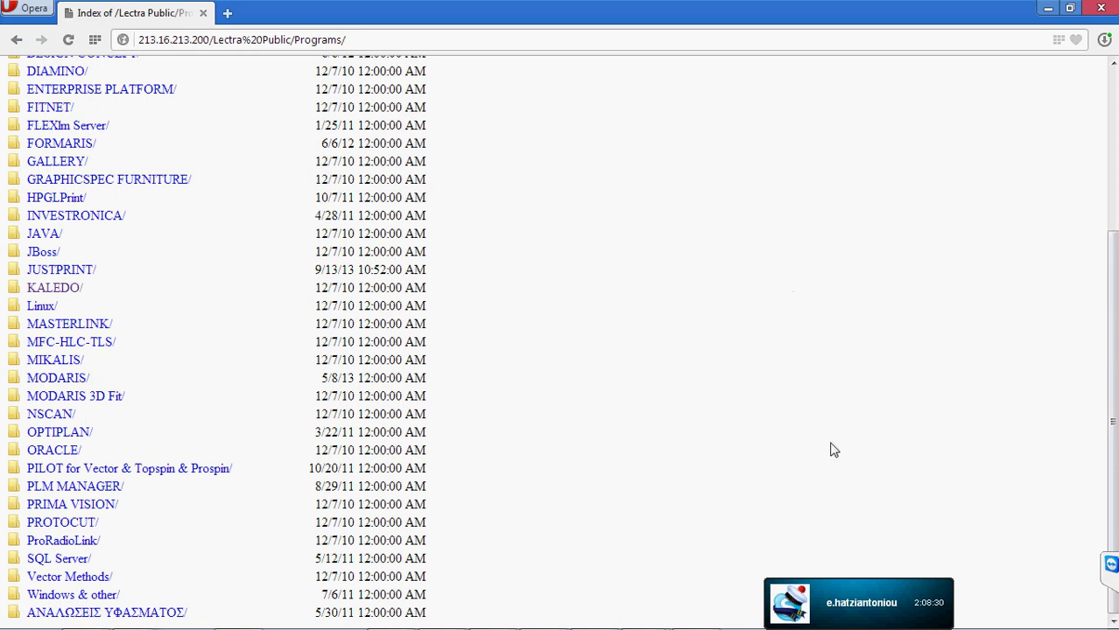
pyautogui.click(1069, 9)
pyautogui.scroll(-3, 652, 324)
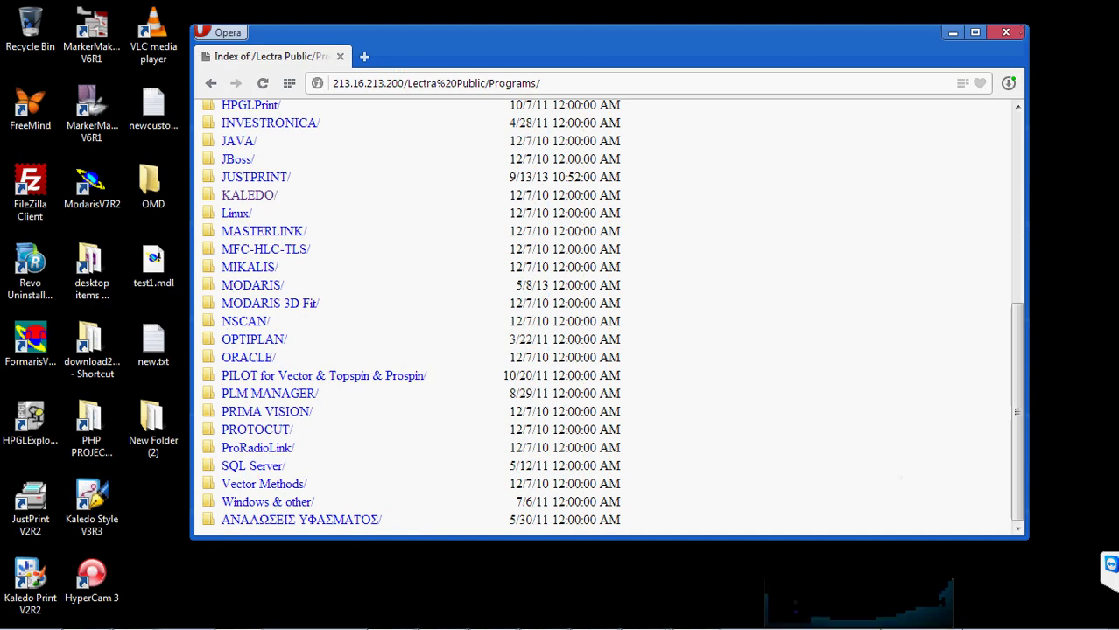
# - Check the ended call's conversation in Skype, then minimize Skype
pyautogui.moveTo(888, 617)
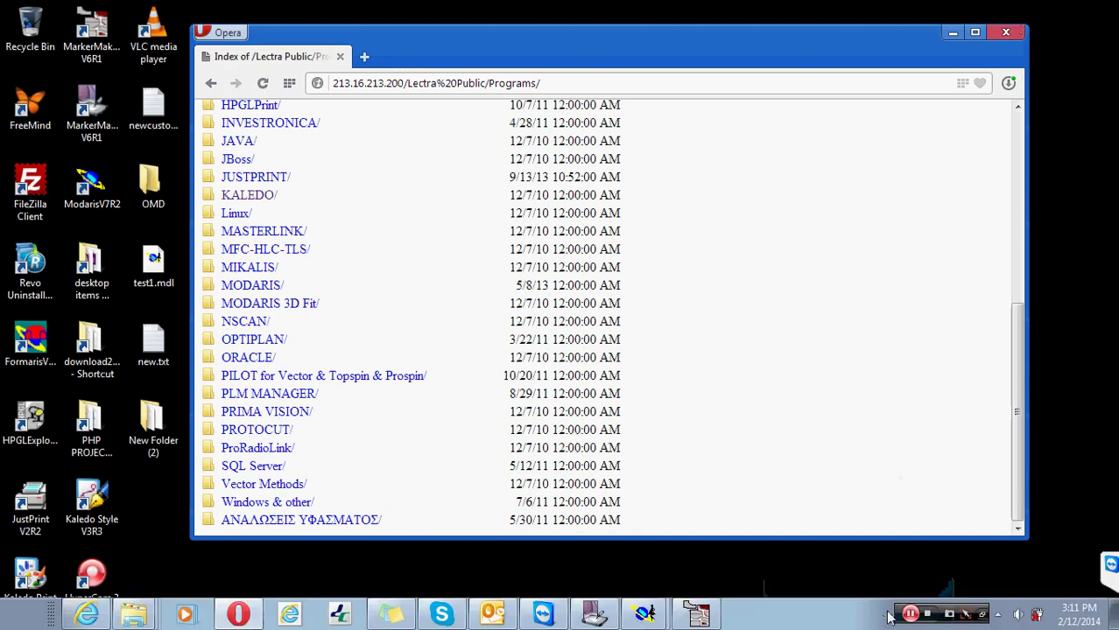
pyautogui.click(442, 615)
pyautogui.click(609, 273)
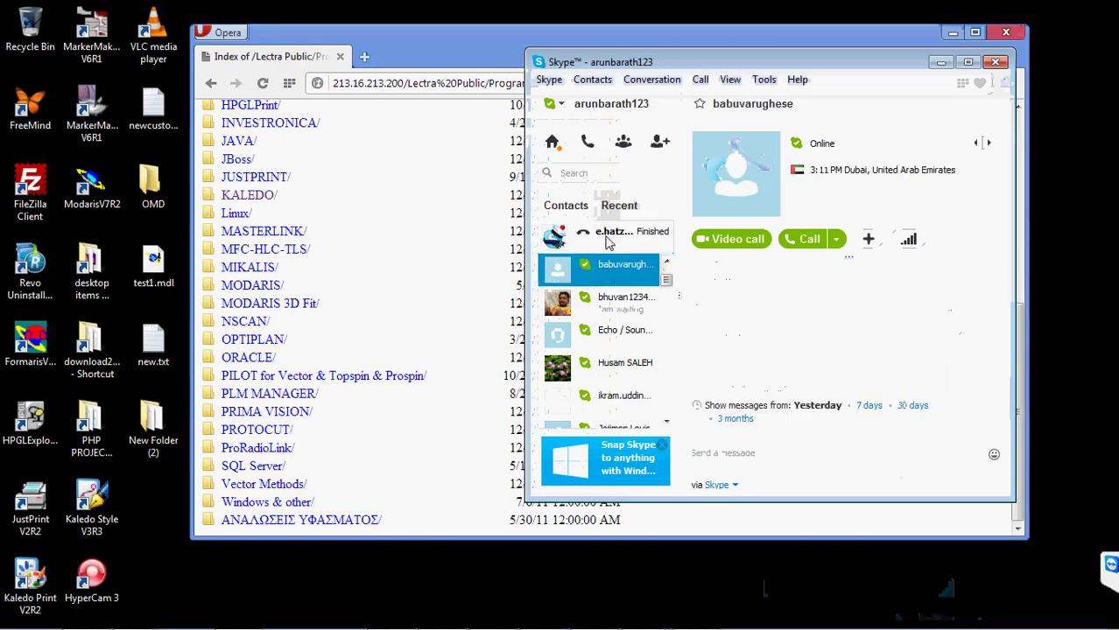
pyautogui.click(610, 244)
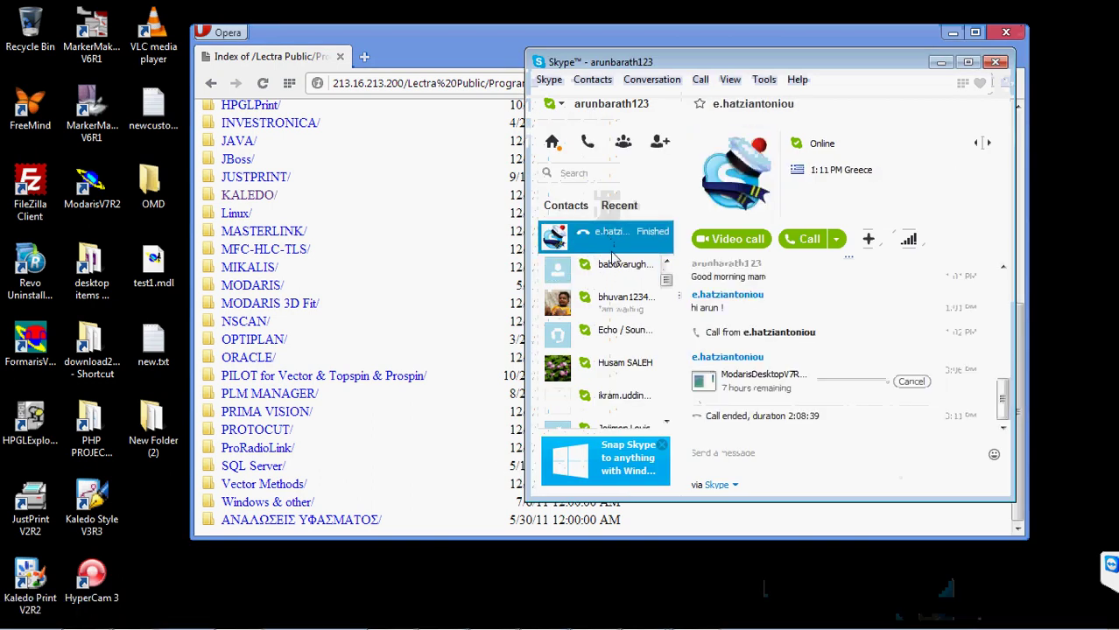
pyautogui.click(940, 61)
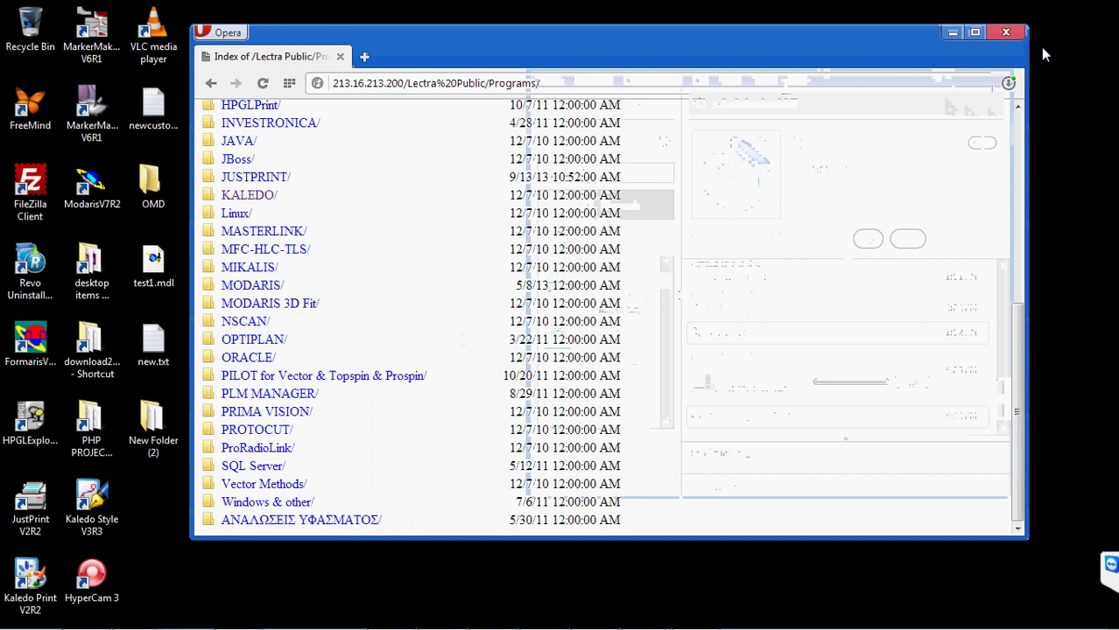
# - Close Opera, refresh the desktop and end the TeamViewer session
pyautogui.click(1006, 33)
pyautogui.rightClick(488, 238)
pyautogui.click(526, 285)
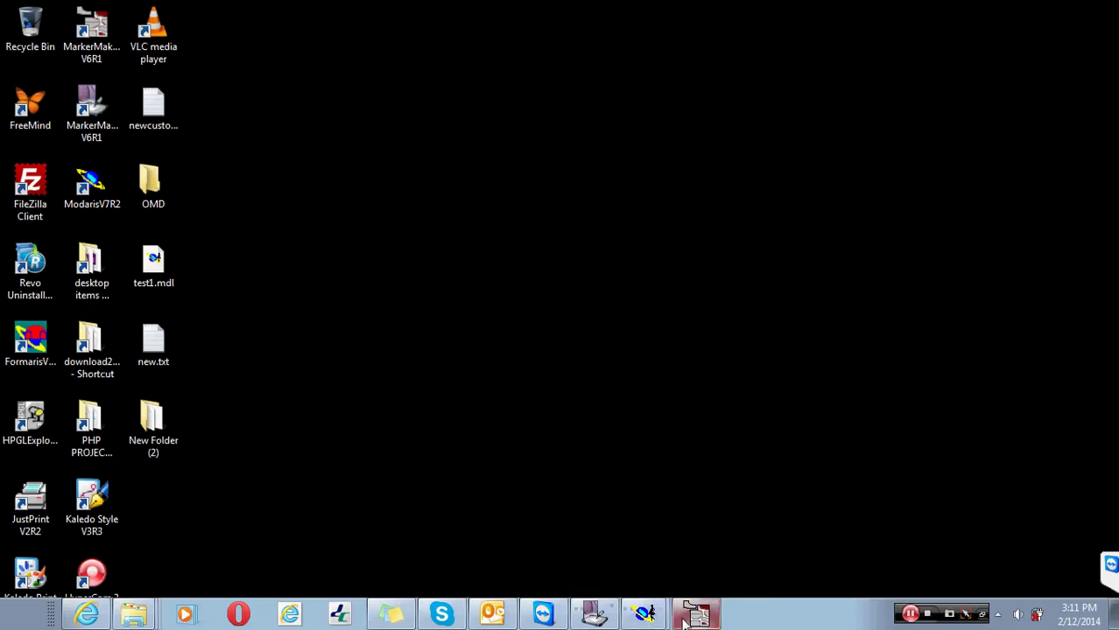
pyautogui.click(1109, 564)
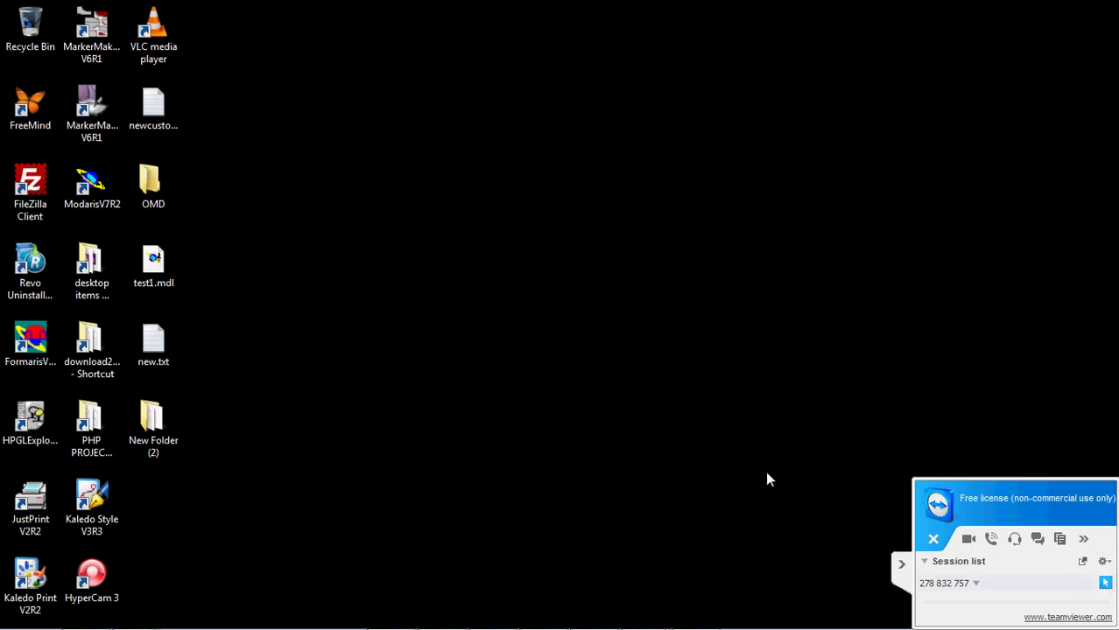
pyautogui.click(932, 540)
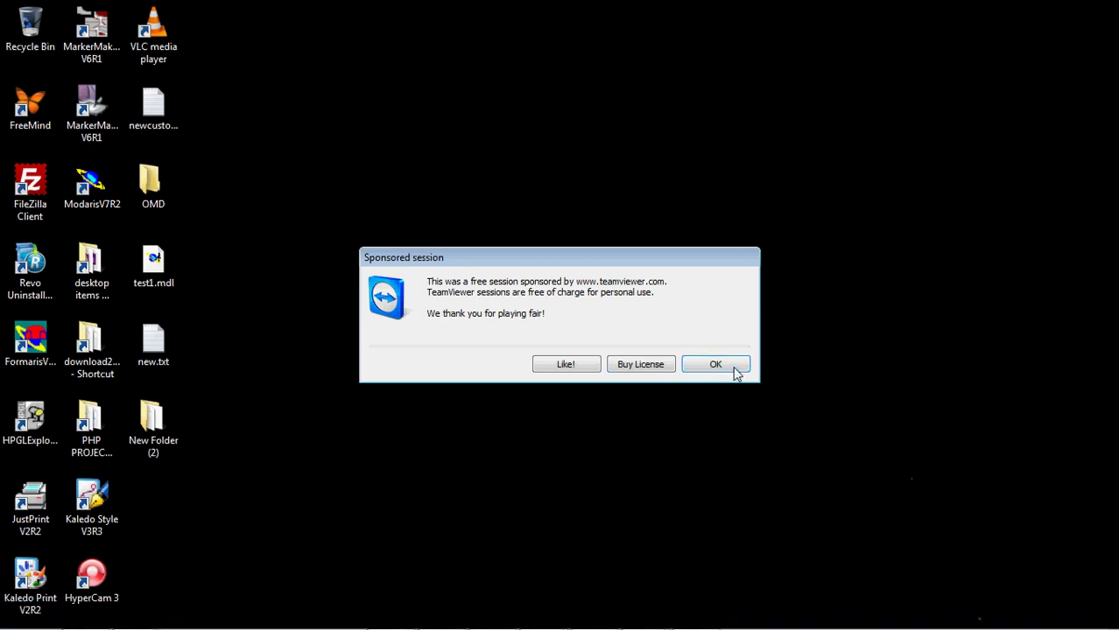
# - Dismiss TeamViewer's Sponsored session notice and refresh the desktop
pyautogui.click(731, 372)
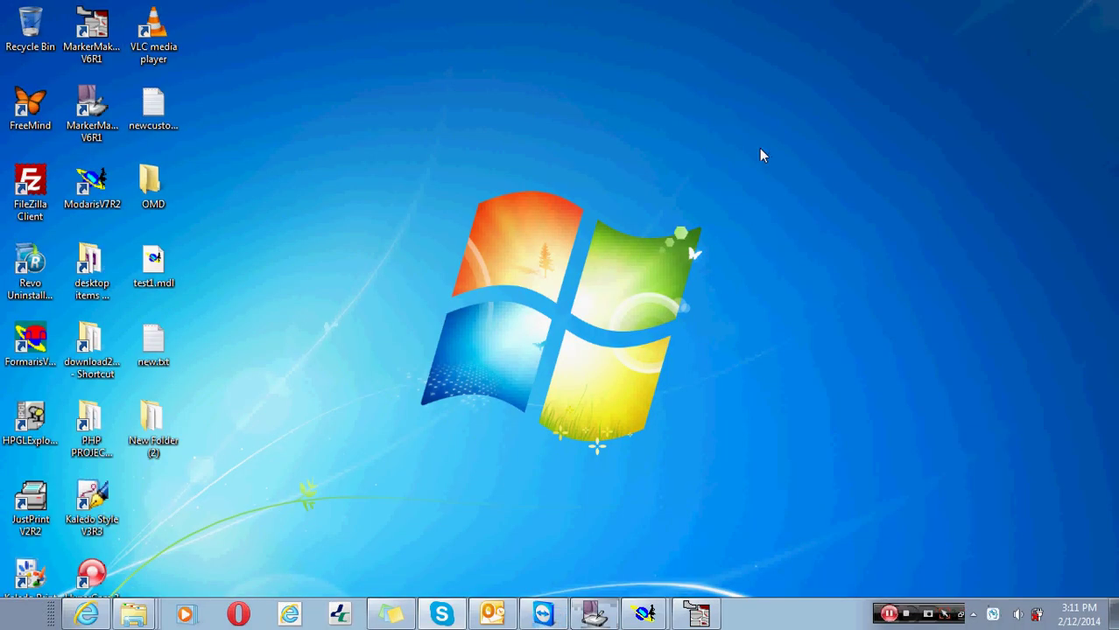
pyautogui.rightClick(761, 150)
pyautogui.click(792, 192)
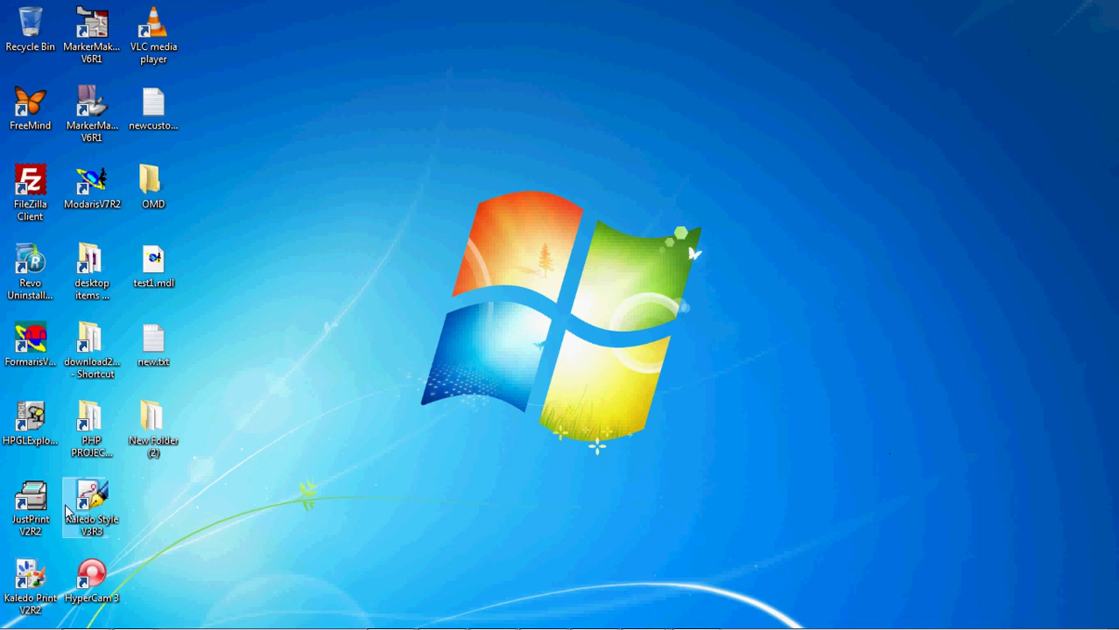
# - Launch Calculator by searching 'calc' in the Start menu
pyautogui.click(33, 623)
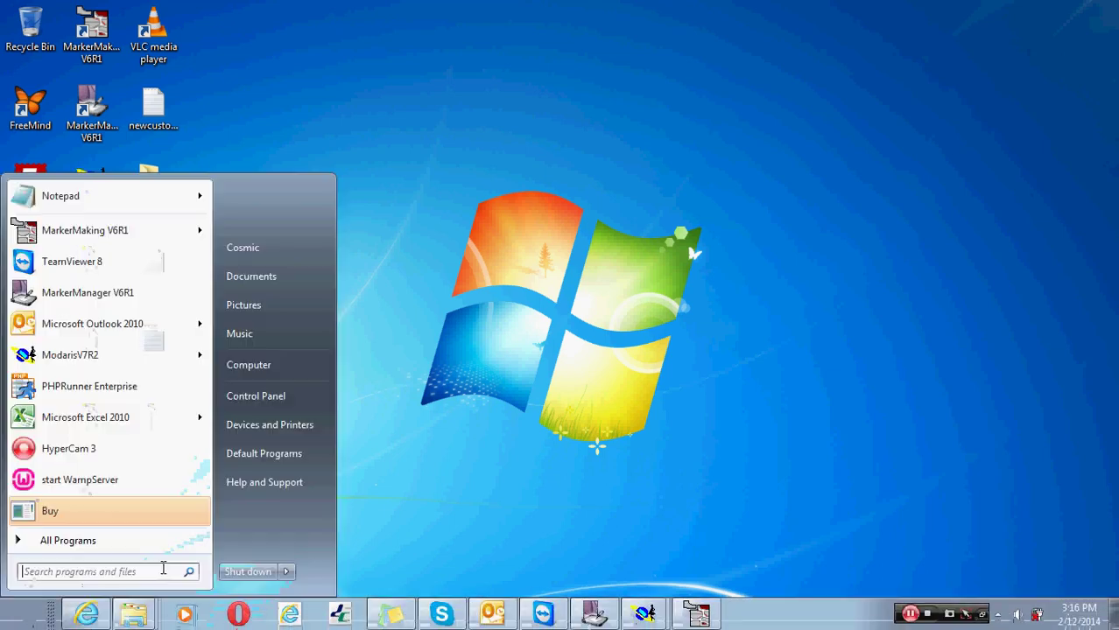
pyautogui.write('calc')
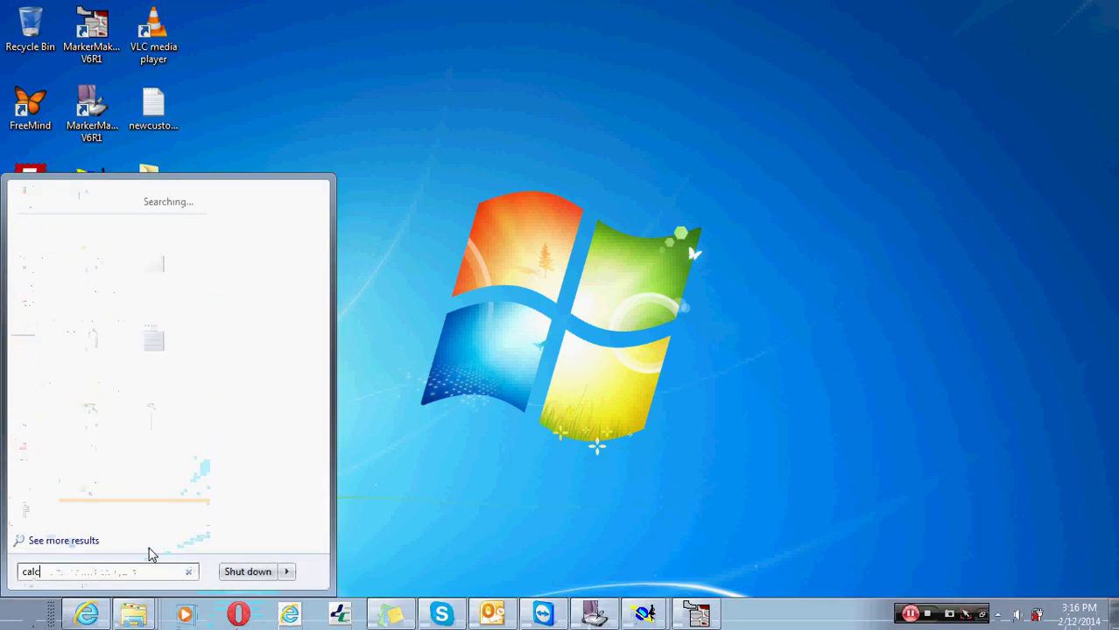
pyautogui.press('Return')
# - Enter 30400 in Calculator, correcting the mistyped number
pyautogui.click(284, 265)
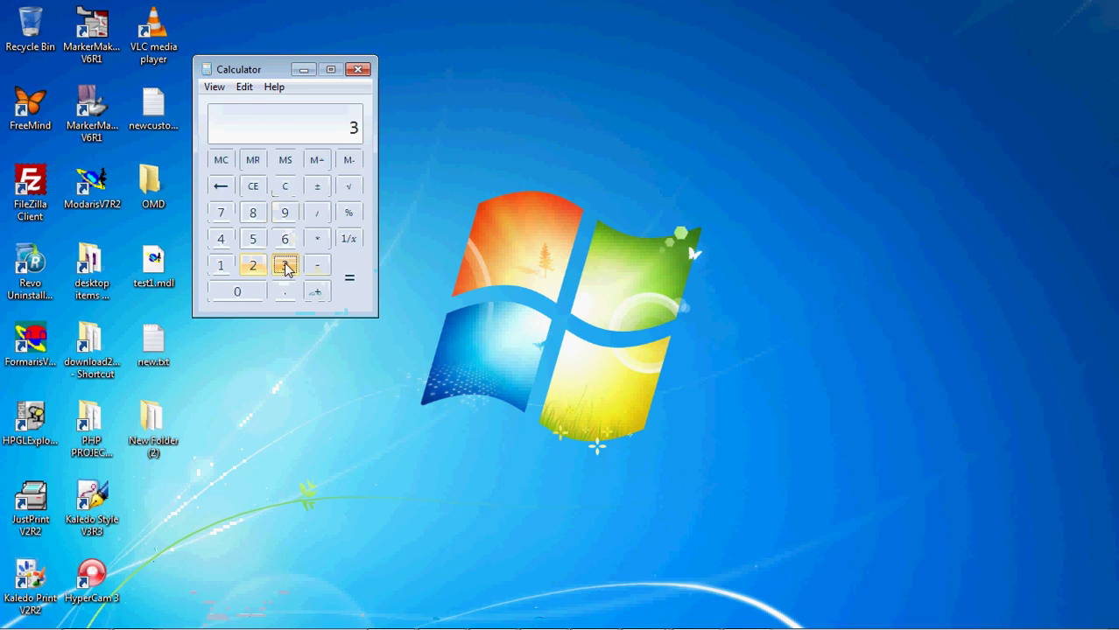
pyautogui.click(251, 294)
pyautogui.click(237, 294)
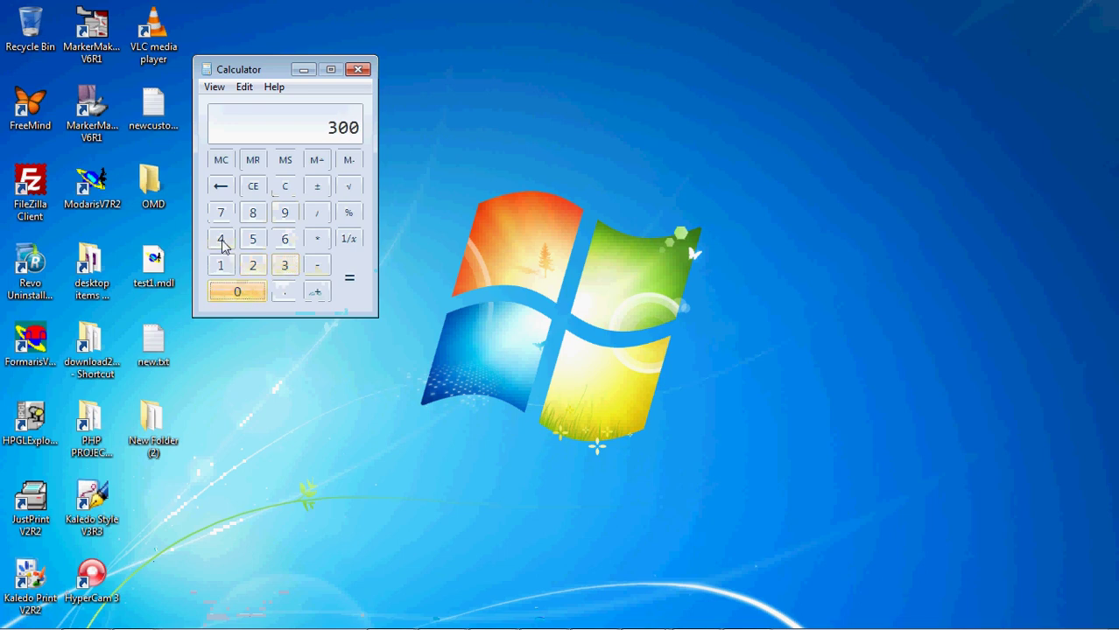
pyautogui.click(220, 239)
pyautogui.doubleClick(246, 292)
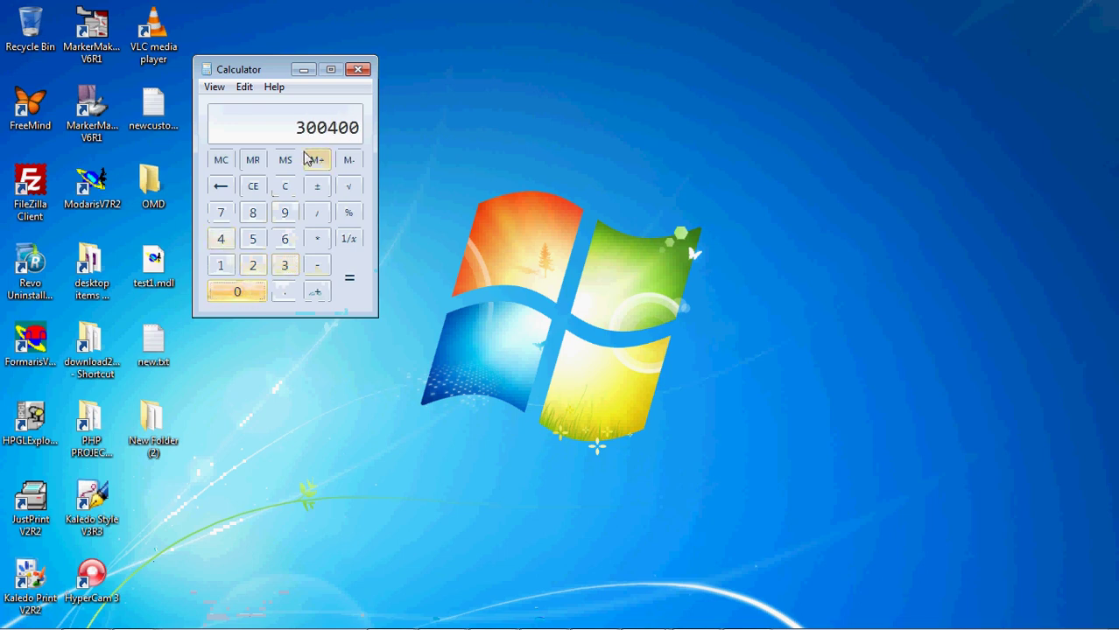
pyautogui.doubleClick(221, 187)
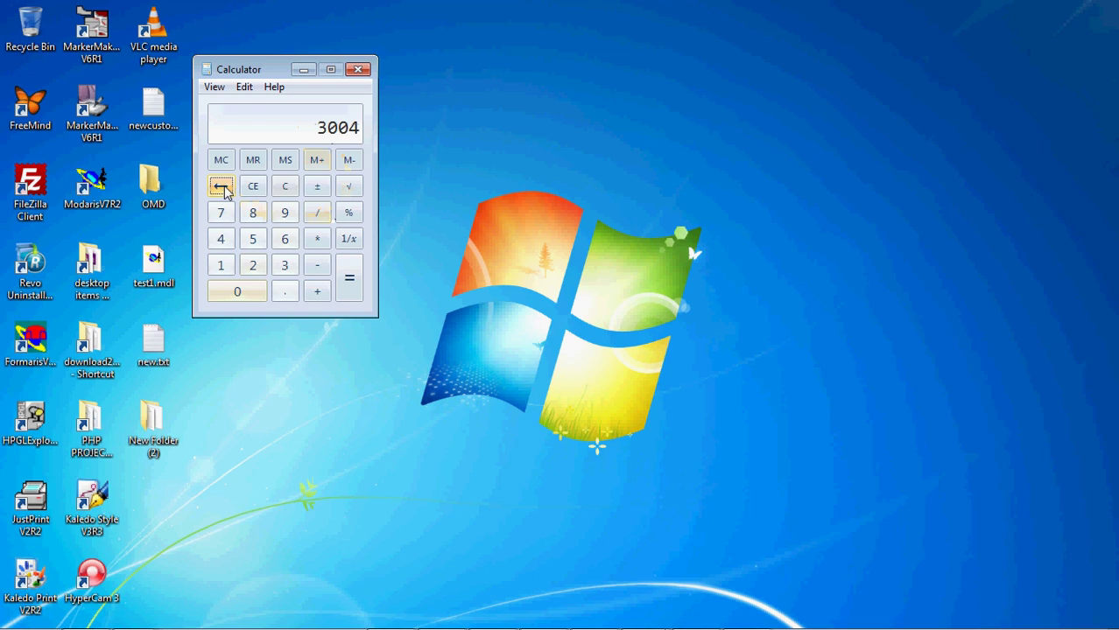
pyautogui.click(221, 188)
pyautogui.click(221, 187)
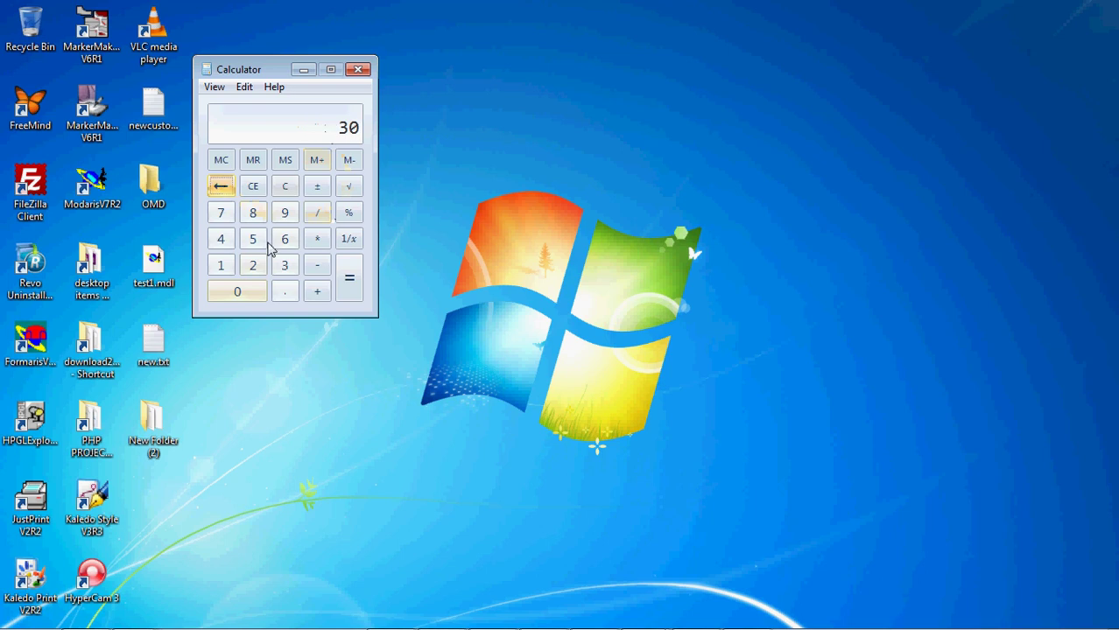
pyautogui.click(221, 239)
pyautogui.doubleClick(234, 292)
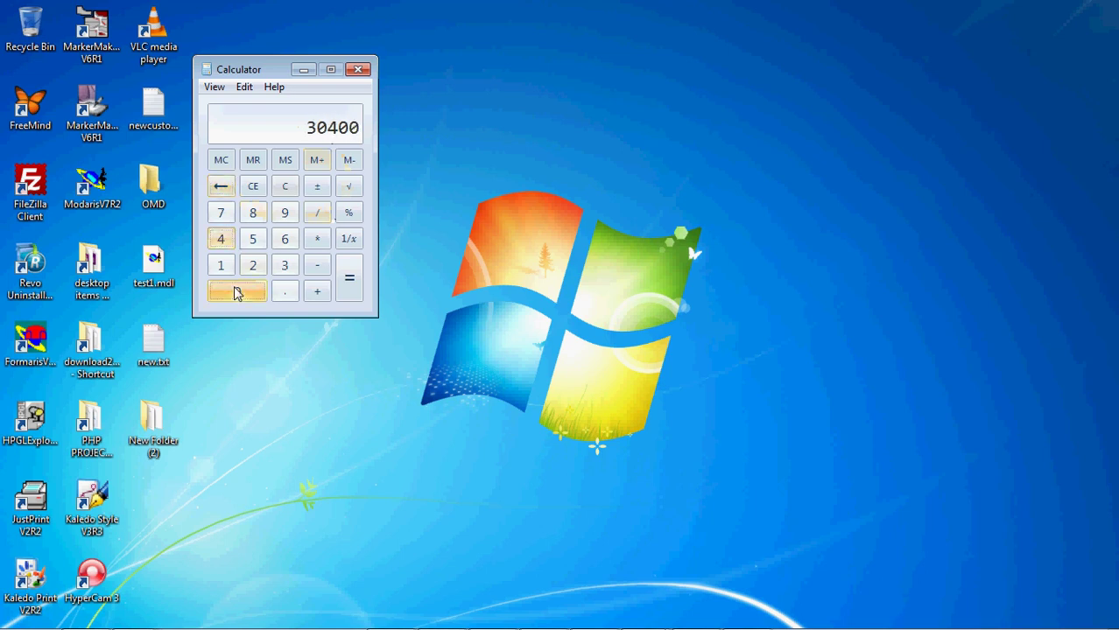
# - Multiply 30400 by 3.6 to get 109440, then close Calculator
pyautogui.click(317, 239)
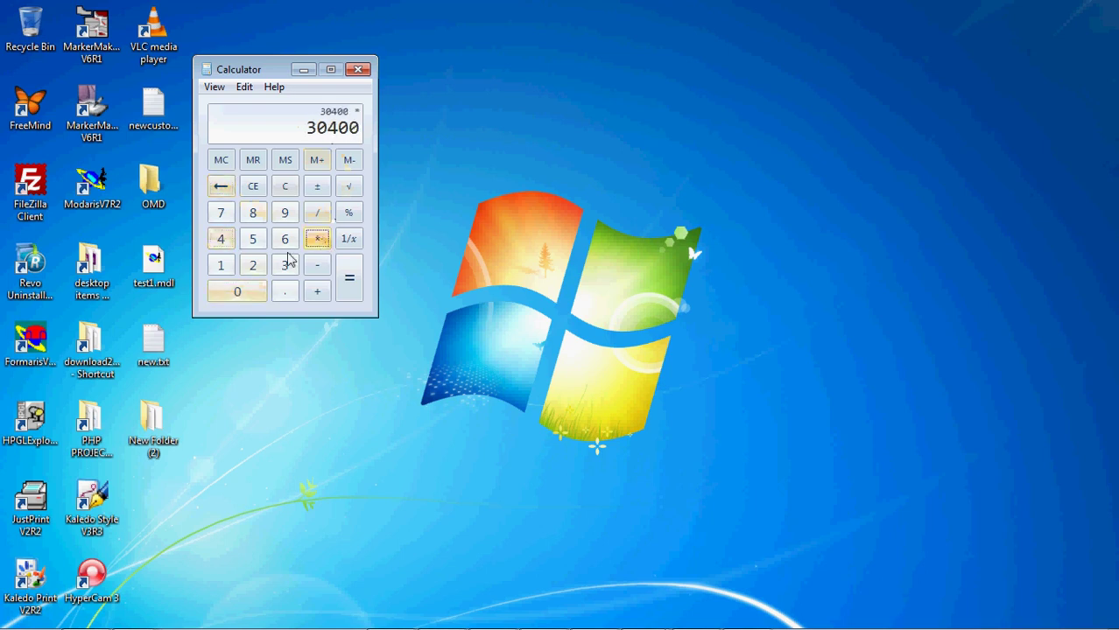
pyautogui.click(284, 265)
pyautogui.click(285, 292)
pyautogui.click(284, 238)
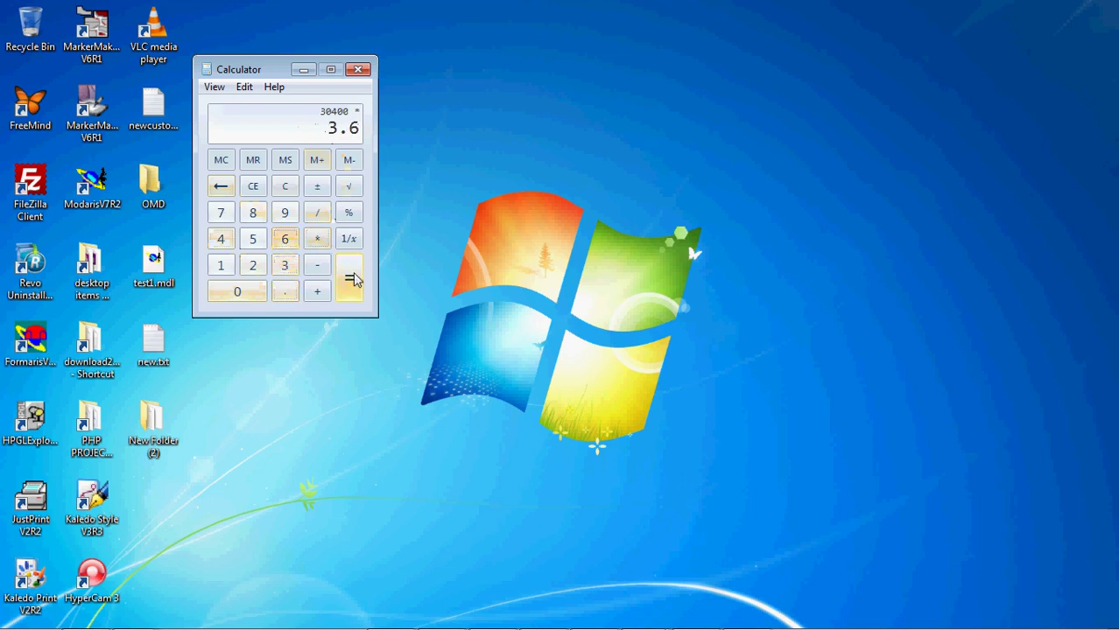
pyautogui.click(350, 278)
pyautogui.click(366, 69)
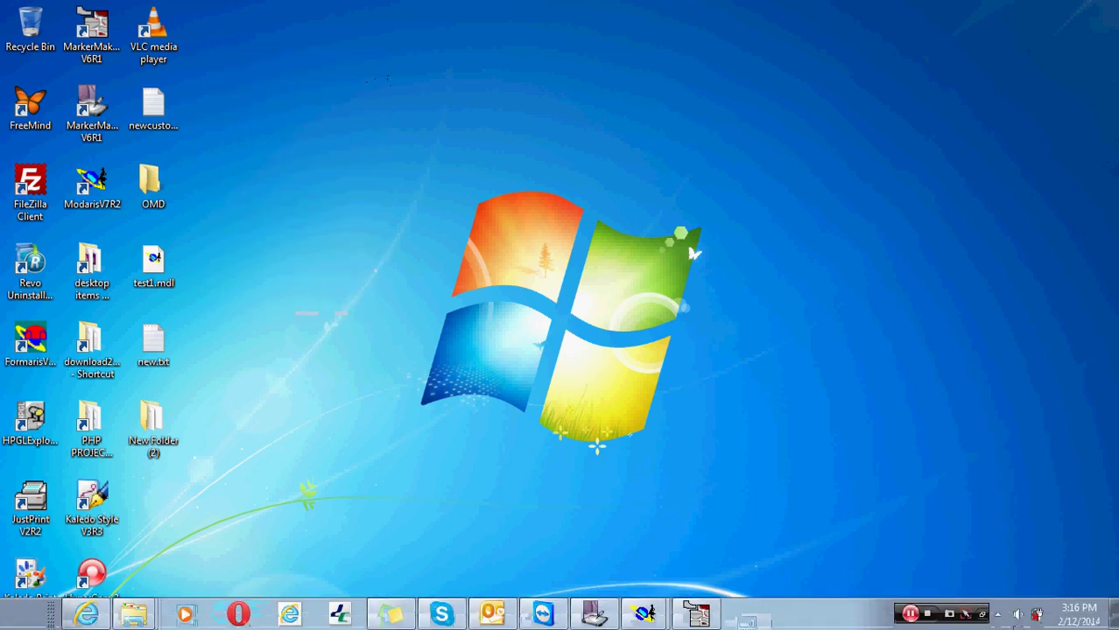
pyautogui.rightClick(429, 349)
pyautogui.click(473, 399)
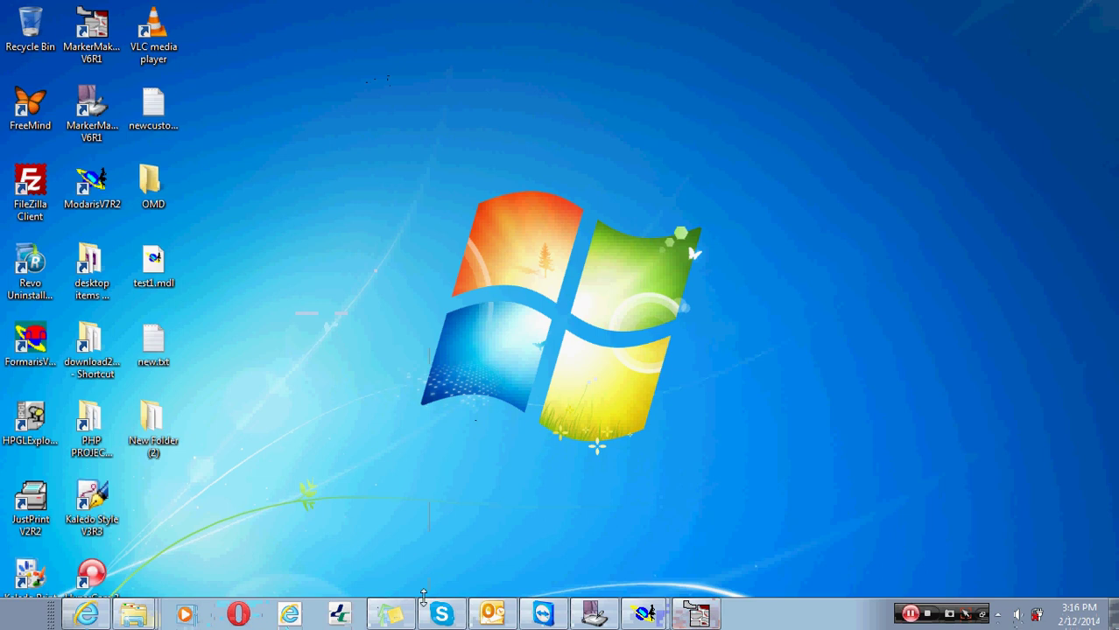
pyautogui.click(482, 614)
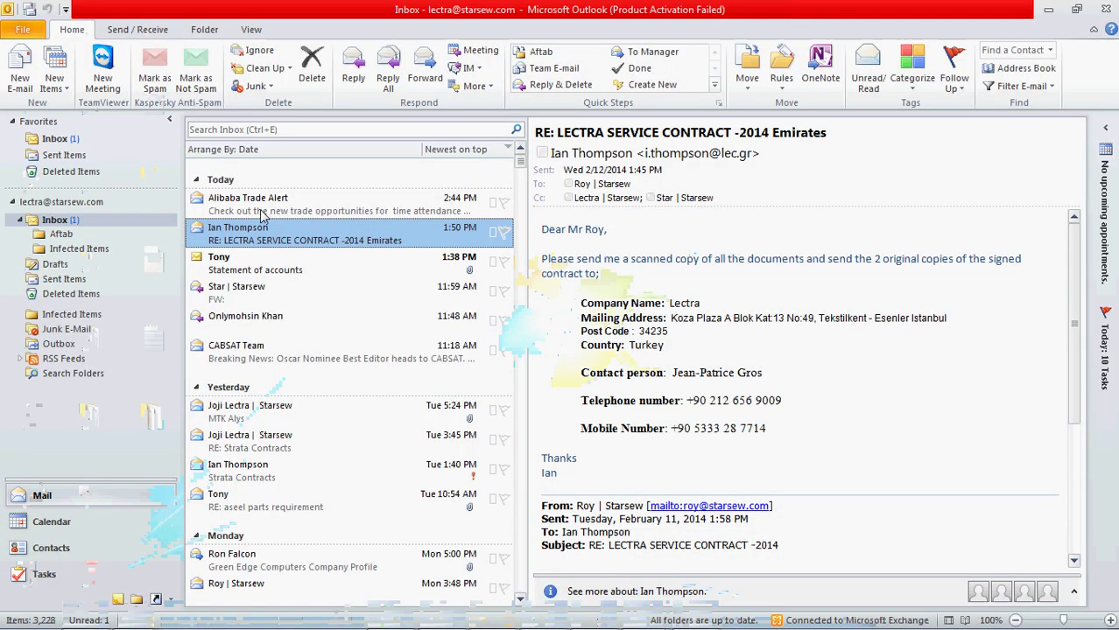
pyautogui.rightClick(274, 237)
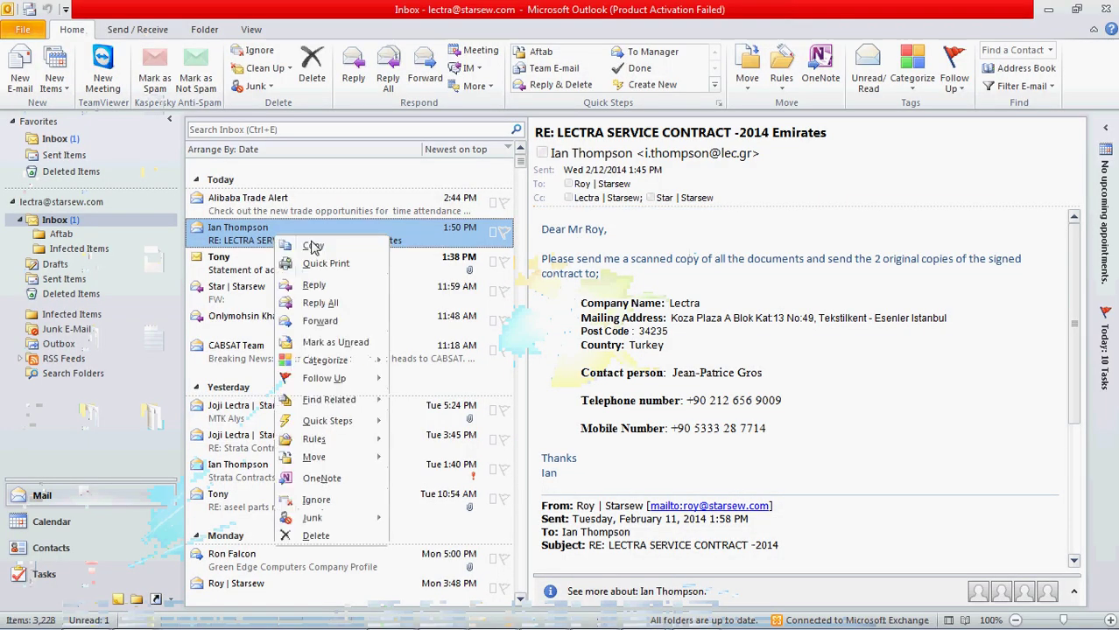
pyautogui.click(320, 321)
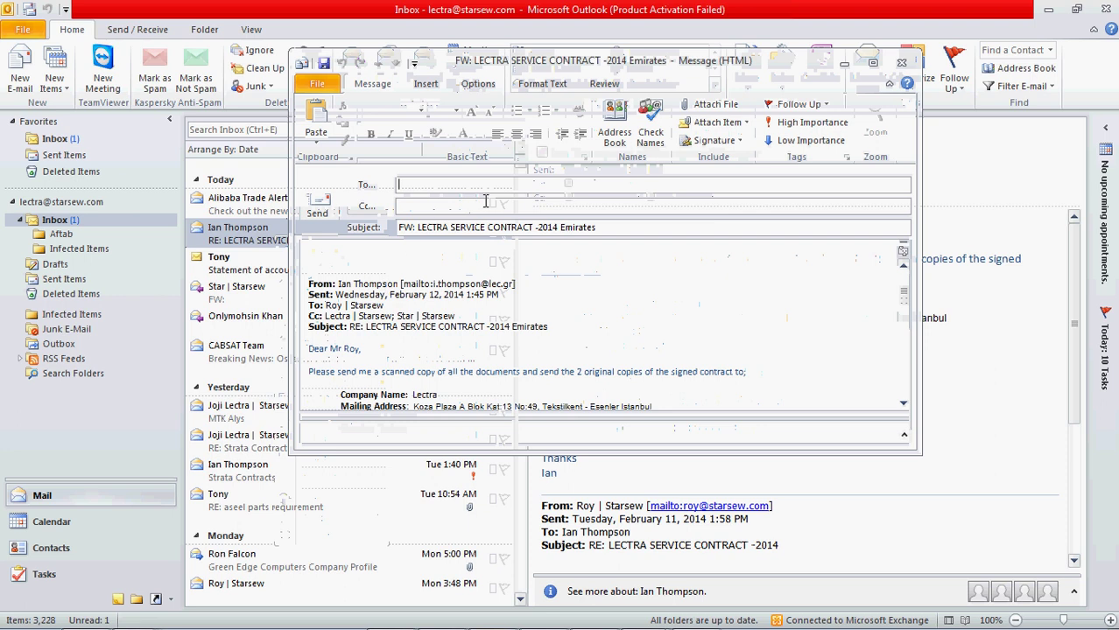
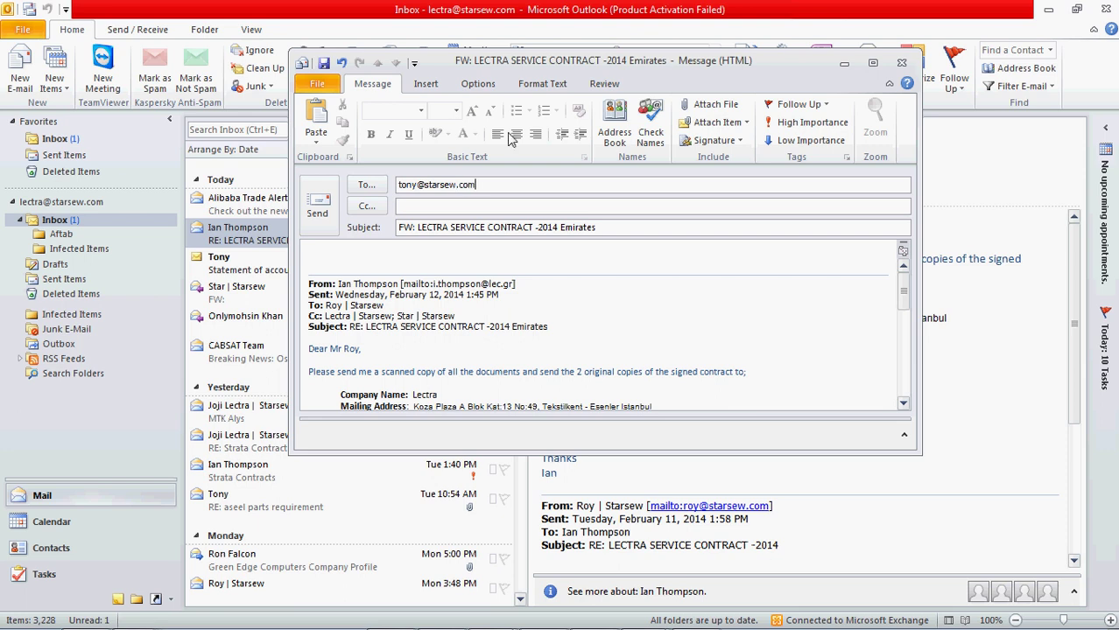
# - Enter the colleague's address, add 'Please find the address below' to the body, and send the forward
pyautogui.scroll(-2, 497, 256)
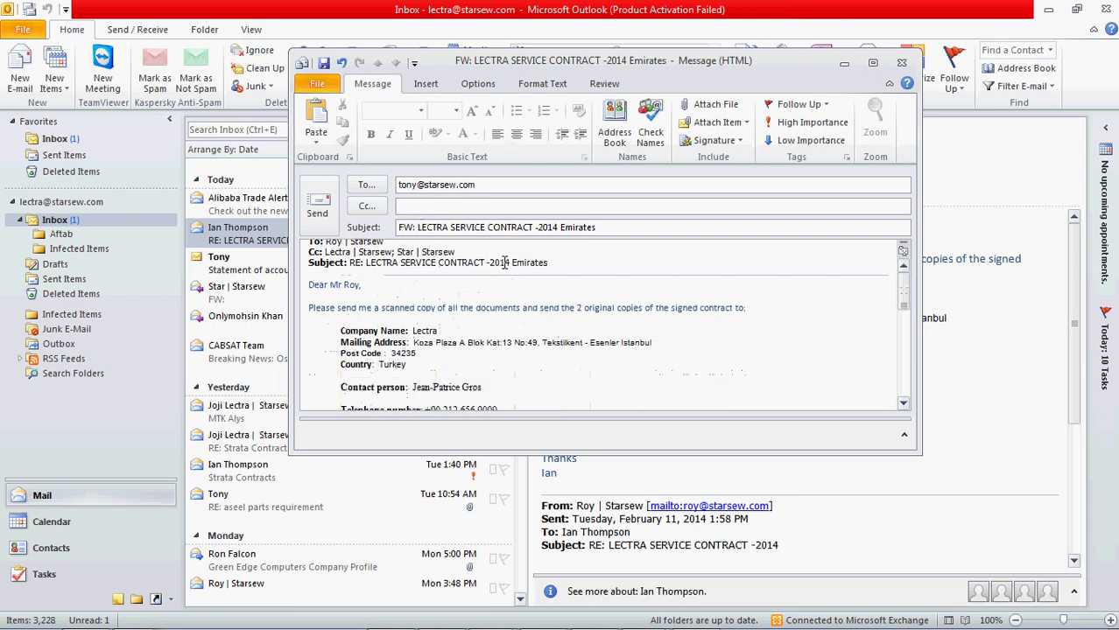
pyautogui.scroll(2, 497, 256)
pyautogui.click(427, 250)
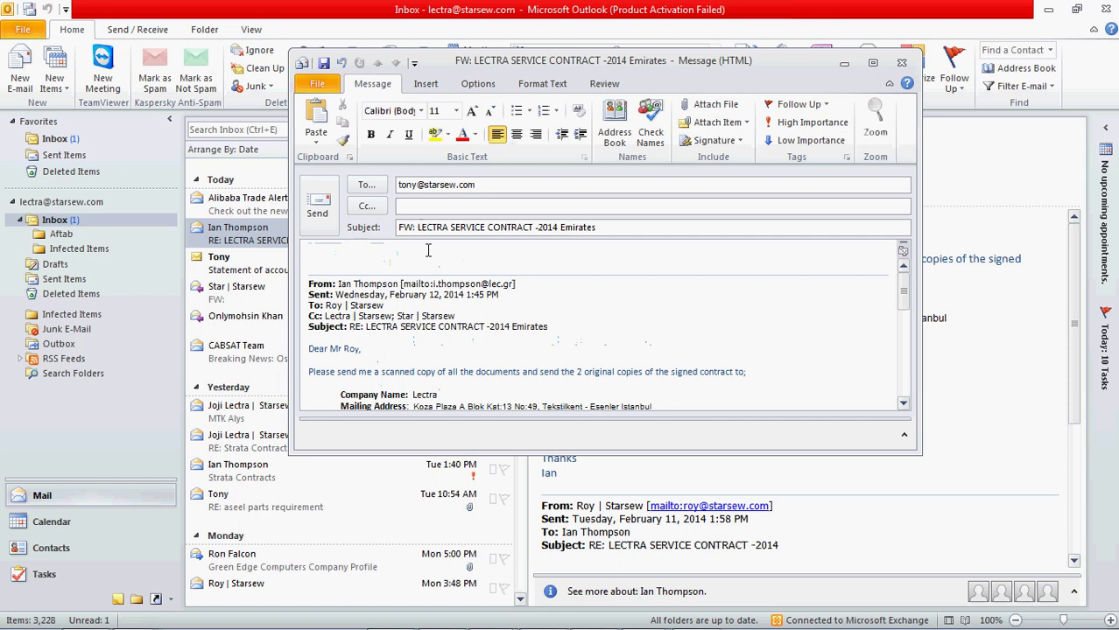
pyautogui.write('Please find the address below')
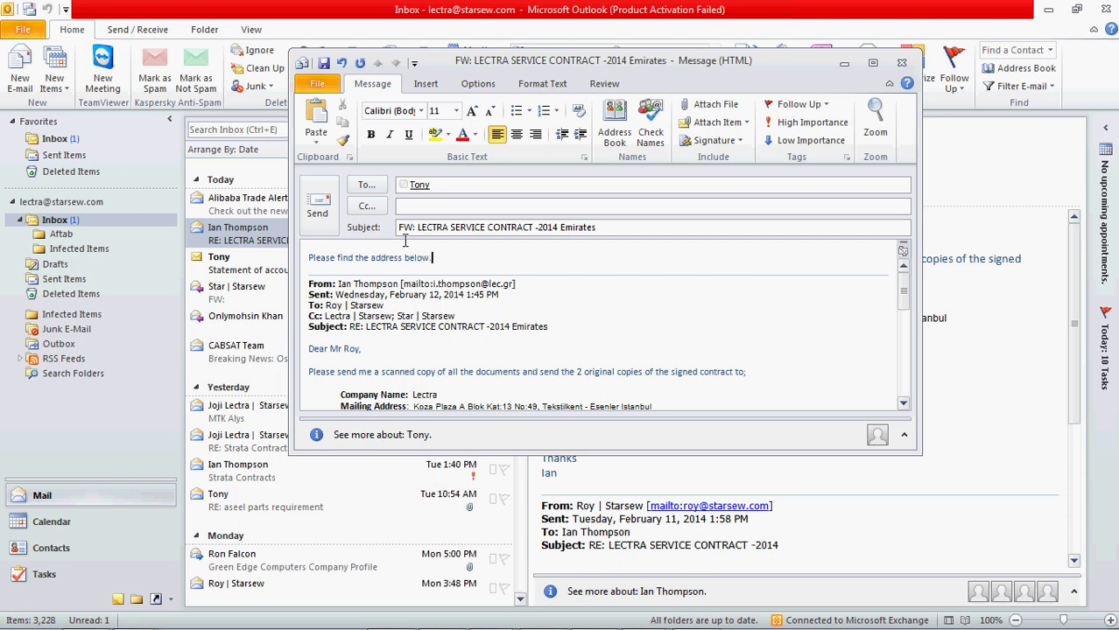
pyautogui.scroll(-5, 472, 311)
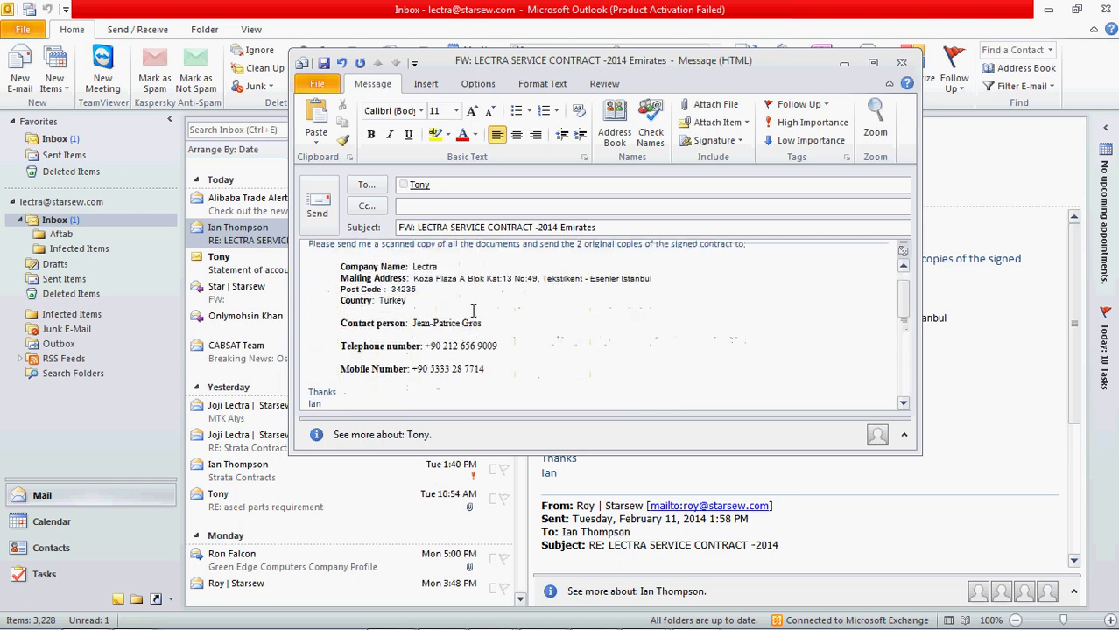
pyautogui.click(321, 201)
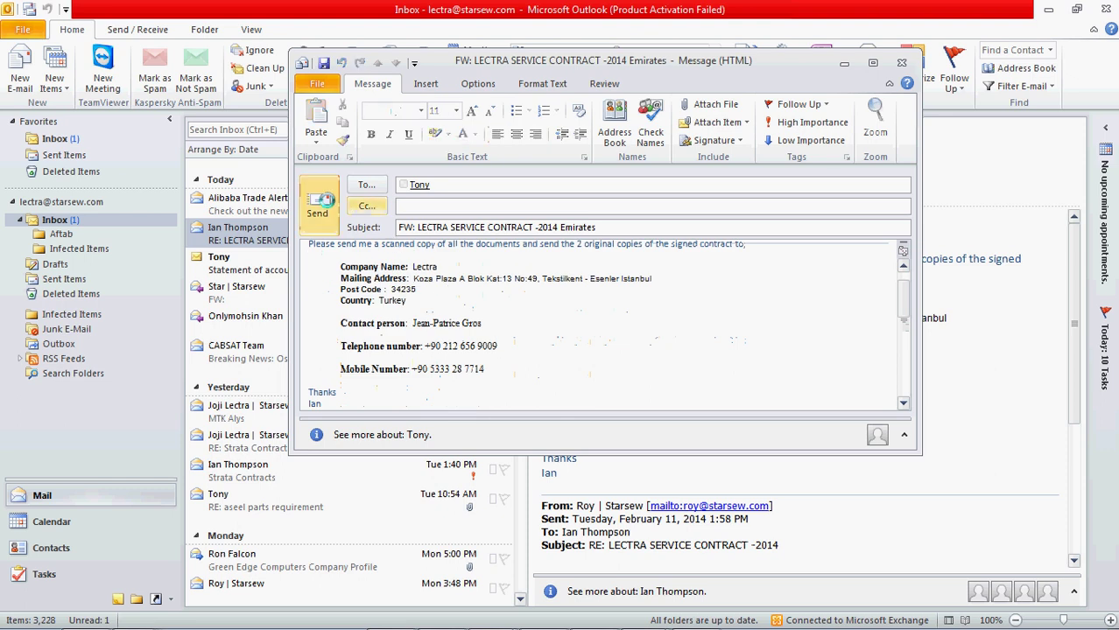
pyautogui.click(215, 210)
pyautogui.click(238, 265)
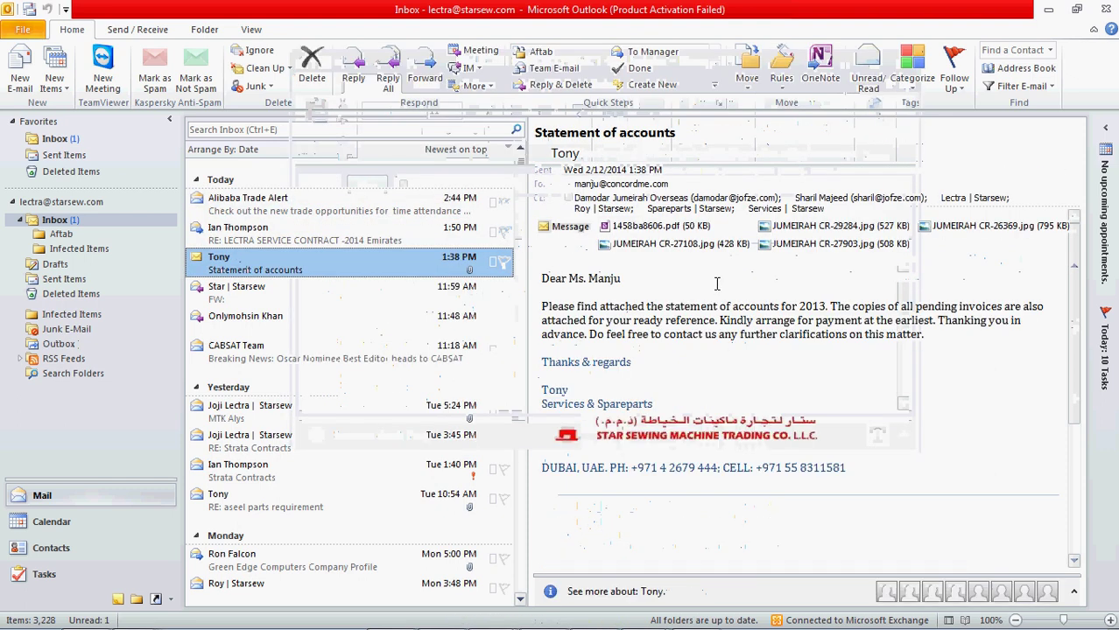
# - Decline the read receipt and open the Statement of accounts attachment 1458ba8606.pdf in Foxit
pyautogui.click(676, 227)
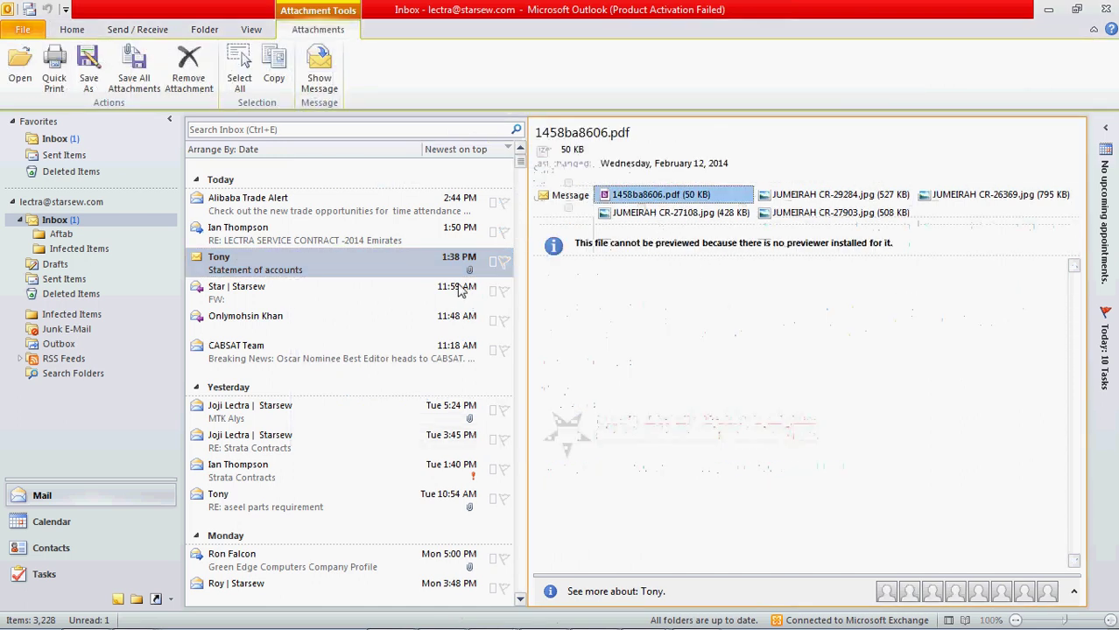
pyautogui.click(251, 289)
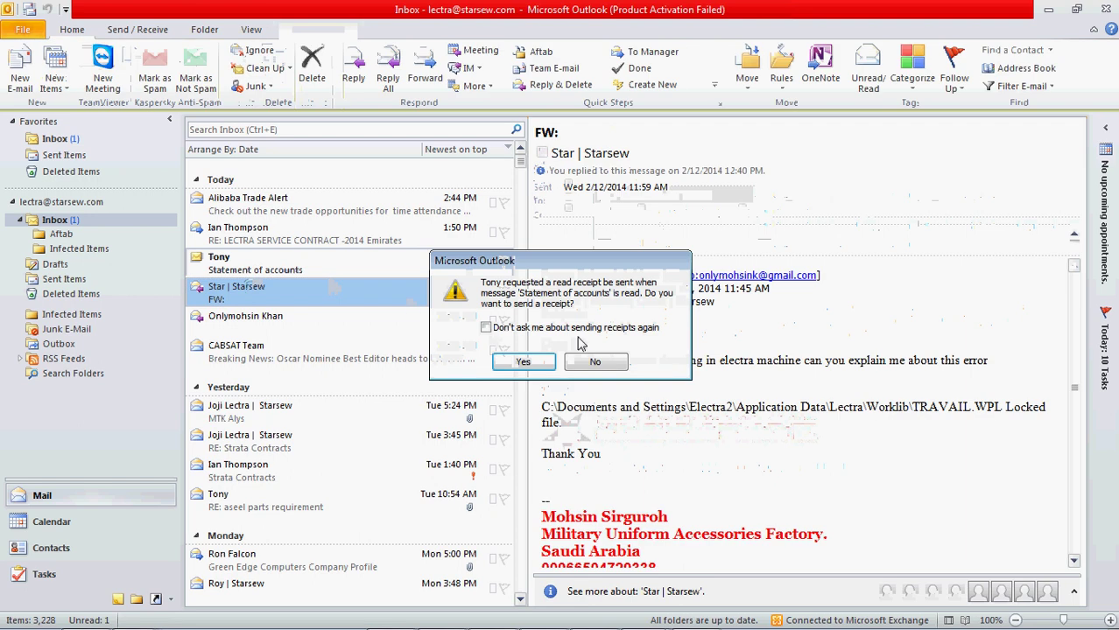
pyautogui.click(594, 364)
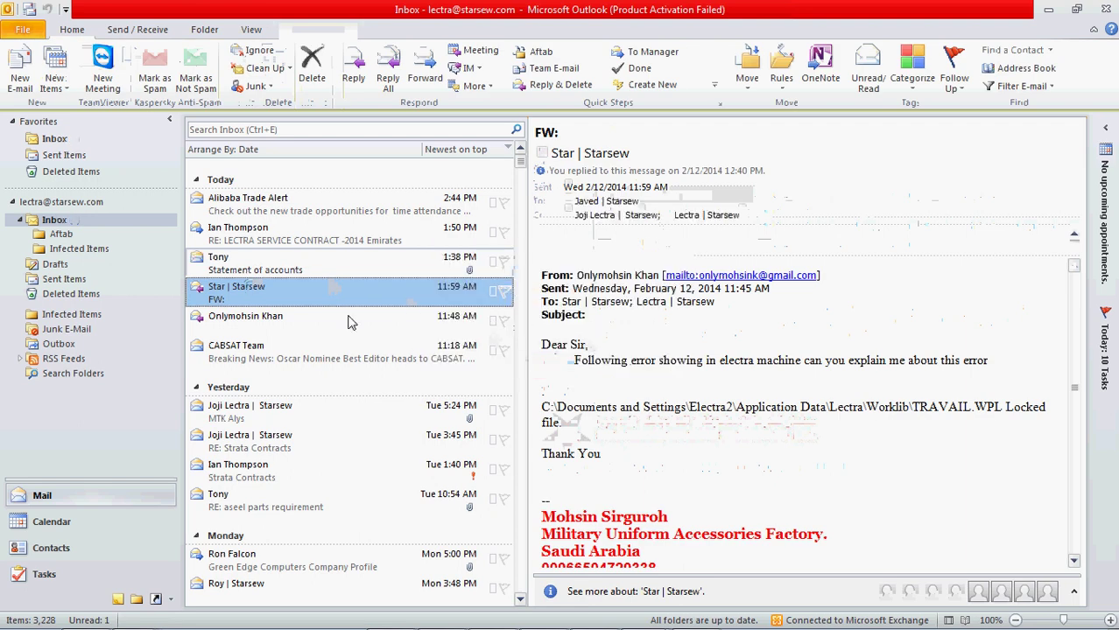
pyautogui.click(229, 268)
pyautogui.click(245, 234)
pyautogui.click(258, 275)
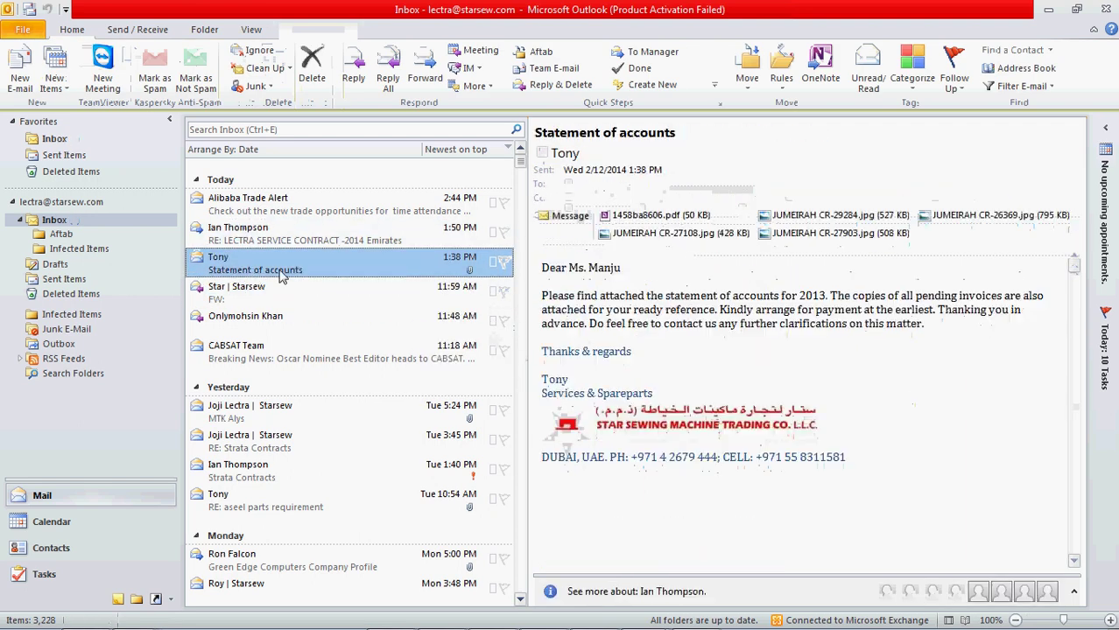
pyautogui.doubleClick(667, 229)
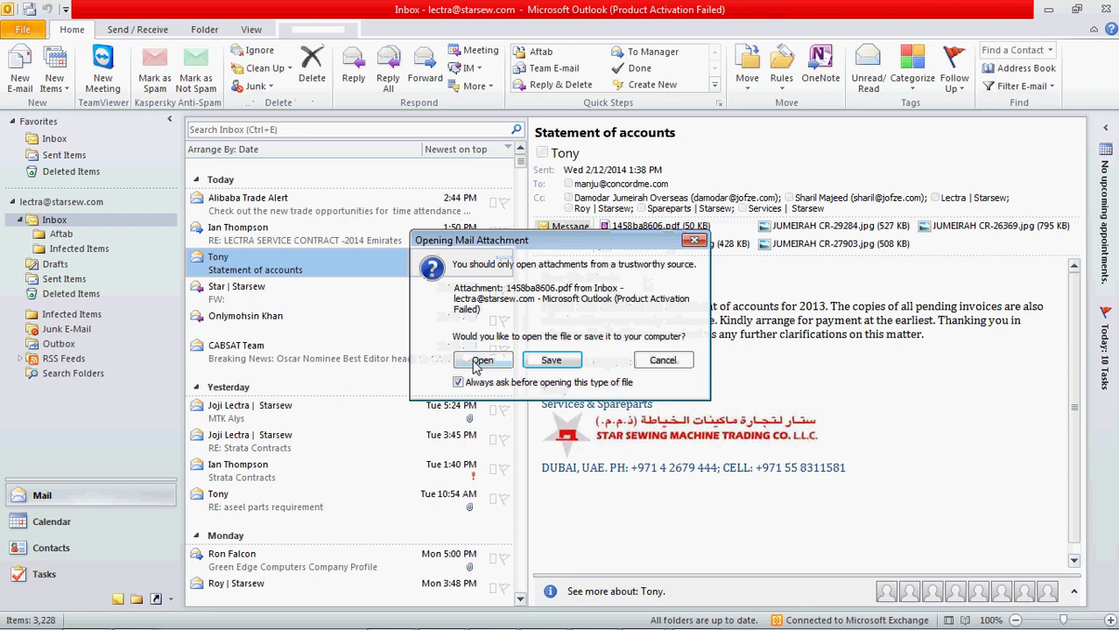
pyautogui.click(477, 427)
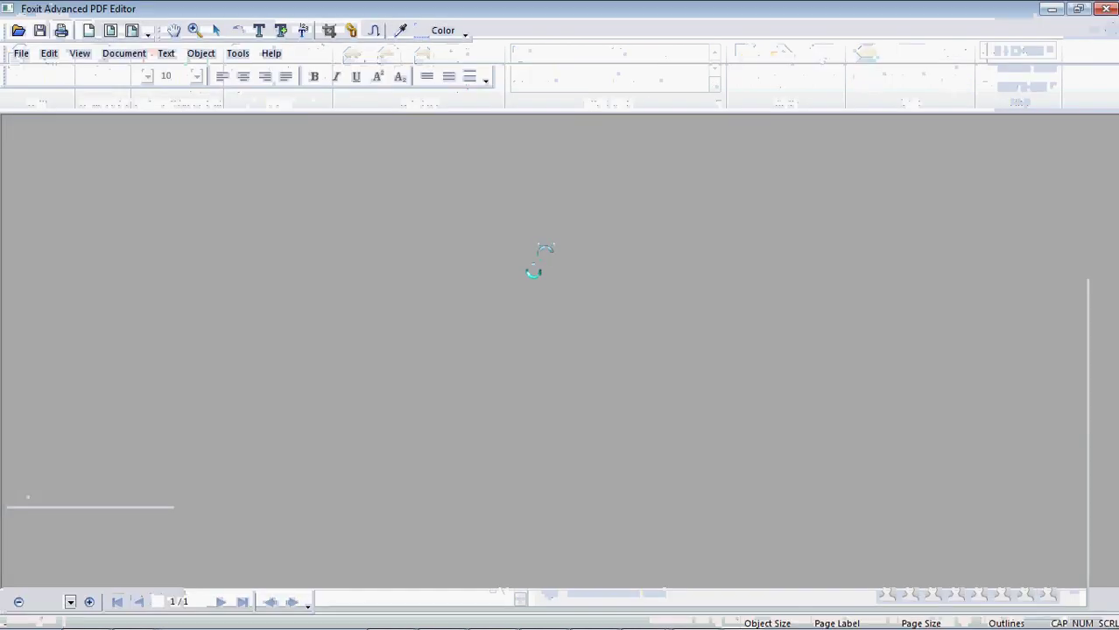
# - Zoom the statement page to 110% and scroll through it
pyautogui.click(196, 33)
pyautogui.click(507, 208)
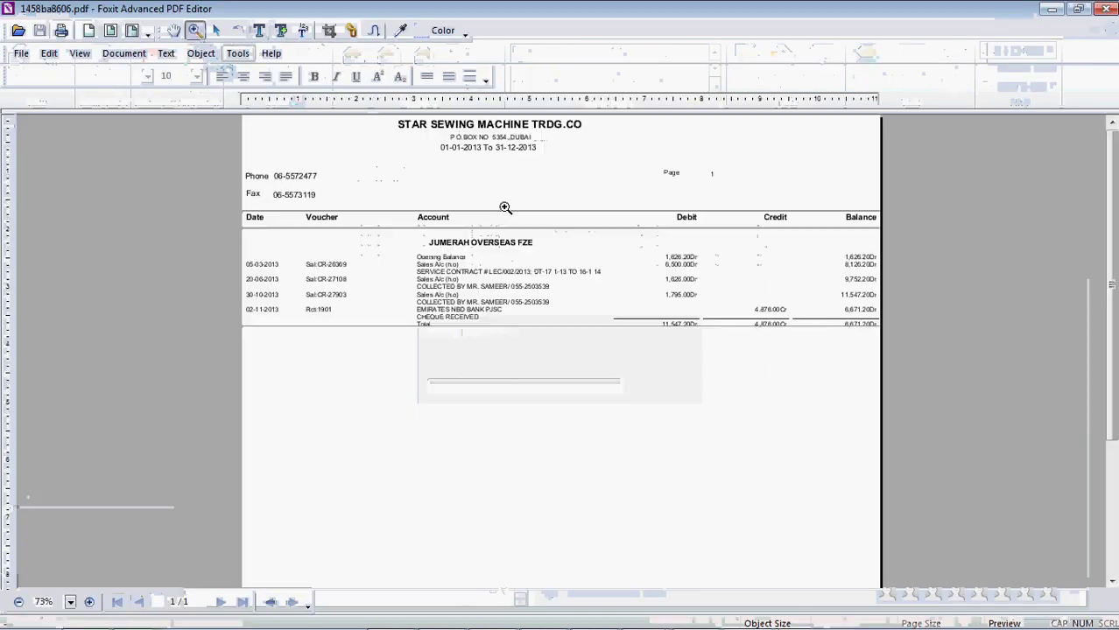
pyautogui.click(580, 314)
pyautogui.scroll(-2, 682, 327)
pyautogui.scroll(4, 683, 329)
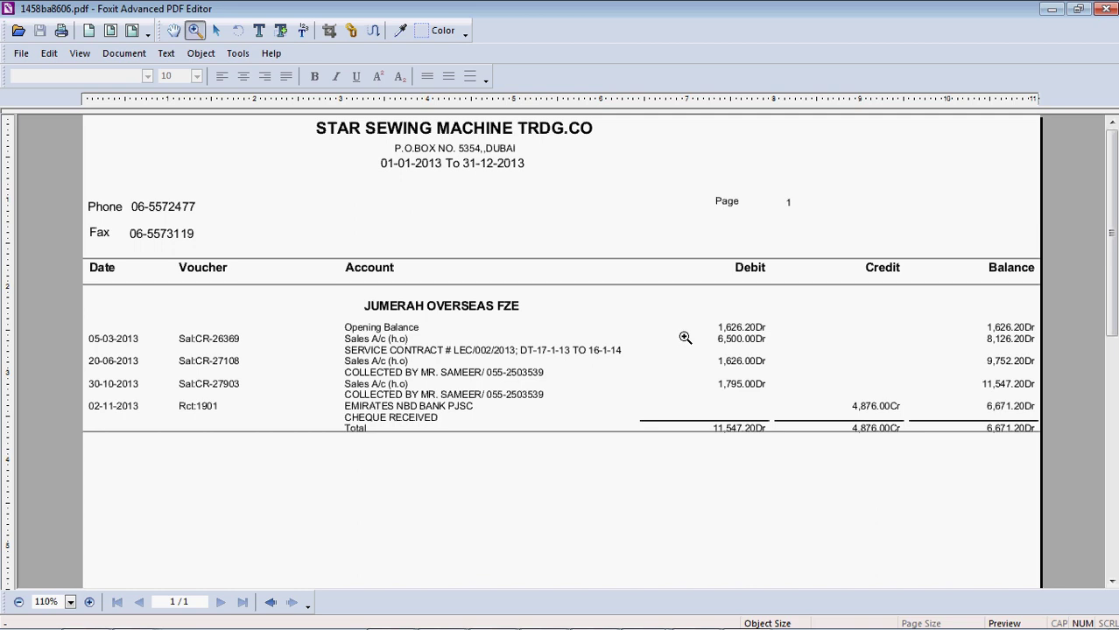
pyautogui.scroll(-2, 684, 339)
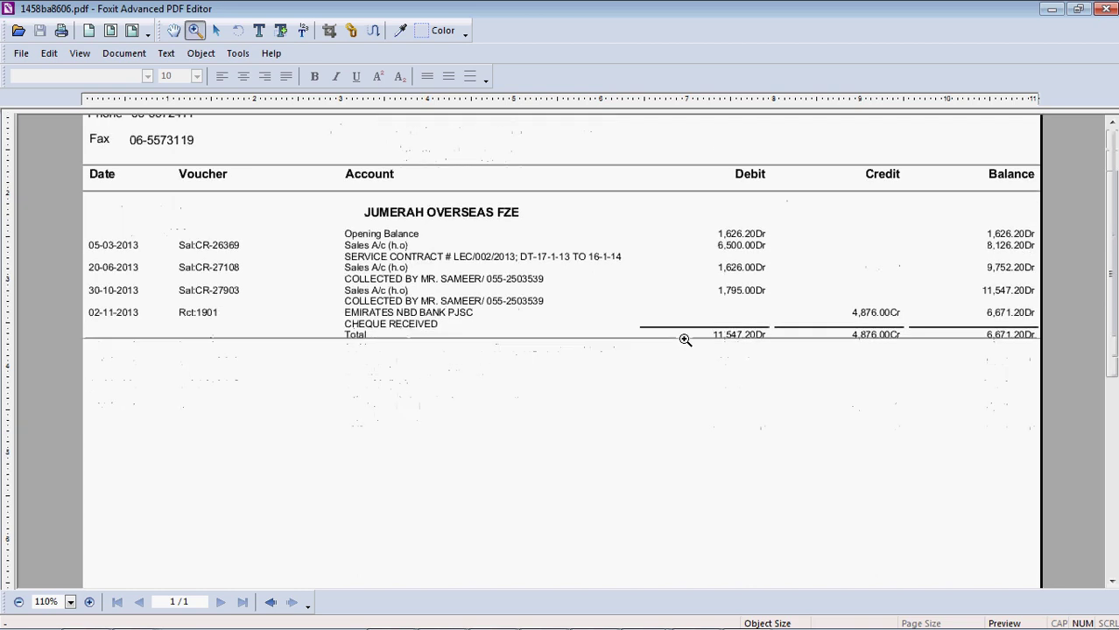
pyautogui.scroll(-5, 685, 341)
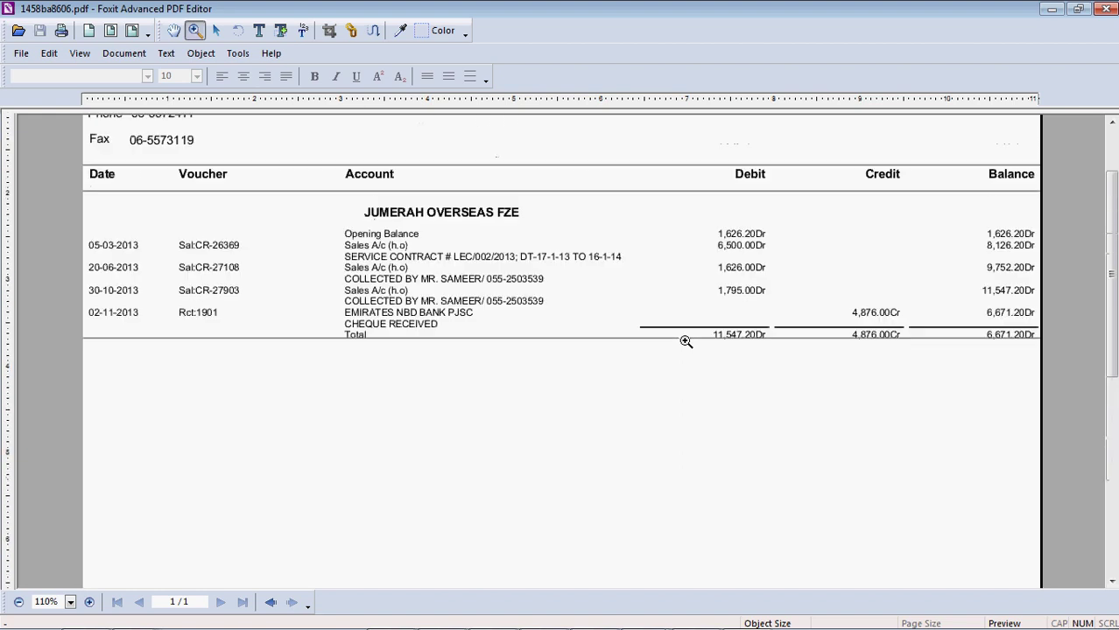
pyautogui.scroll(2, 683, 337)
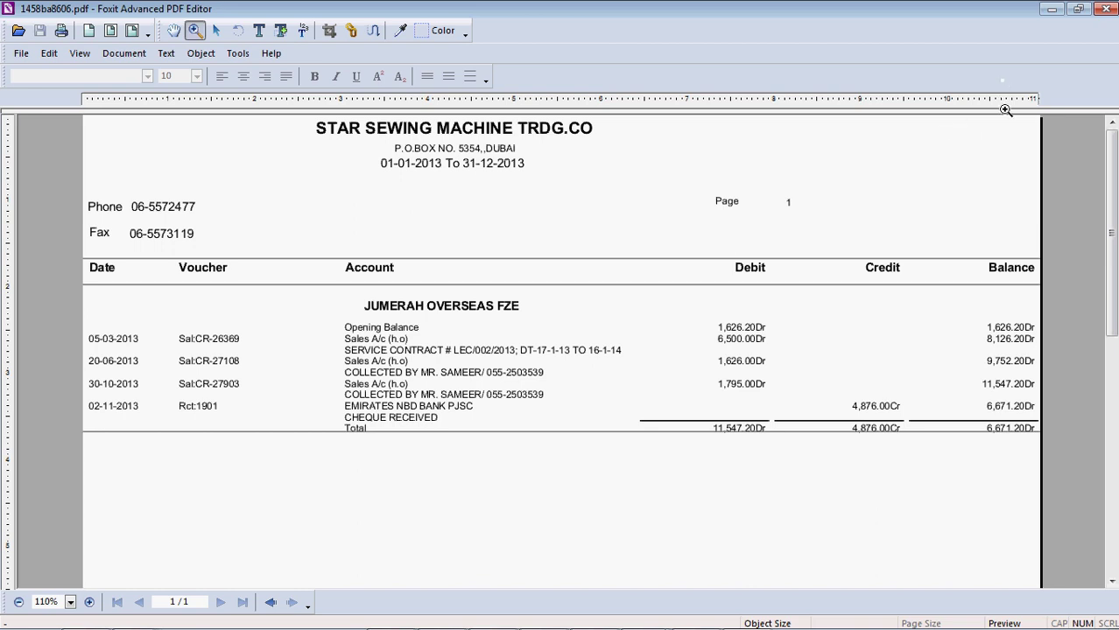
# - Restore down and close the Foxit PDF window, then minimise Outlook
pyautogui.click(1078, 10)
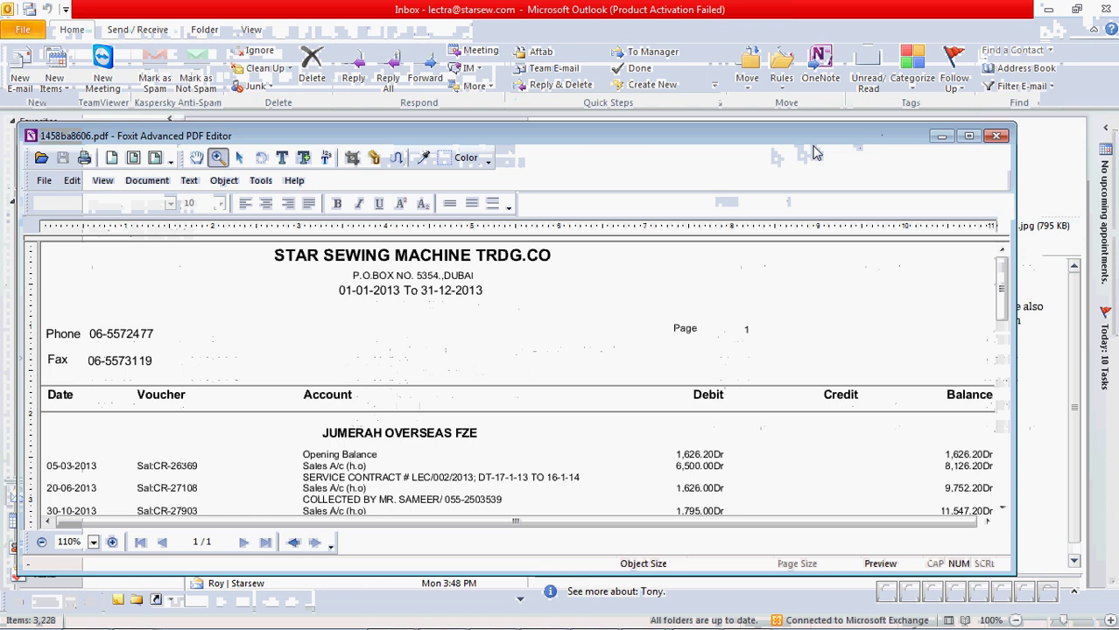
pyautogui.scroll(-1, 813, 287)
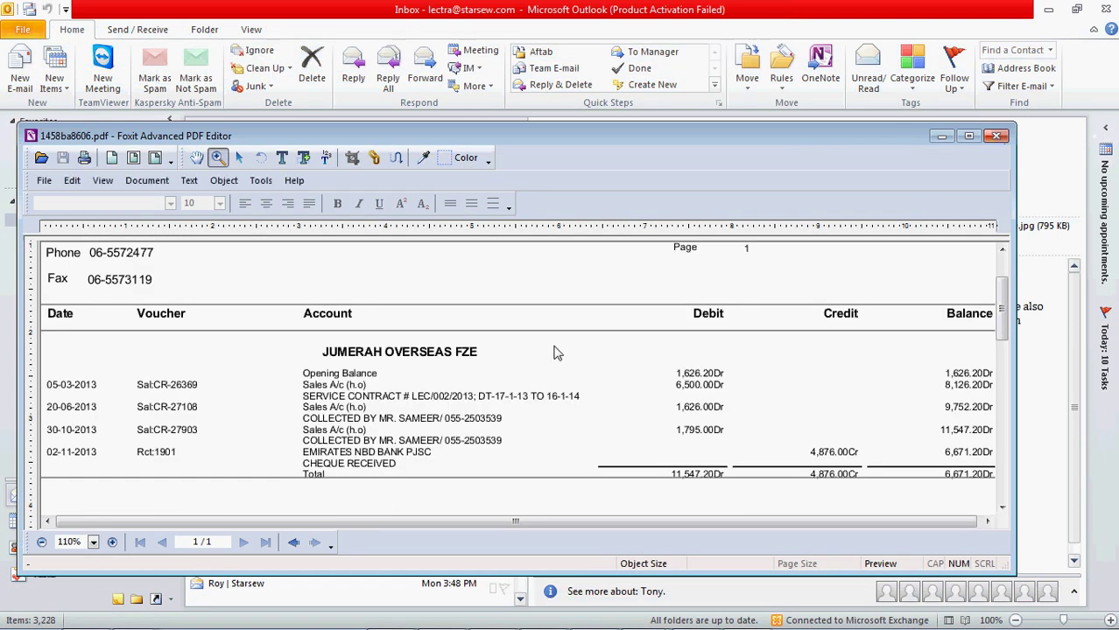
pyautogui.click(997, 137)
pyautogui.moveTo(910, 623)
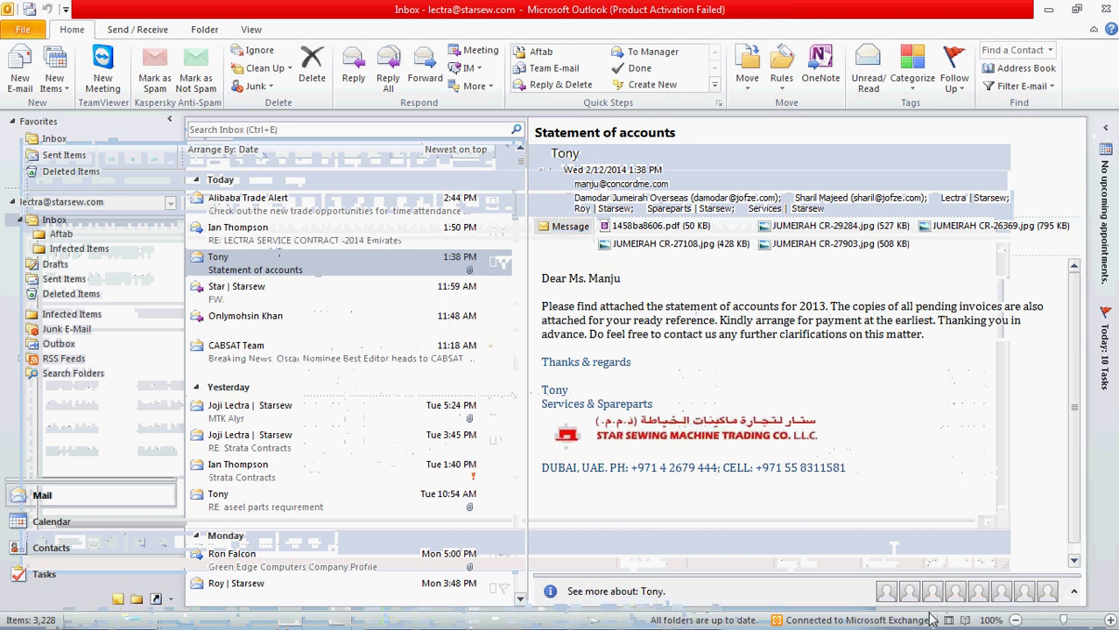
pyautogui.click(1048, 10)
pyautogui.moveTo(919, 624)
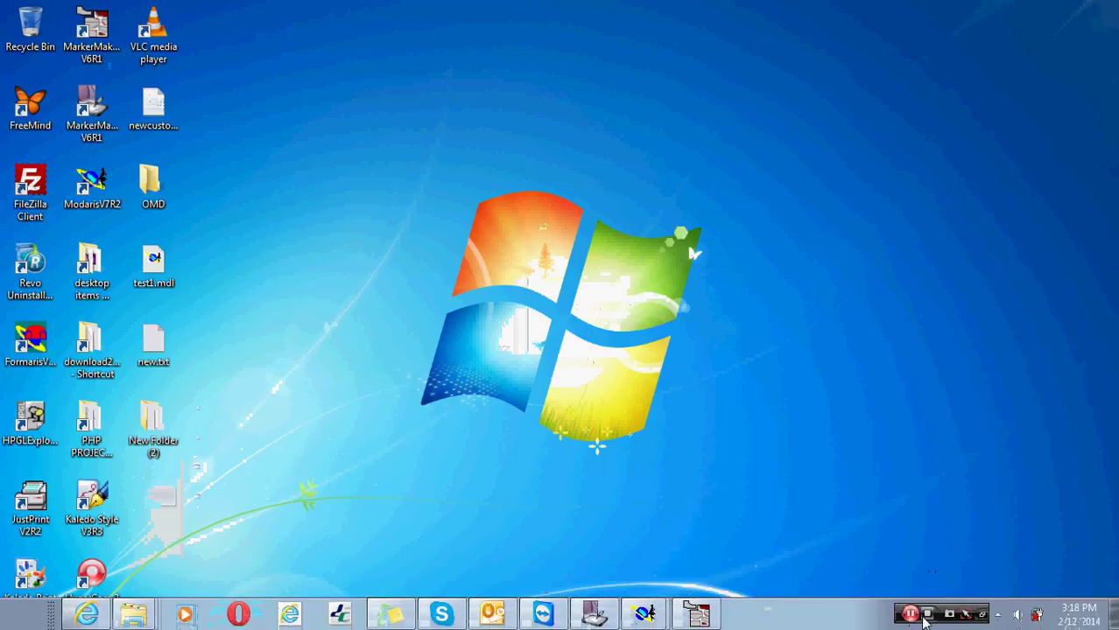